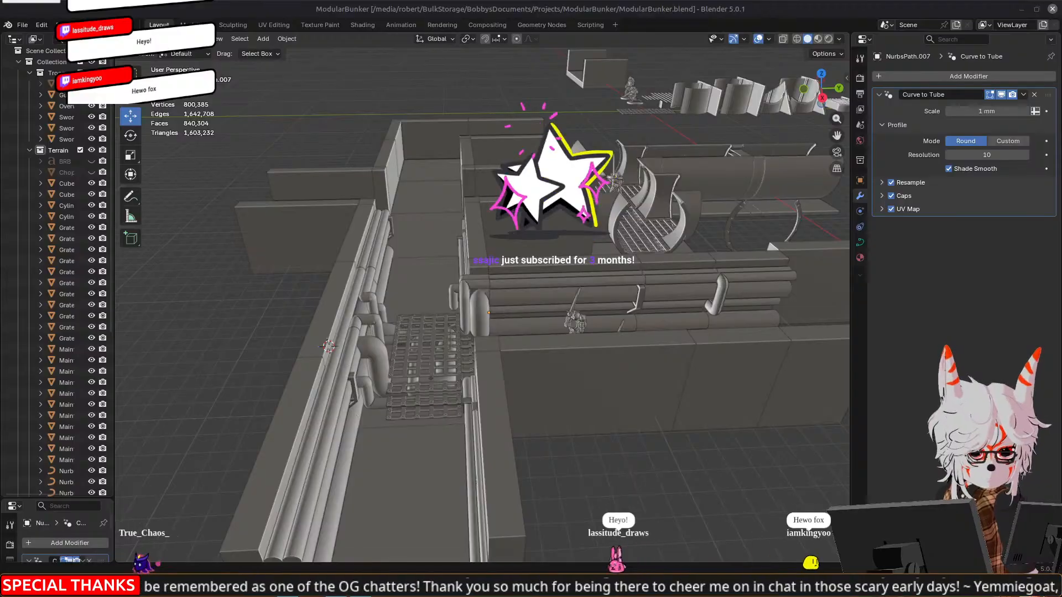
middle_click_drag(372, 252, 418, 274)
middle_click_drag(510, 219, 598, 275)
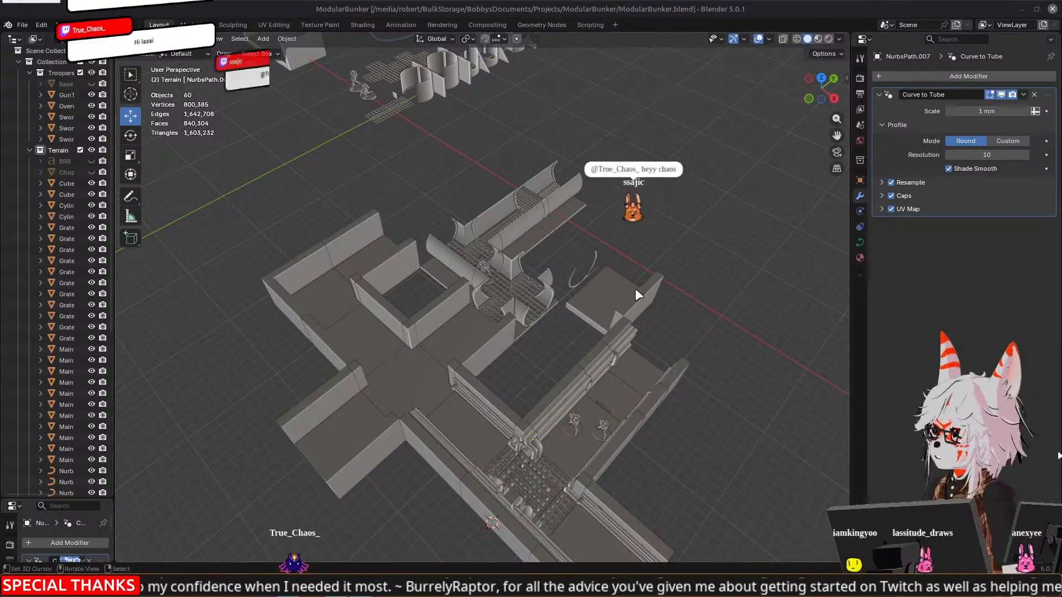
middle_click_drag(511, 386, 510, 178)
scroll(559, 372, "up", 5)
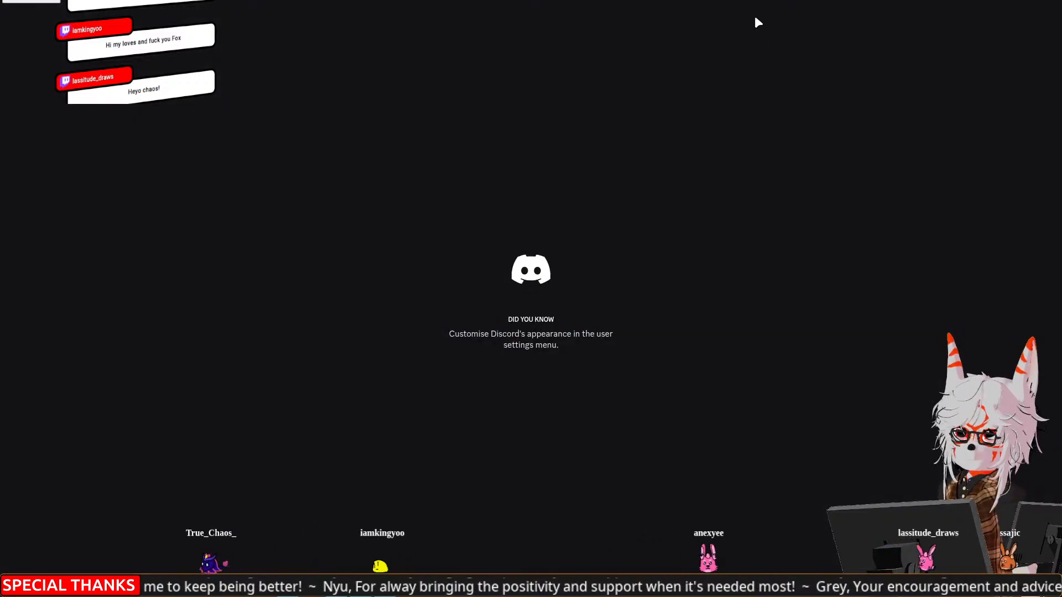
left_click_drag(718, 6, 1061, 77)
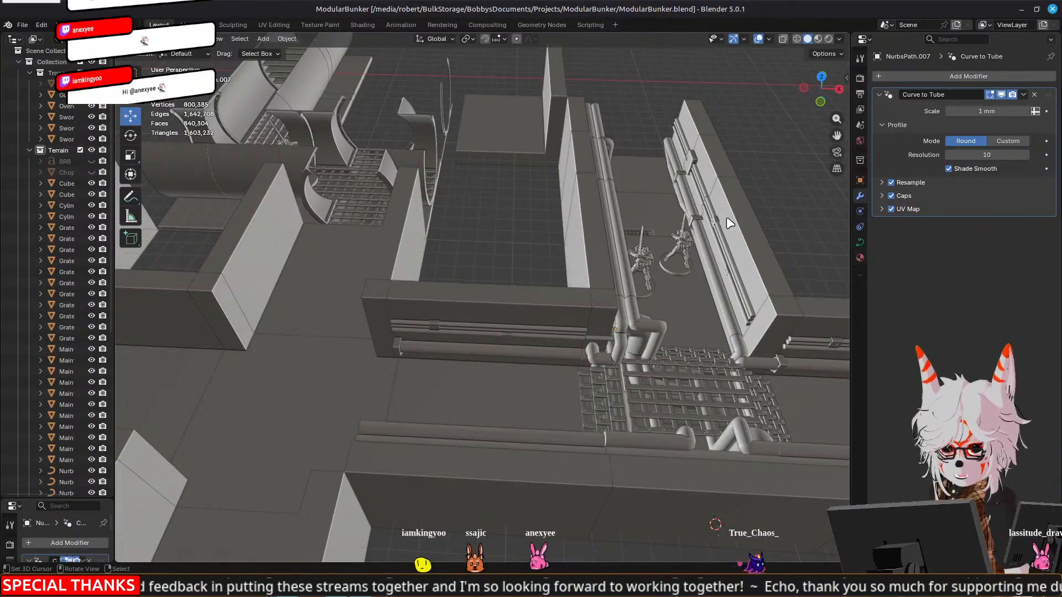
middle_click_drag(490, 240, 422, 273)
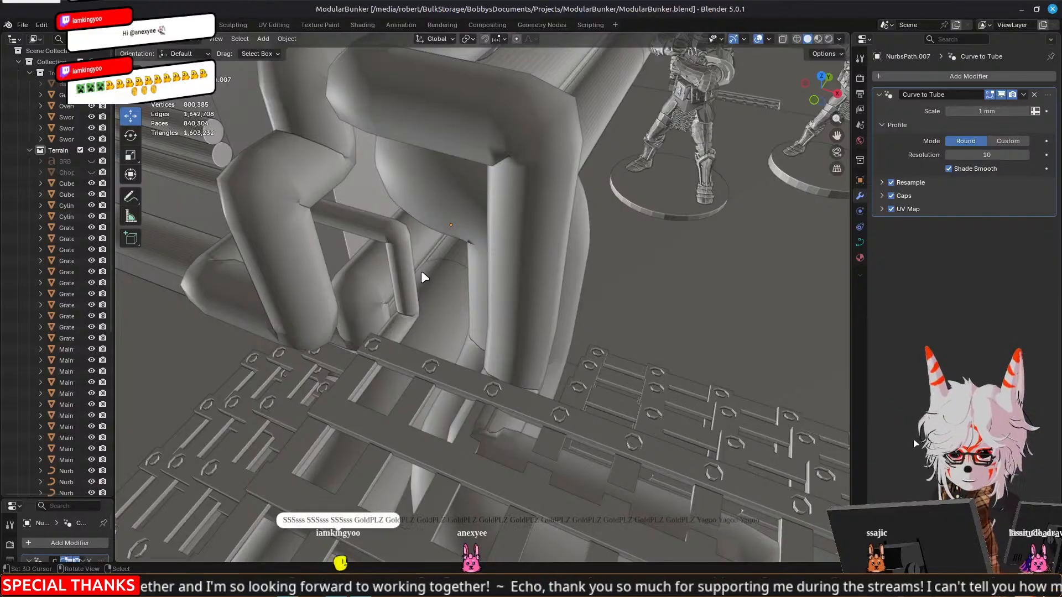
Try to delete the two bent pipes that meet at the wall corner beside the grating
middle_click_drag(422, 237, 412, 266)
left_click(525, 285)
middle_click_drag(525, 284, 662, 296)
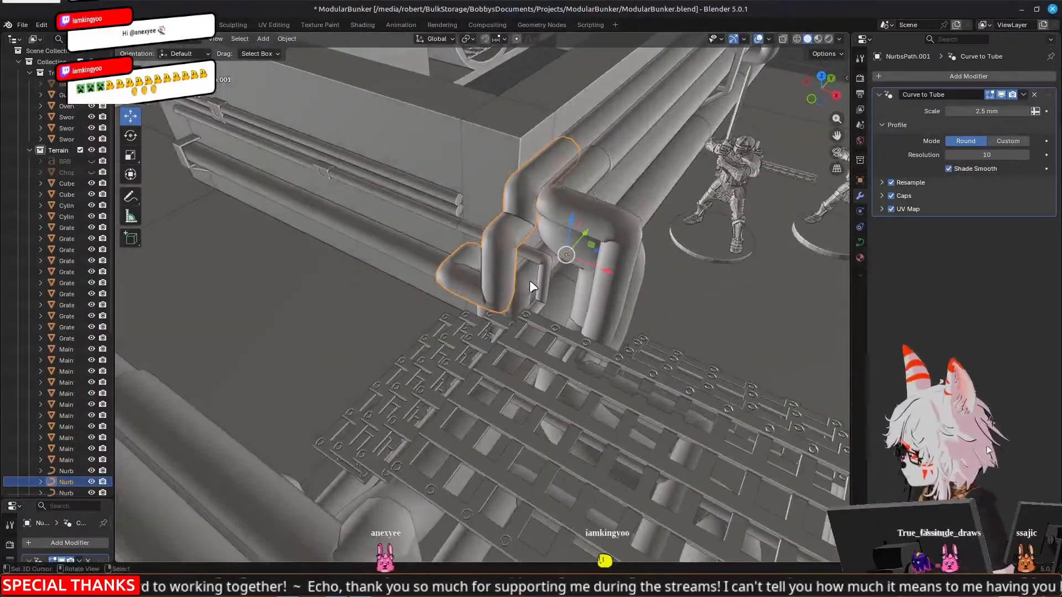
left_click(527, 287)
key("Delete")
middle_click_drag(546, 280, 542, 254)
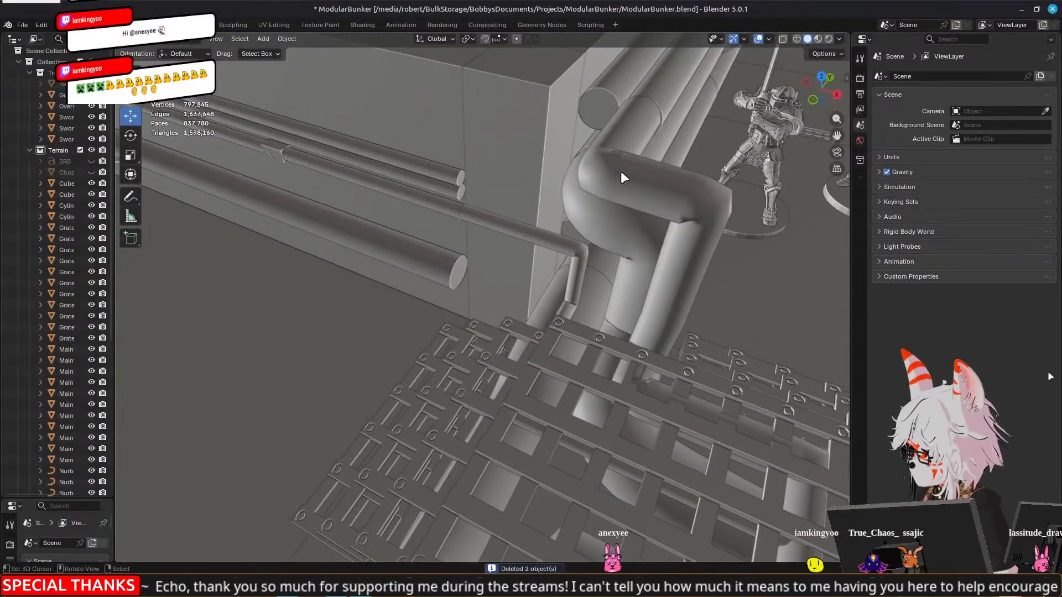
key("ctrl+z")
Delete only the 2.5 mm bent pipe that rises in front of the wall corner beside the grating
middle_click_drag(436, 314, 440, 300)
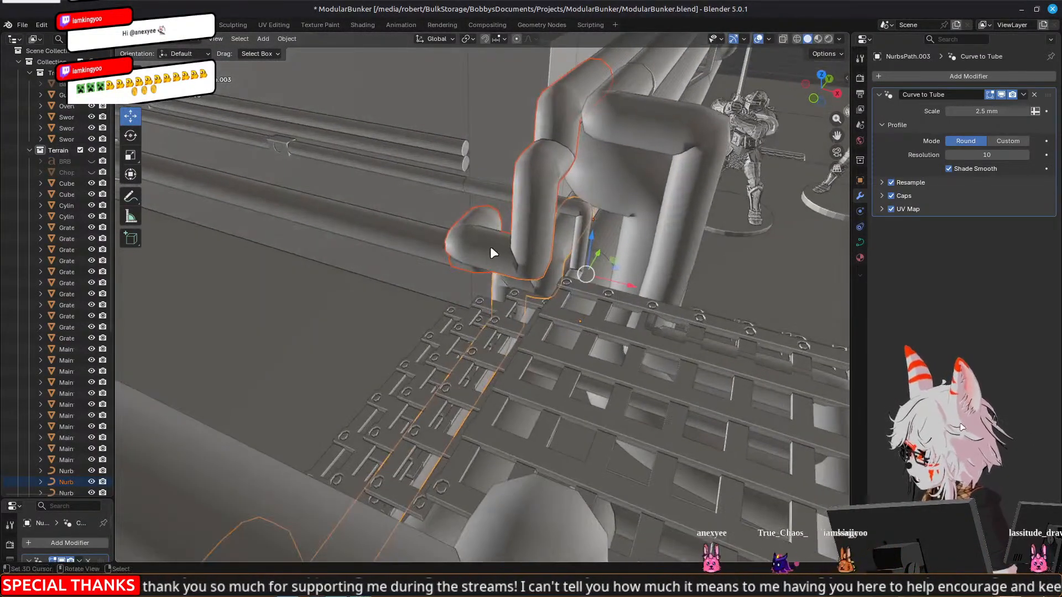
left_click(490, 248)
key("Delete")
Open the remaining bent pipe that runs beneath the grating for curve editing
left_click(584, 194)
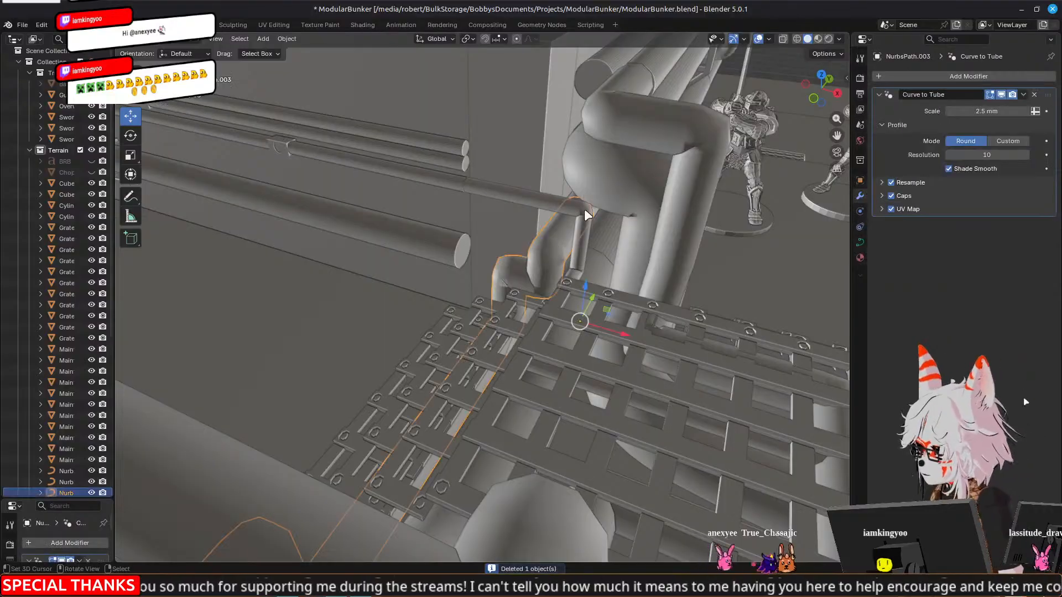
middle_click_drag(413, 240, 497, 255)
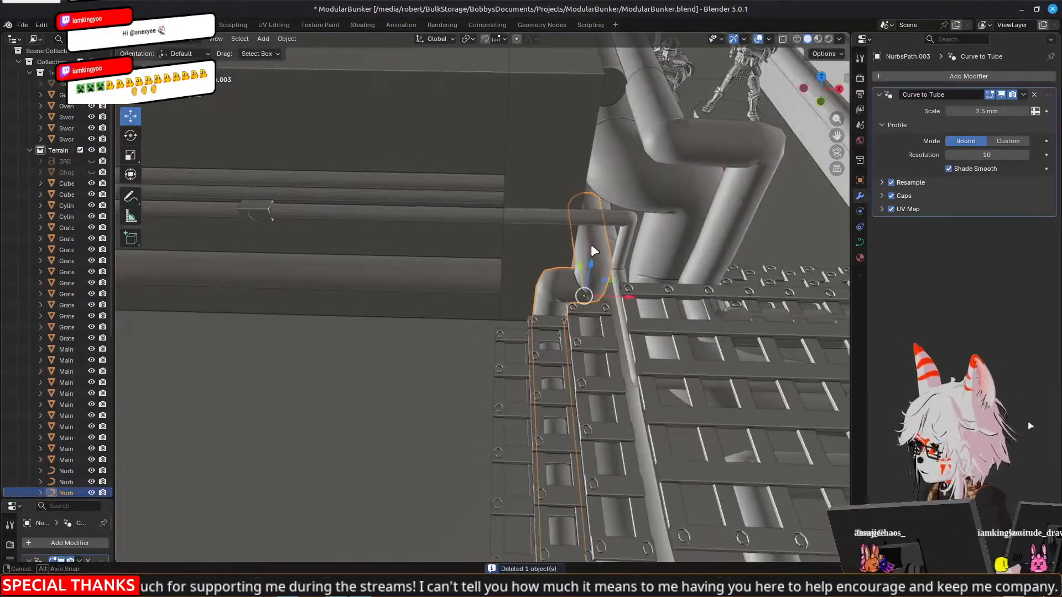
middle_click_drag(598, 251, 579, 222)
middle_click_drag(473, 256, 509, 288)
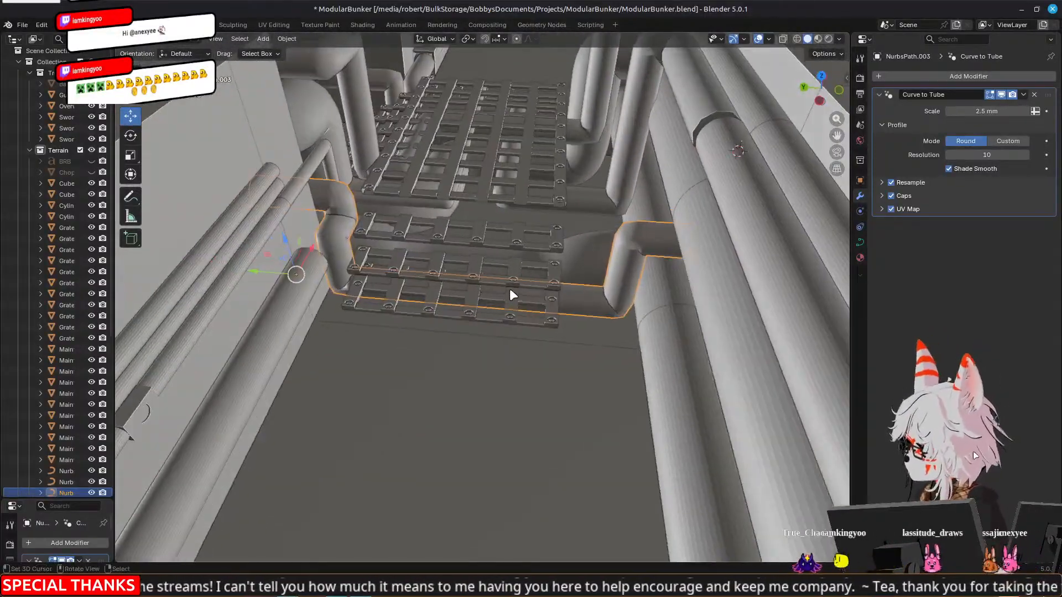
key("Tab")
Delete the curve's control points down and across the grating trench, keeping only the three at the corner end
middle_click_drag(358, 233, 357, 205)
left_click(321, 197)
right_click(348, 206)
right_click(340, 217, "shift")
right_click(346, 243, "shift")
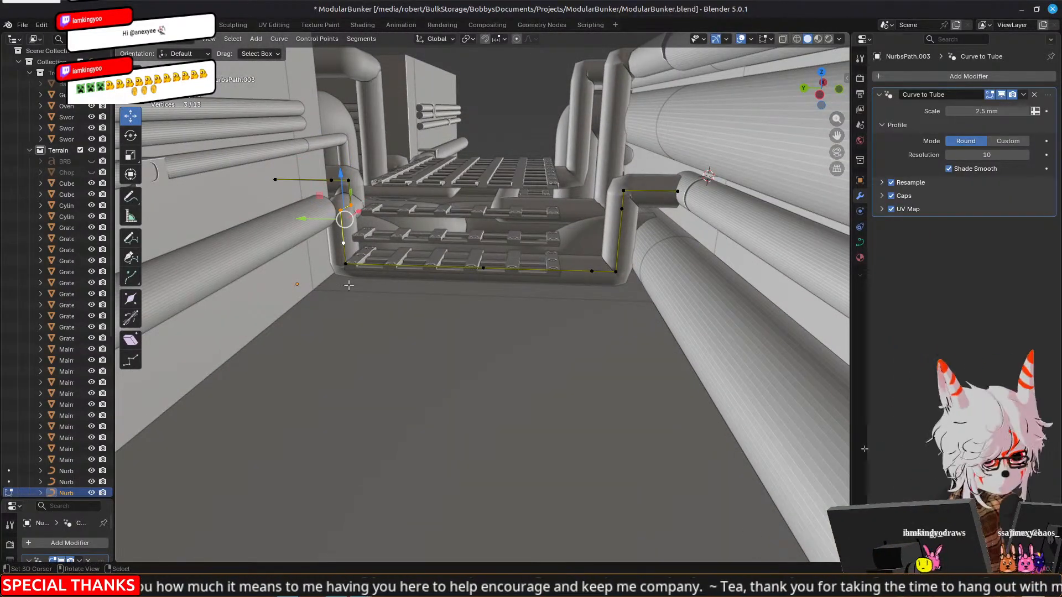
key("b")
left_click_drag(294, 253, 642, 314)
key("b")
left_click_drag(562, 162, 729, 250)
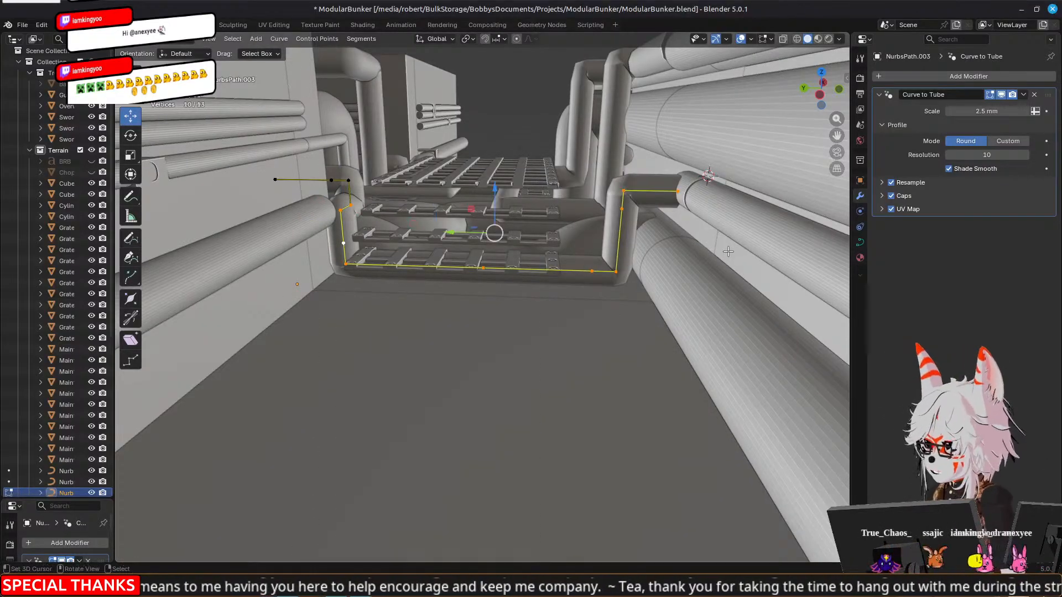
key("x")
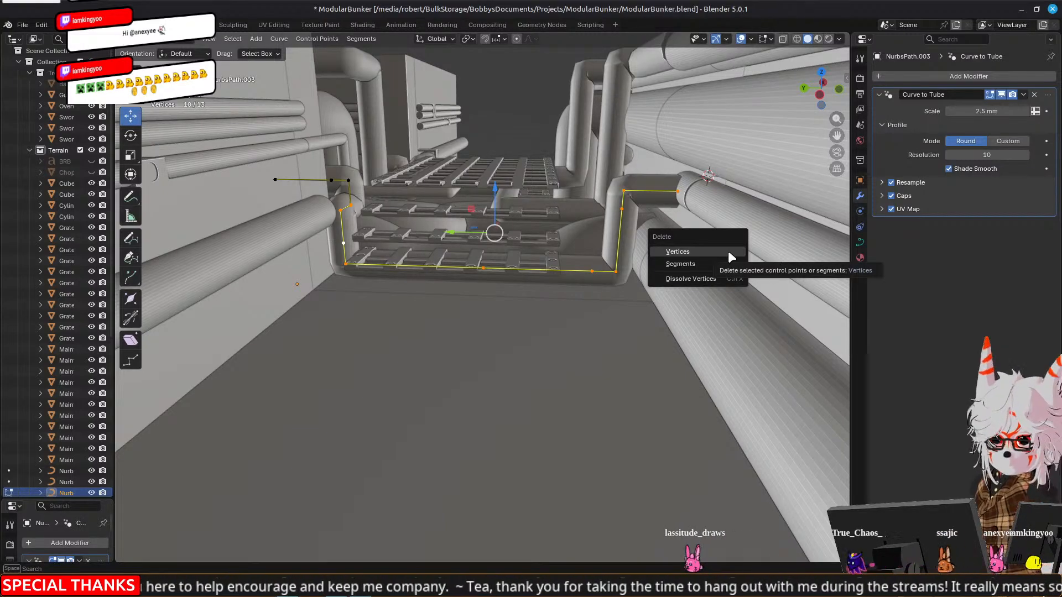
left_click(728, 252)
middle_click_drag(719, 249, 713, 276)
Extrude the curve's open end point, move the new point -12.071 mm along X toward the wall pipe, and leave Edit Mode
middle_click_drag(446, 243, 435, 267)
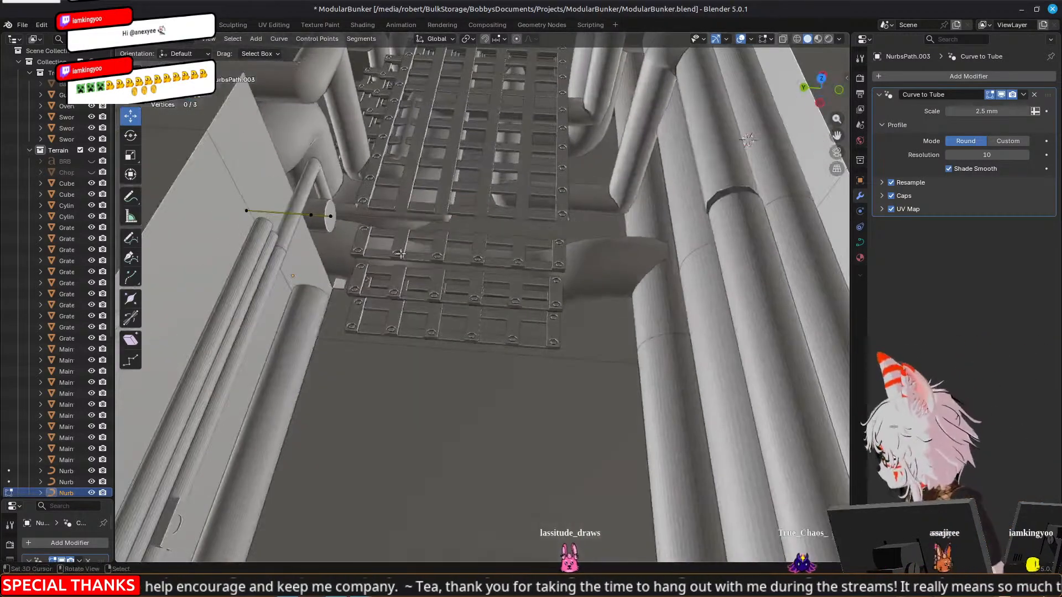
left_click(331, 215)
middle_click_drag(336, 215, 432, 299)
key("e")
right_click(432, 299)
left_click_drag(542, 271, 426, 272)
middle_click_drag(426, 272, 472, 258)
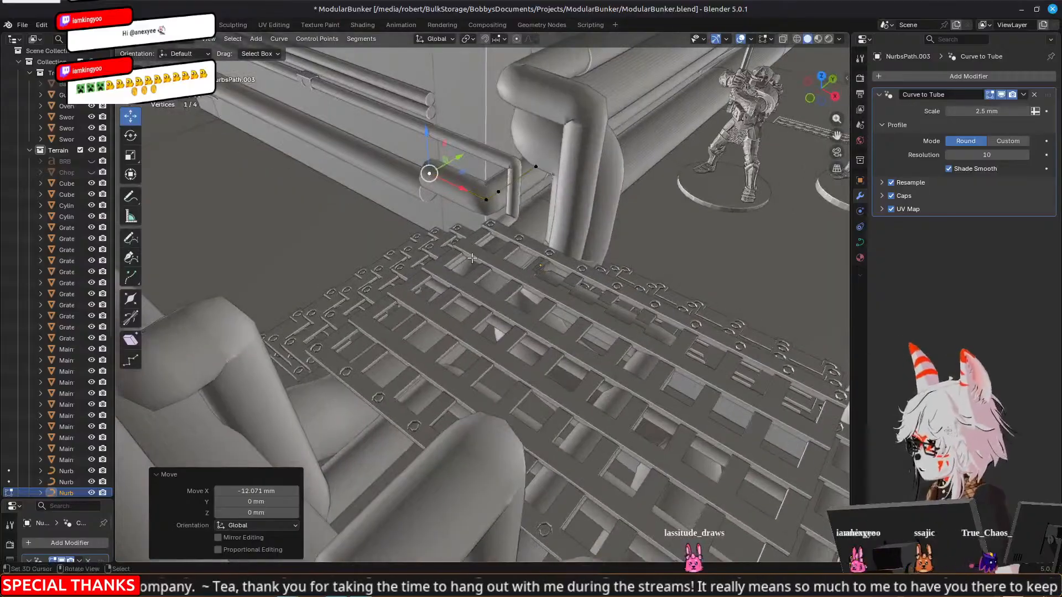
middle_click_drag(607, 267, 702, 263)
middle_click_drag(495, 250, 429, 263)
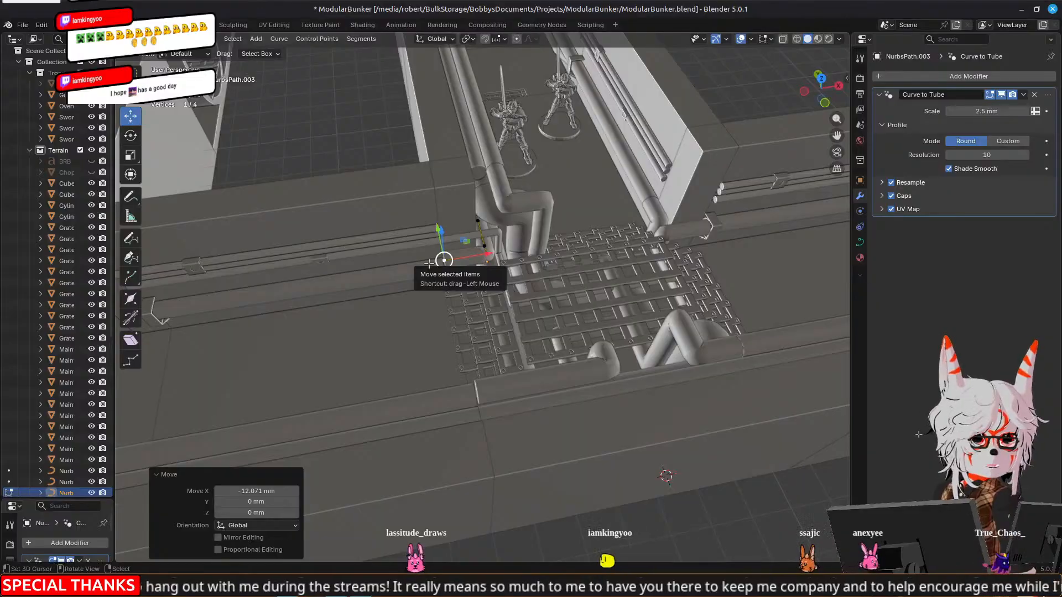
middle_click_drag(427, 262, 361, 223)
scroll(221, 247, "down", 5)
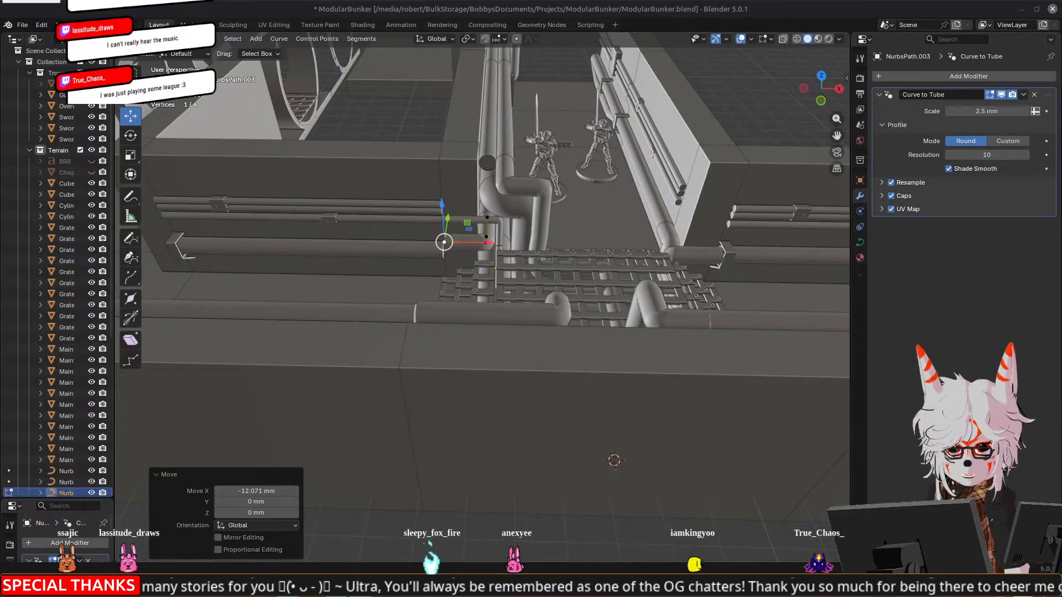
middle_click_drag(303, 272, 193, 249)
key("Tab")
Open the maintenance tunnel wall sections and their cylinder pieces around the junction for editing together
left_click(527, 231)
middle_click_drag(527, 233, 544, 217)
left_click(559, 122, "shift")
left_click(261, 216, "shift")
left_click(587, 173, "shift")
left_click(633, 164, "shift")
middle_click_drag(632, 163, 581, 221)
key("Tab")
Select the linked geometry of the thick lower pipes along the tunnel walls on both sides of the junction
scroll(481, 249, "up", 3)
middle_click_drag(332, 238, 580, 312)
left_click(372, 246)
key("l")
left_click(453, 321)
key("l")
middle_click_drag(571, 308, 617, 273)
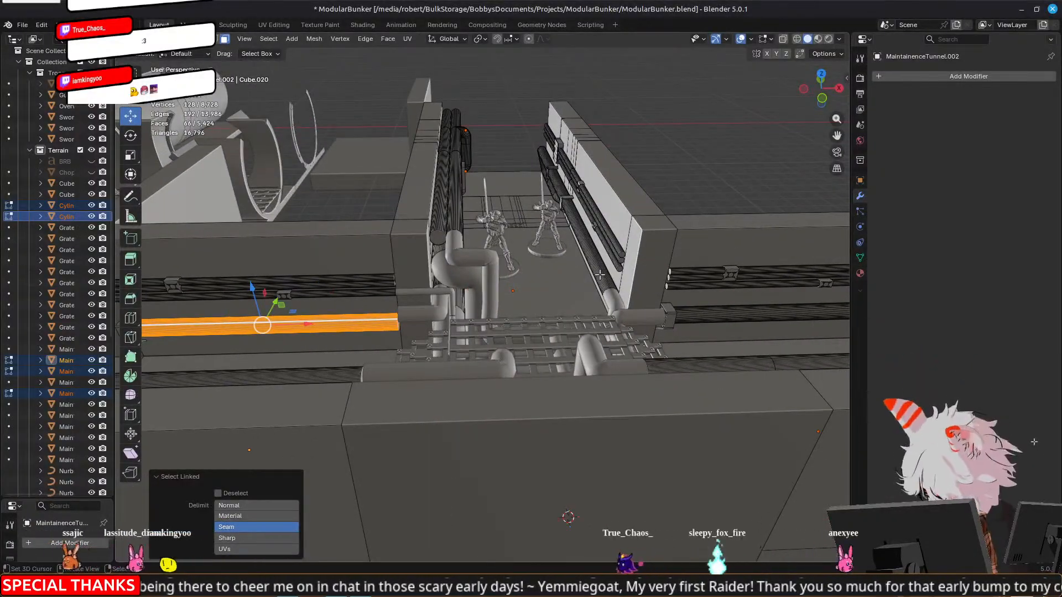
key("l")
key("l")
middle_click_drag(716, 312, 427, 320)
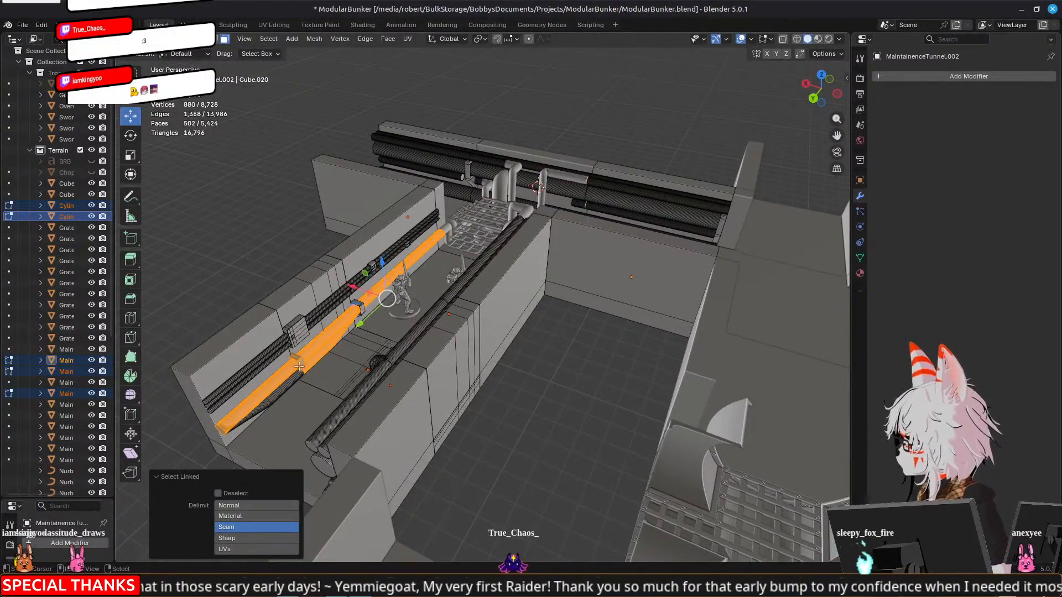
middle_click_drag(288, 281, 452, 270)
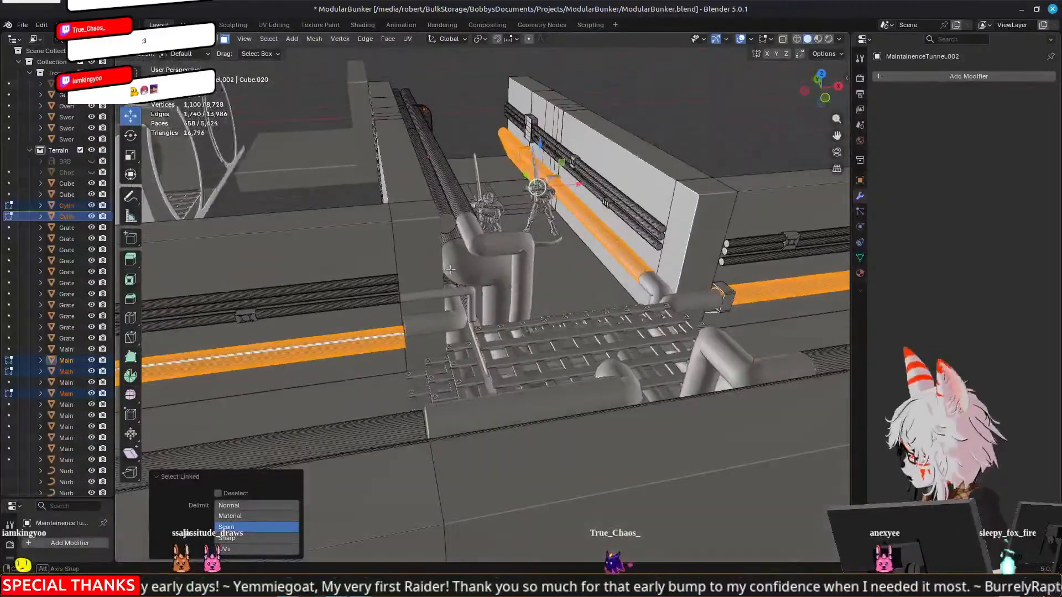
middle_click_drag(471, 321, 301, 302)
Raise the selected lower wall pipes 3.0044 mm along Z, using a right orthographic wireframe view
scroll(442, 266, "up", 3)
middle_click_drag(500, 252, 716, 257)
scroll(716, 256, "down", 6)
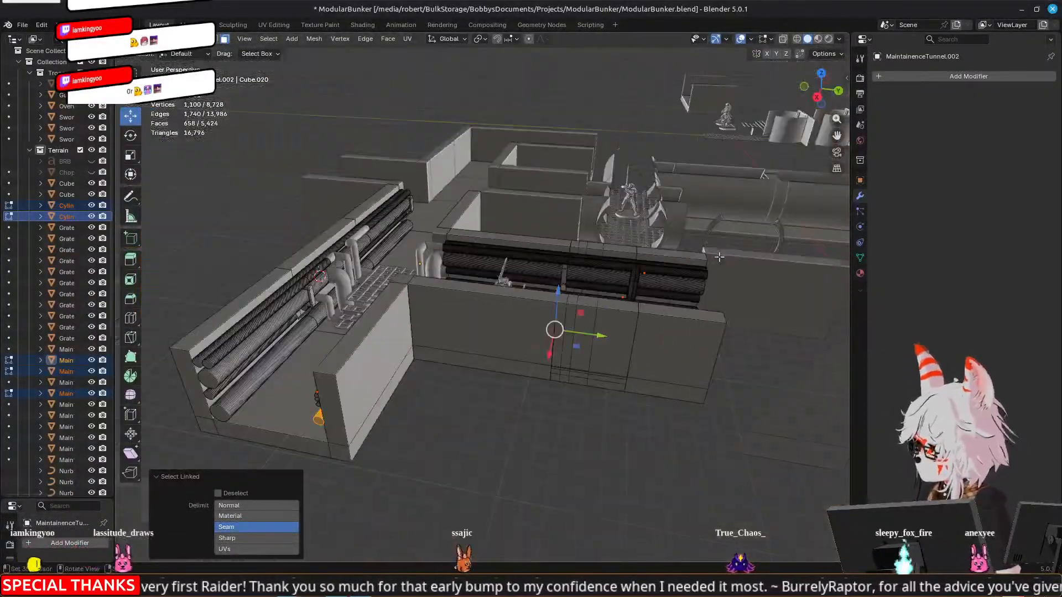
key("KP_1")
key("KP_3")
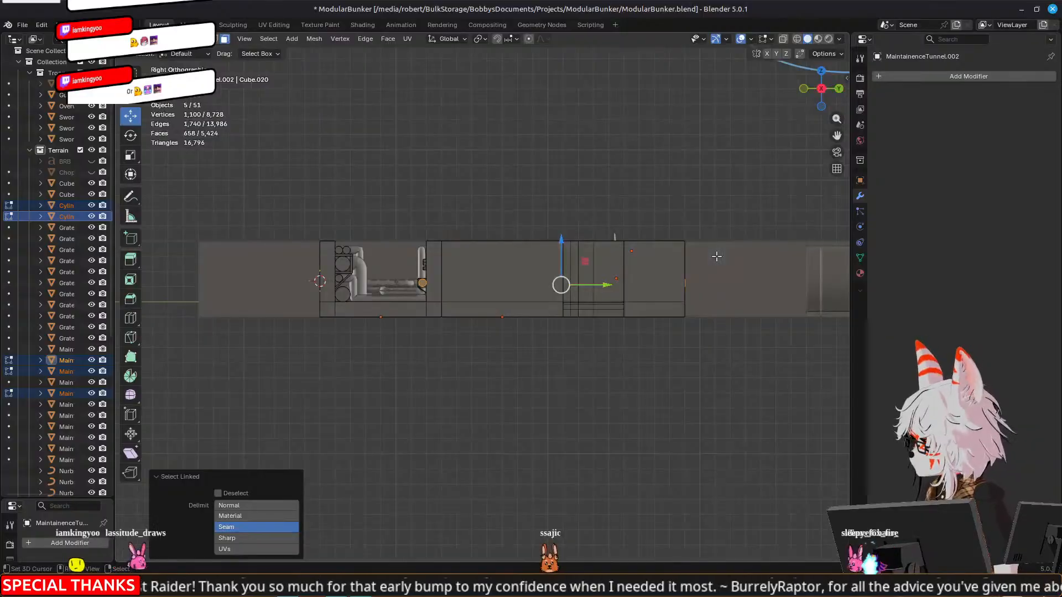
key("z")
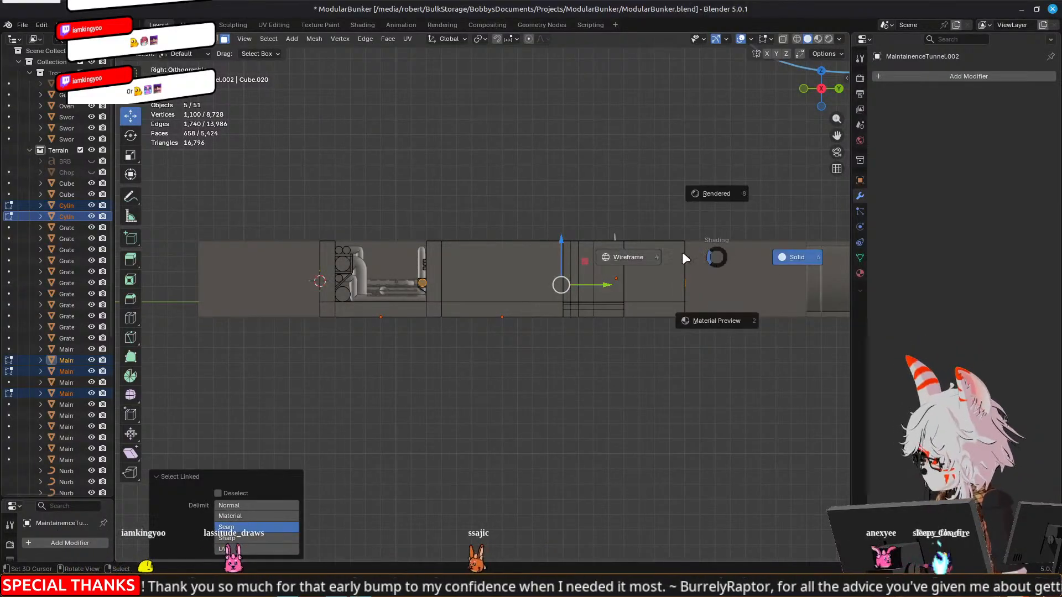
left_click(644, 255)
scroll(615, 282, "up", 5)
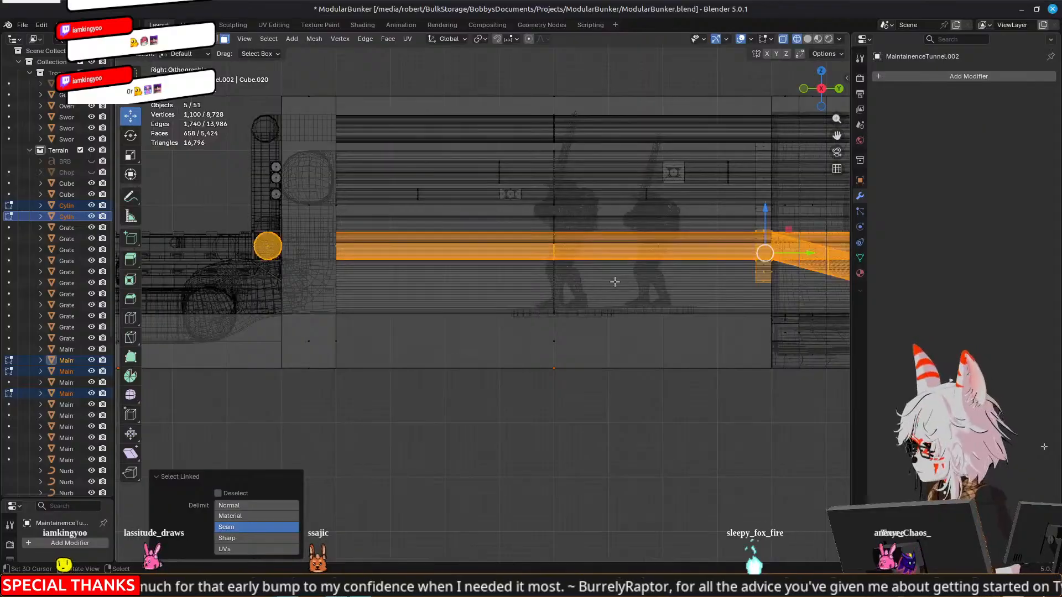
scroll(614, 281, "up", 2)
middle_click_drag(658, 284, 276, 358, "shift")
scroll(512, 272, "up", 1)
scroll(553, 253, "up", 3)
left_click_drag(567, 268, 572, 210)
scroll(570, 218, "down", 5)
mouse_move(569, 233)
middle_mouse_down()
mouse_move(561, 281)
mouse_move(547, 272)
middle_mouse_up()
Return the viewport to solid shading and leave Edit Mode on the tunnel walls
key("z")
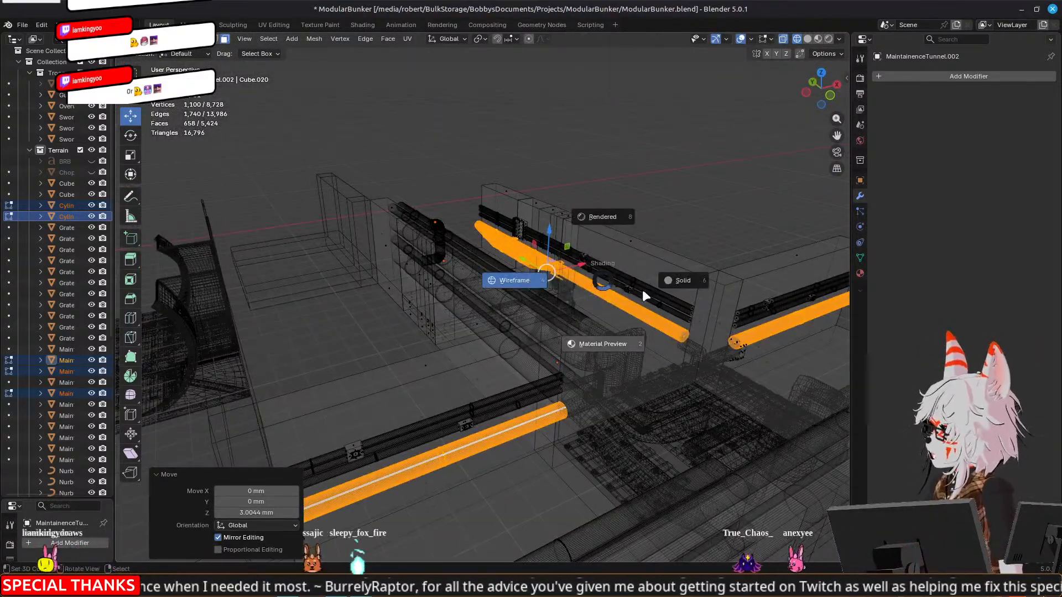
left_click(673, 282)
middle_click_drag(672, 282, 705, 283)
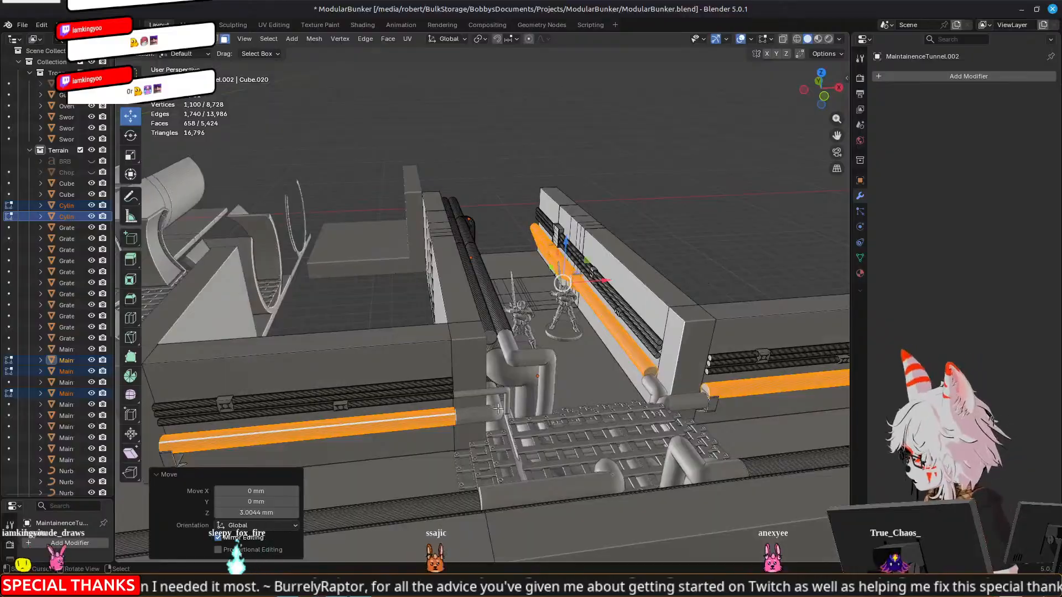
middle_click_drag(491, 443, 534, 452)
key("Tab")
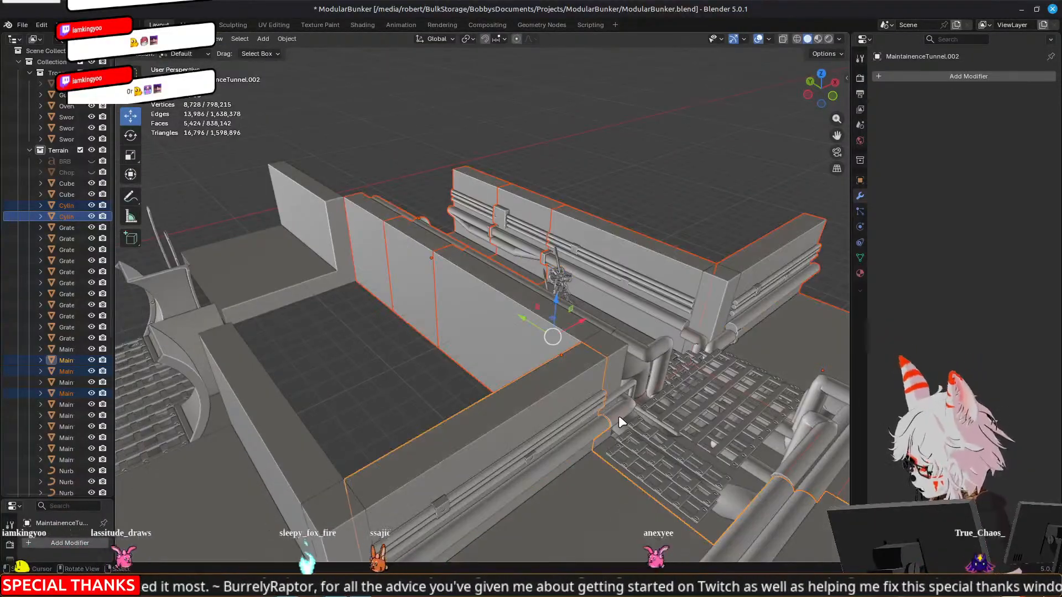
Try to raise the bent pipes' end control points at the corner beside the grating 3.3898 mm along Z
left_click(619, 416)
middle_click_drag(653, 413, 472, 382)
left_click(641, 381)
middle_click_drag(399, 354, 650, 320)
scroll(450, 341, "up", 3)
scroll(588, 309, "up", 4)
scroll(723, 331, "down", 6)
middle_click_drag(719, 294, 632, 294, "shift")
left_click(608, 291)
key("Tab")
key("Tab")
left_click(580, 271)
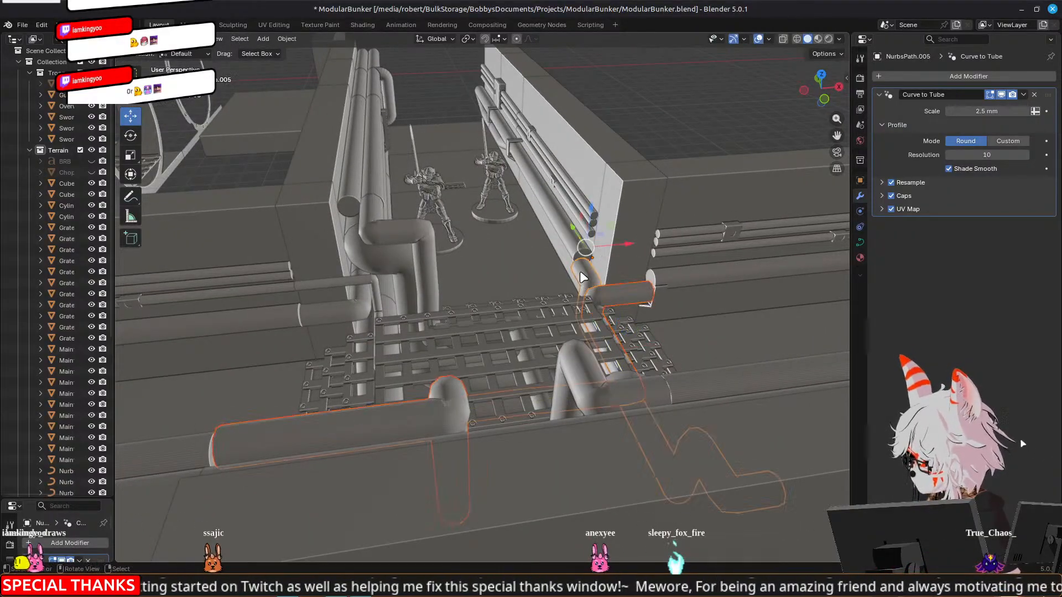
key("Tab")
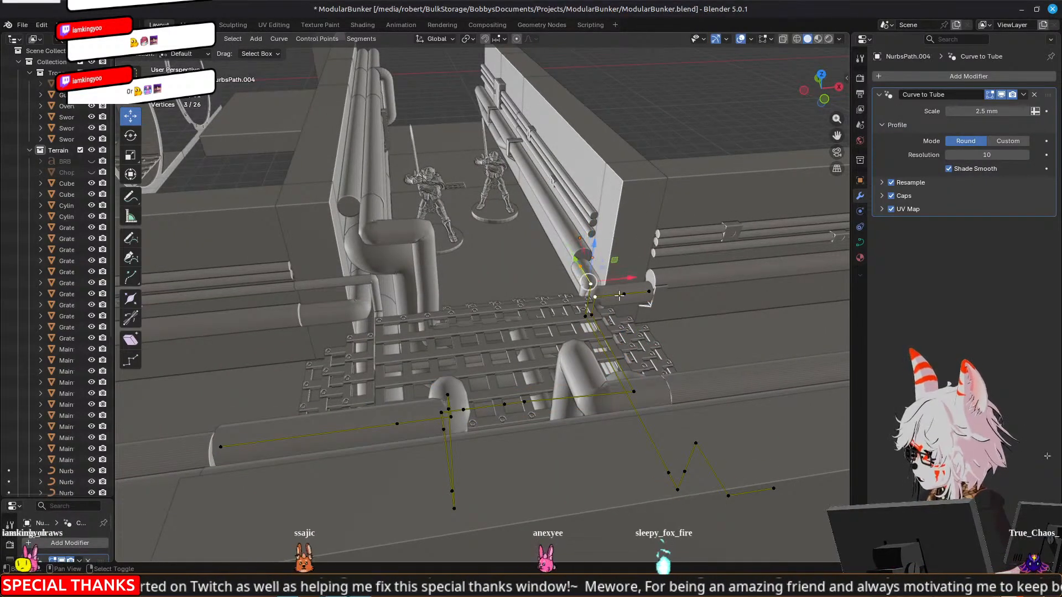
left_click_drag(618, 261, 619, 234)
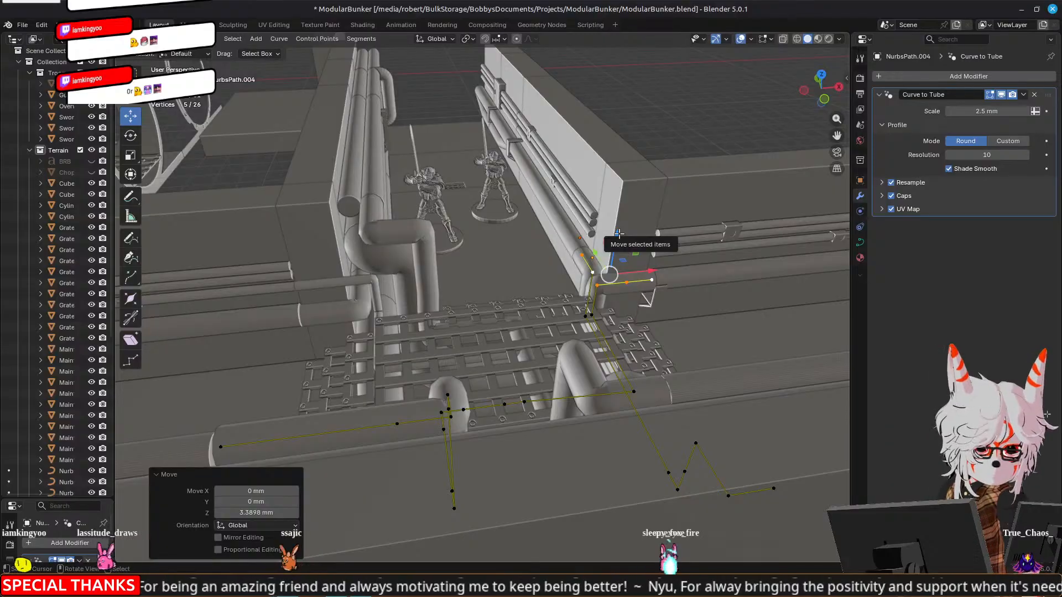
key("Tab")
Examine from several angles how the wall pipes meet the bent pipes around the grating
middle_click_drag(675, 239, 559, 256)
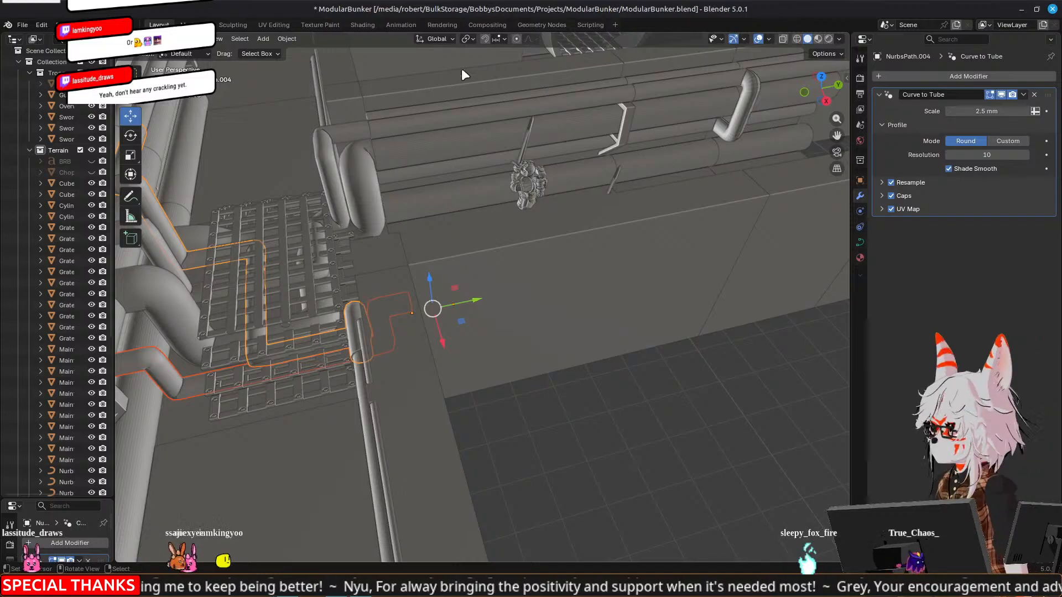
middle_click_drag(409, 225, 564, 242)
key("Tab")
key("Tab")
middle_click_drag(752, 267, 453, 306)
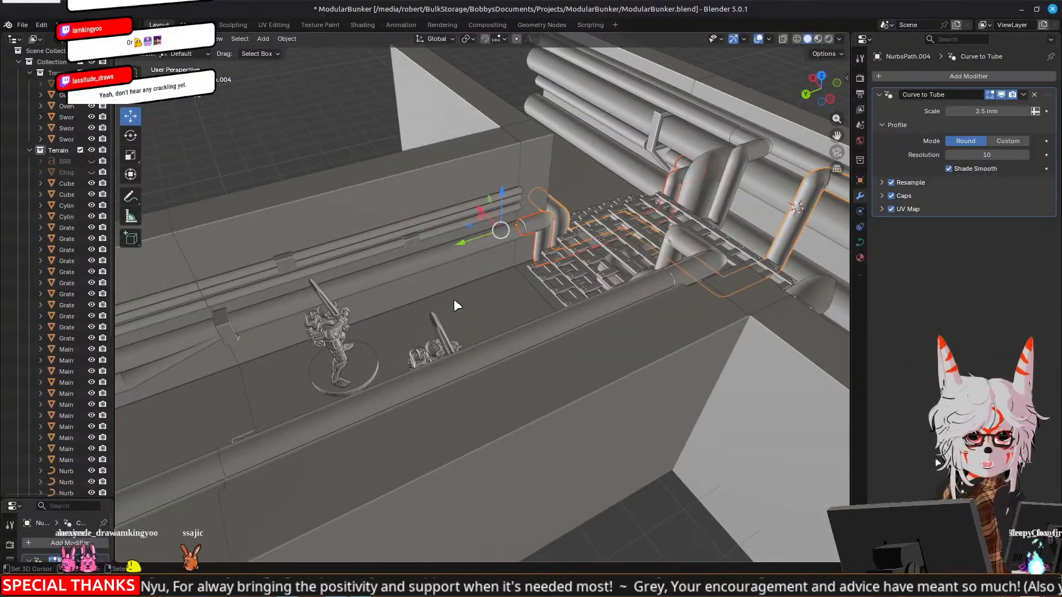
middle_click_drag(467, 338, 493, 214)
scroll(492, 214, "up", 4)
middle_click_drag(763, 194, 669, 244, "shift")
left_click(433, 238)
left_click(669, 244)
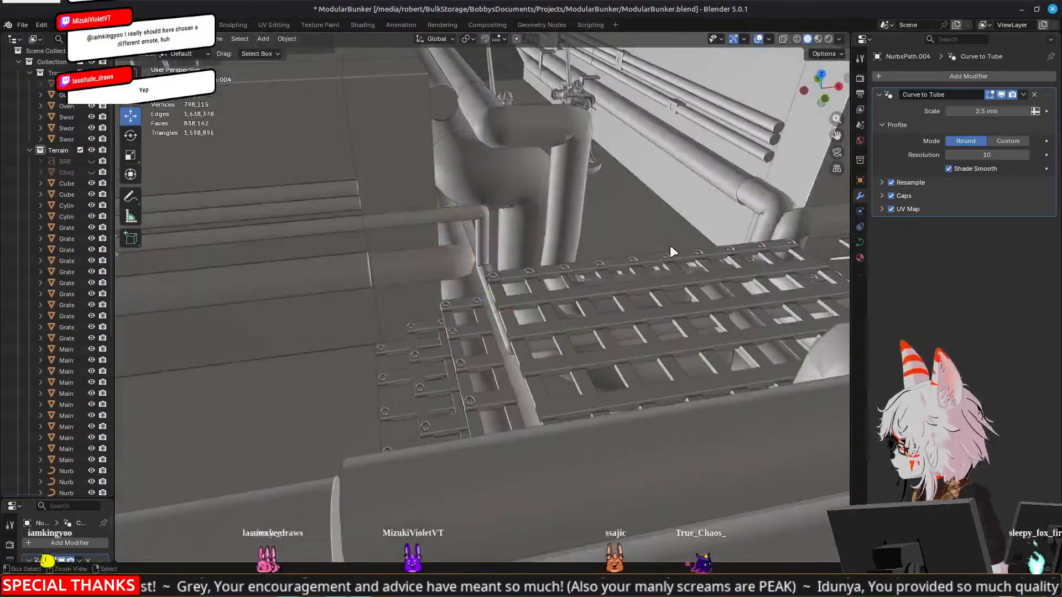
Undo the raising of the bent pipes' end control points
key("Tab")
key("ctrl+z")
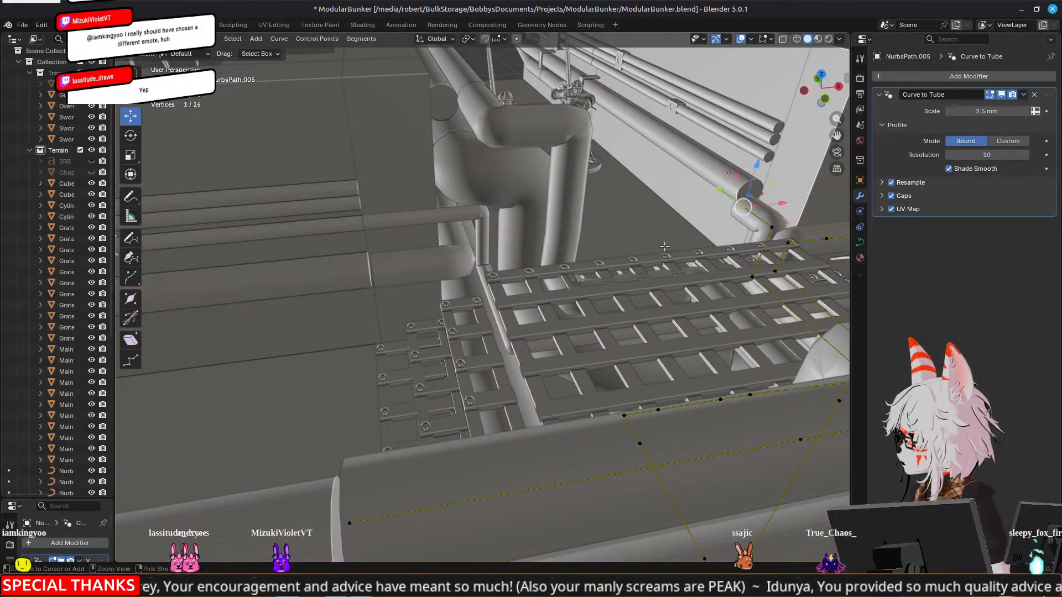
key("Tab")
left_click(664, 245)
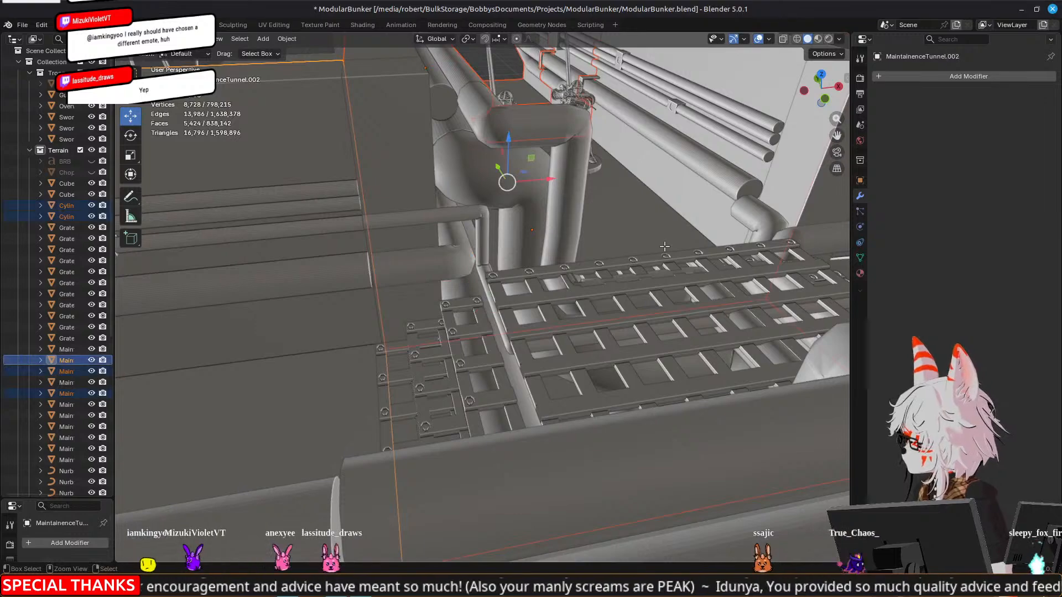
Reopen ModularBunker.blend from the recent files, dropping the unsaved edits to the tunnel and pipes
left_click(593, 245, "shift")
key("Tab")
left_click(593, 245)
left_click(22, 25)
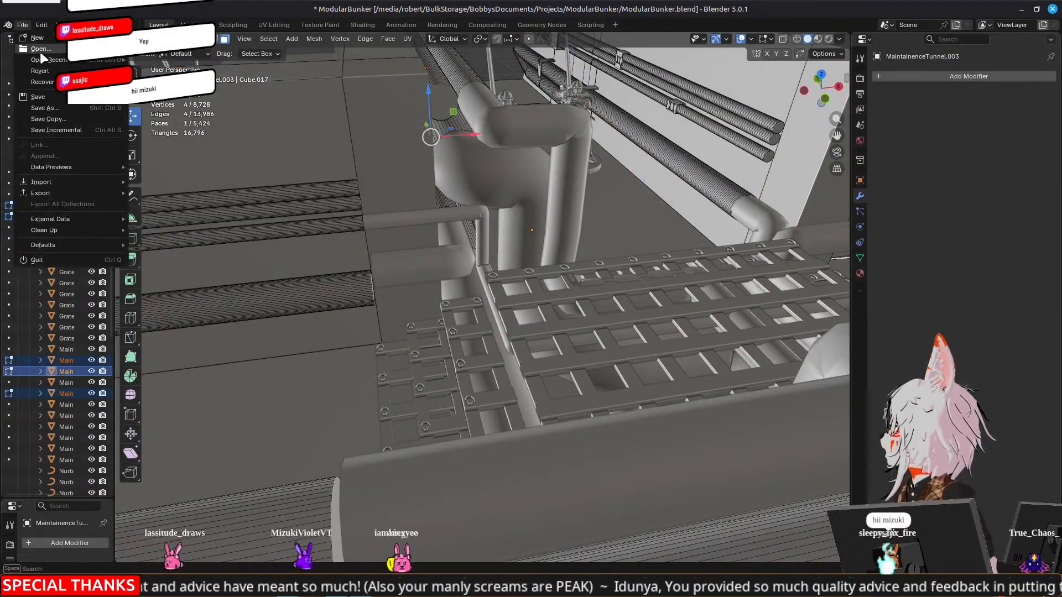
mouse_move(44, 59)
left_click(210, 65)
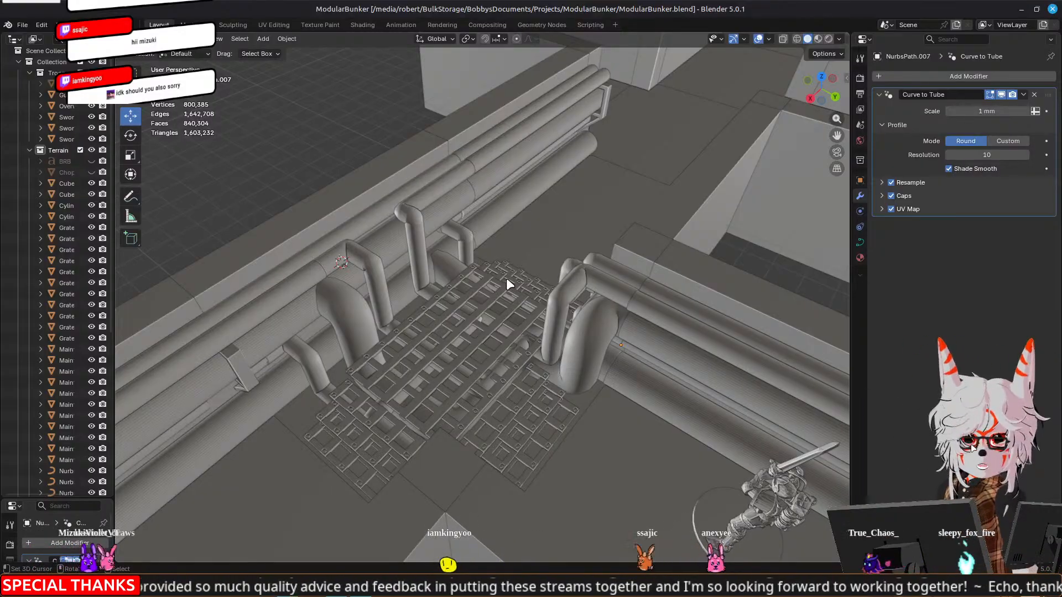
Delete the medium-width bent pipe that runs beneath the grating at the corridor corner
middle_click_drag(549, 274, 467, 239)
middle_click_drag(372, 239, 520, 276)
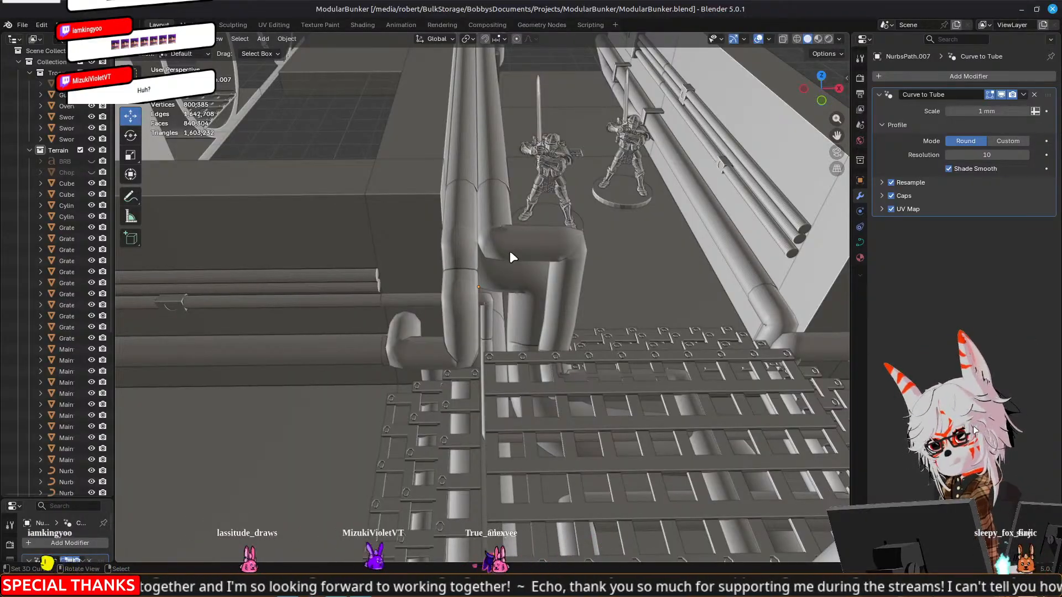
scroll(510, 250, "up", 3)
middle_click_drag(392, 314, 648, 311)
left_click(509, 267)
middle_click_drag(550, 311, 495, 310)
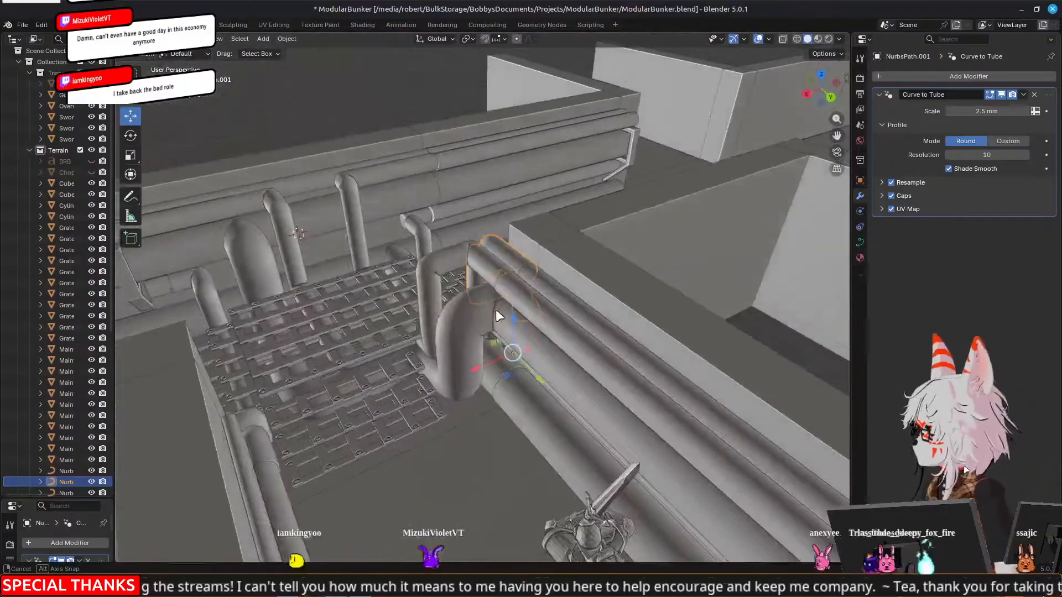
left_click(441, 264)
middle_click_drag(307, 284, 503, 285)
key("Delete")
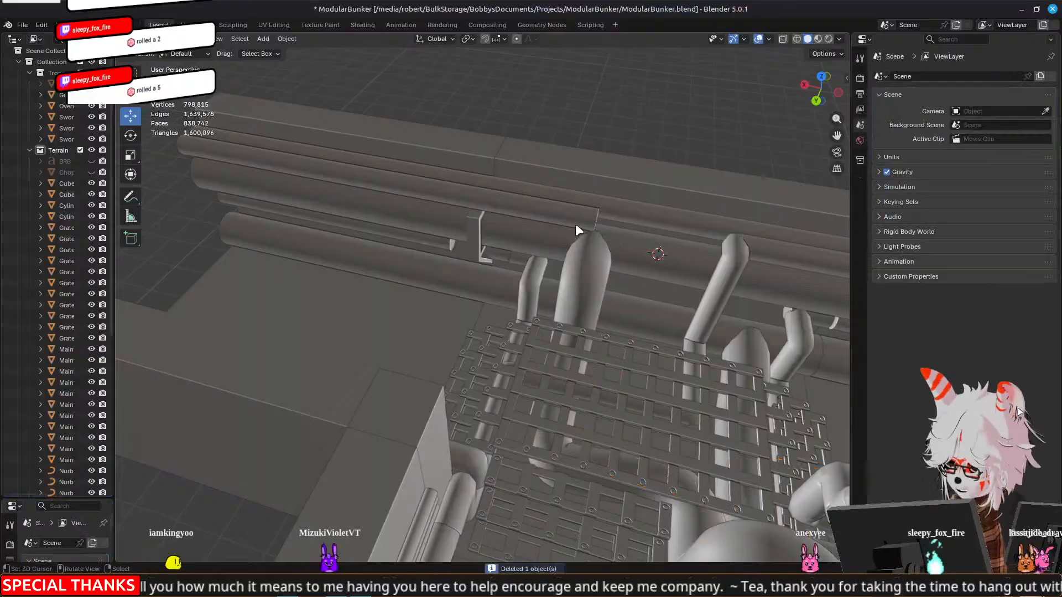
Delete all linked faces of the upper front wall pipe on the MaintainenceTunnel.005 section and leave Edit Mode
left_click(542, 214)
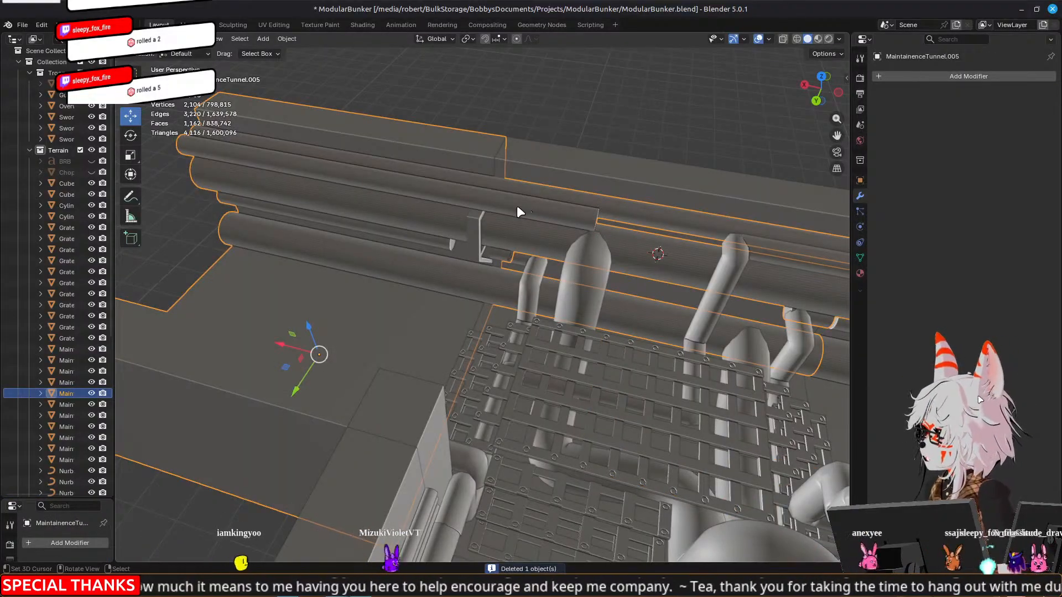
key("Tab")
left_click(517, 206)
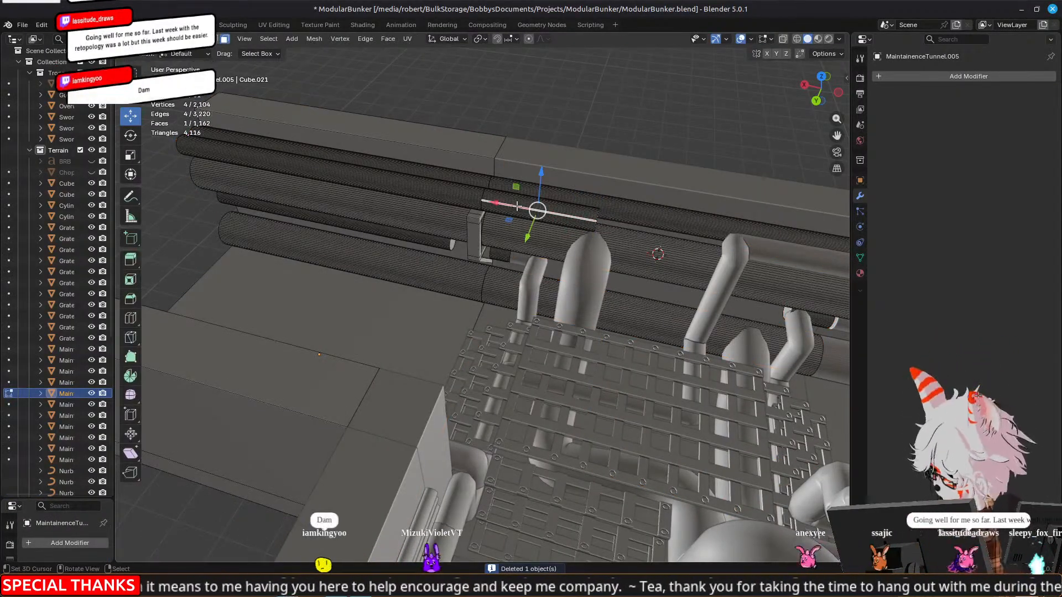
key("ctrl+l")
key("Delete")
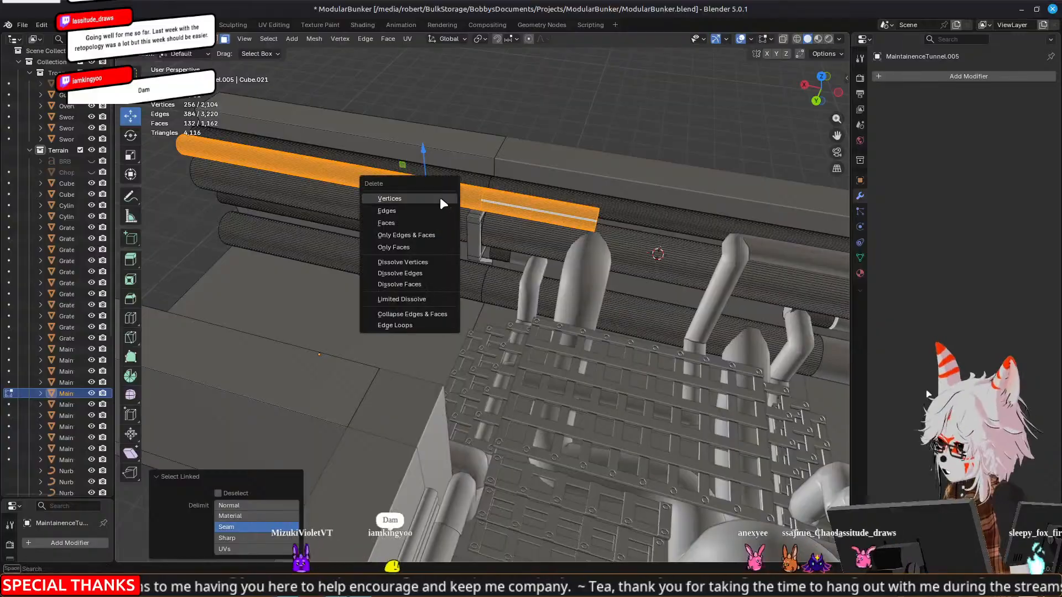
left_click(423, 224)
middle_click_drag(742, 247, 685, 180)
key("Tab")
Delete the remaining medium-width bent pipe, NurbsPath.004, that runs from the wall under the grating
left_click(592, 181)
middle_click_drag(596, 186, 604, 254)
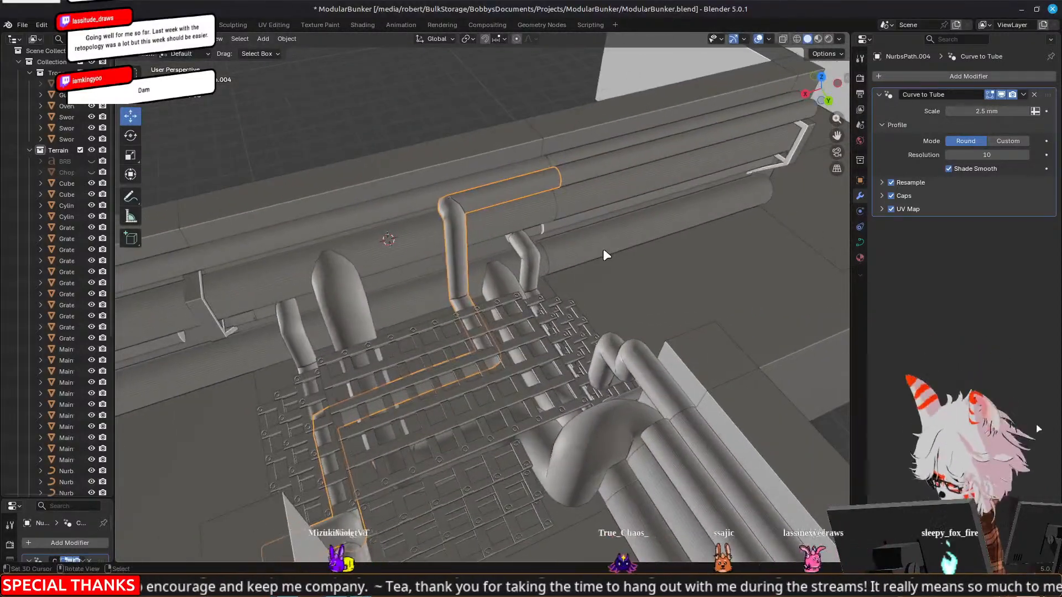
key("Delete")
Delete all linked faces of the upper front wall pipe on the MaintainenceTunnel.002 section
left_click(570, 172)
key("Tab")
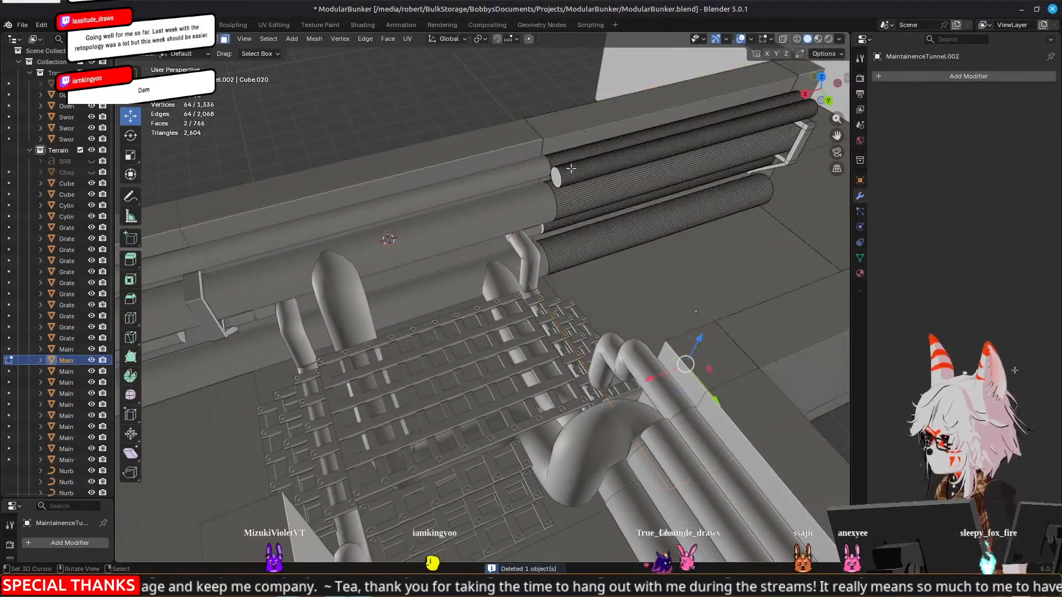
key("l")
key("x")
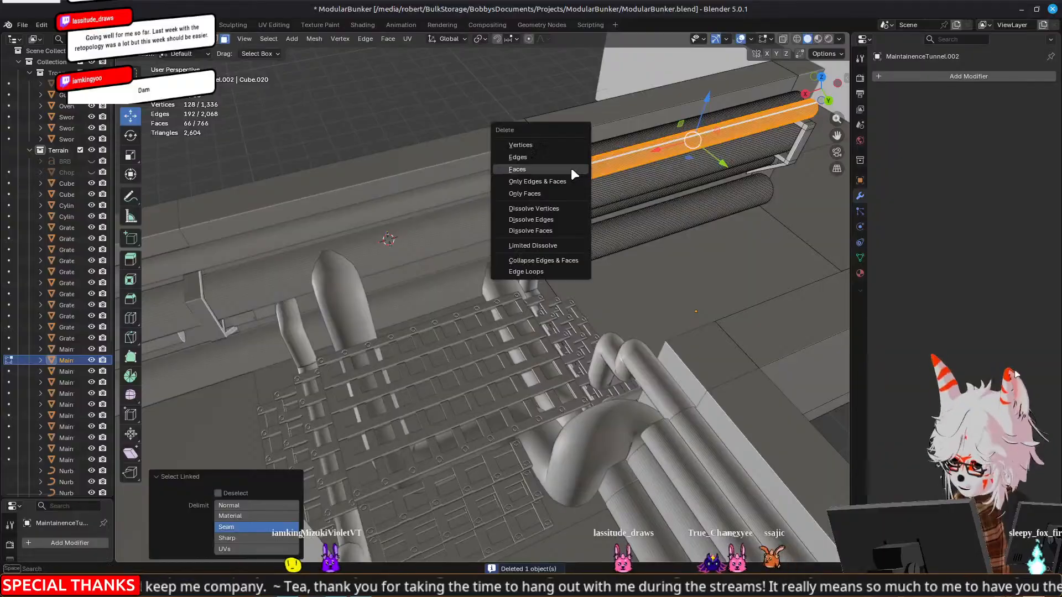
left_click(571, 169)
Examine the grated junction and the adjoining wall sections for further stretches of the upper front pipe
middle_click_drag(571, 169, 602, 270)
middle_click_drag(438, 321, 310, 324)
middle_click_drag(463, 237, 572, 252)
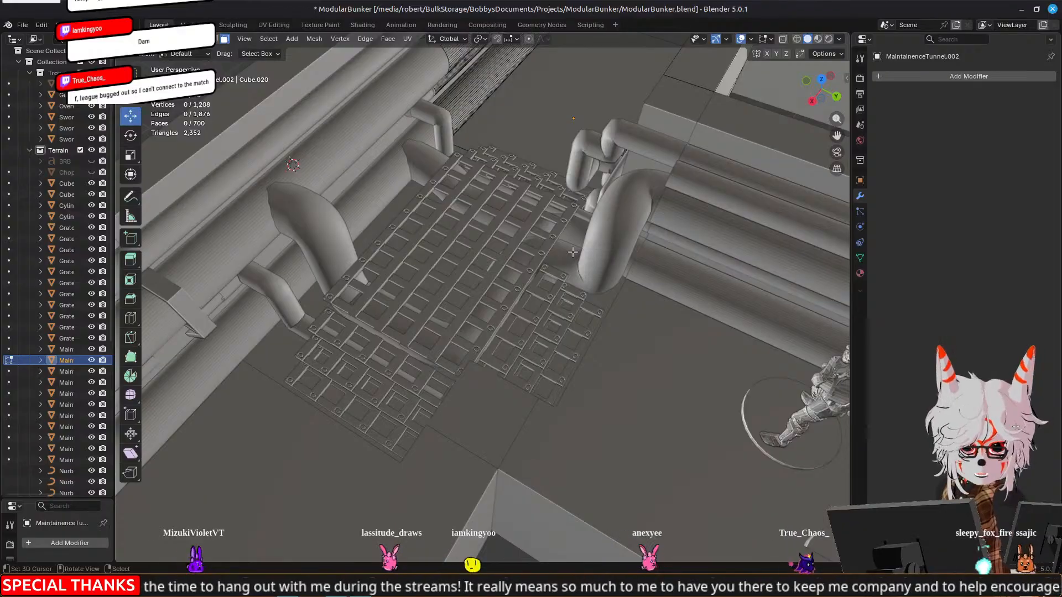
scroll(542, 253, "down", 4)
middle_click_drag(321, 236, 500, 228)
scroll(500, 229, "up", 5)
key("Tab")
middle_click_drag(280, 228, 579, 201, "shift")
scroll(579, 201, "down", 5)
middle_click_drag(661, 207, 445, 219)
scroll(557, 235, "up", 3)
key("Tab")
Delete all linked faces of the upper front wall pipe on the MaintainenceTunnel.003 section and leave Edit Mode
key("Tab")
right_click(549, 222)
key("Tab")
right_click(437, 218, "alt")
right_click(420, 227, "alt")
key("ctrl+l")
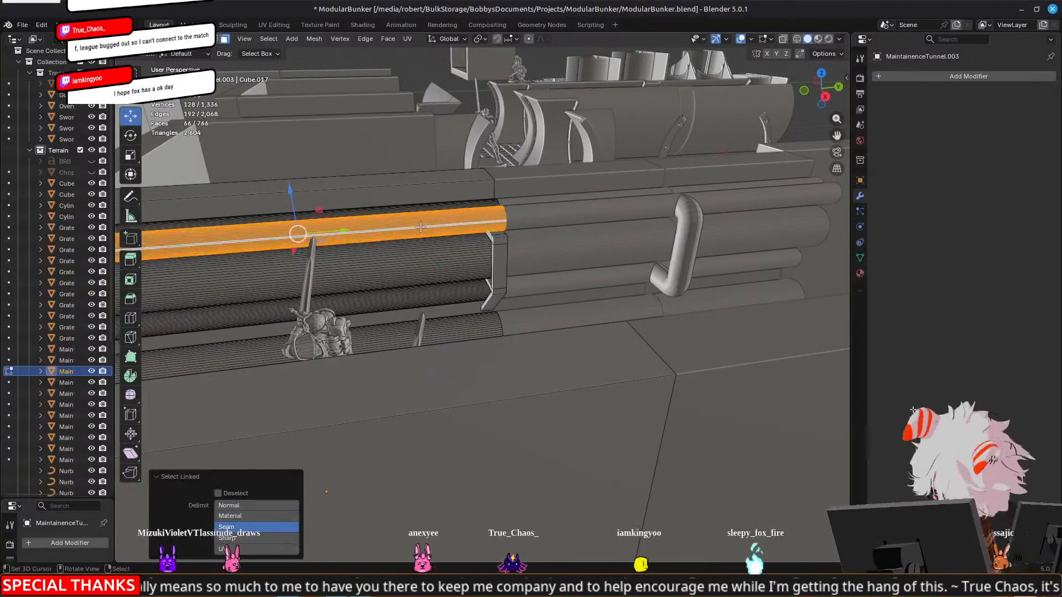
key("x")
left_click(421, 227)
key("Tab")
Try to delete the linked faces of the upper rear pipe on the Cylinder.007 wall section
right_click(576, 208)
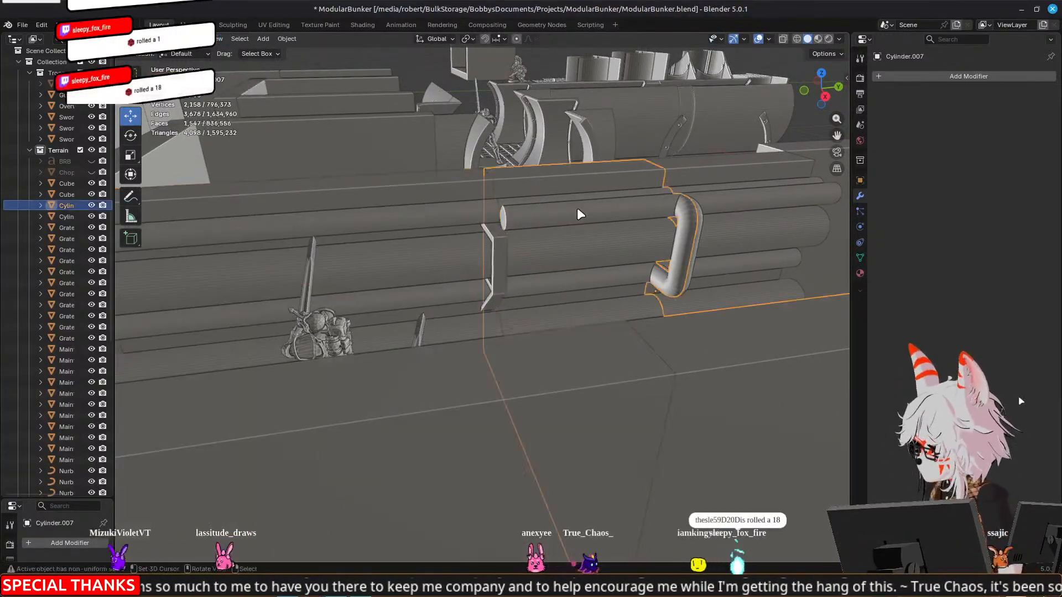
key("Tab")
right_click(576, 209)
middle_click_drag(576, 209, 652, 265)
key("Tab")
key("Tab")
left_click(555, 219)
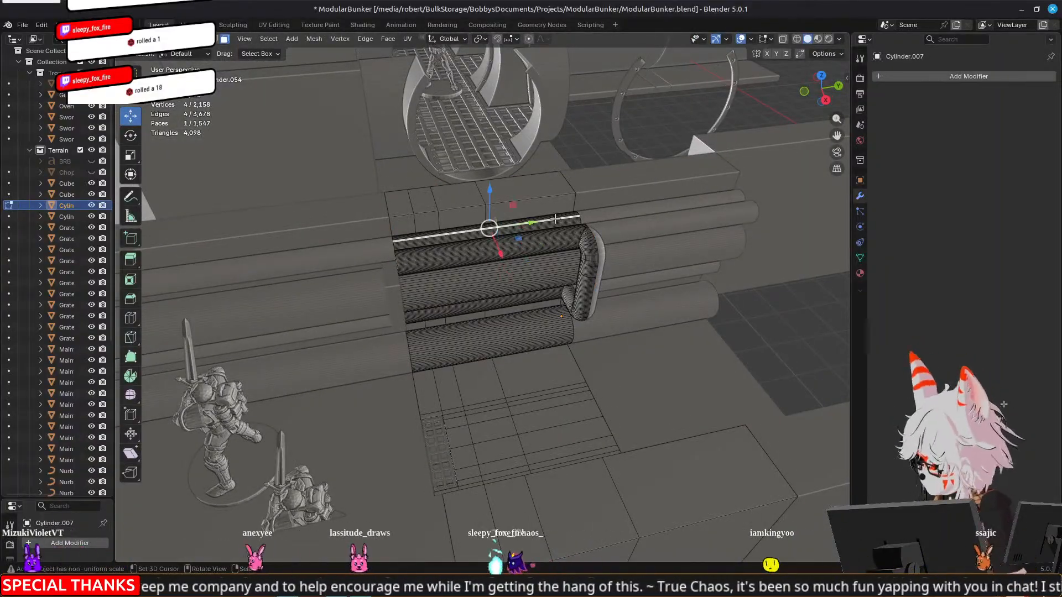
key("l")
key("x")
left_click(555, 220)
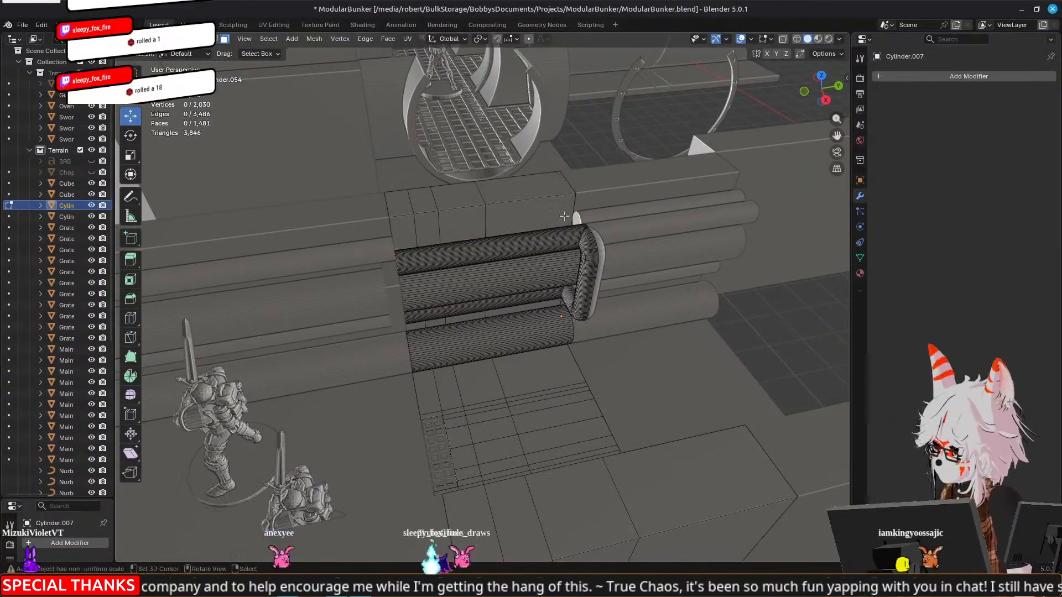
key("Tab")
Try to delete the linked faces of the upper rear pipe on the neighbouring Cylinder.021 wall section
left_click(605, 212)
key("Tab")
left_click(606, 212)
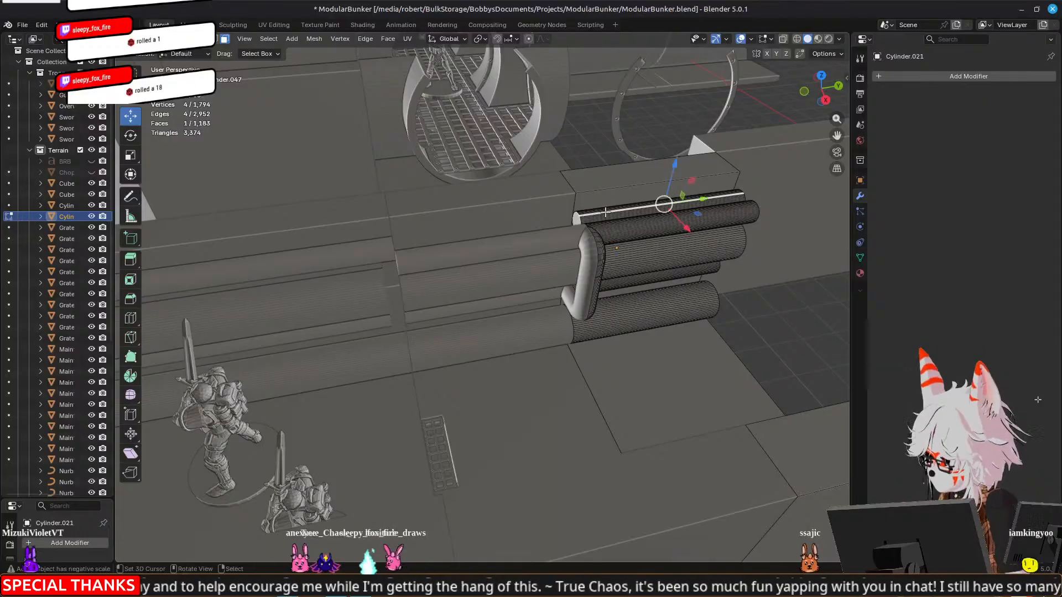
key("l")
key("x")
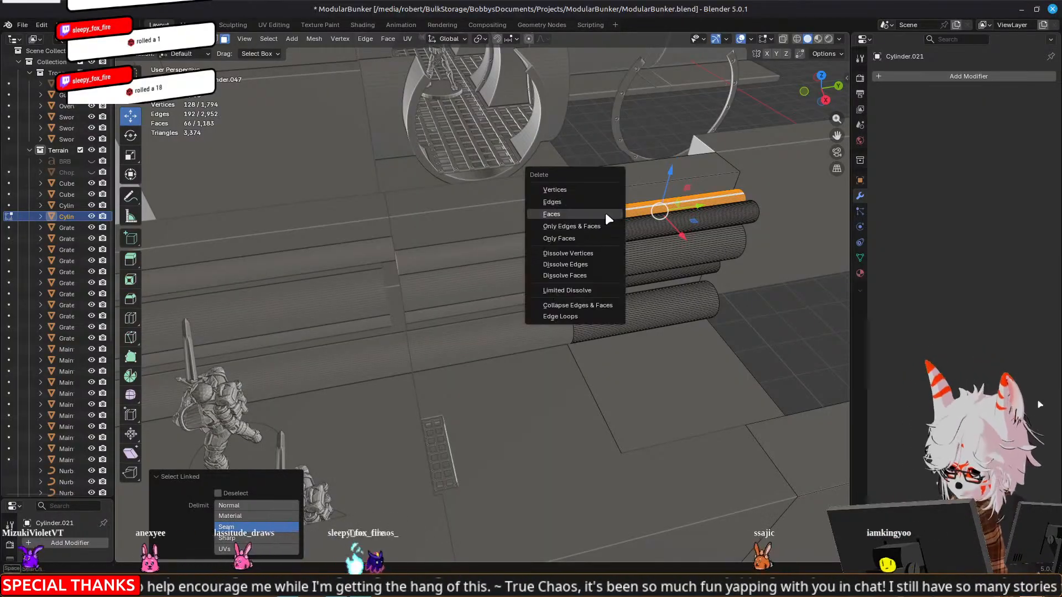
left_click(605, 212)
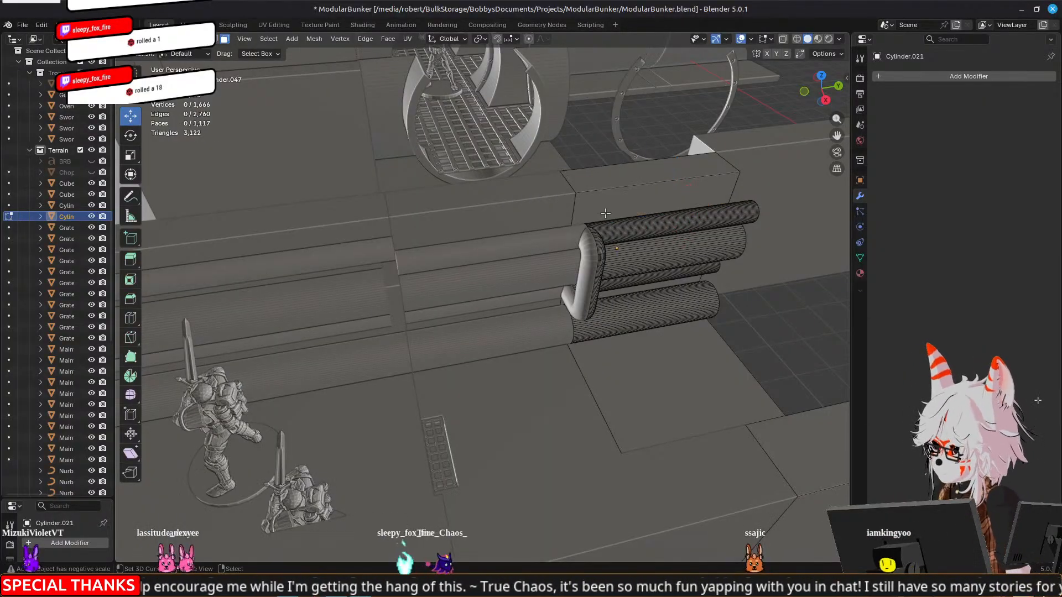
key("Tab")
Select the upper front pipe across Cylinder.007 and Cylinder.021 and check from above how it meets the bent pipe
left_click(547, 240, "shift")
key("Tab")
left_click(547, 240)
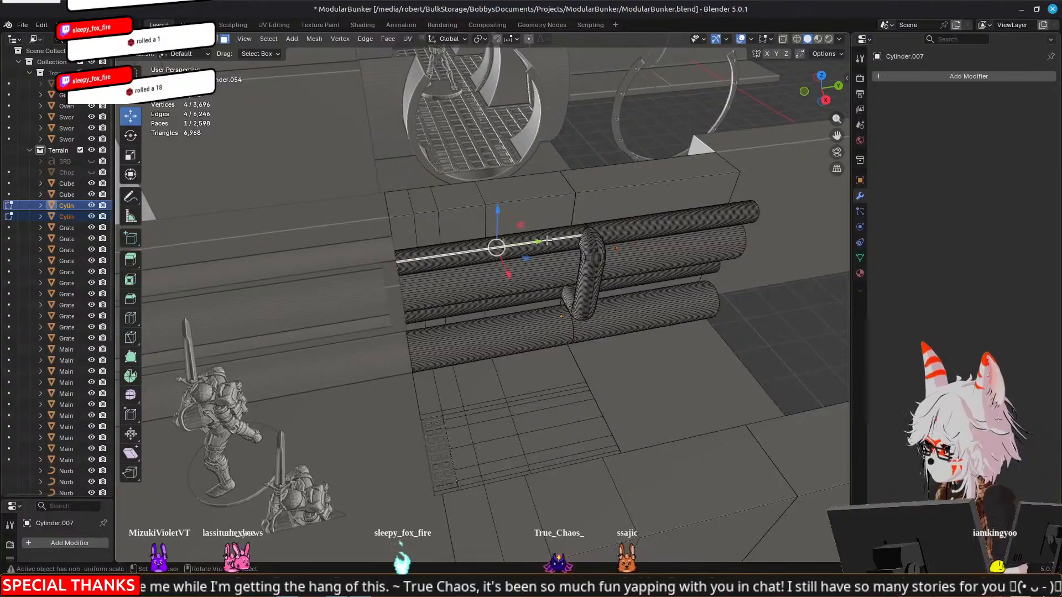
key("l")
key("l")
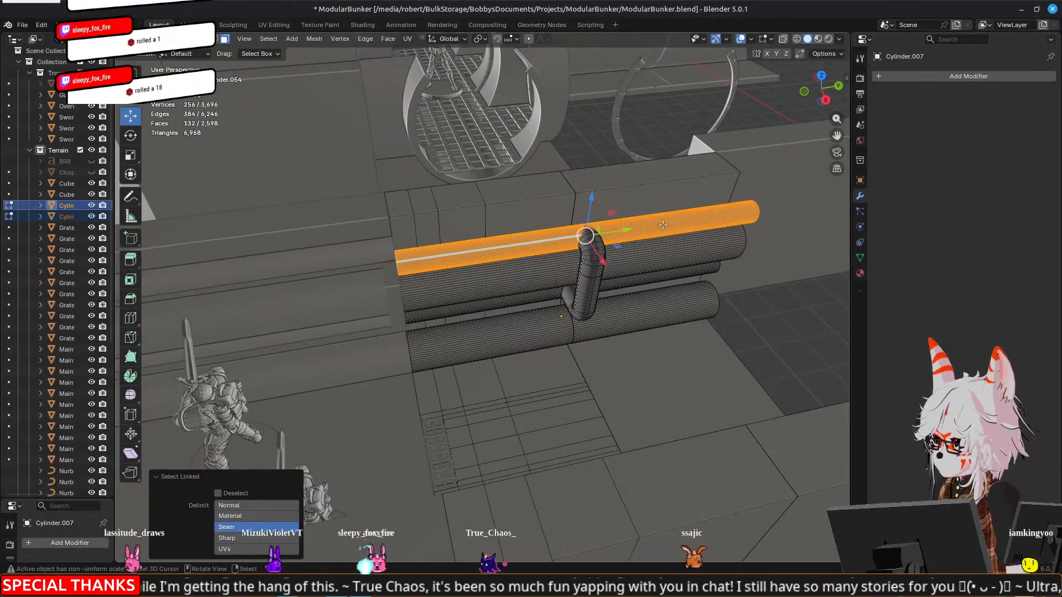
key("KP_7")
scroll(665, 237, "up", 3)
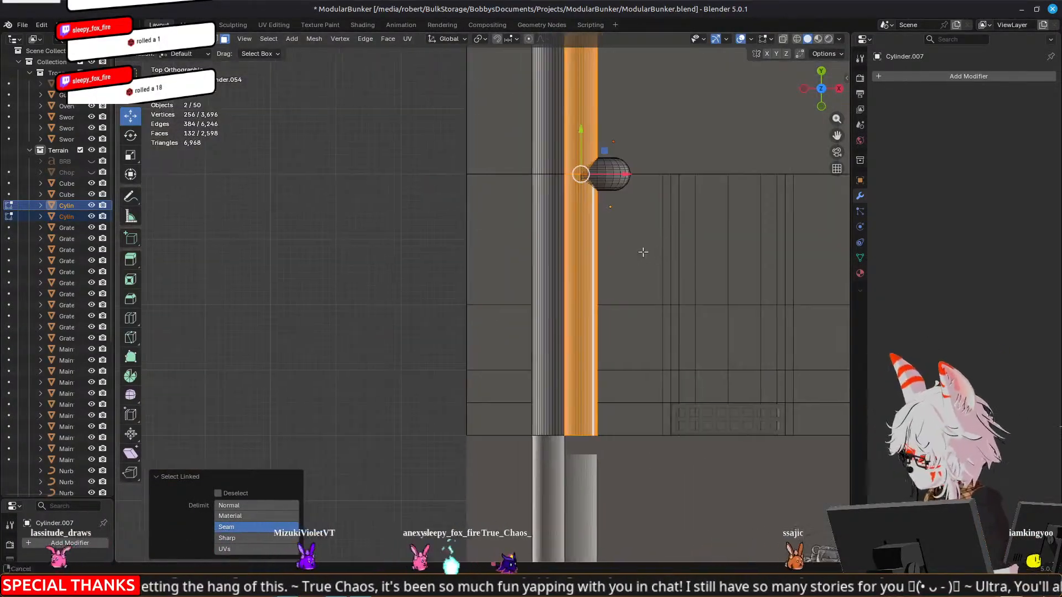
middle_click_drag(655, 254, 602, 238, "shift")
middle_click_drag(672, 302, 589, 194)
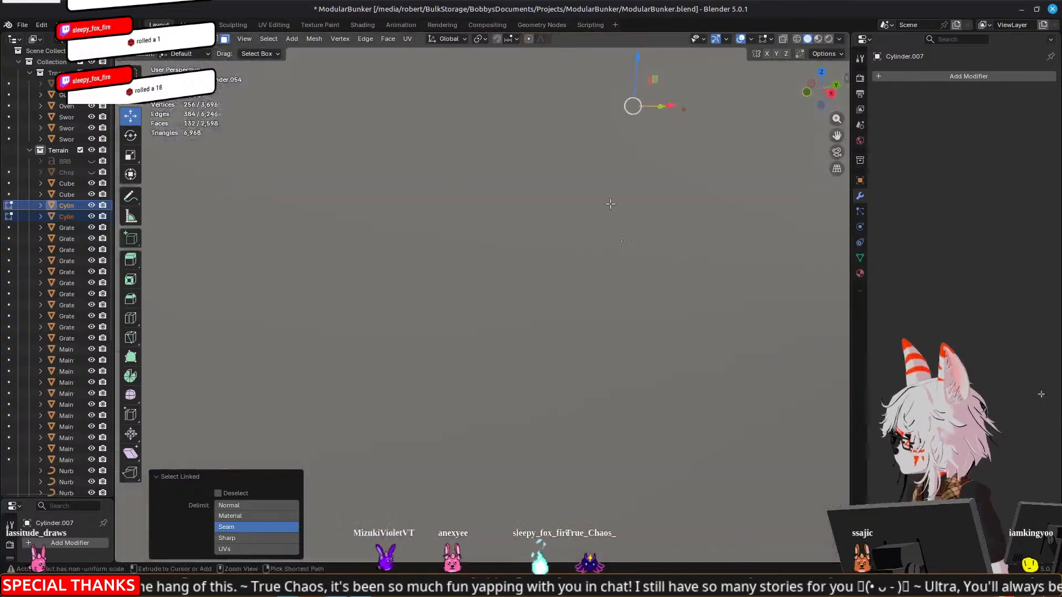
scroll(588, 195, "down", 4)
key("ctrl+z")
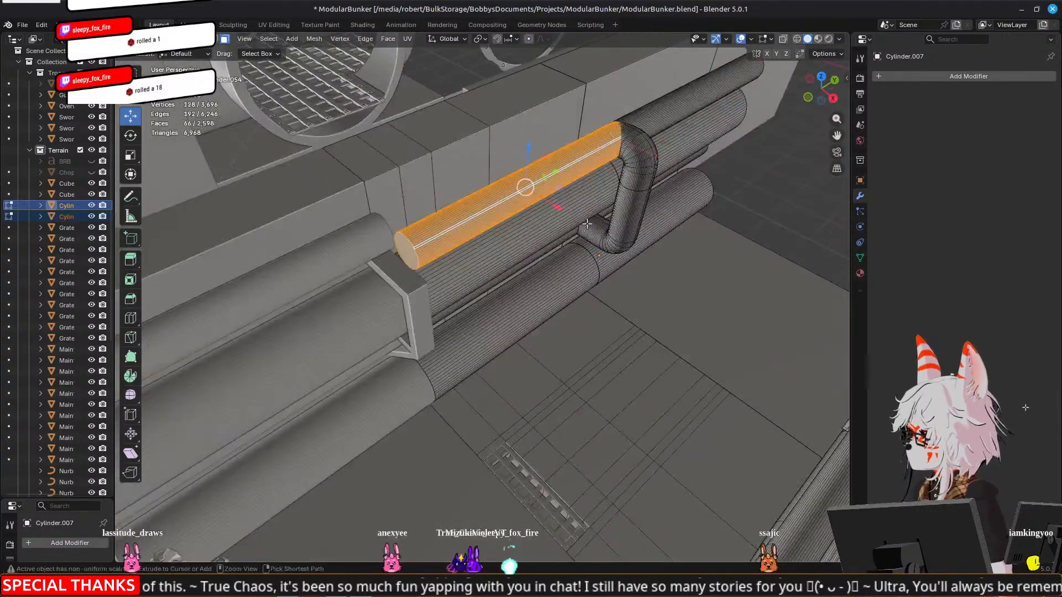
middle_click_drag(747, 186, 565, 264)
scroll(564, 264, "up", 5)
middle_click_drag(451, 278, 479, 280)
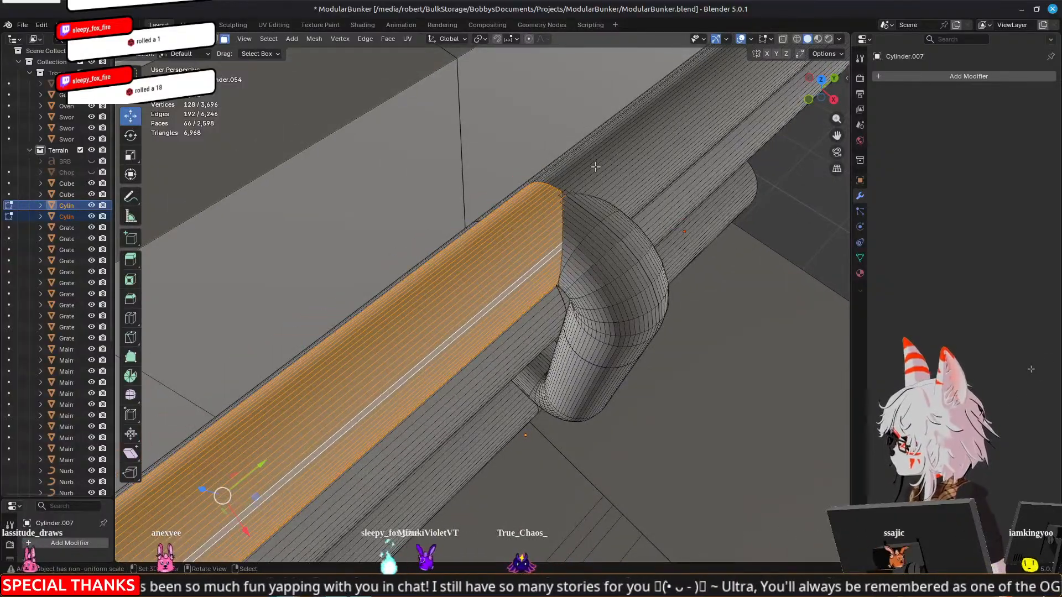
Undo the pipe selections and the deletions of the upper rear pipe on Cylinder.007 and Cylinder.021
key("ctrl+z")
key("ctrl+z")
key("ctrl+z")
key("ctrl+z")
key("ctrl+z")
key("ctrl+z")
key("ctrl+z")
key("ctrl+z")
key("ctrl+z")
key("ctrl+z")
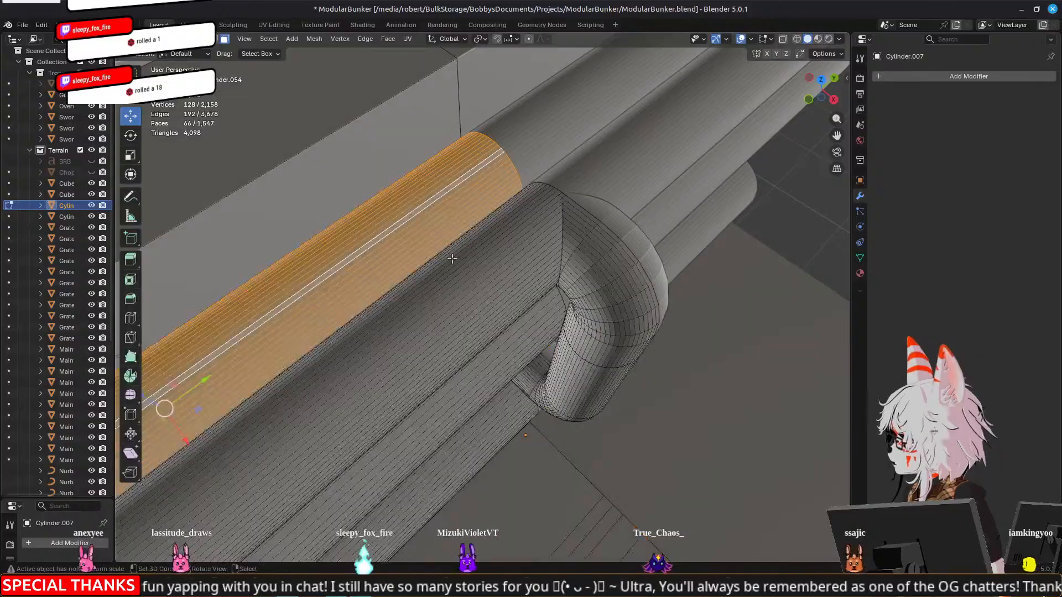
key("ctrl+z")
Delete the linked faces of the upper front pipe on both Cylinder.007 and Cylinder.021
key("l")
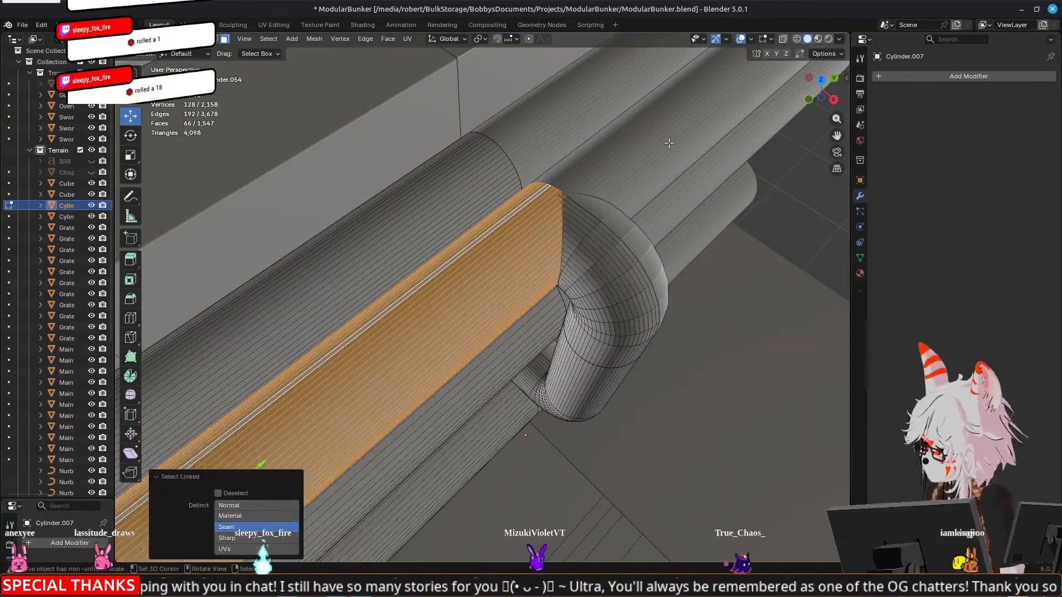
key("Tab")
left_click(652, 146, "shift")
key("Tab")
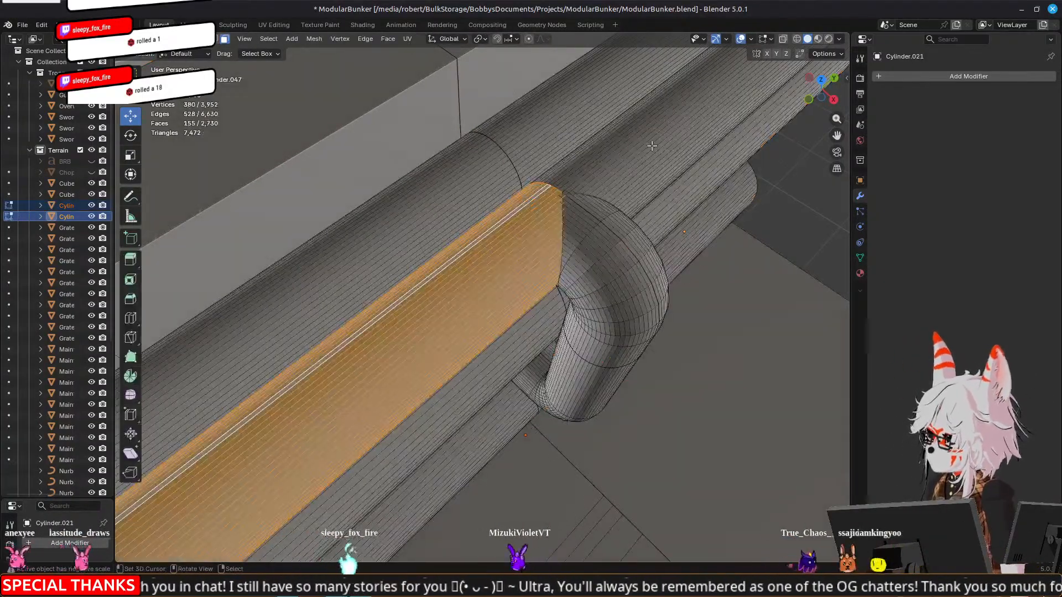
key("l")
scroll(650, 160, "down", 4)
key("x")
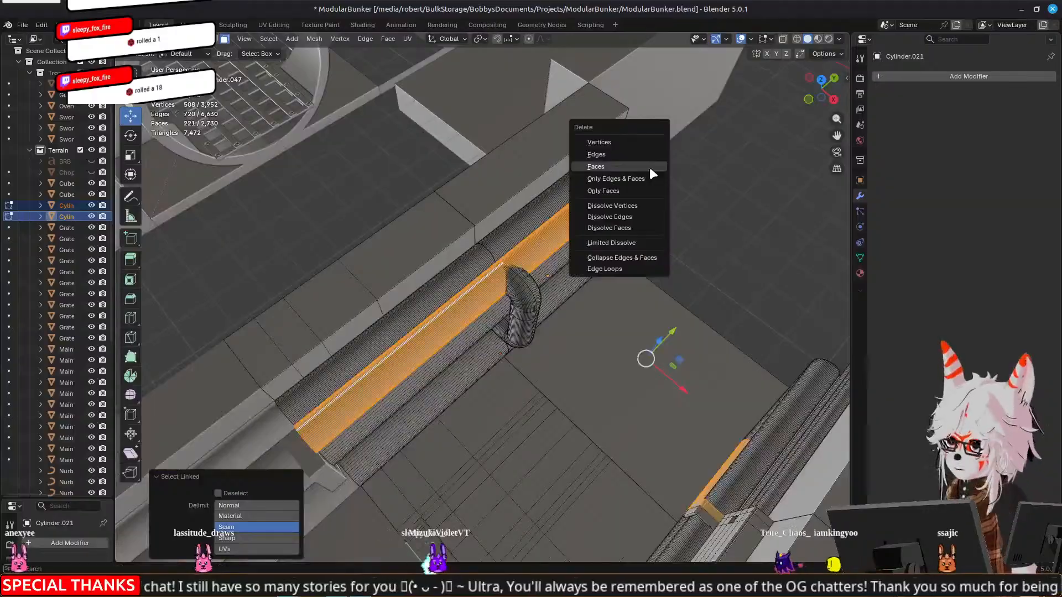
left_click(649, 167)
Move the bent pipe's open end loop on the Cylinder sections -4.9208 mm along X toward the rear wall pipe
scroll(498, 260, "up", 4)
middle_click_drag(475, 263, 540, 269)
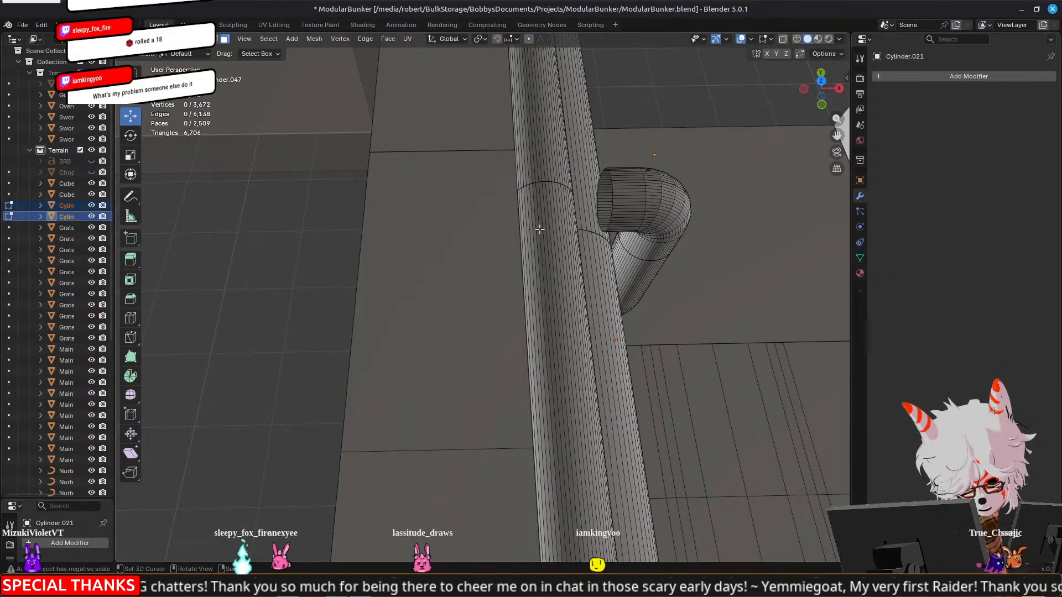
left_click(611, 190, "alt")
left_click(609, 174, "alt")
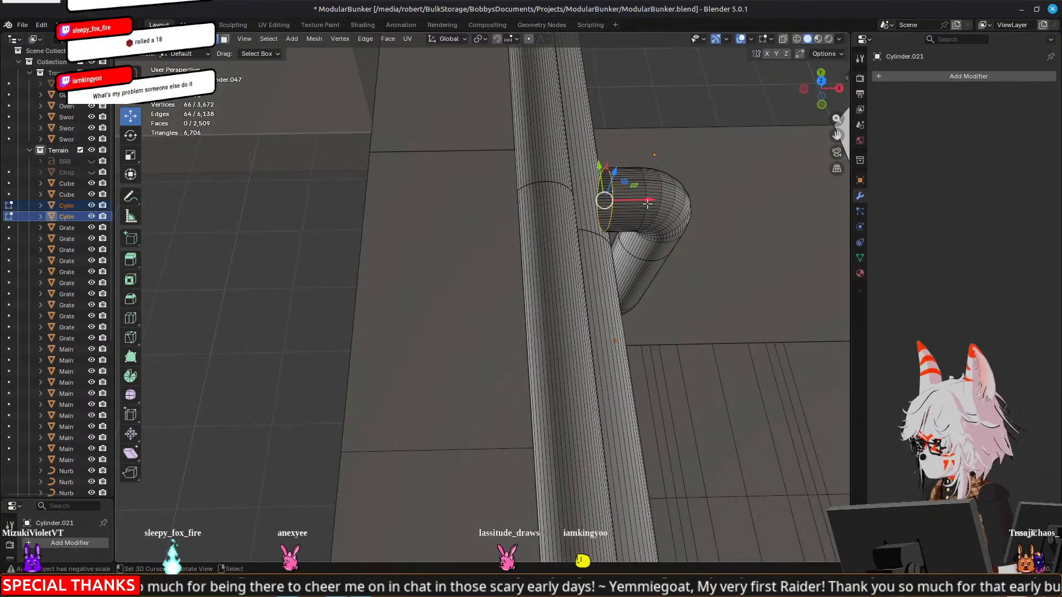
key("KP_7")
scroll(588, 373, "up", 5)
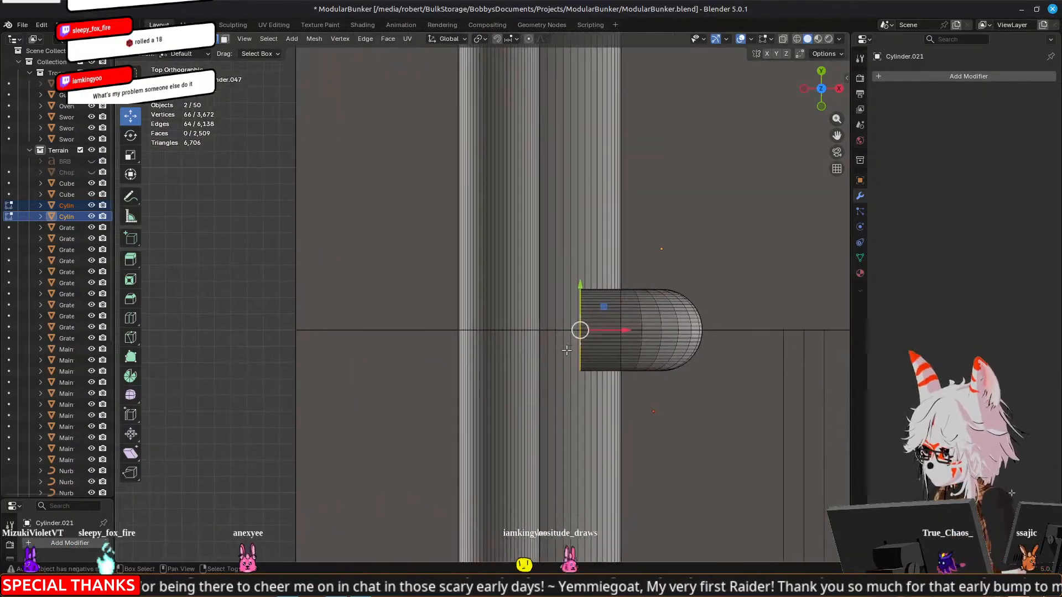
key("g")
key("x")
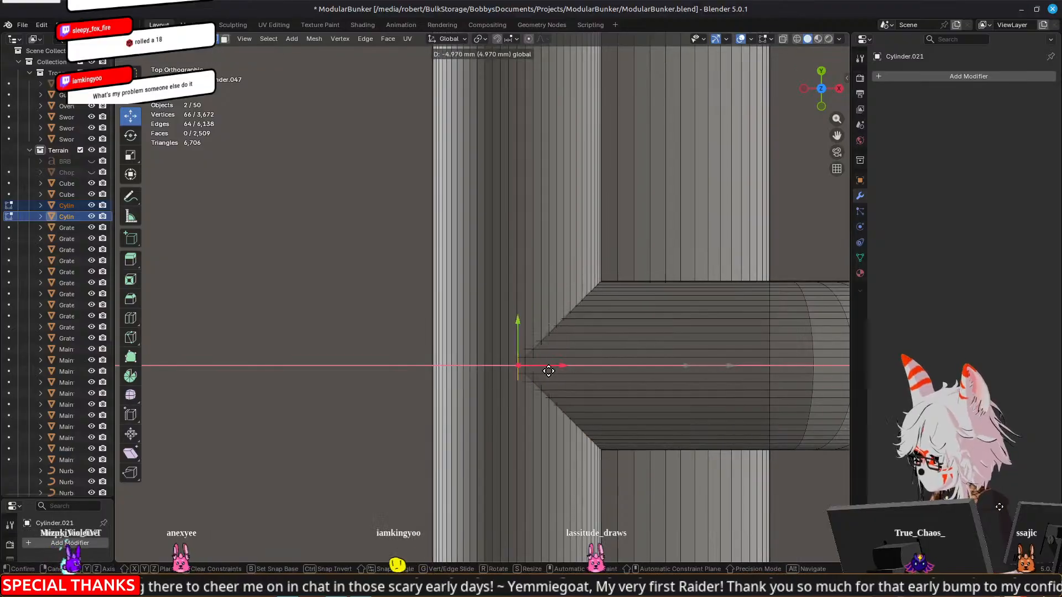
left_click(551, 368)
scroll(552, 367, "up", 3)
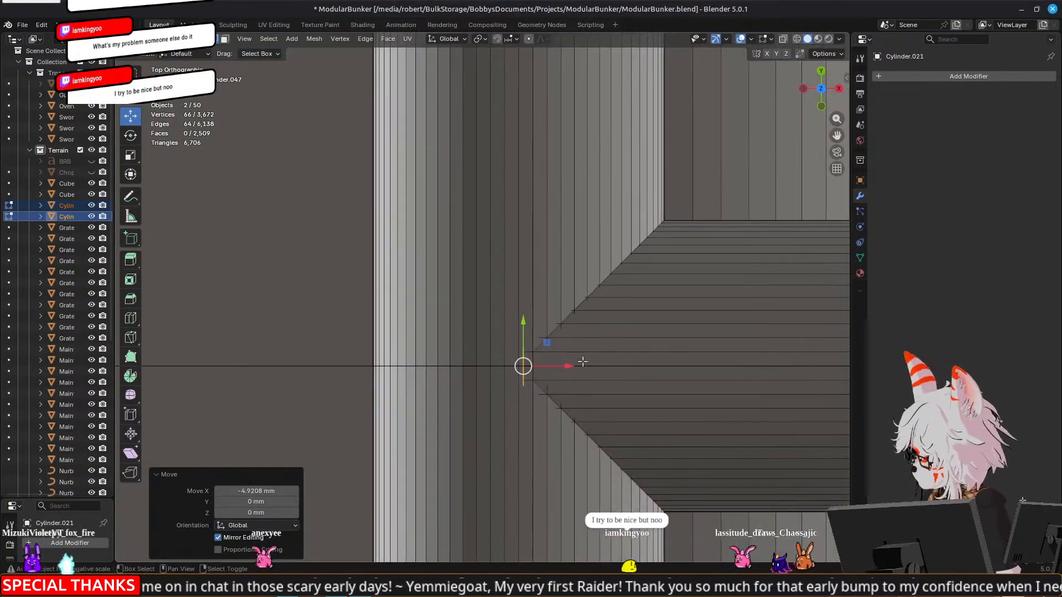
Undo the last X move of the bent pipe's open end loop on the Cylinder sections
left_click(509, 39)
left_click(479, 107)
left_click(478, 117)
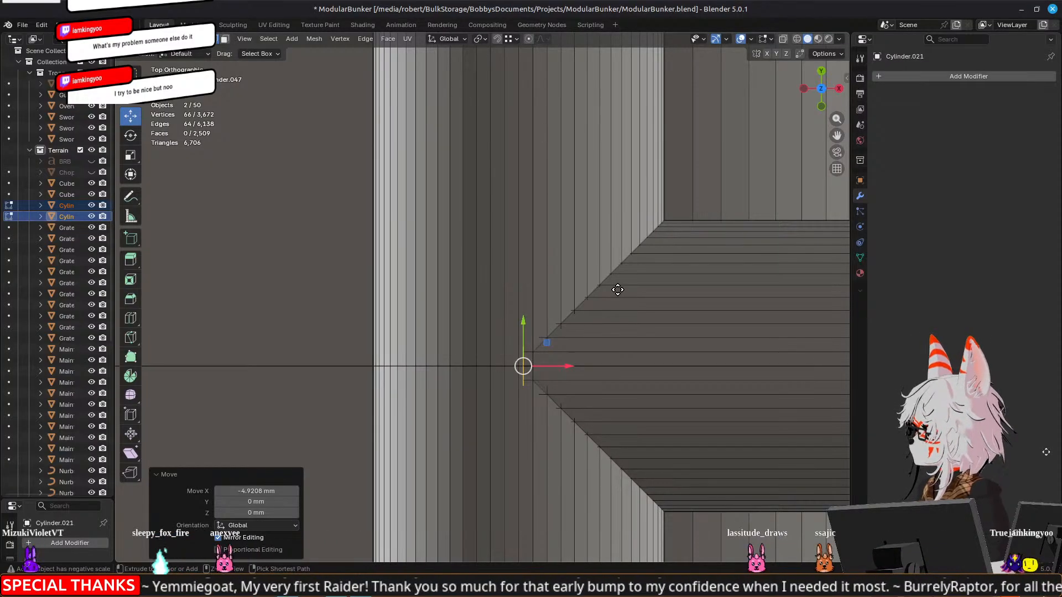
key("ctrl+z")
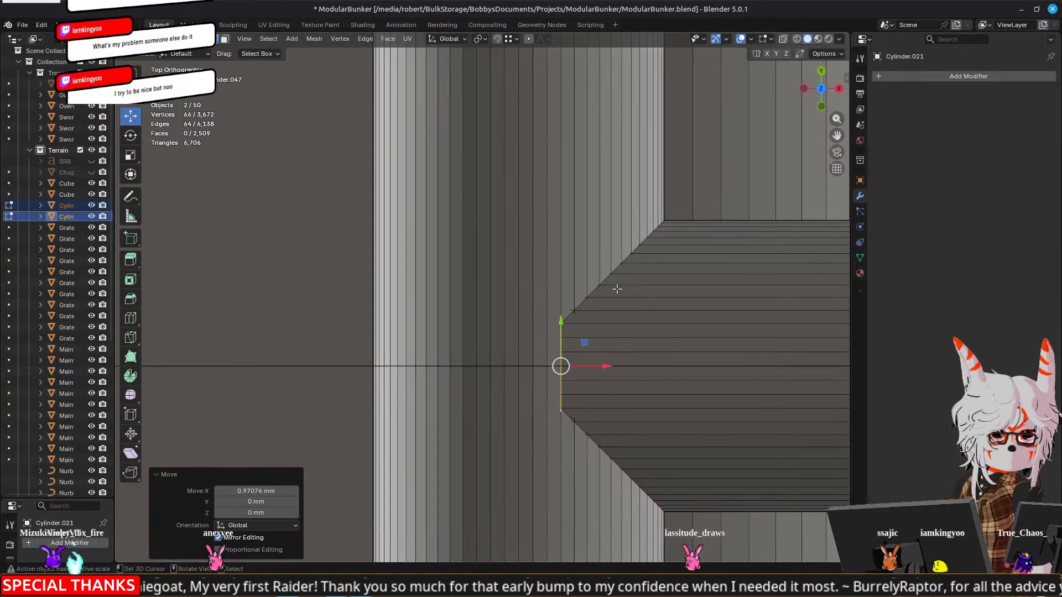
scroll(662, 259, "up", 3)
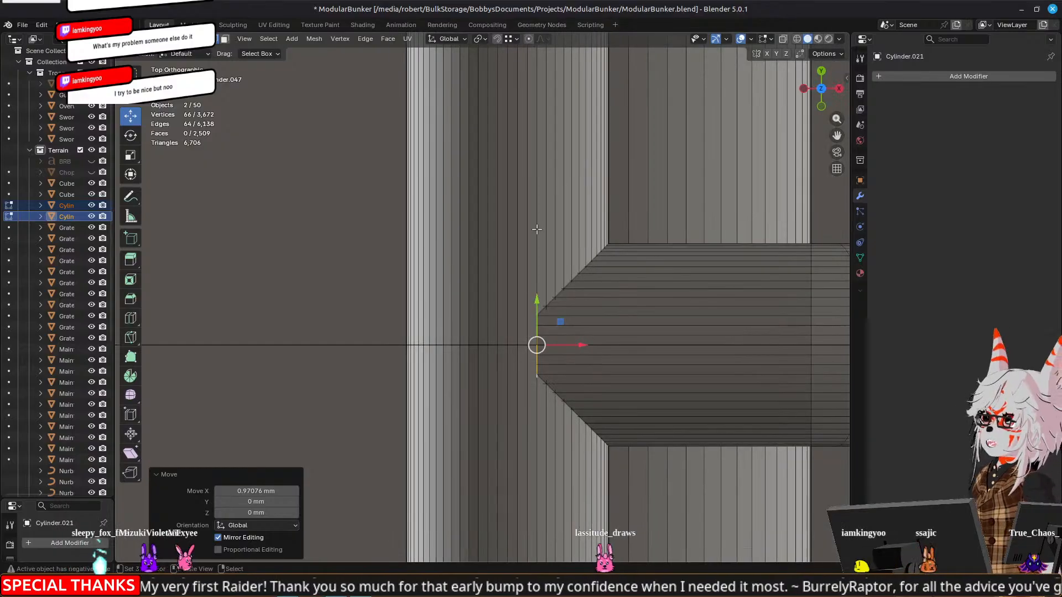
With the Median Point pivot, move the bent pipe's open end loop along X toward the rear wall pipe and finish mesh editing
left_click(478, 39)
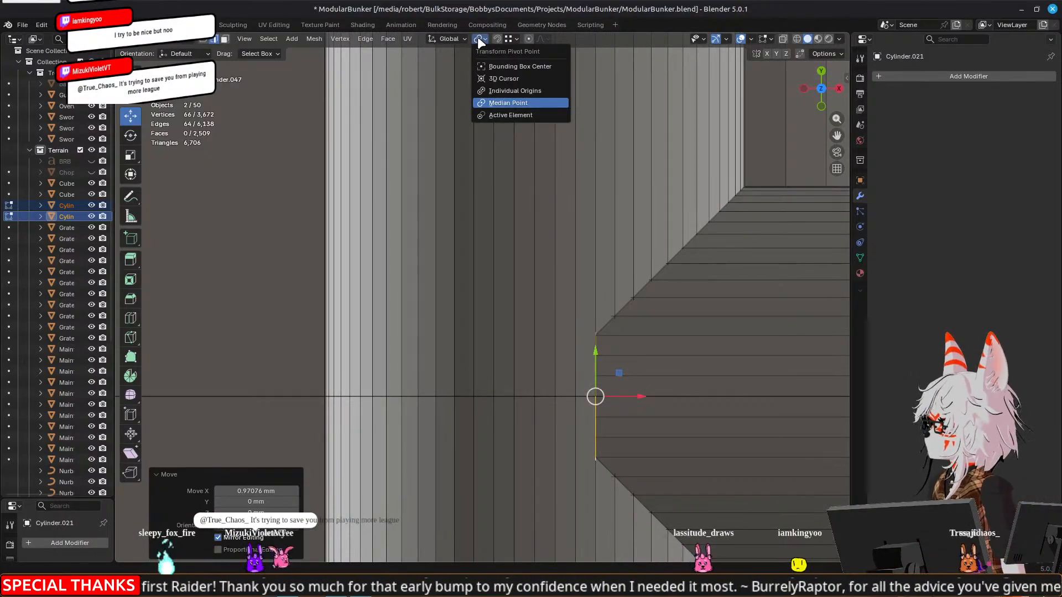
left_click(522, 104)
left_click_drag(639, 397, 534, 398)
middle_click_drag(697, 438, 633, 410)
scroll(633, 409, "down", 12)
middle_click_drag(636, 339, 516, 330)
key("Tab")
Examine how the pipes run along the wall and meet the bent pipes at the bunker corner
scroll(516, 331, "down", 12)
middle_click_drag(325, 308, 415, 307)
left_click(745, 317)
middle_click_drag(365, 335, 479, 347)
scroll(458, 338, "up", 6)
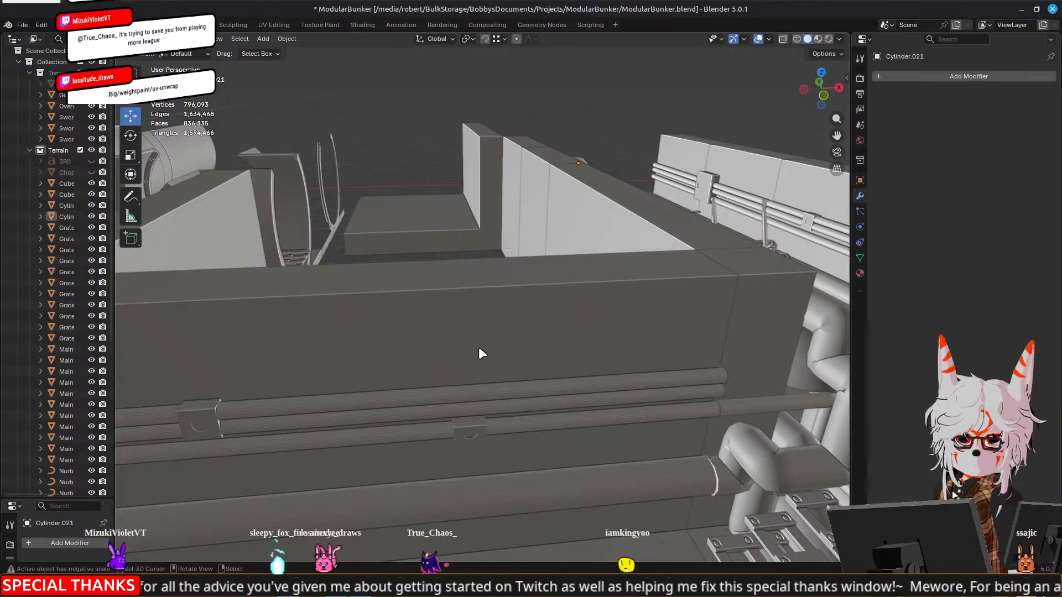
scroll(479, 347, "down", 3)
middle_click_drag(654, 356, 545, 304, "shift")
scroll(573, 313, "up", 4)
On the NurbsPath.001 pipe, move the control point below the upper bend outward along Y and 4.9559 mm up along Z
left_click(604, 331)
key("KP_Decimal")
key("Tab")
scroll(394, 347, "down", 5)
middle_click_drag(394, 347, 263, 329)
scroll(262, 330, "up", 3)
right_click(451, 249)
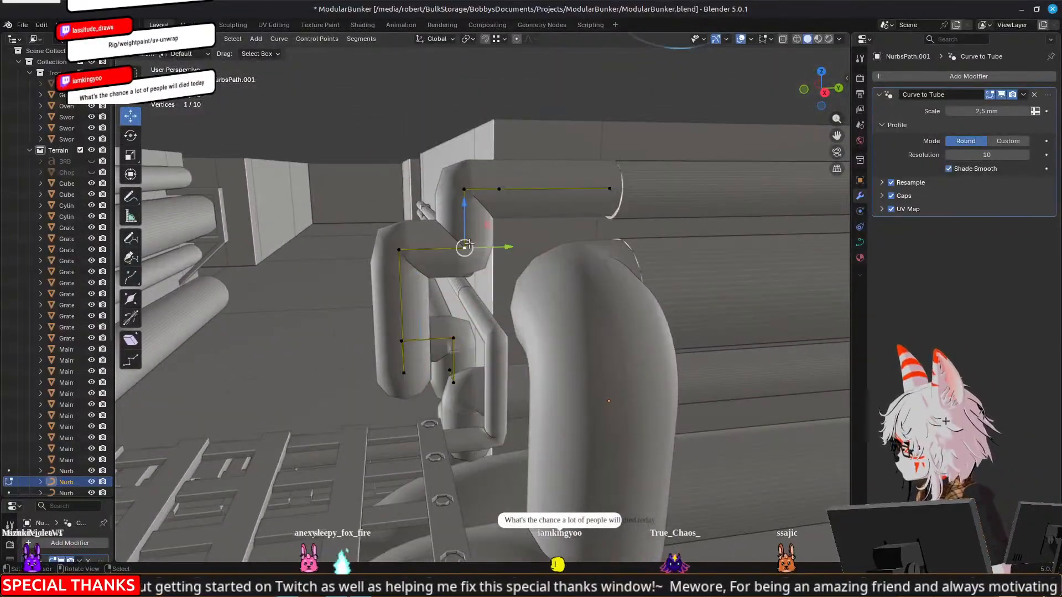
right_click(466, 187)
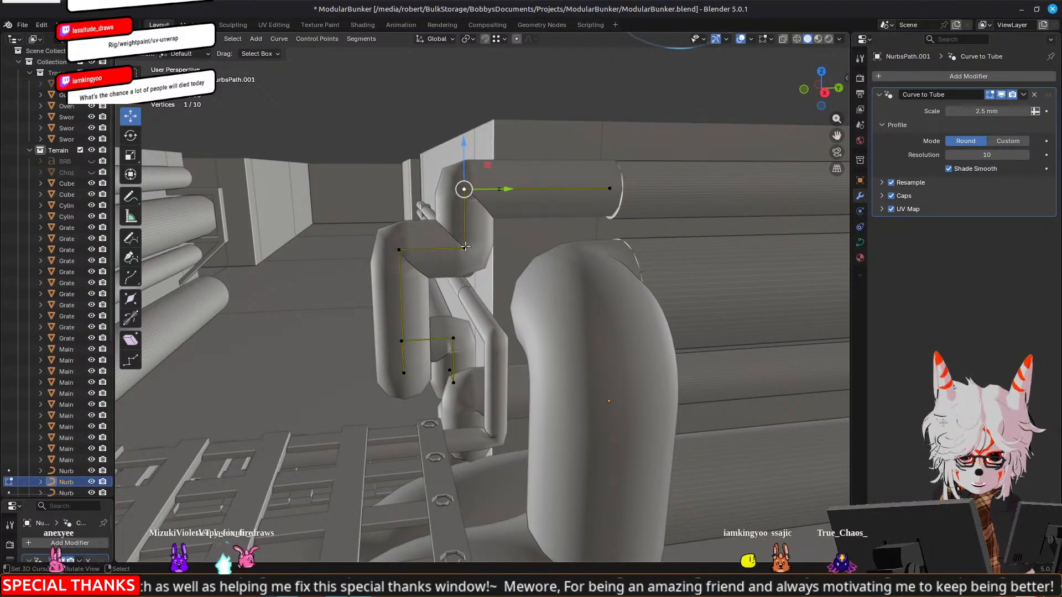
right_click(466, 247)
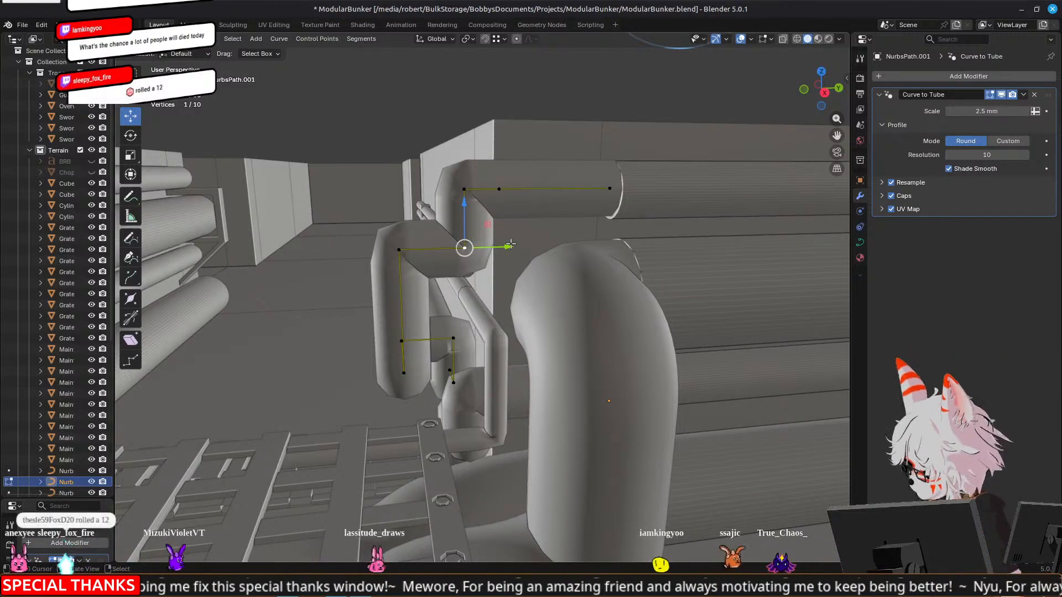
left_click_drag(505, 246, 399, 248)
left_click_drag(396, 207, 461, 190)
middle_click_drag(396, 318, 387, 339)
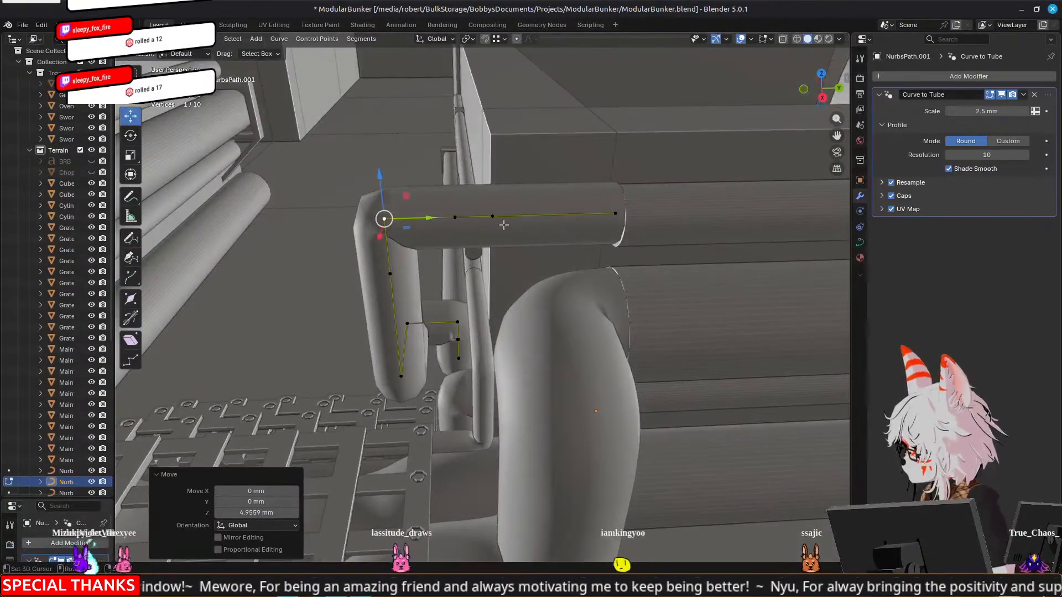
Select the six control points around NurbsPath.001's upper bend, move them along Y toward the wall, and finish curve editing
right_click(491, 217, "shift")
right_click(455, 217, "shift")
right_click(391, 273, "shift")
right_click(401, 376, "shift")
right_click(407, 323, "shift")
left_click_drag(462, 278, 502, 278)
middle_click_drag(368, 301, 597, 272)
key("ctrl+z")
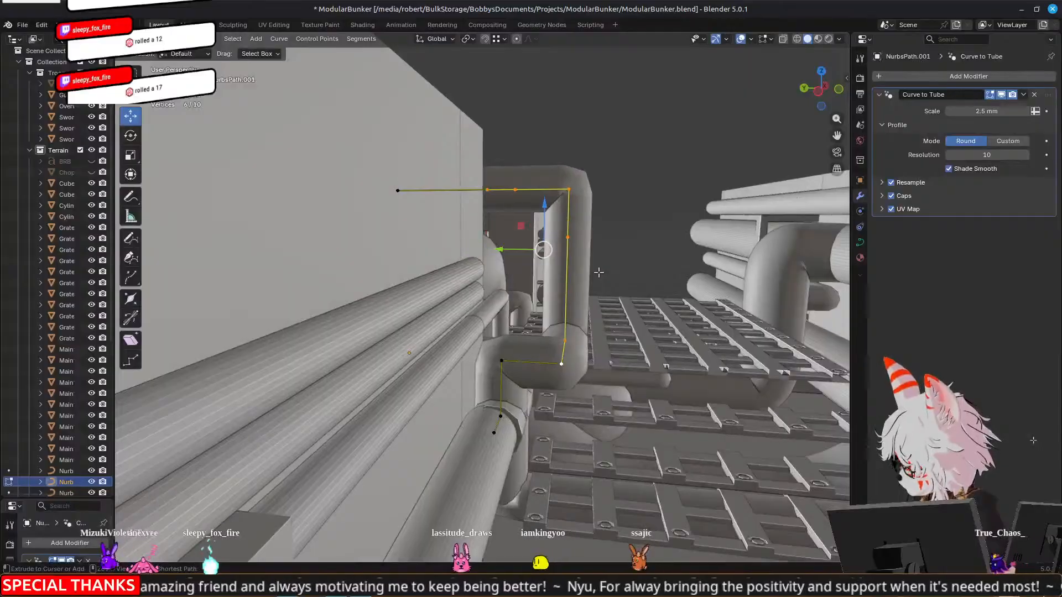
left_click_drag(505, 249, 480, 250)
middle_click_drag(480, 249, 465, 291)
key("Tab")
Examine the reshaped corner pipe from several sides around the grated junction
scroll(650, 276, "down", 4)
middle_click_drag(444, 211, 435, 216)
scroll(435, 217, "down", 5)
left_click(266, 313)
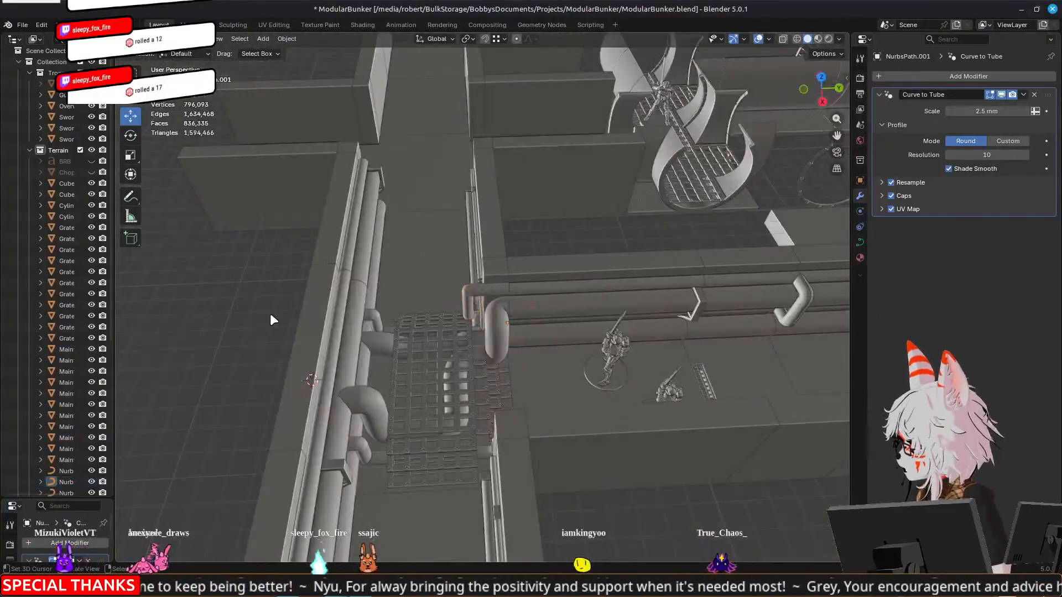
middle_click_drag(267, 313, 540, 263)
scroll(523, 212, "up", 5)
middle_click_drag(514, 326, 490, 304)
middle_click_drag(426, 289, 648, 253)
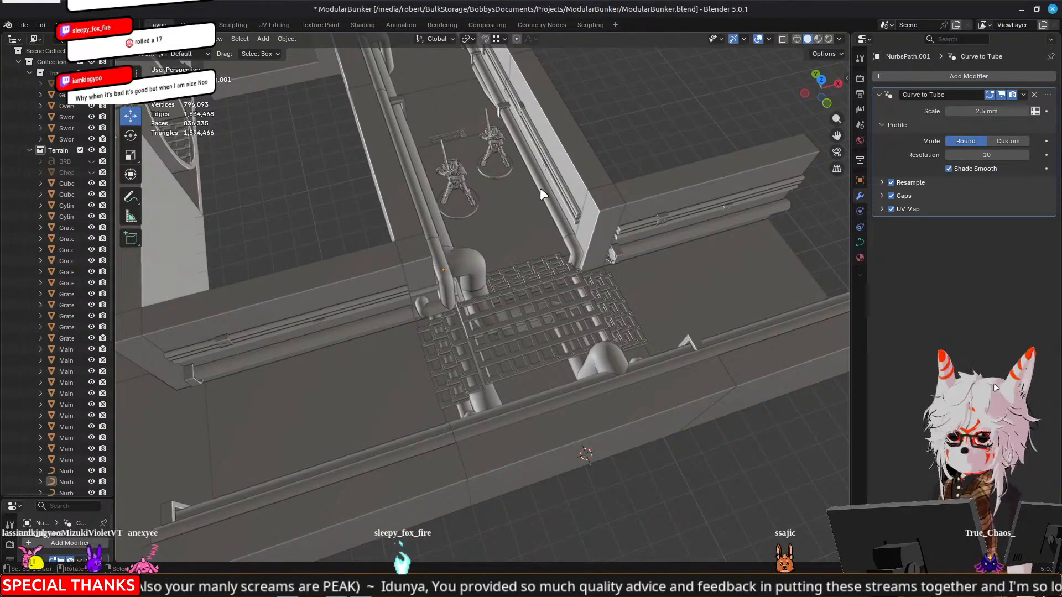
scroll(539, 187, "up", 5)
middle_click_drag(626, 298, 477, 262)
middle_click_drag(634, 201, 427, 278)
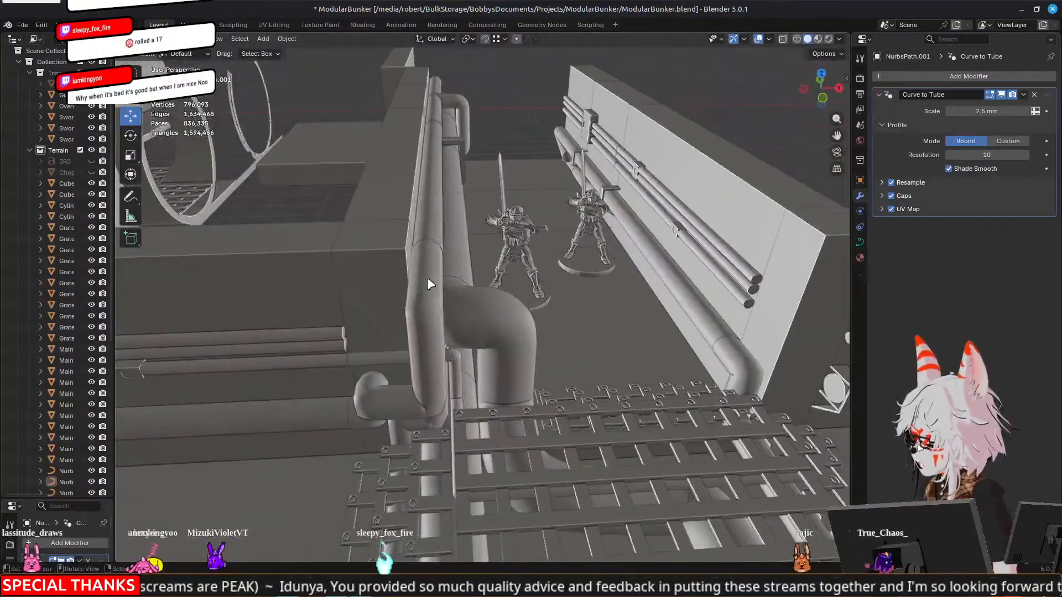
Nudge the five control points of NurbsPath.001's top run and bend slightly along Z, then finish editing and clear the selection
left_click(427, 277)
middle_click_drag(652, 260, 519, 185)
scroll(520, 184, "up", 3)
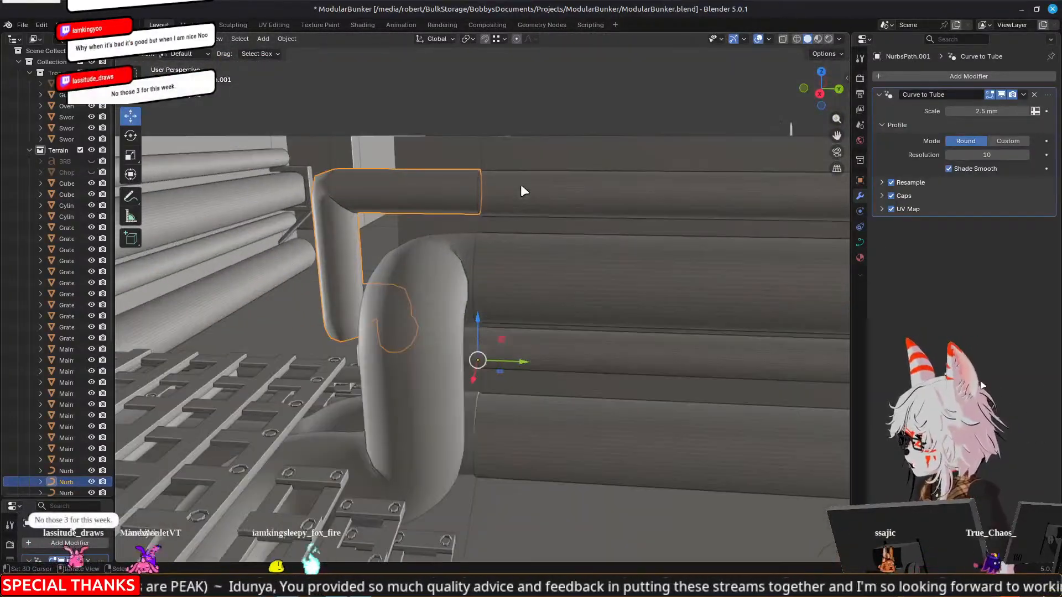
key("Tab")
middle_click_drag(304, 169, 365, 198, "shift")
left_click(542, 222)
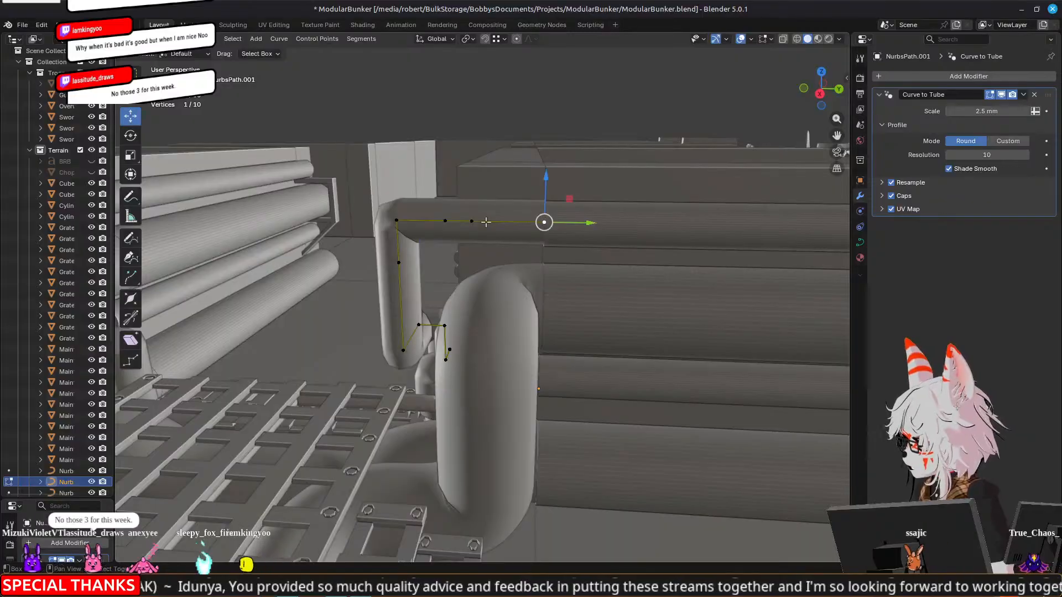
left_click(472, 222, "shift")
left_click(445, 221, "shift")
left_click(396, 221, "shift")
left_click(399, 262, "shift")
left_click_drag(451, 188, 452, 189)
middle_click_drag(452, 189, 493, 251)
key("Tab")
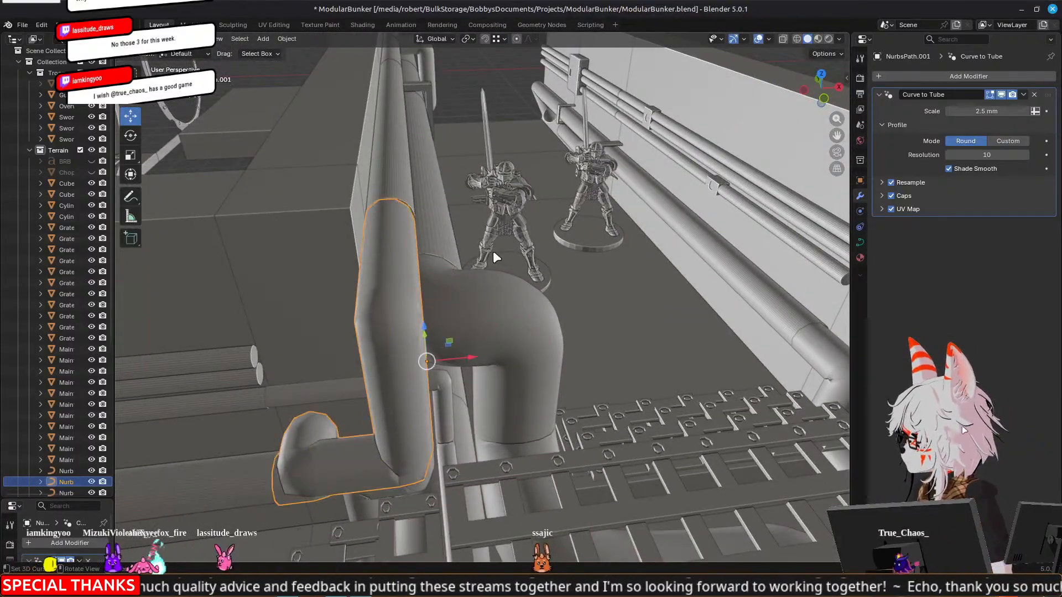
key("alt+a")
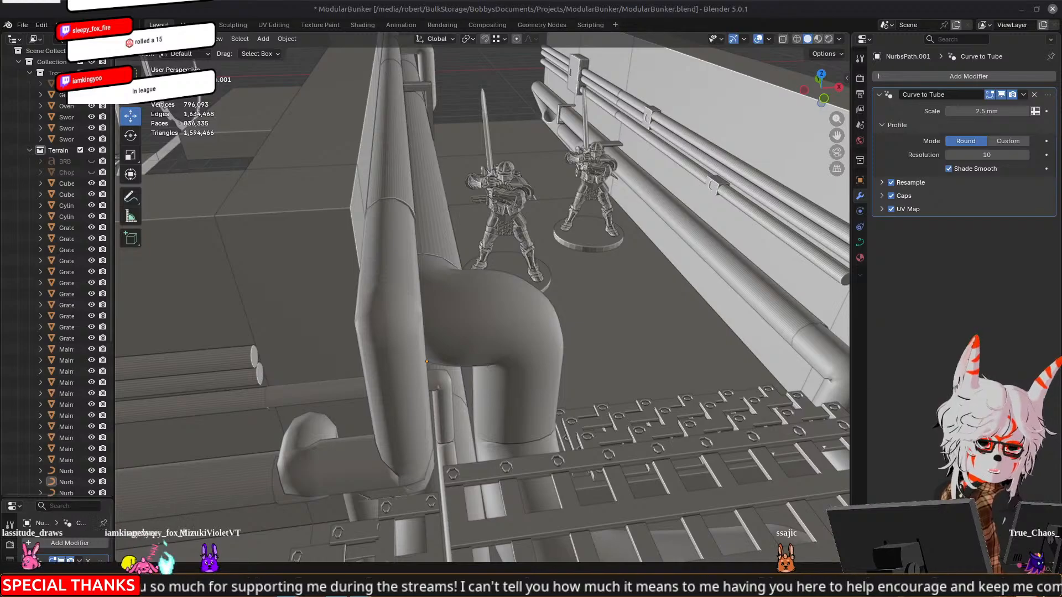
Open the NurbsPath.003 curve for editing and check how its control points run past the bent pipe at the grate
middle_click_drag(692, 271, 329, 292)
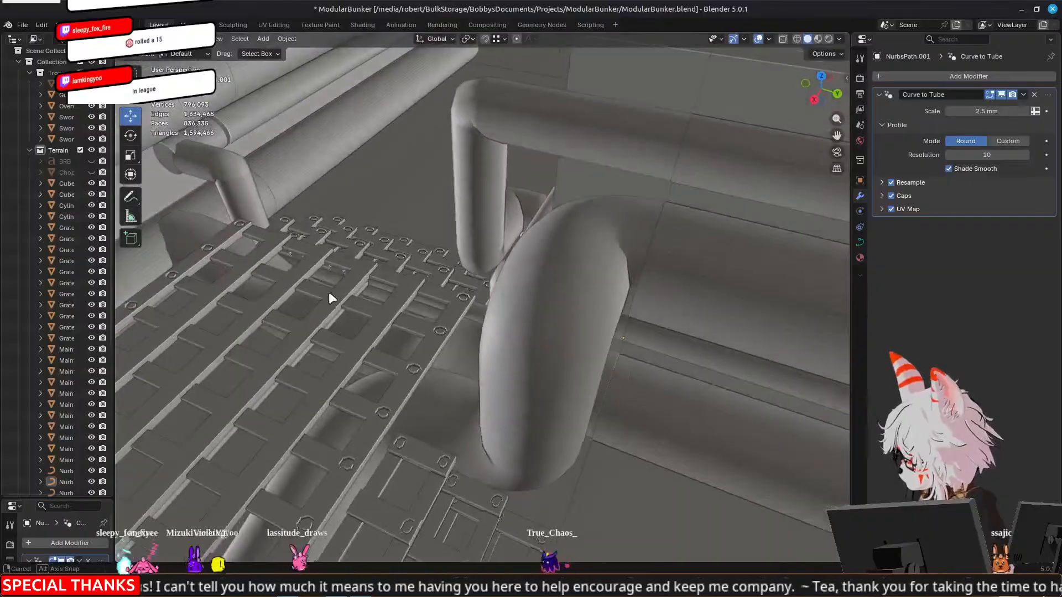
scroll(330, 292, "down", 4)
middle_click_drag(502, 375, 506, 263, "shift")
left_click(506, 260)
key("Tab")
middle_click_drag(441, 318, 403, 321)
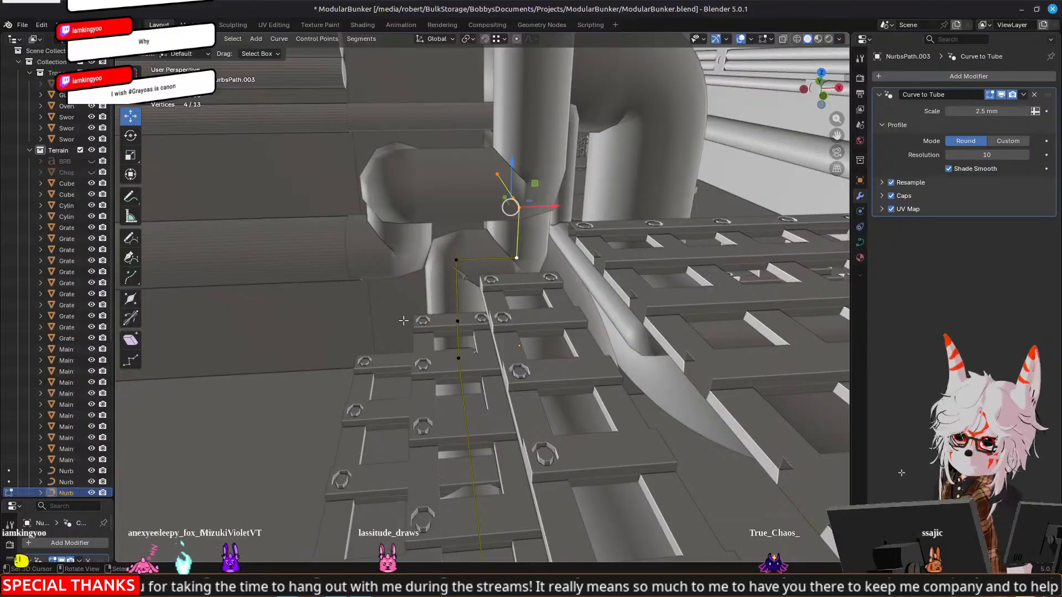
middle_click_drag(532, 264, 556, 307)
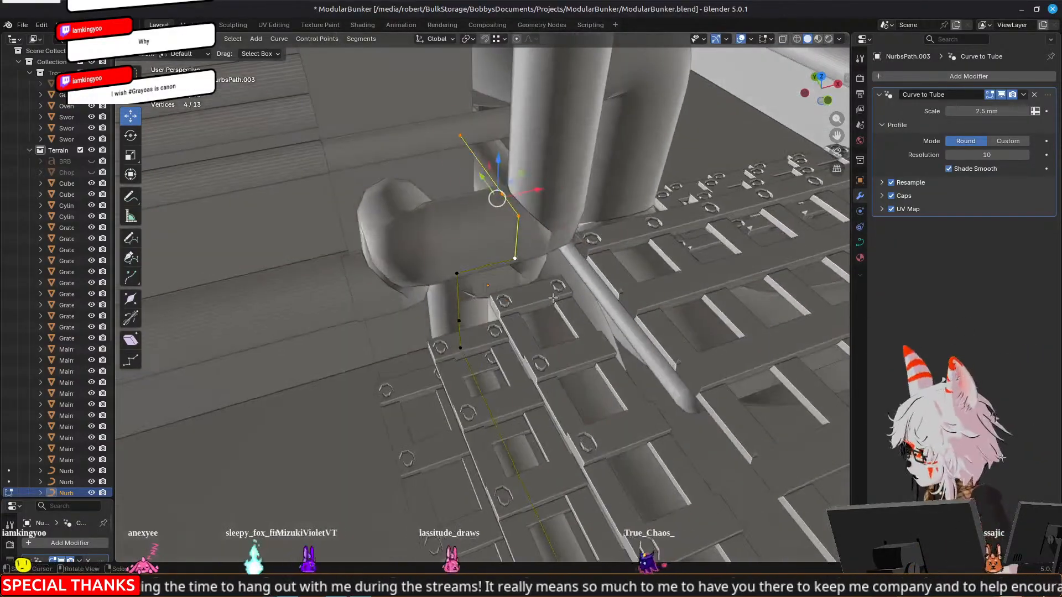
key("Tab")
Check the finished corner pipes and the surrounding walls at the grated junction
scroll(556, 307, "down", 6)
middle_click_drag(401, 311, 779, 372)
left_click(785, 400)
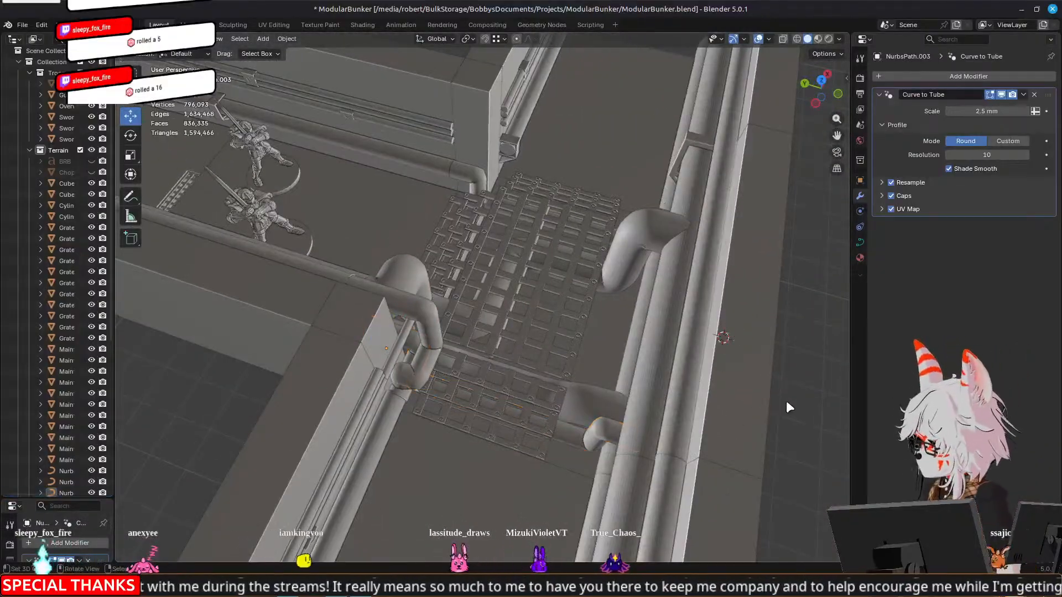
middle_click_drag(612, 346, 598, 319)
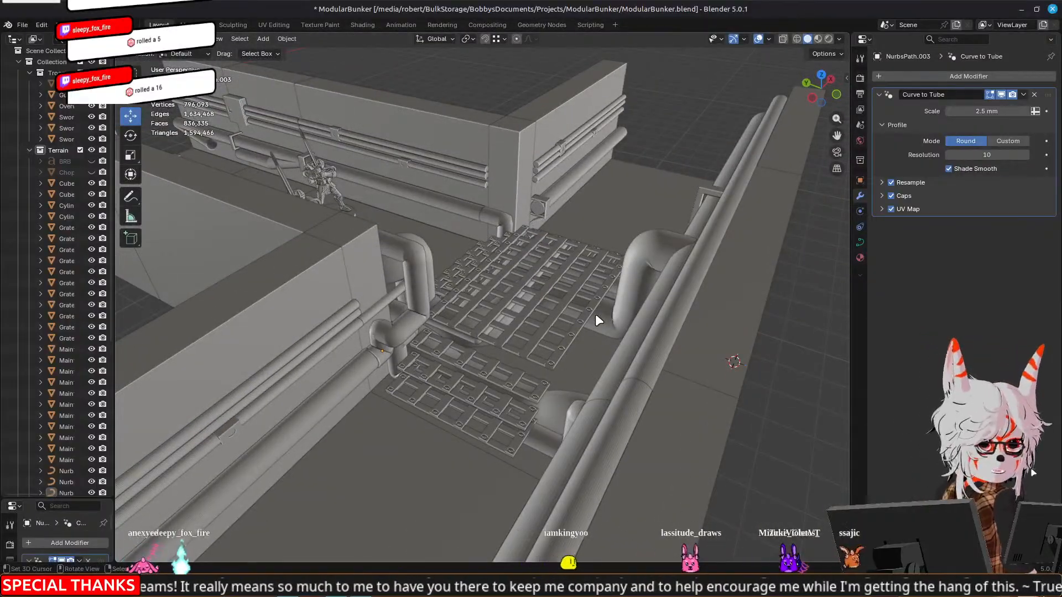
scroll(624, 262, "down", 5)
middle_click_drag(625, 260, 530, 263)
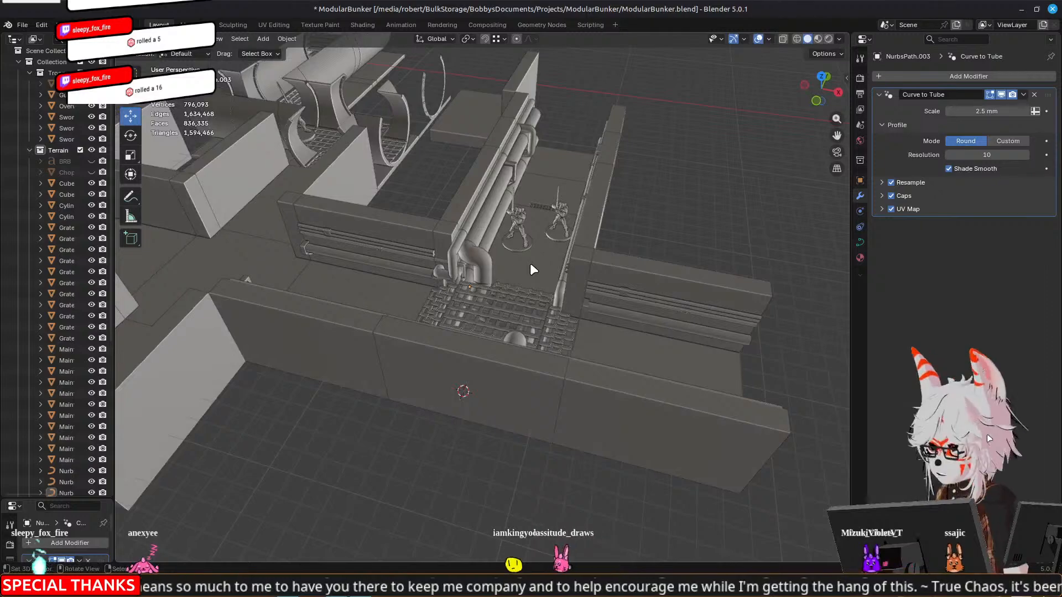
Examine the whole bunker layout, including the round grated tunnels and their junctions with the rooms
scroll(530, 263, "down", 4)
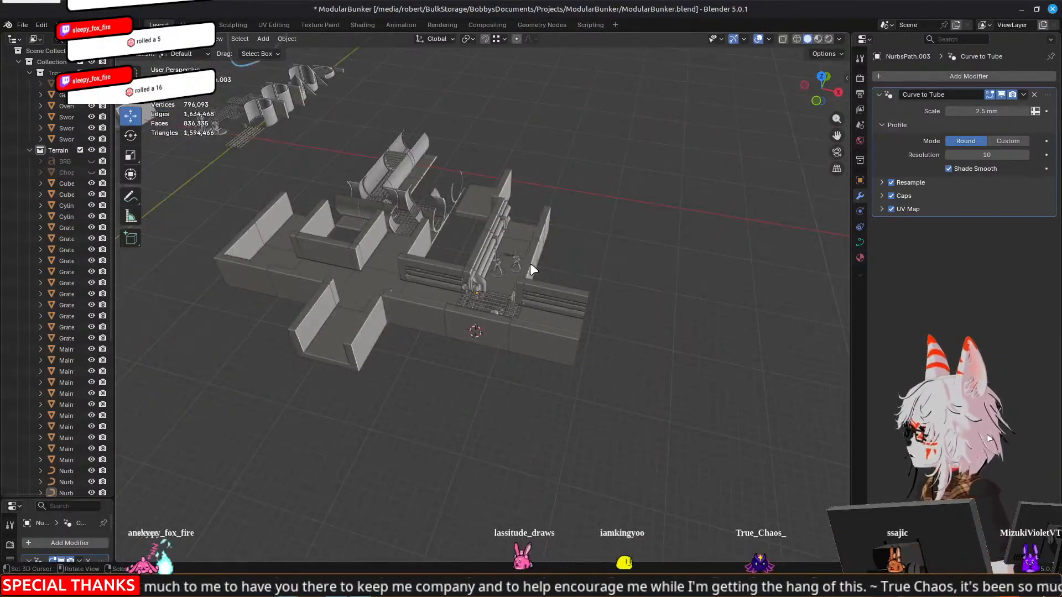
scroll(526, 264, "up", 4)
scroll(679, 256, "down", 4)
scroll(676, 259, "down", 2)
middle_click_drag(344, 215, 553, 294)
scroll(720, 288, "up", 6)
middle_click_drag(724, 290, 349, 303, "shift")
middle_click_drag(348, 304, 498, 293)
scroll(391, 299, "up", 3)
middle_click_drag(600, 365, 569, 206, "shift")
middle_click_drag(318, 219, 594, 259)
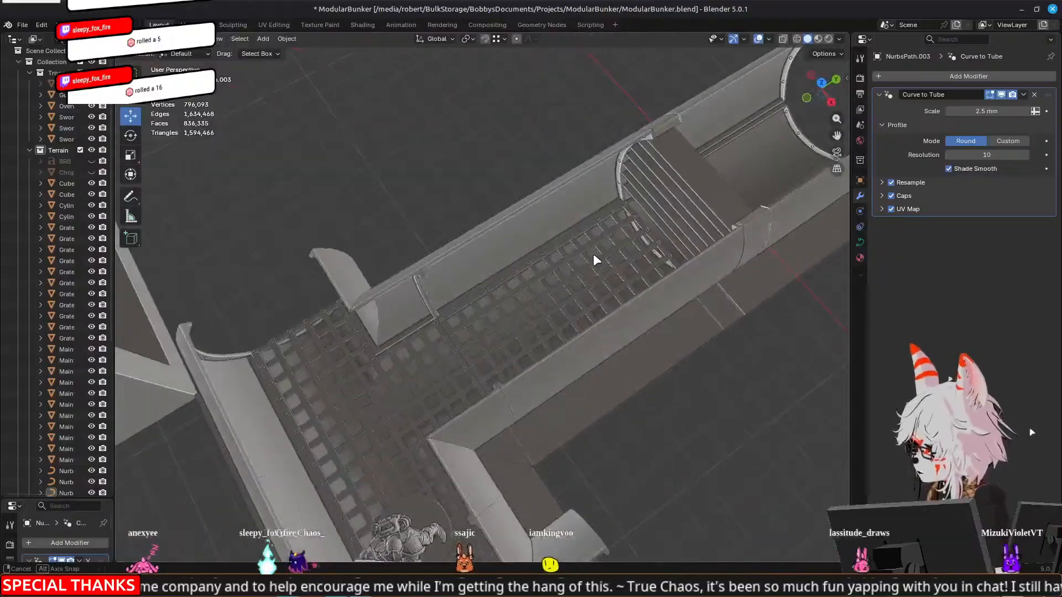
scroll(486, 304, "down", 4)
middle_click_drag(346, 415, 625, 332)
middle_click_drag(400, 362, 332, 381)
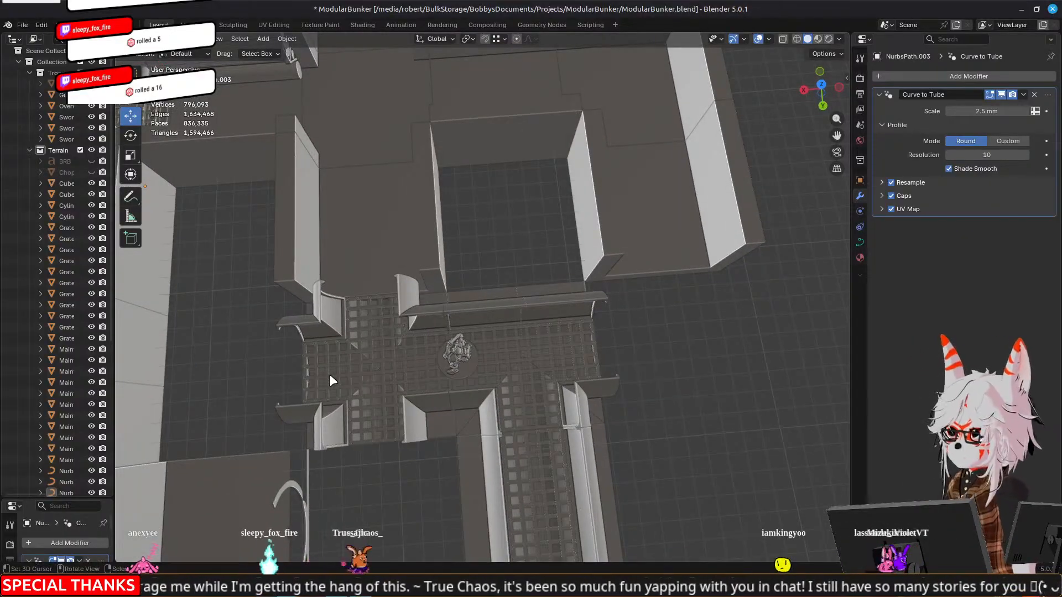
scroll(330, 381, "down", 2)
scroll(330, 380, "up", 6)
scroll(481, 399, "up", 2)
middle_click_drag(479, 393, 453, 329)
Move the Sword Trooper in the grated tunnel -13.962 mm along X
left_click(576, 338)
middle_click_drag(575, 344, 571, 384)
key("g")
key("x")
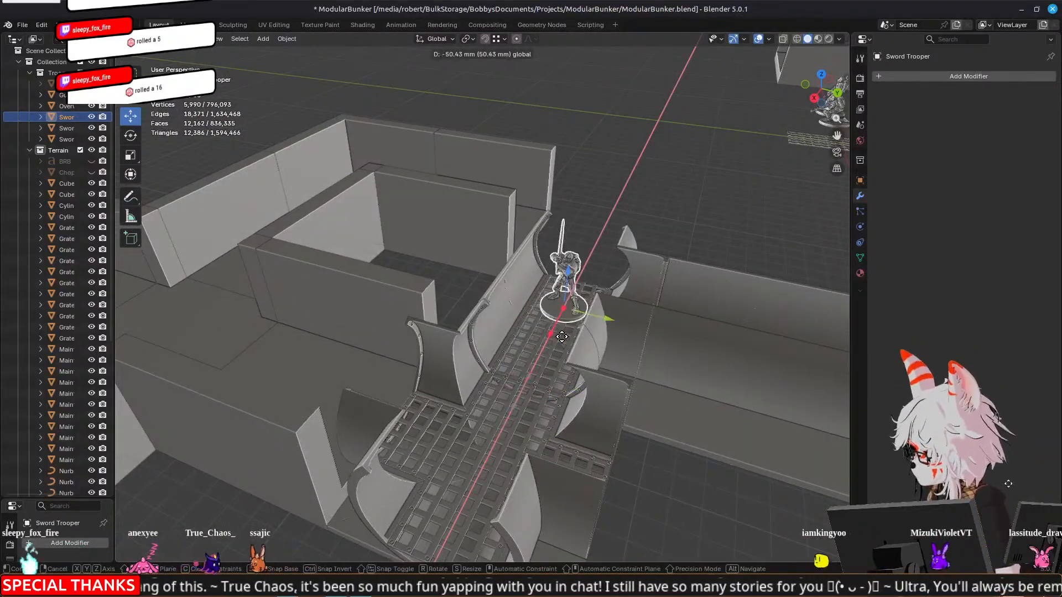
left_click(502, 365)
middle_click_drag(251, 329, 510, 186)
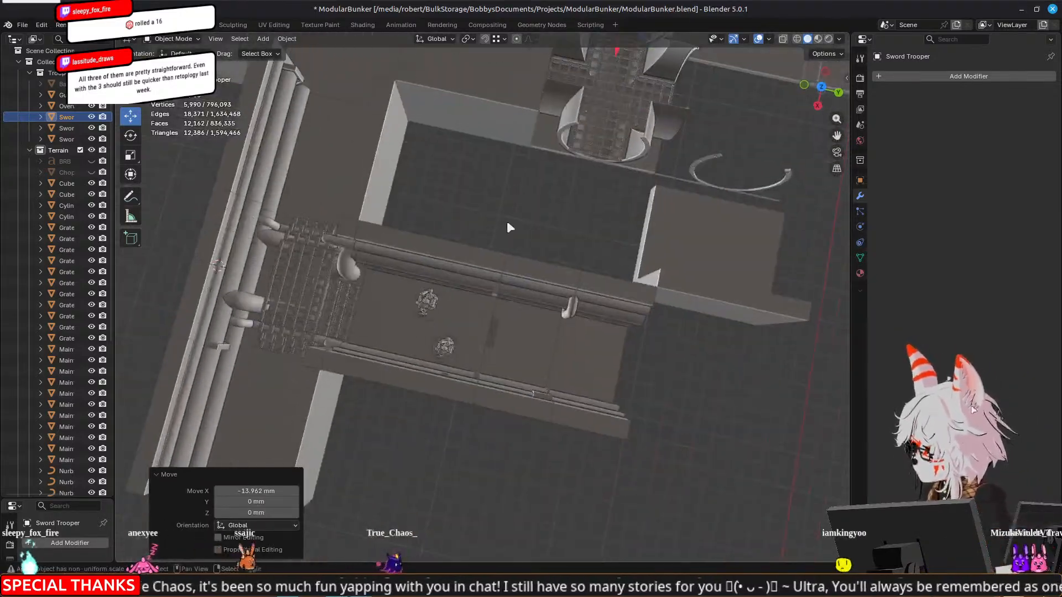
middle_click_drag(397, 334, 413, 310, "shift")
scroll(523, 343, "up", 3)
left_click(523, 344)
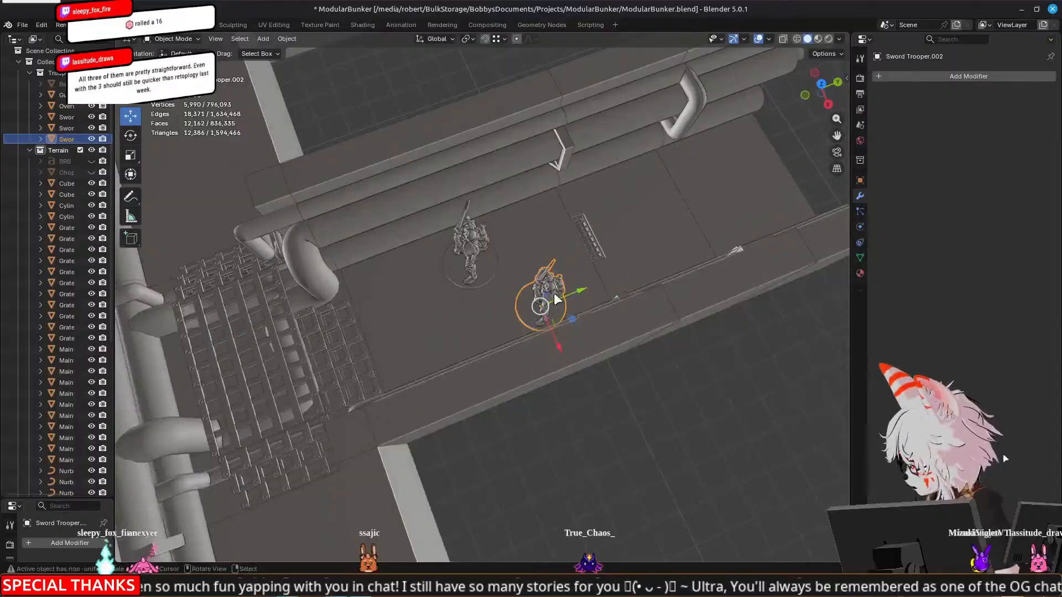
key("g")
right_click(519, 310)
Select the separate Subway piece and view it together with the full bunker layout
middle_click_drag(520, 311, 606, 365)
scroll(510, 219, "down", 5)
left_click(562, 304)
middle_click_drag(565, 301, 406, 240)
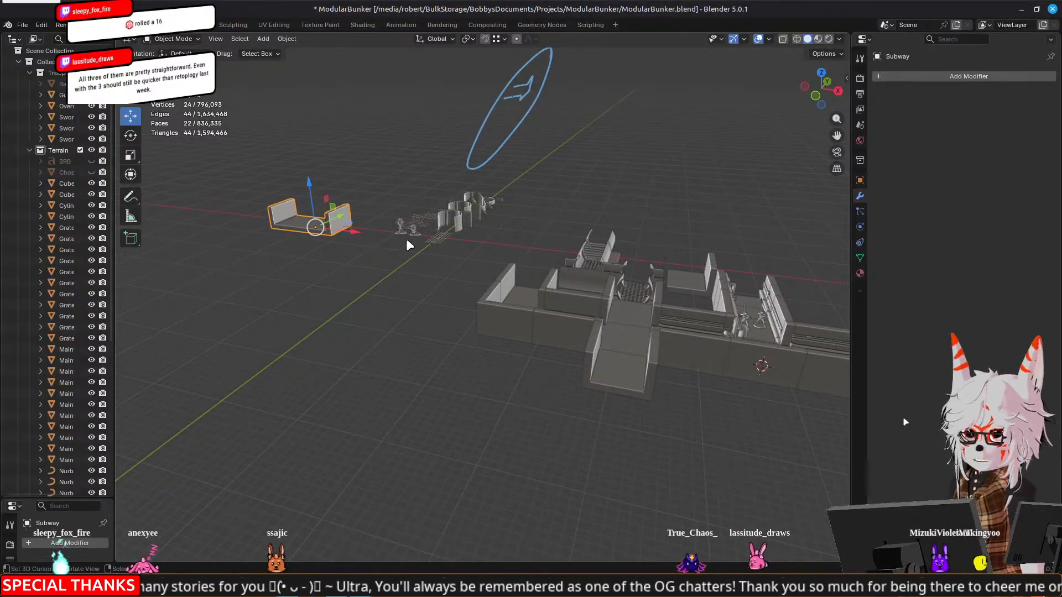
middle_click_drag(406, 238, 441, 112)
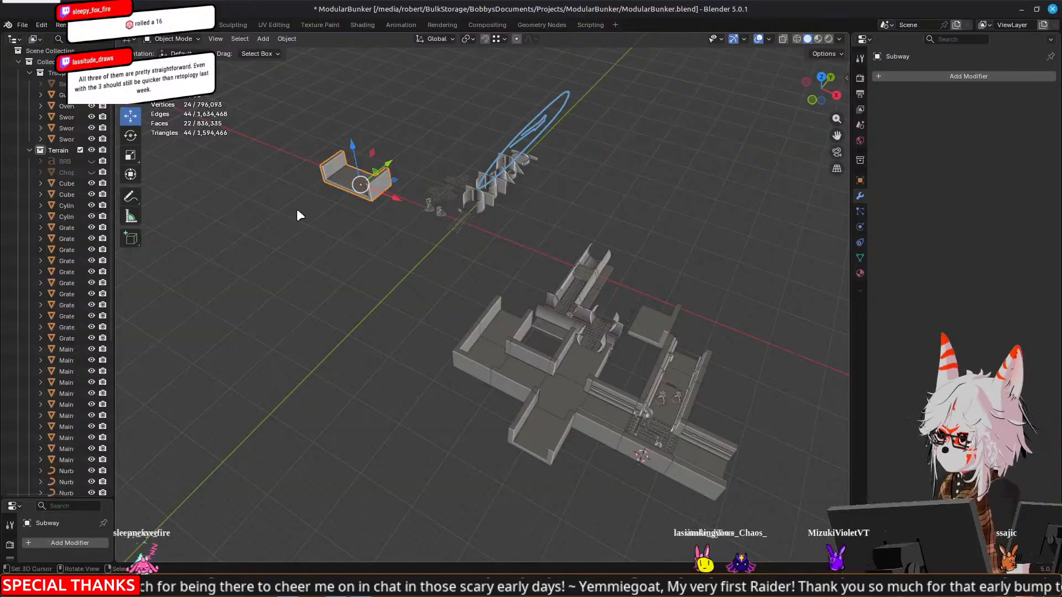
Examine the pipe runs along the inner wall and around the grated junction from several angles
middle_click_drag(649, 359, 489, 233, "shift")
scroll(489, 233, "up", 6)
middle_click_drag(337, 218, 439, 241, "shift")
scroll(520, 265, "up", 5)
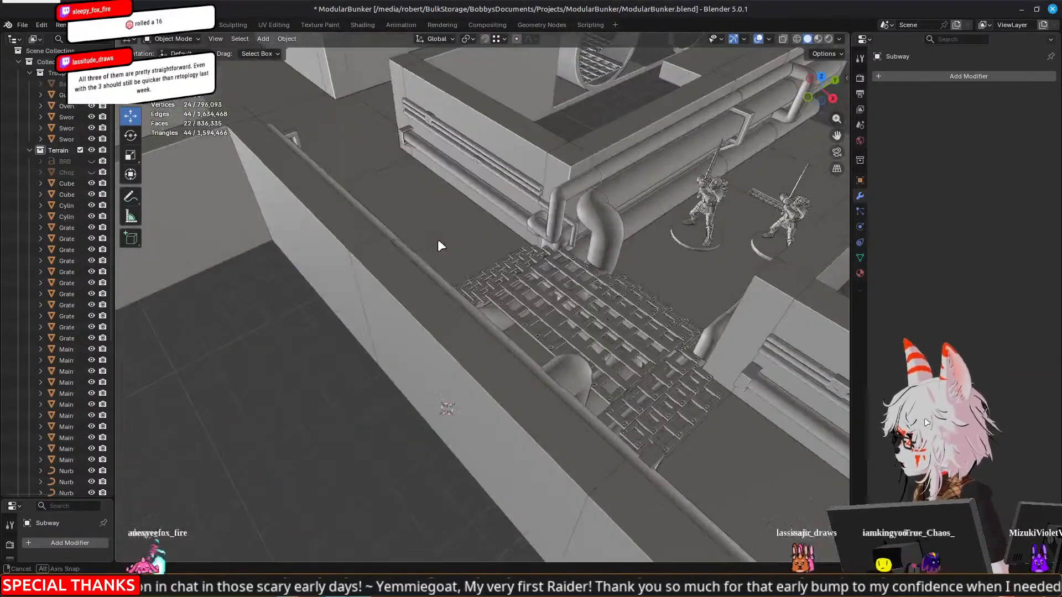
middle_click_drag(665, 241, 374, 188)
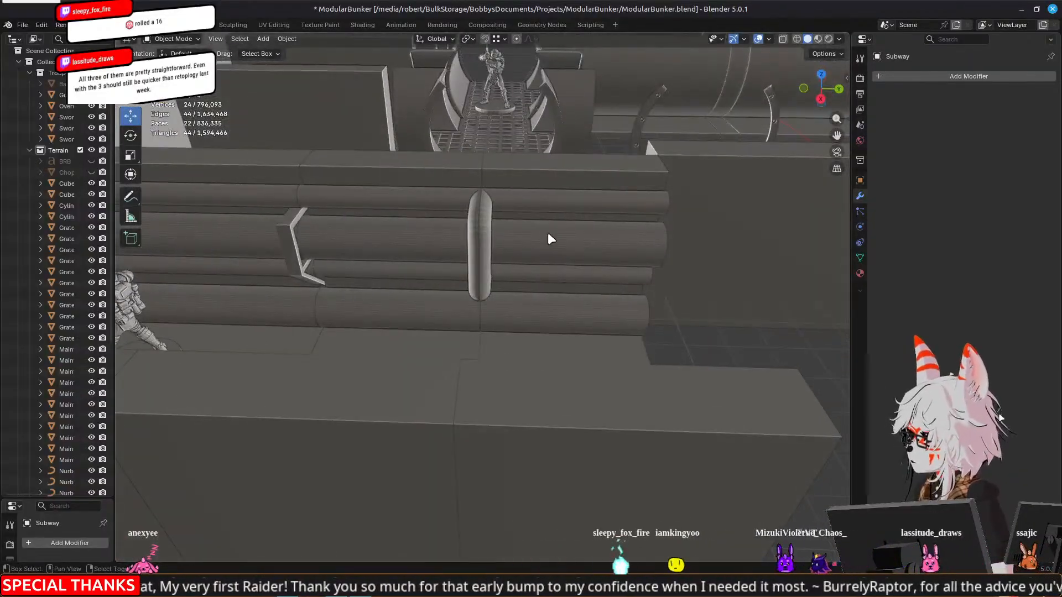
scroll(544, 232, "down", 3)
middle_click_drag(545, 232, 392, 304)
middle_click_drag(541, 293, 372, 287)
middle_click_drag(406, 247, 349, 227)
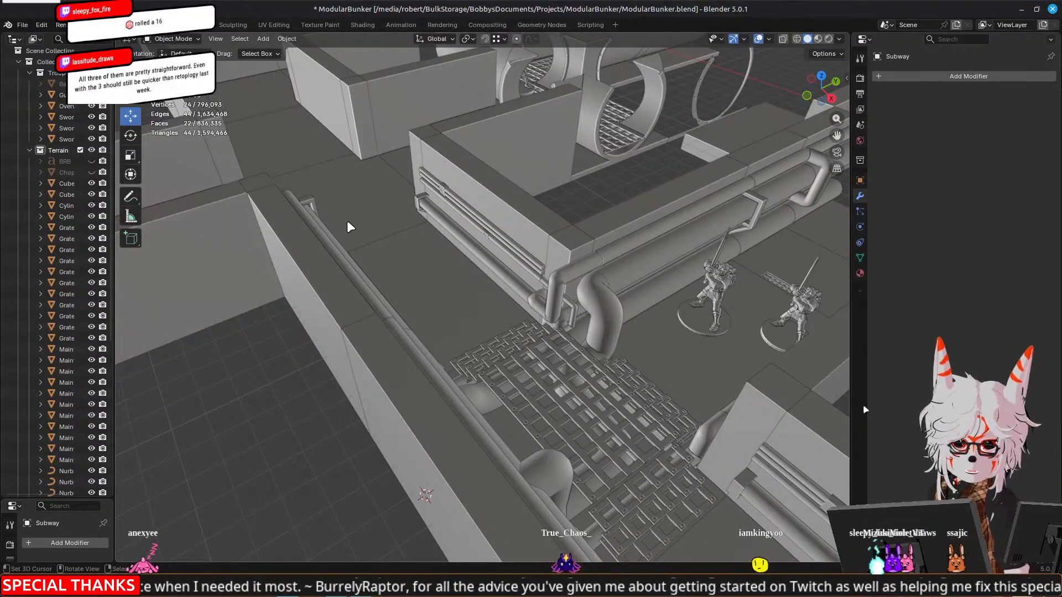
scroll(607, 223, "down", 3)
middle_click_drag(606, 224, 494, 248, "shift")
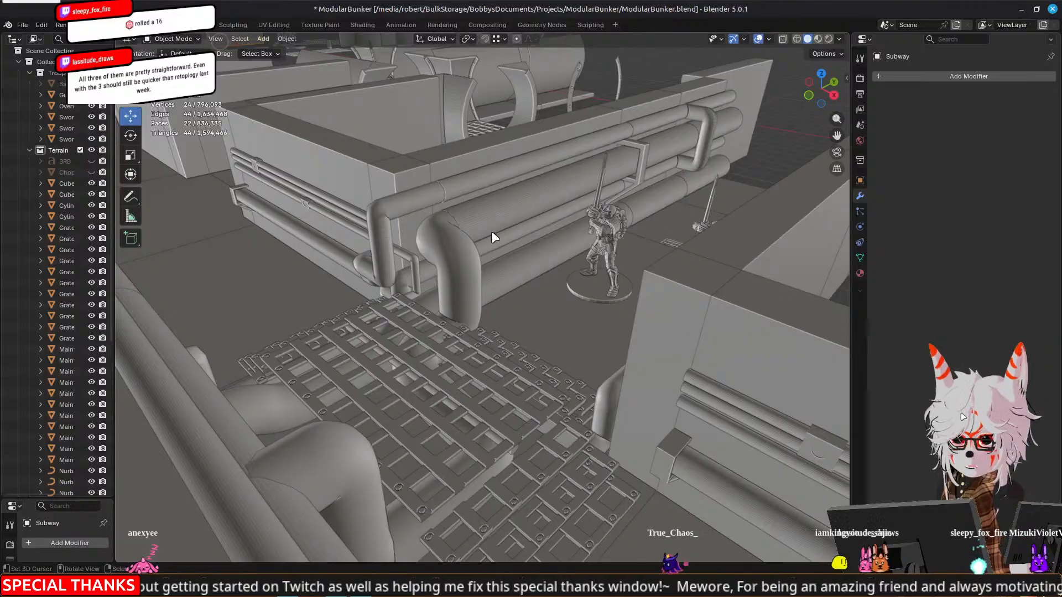
middle_click_drag(453, 252, 392, 297)
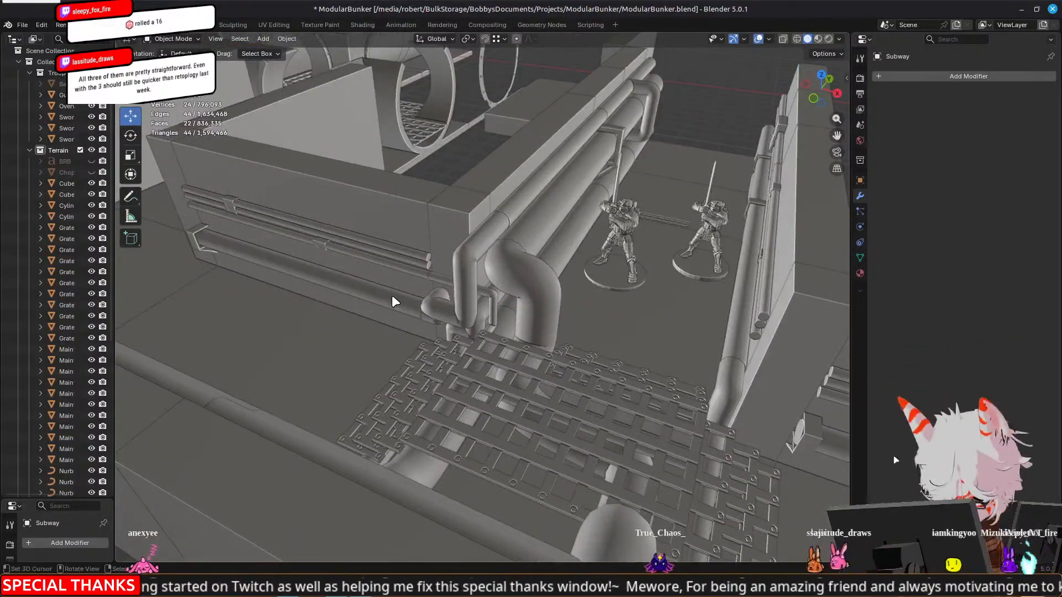
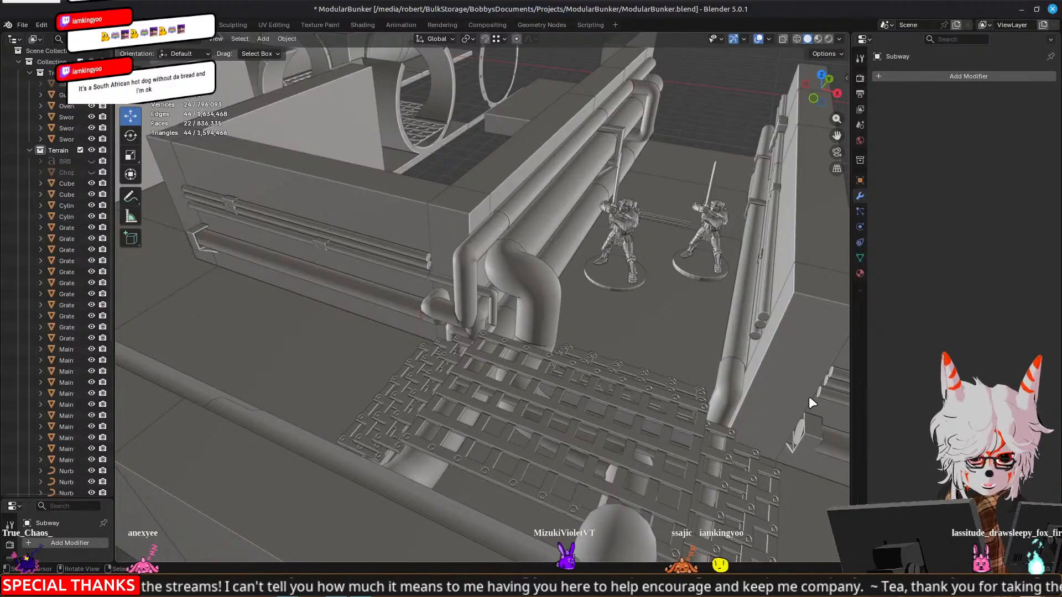
Examine the pipes along the trooper corridor, checking the two pipe-lined corridor sections from their open ends and from above
middle_click_drag(846, 298, 670, 303)
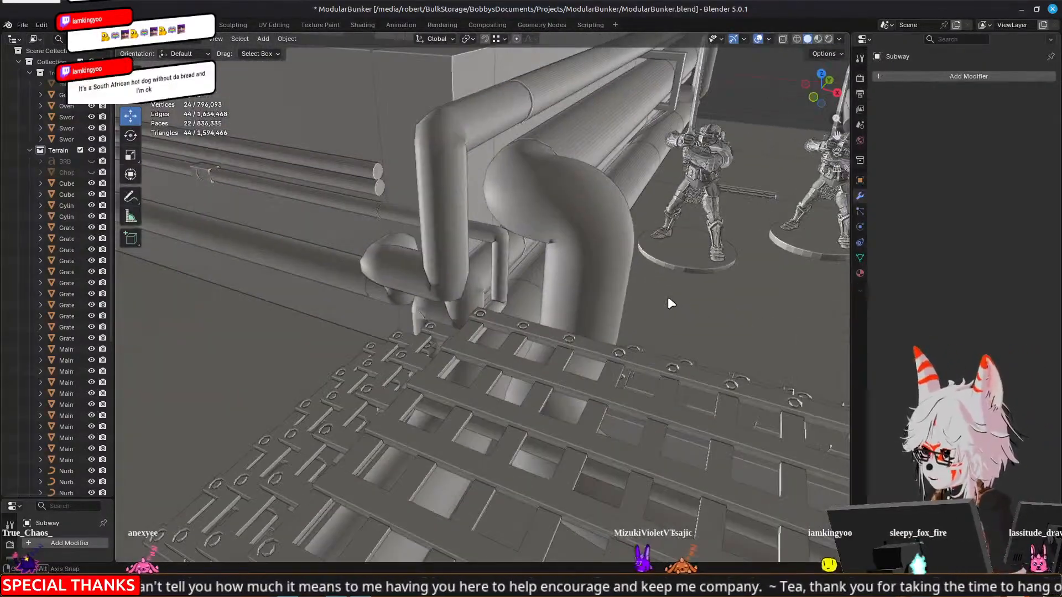
middle_click_drag(584, 256, 360, 309)
scroll(360, 309, "down", 4)
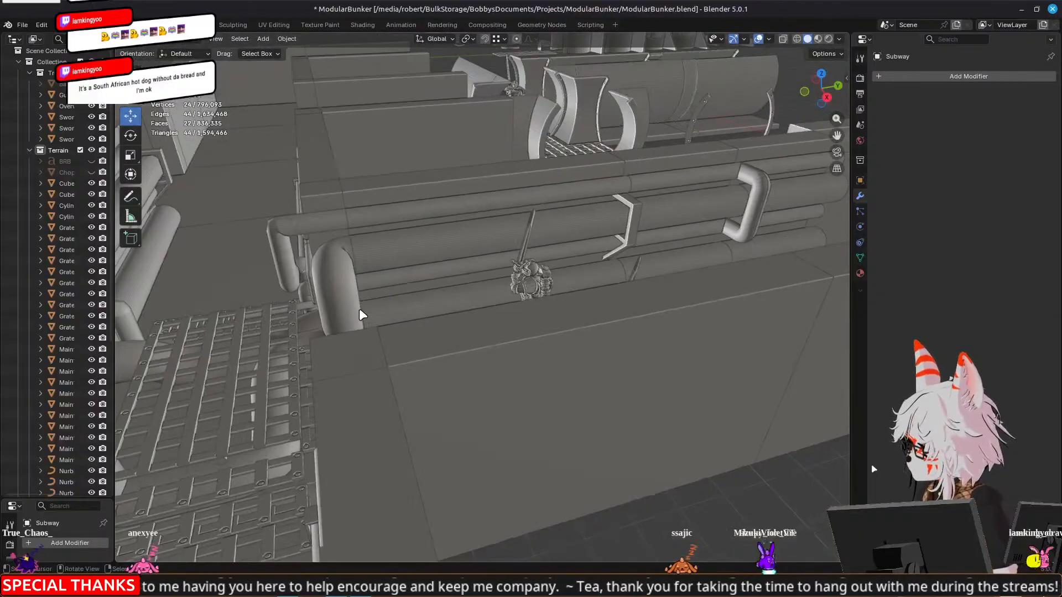
middle_click_drag(494, 312, 520, 266)
scroll(553, 285, "up", 6)
left_click(328, 277)
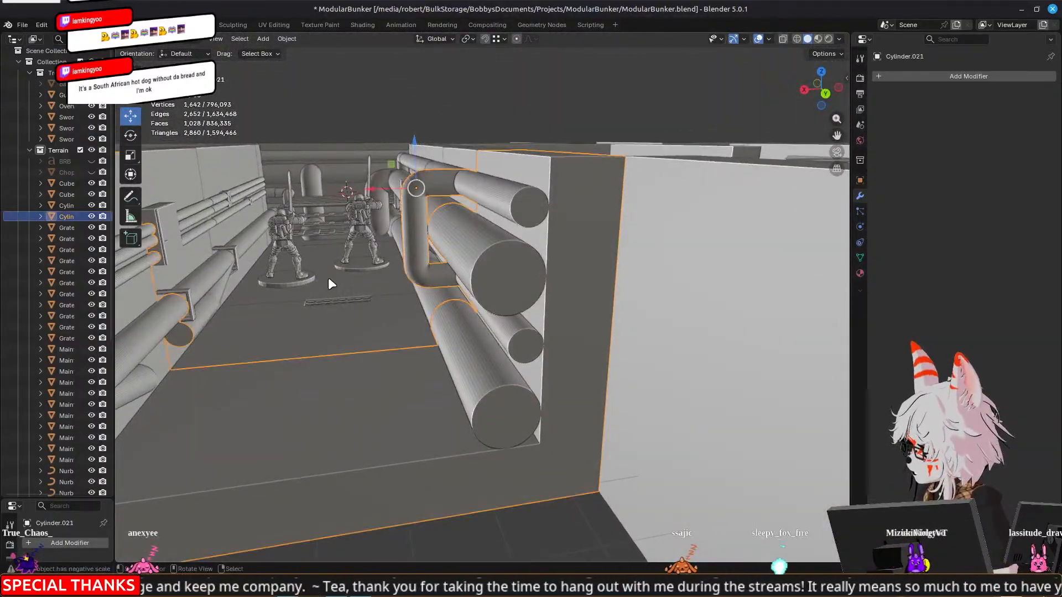
middle_click_drag(412, 339, 420, 326)
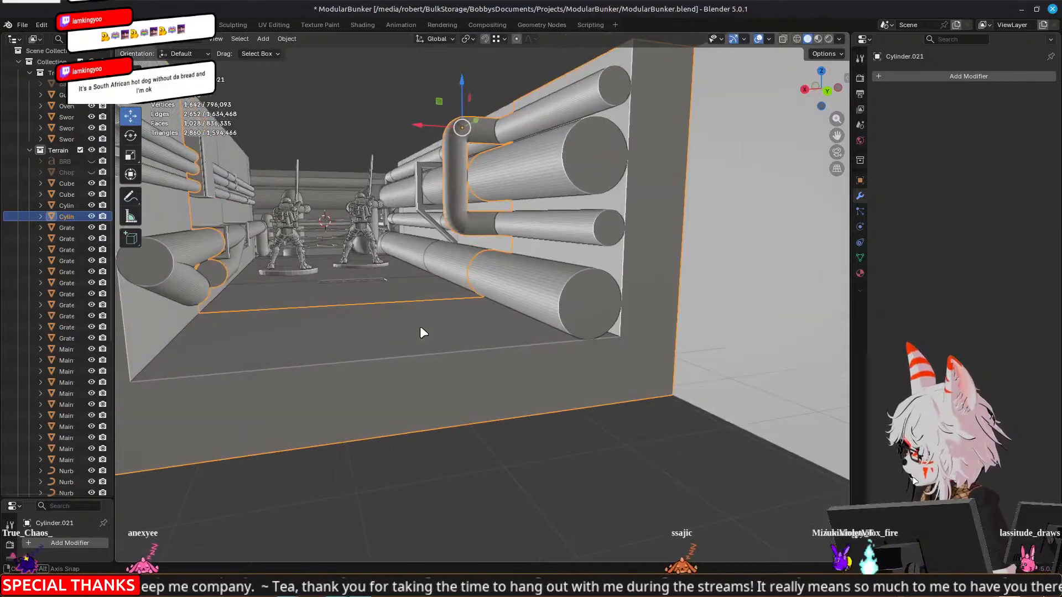
left_click(449, 290)
middle_click_drag(449, 291, 596, 337)
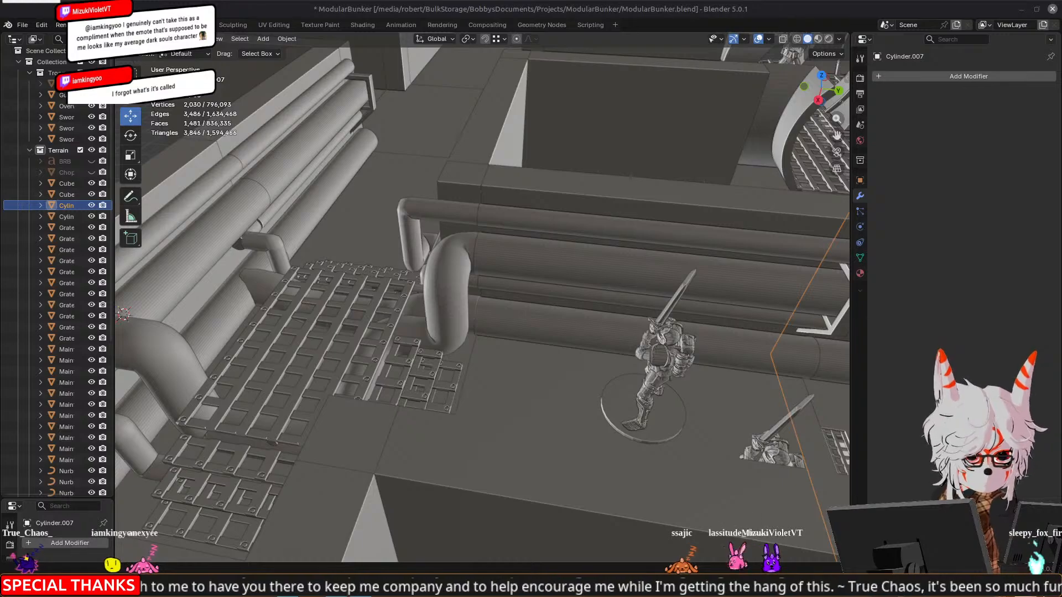
Examine the pipe bends around the grated junction, including where the small wall pipes end beside the corner
middle_click_drag(240, 396, 286, 398)
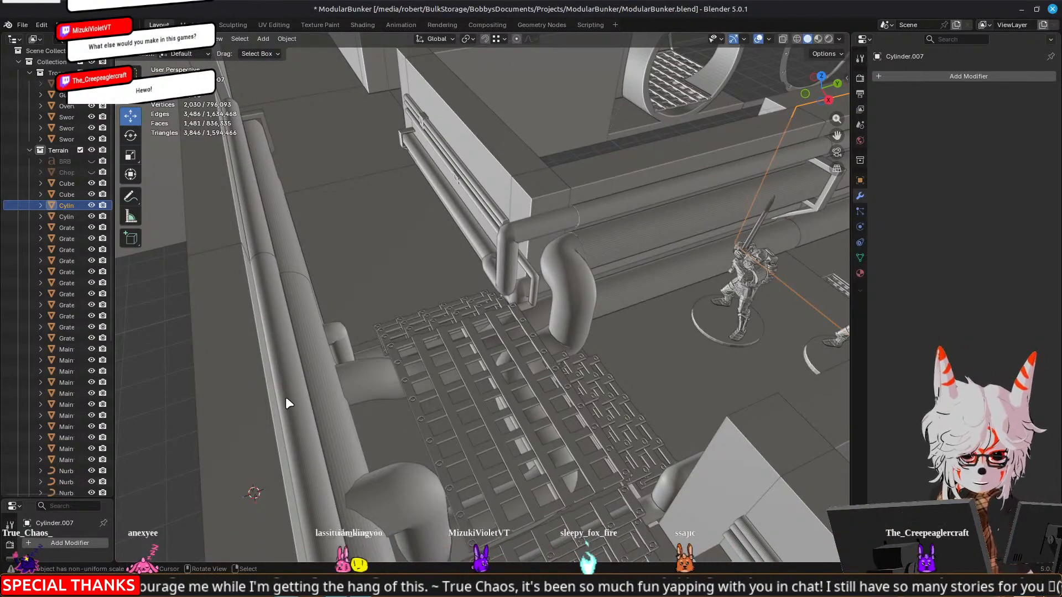
middle_click_drag(272, 386, 519, 351)
scroll(576, 337, "up", 3)
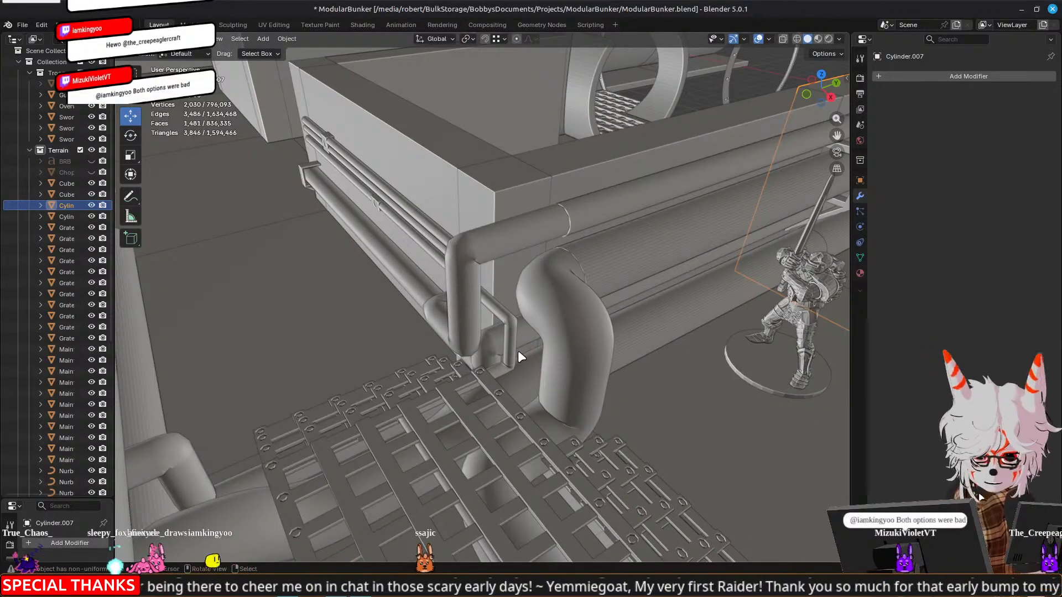
mouse_move(518, 352)
middle_mouse_down()
mouse_move(373, 327)
mouse_move(485, 323)
mouse_move(328, 324)
mouse_move(511, 335)
middle_mouse_up()
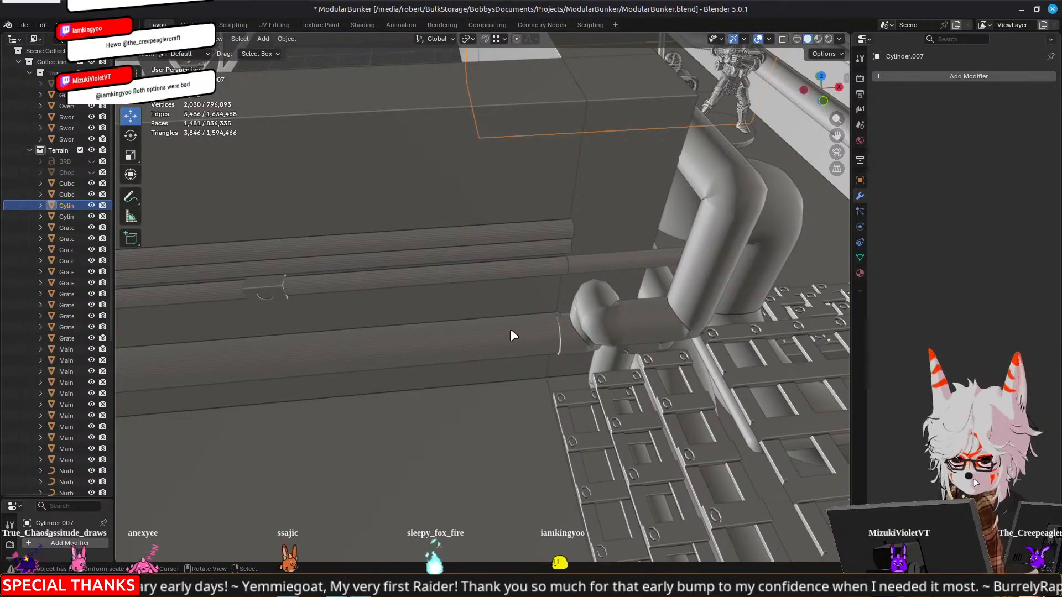
middle_click_drag(520, 321, 553, 298)
middle_click_drag(553, 292, 564, 301)
middle_click_drag(603, 334, 482, 337)
left_click(571, 338)
key("Tab")
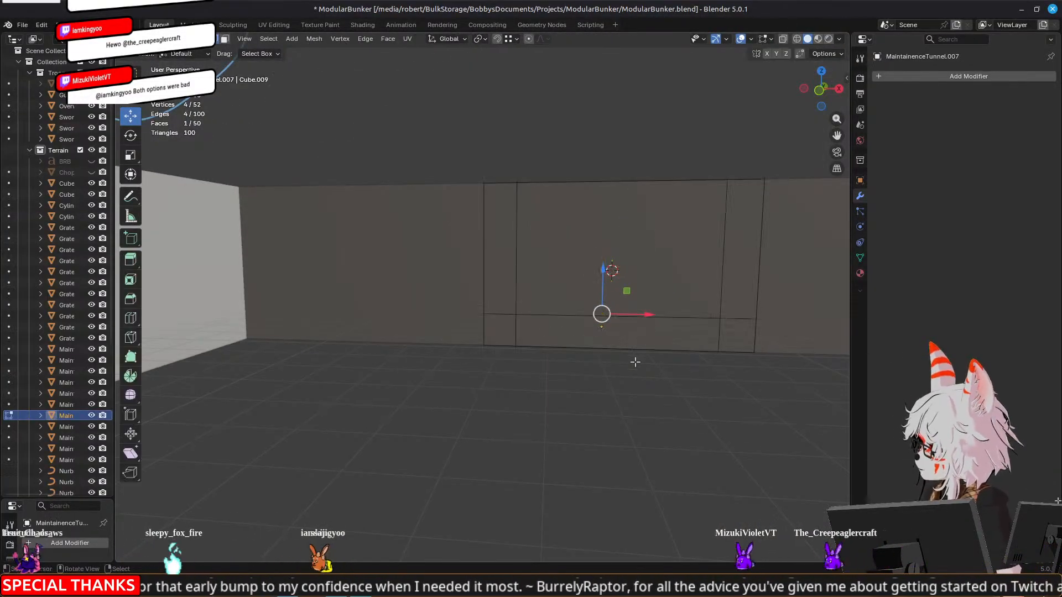
middle_click_drag(641, 385, 597, 365, "shift")
middle_click_drag(591, 408, 784, 370)
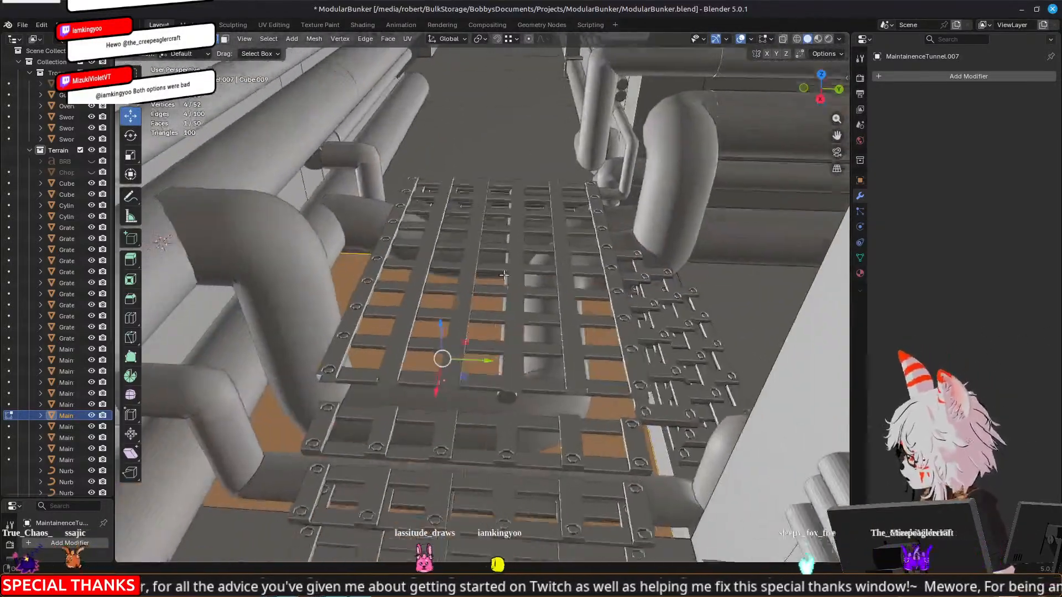
middle_click_drag(504, 275, 252, 341)
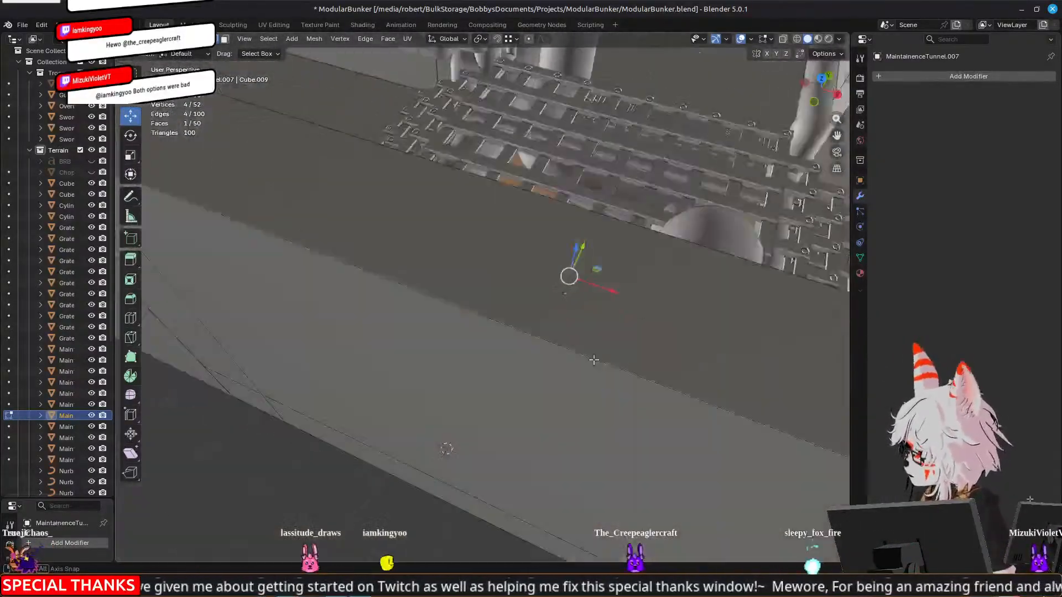
middle_click_drag(594, 360, 274, 151)
middle_click_drag(452, 183, 469, 247)
middle_click_drag(651, 334, 436, 174)
key("Tab")
Try duplicating all curve points of the thin bent corner pipe and moving the copy about 2.94 mm up along Z
left_click(447, 186)
key("Tab")
key("a")
middle_click_drag(423, 214, 400, 225)
key("shift+d")
right_click(453, 200)
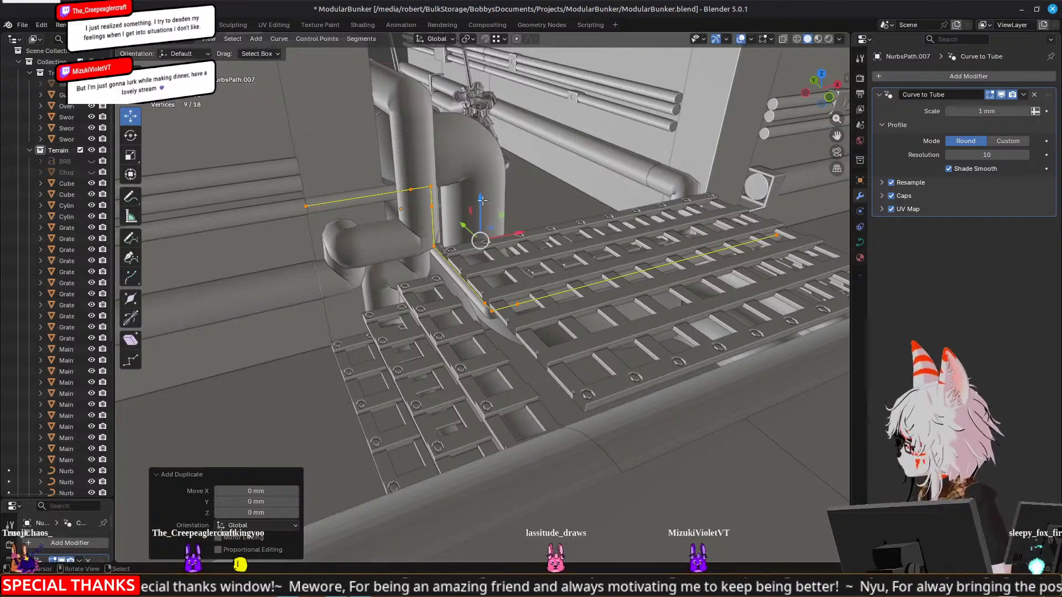
key("g")
key("z")
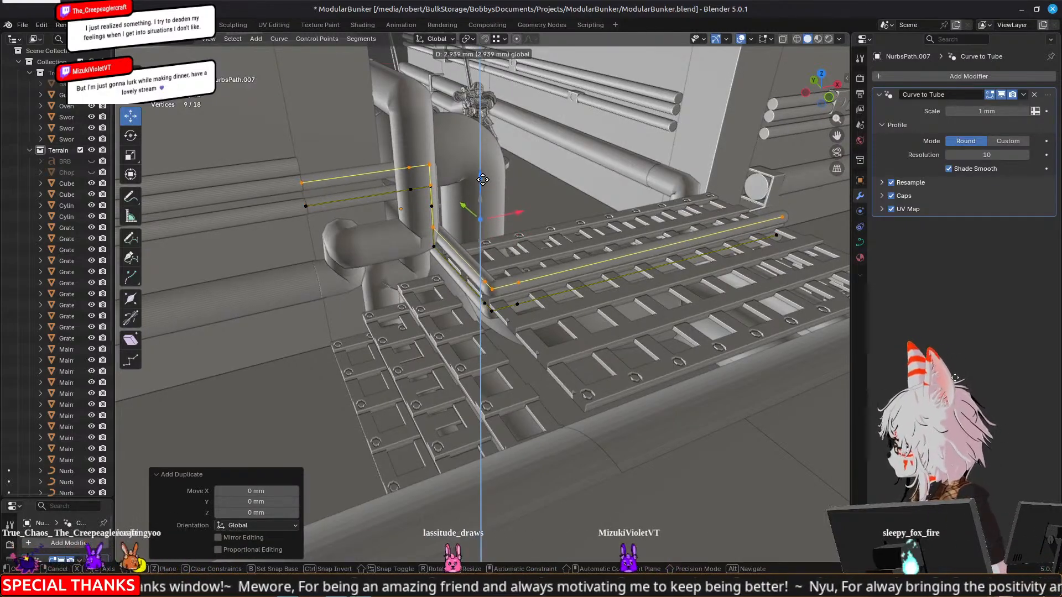
left_click(483, 180)
middle_click_drag(483, 180, 429, 213)
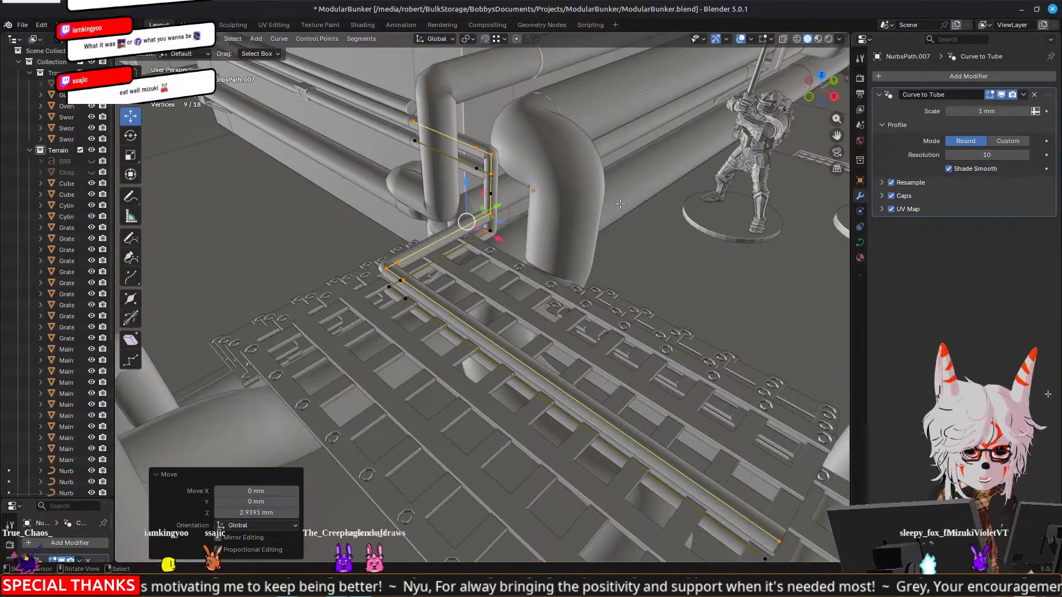
middle_click_drag(698, 225, 463, 191)
key("Tab")
key("Tab")
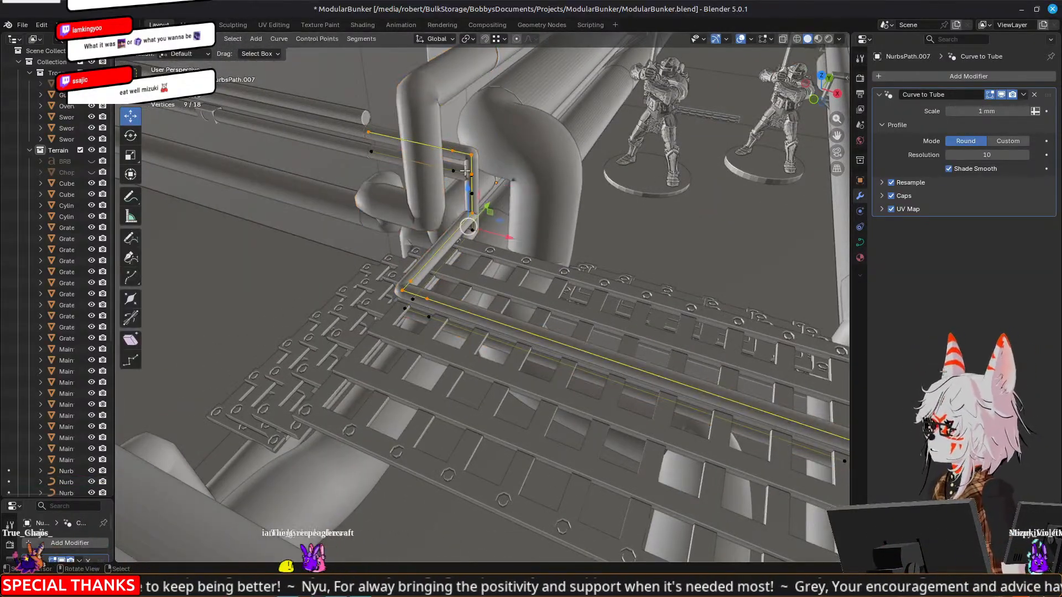
middle_click_drag(437, 148, 473, 212)
key("Tab")
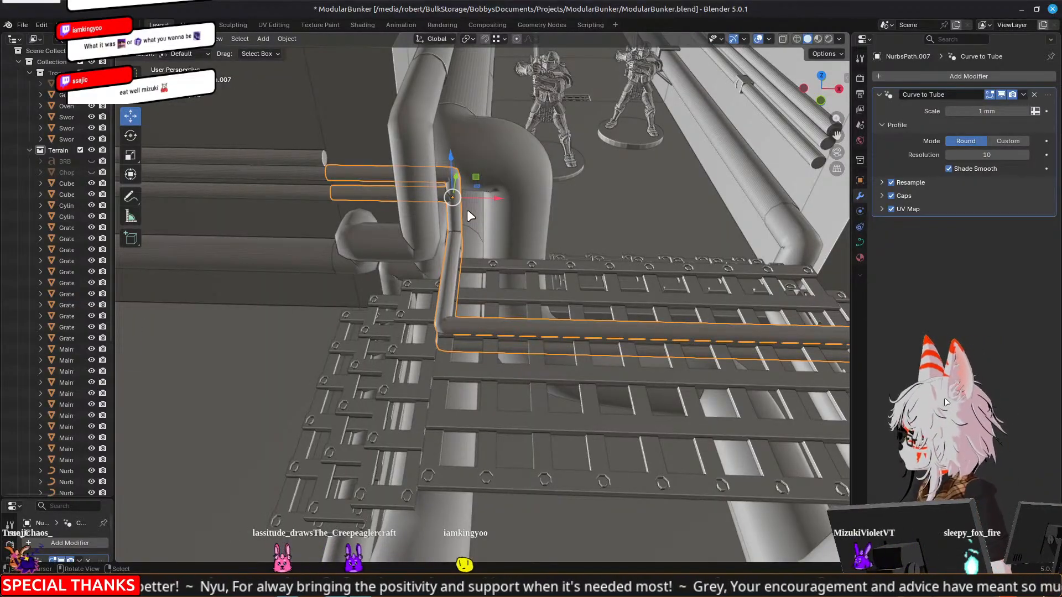
Undo the duplication and raising of the curve points inside the thin bent pipe
key("Tab")
key("ctrl+z")
key("ctrl+z")
key("ctrl+z")
key("ctrl+z")
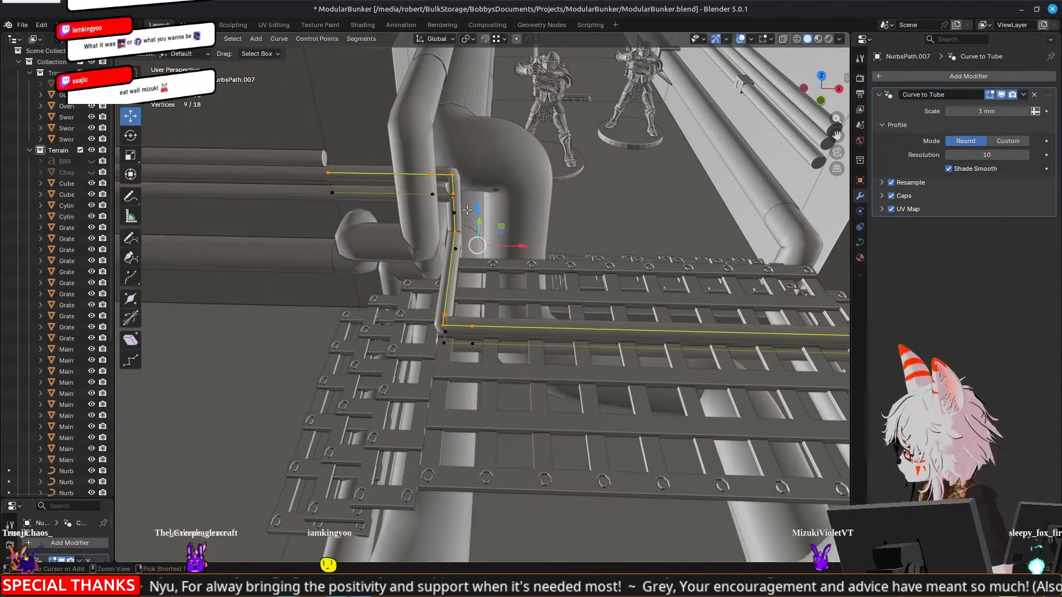
key("ctrl+shift+z")
key("ctrl+shift+z")
key("ctrl+z")
key("ctrl+z")
key("ctrl+z")
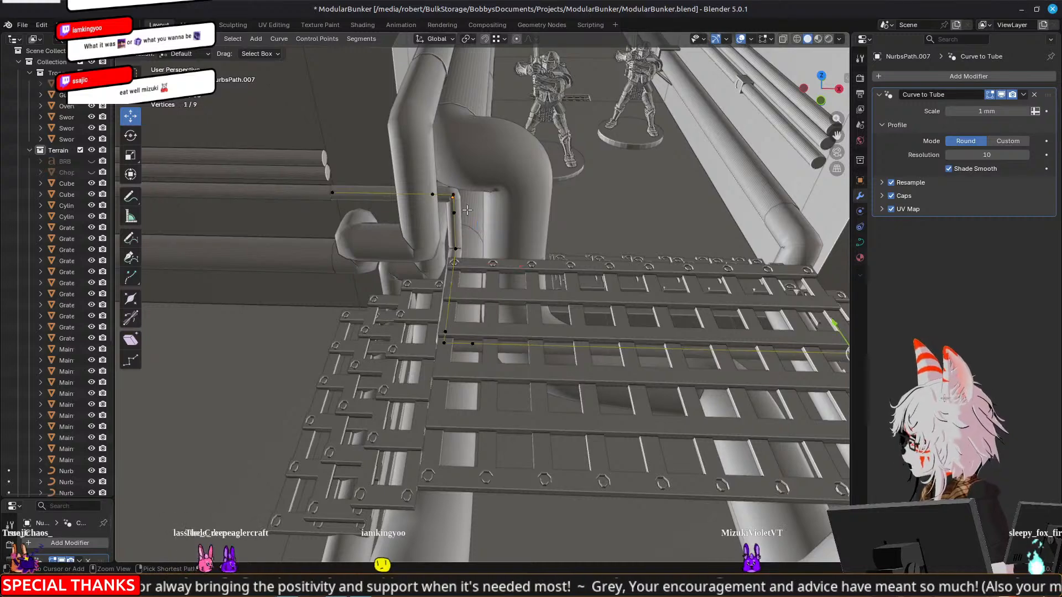
key("Tab")
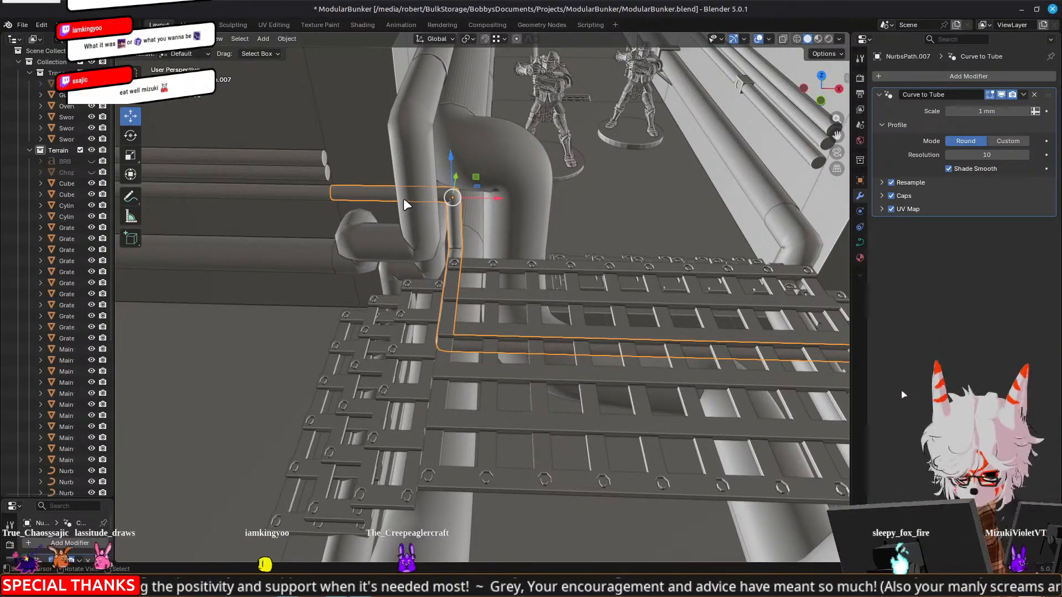
Duplicate the thin bent corner pipe as a separate object and raise the copy about 2.7 mm along Z
mouse_move(408, 249)
middle_mouse_down()
mouse_move(301, 204)
mouse_move(388, 239)
mouse_move(585, 240)
mouse_move(375, 184)
mouse_move(347, 251)
mouse_move(403, 266)
middle_mouse_up()
key("shift+d")
key("Escape")
key("g")
key("z")
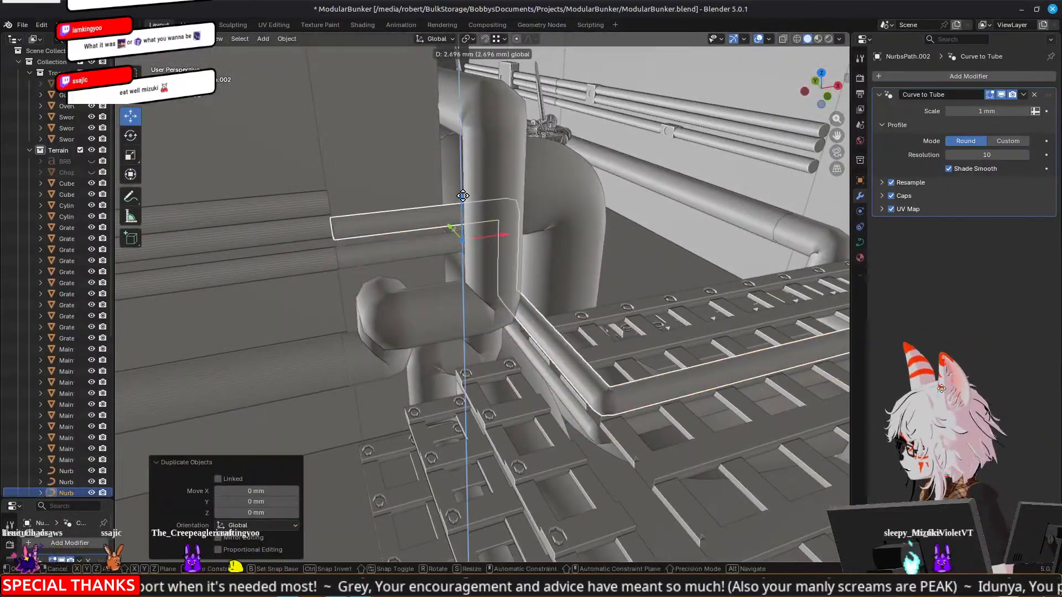
left_click(463, 194)
In the copied pipe's curve, select the five points of its run over the grates and lower them along Z
mouse_move(566, 240)
middle_mouse_down()
mouse_move(464, 234)
mouse_move(518, 234)
mouse_move(493, 252)
mouse_move(564, 255)
middle_mouse_up()
key("Tab")
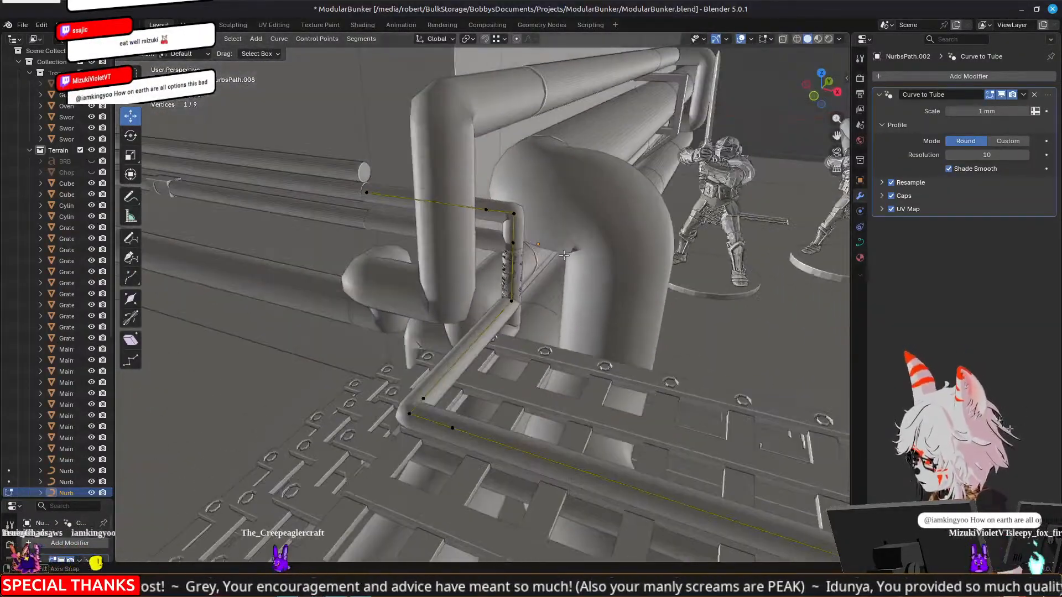
left_click(515, 250, "shift")
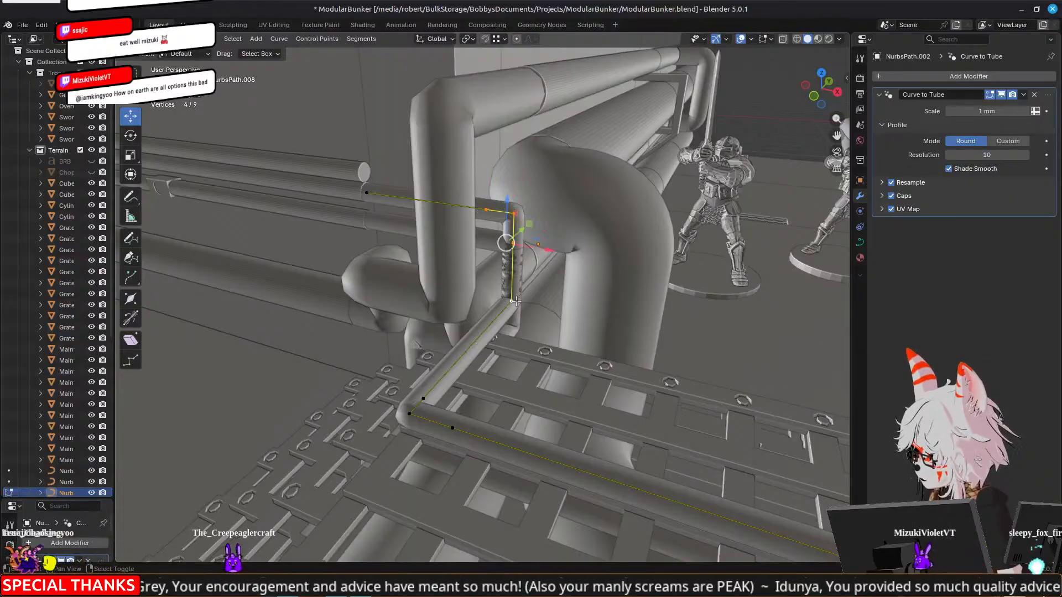
left_click(500, 302, "shift")
left_click(423, 398, "shift")
left_click(410, 414, "shift")
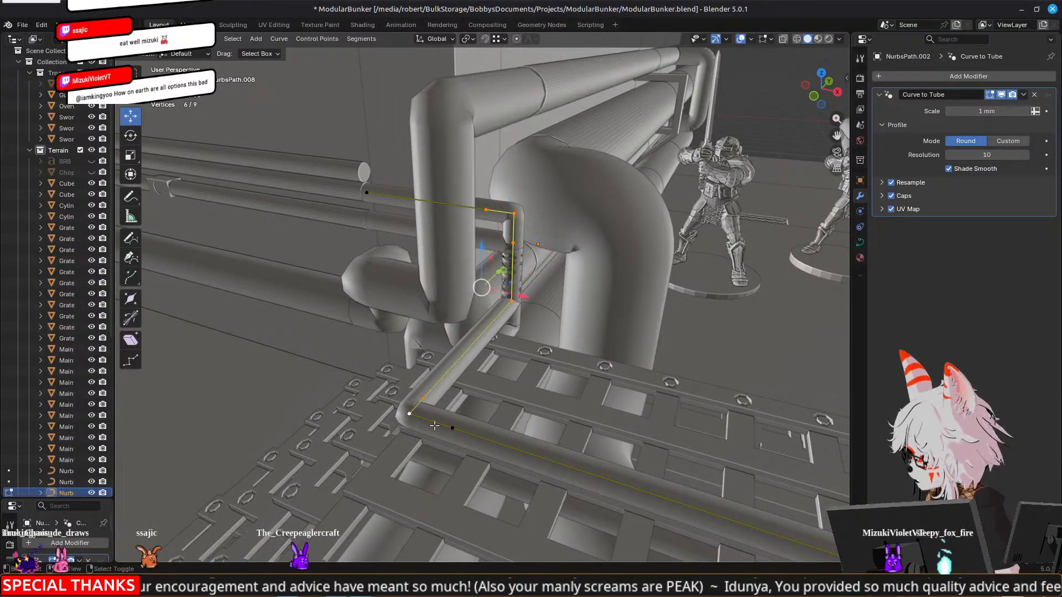
middle_click_drag(503, 370, 540, 340)
left_click_drag(550, 313, 637, 316)
middle_click_drag(638, 317, 486, 284)
right_click(579, 290)
right_click(404, 279, "shift")
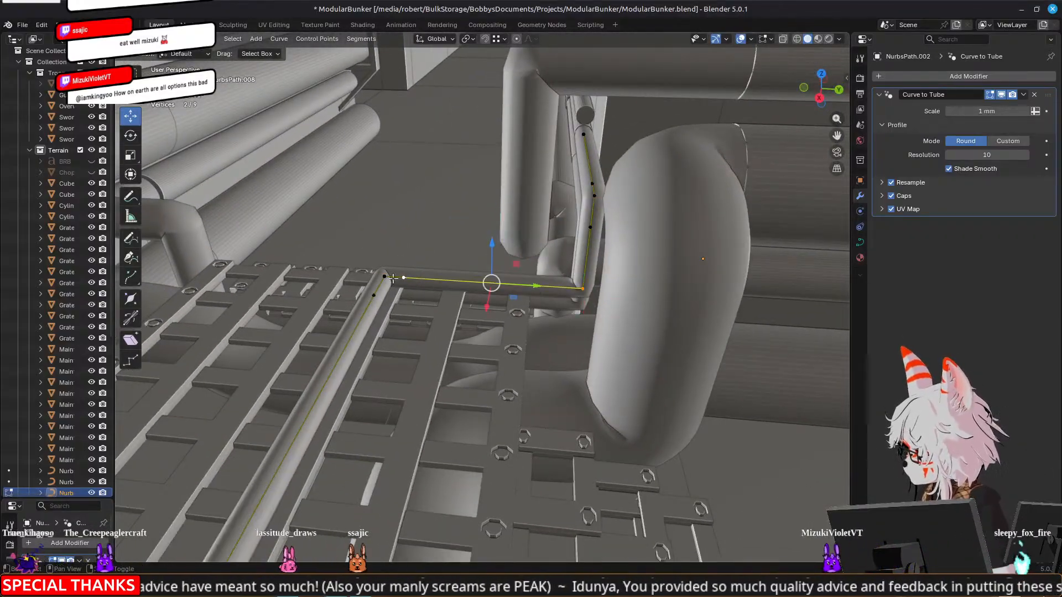
right_click(370, 297, "shift")
mouse_move(369, 297)
middle_mouse_down()
mouse_move(490, 303)
mouse_move(498, 318)
mouse_move(423, 273)
mouse_move(372, 282)
middle_mouse_up()
right_click(545, 342, "shift")
middle_click_drag(561, 332, 525, 297)
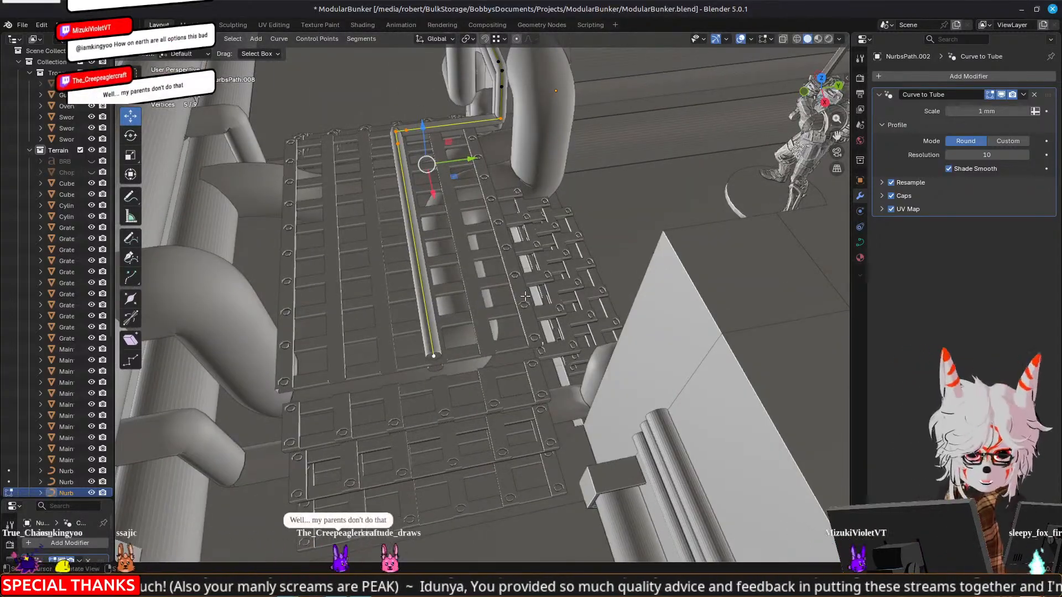
middle_click_drag(375, 163, 512, 263)
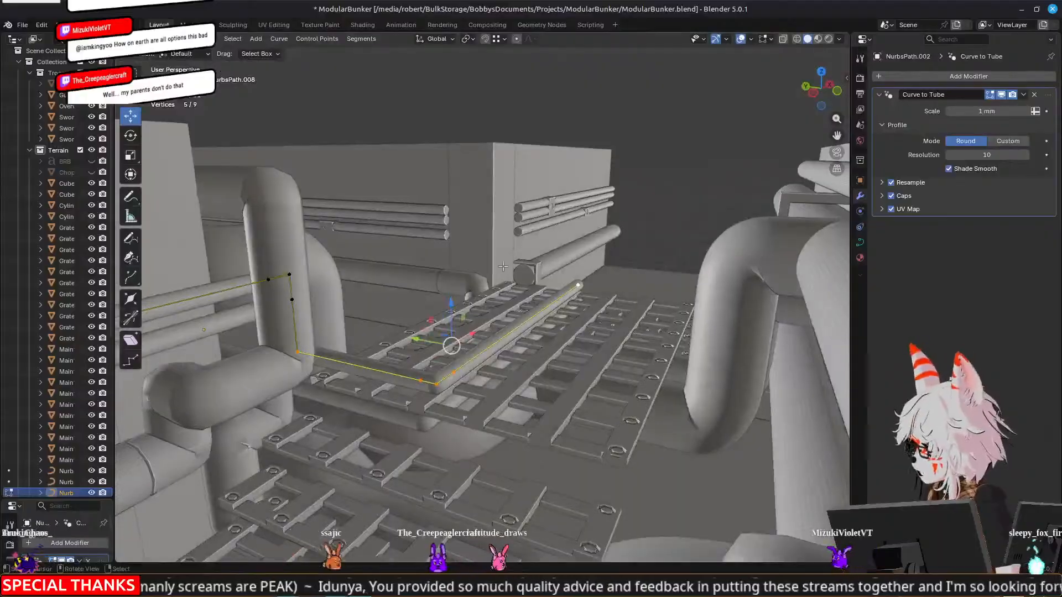
left_click_drag(449, 305, 453, 334)
middle_click_drag(453, 334, 463, 371)
Move the four points of the copied pipe's long run under the grates 2.6546 mm along Y
left_click(310, 329)
left_click(315, 321, "shift")
left_click(330, 333, "shift")
left_click(620, 388, "shift")
middle_click_drag(672, 370, 493, 285)
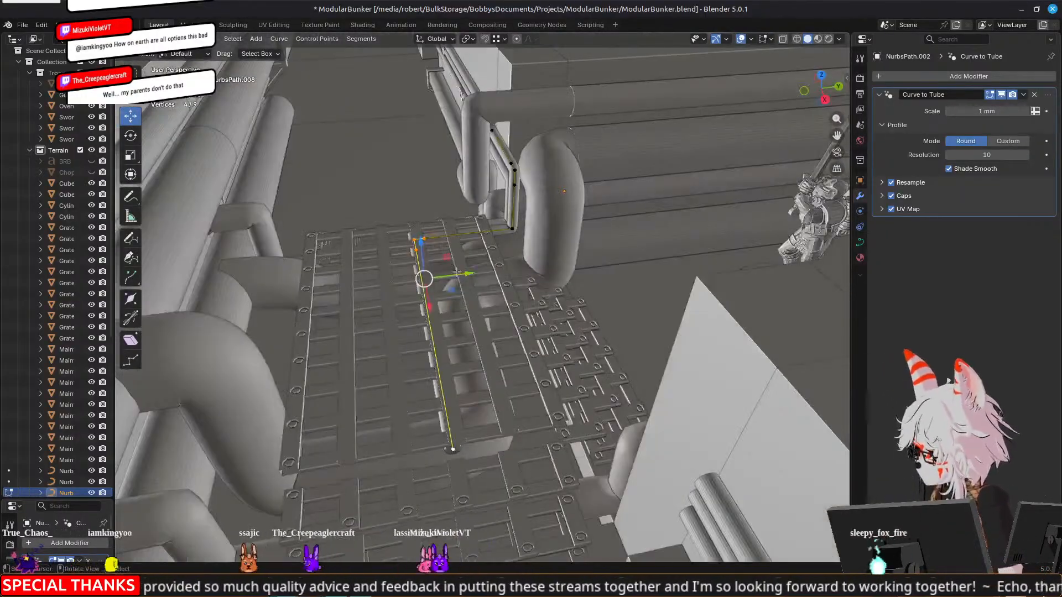
key("g")
key("y")
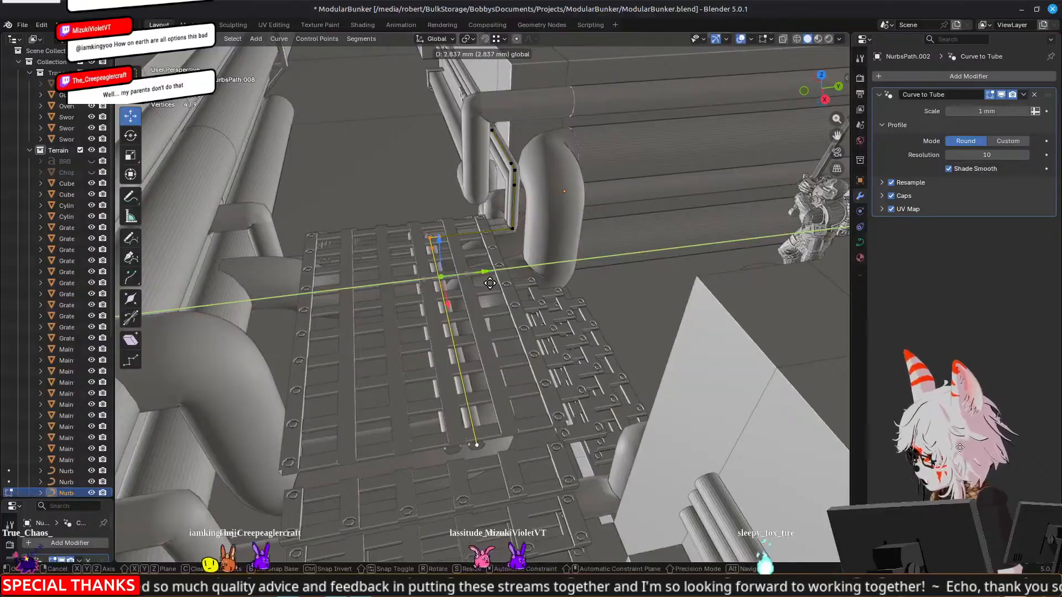
left_click(489, 284)
middle_click_drag(489, 284, 451, 275)
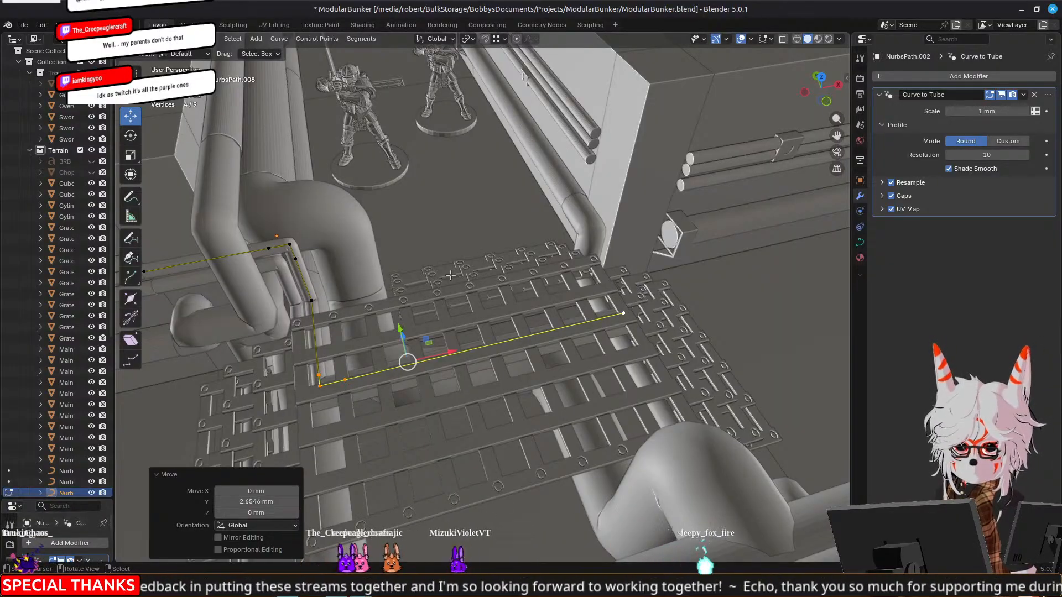
middle_click_drag(361, 275, 474, 268)
key("Tab")
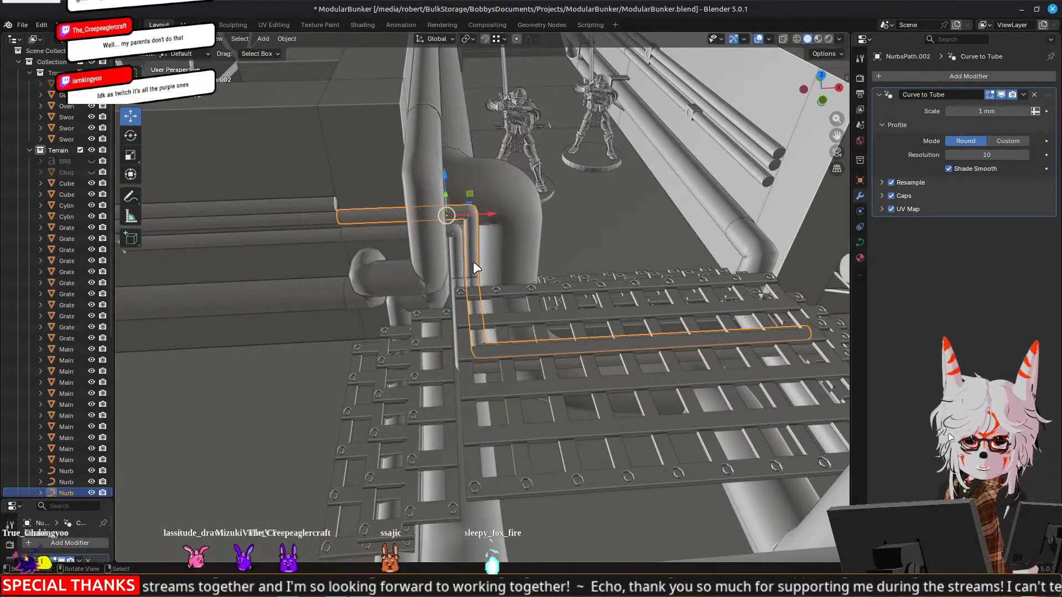
Edit both thin bent pipes together, selecting the ten points of their lower runs and lowering them along Z
middle_click_drag(474, 264, 369, 249)
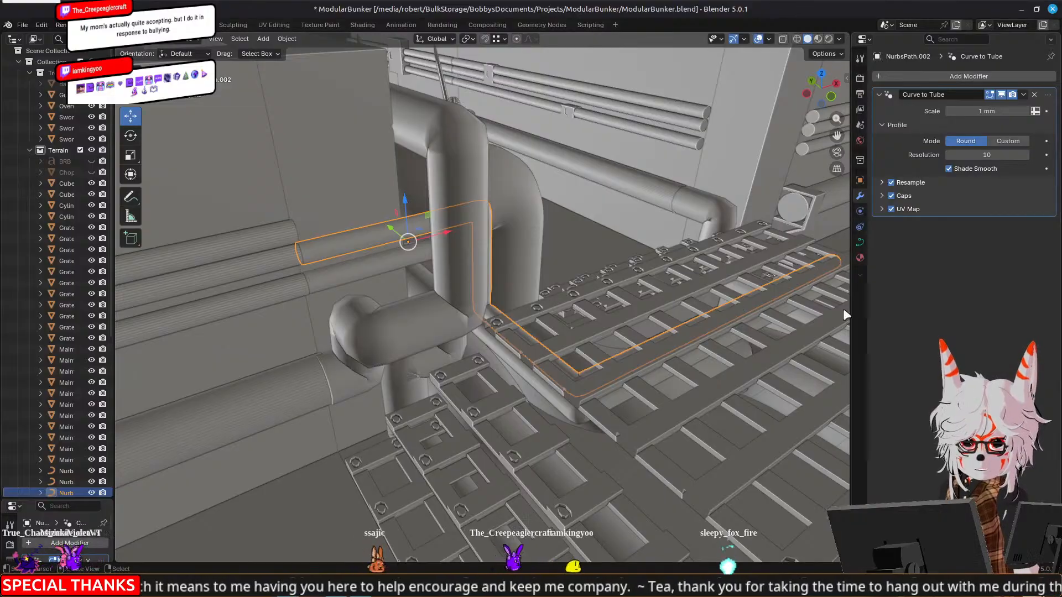
middle_click_drag(573, 337, 575, 252)
left_click(543, 354)
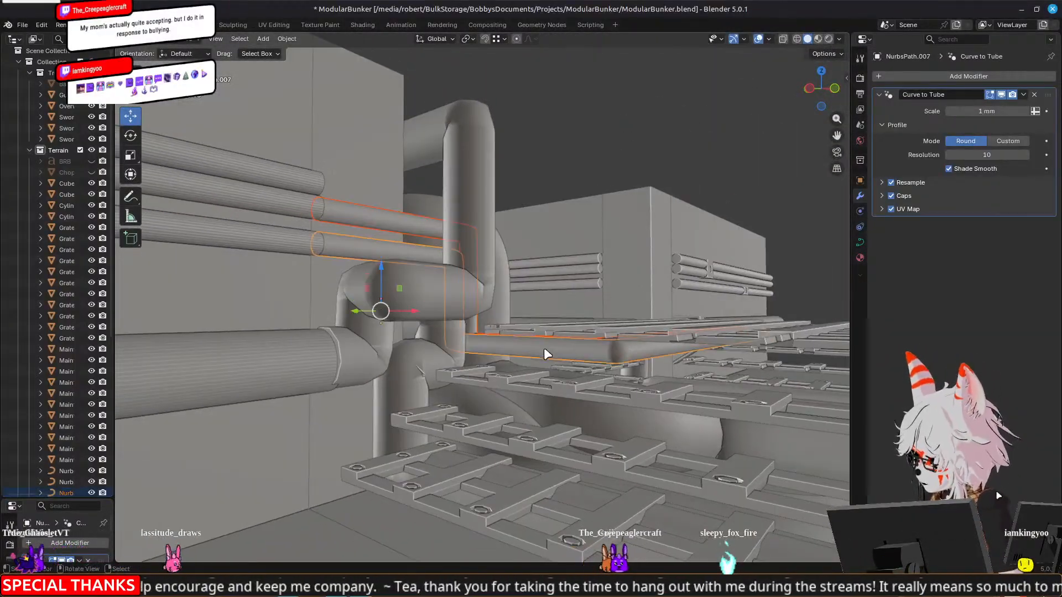
key("Tab")
middle_click_drag(543, 354, 490, 343)
right_click(480, 322)
right_click(500, 320, "shift")
right_click(528, 407, "shift")
right_click(532, 419, "shift")
right_click(548, 398, "shift")
right_click(540, 386, "shift")
right_click(571, 413, "shift")
right_click(584, 392, "shift")
middle_click_drag(583, 392, 334, 406, "shift")
right_click(734, 365, "shift")
right_click(717, 351, "shift")
middle_click_drag(717, 352, 498, 280)
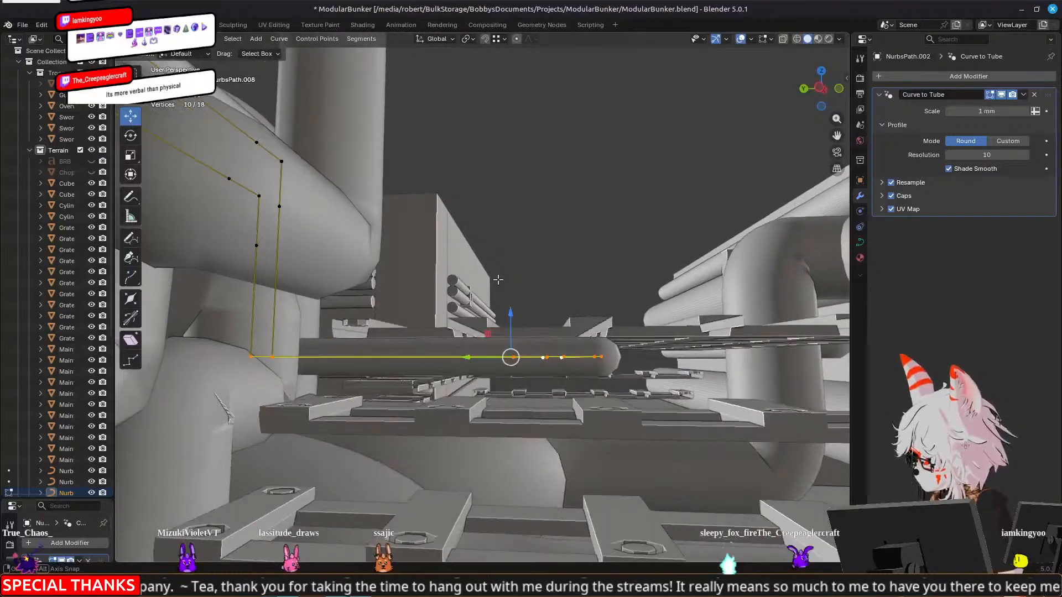
left_click_drag(513, 305, 511, 329)
Fine-tune the height of both pipes' lower runs beneath the grates, ending with a 0.26665 mm upward move along Z
mouse_move(512, 329)
middle_mouse_down()
mouse_move(540, 338)
mouse_move(413, 358)
mouse_move(464, 359)
mouse_move(412, 332)
mouse_move(421, 315)
middle_mouse_up()
scroll(413, 358, "up", 2)
left_click_drag(345, 282, 347, 293)
middle_click_drag(348, 303, 461, 311)
left_click_drag(445, 299, 444, 293)
middle_click_drag(445, 293, 500, 288)
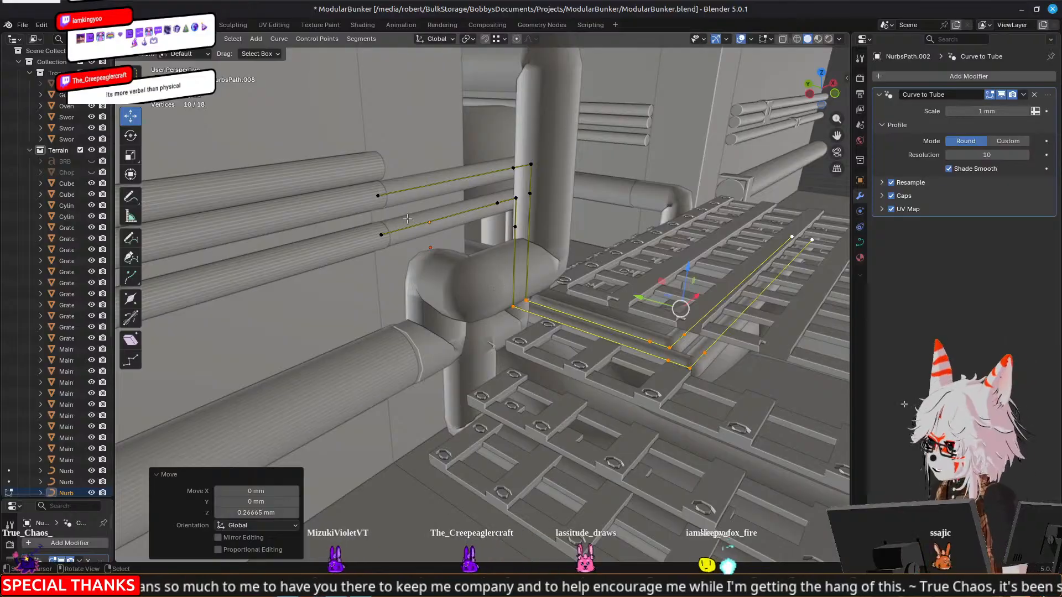
key("Tab")
left_click(447, 177)
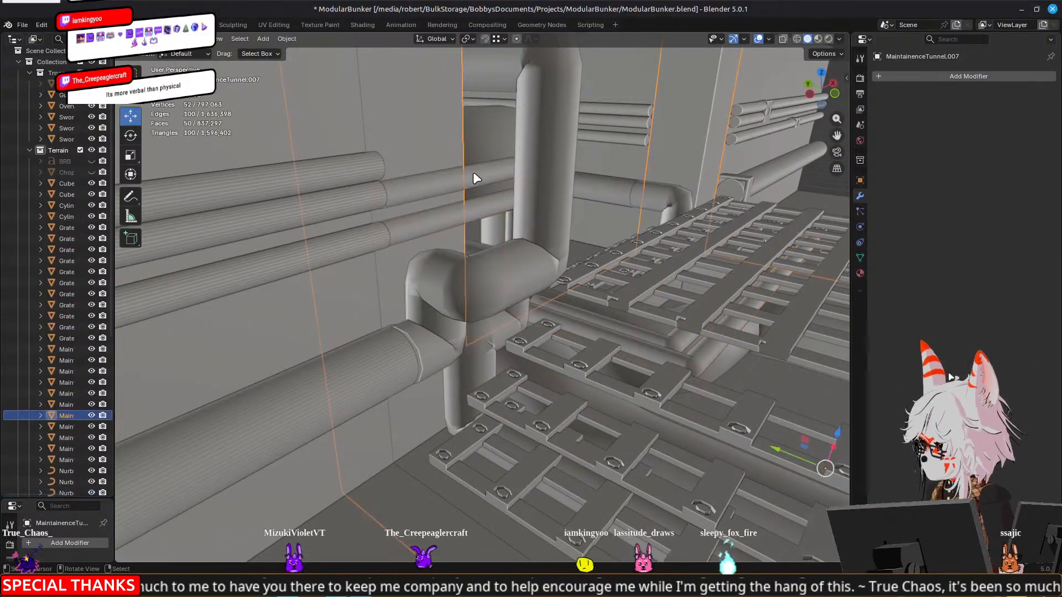
Duplicate the bent pipe continuing the middle wall pipe, raise the copy along Z to the top wall pipe, and open its curve for editing
left_click(473, 172)
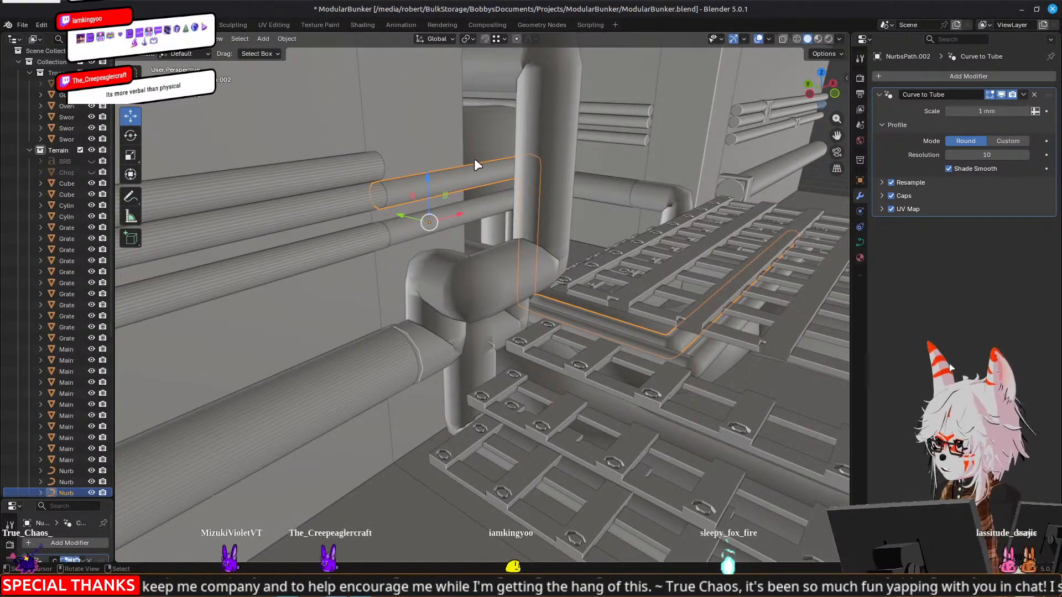
key("shift+d")
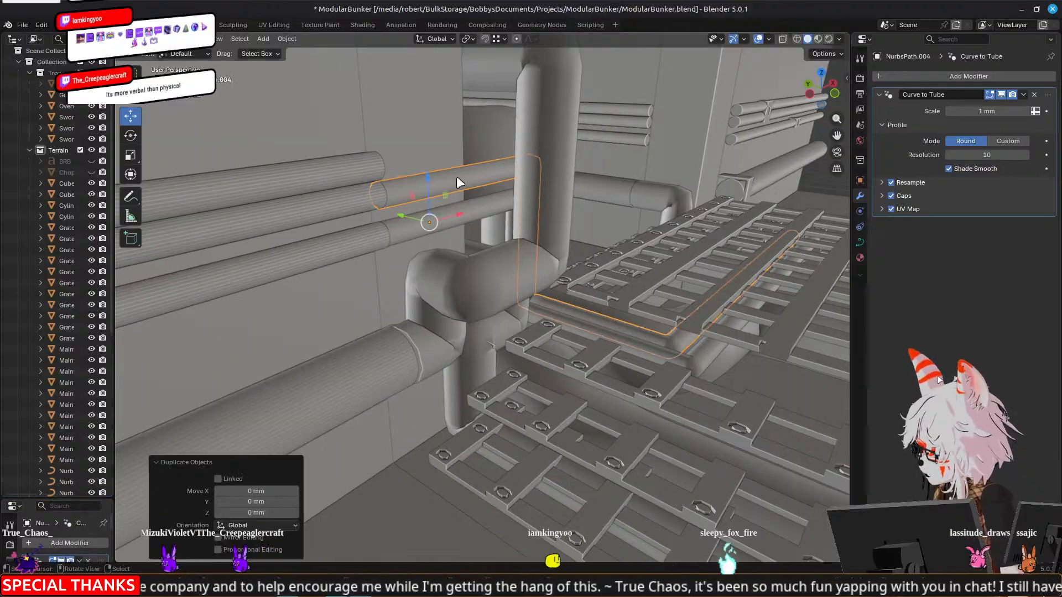
key("z")
left_click_drag(421, 153, 420, 155)
middle_click_drag(664, 214, 410, 107)
key("Tab")
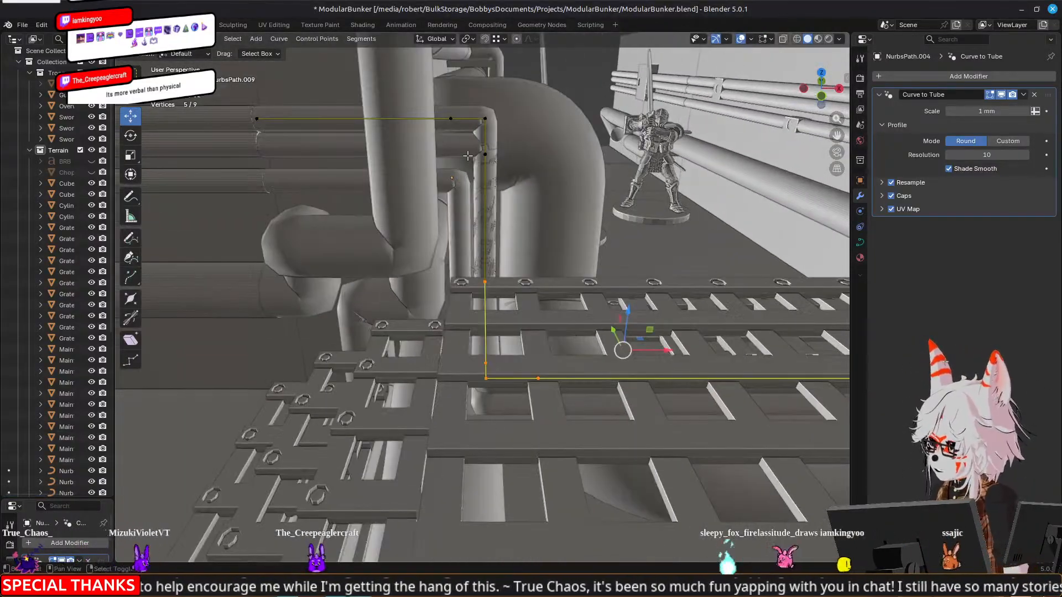
Select the seven points around the copied pipe's corner and vertical drop and move them 2.3691 mm along X
right_click(452, 119)
right_click(485, 119, "shift")
right_click(485, 154, "shift")
right_click(485, 282, "shift")
right_click(485, 364, "shift")
right_click(486, 378, "shift")
left_click_drag(521, 250, 565, 246)
middle_click_drag(569, 412, 458, 393, "shift")
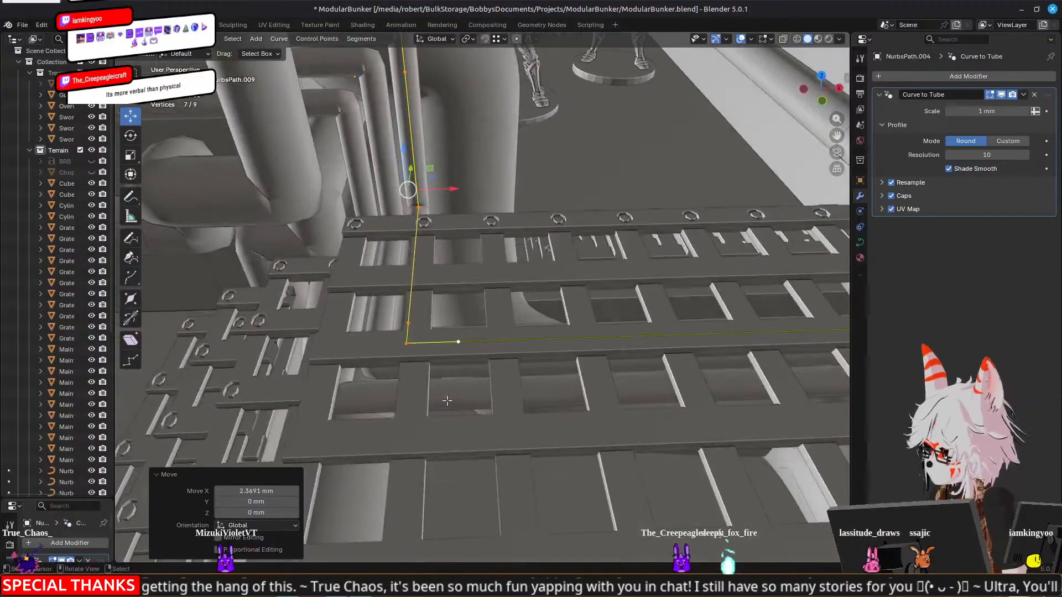
Select the four points of the copied pipe's long run along the grates and move them 2.7694 mm along Y
right_click(410, 344)
middle_click_drag(410, 345, 567, 346)
right_click(776, 314, "shift")
middle_click_drag(775, 314, 544, 347, "shift")
scroll(544, 346, "up", 2)
middle_click_drag(471, 182, 490, 185, "shift")
left_click_drag(490, 184, 515, 181)
middle_click_drag(515, 181, 545, 203)
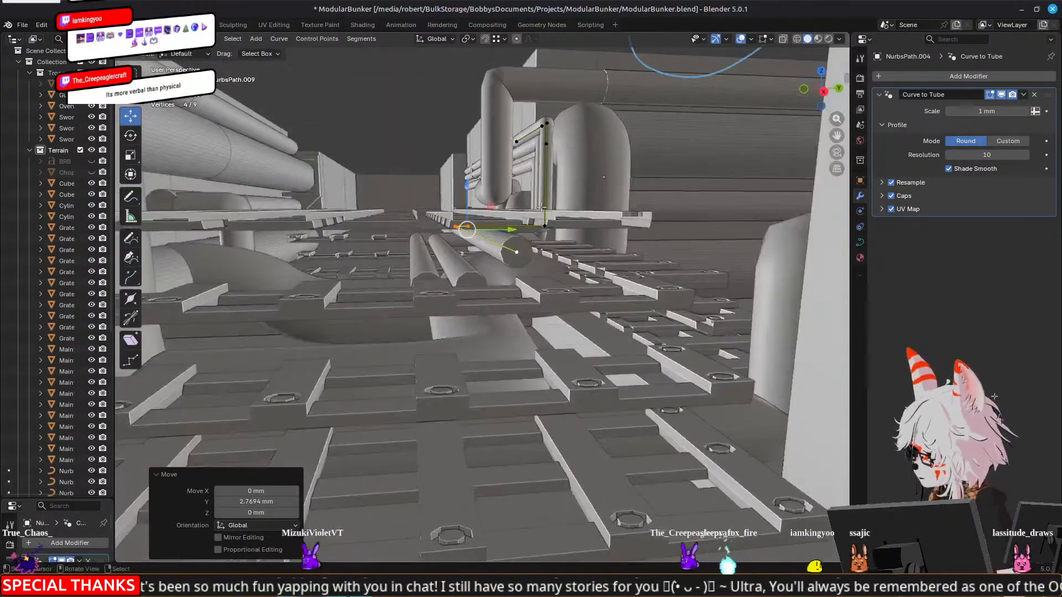
Add the point at the foot of the vertical drop to the selection and lower the five points 2.2181 mm along Z
left_click(544, 225, "shift")
left_click_drag(486, 181, 491, 203)
middle_click_drag(491, 203, 486, 267)
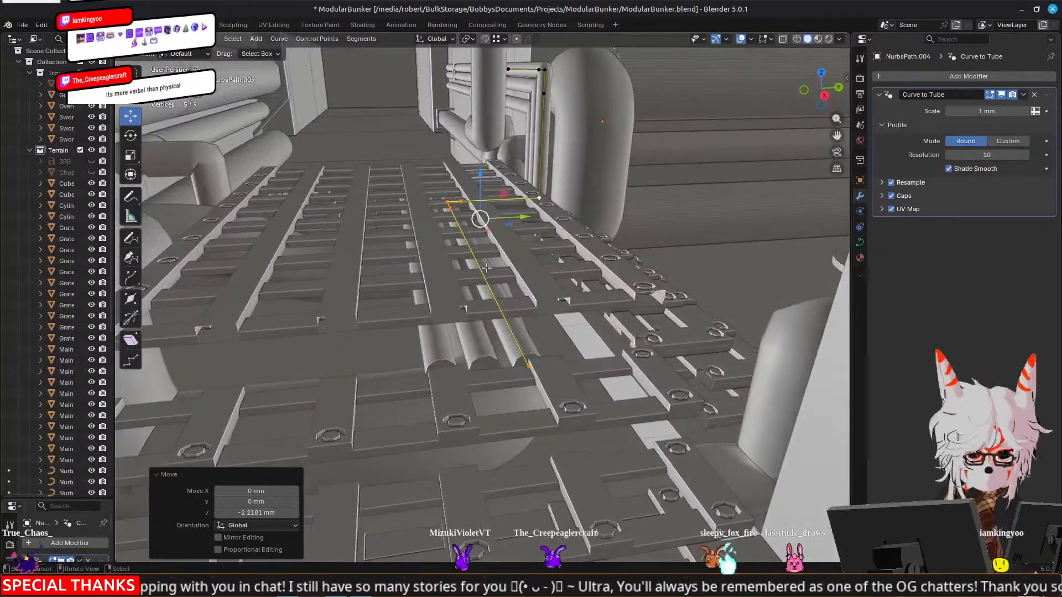
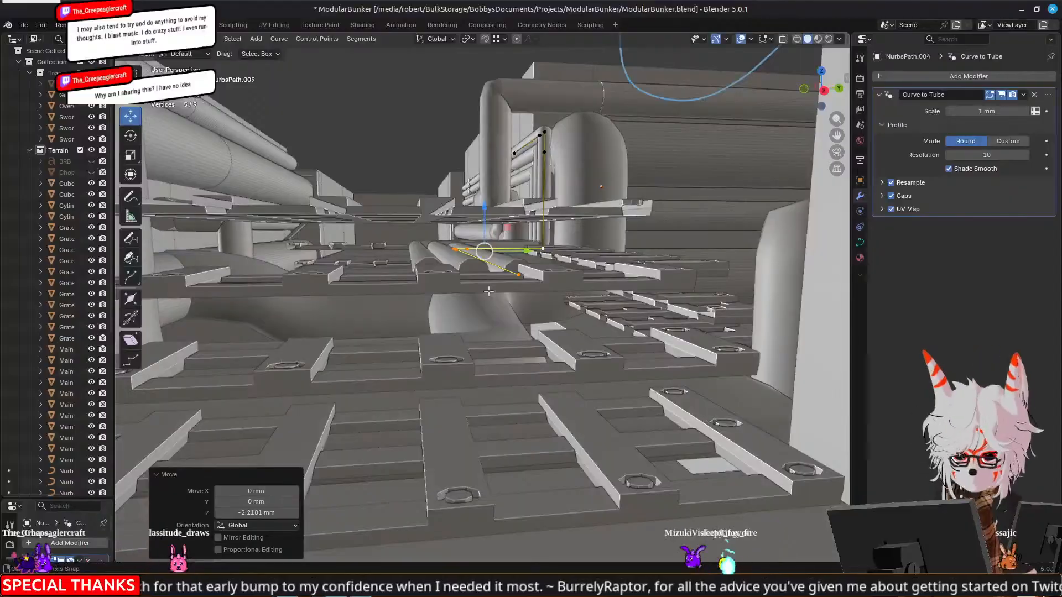
Leave the current curve and open all three bent corner pipes together for editing
middle_click_drag(489, 291, 346, 244)
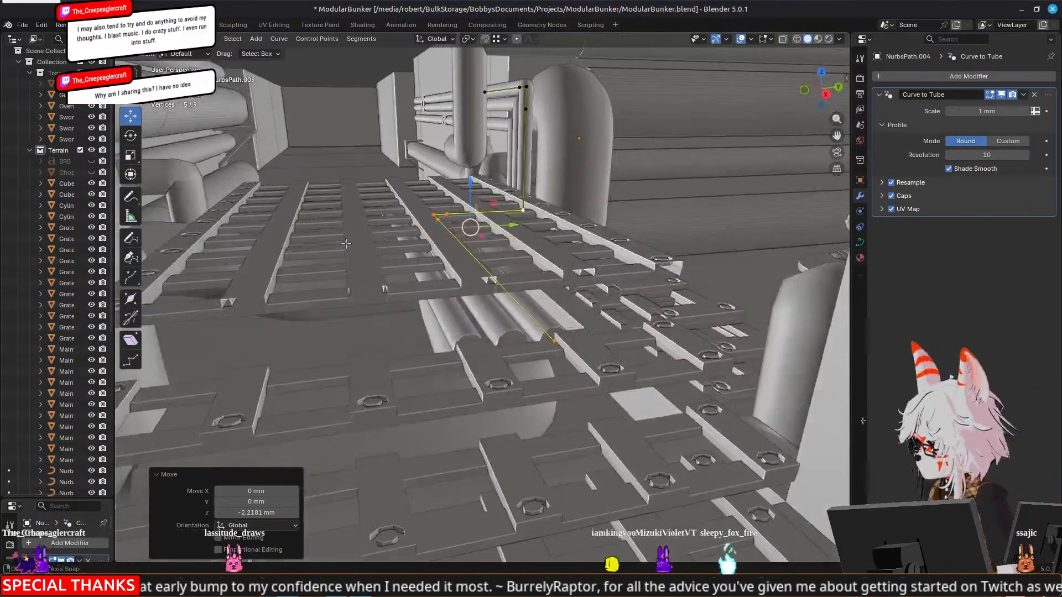
key("Tab")
right_click(500, 322, "shift")
right_click(458, 323, "shift")
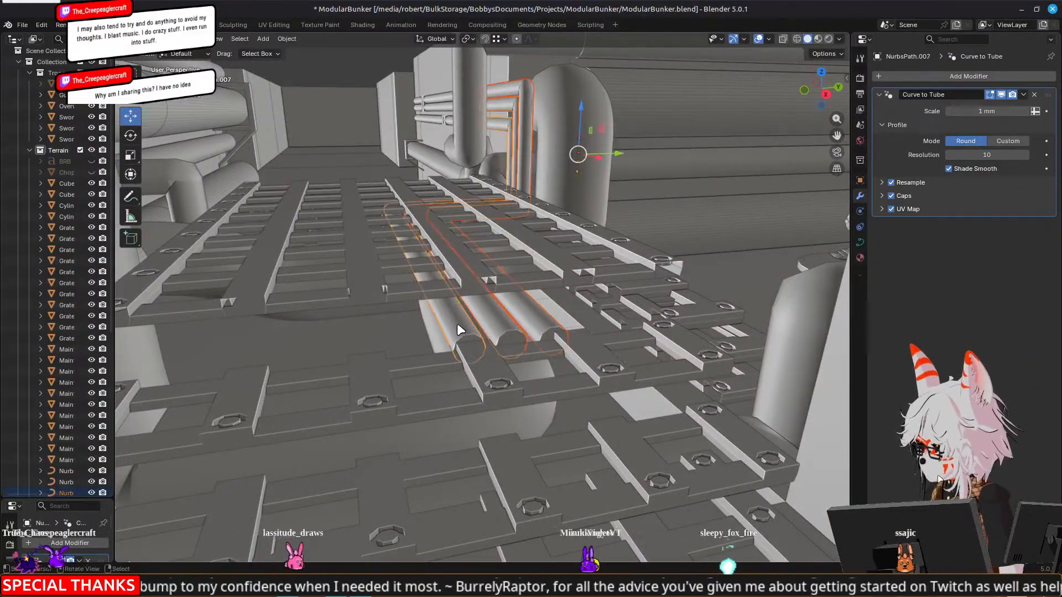
key("Tab")
Select the end points of the three pipes' long runs along the grates and move them -8.2265 mm along X
middle_click_drag(458, 323, 486, 387)
right_click(497, 413)
right_click(536, 406, "shift")
right_click(575, 397, "shift")
middle_click_drag(636, 333, 724, 366)
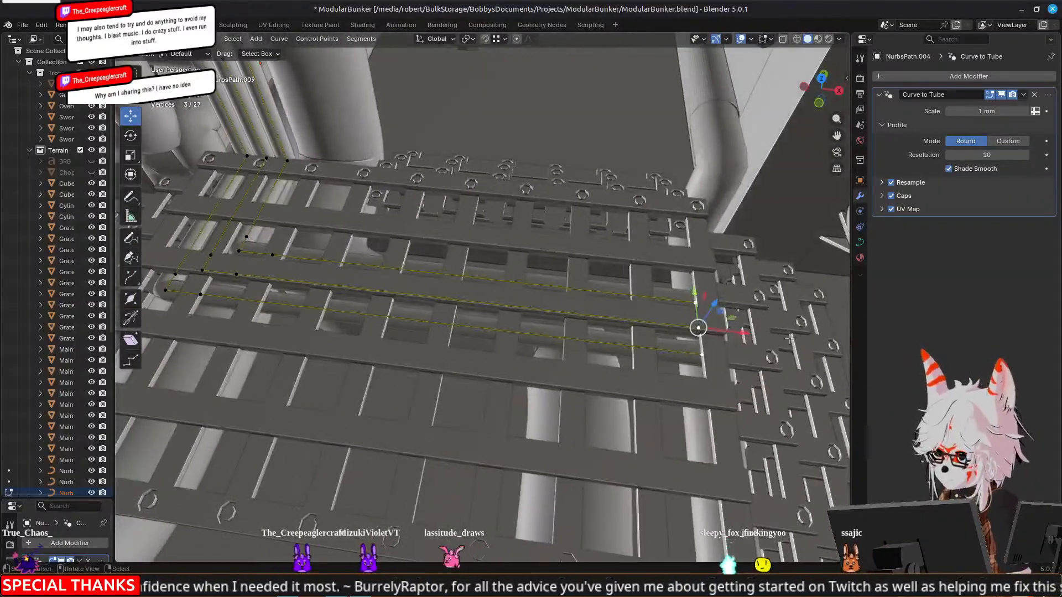
left_click_drag(750, 330, 608, 293)
middle_click_drag(608, 293, 527, 271)
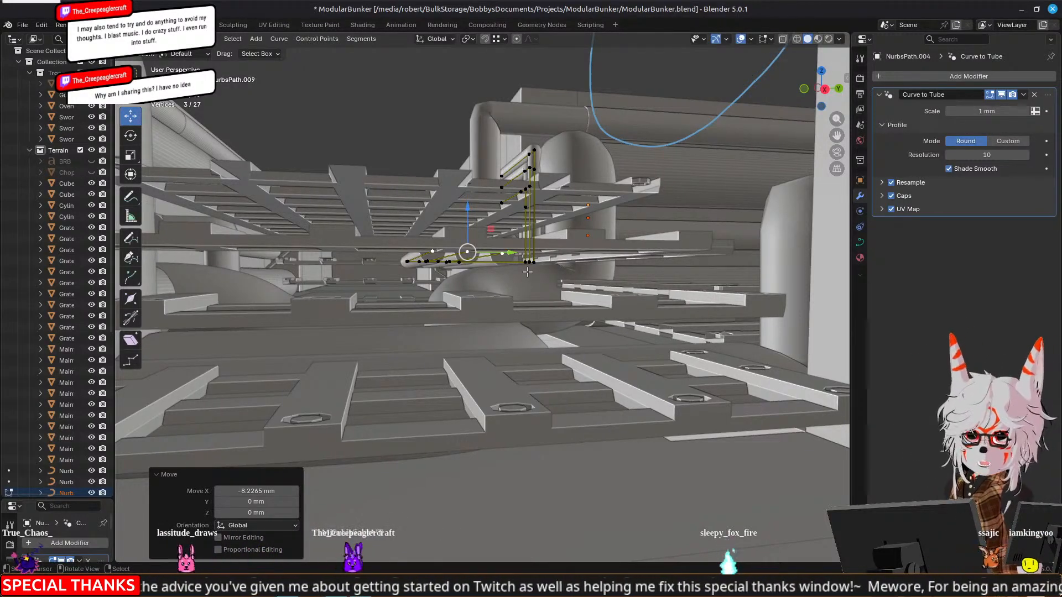
middle_click_drag(527, 271, 442, 354)
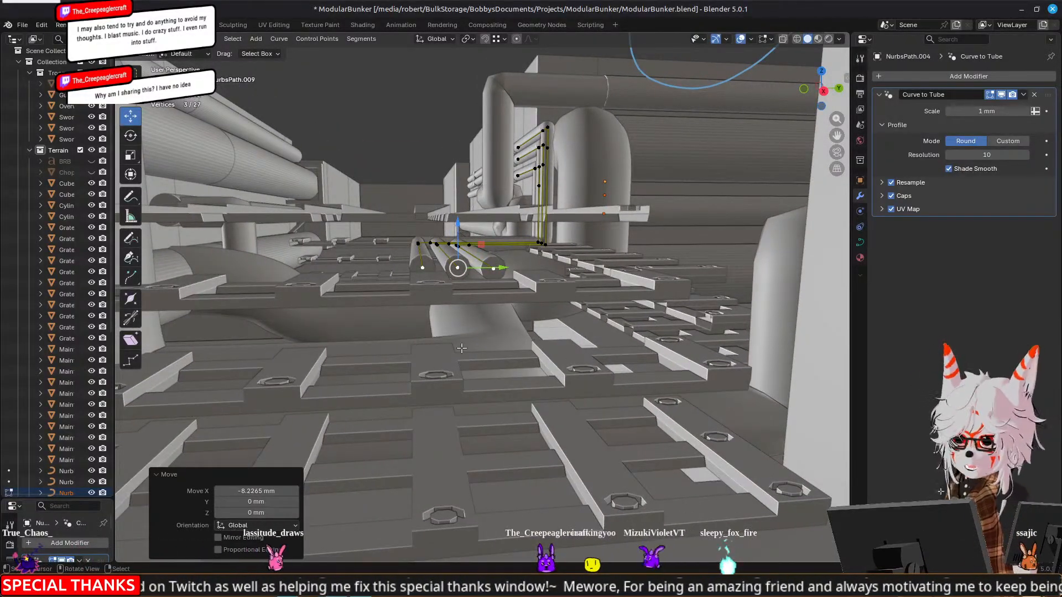
Extrude the three pipe end points and lower the new points 3.3977 mm along Z
middle_click_drag(465, 350, 471, 338)
key("e")
right_click(489, 244)
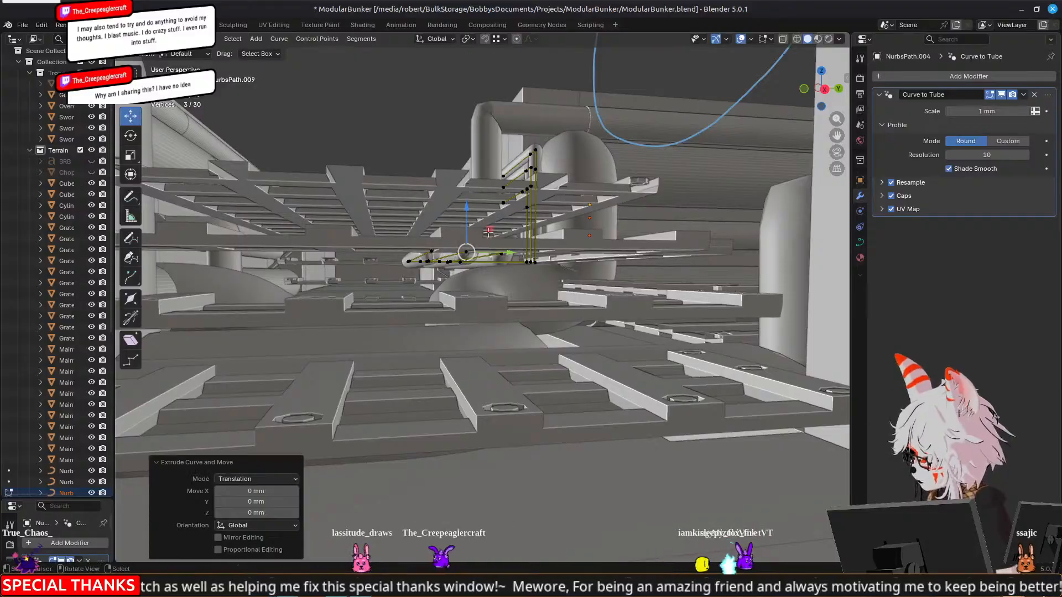
left_click_drag(467, 206, 494, 239)
middle_click_drag(494, 239, 516, 221)
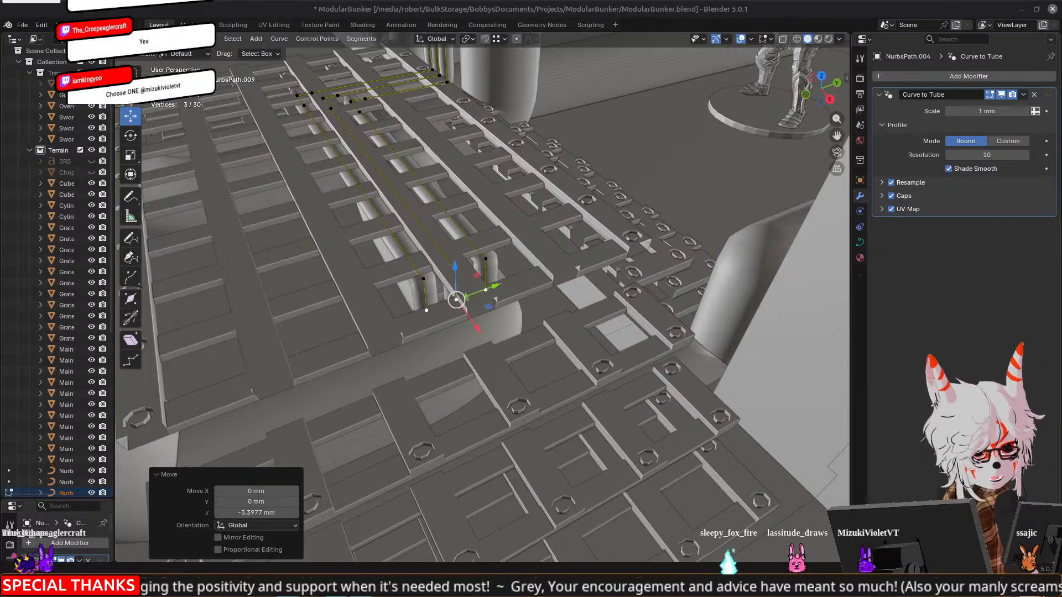
Add the three points above the extruded ends to the selection, move all six -3.5281 mm along X, and leave curve editing
middle_click_drag(482, 310, 649, 287)
left_click(621, 154, "shift")
left_click(588, 153, "shift")
left_click(558, 155, "shift")
middle_click_drag(727, 225, 575, 208)
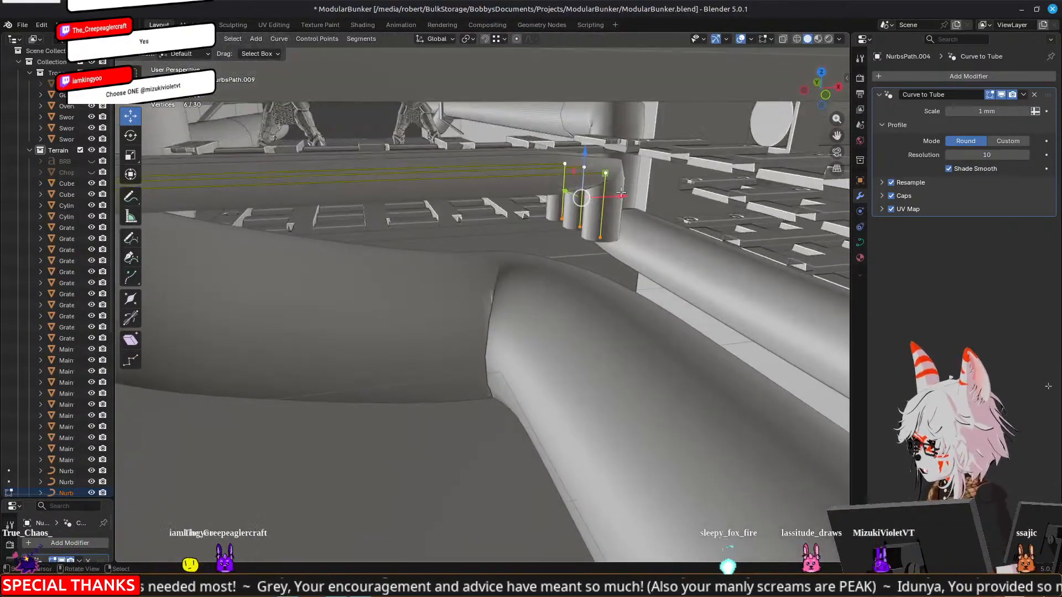
key("g")
key("x")
left_click_drag(562, 207, 562, 207)
middle_click_drag(666, 213, 584, 264)
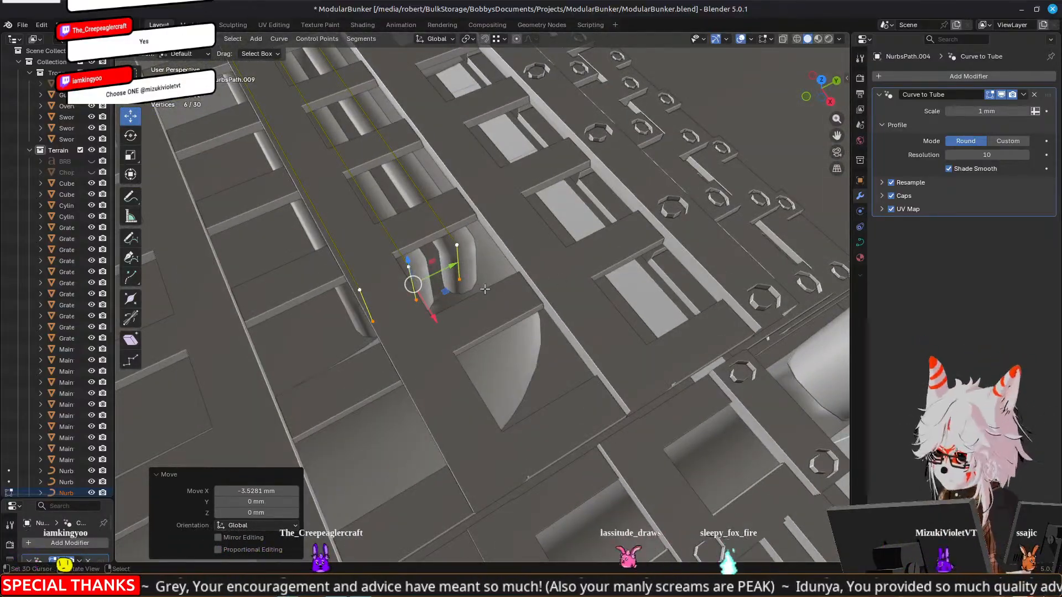
scroll(479, 289, "down", 5)
middle_click_drag(549, 324, 460, 253)
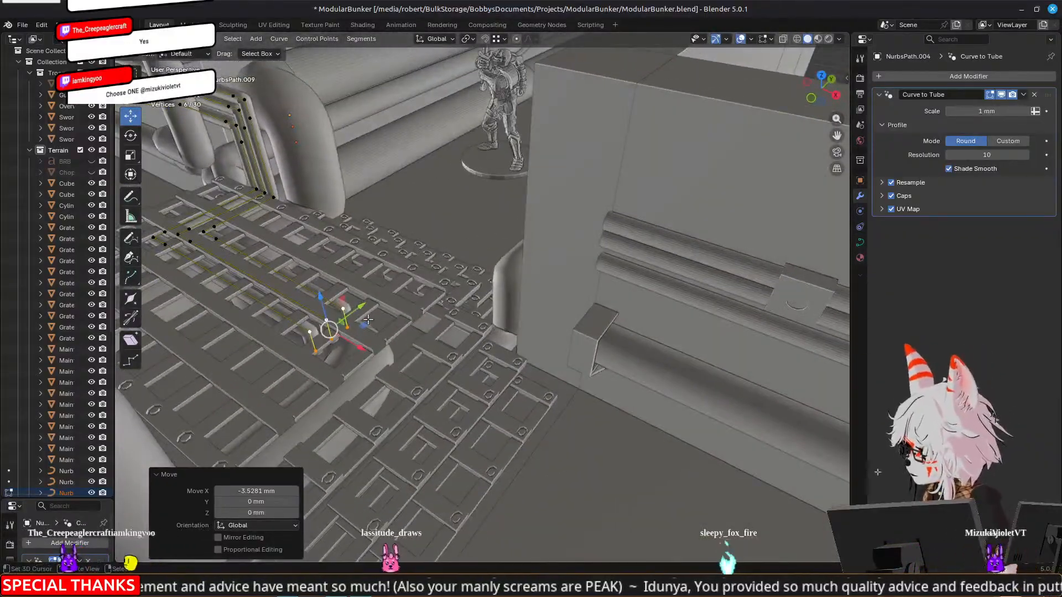
middle_click_drag(370, 317, 484, 305)
key("Tab")
scroll(477, 297, "down", 5)
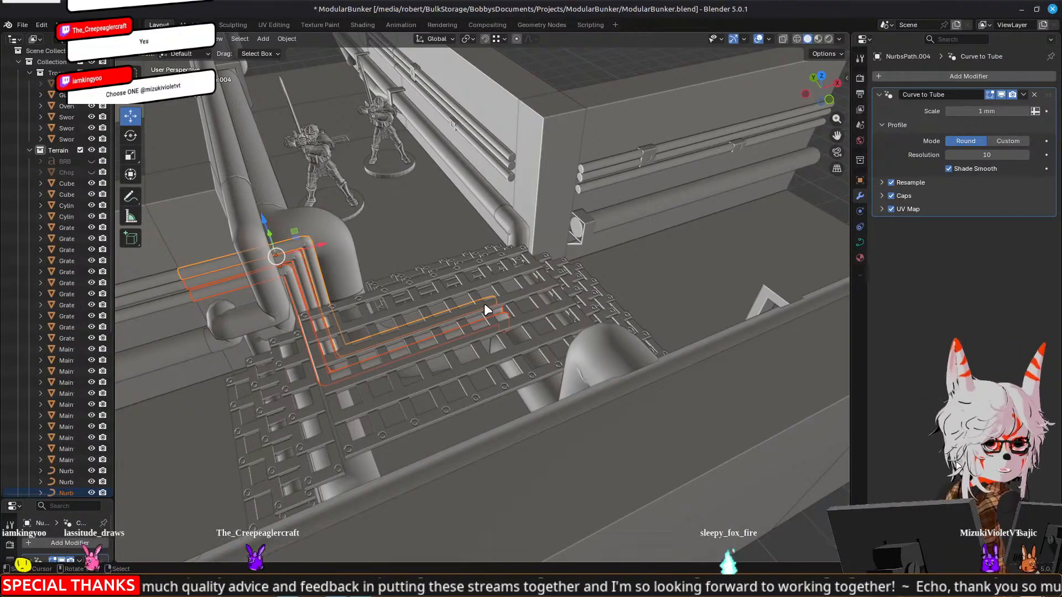
Open the junction's wall and corner-post mesh for editing and select all its linked geometry
middle_click_drag(618, 291, 580, 295)
scroll(581, 294, "up", 3)
middle_click_drag(740, 300, 744, 227)
left_click(627, 191)
key("Tab")
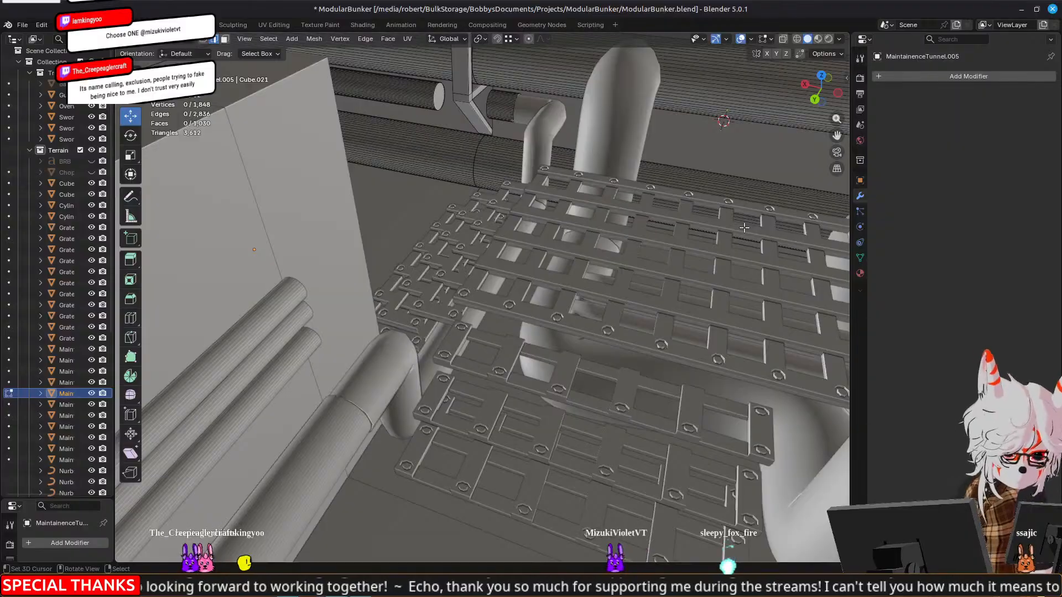
middle_click_drag(744, 228, 609, 310)
left_click(645, 351)
key("ctrl+l")
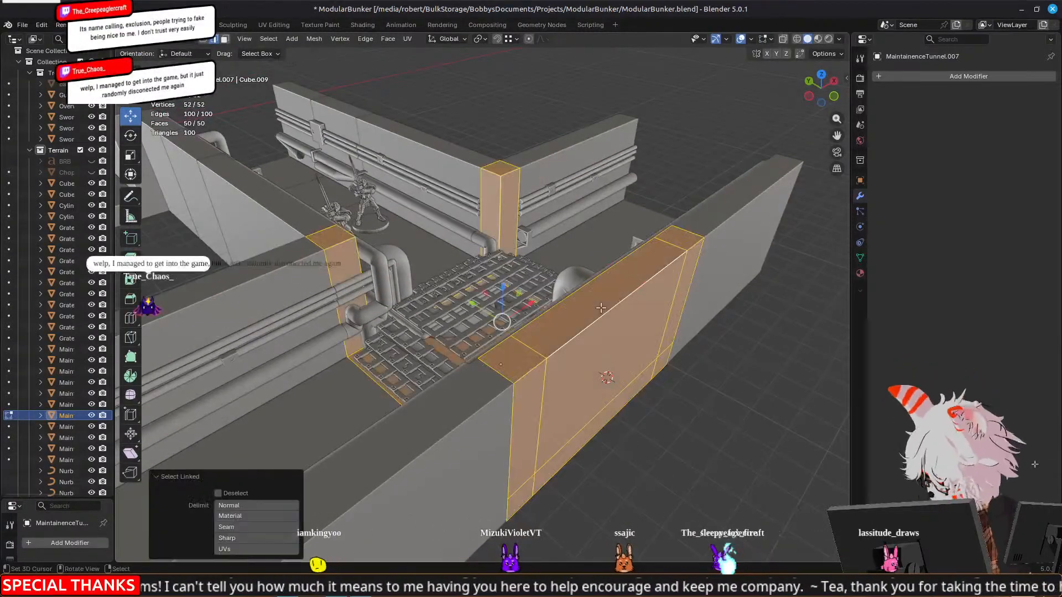
Set snapping to Increment, lower the selected walls and posts along Z below the bunker, and leave mesh editing
scroll(600, 308, "down", 5)
left_click(511, 40)
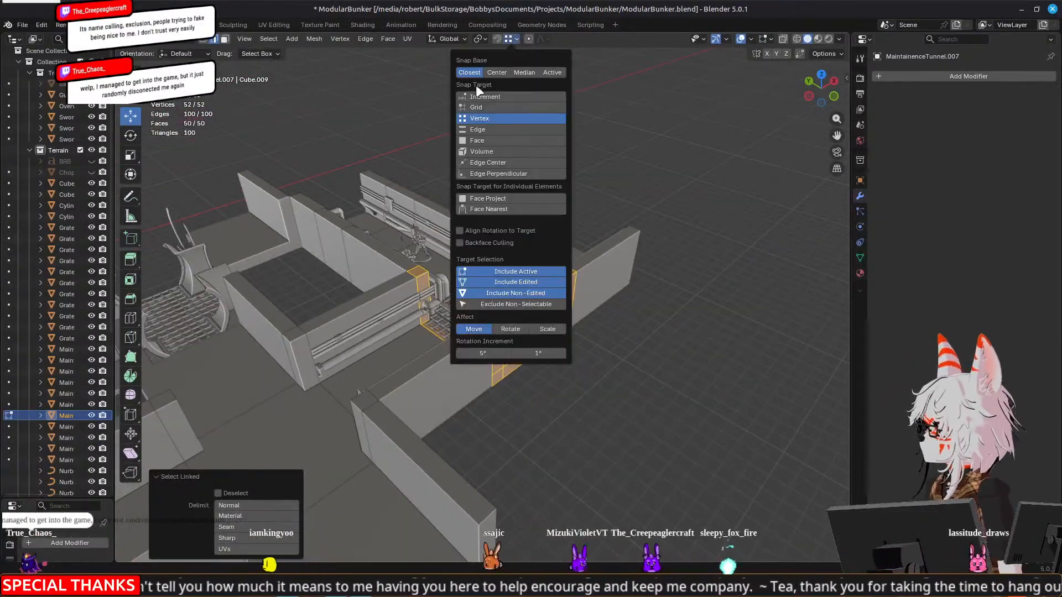
key("g")
key("z")
left_click_drag(497, 299, 491, 381)
scroll(490, 381, "up", 5)
key("Tab")
Select the three thin bent pipes running beneath the grates and open their curves together for editing
middle_click_drag(640, 374, 617, 347)
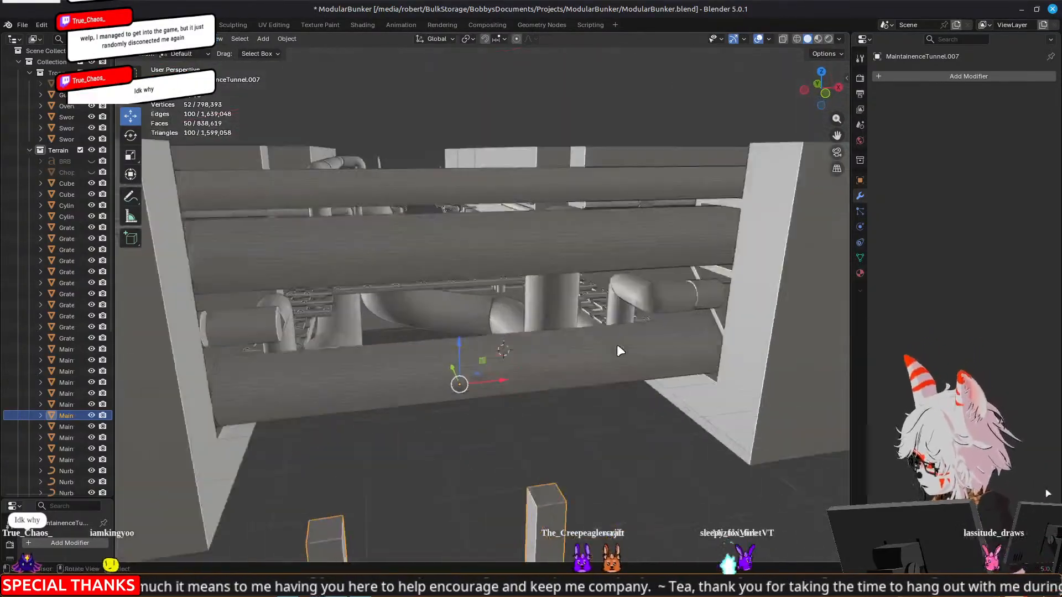
scroll(609, 340, "up", 5)
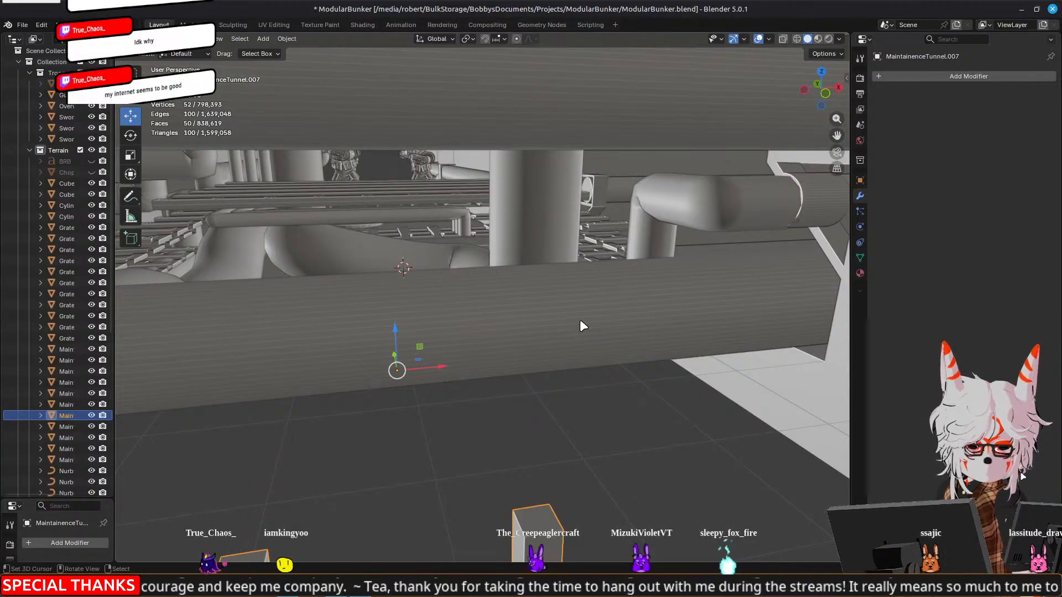
middle_click_drag(351, 301, 582, 309)
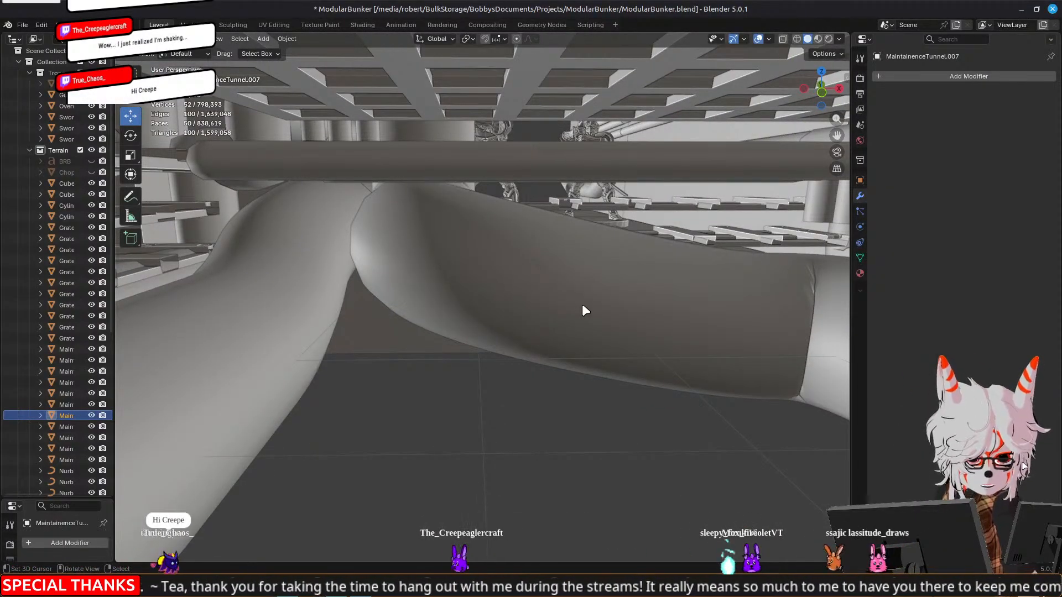
middle_click_drag(585, 311, 604, 292)
middle_click_drag(555, 303, 622, 325)
left_click(379, 160)
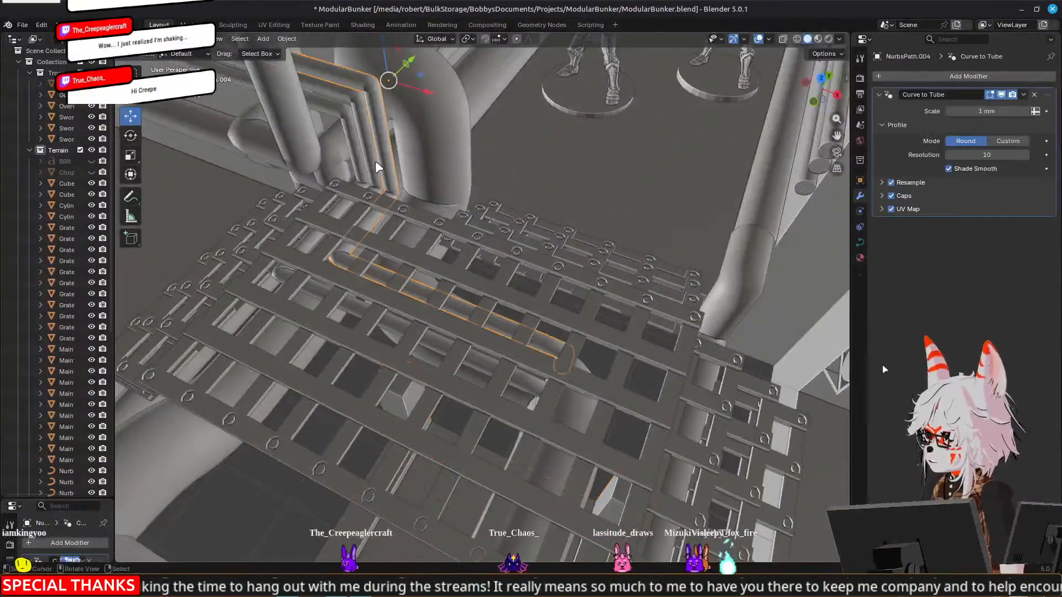
left_click(364, 159, "shift")
left_click(352, 160, "shift")
middle_click_drag(391, 235, 399, 250)
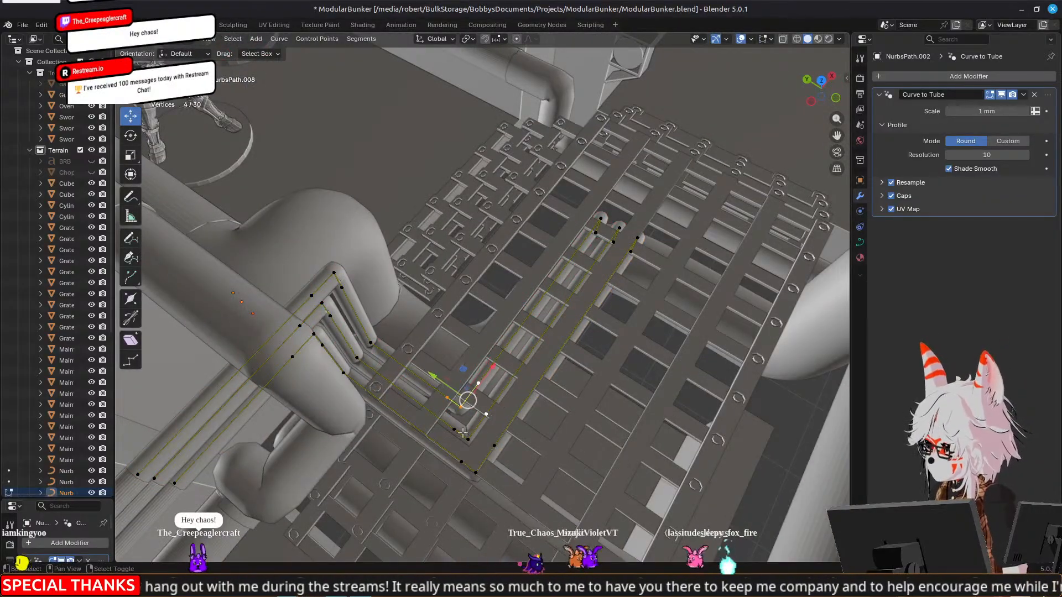
Select the fifteen corner and end points of the three pipes' long runs, shift them along Y, and leave curve editing
left_click(478, 473, "shift")
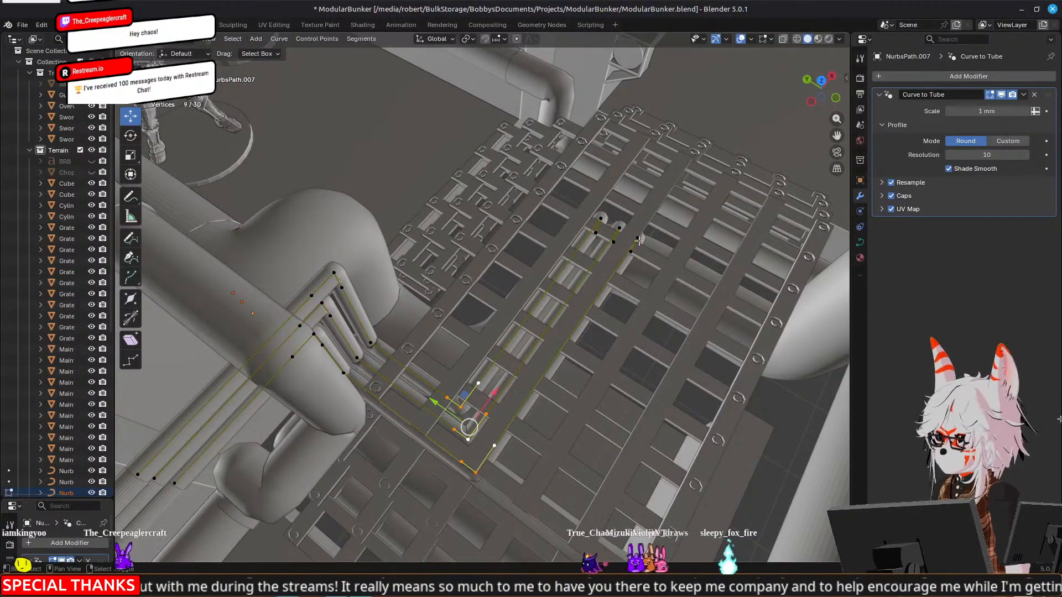
left_click(614, 242, "shift")
left_click(619, 228, "shift")
left_click(601, 219, "shift")
left_click(595, 233, "shift")
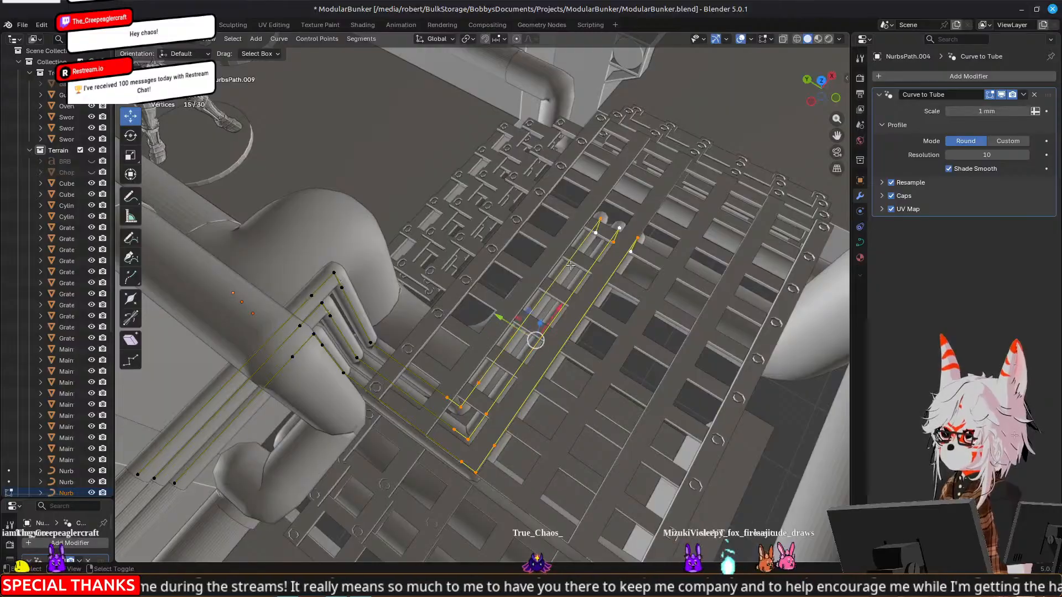
left_click_drag(501, 323, 482, 311)
middle_click_drag(482, 311, 599, 249)
scroll(599, 249, "up", 4)
middle_click_drag(776, 258, 521, 281)
key("Tab")
Duplicate the 2.5 mm pipe running beneath the grates' edge, shift the copy along X beside the original, and open it for editing
left_click(699, 336)
left_click(541, 295)
key("shift+d")
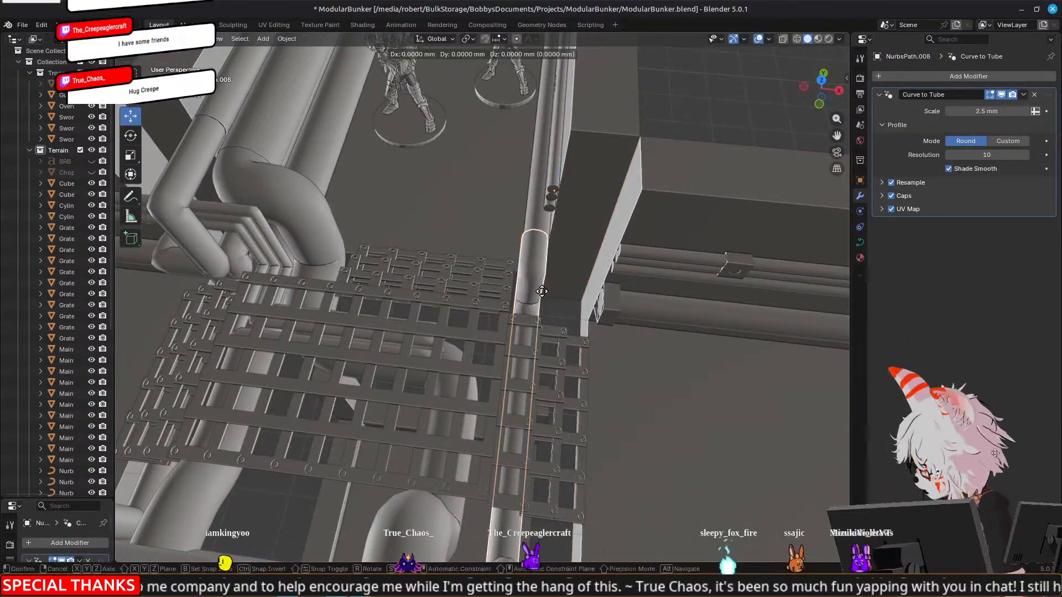
key("Escape")
left_click_drag(597, 193, 613, 195)
middle_click_drag(613, 195, 541, 328)
middle_click_drag(475, 326, 533, 319)
key("Tab")
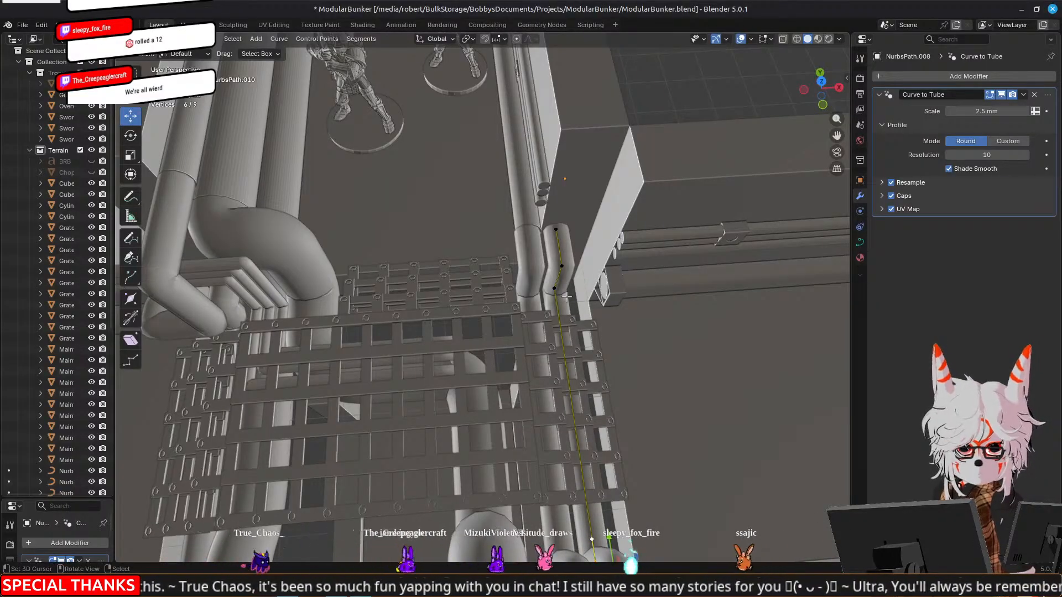
Swing the copied pipe's upper end point toward the adjoining wall's pipe bracket, shifting it along Y and 7.3158 mm along X
middle_click_drag(630, 263, 484, 240, "shift")
middle_click_drag(343, 238, 441, 214)
scroll(443, 242, "up", 3)
left_click(427, 264, "shift")
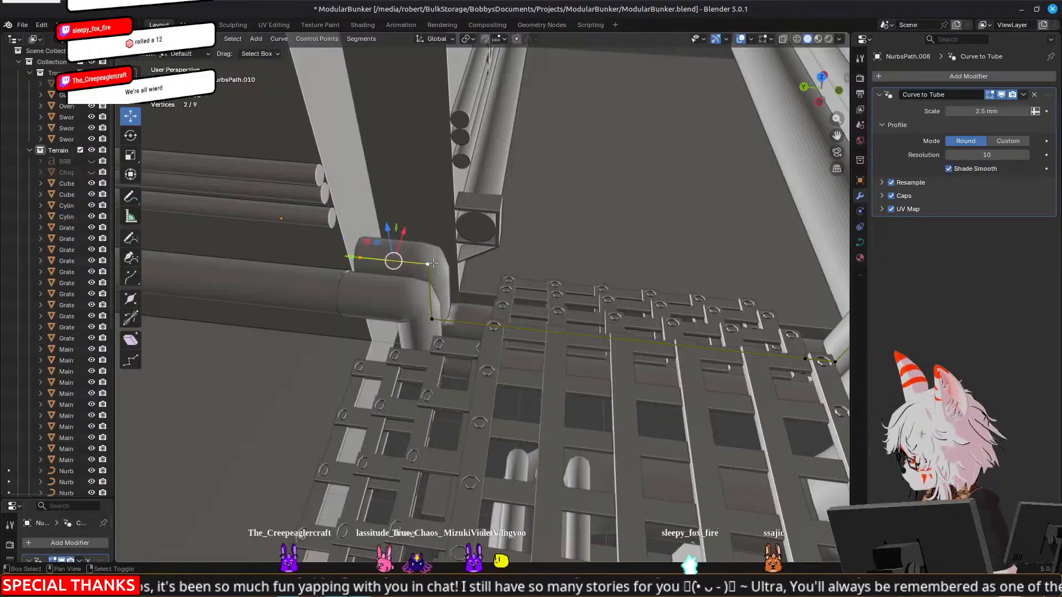
left_click_drag(366, 276, 399, 282)
left_click(394, 261)
middle_click_drag(394, 262, 392, 268)
left_click_drag(349, 264, 419, 275)
left_click_drag(471, 247, 481, 201)
middle_click_drag(461, 236, 454, 257)
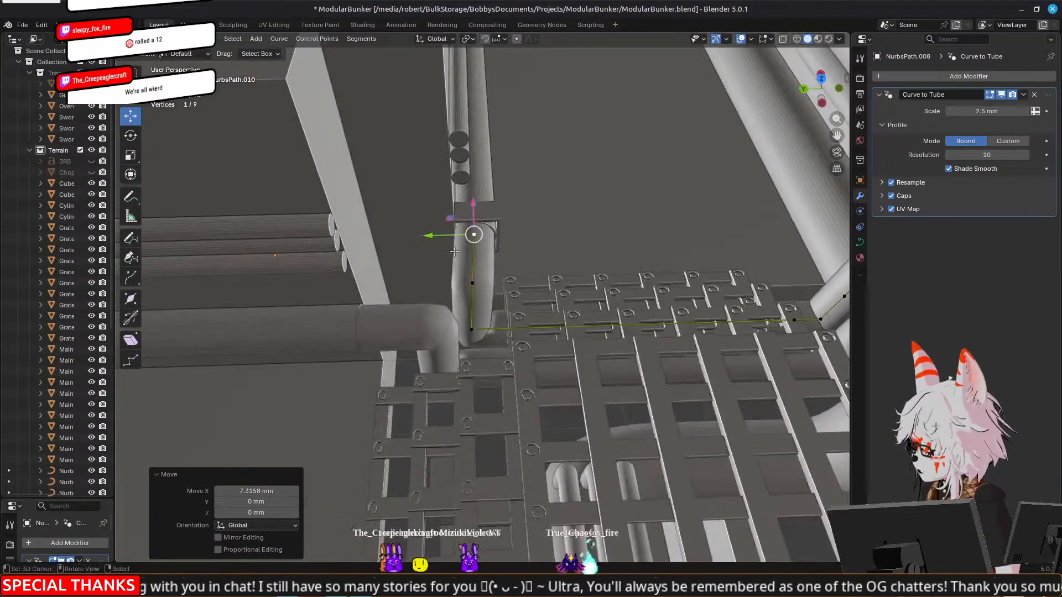
Set snapping to Vertex and align the copied pipe's end point with its bend point, moving it 0.3618 mm along Y
left_click_drag(430, 233, 456, 270, "ctrl")
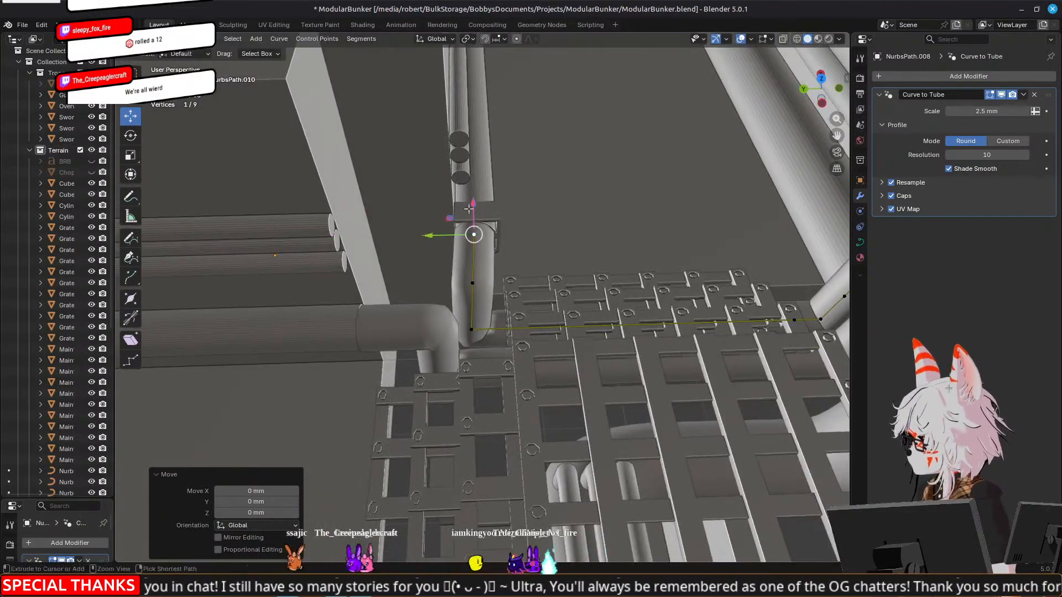
left_click(502, 39)
left_click(467, 118)
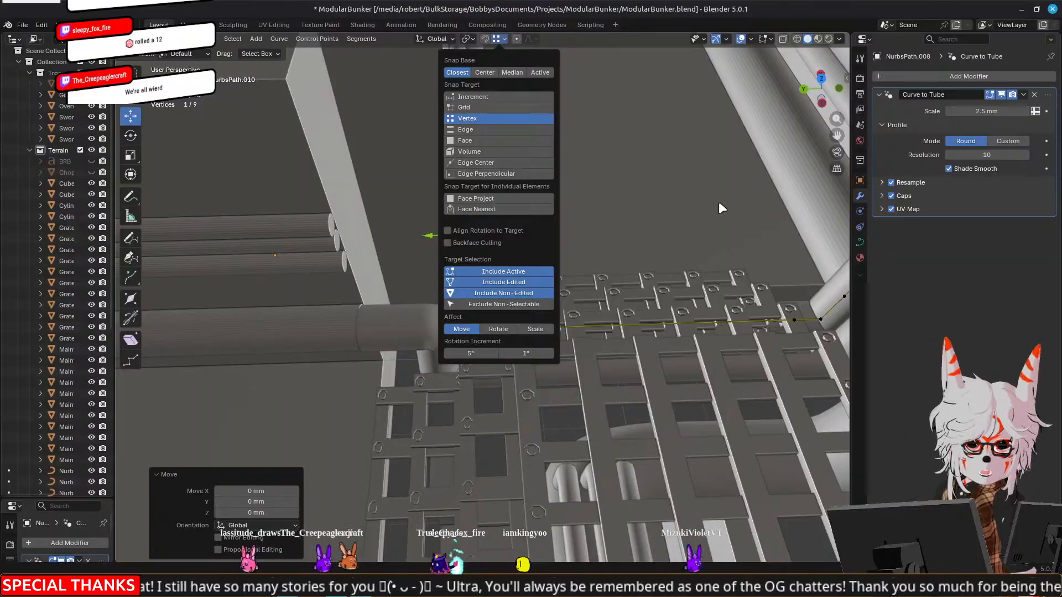
scroll(675, 166, "up", 4)
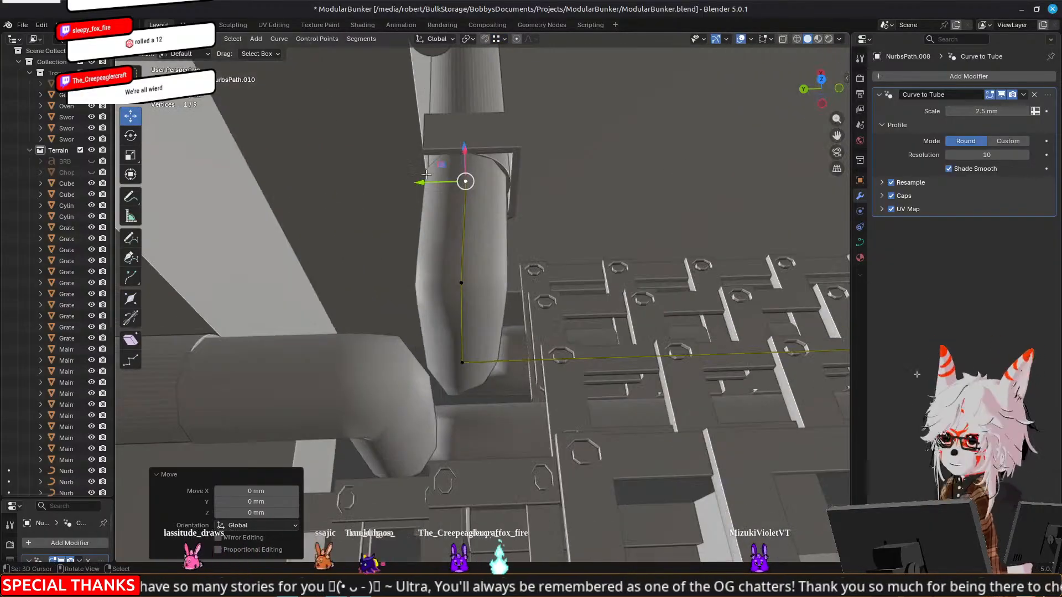
left_click_drag(428, 192, 460, 283, "ctrl")
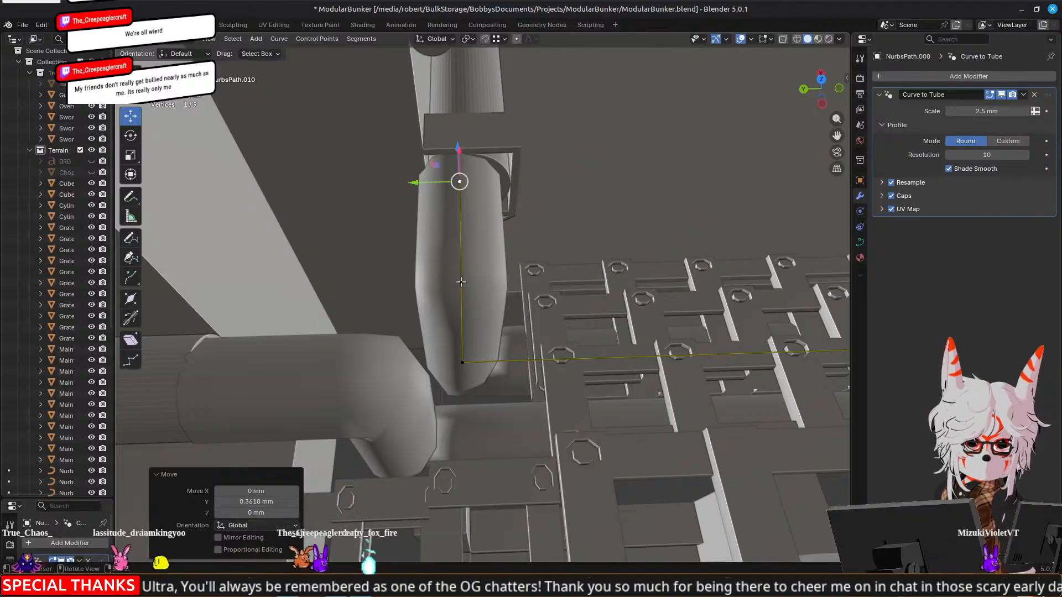
middle_click_drag(505, 268, 554, 275)
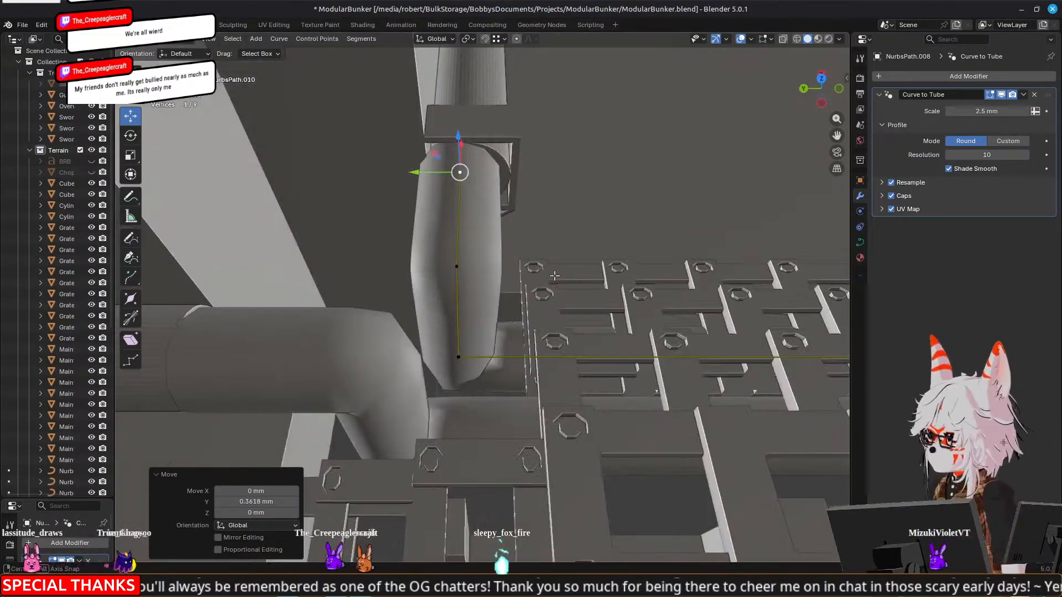
Select the end, bend and foot points of the copied pipe's turned end and shift them together along Y
left_click(456, 266)
left_click(458, 356, "shift")
left_click(460, 173, "shift")
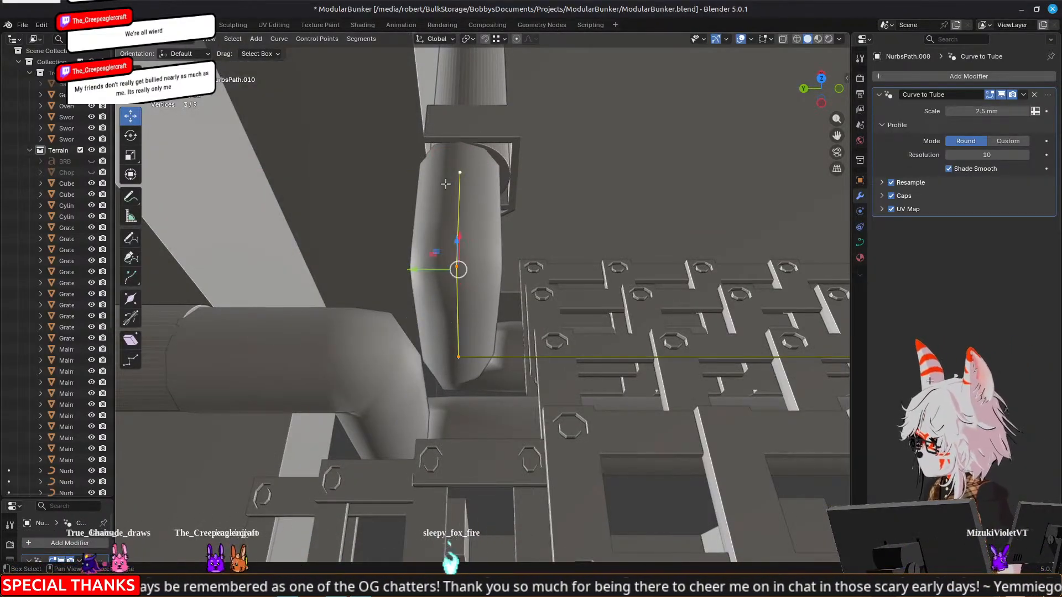
left_click_drag(413, 264, 431, 270)
Select the two upper points of the copied pipe's turned end, lower them 0.077945 mm along Z, and leave curve editing
middle_click_drag(430, 270, 525, 189)
left_click(470, 135)
left_click(388, 138, "shift")
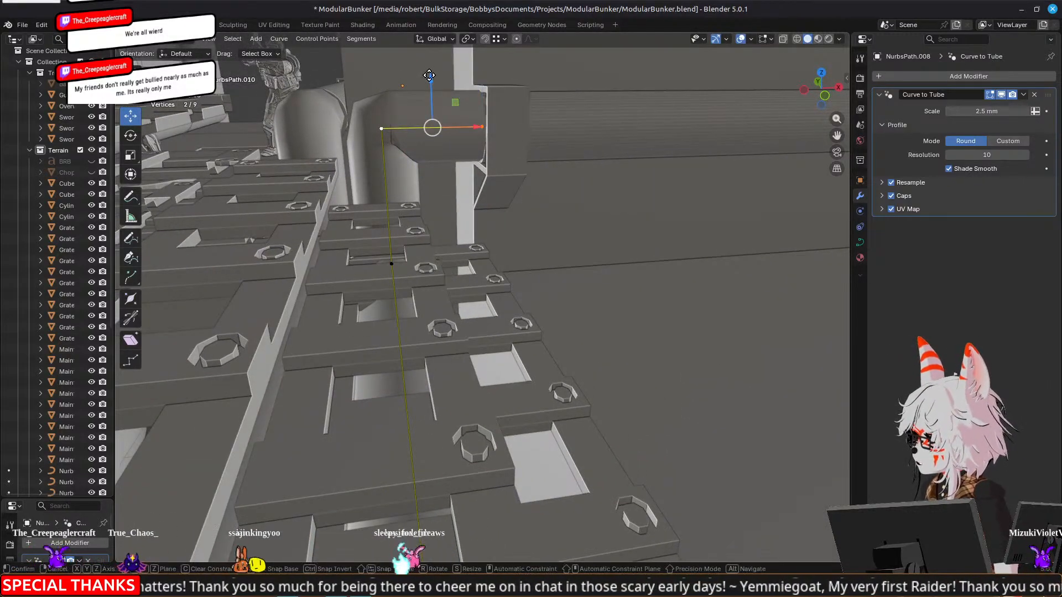
key("z")
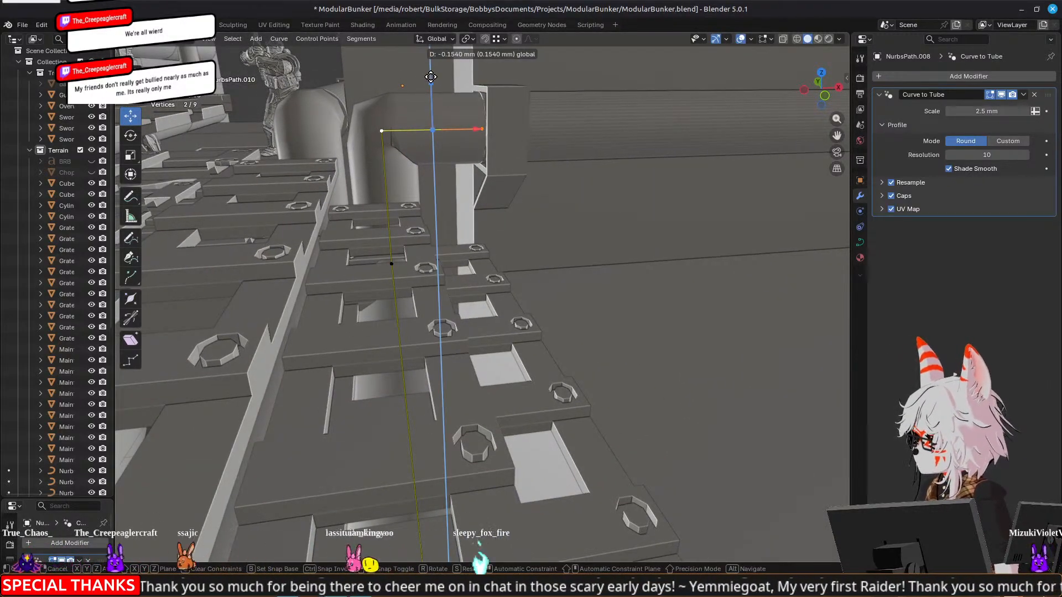
left_click(462, 93)
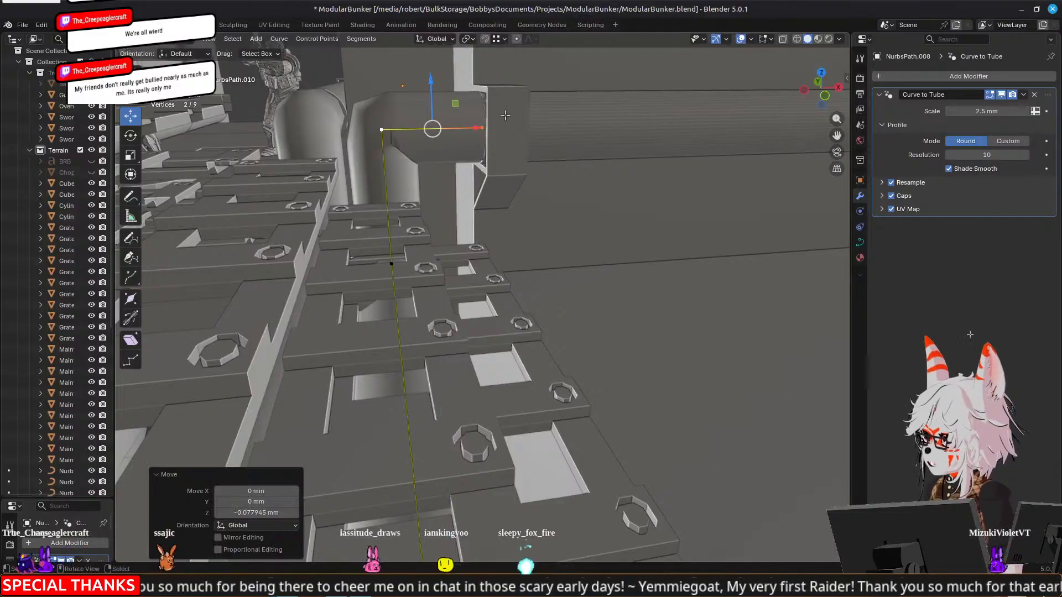
scroll(661, 238, "down", 5)
middle_click_drag(635, 234, 586, 244)
key("Tab")
scroll(505, 270, "down", 5)
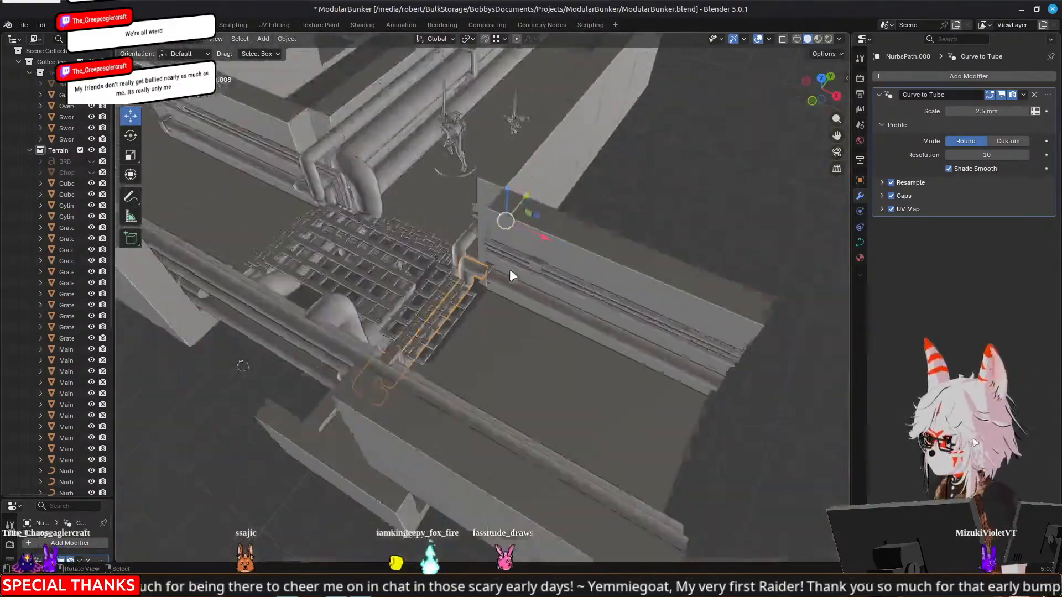
Select the thick copied pipe running beneath the grated junction and open its curve for point editing
scroll(483, 234, "up", 3)
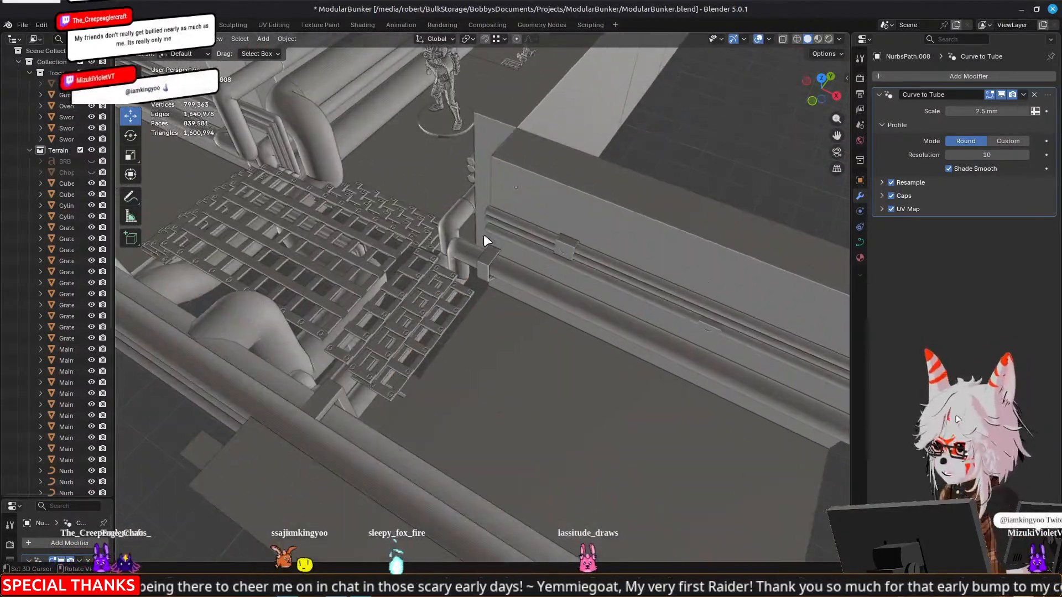
middle_click_drag(344, 227, 396, 231, "shift")
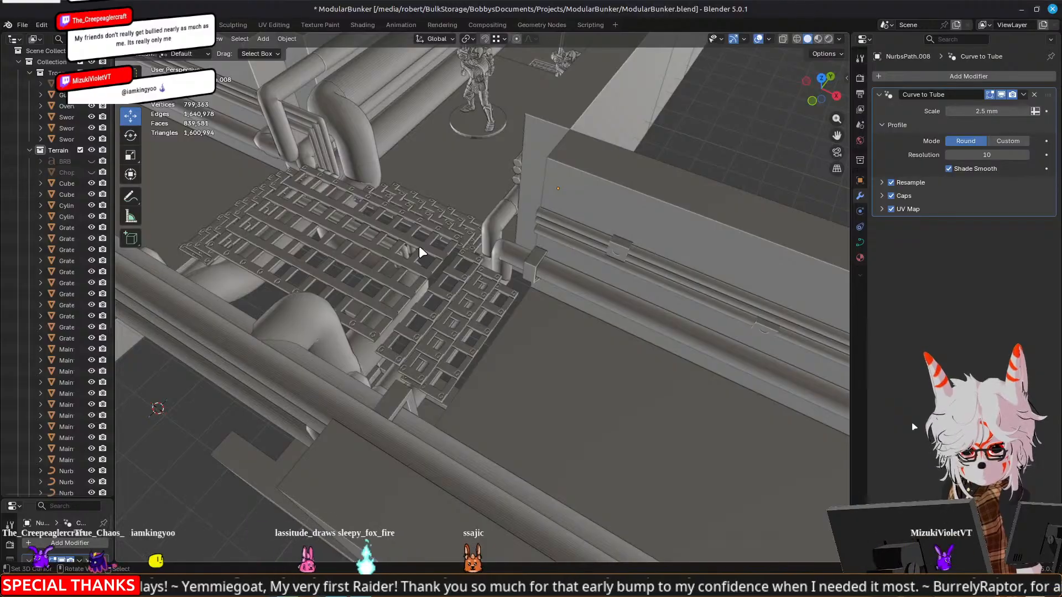
middle_click_drag(506, 308, 487, 315)
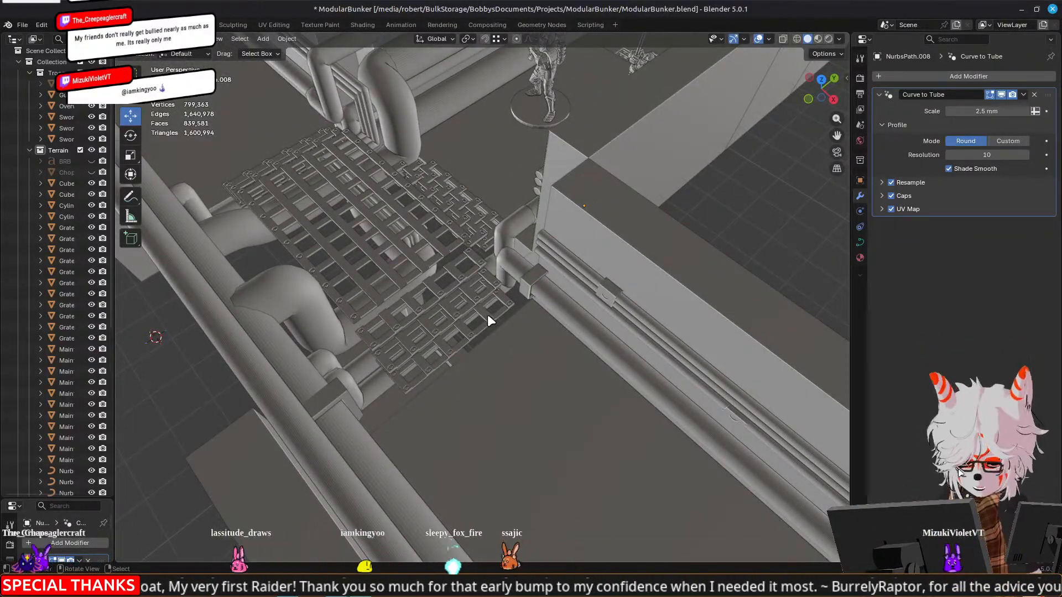
scroll(488, 315, "up", 4)
left_click(523, 234)
middle_click_drag(480, 267, 426, 220)
scroll(426, 220, "down", 3)
middle_click_drag(230, 280, 292, 289, "shift")
middle_click_drag(411, 233, 481, 298)
key("Tab")
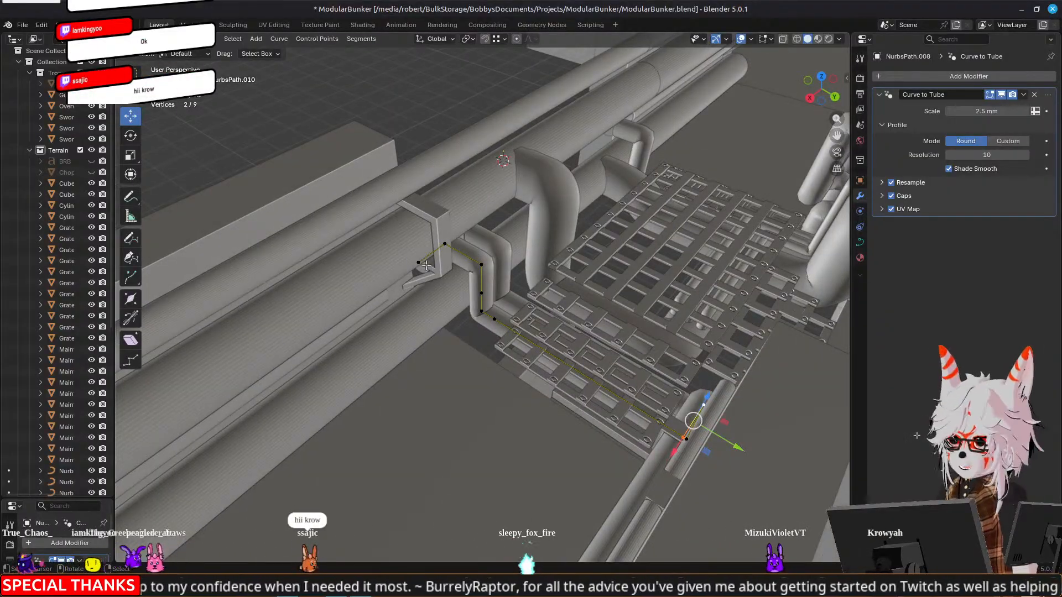
Delete the six points forming the pipe's far bends and lower run, keeping the bend at the bracketed wall corner
middle_click_drag(470, 319, 730, 262)
key("x")
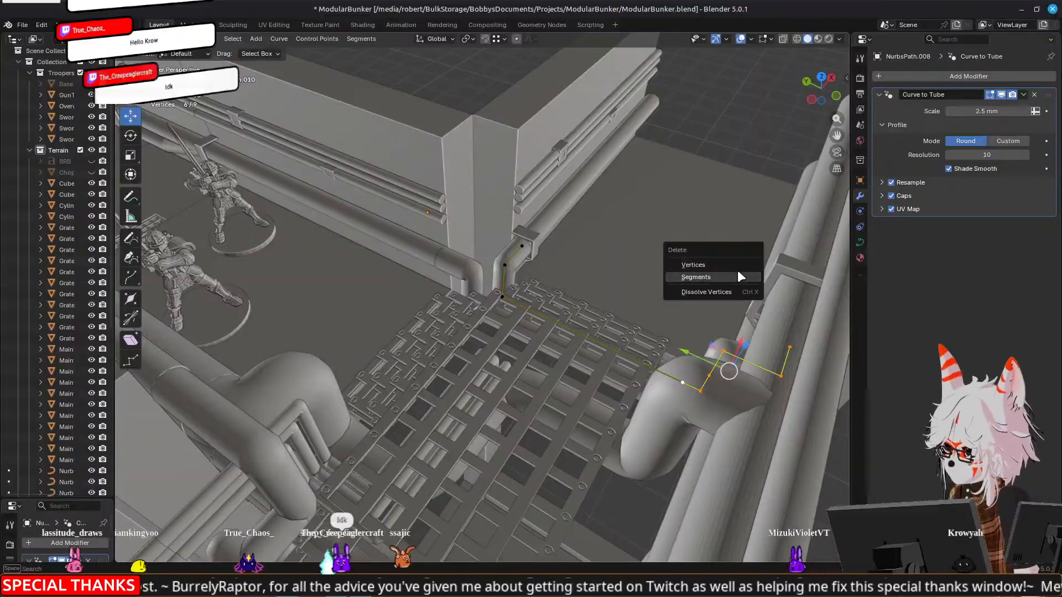
left_click(714, 265)
Extrude the remaining bend's foot point 22.512 mm along negative X, under the grate
scroll(622, 243, "up", 2)
middle_click_drag(623, 243, 527, 275)
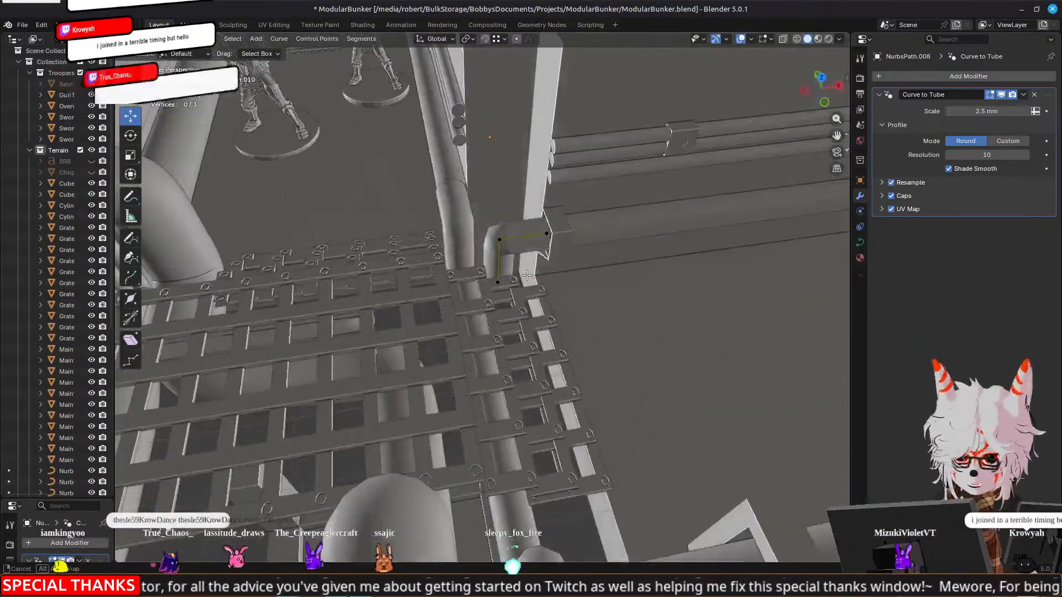
left_click(500, 283)
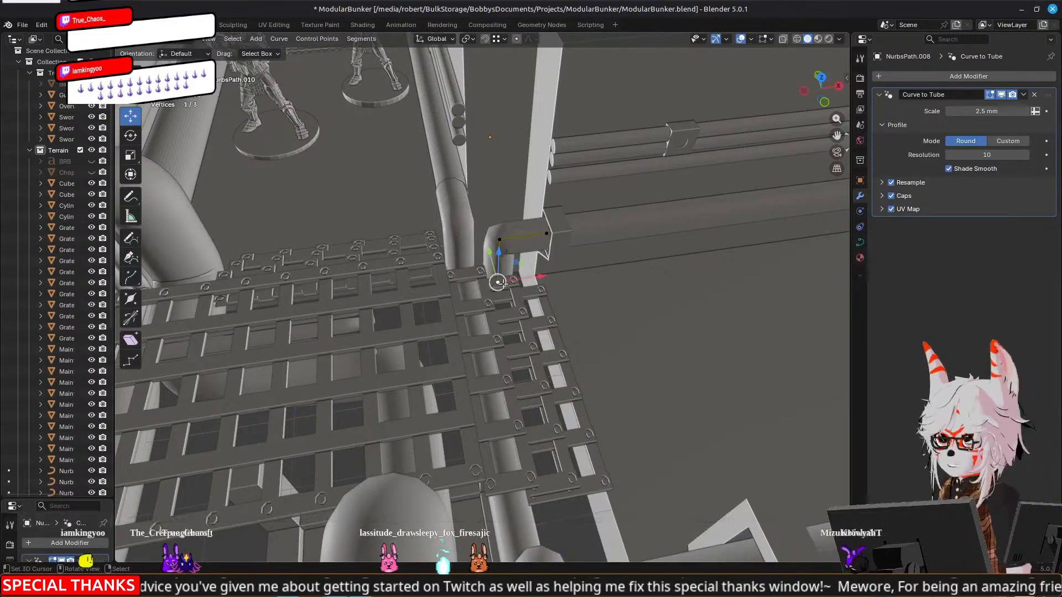
middle_click_drag(500, 282, 504, 237)
scroll(506, 239, "up", 4)
left_click_drag(614, 342, 625, 279)
middle_click_drag(476, 297, 526, 327)
key("e")
key("x")
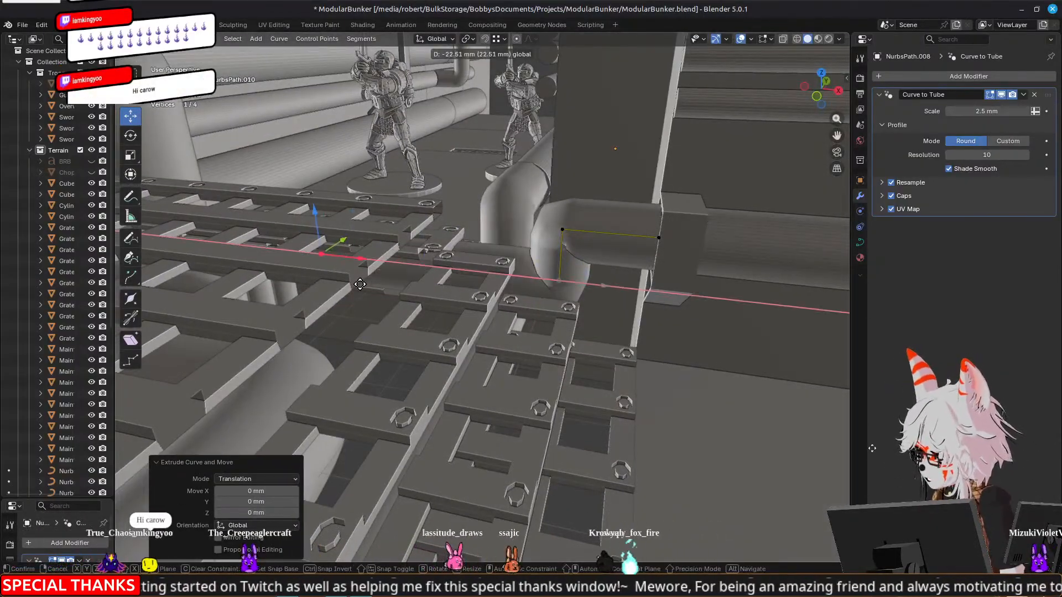
left_click(360, 285)
Examine the extruded pipe run from above, the side and the wider bunker to judge its route under the grates
middle_click_drag(360, 284, 595, 277)
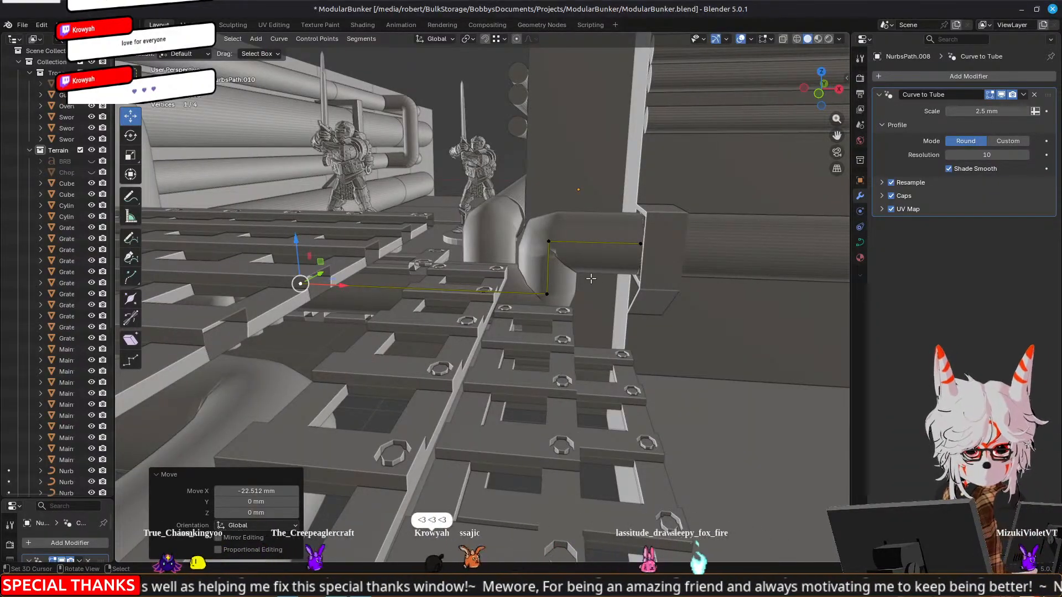
middle_click_drag(590, 279, 378, 296)
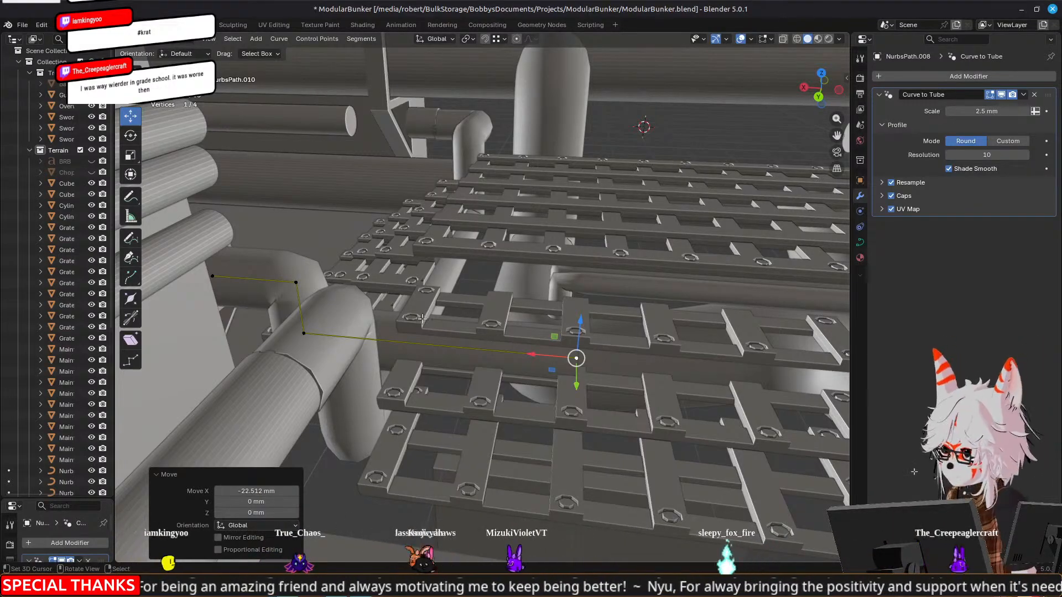
scroll(422, 316, "down", 4)
middle_click_drag(584, 332, 627, 234)
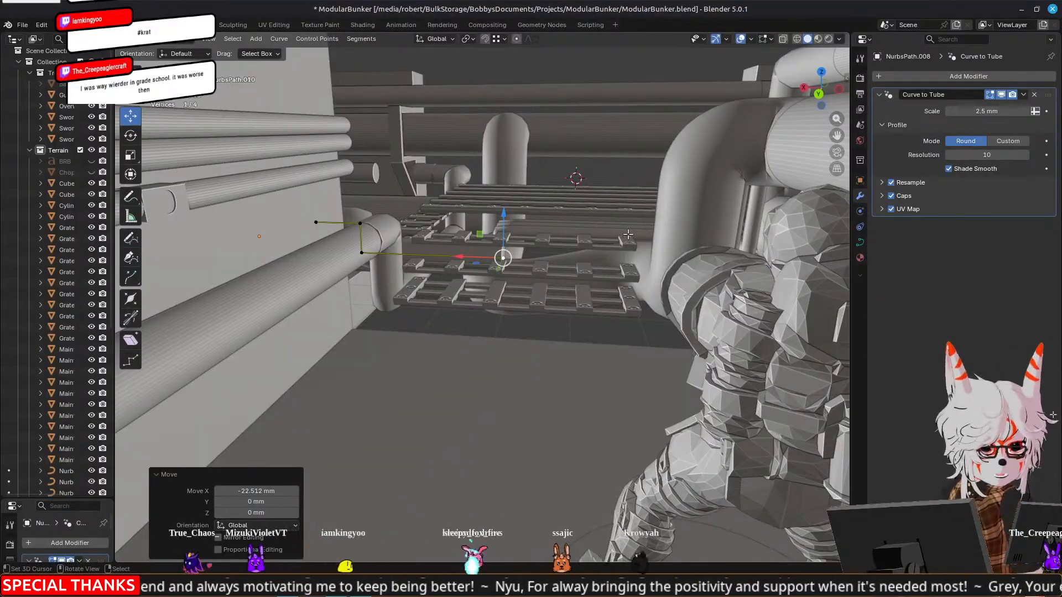
middle_click_drag(644, 224, 524, 289)
middle_click_drag(474, 284, 561, 272)
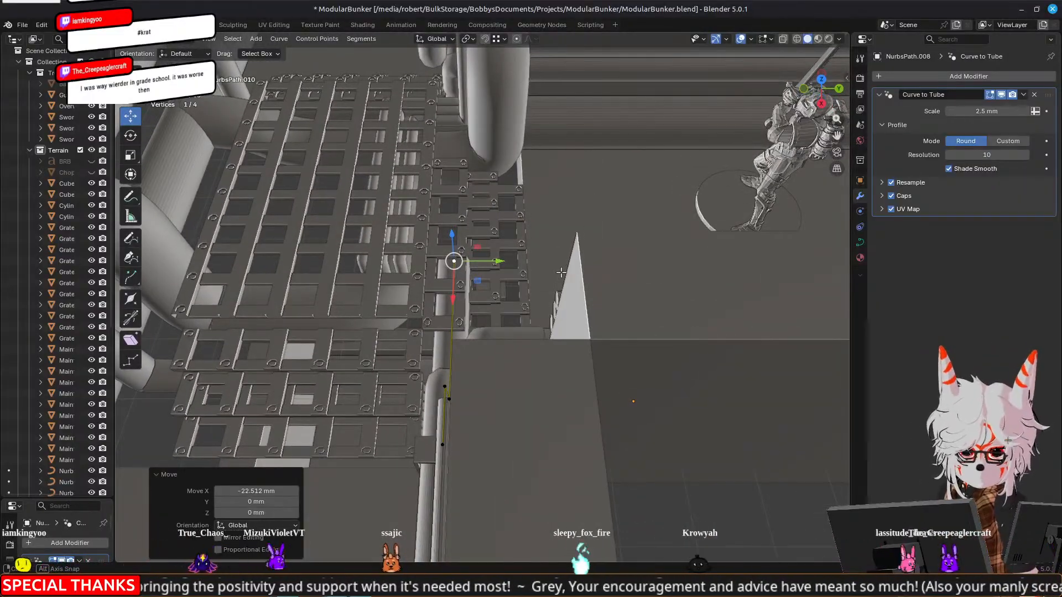
middle_click_drag(560, 272, 558, 300)
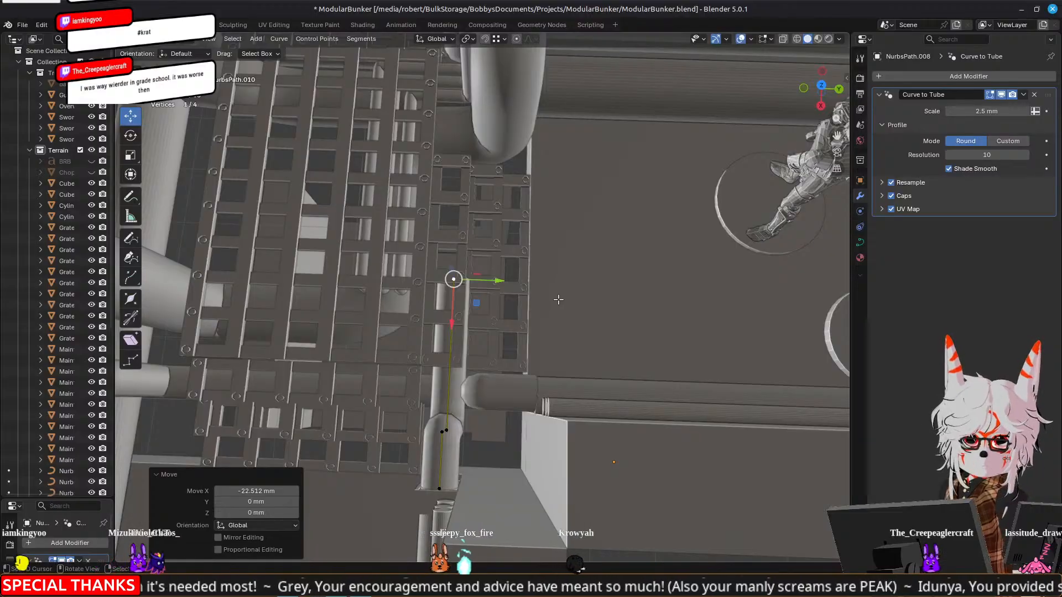
middle_click_drag(597, 304, 461, 268)
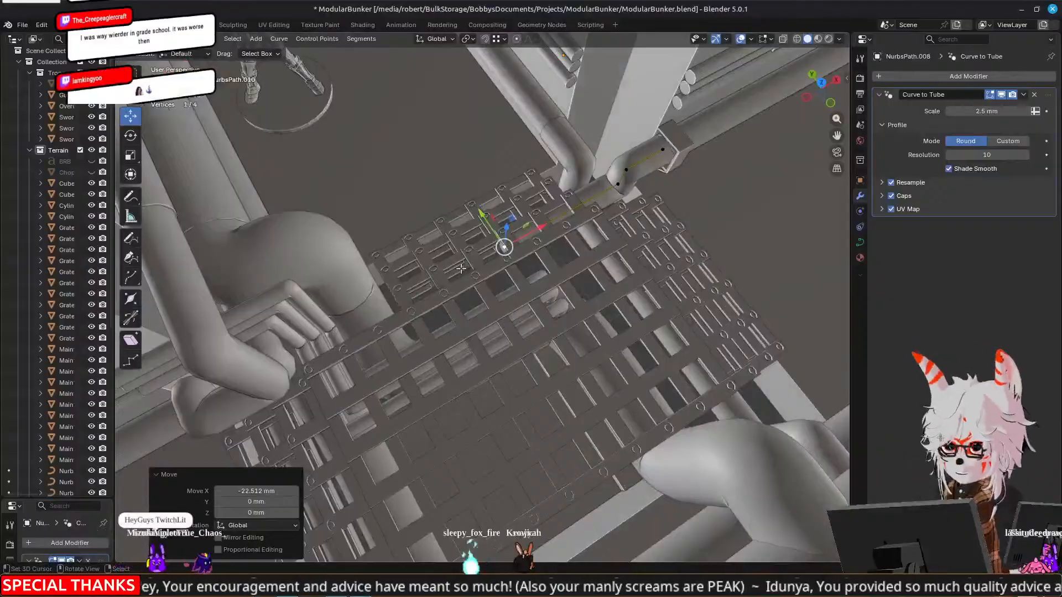
scroll(461, 268, "up", 5)
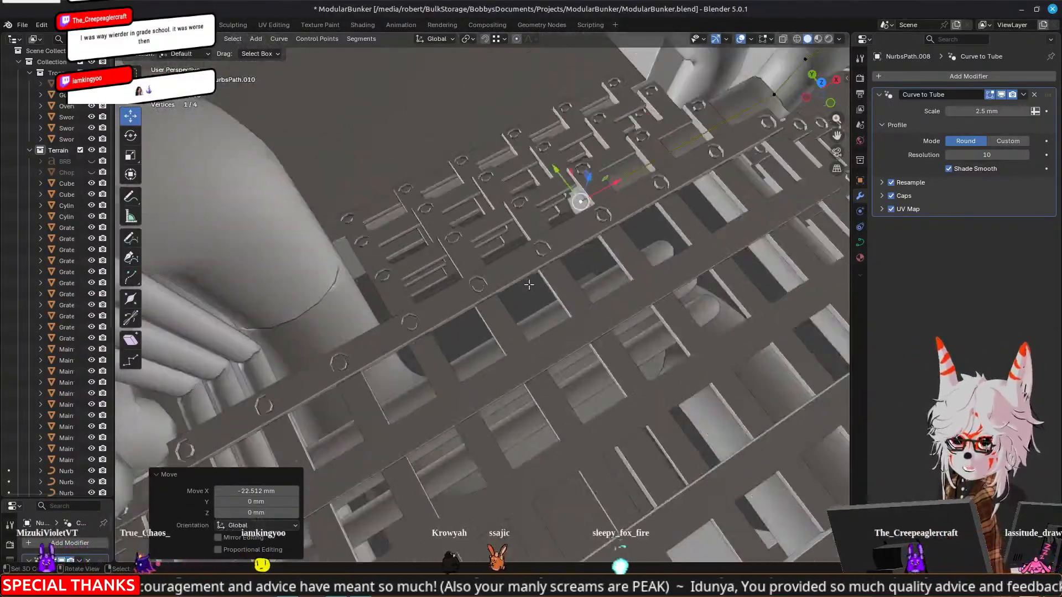
middle_click_drag(529, 285, 592, 302)
scroll(652, 296, "up", 2)
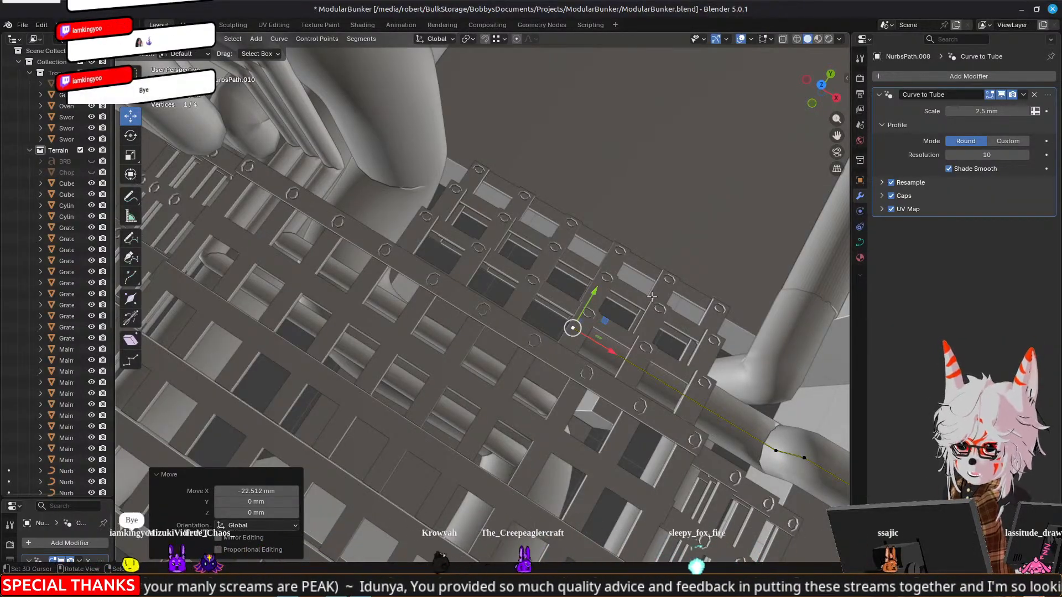
scroll(652, 297, "down", 4)
middle_click_drag(661, 278, 532, 286)
scroll(562, 272, "down", 6)
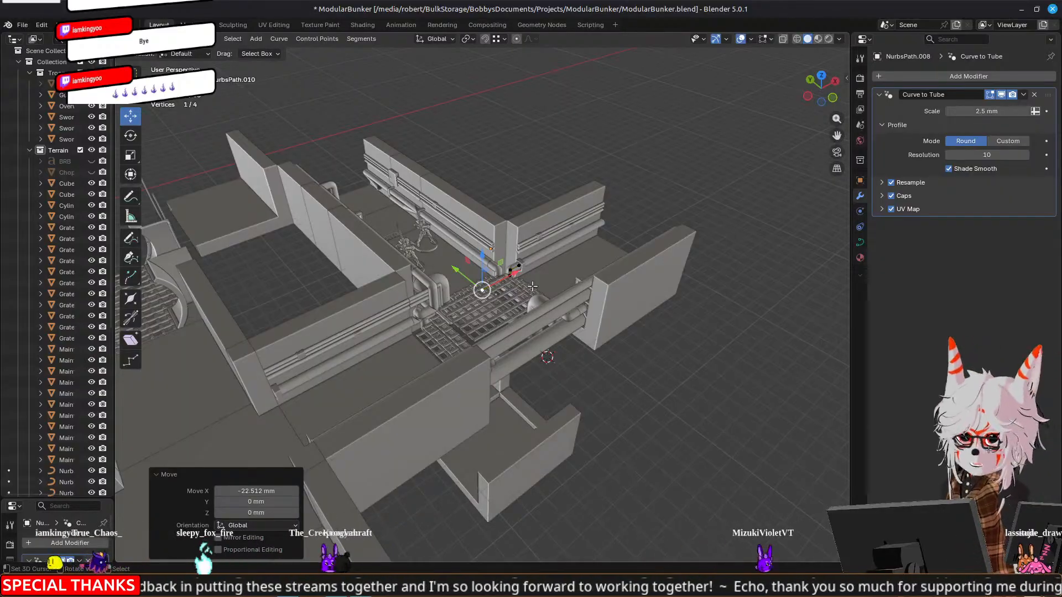
scroll(532, 287, "up", 6)
middle_click_drag(532, 286, 608, 246)
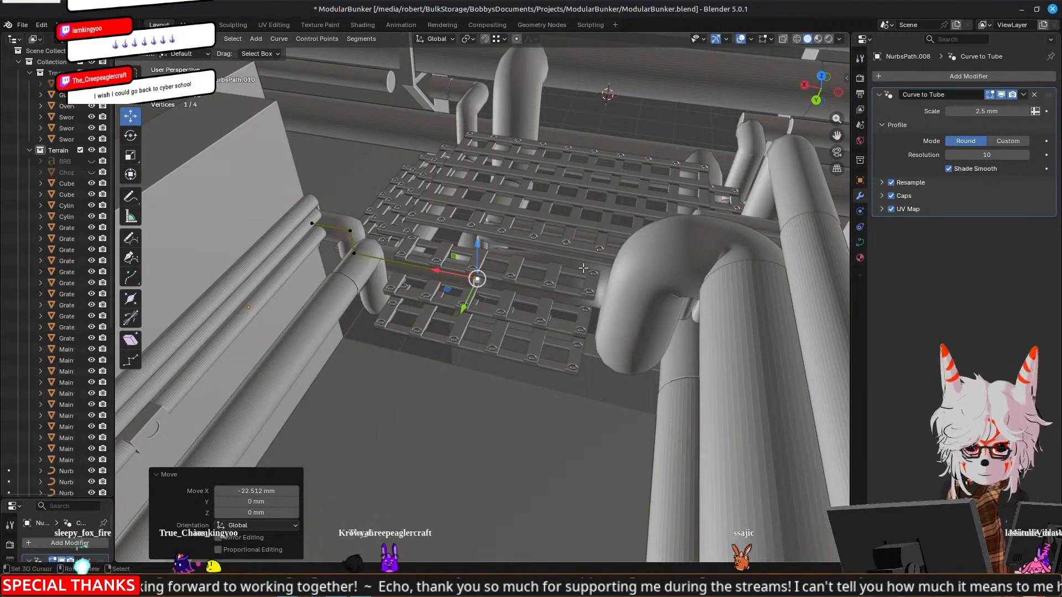
Select the foot and end points of the extruded run and lower them about 0.58 mm along Z
middle_click_drag(544, 237, 521, 283)
scroll(521, 283, "up", 2)
left_click(658, 299)
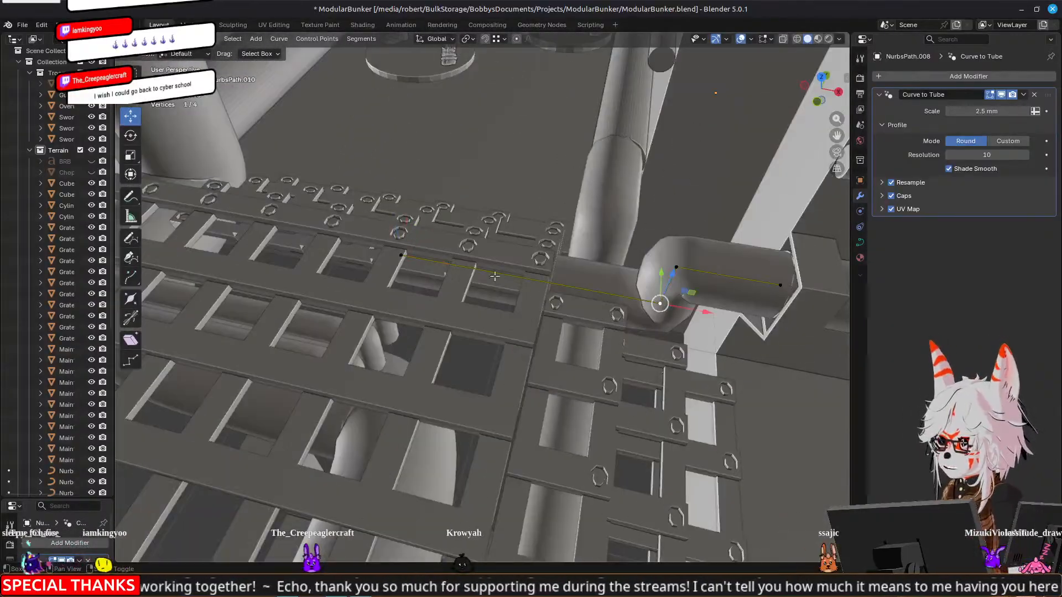
left_click(408, 259, "shift")
middle_click_drag(419, 280, 630, 298)
key("g")
key("z")
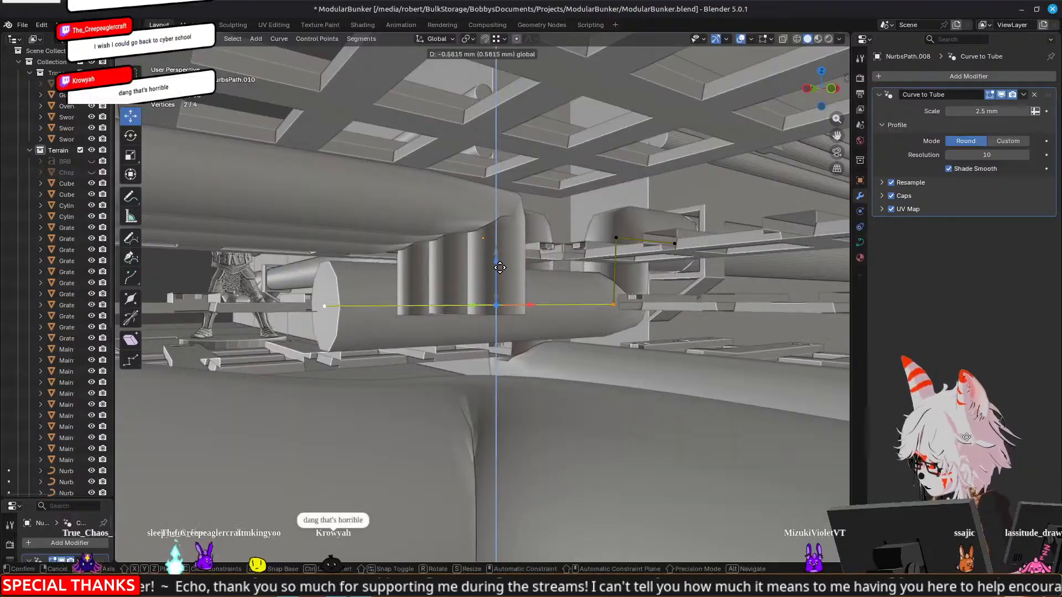
left_click(500, 269)
Select the run's foot and end points and adjust them along Y by -0.18051 mm and 0.18001 mm
middle_click_drag(562, 299, 538, 266, "shift")
left_click(392, 272)
middle_click_drag(321, 243, 684, 312)
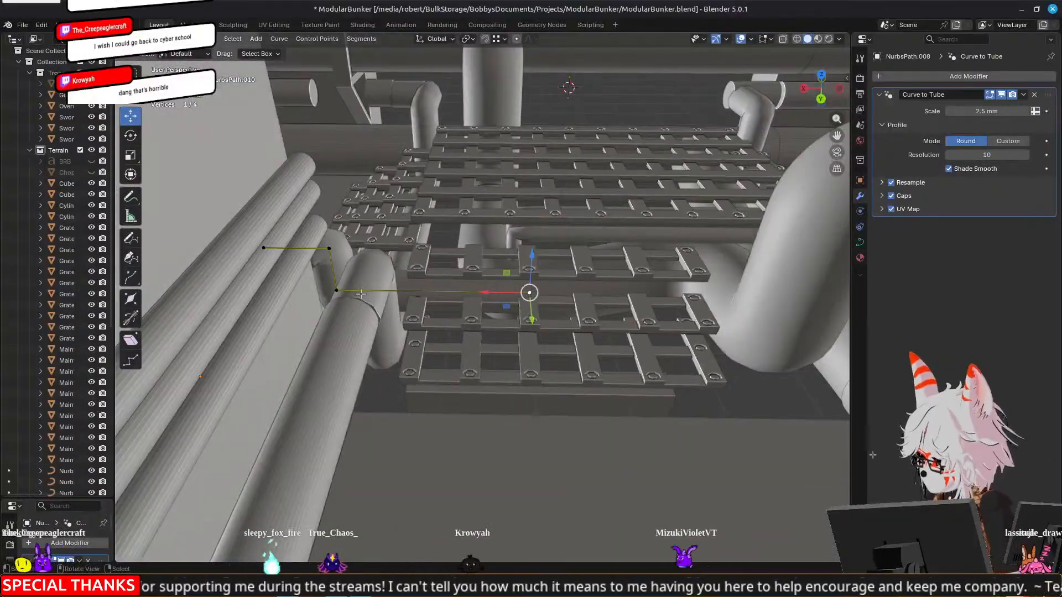
middle_click_drag(466, 310, 246, 357)
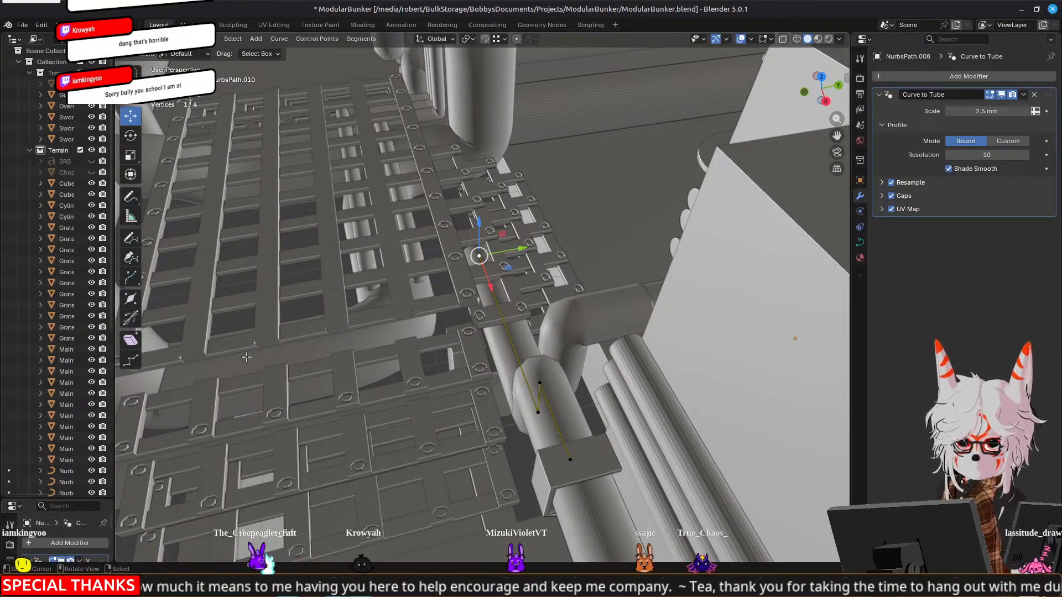
middle_click_drag(246, 357, 579, 374)
left_click(614, 362, "shift")
left_click_drag(548, 317, 524, 332)
middle_click_drag(564, 352, 504, 308)
key("g")
key("y")
left_click(526, 284)
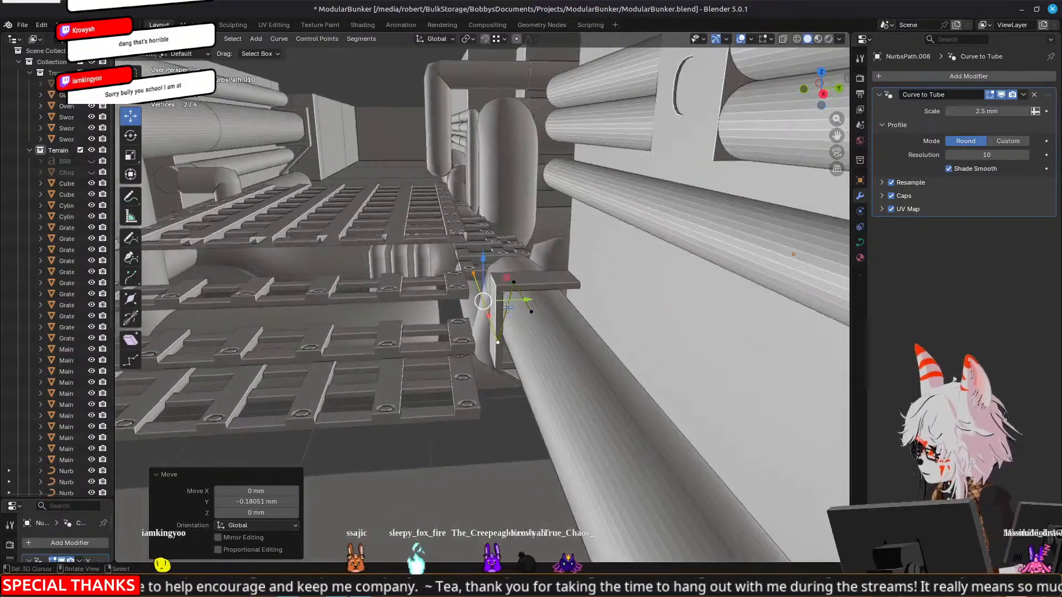
left_click_drag(529, 301, 531, 299)
Select only the run's end point and shift it along X by 5.702 mm and a further 2.6062 mm
middle_click_drag(414, 289, 825, 327)
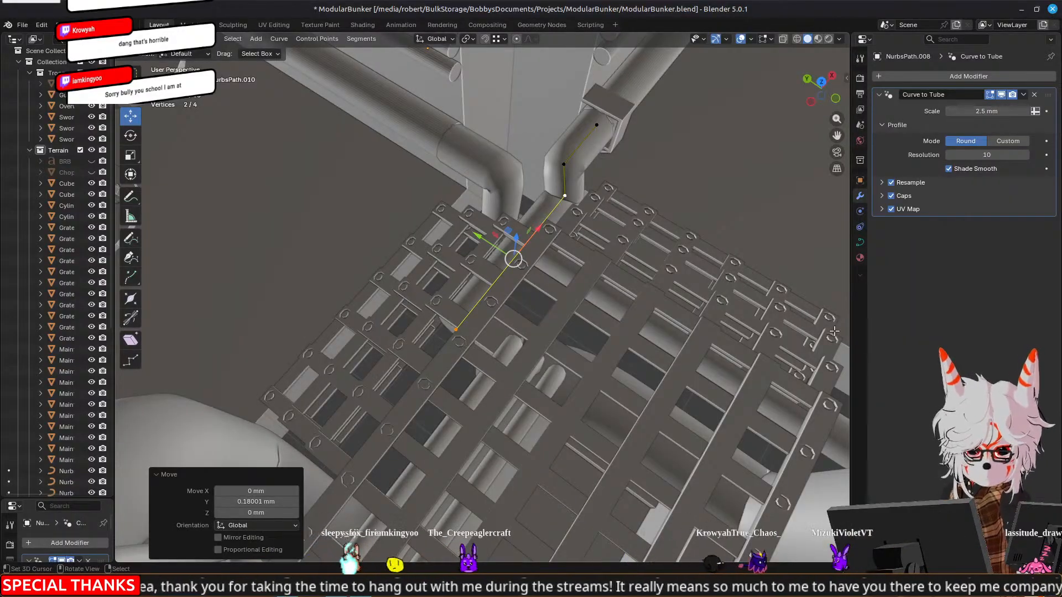
middle_click_drag(834, 331, 639, 312)
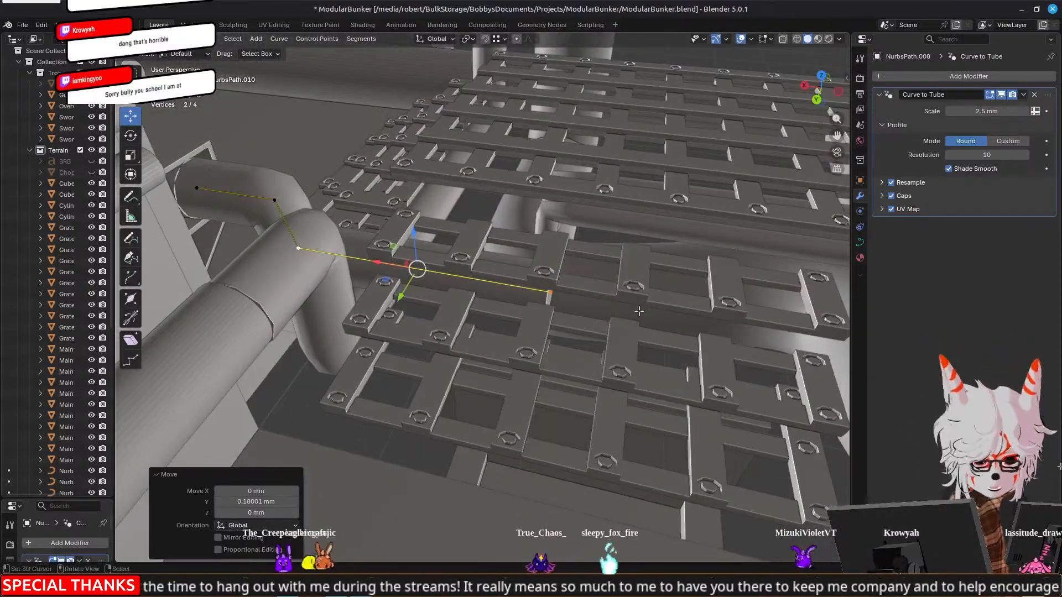
middle_click_drag(674, 280, 426, 303)
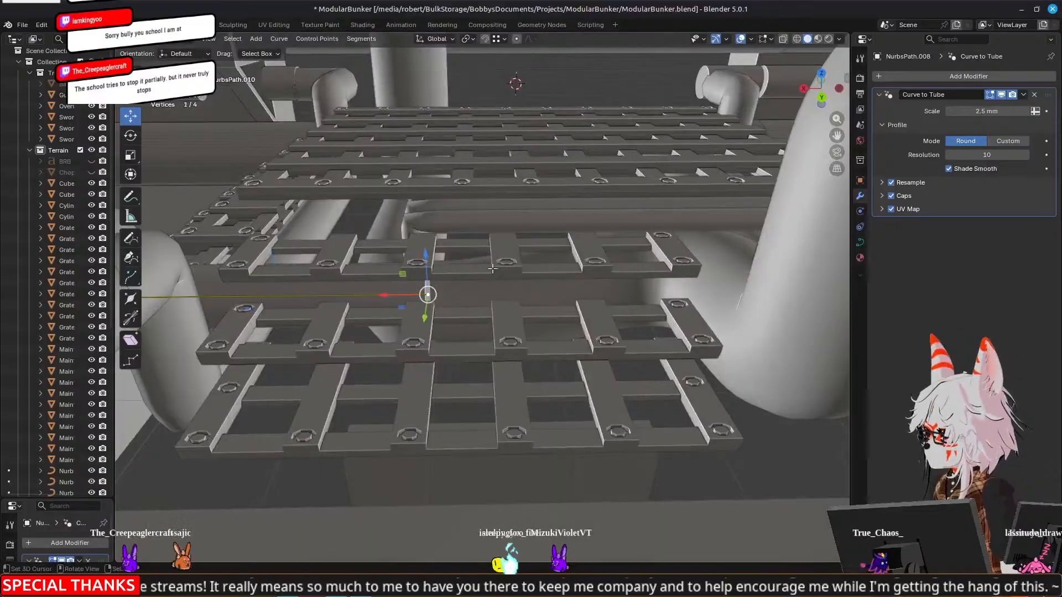
middle_click_drag(495, 256, 374, 183)
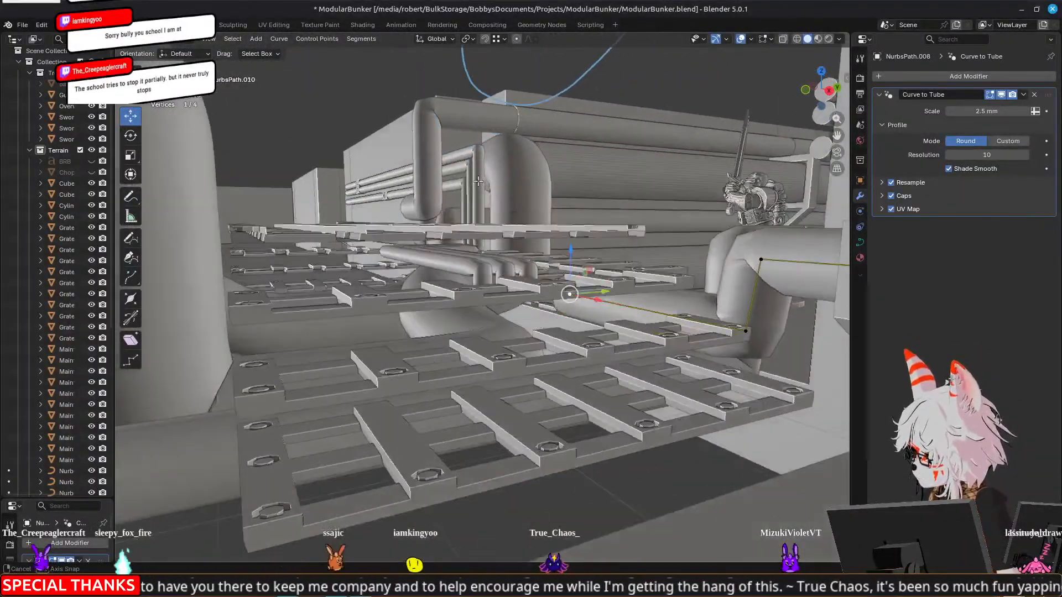
middle_click_drag(477, 181, 628, 259)
left_click_drag(607, 404, 566, 420)
middle_click_drag(448, 312, 550, 343)
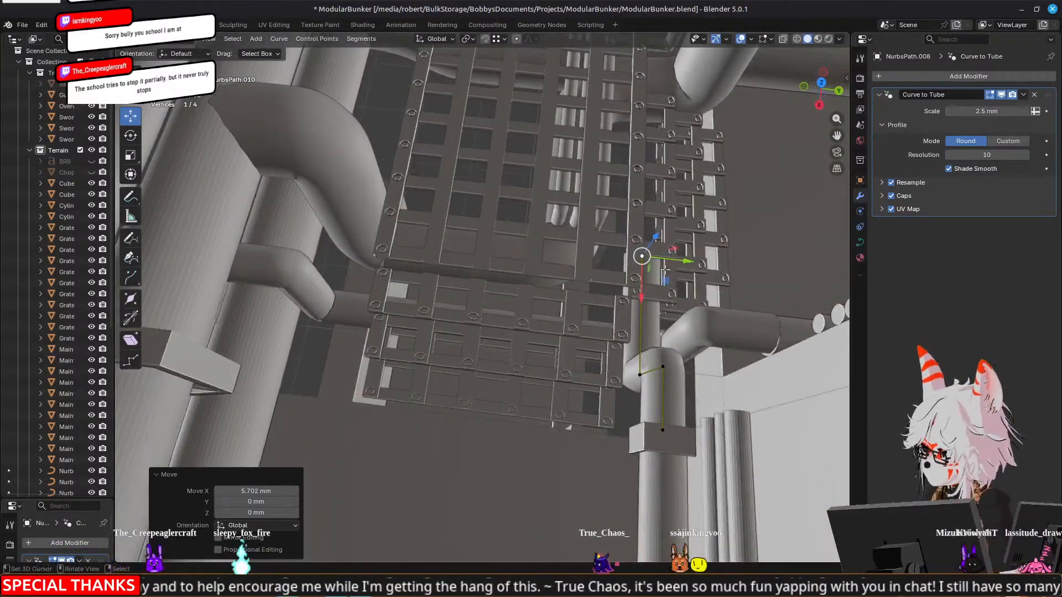
left_click_drag(643, 317, 643, 326)
Extrude the run's end point 27.676 mm along negative Y to form a perpendicular leg beneath the grate
middle_click_drag(559, 327, 552, 225)
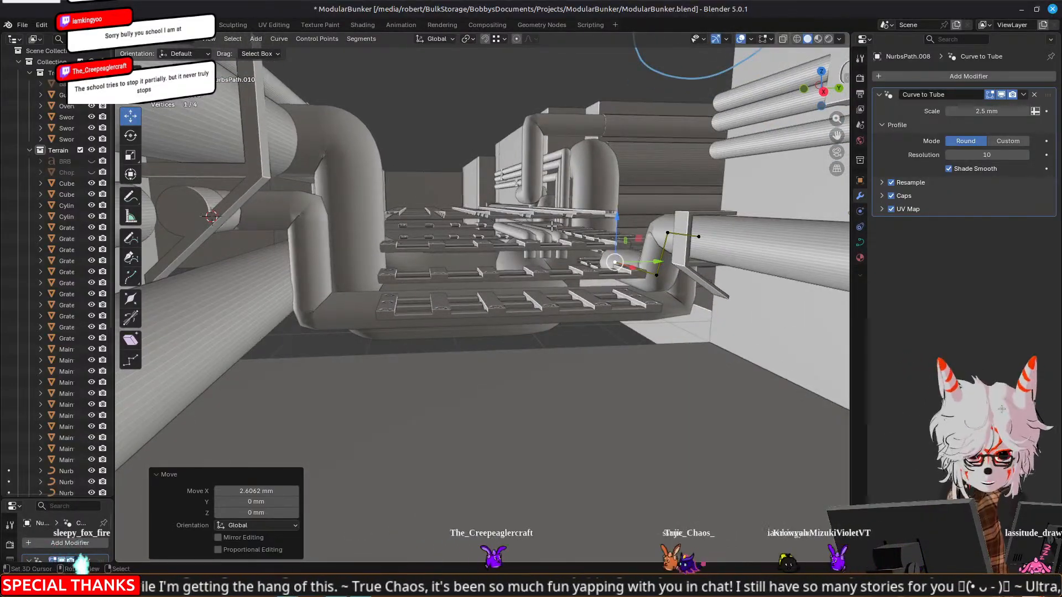
middle_click_drag(508, 190, 505, 240)
key("e")
right_click(505, 240)
left_click_drag(675, 239, 534, 181)
middle_click_drag(534, 180, 626, 216)
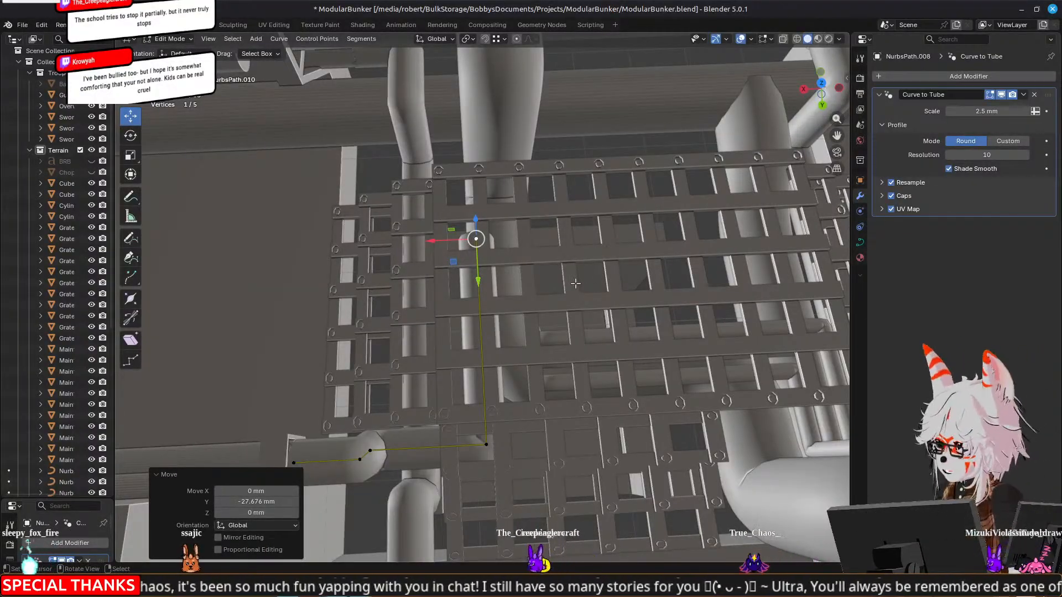
Select both points of the perpendicular leg and shift them along X by about -3.26 mm and then 0.29022 mm
left_click(478, 443, "shift")
key("g")
key("x")
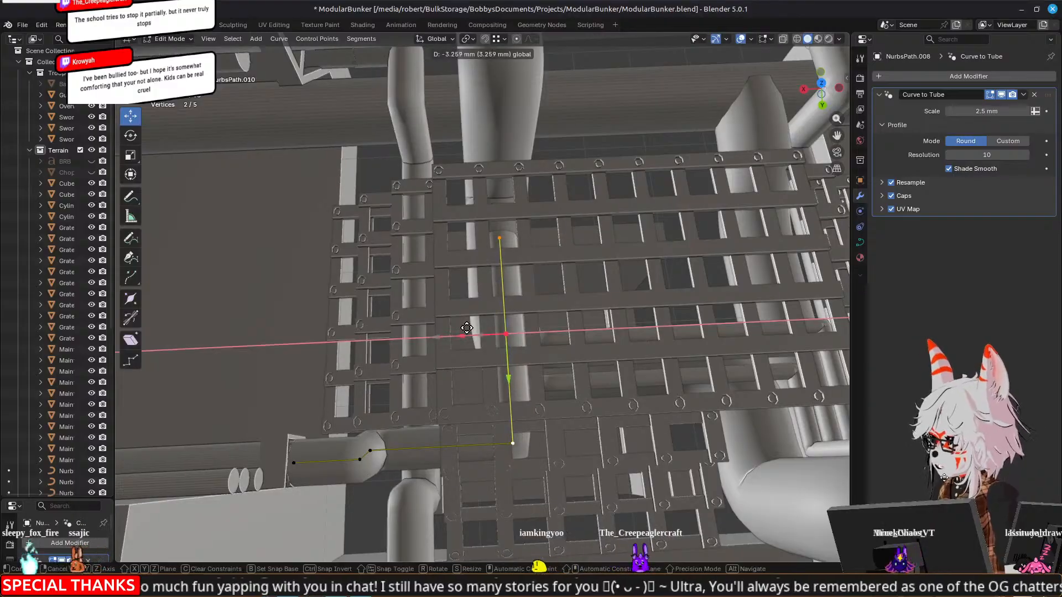
left_click(466, 327)
key("g")
key("x")
left_click(462, 336)
Select the leg's far end point and extrude it a further 3.3385 mm along negative Y
mouse_move(462, 336)
middle_mouse_down()
mouse_move(517, 315)
mouse_move(463, 316)
middle_mouse_up()
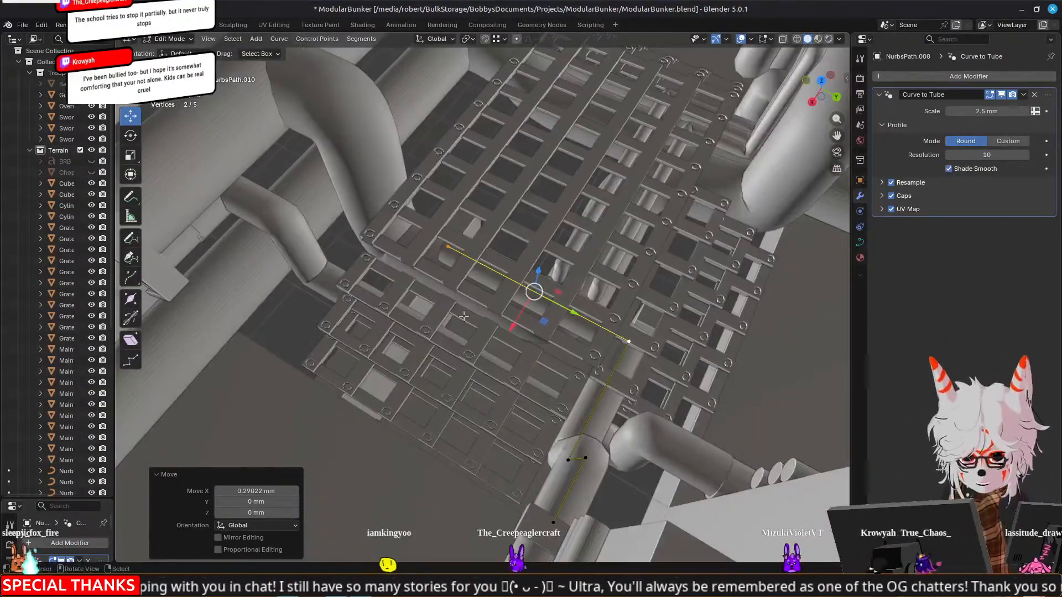
left_click(446, 245)
middle_click_drag(446, 245, 597, 264)
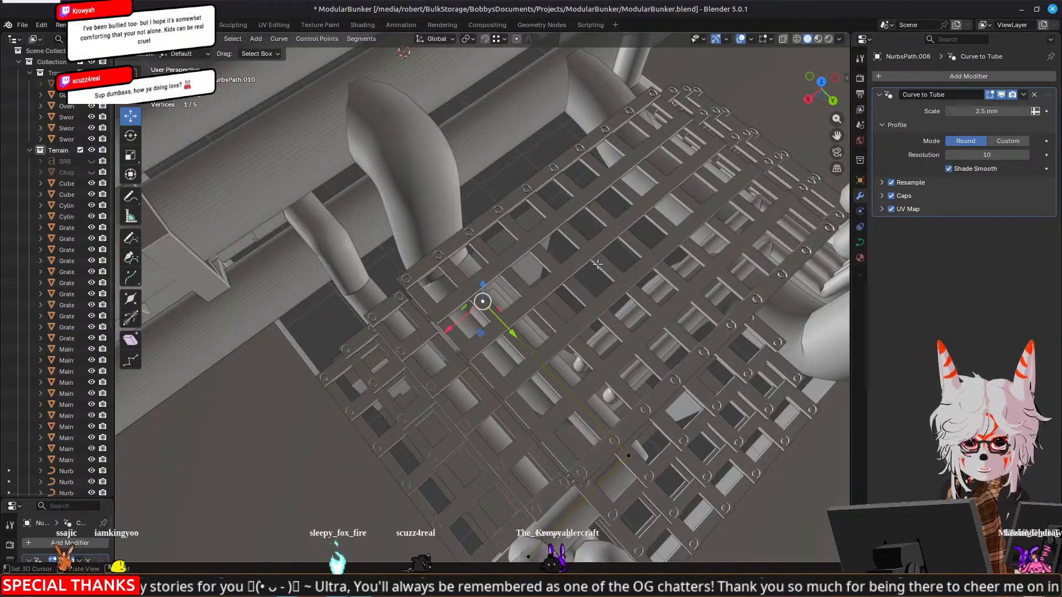
middle_click_drag(598, 322, 619, 337)
middle_click_drag(571, 270, 574, 283, "shift")
key("e")
right_click(557, 305)
left_click_drag(529, 339, 507, 328)
key("ctrl+z")
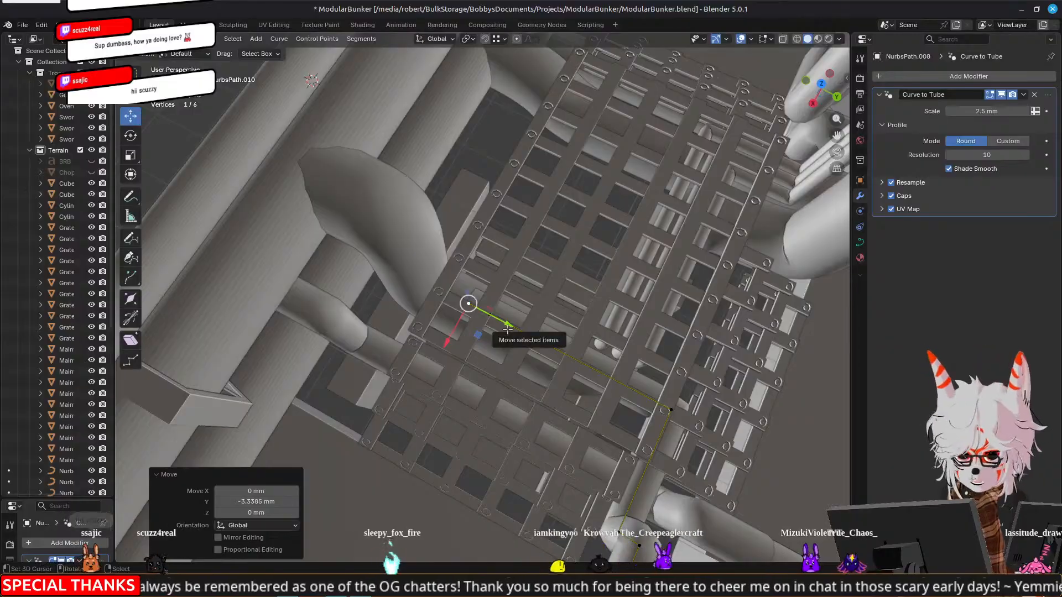
Extrude the leg's far end point 4.4952 mm along negative X to turn the run beneath the grate
key("e")
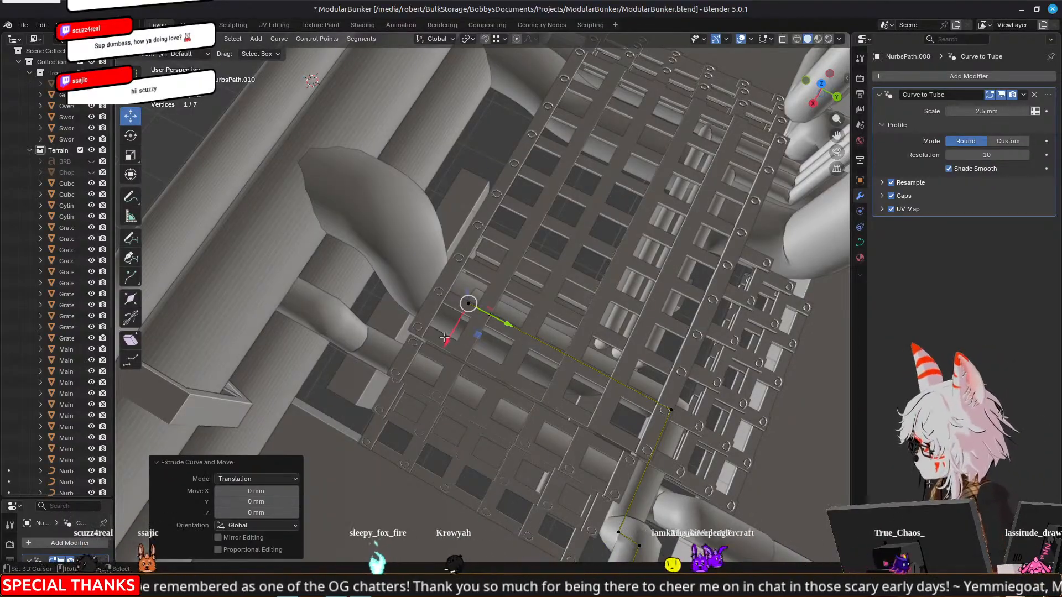
key("x")
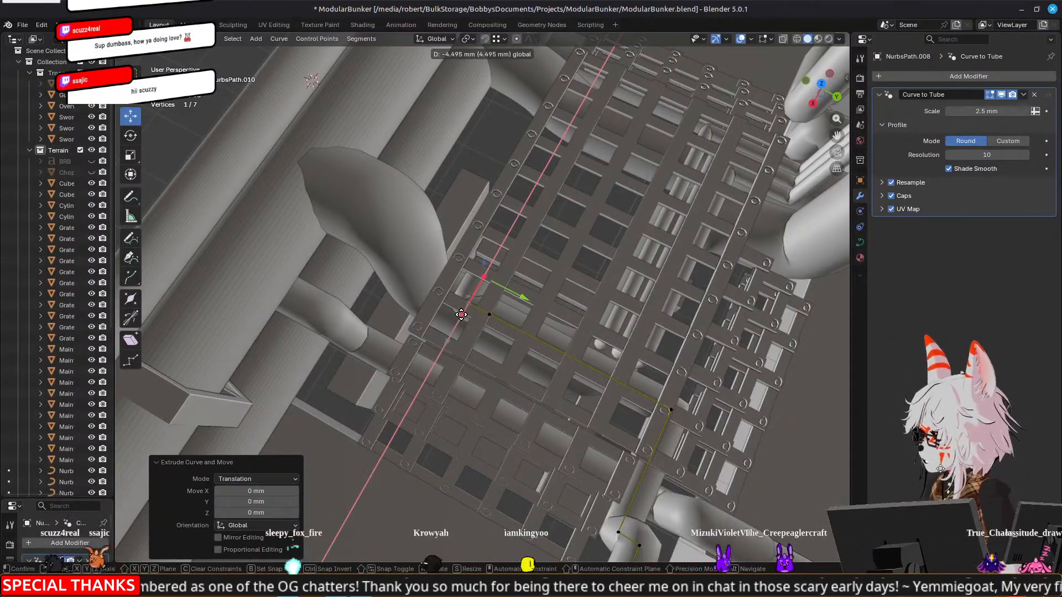
left_click(464, 301)
Select the four points of the perpendicular leg and its turned end and shift them 0.82474 mm along negative X
middle_click_drag(481, 277, 547, 284)
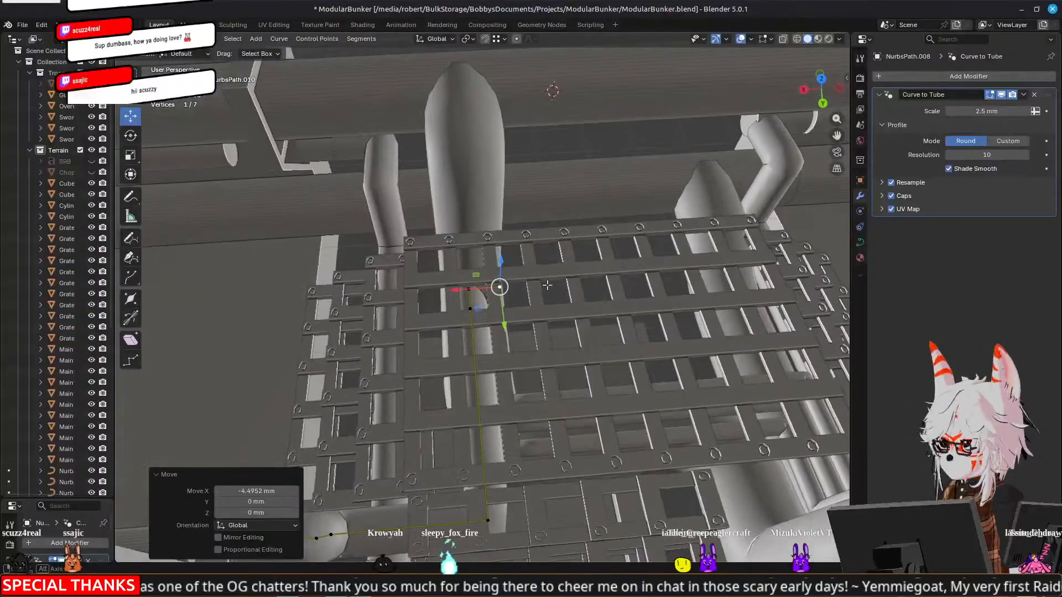
scroll(548, 285, "up", 5)
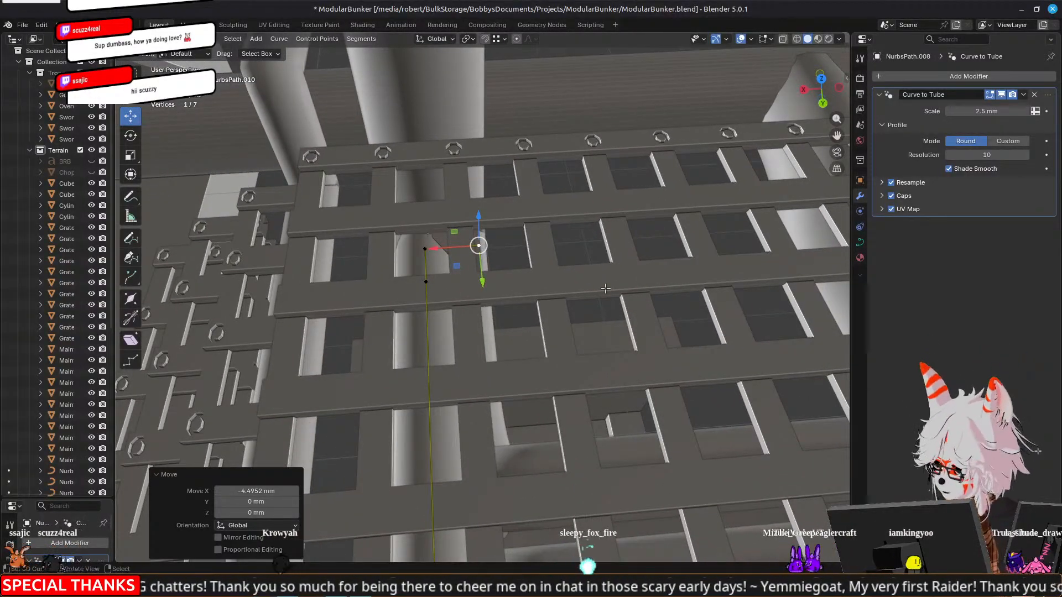
mouse_move(605, 293)
middle_mouse_down()
mouse_move(605, 244)
mouse_move(605, 296)
middle_mouse_up()
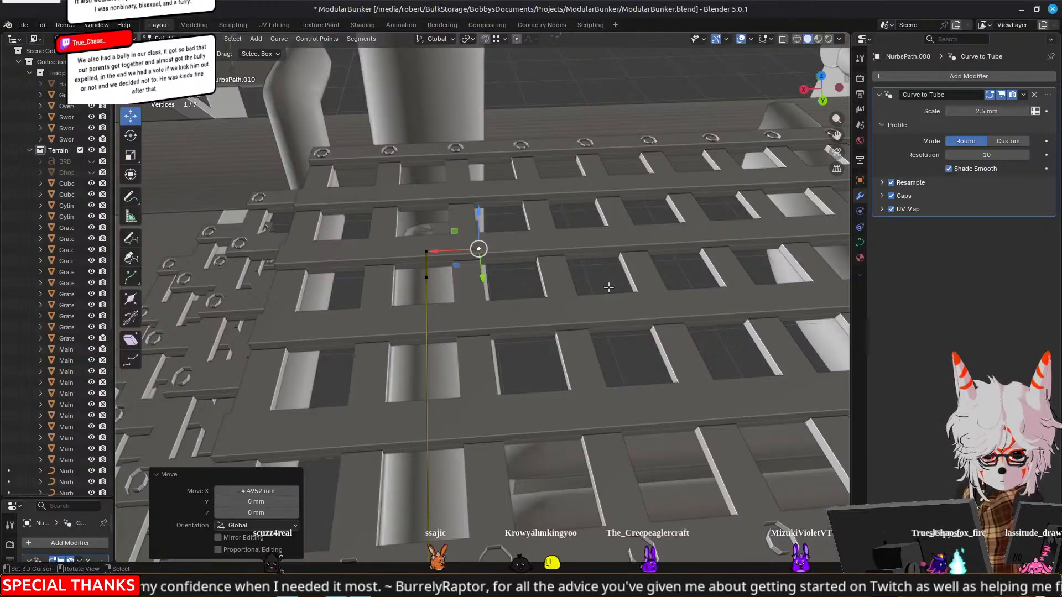
middle_click_drag(609, 287, 711, 286)
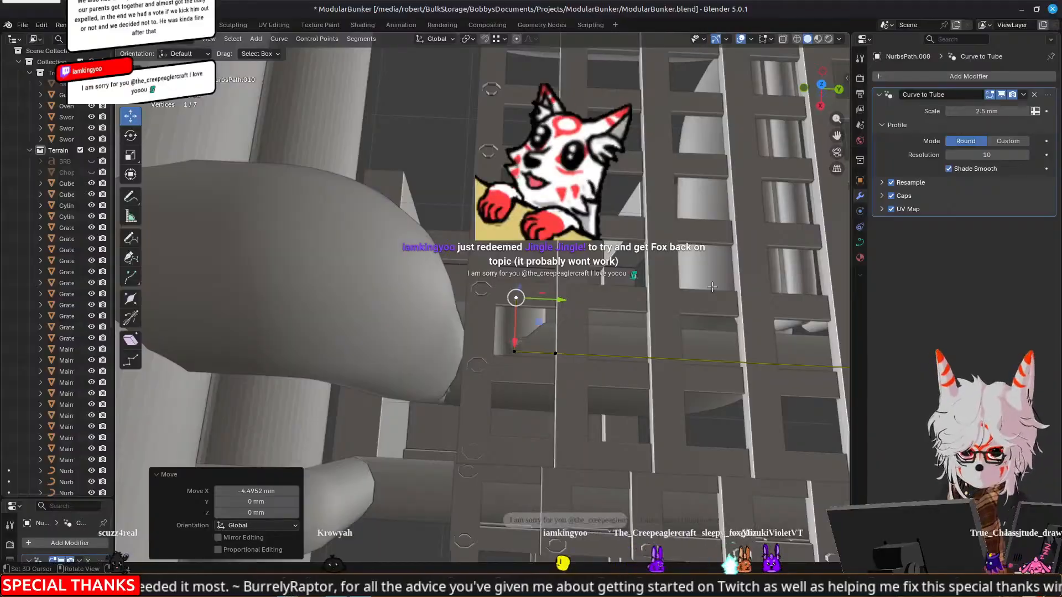
scroll(617, 294, "down", 2)
middle_click_drag(623, 275, 610, 236, "shift")
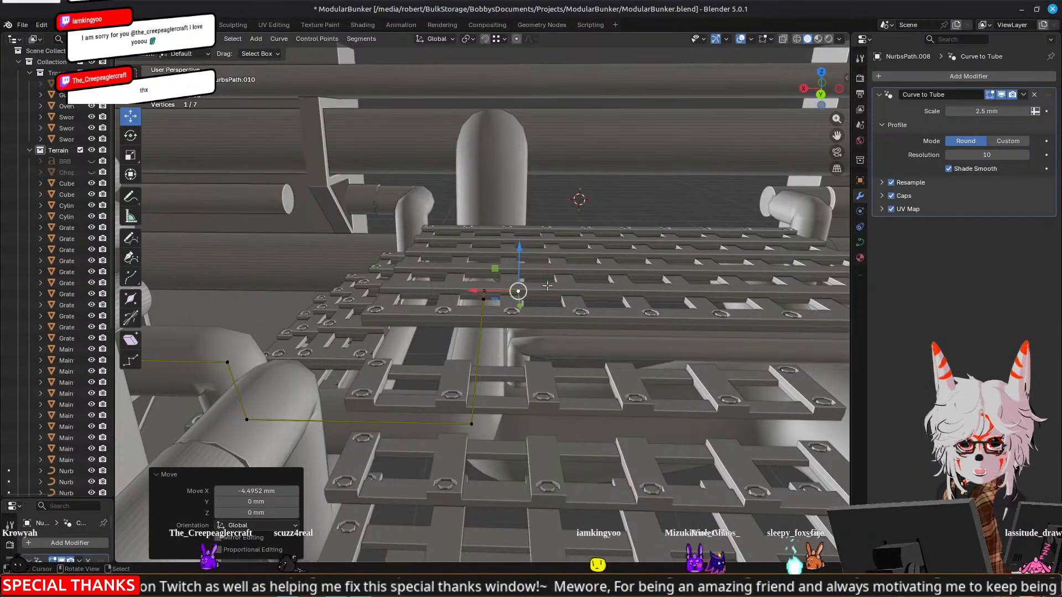
left_click(485, 298, "shift")
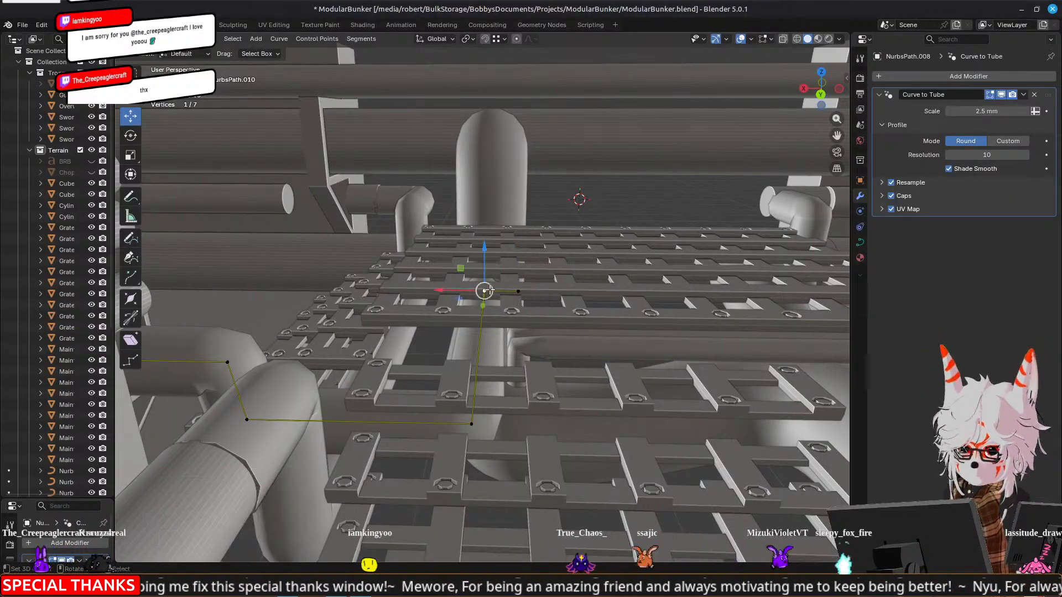
left_click(492, 304, "shift")
left_click(488, 436, "shift")
middle_click_drag(409, 302, 481, 279)
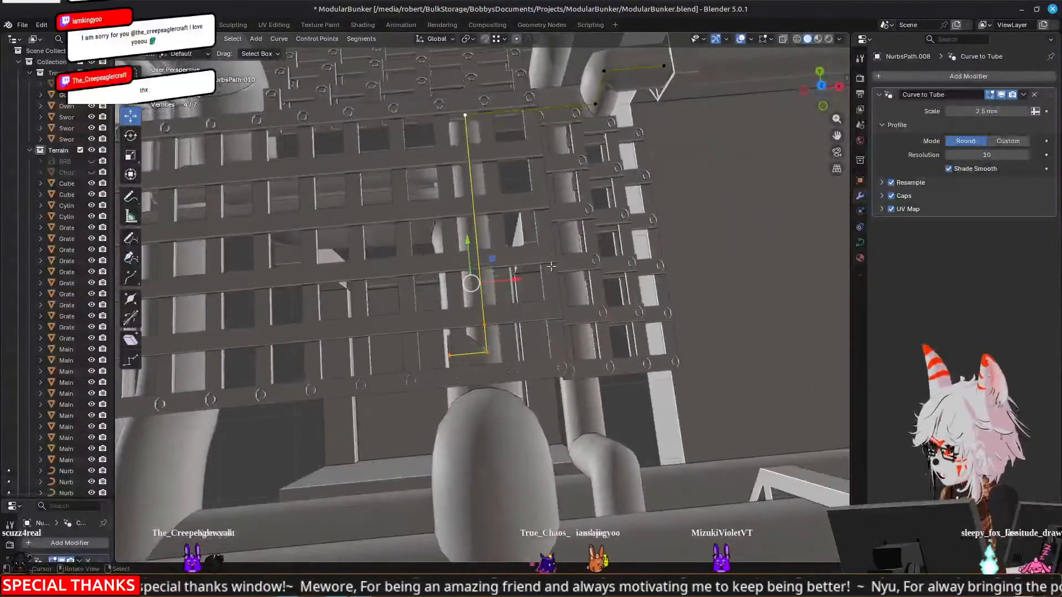
key("g")
key("x")
left_click(506, 289)
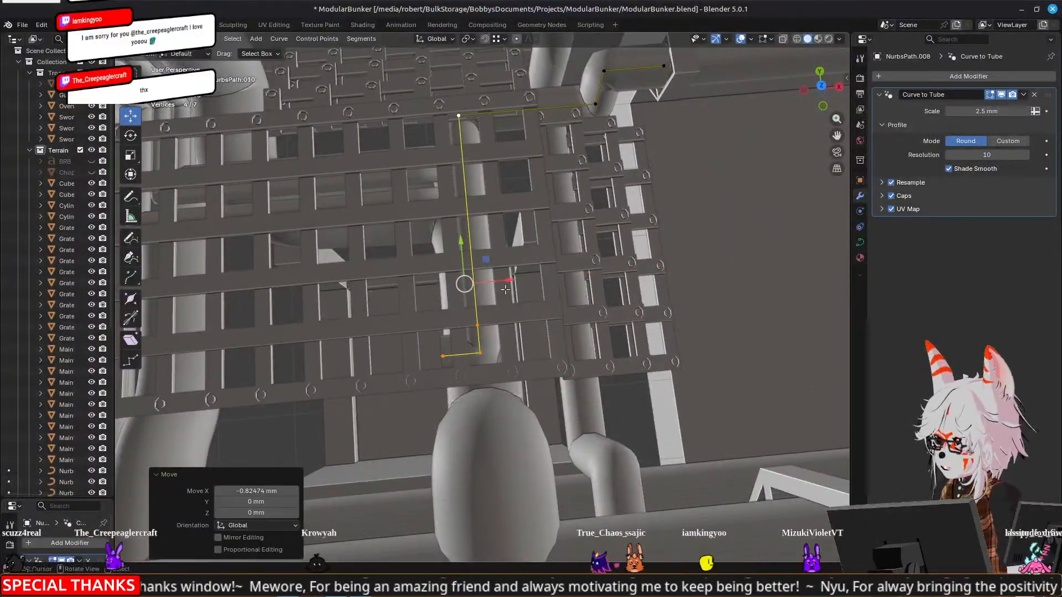
Select only the run's end point and extrude it a short distance further along negative X
left_click(443, 355)
middle_click_drag(316, 351, 588, 297)
scroll(674, 280, "down", 4)
scroll(571, 287, "up", 4)
key("e")
right_click(589, 298)
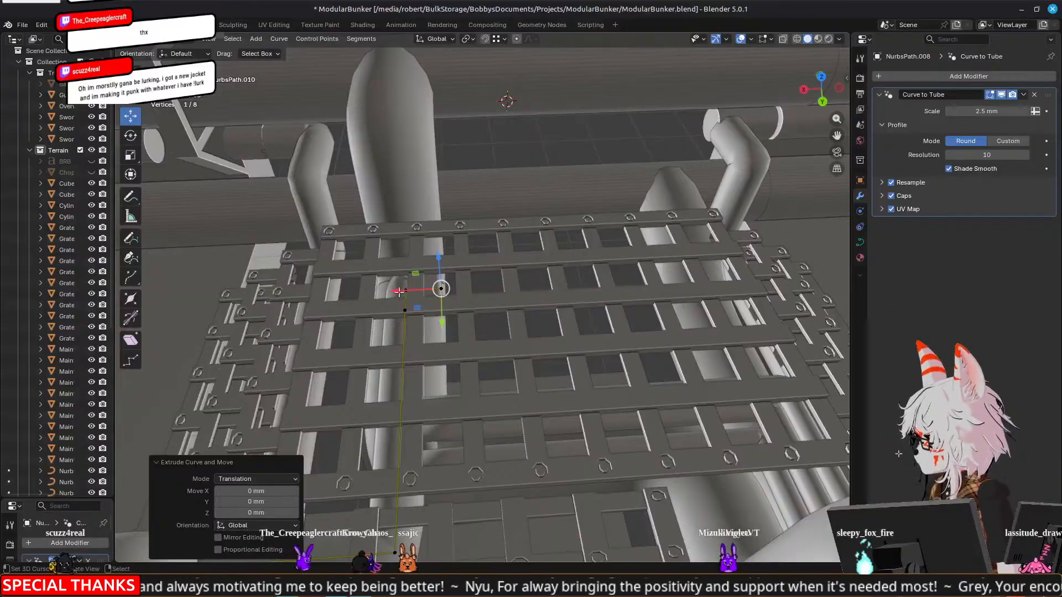
left_click_drag(396, 292, 450, 288)
Extrude the end point 5.486 mm and a further 4.7077 mm along negative Y, out past the grate's edge
middle_click_drag(449, 288, 699, 325)
key("e")
key("y")
left_click(517, 309)
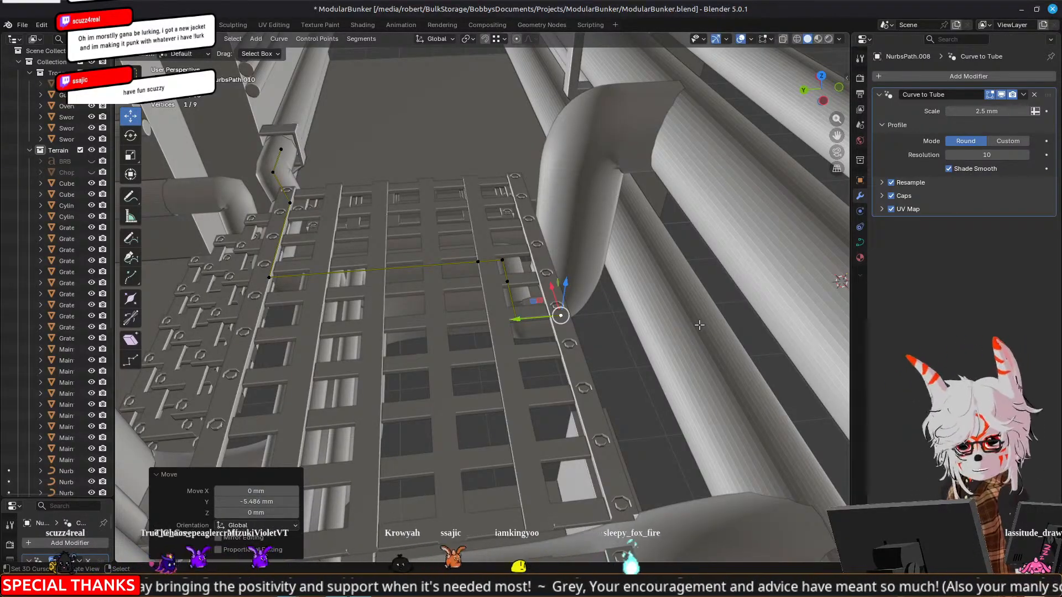
middle_click_drag(699, 326, 464, 290)
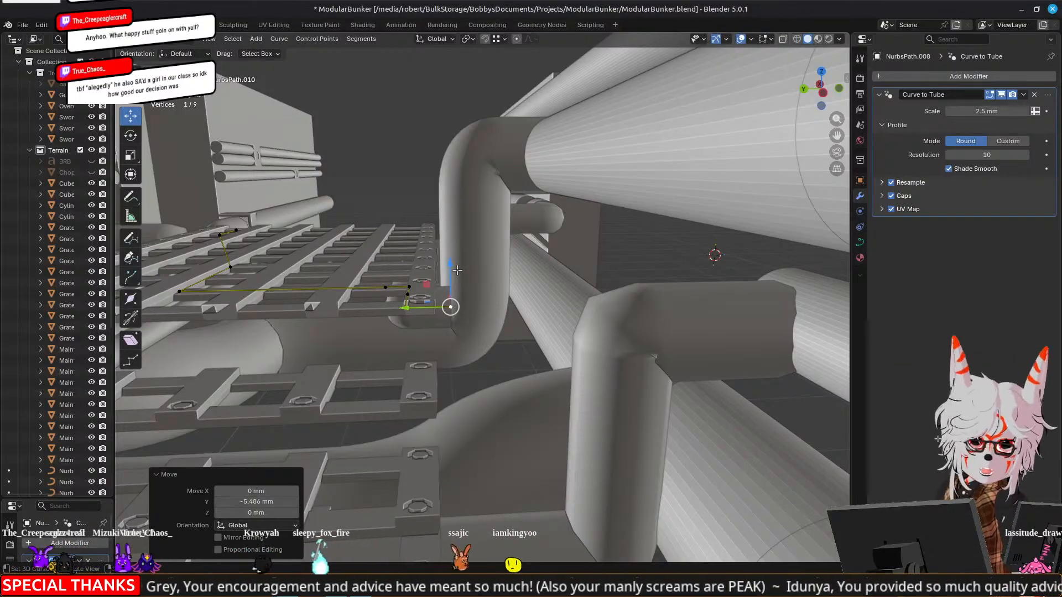
middle_click_drag(419, 257, 470, 268)
scroll(432, 281, "up", 2)
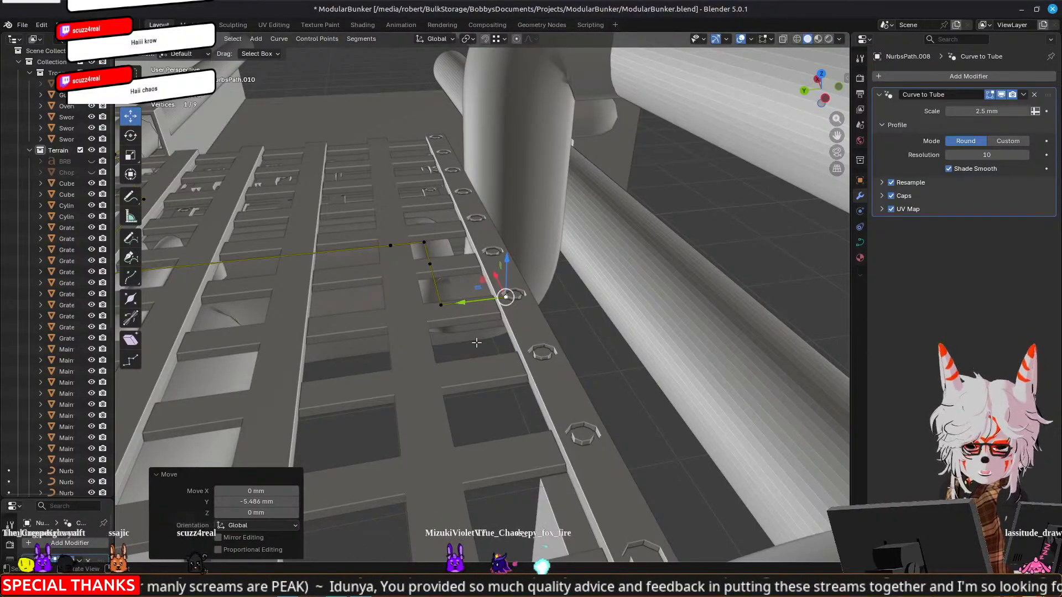
middle_click_drag(425, 369, 403, 291)
mouse_move(403, 291)
left_mouse_down()
mouse_move(433, 290)
mouse_move(423, 291)
left_mouse_up()
key("e")
key("y")
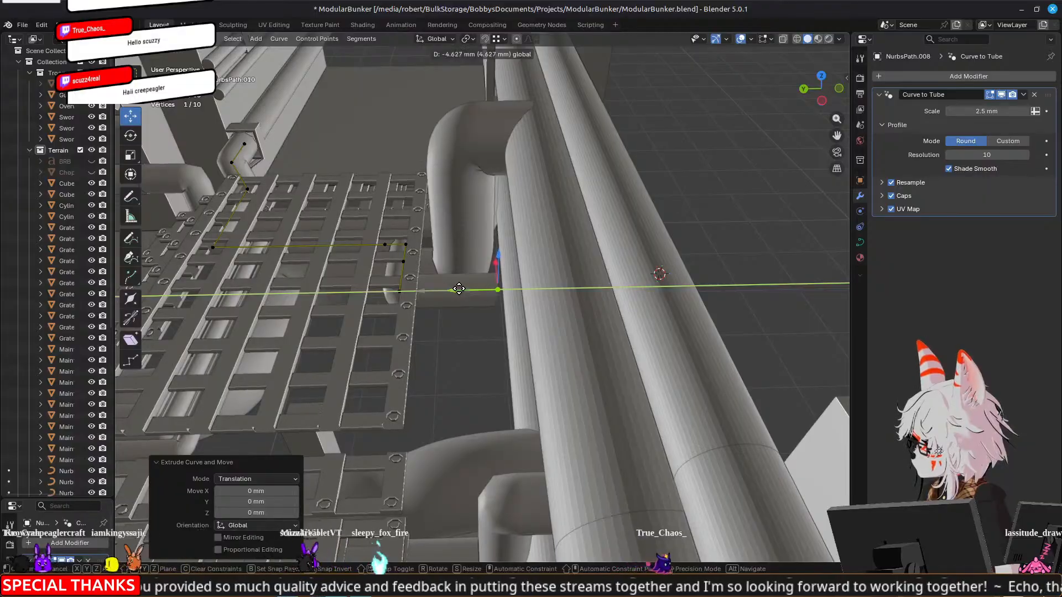
left_click(480, 327)
Extrude the end point 8.7512 mm up along Z to start a riser beside the thick corner pipe
middle_click_drag(480, 327, 552, 327)
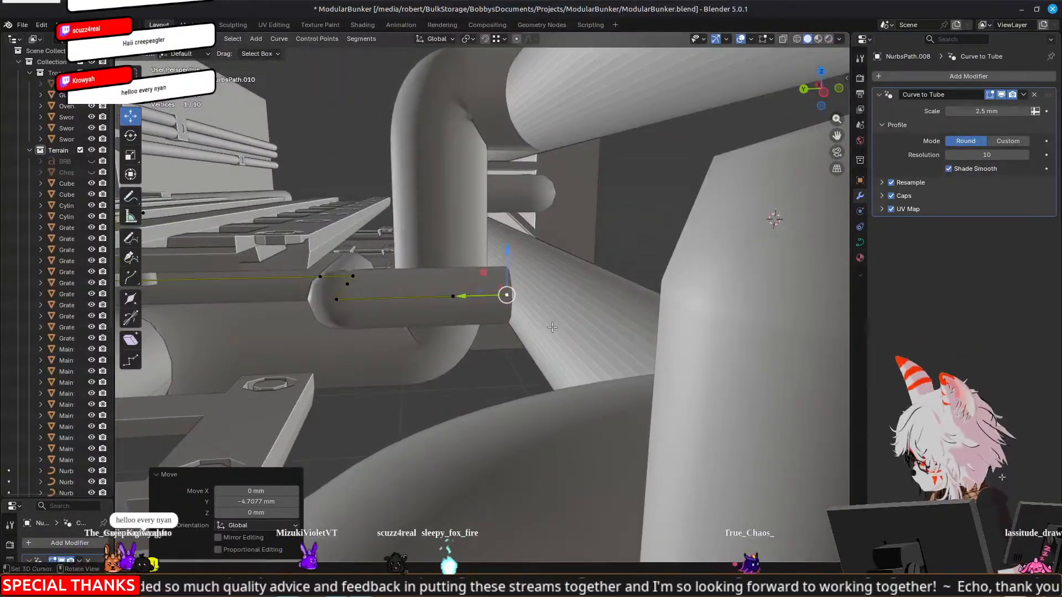
key("e")
key("z")
left_click(508, 194)
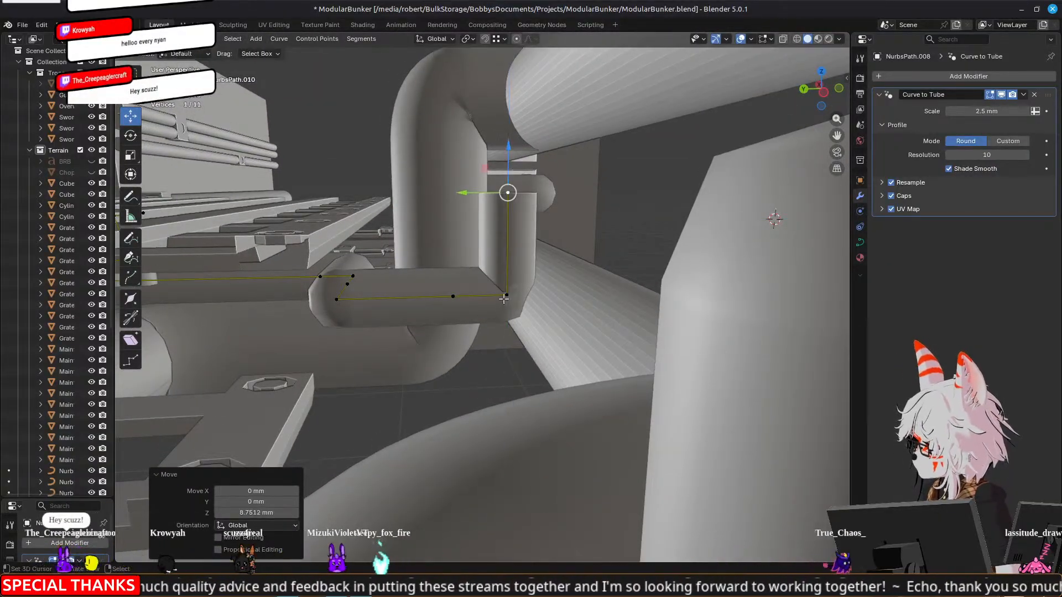
Shift the riser's two points and the point before them 1.7188 mm along Y, and lower the riser's top point 3.0213 mm along Z
left_click(503, 297, "shift")
key("g")
key("y")
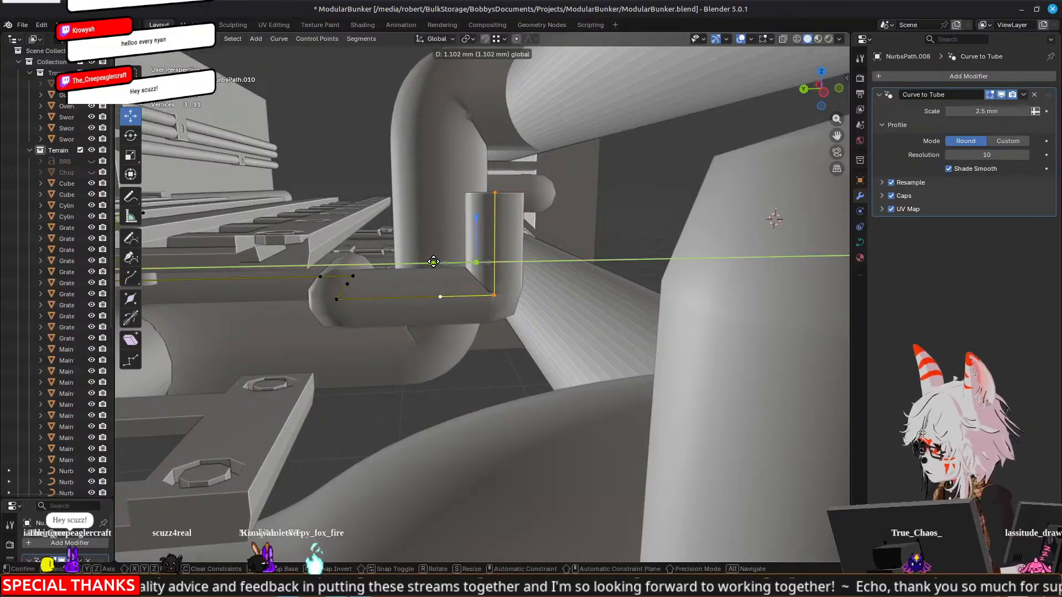
left_click(429, 263)
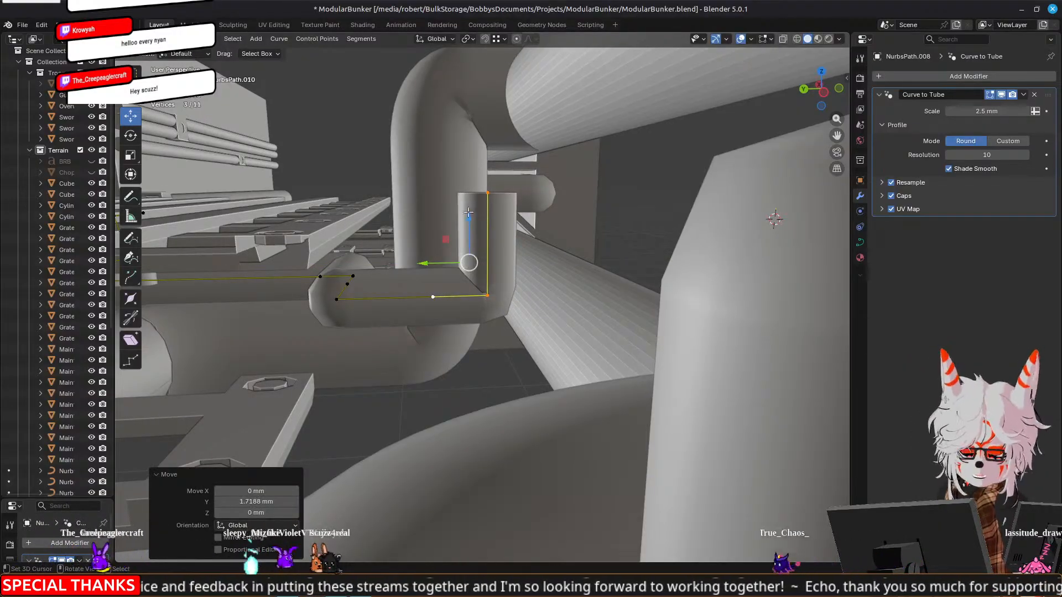
left_click(501, 190)
key("g")
key("z")
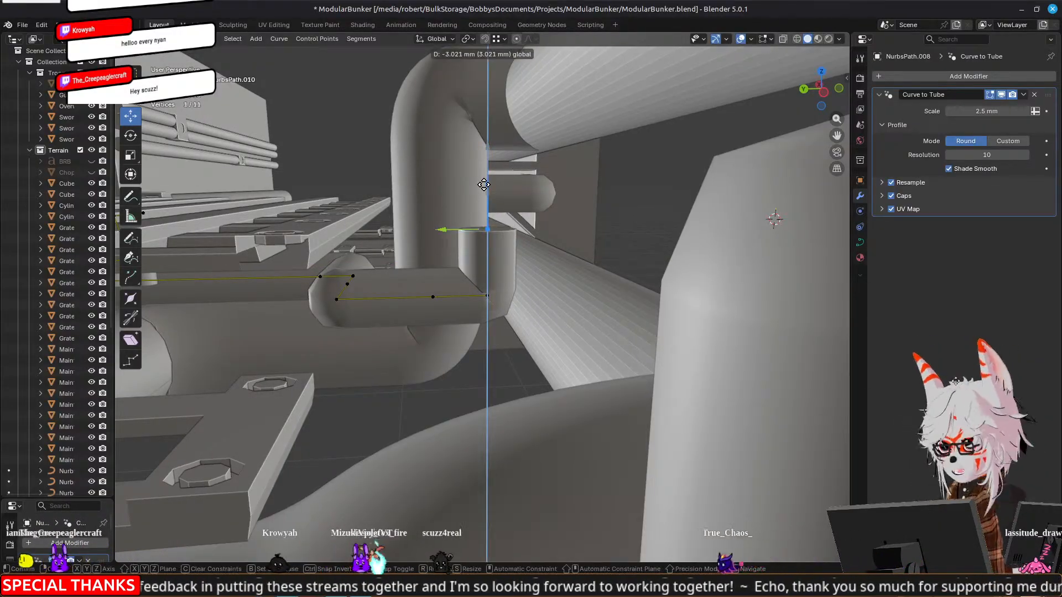
left_click(484, 185)
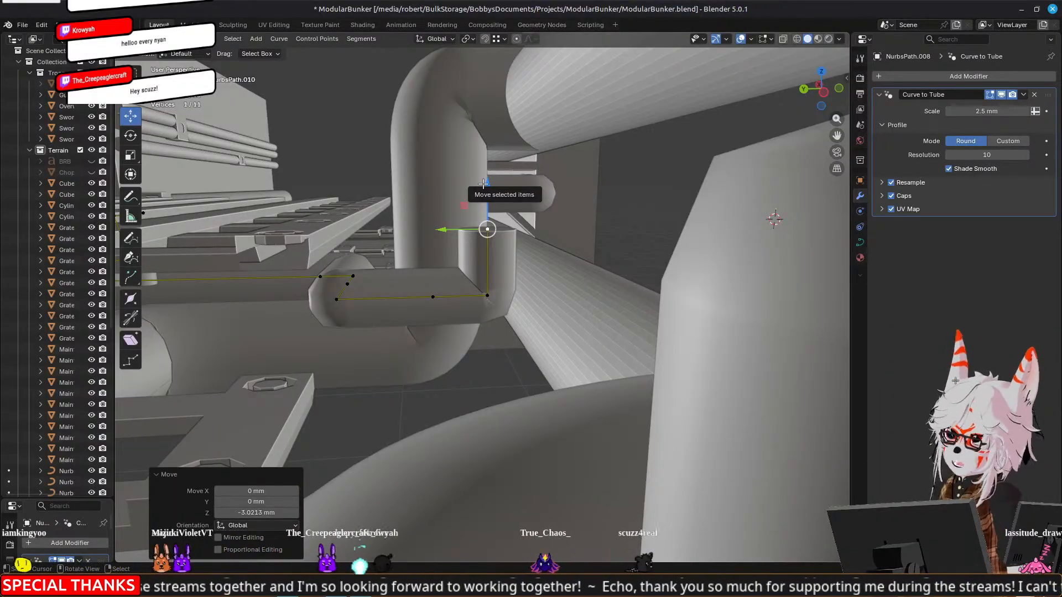
Extrude the riser's top point a short distance further up along Z
middle_click_drag(483, 184, 663, 239)
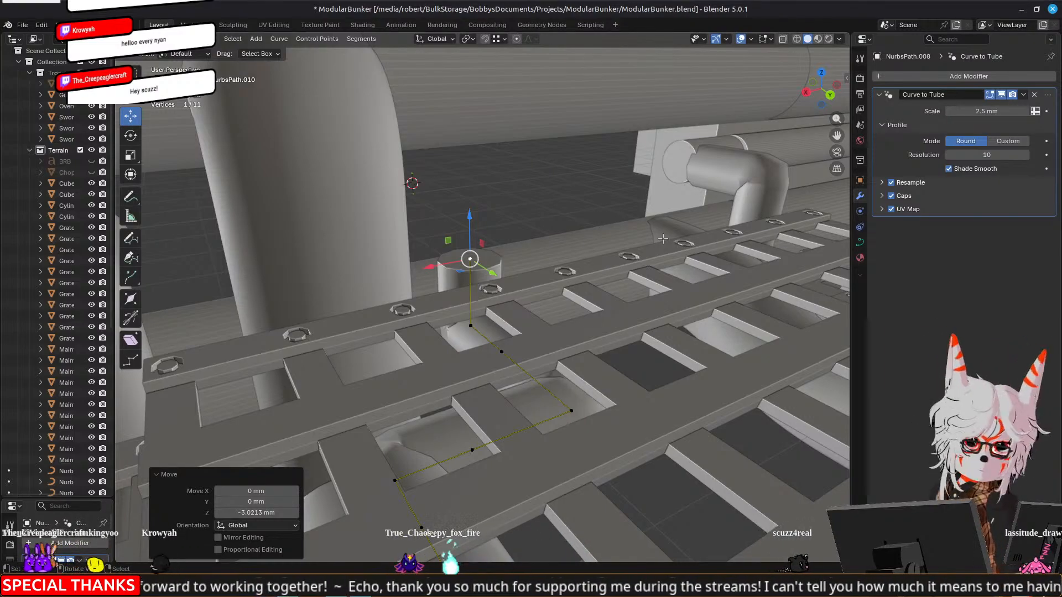
middle_click_drag(713, 223, 617, 224)
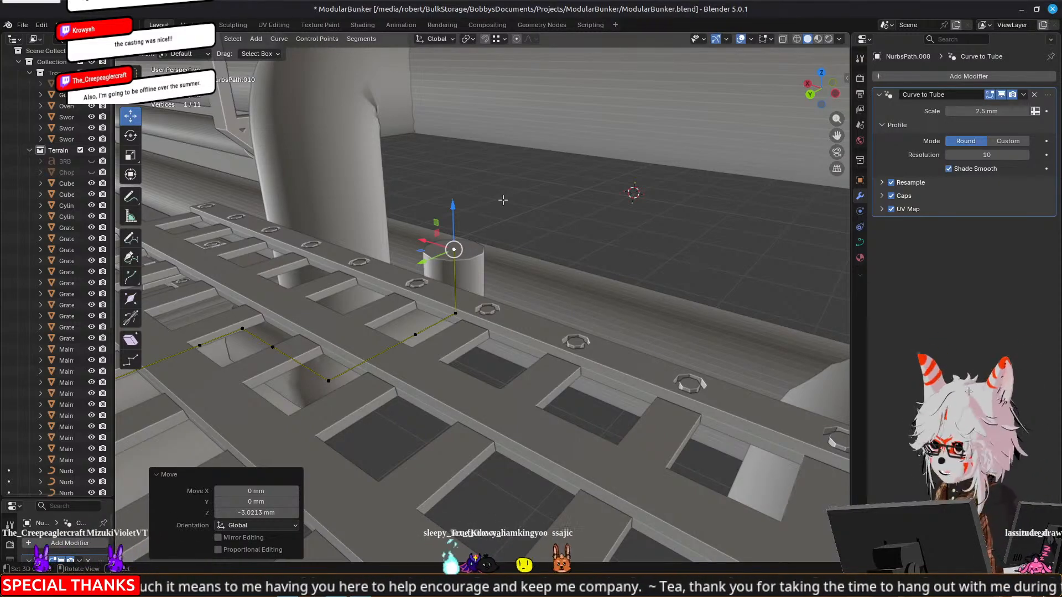
middle_click_drag(503, 200, 579, 249)
key("e")
right_click(567, 248)
left_click_drag(461, 243, 474, 191)
Extrude the riser's end point 10.626 mm along negative Y and lower the run's last three points slightly along Z
middle_click_drag(614, 221, 514, 220)
key("e")
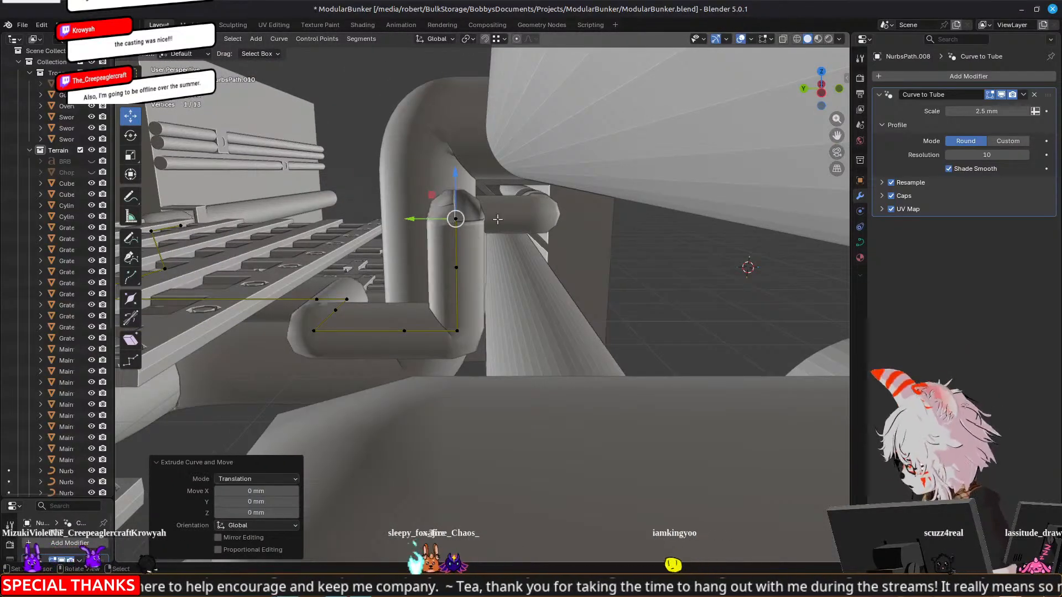
key("y")
left_click(483, 261)
middle_click_drag(484, 262, 499, 255)
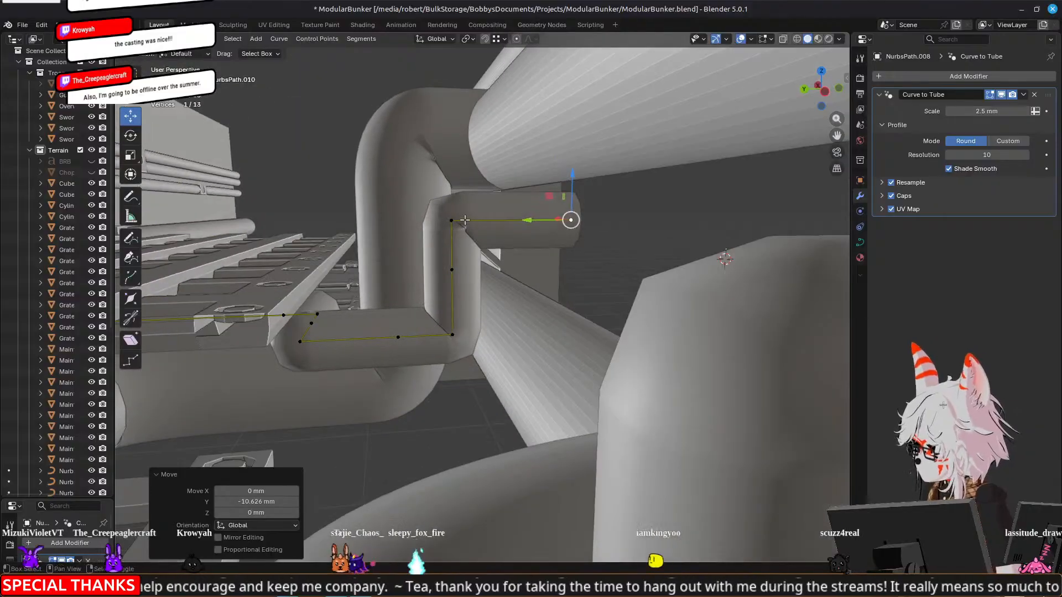
right_click(452, 220, "shift")
right_click(452, 270, "shift")
left_click_drag(494, 191, 495, 200)
Try to extrude the end face of the tunnel mesh's capped wall pipe along X toward the new pipe run
middle_click_drag(494, 201, 578, 235)
key("Tab")
right_click(599, 192)
key("Tab")
right_click(598, 191)
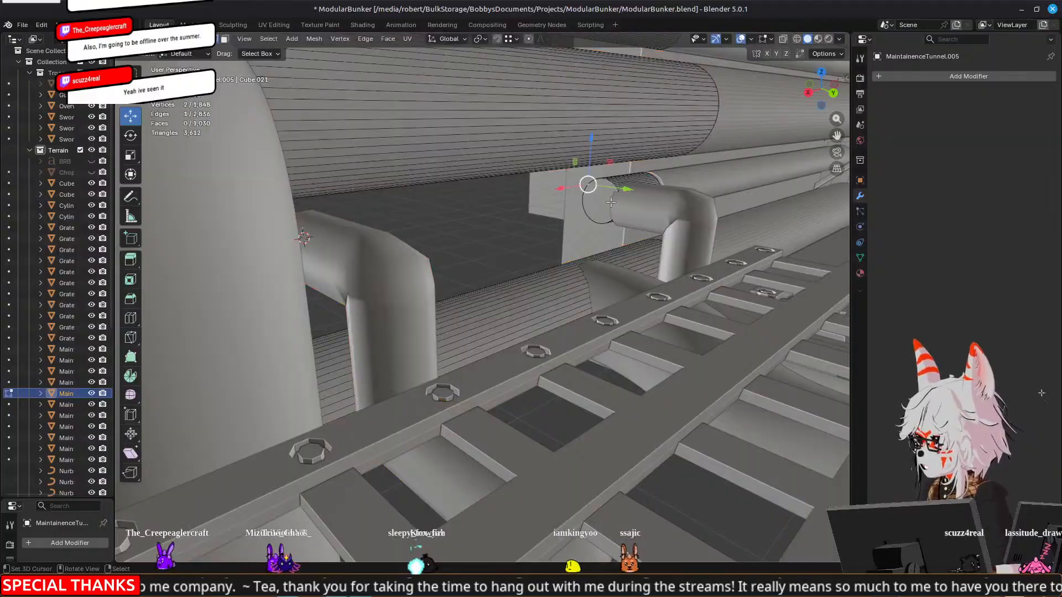
key("3")
right_click(600, 203)
middle_click_drag(600, 203, 583, 206)
key("e")
key("x")
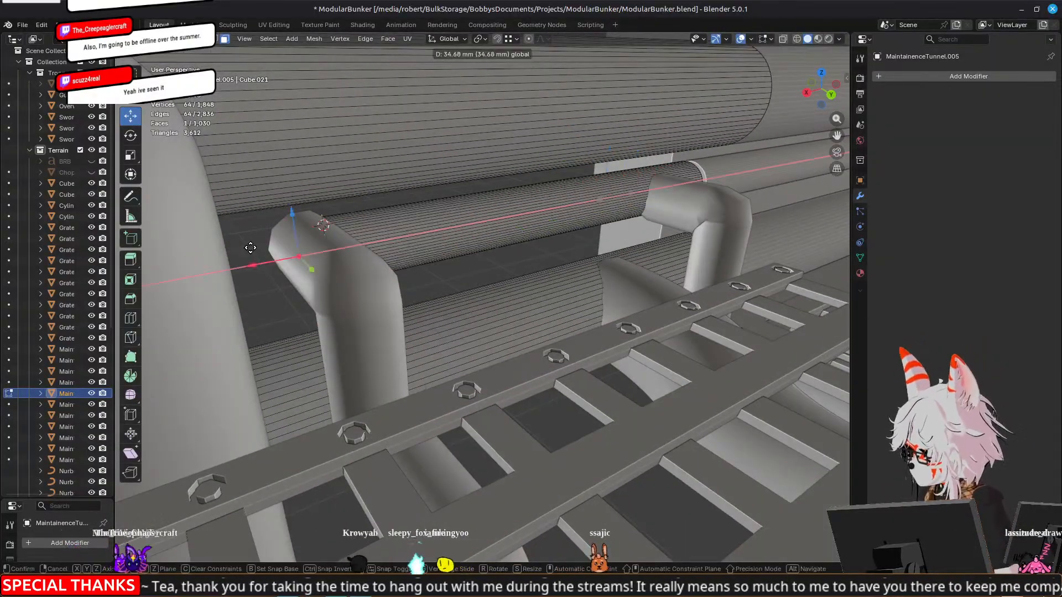
left_click(221, 272)
scroll(415, 245, "down", 2)
middle_click_drag(415, 245, 446, 219, "shift")
scroll(656, 233, "down", 3)
key("ctrl+z")
Return to editing the pipe curve and raise its last three points along Z to the upper wall pipe
key("Tab")
right_click(452, 254)
key("Tab")
left_click_drag(414, 187, 410, 70)
middle_click_drag(410, 244, 421, 325)
key("Tab")
Examine from several angles how the new riser leaves the grated junction and meets the surrounding wall pipes
scroll(510, 256, "down", 5)
scroll(387, 280, "up", 3)
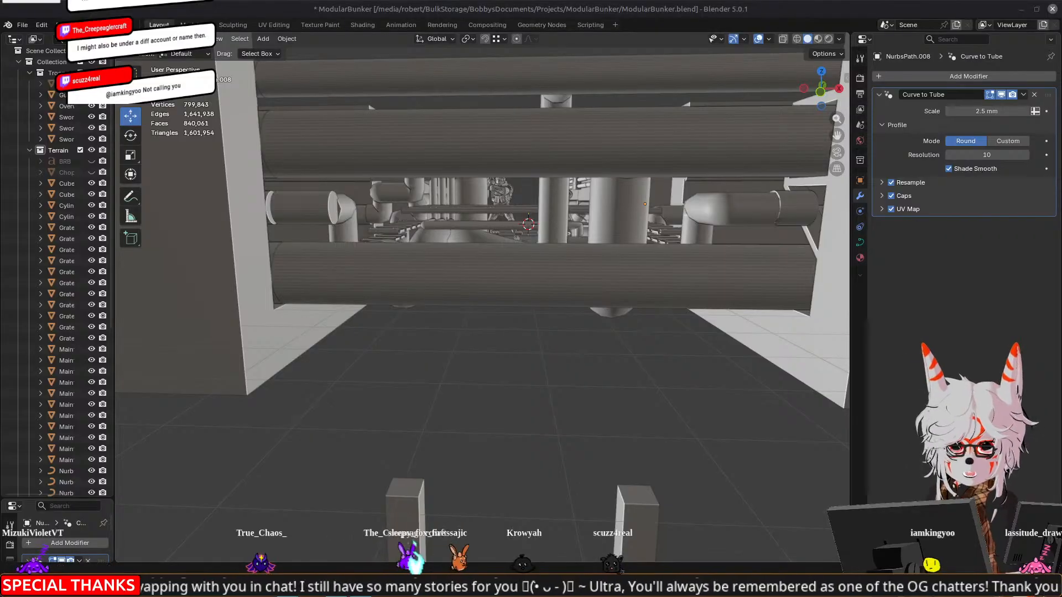
middle_click_drag(531, 268, 464, 265)
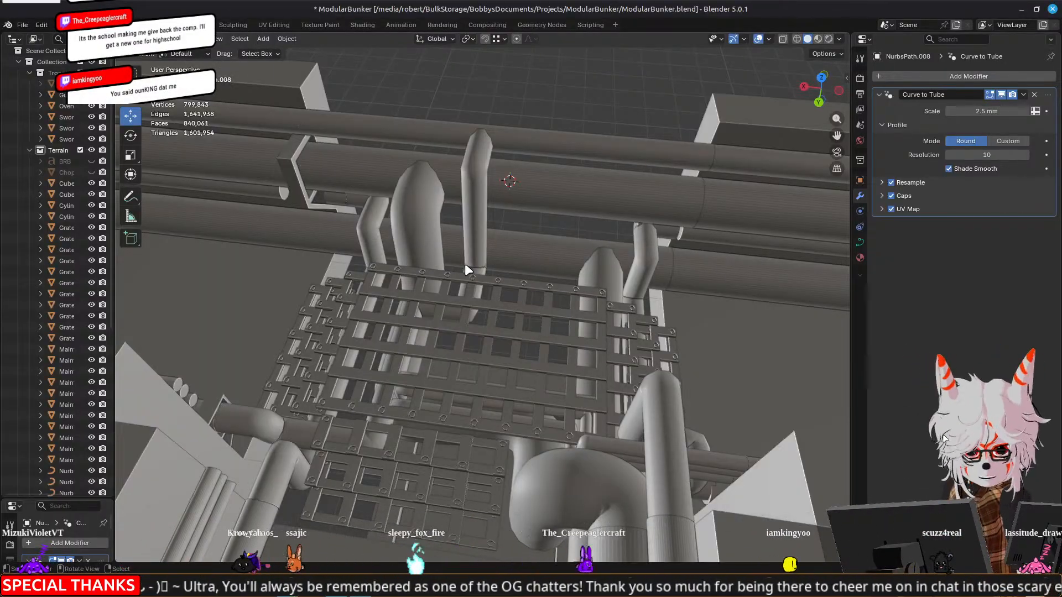
middle_click_drag(363, 156, 399, 206)
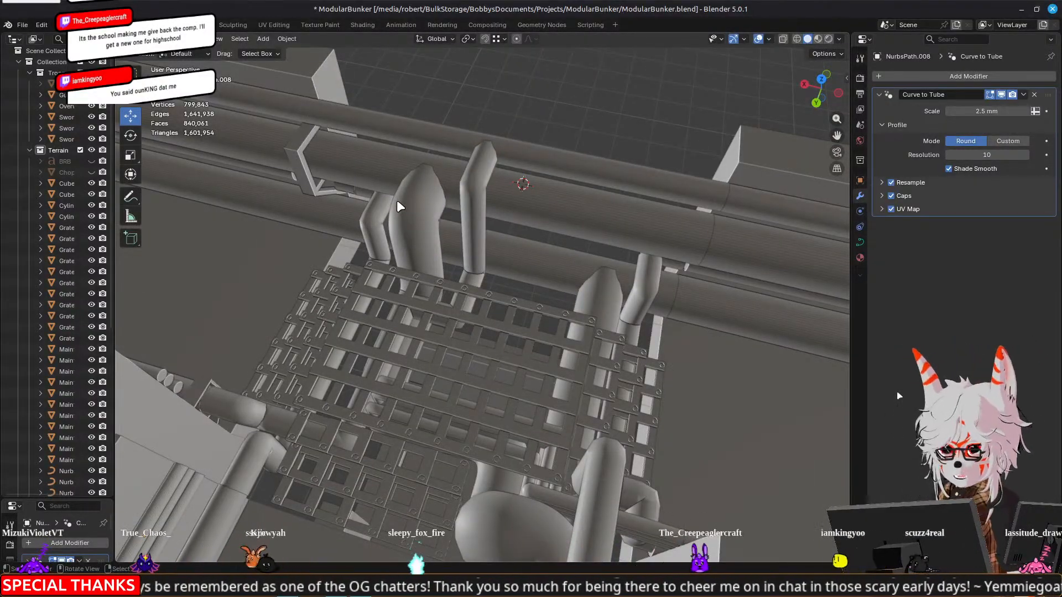
middle_click_drag(394, 201, 414, 260)
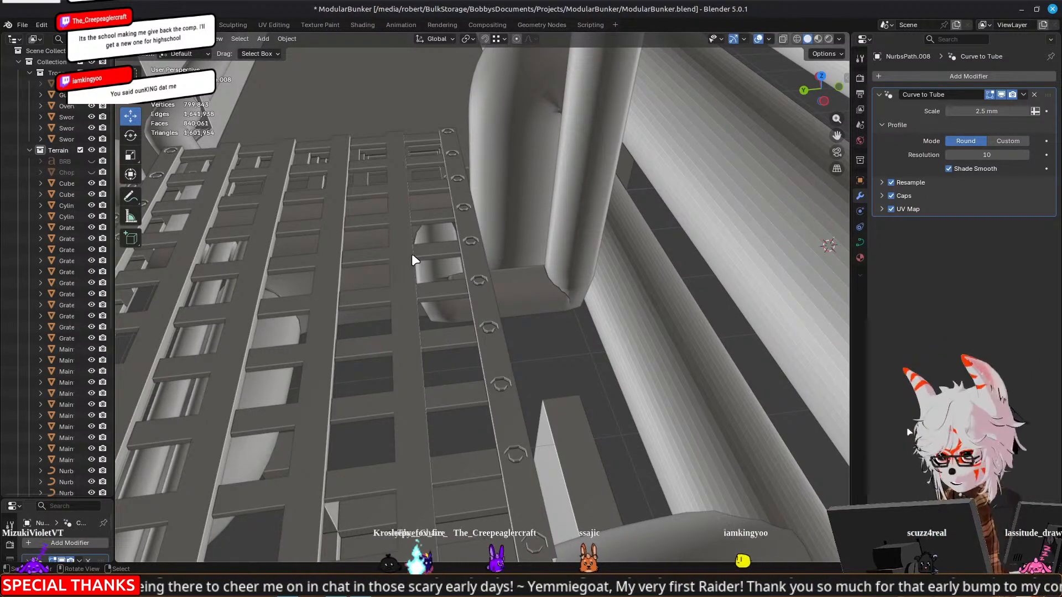
middle_click_drag(411, 255, 650, 229)
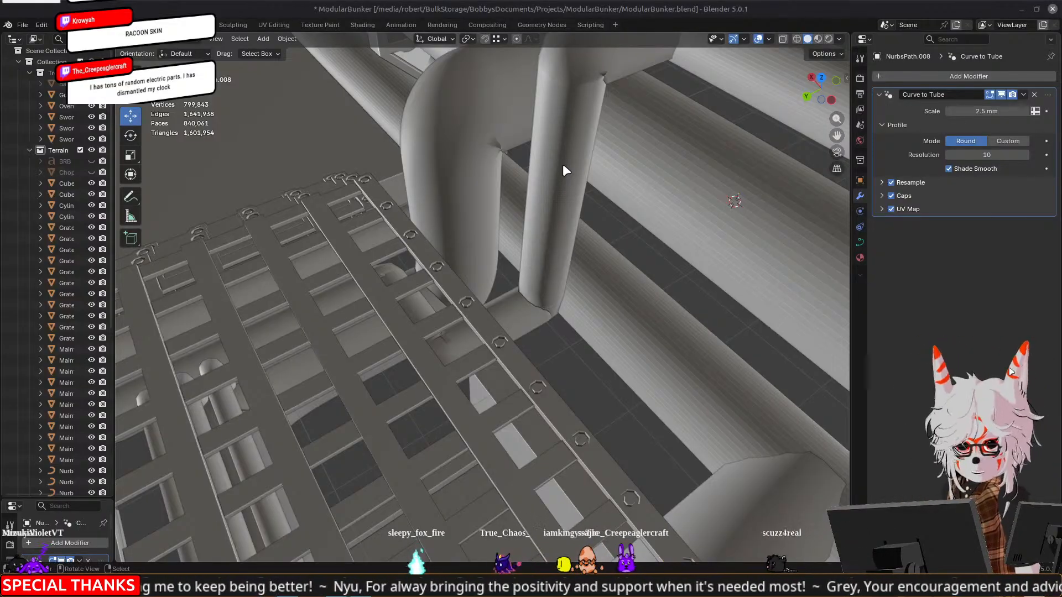
middle_click_drag(518, 237, 554, 257)
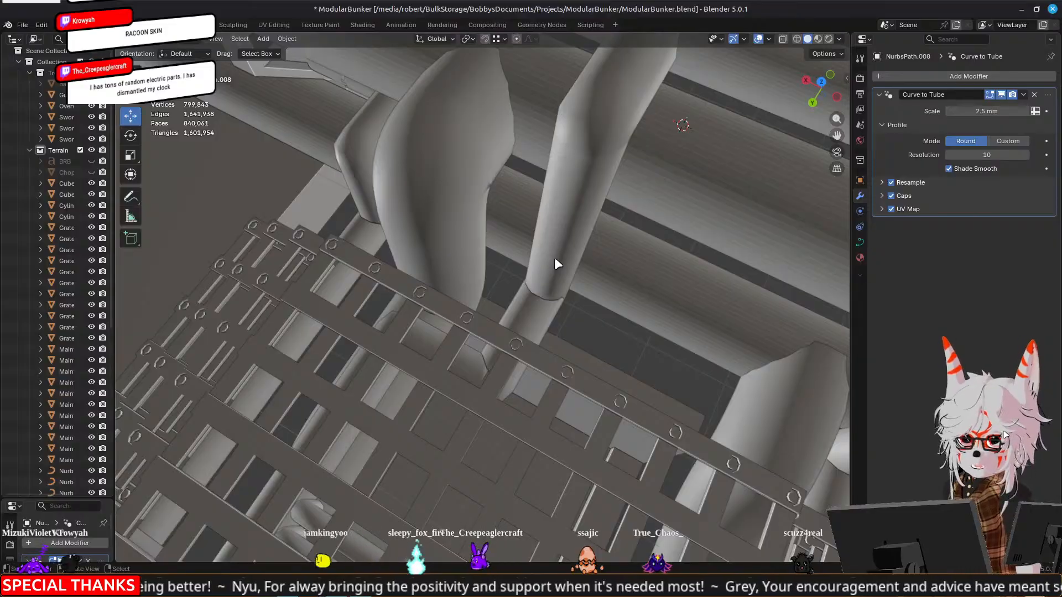
middle_click_drag(555, 257, 652, 279)
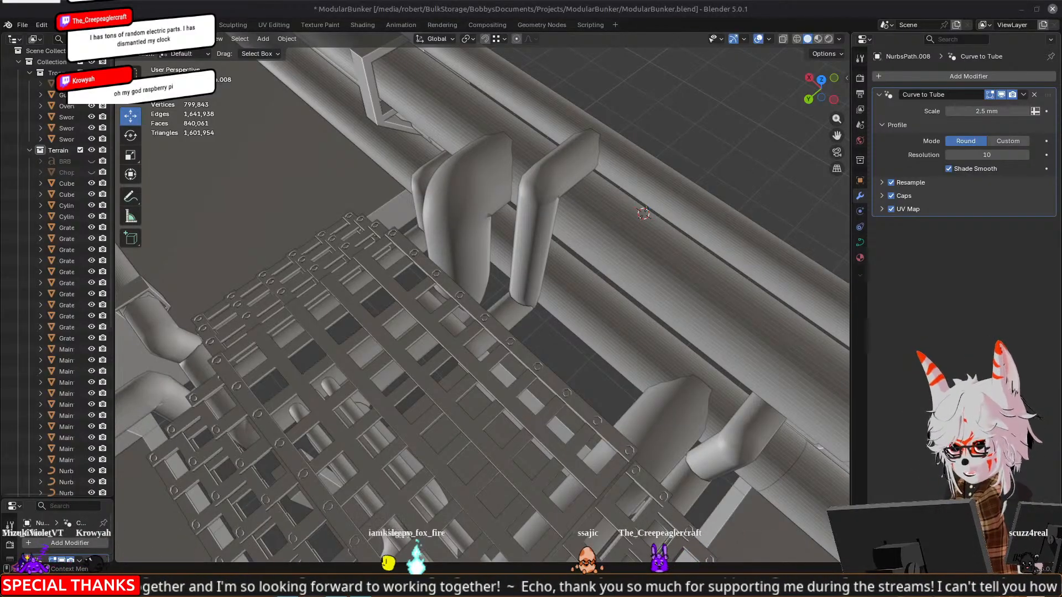
middle_click_drag(510, 310, 638, 272)
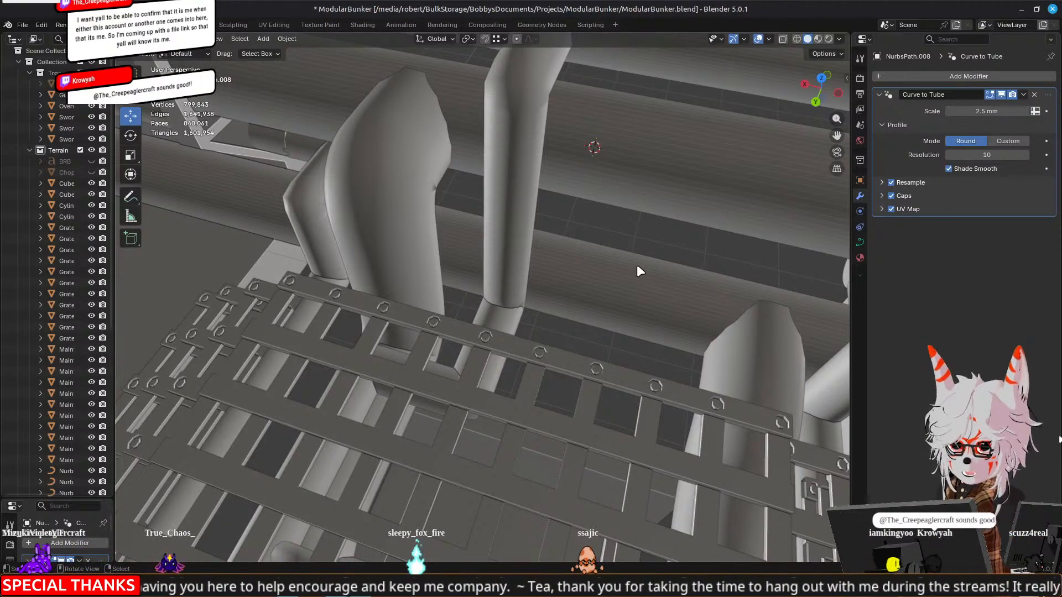
Examine the reworked pipe runs around the grated junction from above, inside the corridor and close to the grates
middle_click_drag(638, 267, 642, 253)
scroll(643, 249, "down", 4)
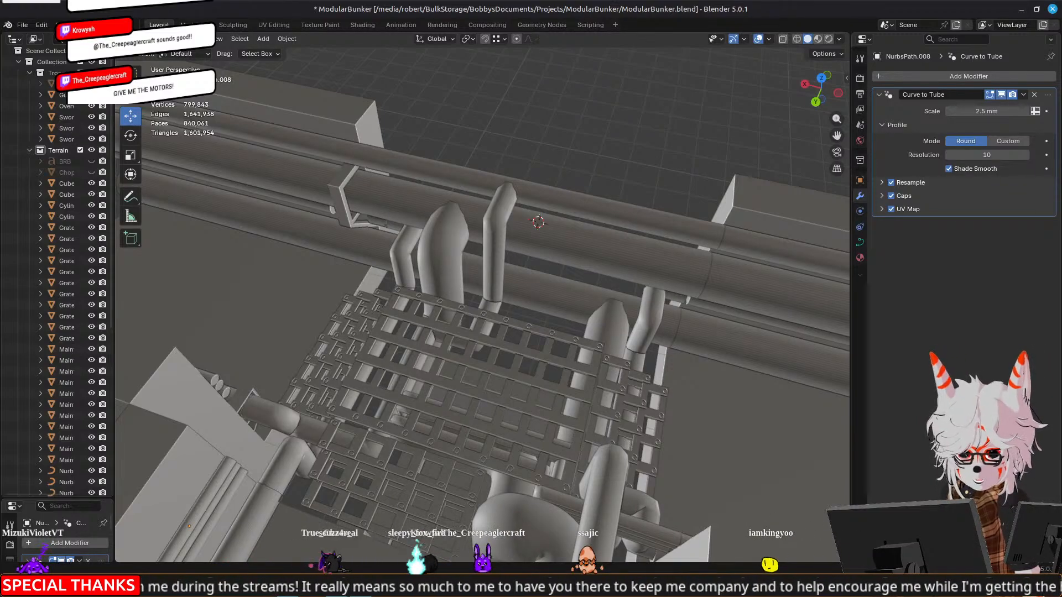
middle_click_drag(431, 307, 479, 278)
middle_click_drag(635, 242, 628, 283)
left_click(430, 197)
left_click(576, 226, "shift")
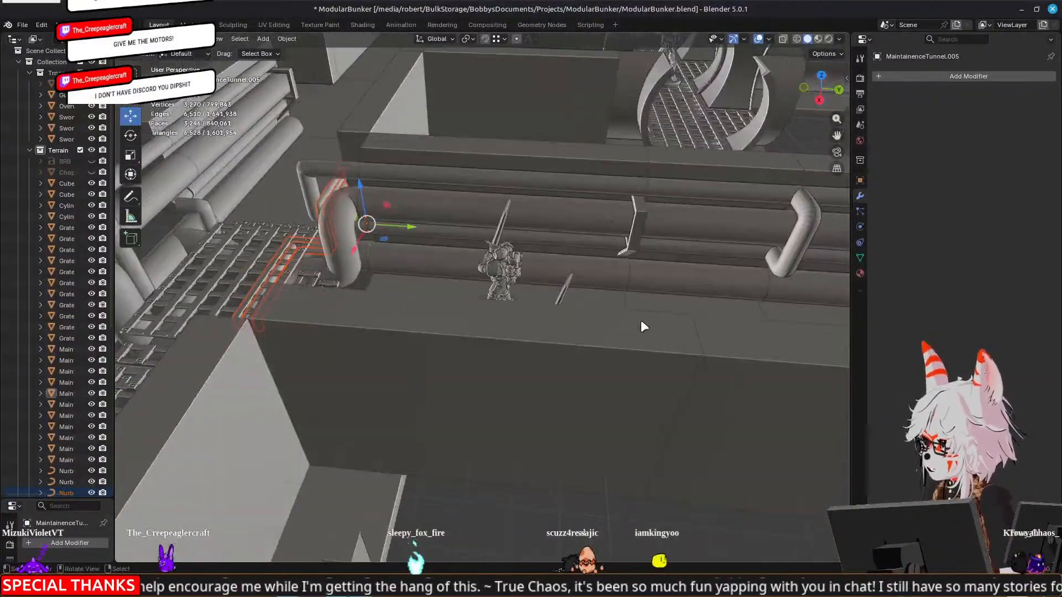
middle_click_drag(759, 264, 481, 247)
middle_click_drag(669, 283, 585, 422)
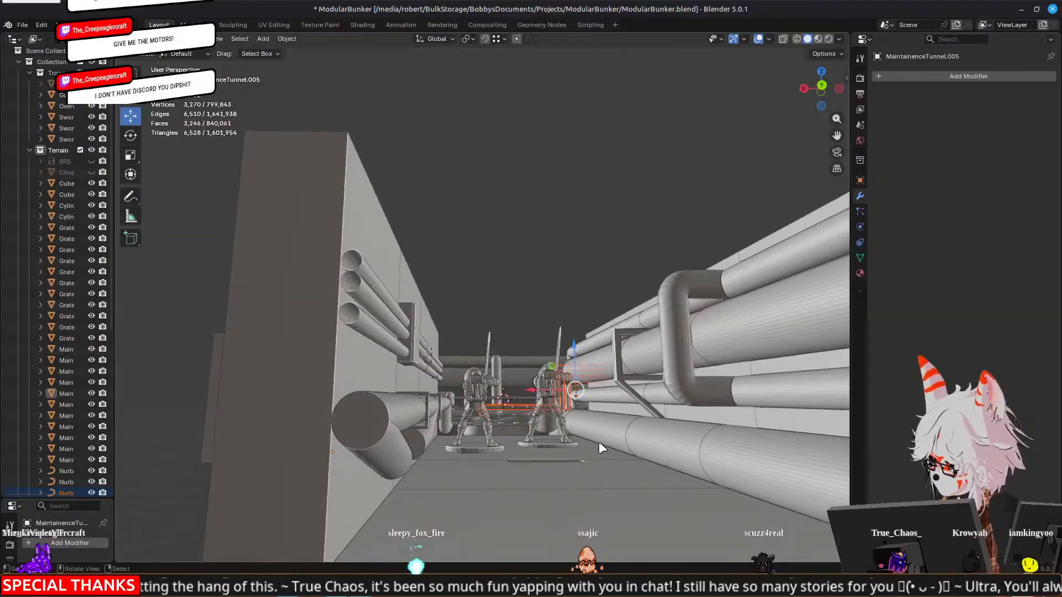
middle_click_drag(777, 423, 664, 458)
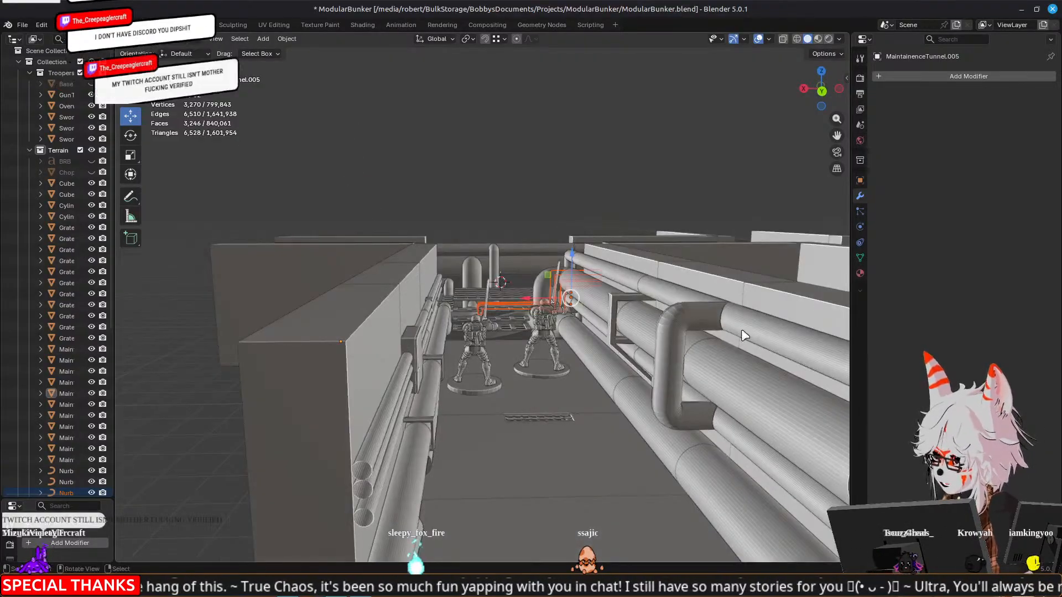
middle_click_drag(695, 314, 745, 374)
scroll(751, 373, "down", 5)
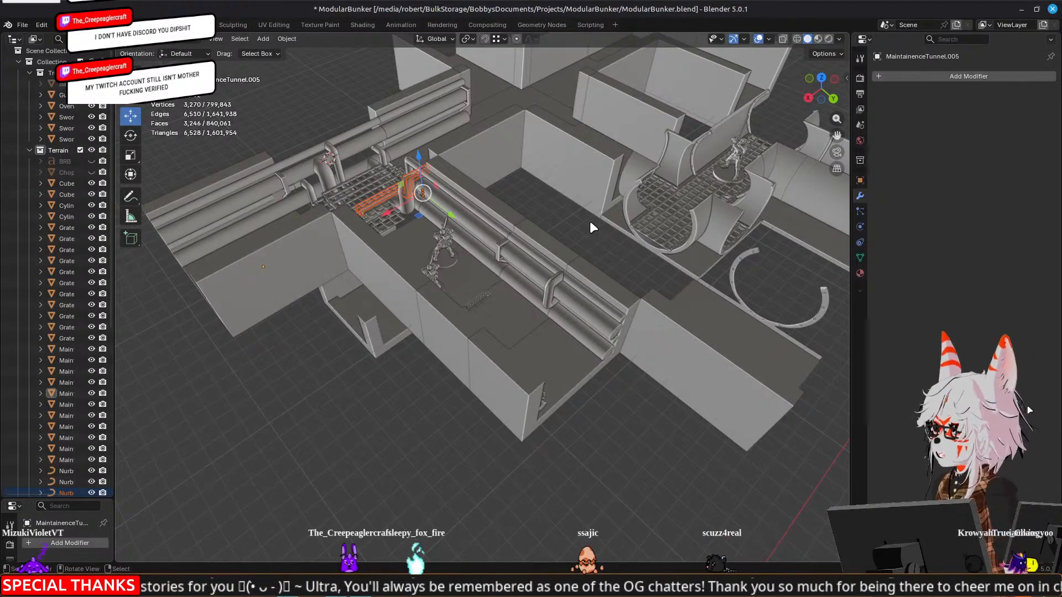
middle_click_drag(591, 227, 592, 264)
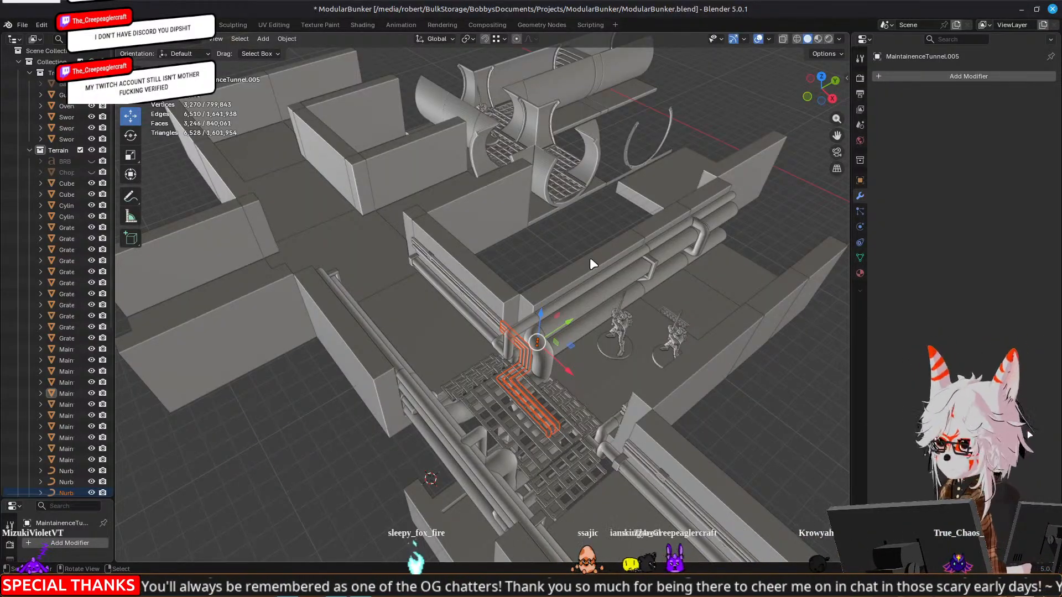
scroll(590, 257, "up", 4)
middle_click_drag(592, 258, 645, 211, "shift")
scroll(620, 213, "up", 2)
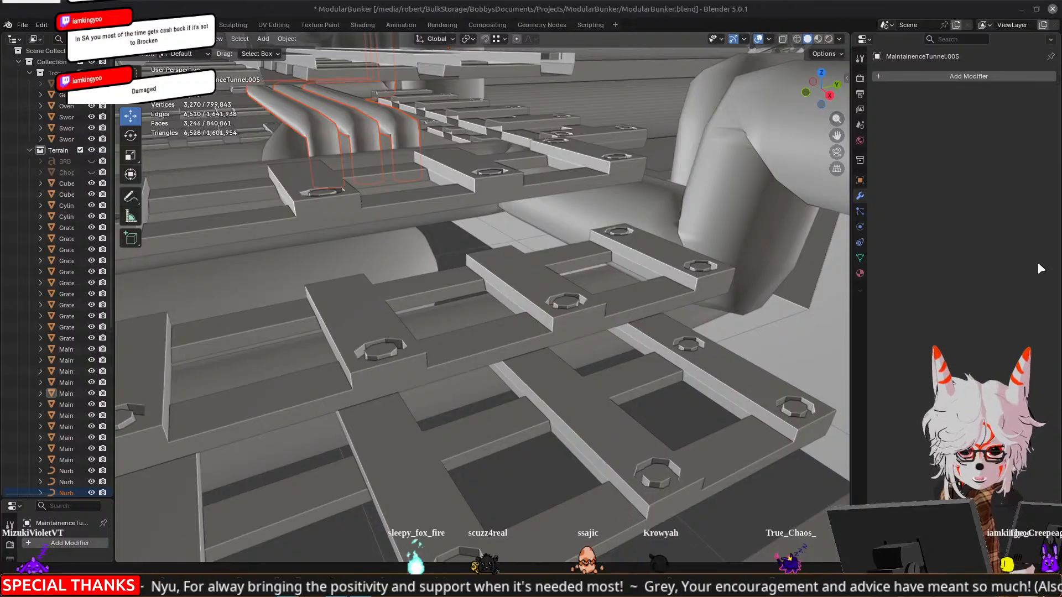
Edit the three small pipe curves together and delete their downward end points beneath the grate
middle_click_drag(487, 244, 350, 232)
middle_click_drag(334, 282, 573, 198)
key("Tab")
scroll(393, 261, "up", 2)
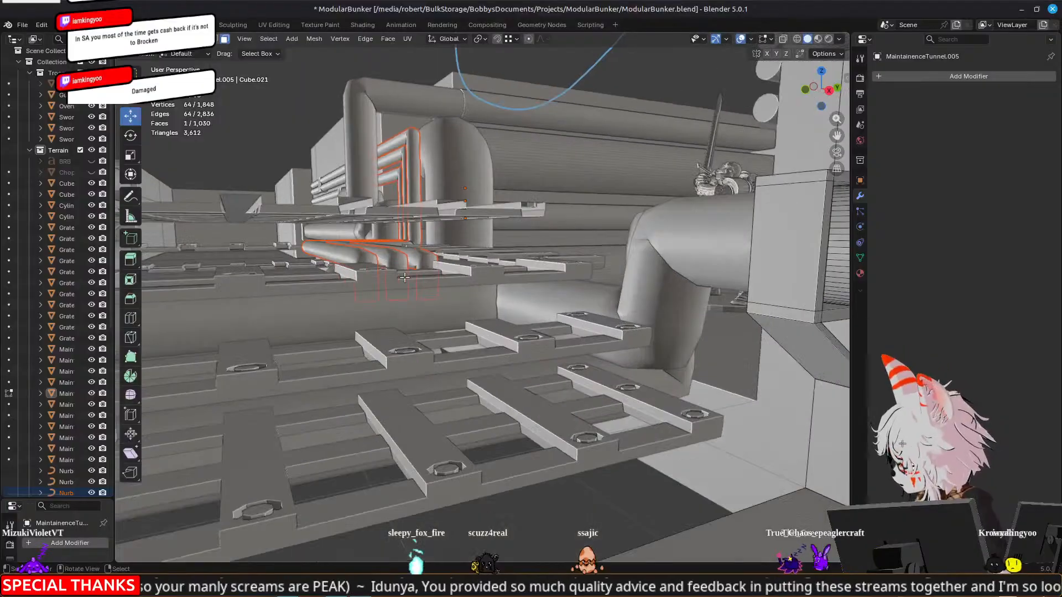
key("Tab")
left_click(387, 257)
left_click(357, 256)
key("Tab")
left_click(383, 302)
left_click(397, 300, "shift")
left_click(428, 299, "shift")
middle_click_drag(423, 302, 550, 379)
scroll(334, 140, "down", 3)
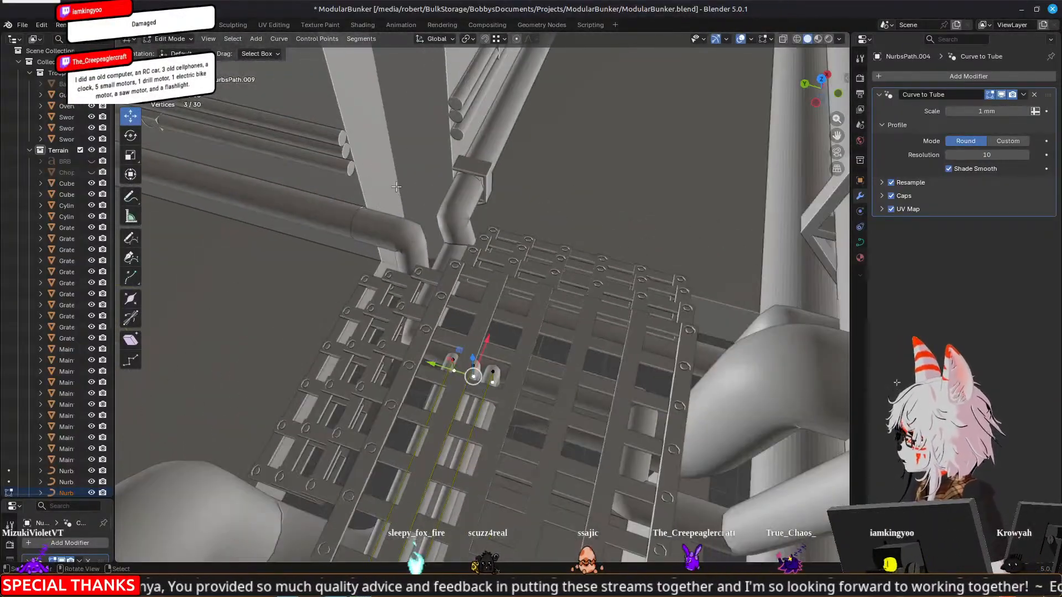
middle_click_drag(437, 265, 422, 246)
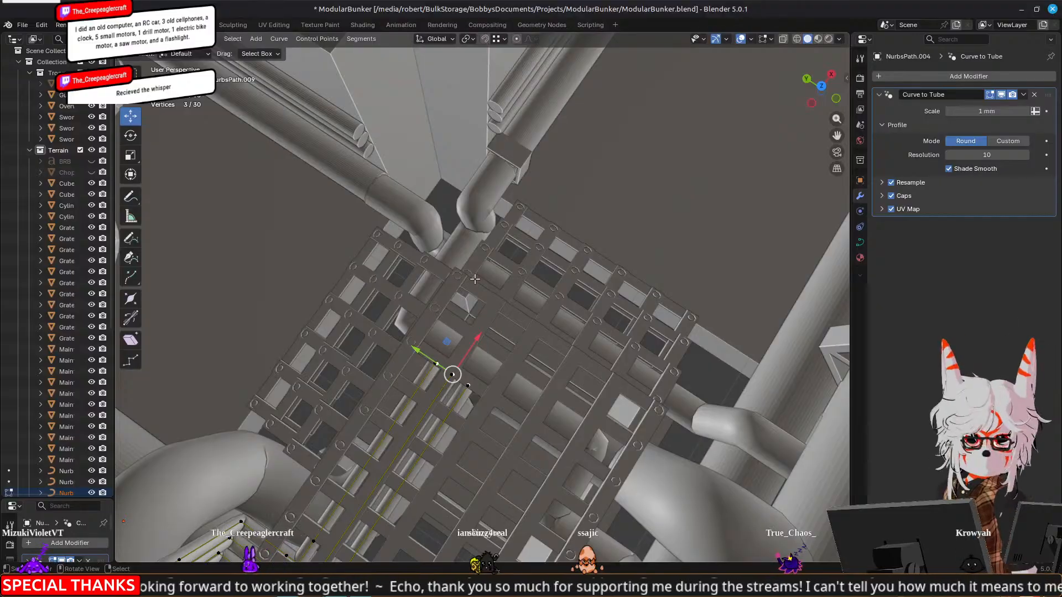
middle_click_drag(452, 323, 425, 305)
key("x")
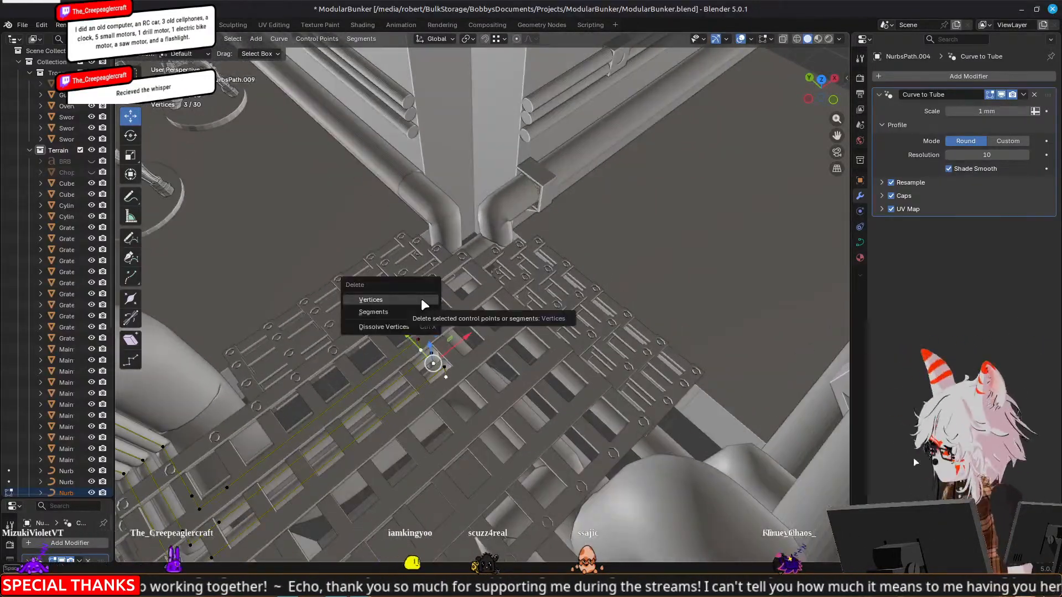
left_click(423, 301)
Select the remaining end points of the three small pipe curves and move them together along X toward the far corner
left_click(437, 349)
left_click(432, 352, "shift")
left_click(419, 339, "shift")
middle_click_drag(437, 328, 316, 233)
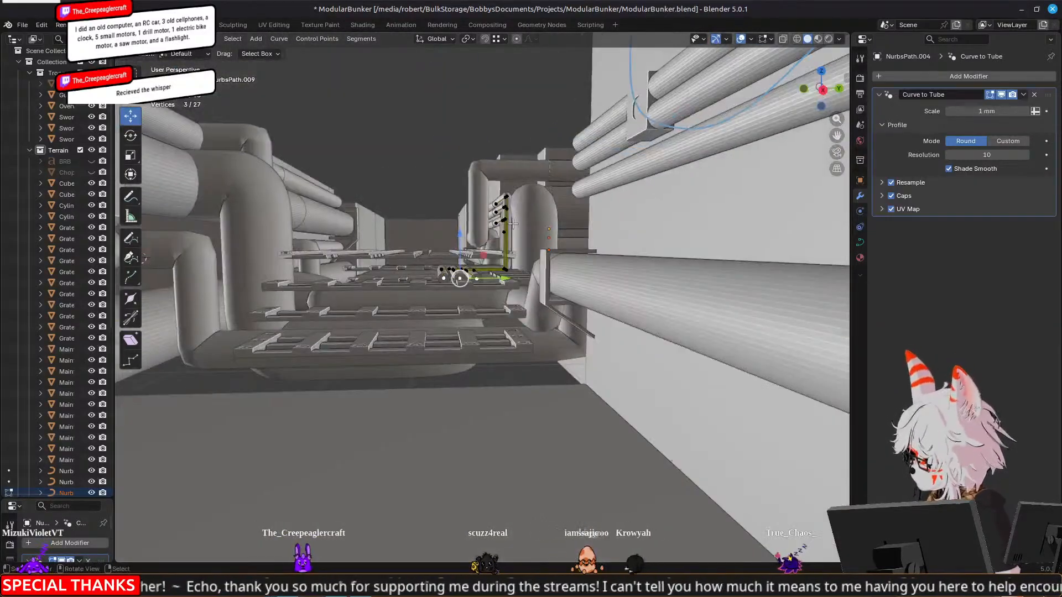
scroll(354, 238, "up", 3)
middle_click_drag(486, 256, 569, 315)
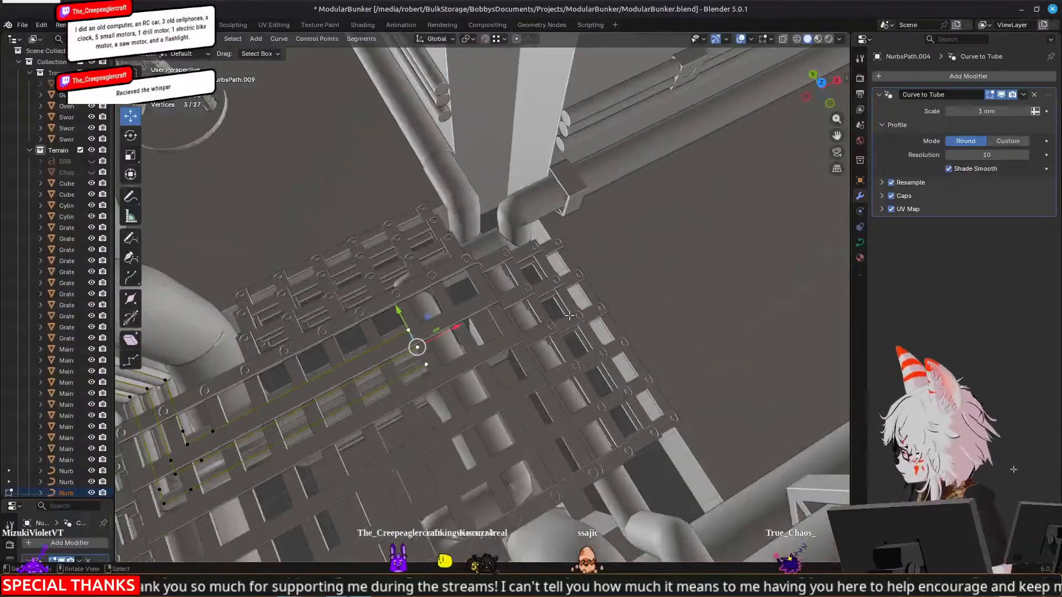
key("KP_7")
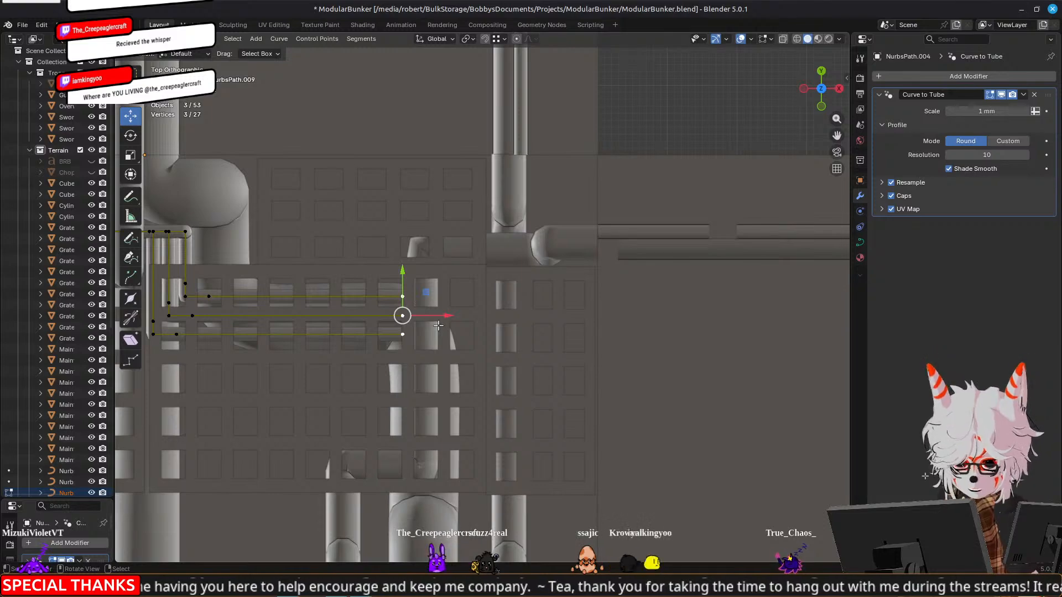
left_click_drag(448, 315, 482, 329)
Try to stagger the end points of the three small pipe curves along X
left_click(446, 315)
left_click(450, 334)
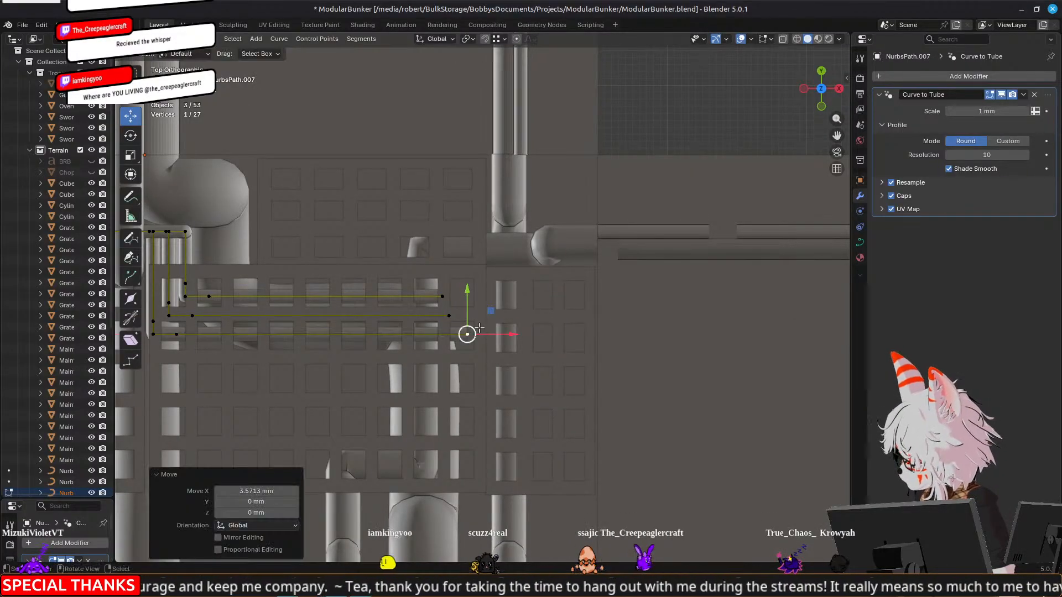
key("ctrl+z")
key("ctrl+z")
key("ctrl+z")
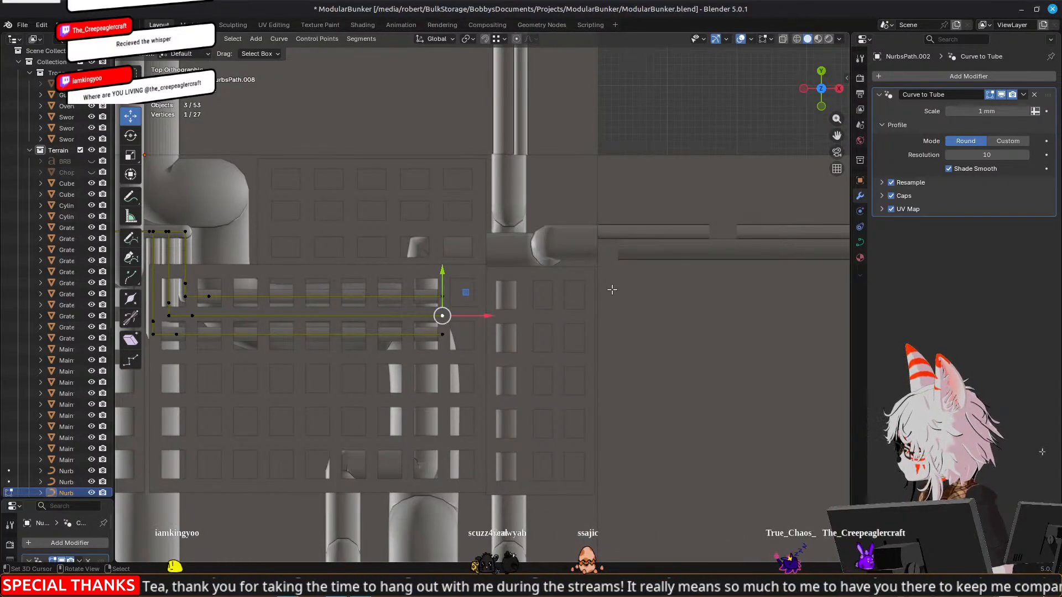
Duplicate the three-column grate section in place and rotate the copy -45° about Z as an alignment guide
key("Tab")
left_click(465, 311)
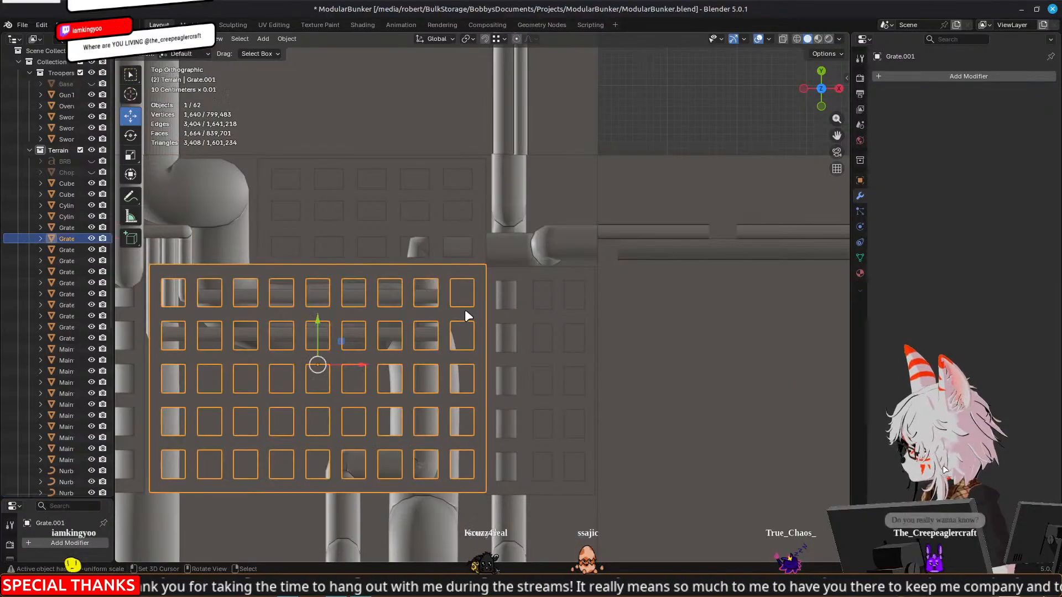
scroll(465, 314, "down", 4)
left_click(610, 208)
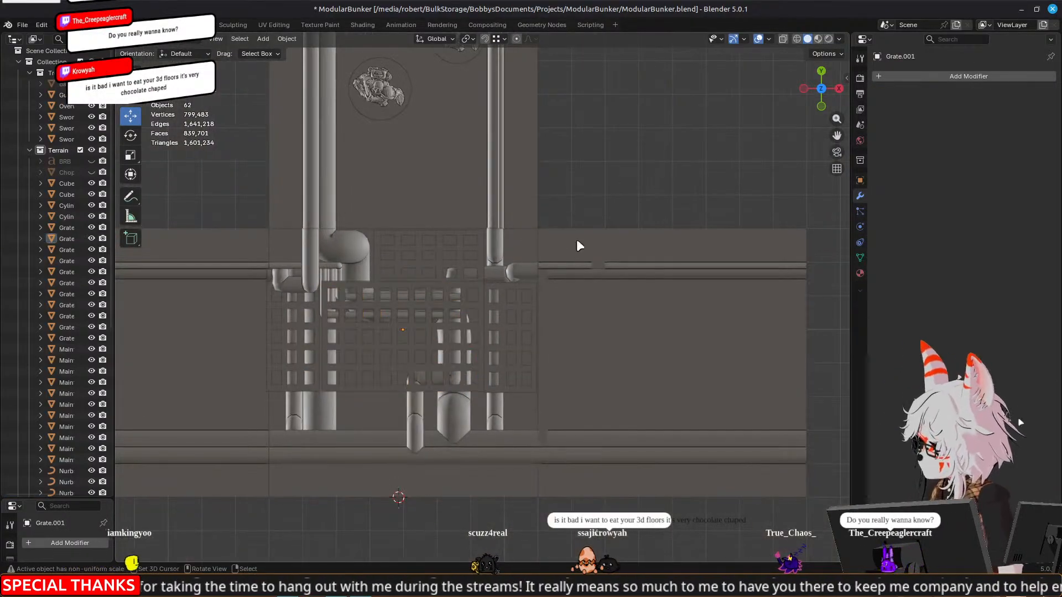
scroll(484, 311, "up", 4)
left_click(520, 326)
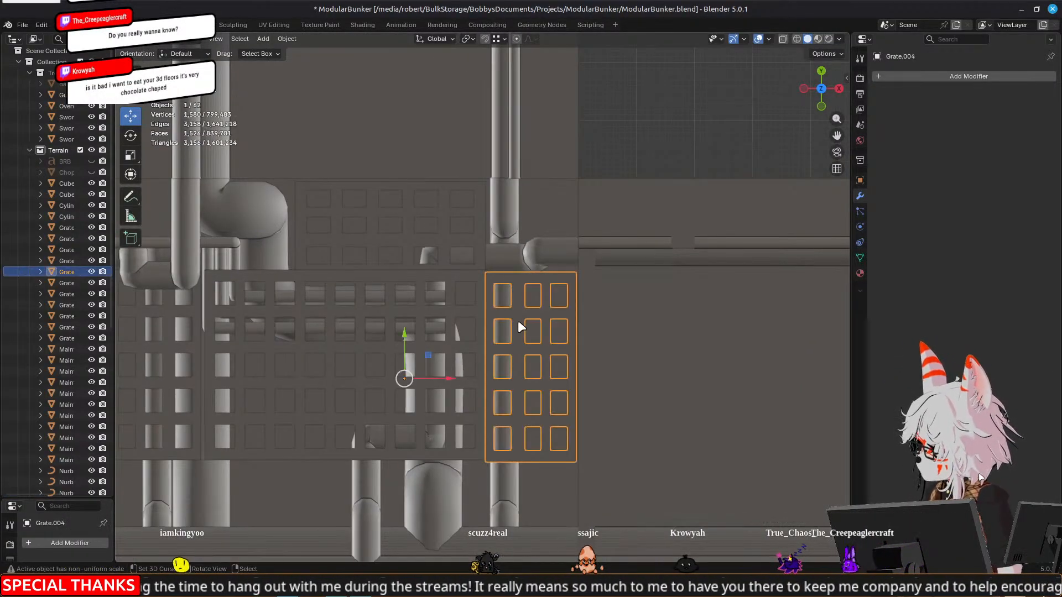
key("shift+d")
right_click(522, 347)
key("r")
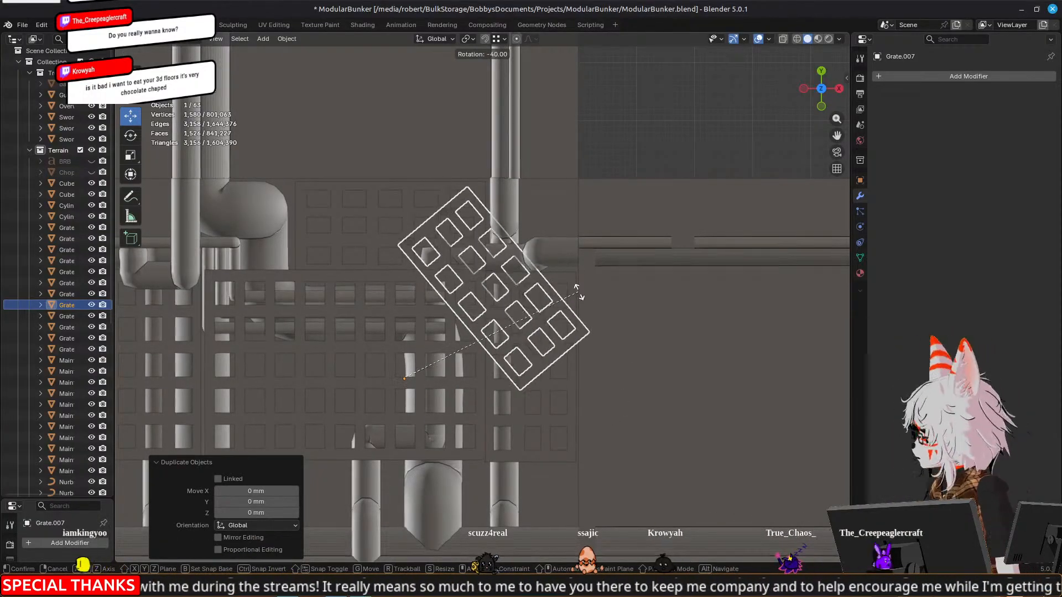
left_click(563, 282)
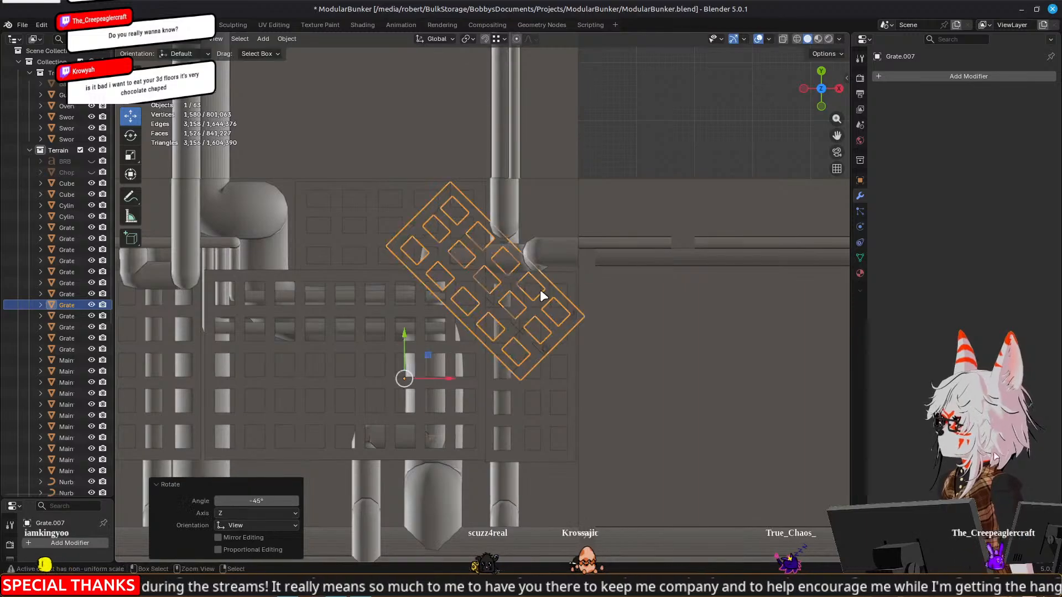
Reopen the three small pipe curves for editing and pull the uppermost curve's end point back along X toward the 45° guide
scroll(443, 348, "up", 2)
left_click(416, 341)
middle_click_drag(416, 341, 447, 230)
left_click(229, 319)
key("Tab")
middle_click_drag(512, 260, 486, 359)
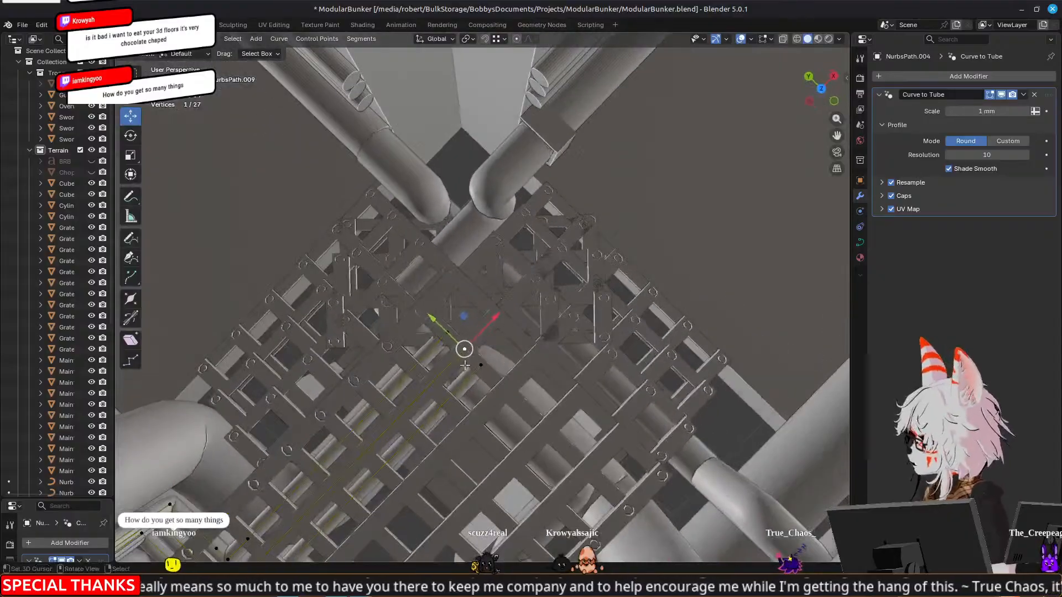
key("KP_7")
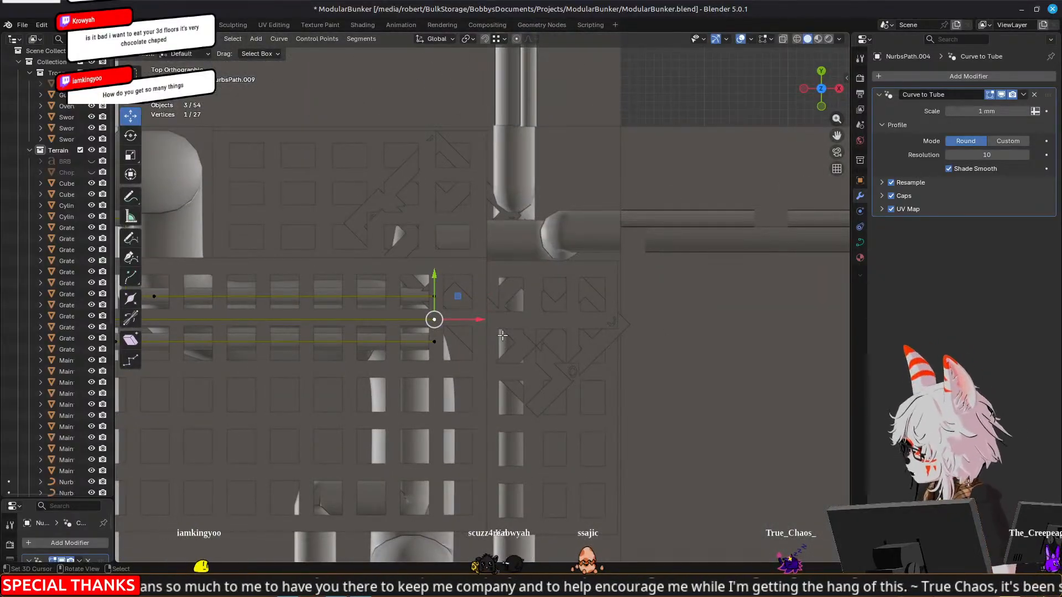
scroll(502, 335, "up", 2)
left_click(415, 296)
left_click_drag(452, 296, 429, 297)
In wireframe, shift the middle curve's end point along X and move the lowest curve's end point 3.2426 mm along X
left_click(432, 325)
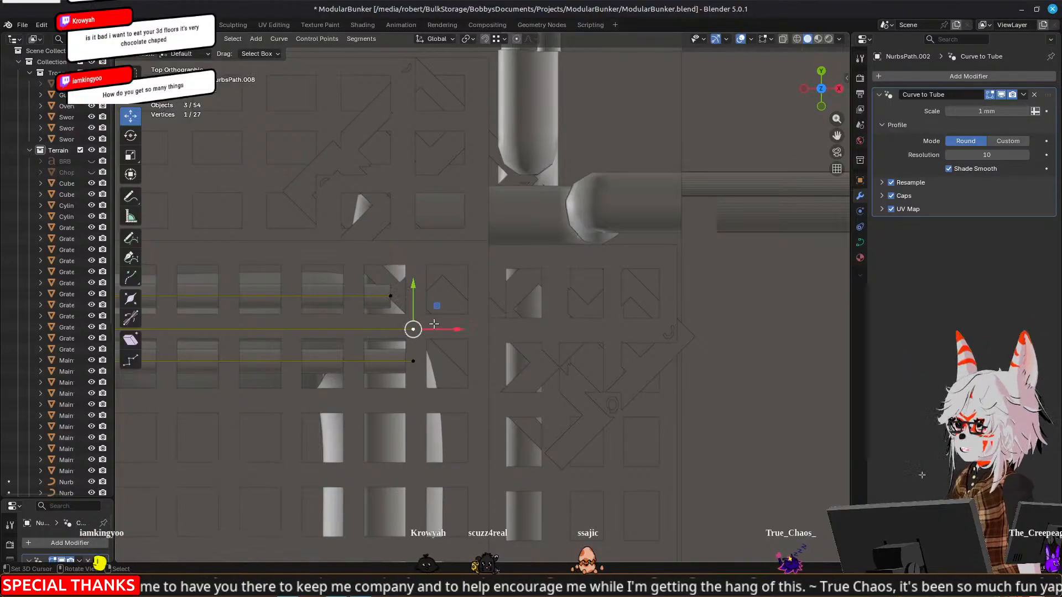
key("z")
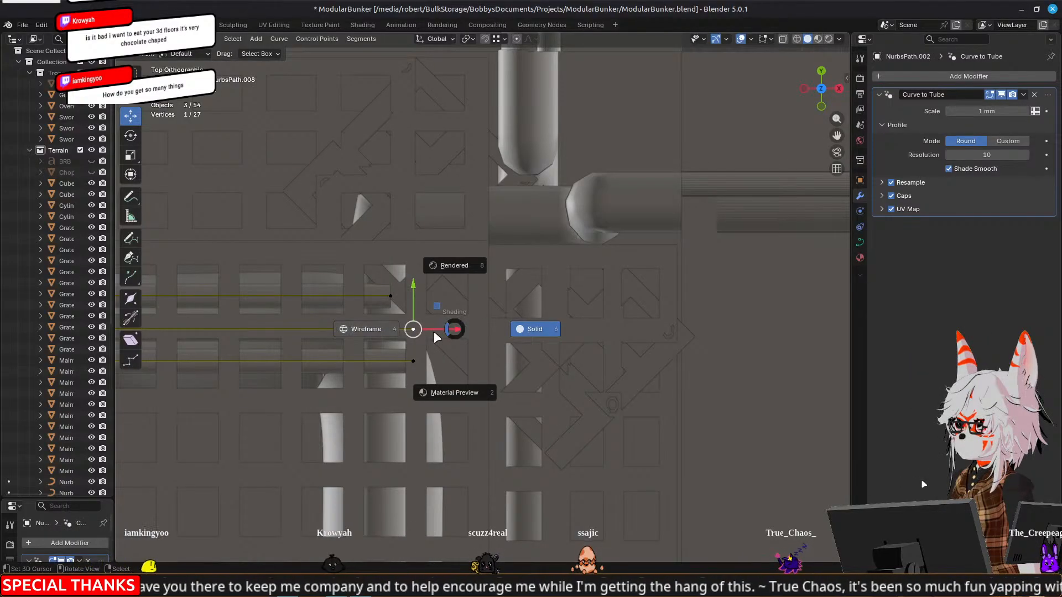
left_click(437, 337)
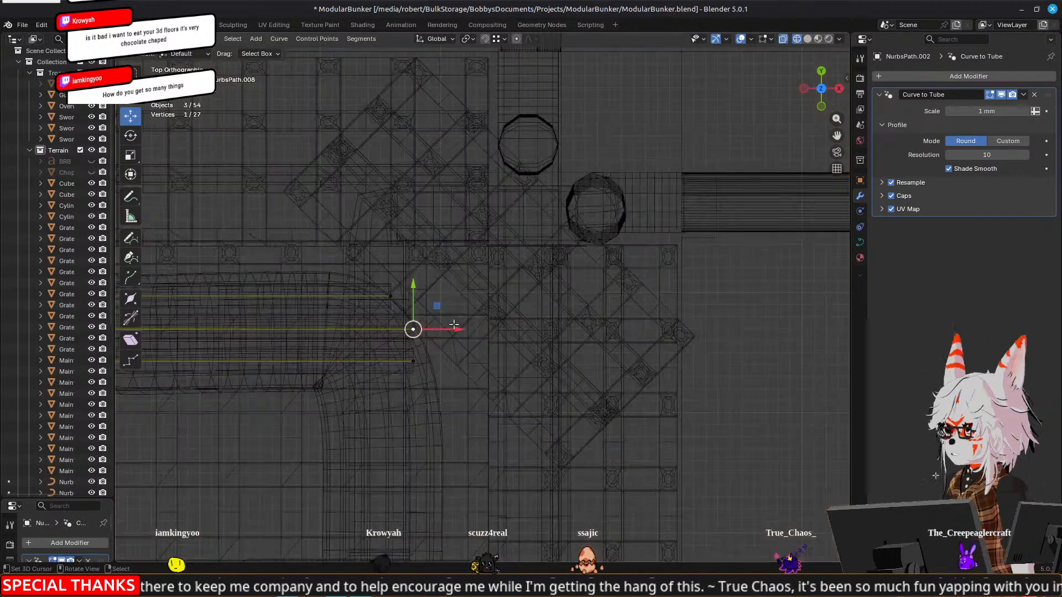
scroll(450, 329, "up", 3)
left_click_drag(401, 352, 410, 355)
left_click(365, 408)
left_click_drag(416, 410, 488, 410)
scroll(428, 331, "down", 3)
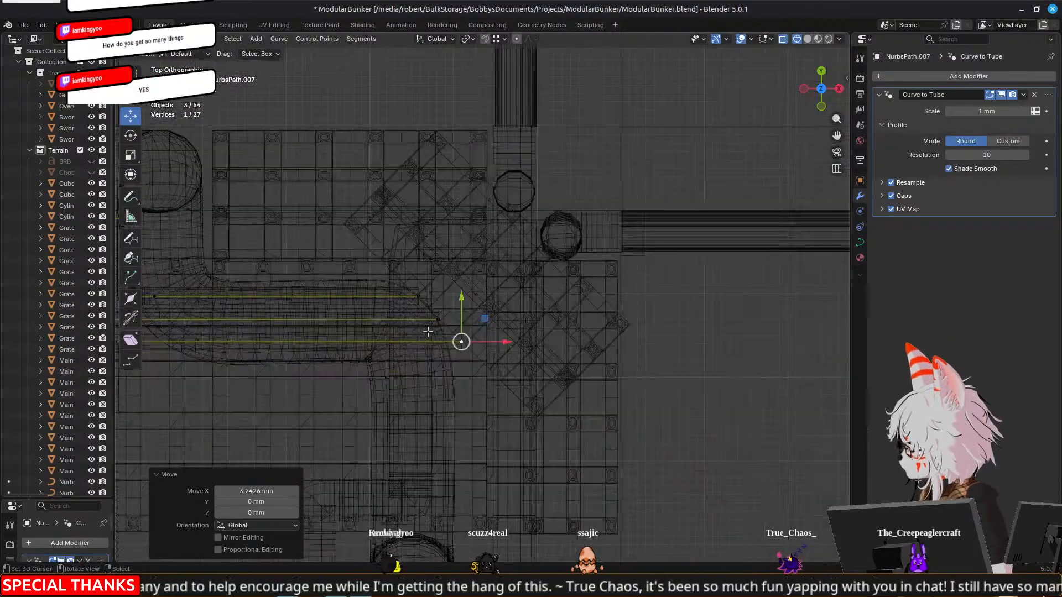
Extrude the end points of the three small pipe curves diagonally to the corner by 11.045 mm in X and 11.706 mm in Y
key("Tab")
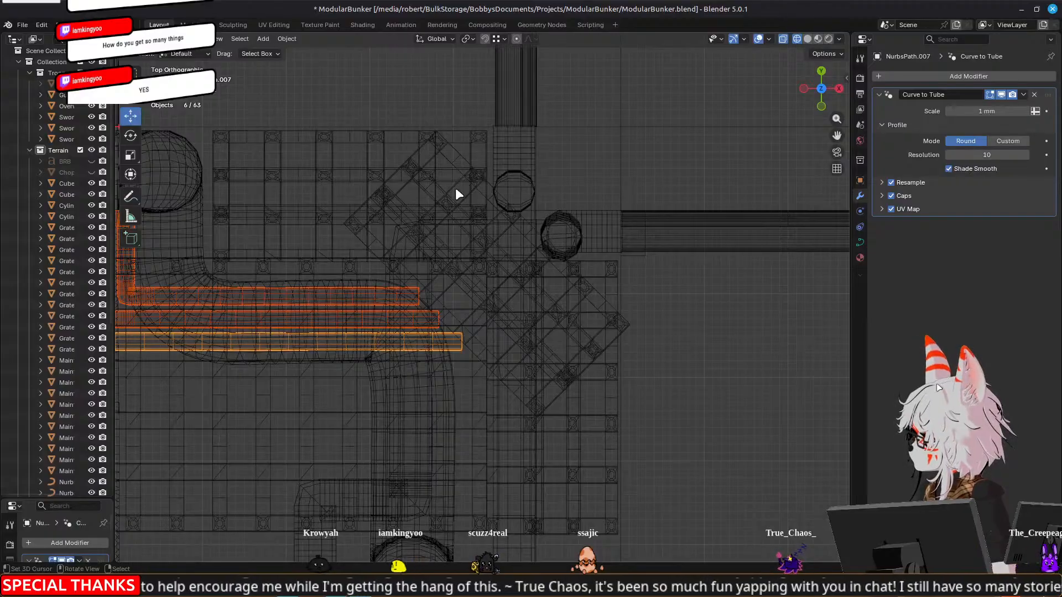
key("Tab")
left_click(438, 320, "shift")
left_click(423, 298, "shift")
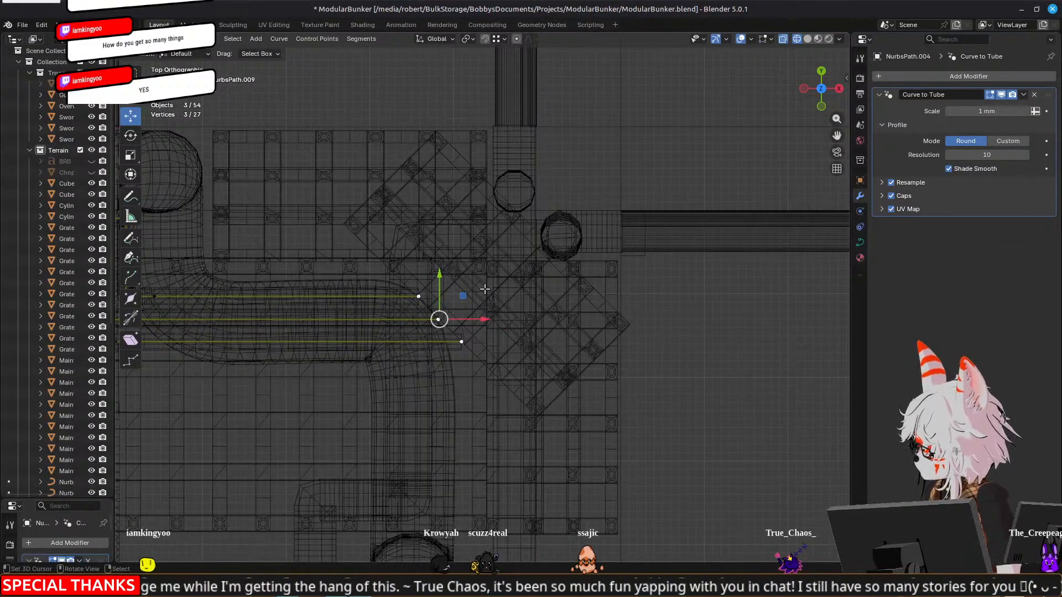
key("e")
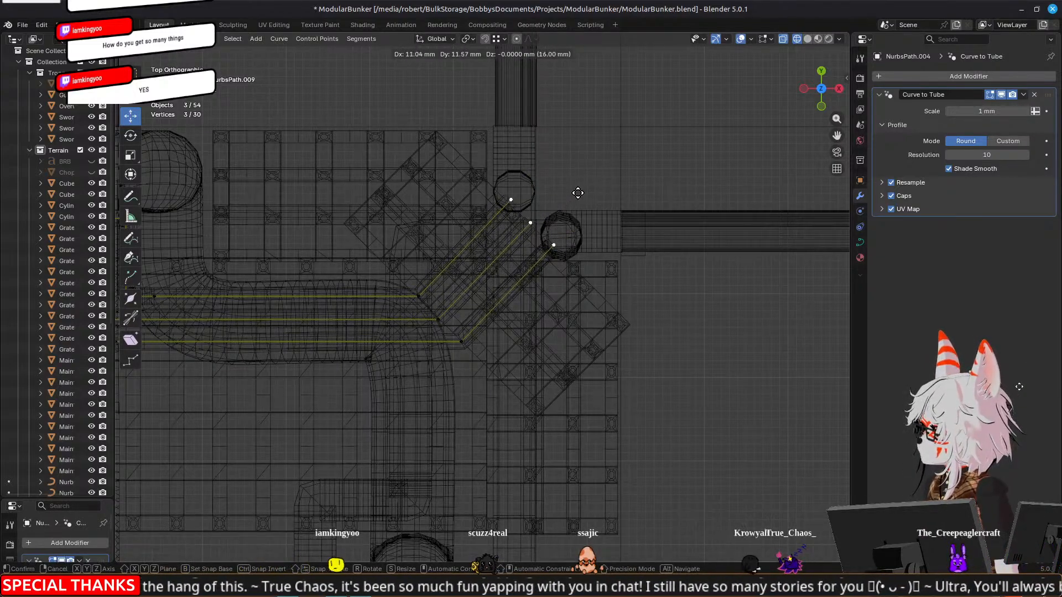
left_click(578, 192)
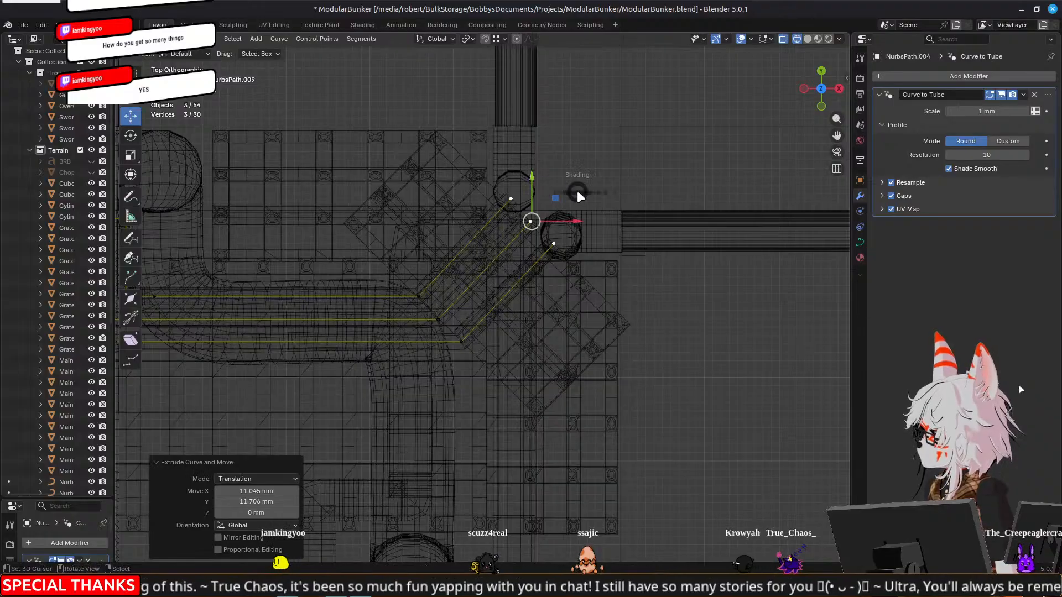
Return the viewport to solid shading and delete the rotated grate copy used as a guide
key("z")
left_click(564, 302)
key("z")
left_click(629, 298)
mouse_move(628, 297)
middle_mouse_down()
mouse_move(624, 283)
mouse_move(526, 271)
mouse_move(505, 246)
mouse_move(572, 228)
mouse_move(513, 247)
mouse_move(442, 227)
mouse_move(401, 195)
mouse_move(449, 214)
mouse_move(395, 290)
mouse_move(398, 273)
mouse_move(482, 281)
middle_mouse_up()
key("Tab")
key("Delete")
Select the control points of the three small pipe curves' under-grate sections, raise them 1.5339 mm along Z and finish editing
left_click(424, 260)
left_click(477, 257, "shift")
left_click(509, 247, "shift")
key("Tab")
left_click(446, 244)
left_click(427, 258, "shift")
left_click(409, 276, "shift")
left_click(612, 303, "shift")
left_click(617, 281, "shift")
left_click(624, 265, "shift")
left_click(367, 162, "shift")
left_click(355, 163, "shift")
left_click(360, 169, "shift")
left_click(337, 166, "shift")
left_click(332, 162, "shift")
left_click(345, 161, "shift")
left_click(324, 159, "shift")
left_click(311, 160, "shift")
left_click(314, 166, "shift")
left_click(414, 158, "shift")
left_click(409, 154, "shift")
left_click(405, 151, "shift")
left_click_drag(388, 142, 393, 129)
middle_click_drag(394, 129, 588, 191)
scroll(588, 191, "down", 6)
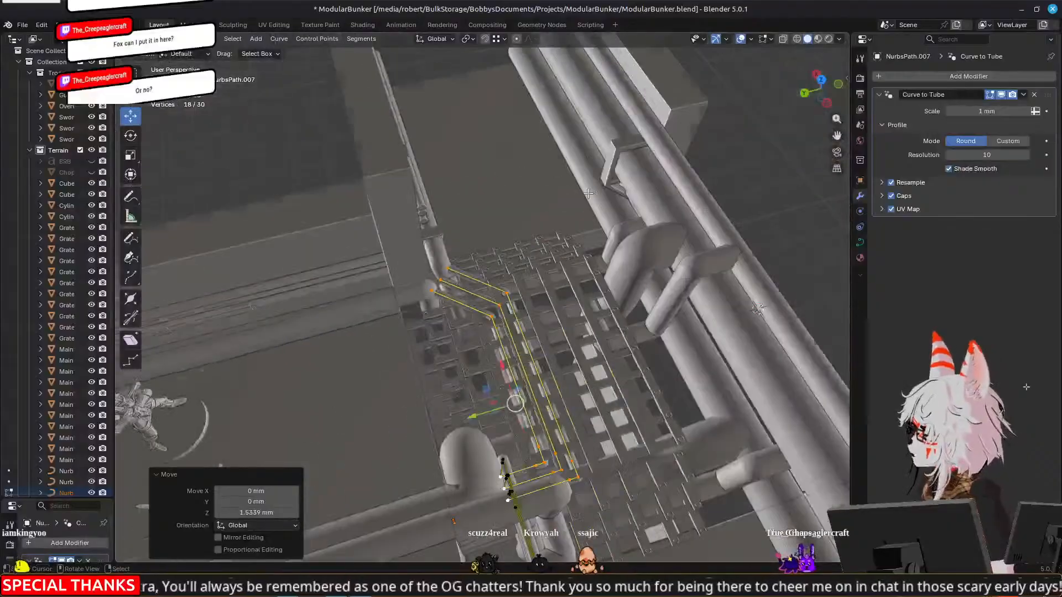
key("Tab")
Examine how the diagonal small pipes meet the corner pipes beside the grated junction
middle_click_drag(646, 260, 512, 260)
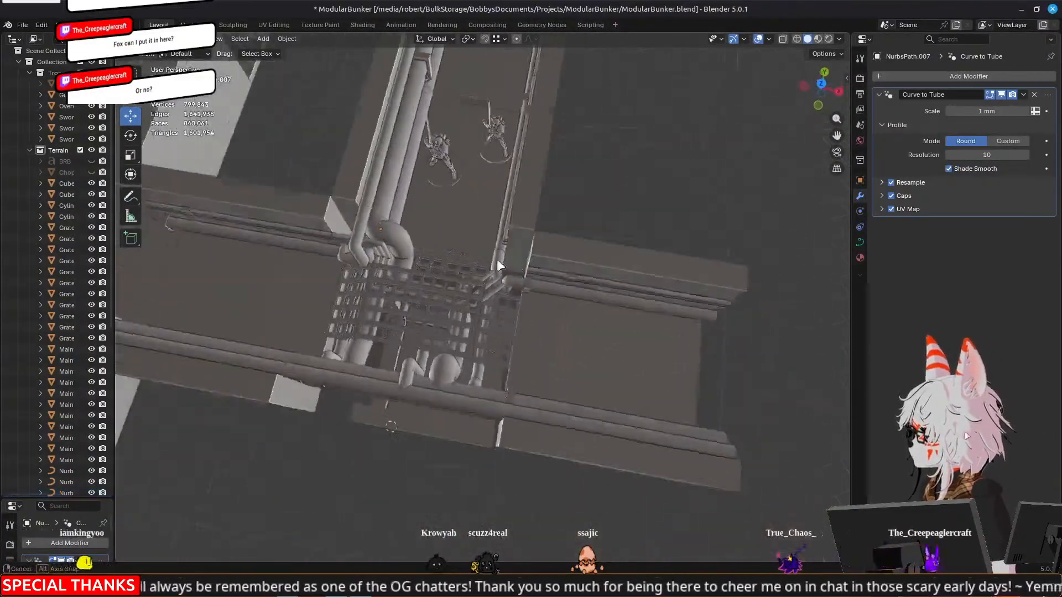
scroll(553, 291, "up", 6)
middle_click_drag(606, 328, 409, 273)
middle_click_drag(678, 300, 553, 314)
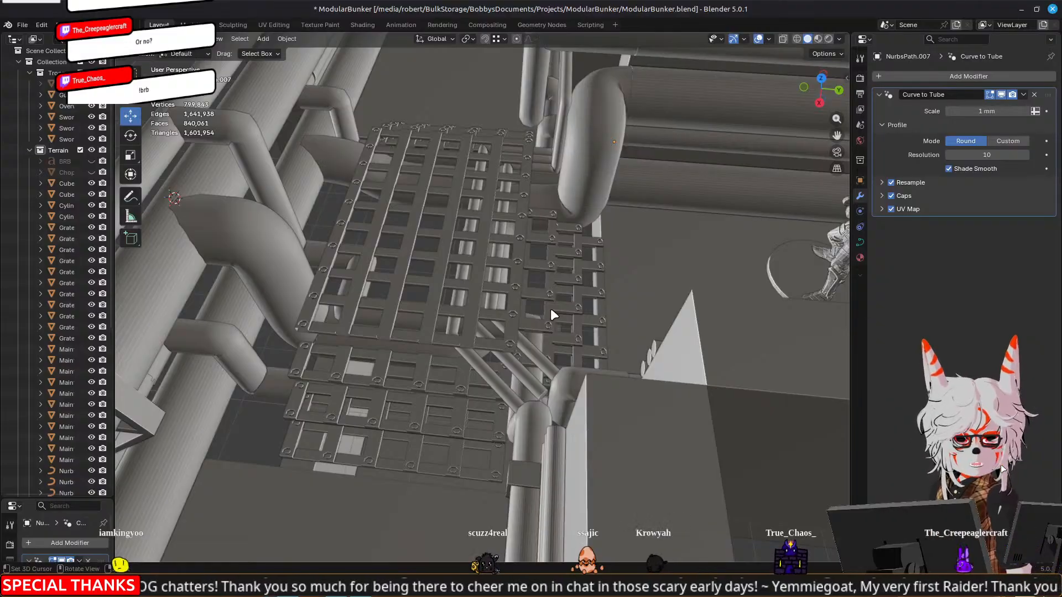
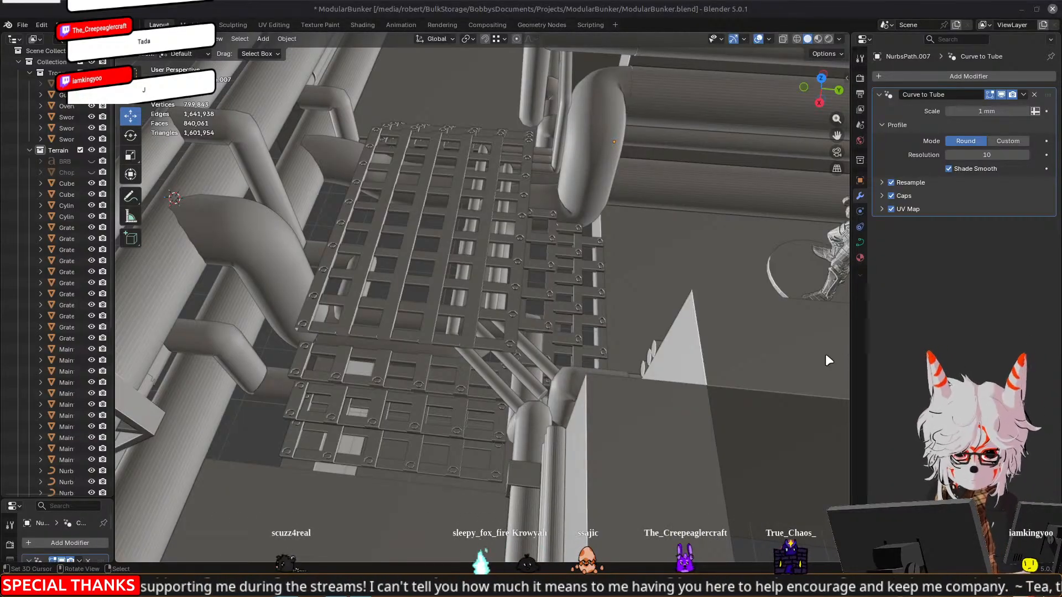
Select the three small pipe curves that end diagonally at the corner beside the grated junction
middle_click_drag(664, 313, 688, 275)
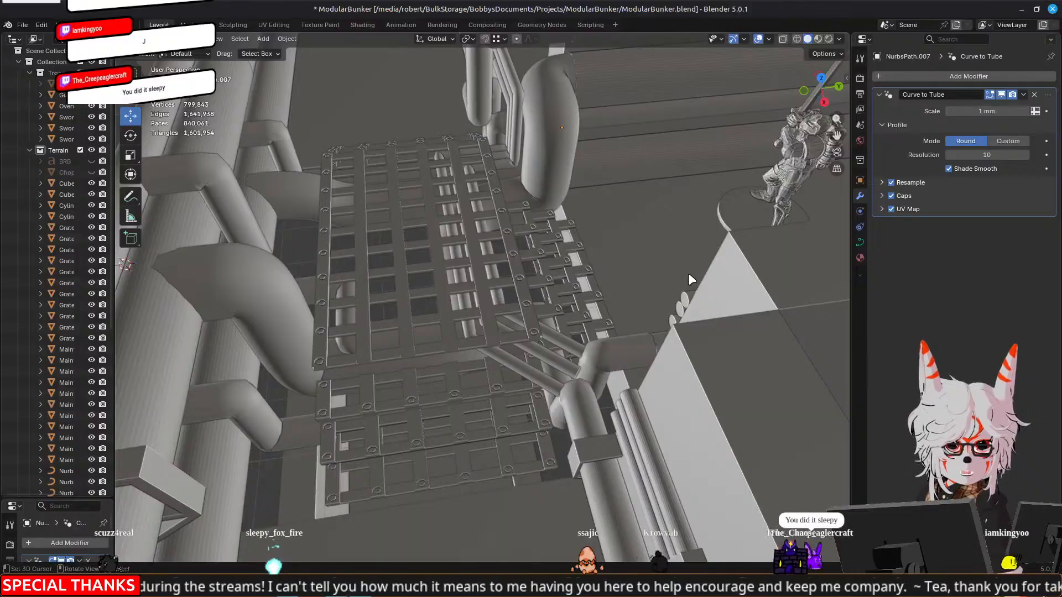
middle_click_drag(677, 230, 619, 293)
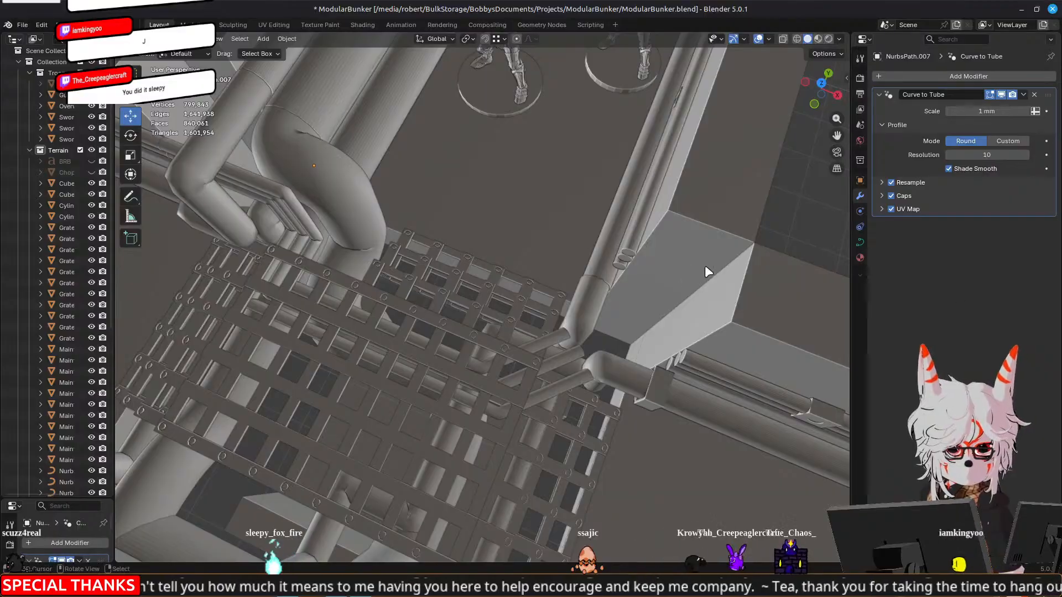
middle_click_drag(467, 281, 505, 284)
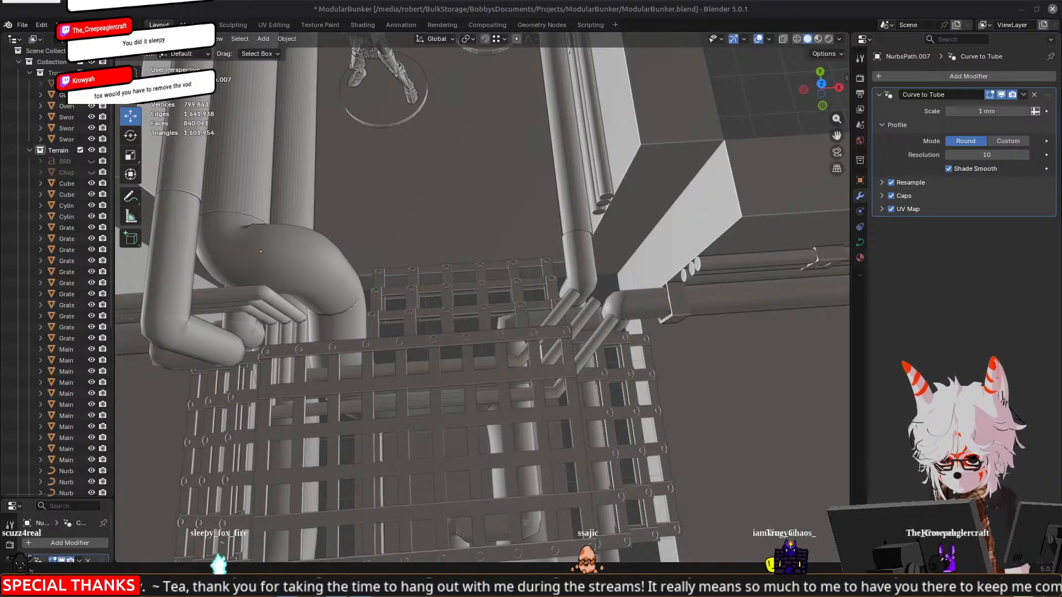
mouse_move(379, 321)
middle_mouse_down()
mouse_move(397, 316)
mouse_move(375, 318)
middle_mouse_up()
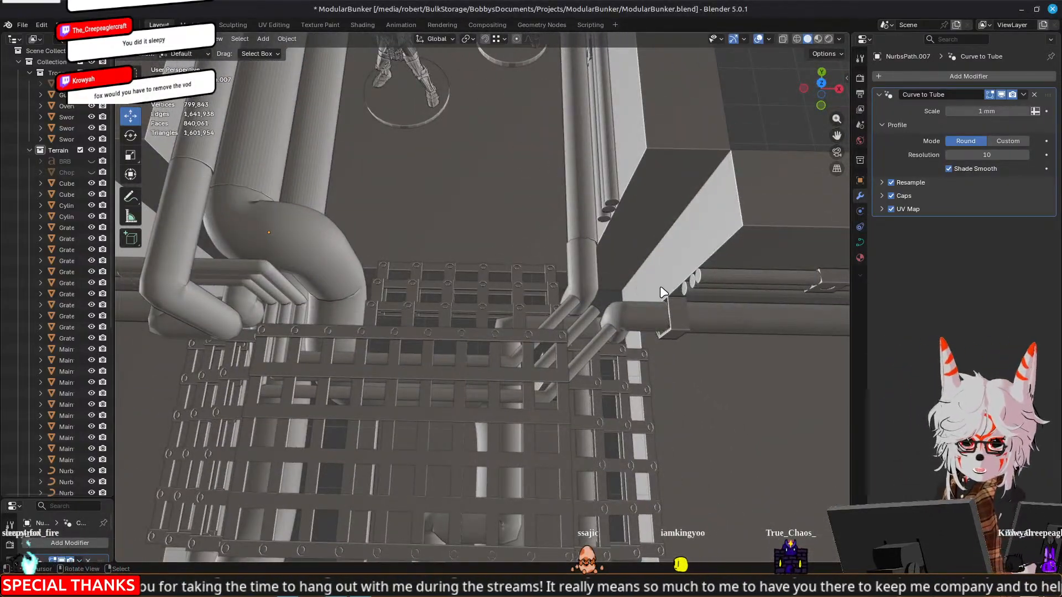
left_click(575, 320)
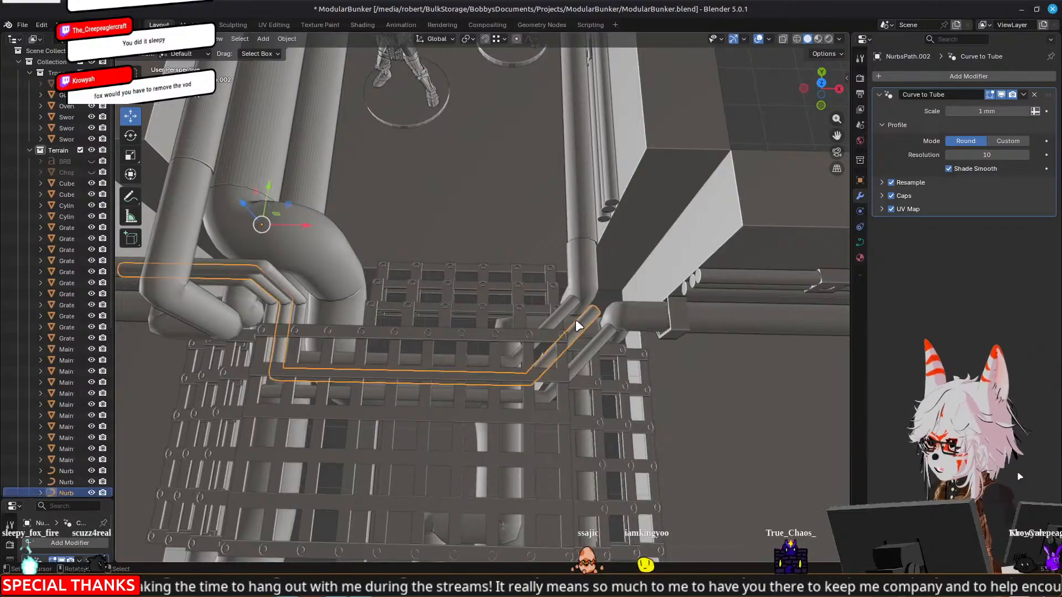
scroll(565, 308, "up", 3)
middle_click_drag(569, 307, 605, 301)
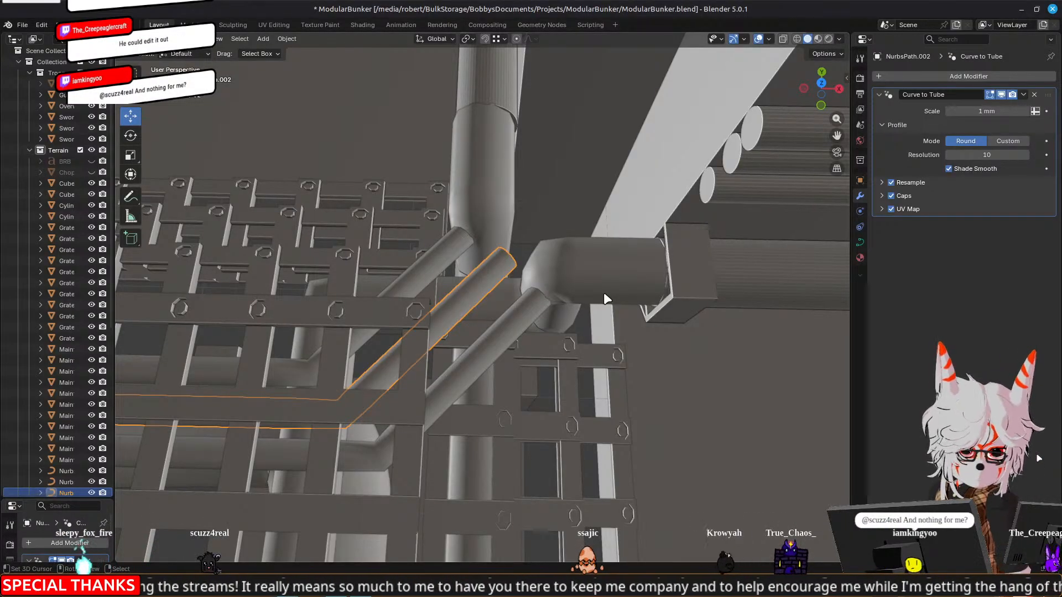
left_click(527, 325)
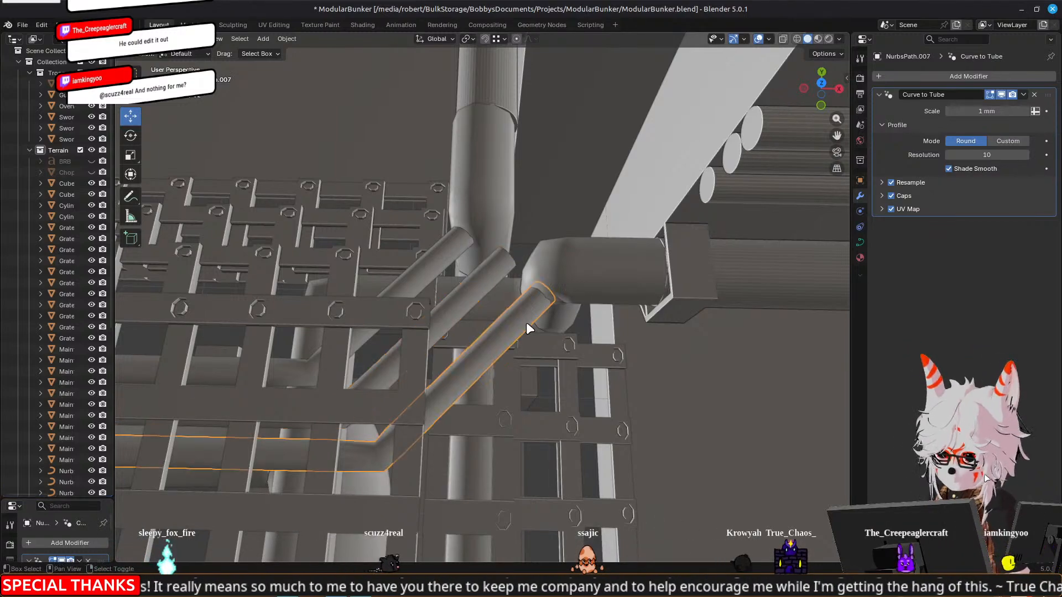
left_click(477, 274, "shift")
left_click(449, 251, "shift")
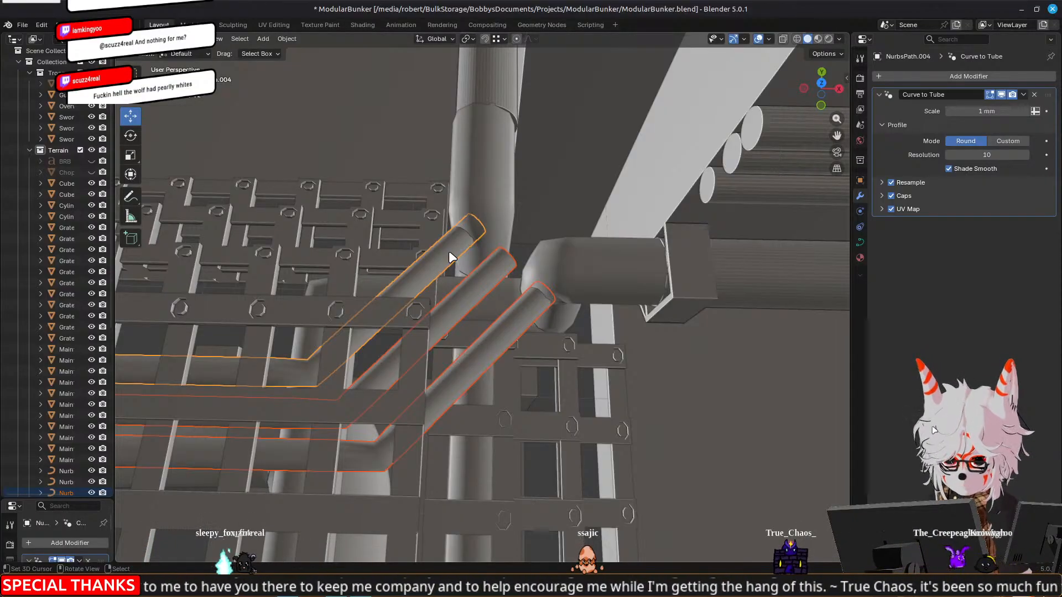
Pull the diagonal end points of the three small pipe curves back from the corner pipes in the horizontal plane
middle_click_drag(488, 219, 327, 230)
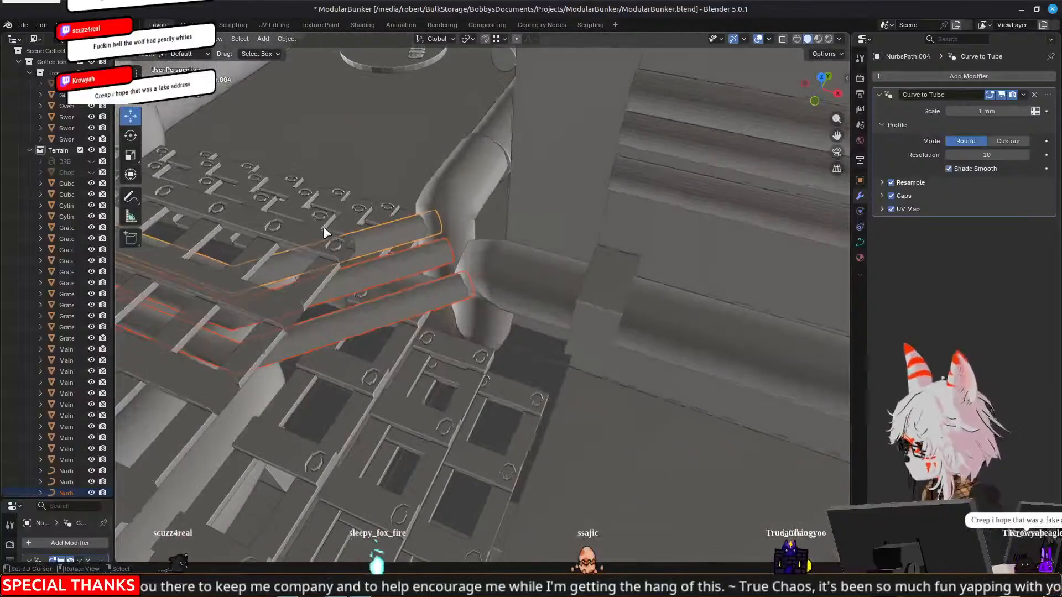
key("Tab")
left_click(438, 221)
left_click(450, 250)
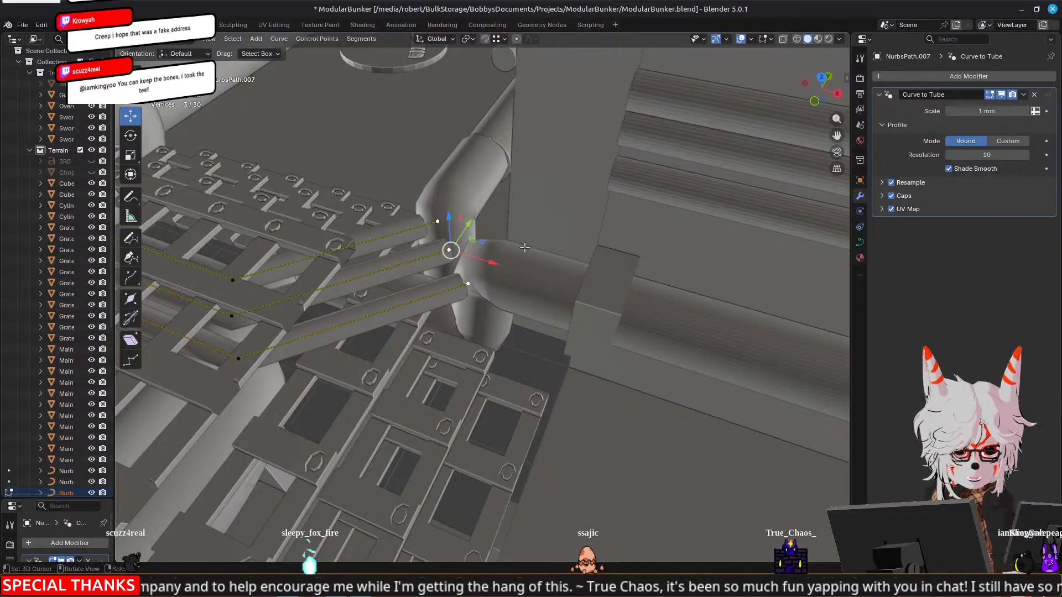
key("KP_7")
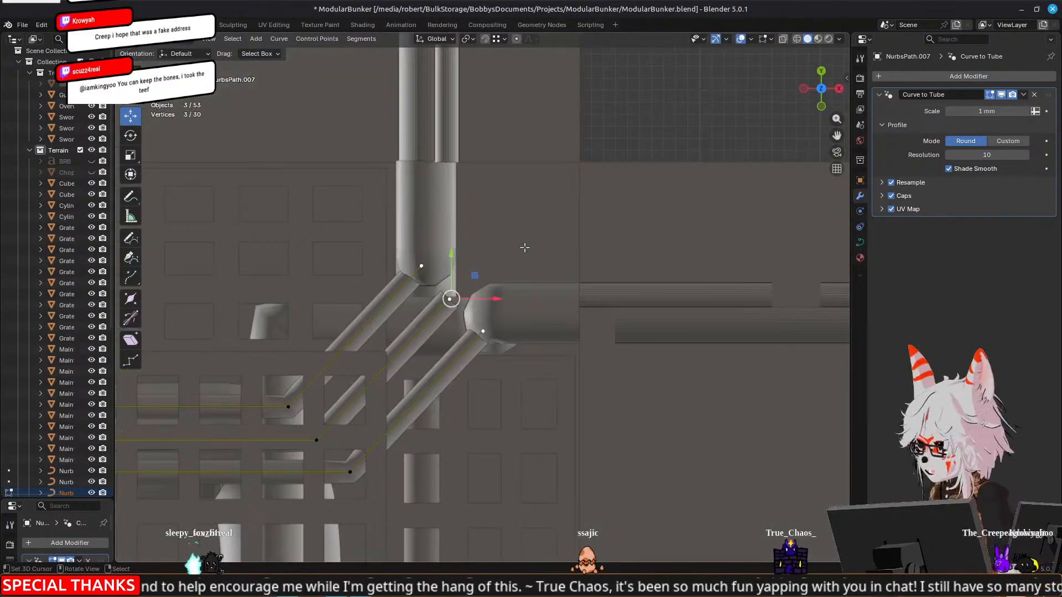
key("g")
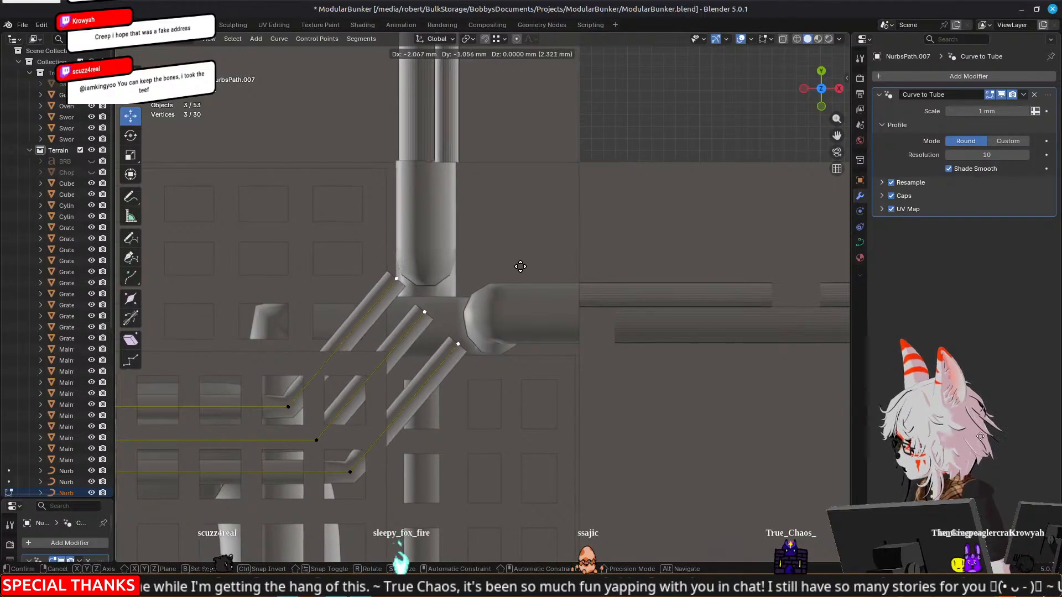
left_click(531, 287)
Extrude the three corner end points straight up by 9.1041 mm along Z
middle_click_drag(531, 288, 521, 253)
key("g")
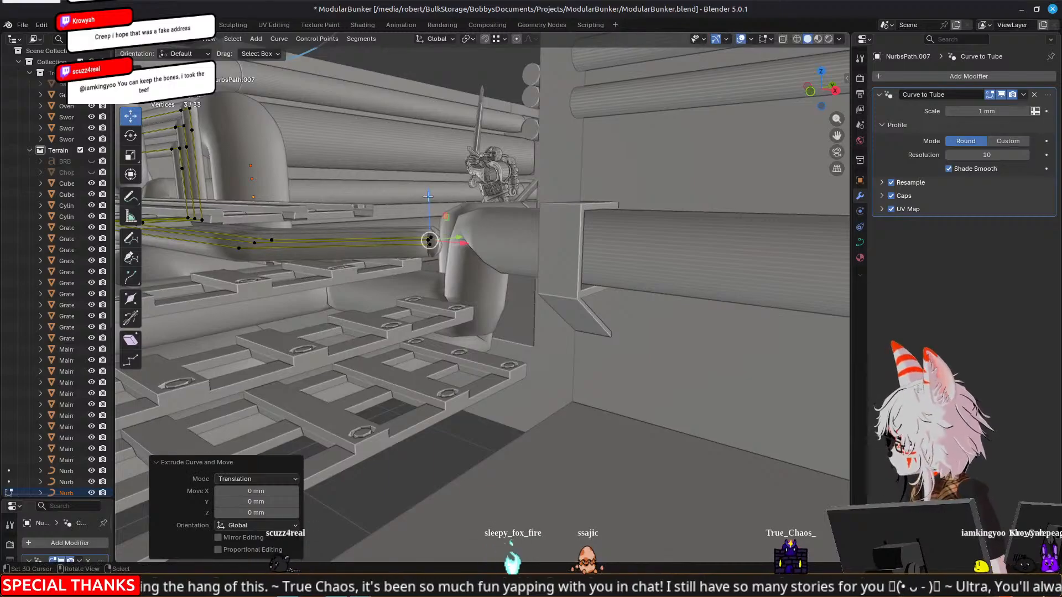
key("z")
left_click(442, 205)
middle_click_drag(443, 205, 582, 289)
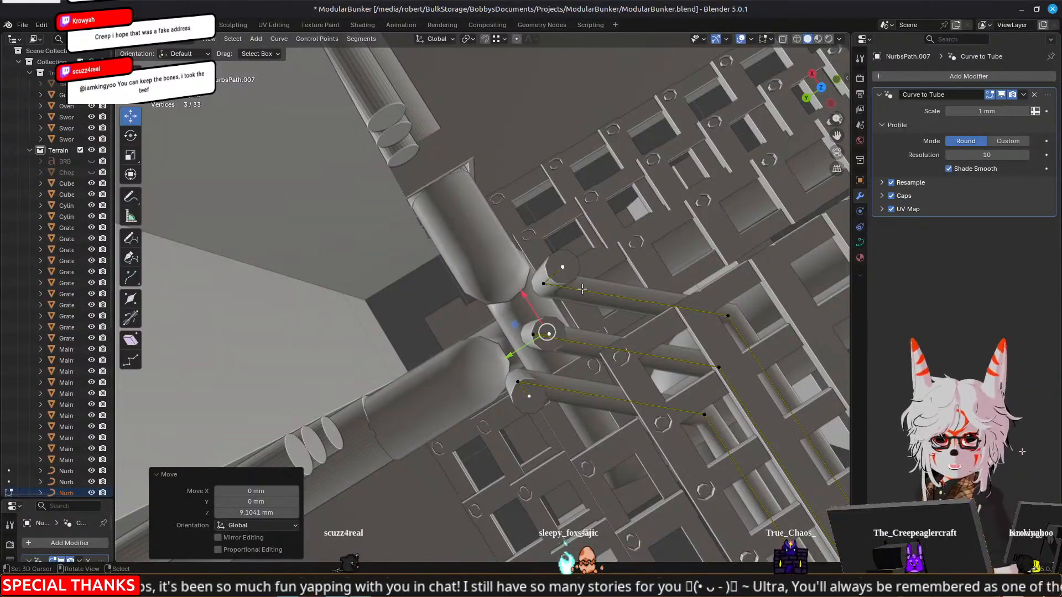
Raise the top end point of one vertical small pipe by 0.60216 mm along Z and finish editing the curves
middle_click_drag(612, 263, 511, 253)
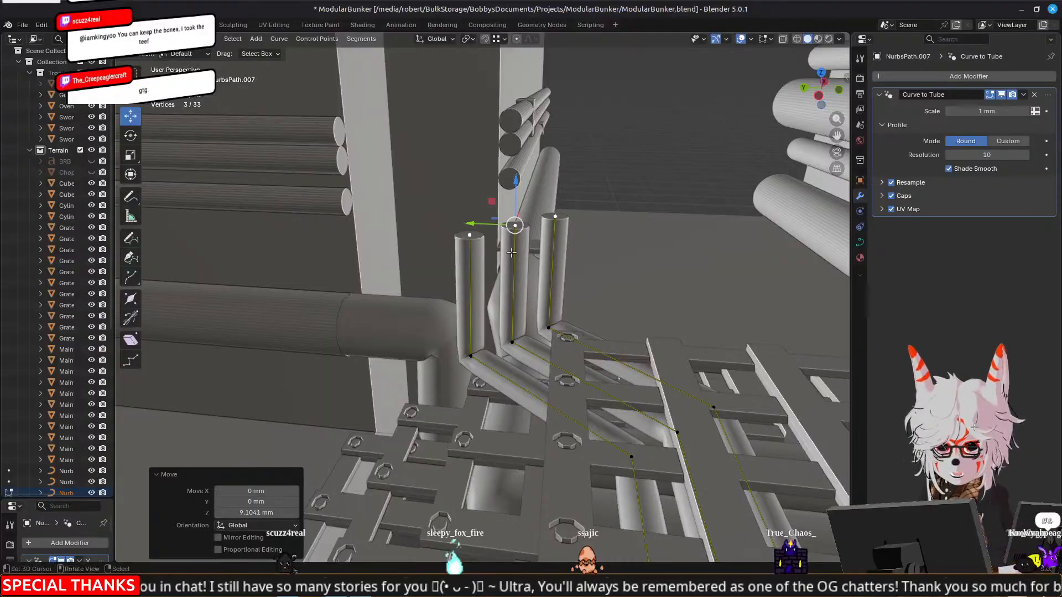
middle_click_drag(400, 273, 488, 261)
middle_click_drag(361, 267, 421, 254)
right_click(504, 235)
middle_click_drag(489, 239, 521, 228)
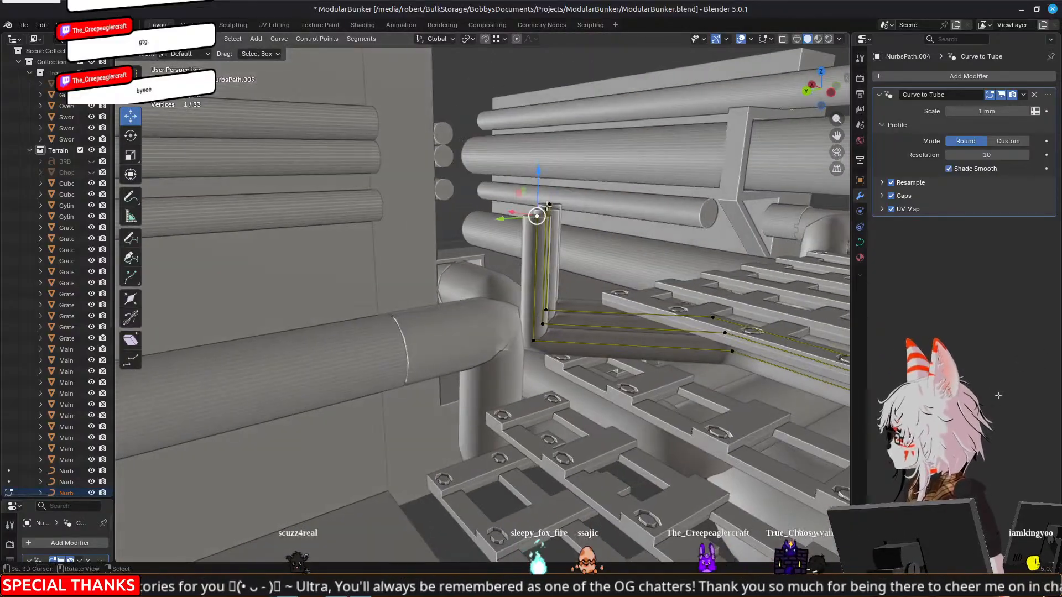
left_click_drag(541, 182, 541, 180)
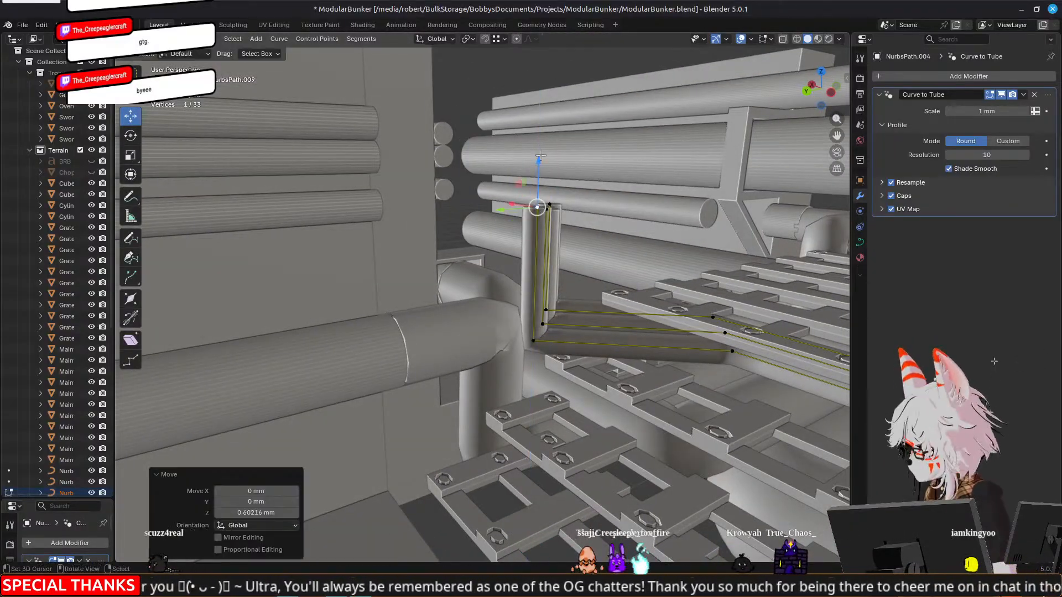
middle_click_drag(539, 183, 344, 112)
key("Tab")
Try extruding the end face of the tunnel wall's uppermost small pipe by -8.7861 mm along Y toward the corner
left_click(363, 108)
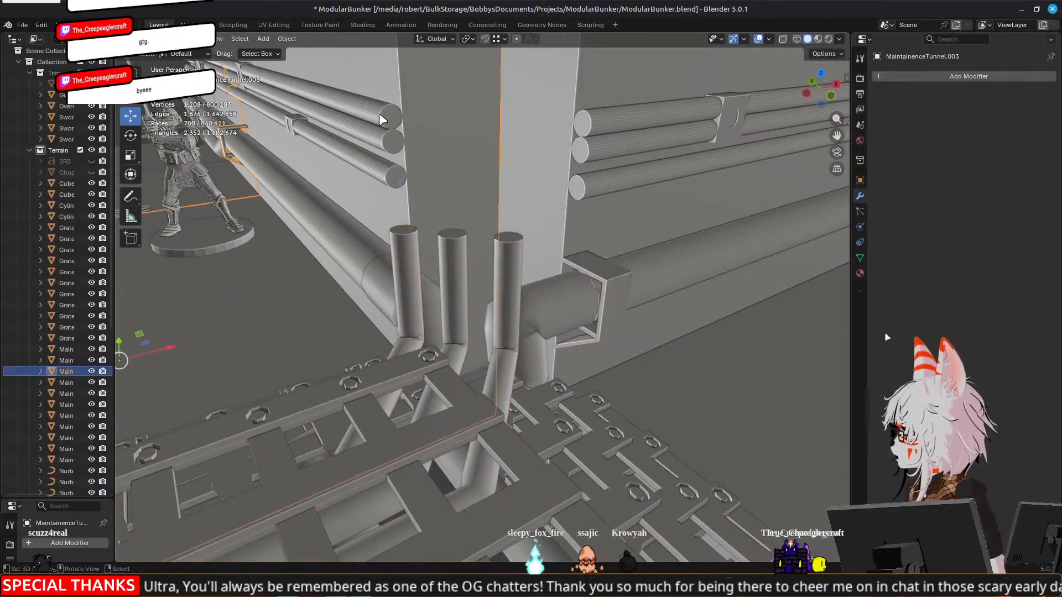
key("Tab")
left_click(387, 116)
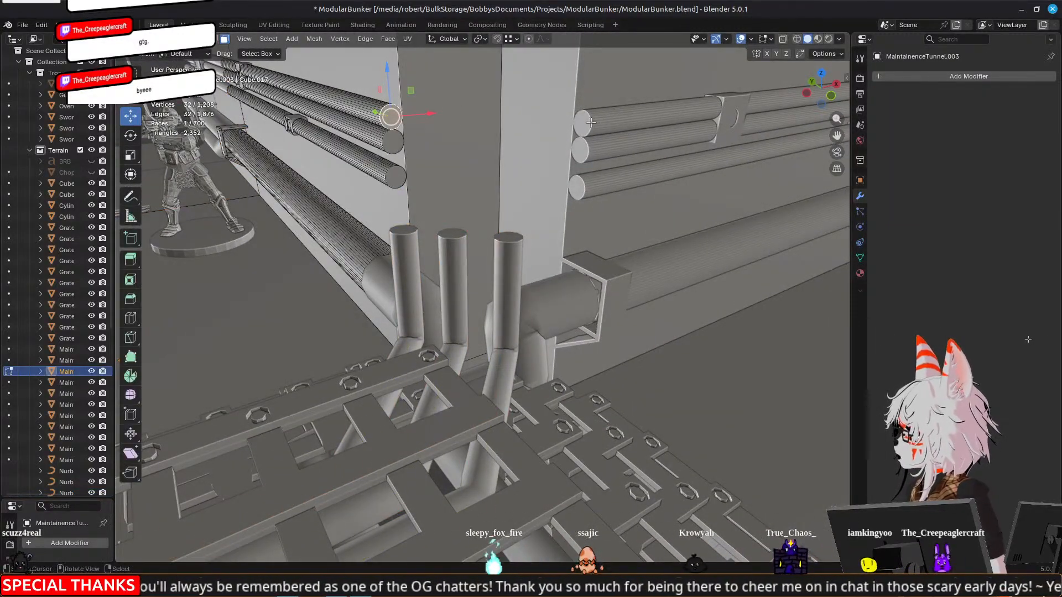
middle_click_drag(594, 115, 418, 199)
key("e")
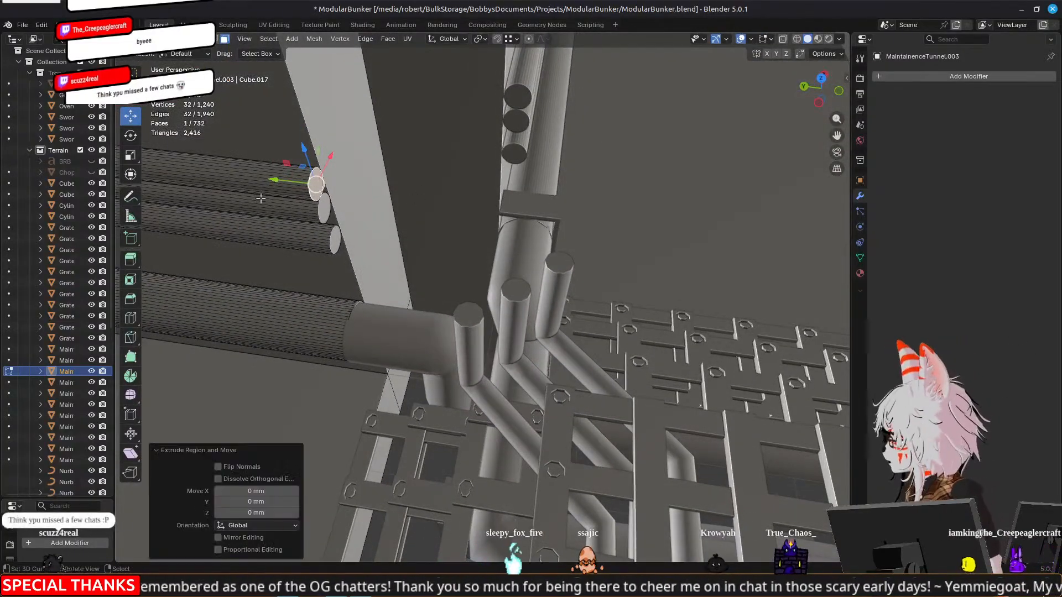
key("y")
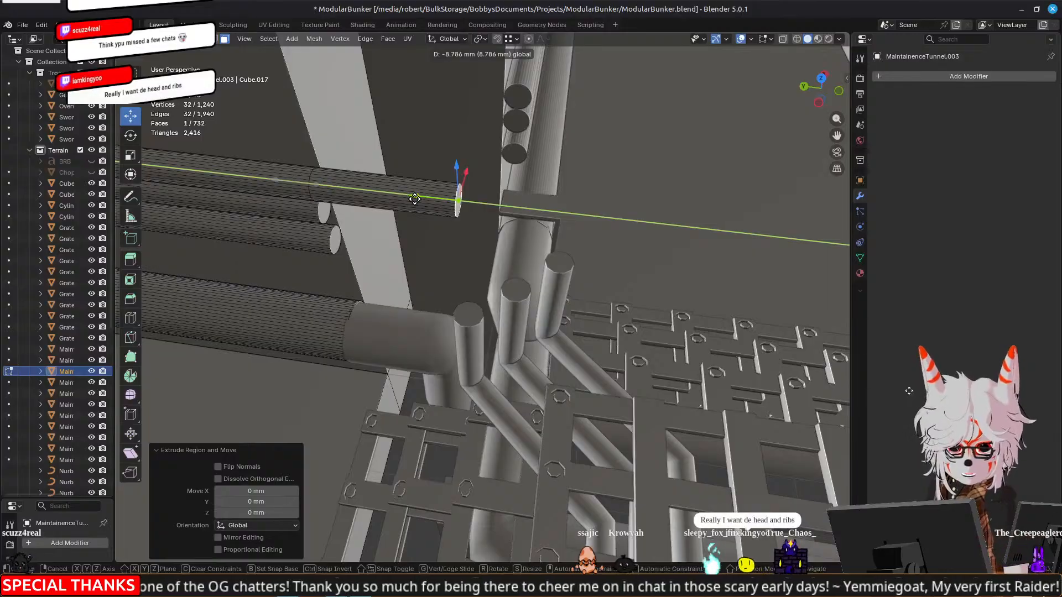
left_click(415, 198)
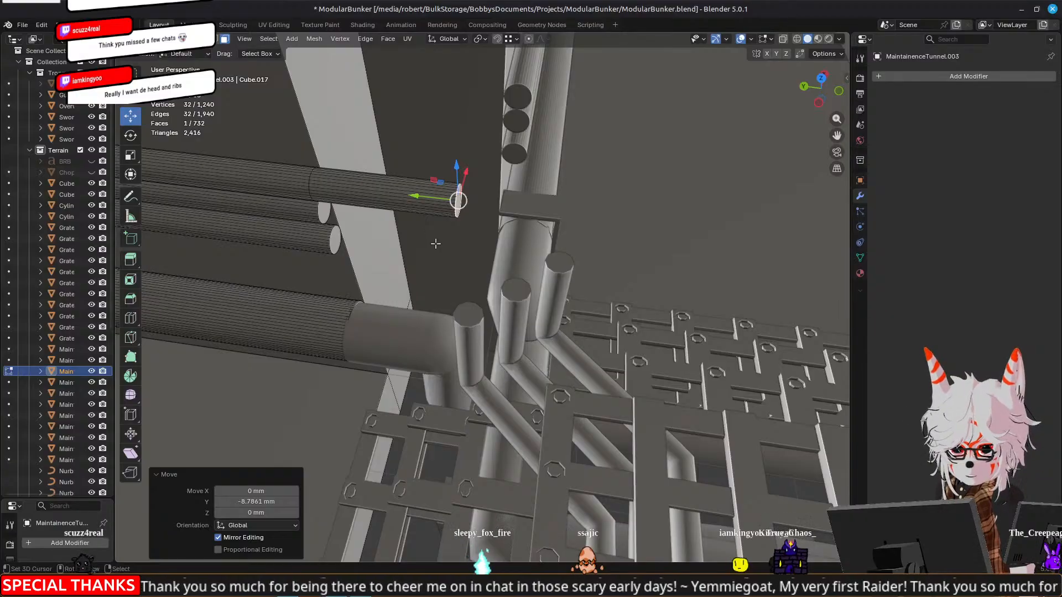
Try extruding the wall pipe's end face further along Y, undo the pipe extrusions and stop editing the tunnel mesh
middle_click_drag(496, 261, 437, 260)
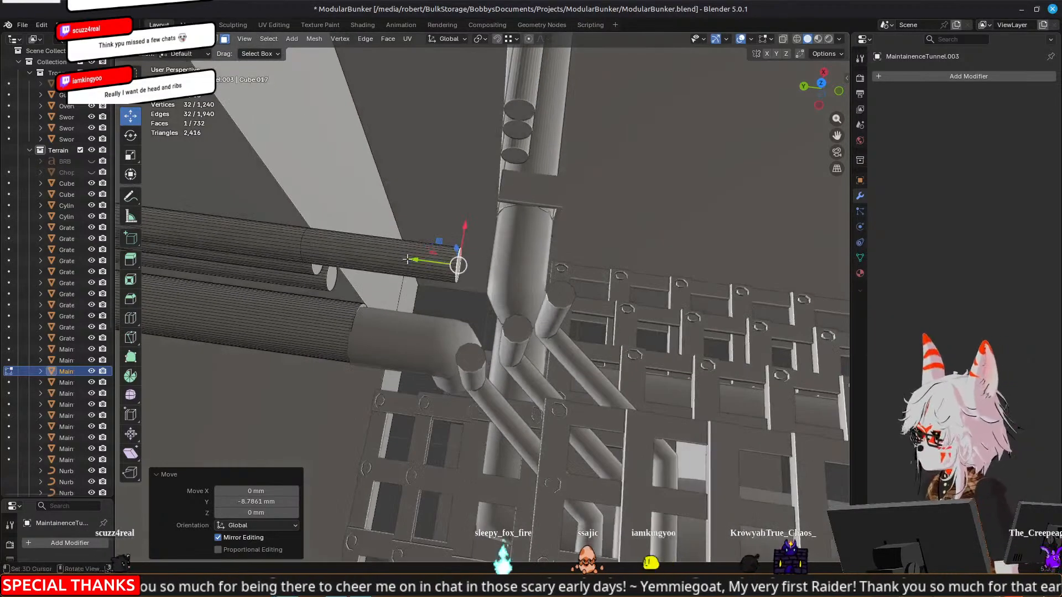
key("e")
right_click(528, 261)
left_click_drag(414, 260, 443, 262)
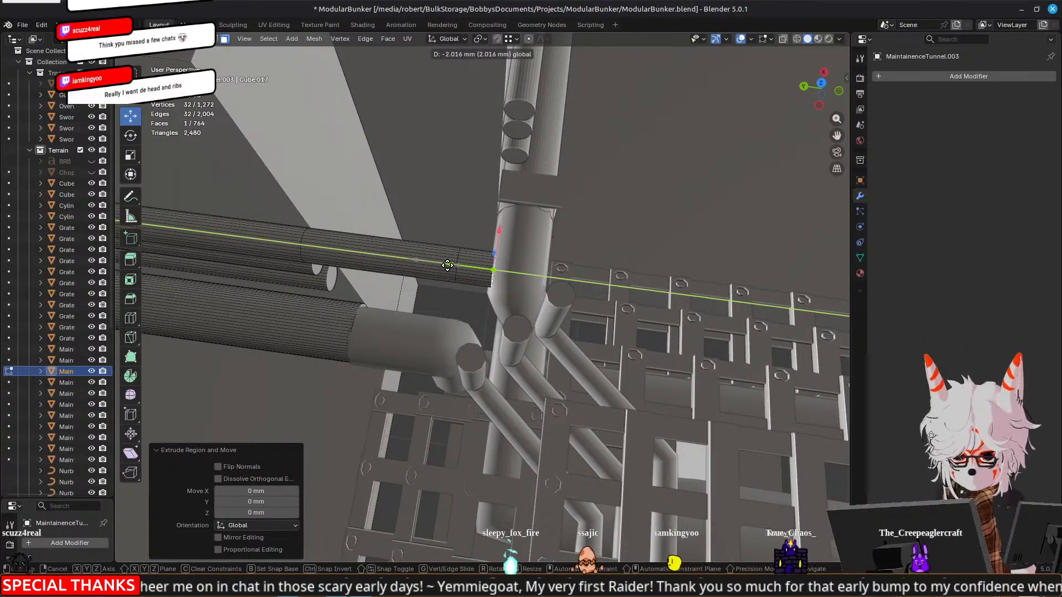
left_click(448, 266)
middle_click_drag(588, 249, 442, 260)
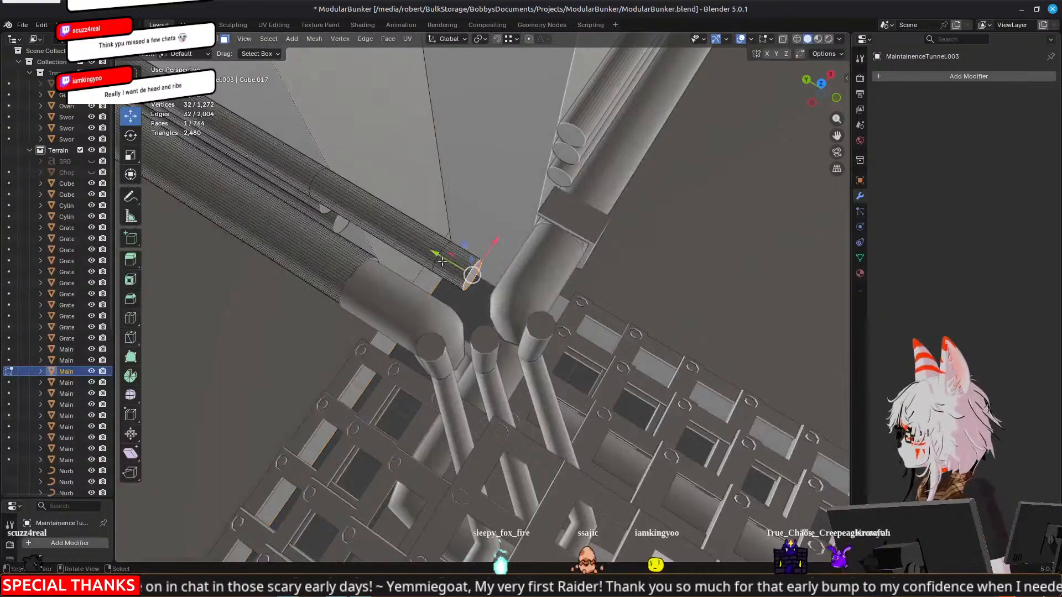
key("ctrl+z")
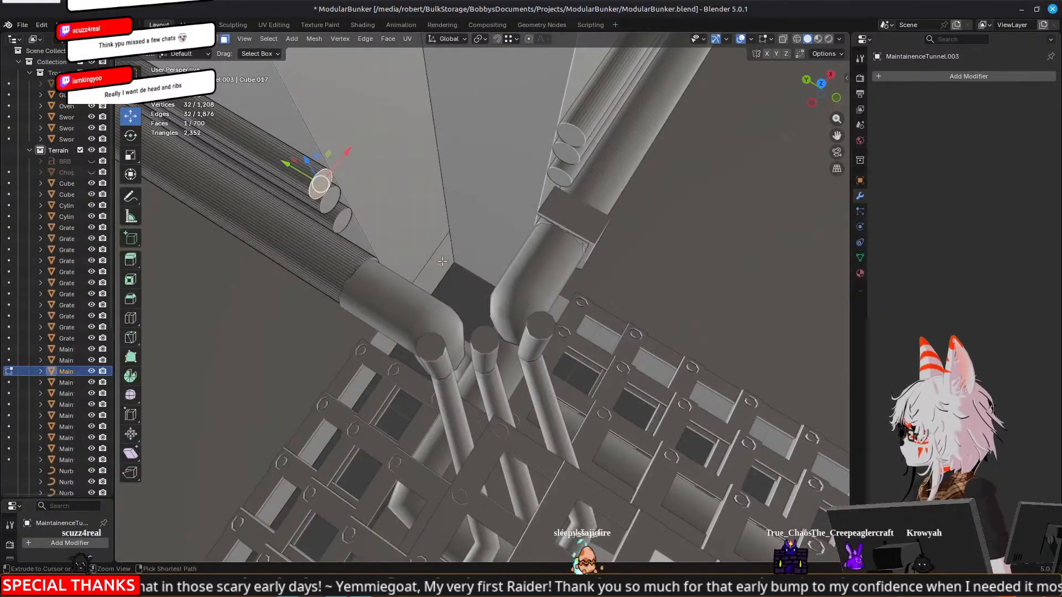
key("Tab")
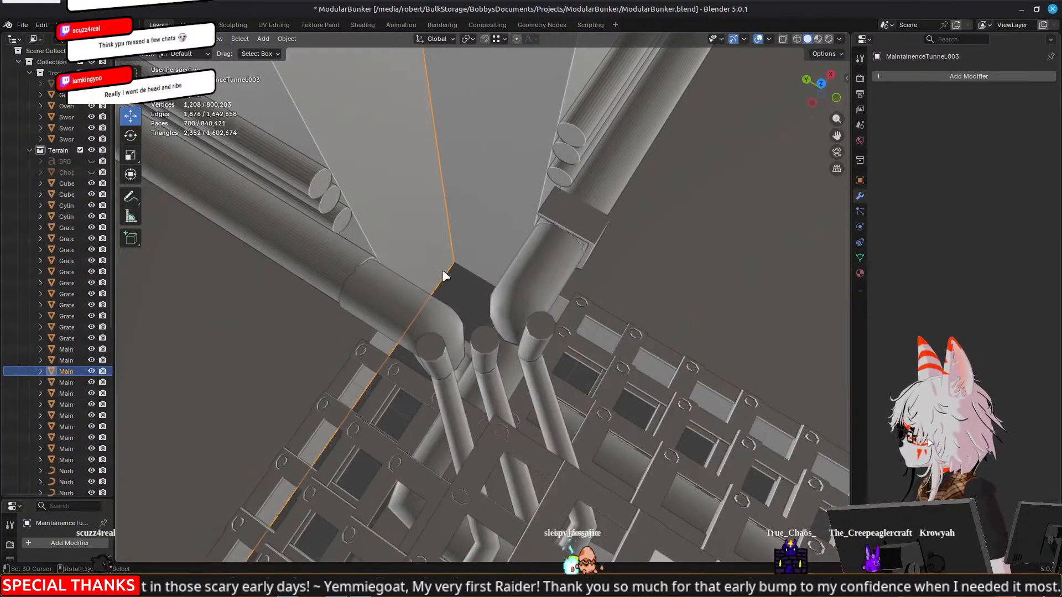
Duplicate the middle small pipe curve and place the copy slightly above the original at the corner
left_click(481, 348)
middle_click_drag(300, 377, 421, 261)
middle_click_drag(437, 213, 520, 114)
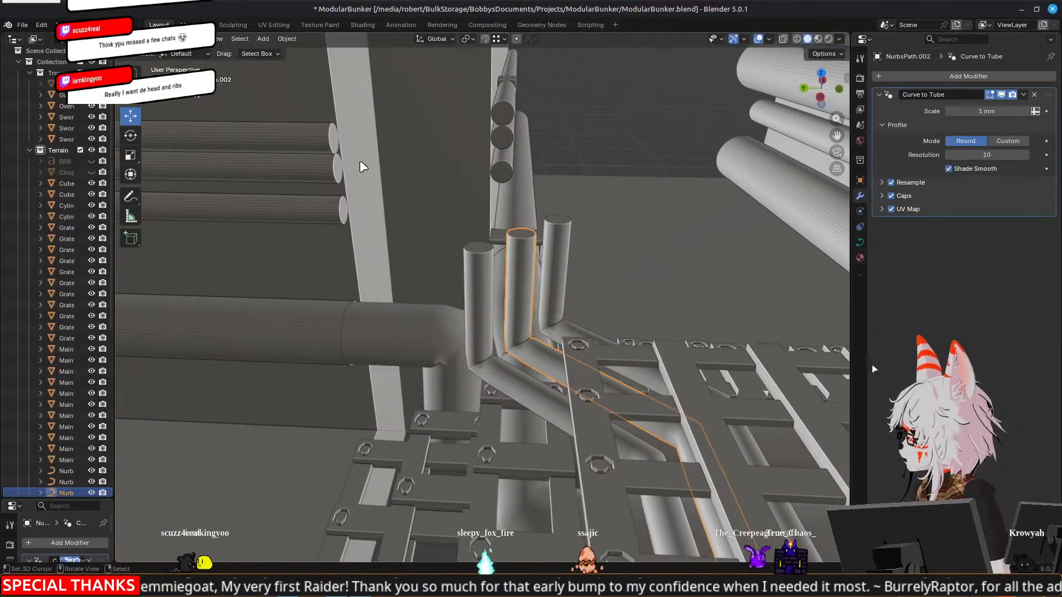
key("shift+d")
left_click(531, 219)
middle_click_drag(531, 218, 498, 254)
Delete the duplicated curve's control points except the two that form its vertical section
key("Tab")
middle_click_drag(434, 354, 386, 329)
middle_click_drag(208, 300, 560, 316, "shift")
left_click(433, 361, "shift")
left_click(404, 360, "shift")
left_click(406, 350, "shift")
left_click(416, 311, "shift")
left_click(411, 245, "shift")
left_click(409, 225, "shift")
left_click(388, 225, "shift")
left_click(268, 225, "shift")
key("x")
left_click(274, 225)
Try moving one end point of the short pipe copy to the uppermost wall pipe, and undo the moves
middle_click_drag(274, 225, 510, 279)
scroll(495, 260, "up", 3)
left_click_drag(511, 279, 381, 169)
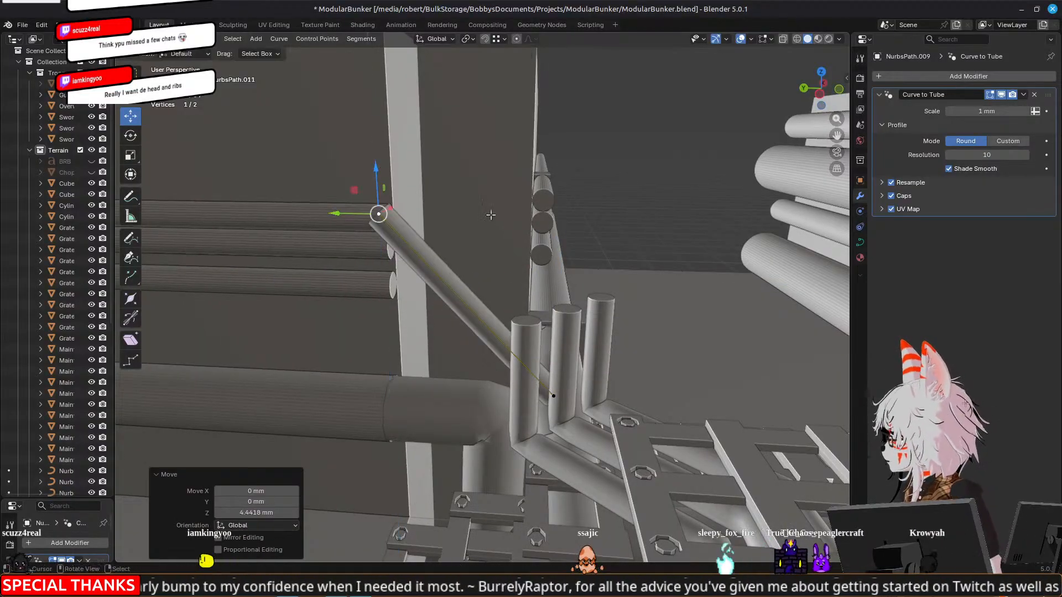
key("ctrl+z")
key("ctrl+z")
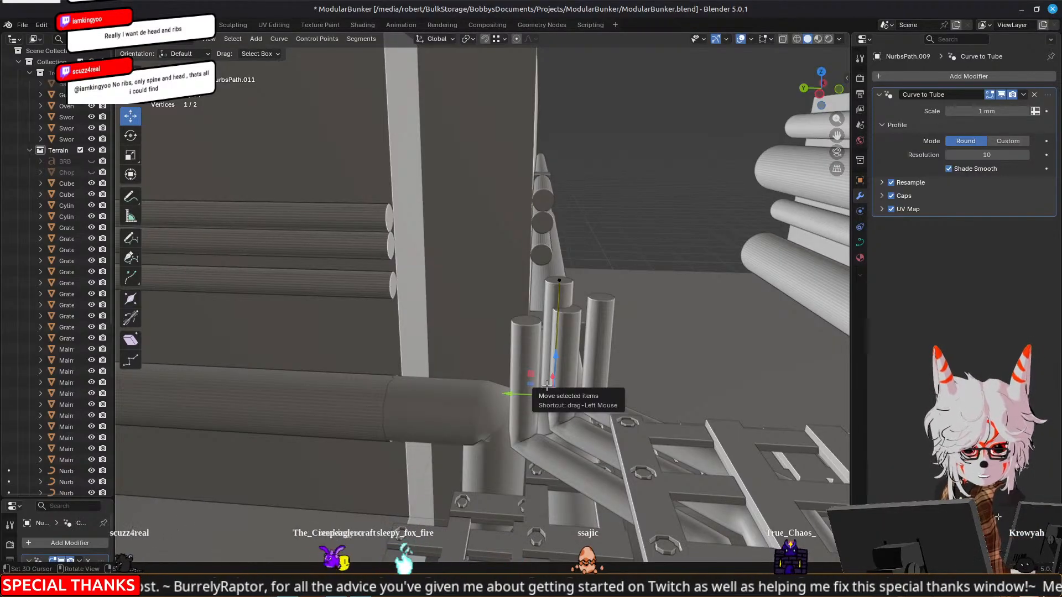
Lay the short pipe copy horizontally along Y by raising its lower point and shifting it away from the wall pipes
left_click_drag(554, 355, 559, 240)
left_click_drag(516, 279, 634, 278)
right_click(554, 281)
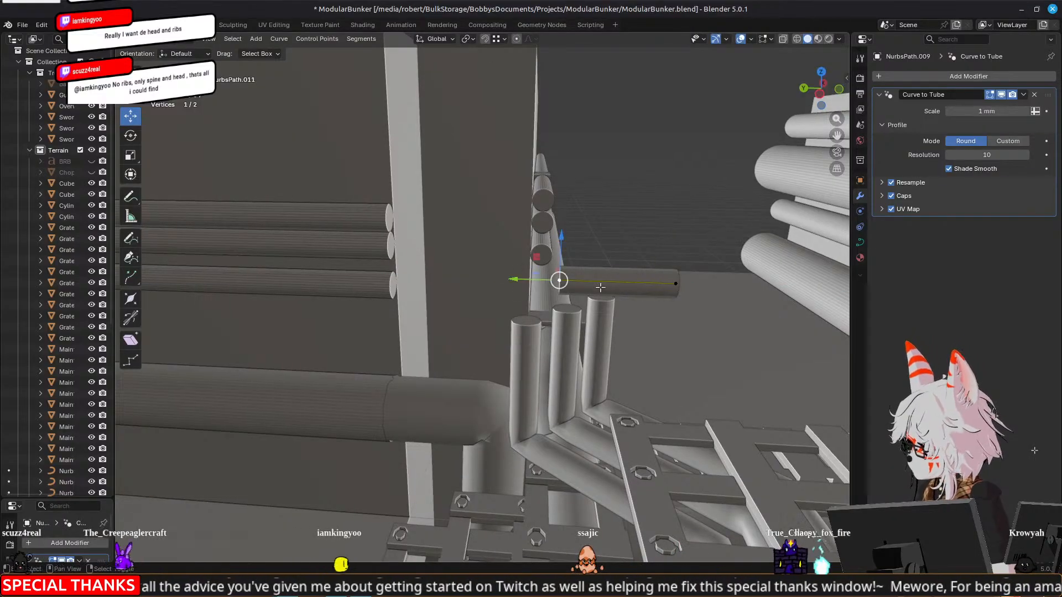
Move the whole horizontal pipe copy onto the open end of the uppermost wall pipe, aligning it from several views
key("a")
key("g")
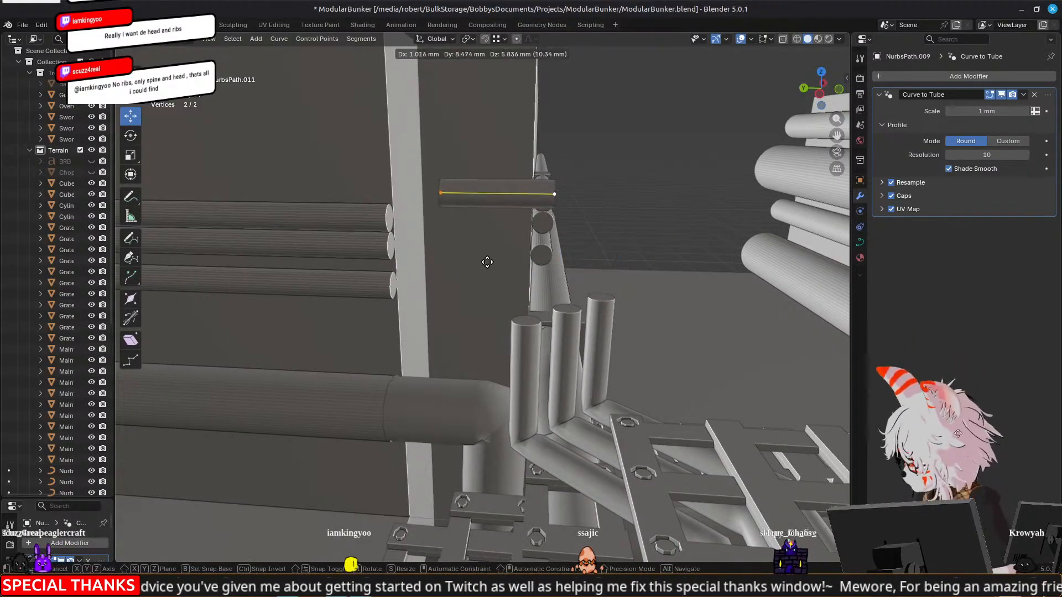
left_click(449, 281)
middle_click_drag(449, 280, 499, 292)
key("g")
left_click(546, 297)
key("g")
left_click(462, 282)
middle_click_drag(423, 255, 382, 309)
left_click(409, 287)
scroll(409, 287, "up", 4)
left_click_drag(363, 282, 393, 273)
Lengthen the pipe copy along Y by moving its free end point from the wall pipe toward the corner
middle_click_drag(393, 273, 514, 276)
right_click(616, 200)
scroll(637, 221, "down", 4)
middle_click_drag(637, 221, 627, 260)
left_click_drag(494, 270, 525, 273)
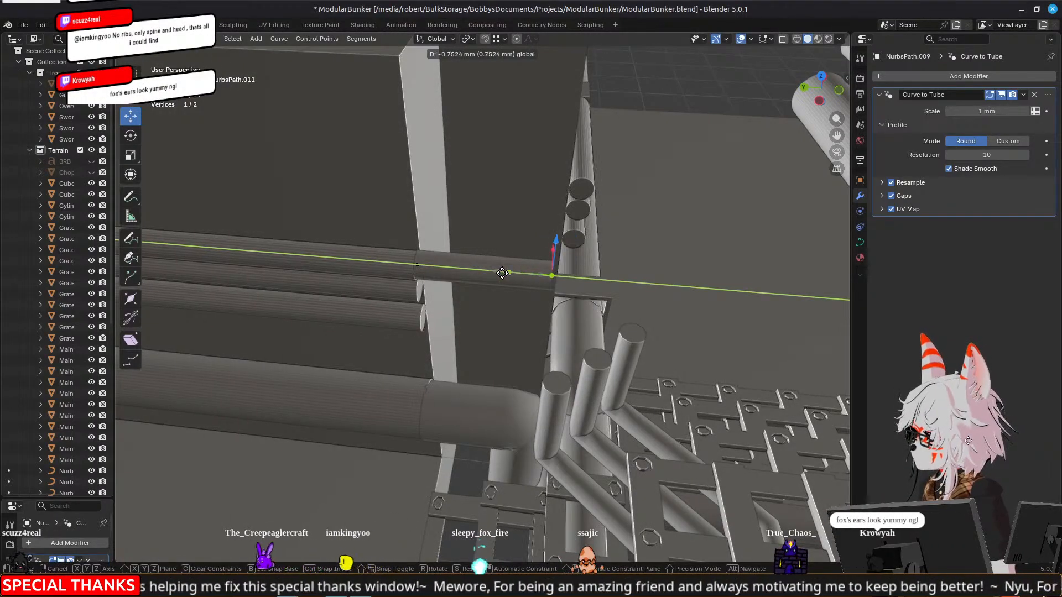
Extrude a new point from the pipe copy's free end and move it along Y in line with the adjacent wall's uppermost pipe
right_click(503, 272)
key("g")
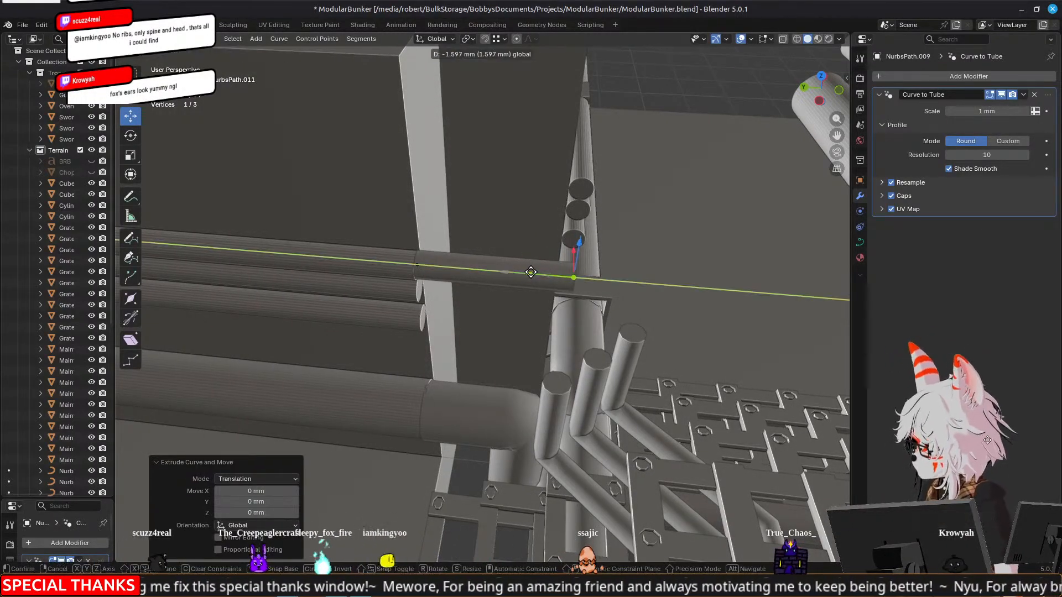
left_click(530, 271)
key("g")
key("y")
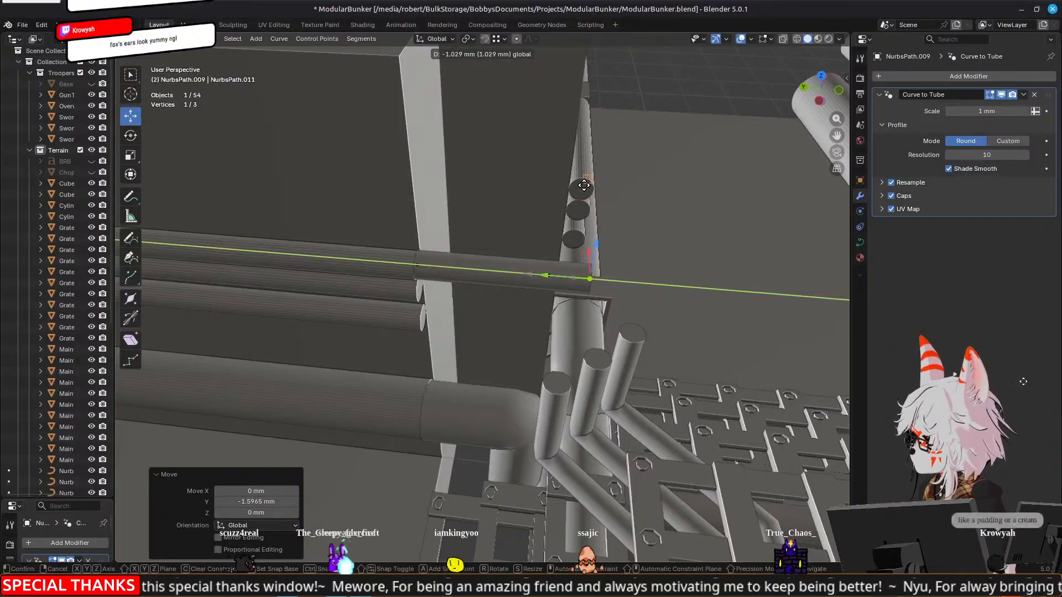
left_click(583, 175)
middle_click_drag(583, 176, 603, 269)
Extrude the corner point about 11 mm along X to meet the adjacent wall's uppermost pipe, and finish editing the curve
key("e")
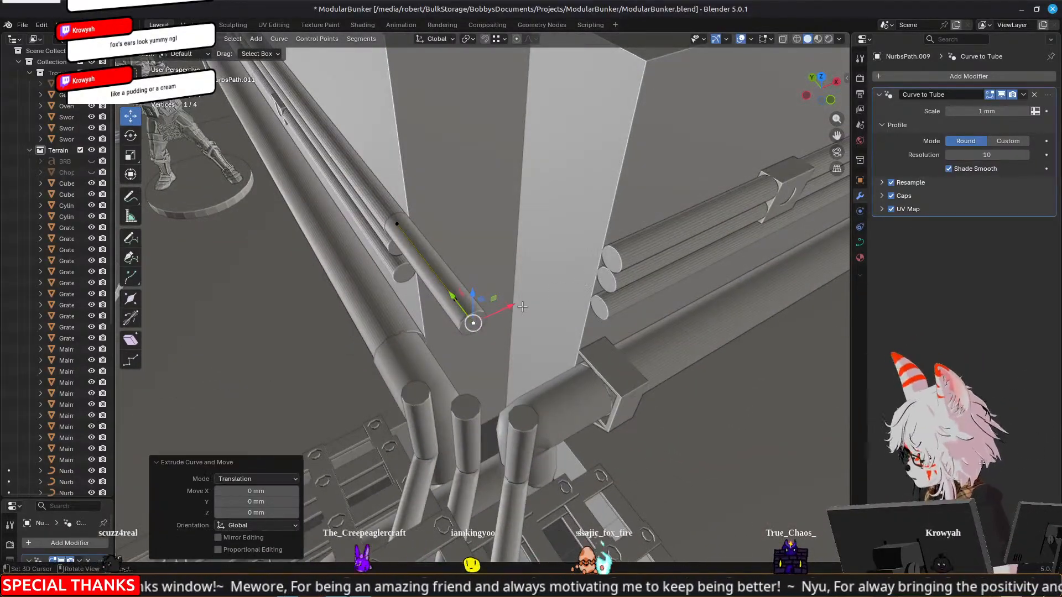
key("x")
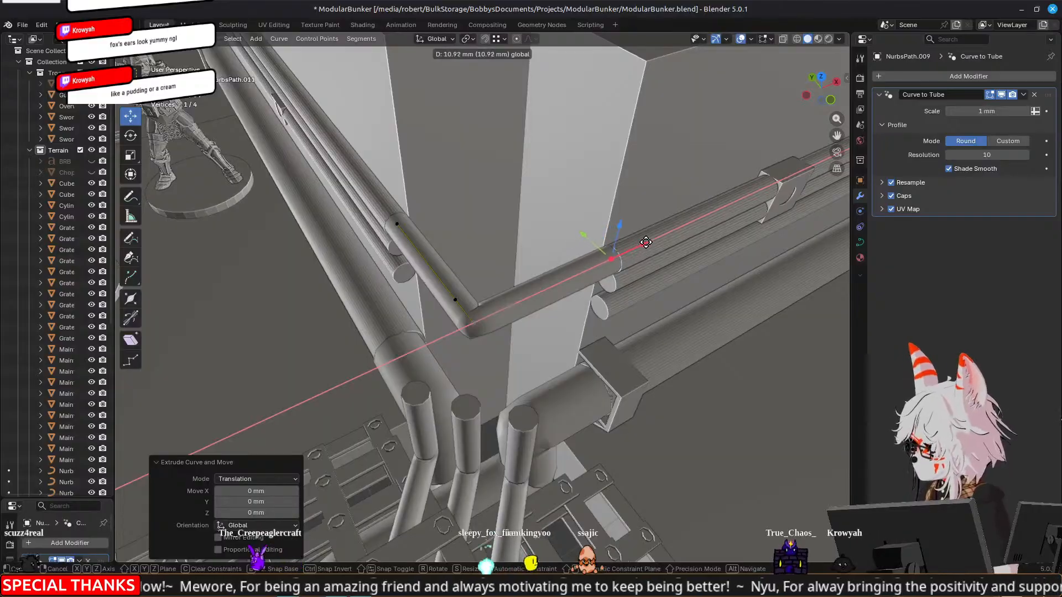
left_click(646, 242)
middle_click_drag(646, 243, 598, 304)
key("Tab")
scroll(492, 266, "down", 4)
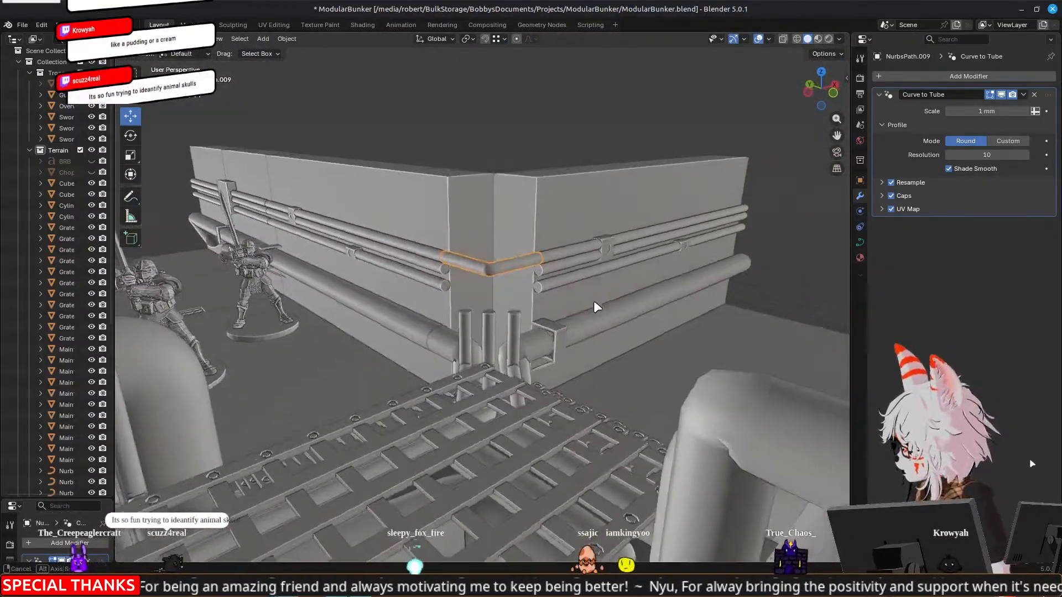
Examine the three upright pipes and the open wall pipe ends around the corner from several sides
scroll(591, 311, "up", 3)
middle_click_drag(438, 315, 514, 338)
left_click(514, 338)
middle_click_drag(433, 313, 622, 339)
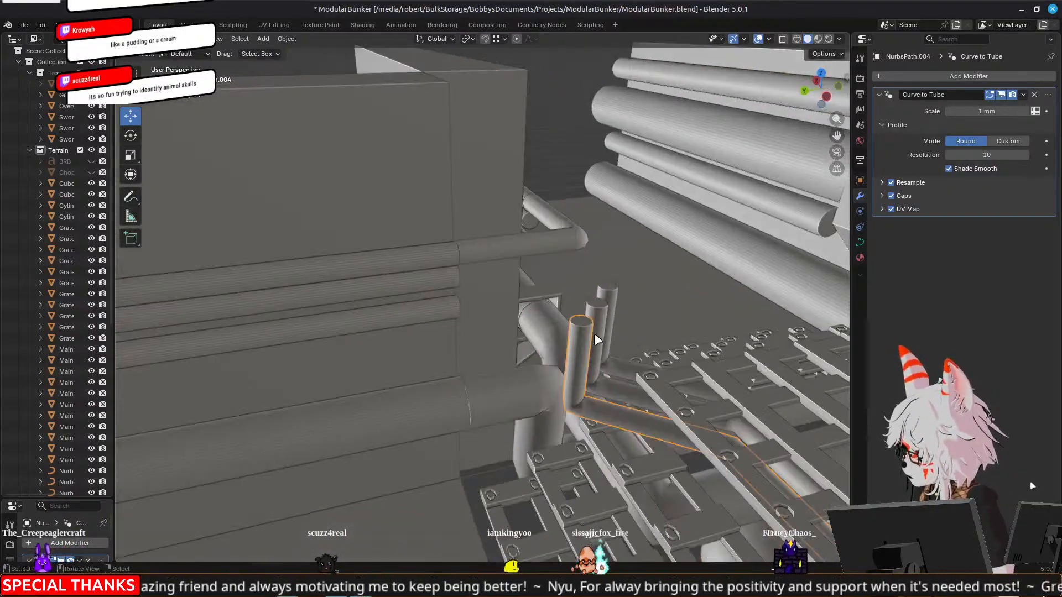
left_click(432, 307)
middle_click_drag(694, 316, 570, 341)
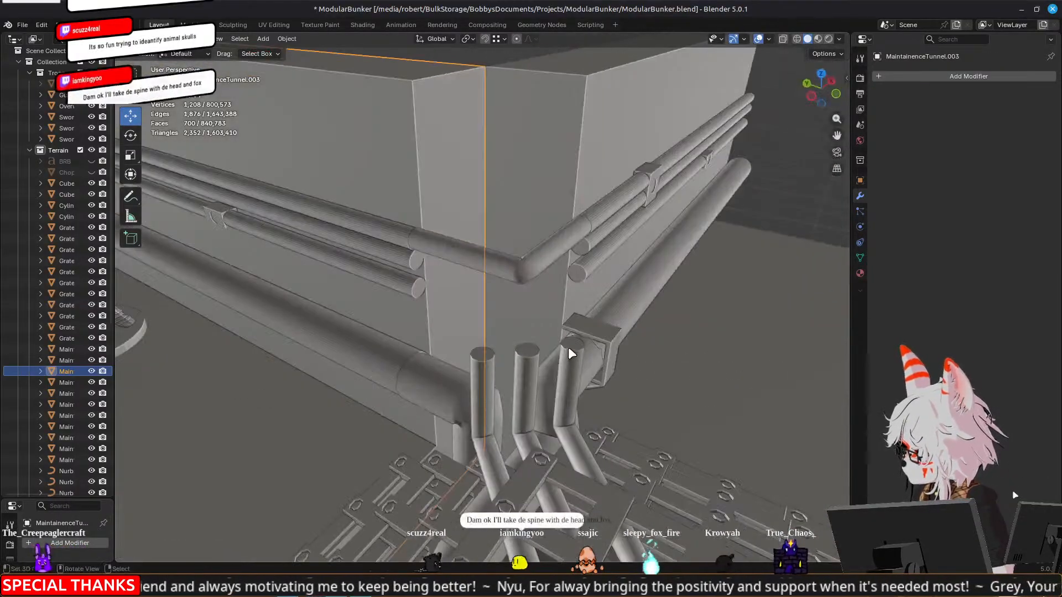
left_click(572, 354)
left_click(589, 273)
middle_click_drag(596, 237, 533, 360)
left_click(532, 356)
middle_click_drag(543, 288, 581, 264)
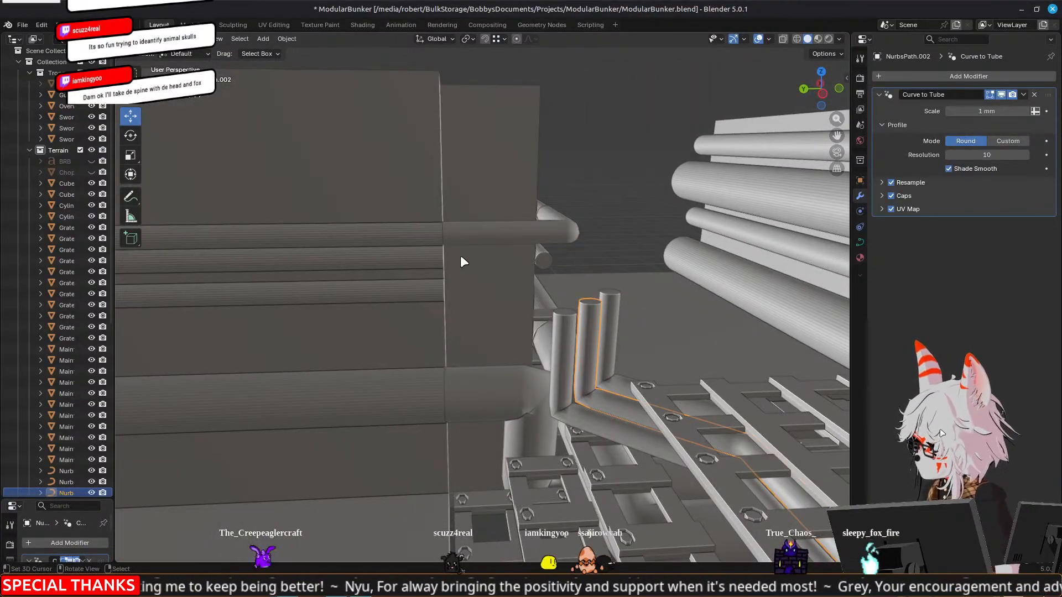
middle_click_drag(519, 244, 664, 253)
middle_click_drag(580, 247, 608, 272)
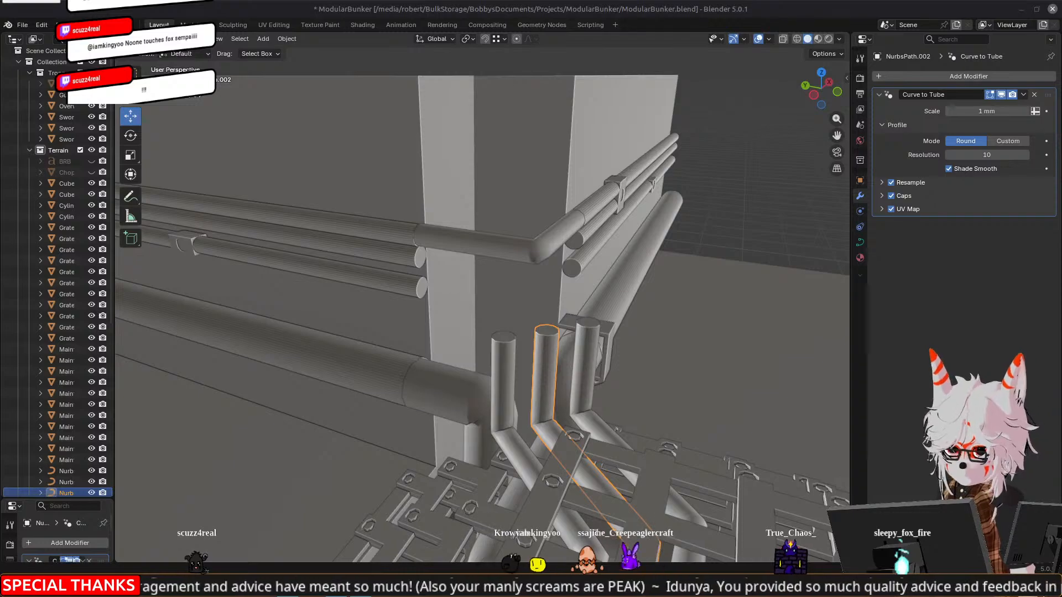
Edit the three upright pipes together and lower their top points about 3.7 mm along Z
middle_click_drag(551, 374, 433, 374)
right_click(553, 332)
key("Tab")
key("Tab")
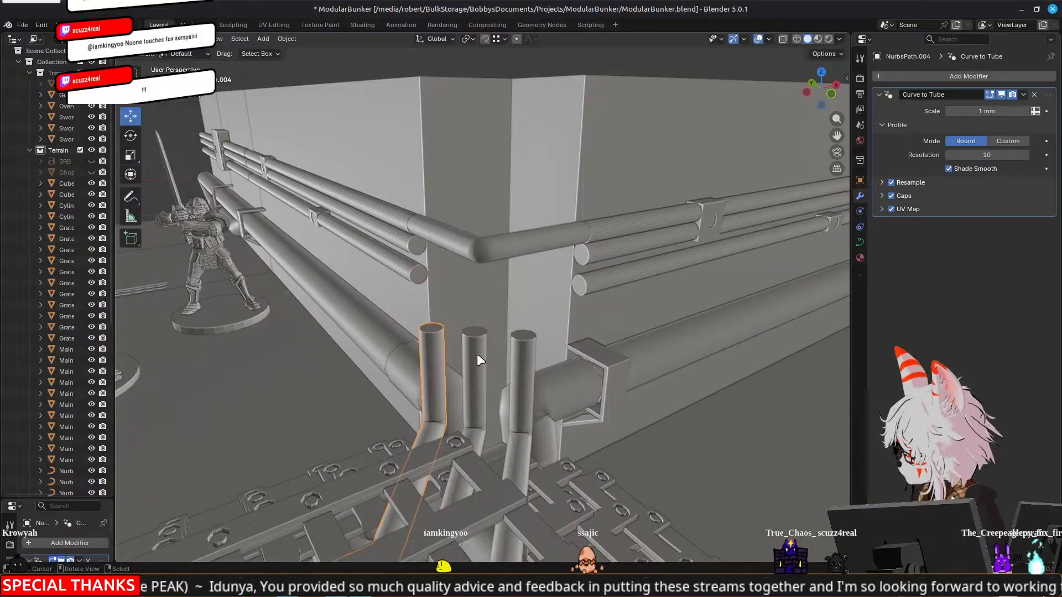
left_click(477, 356, "shift")
left_click(522, 356, "shift")
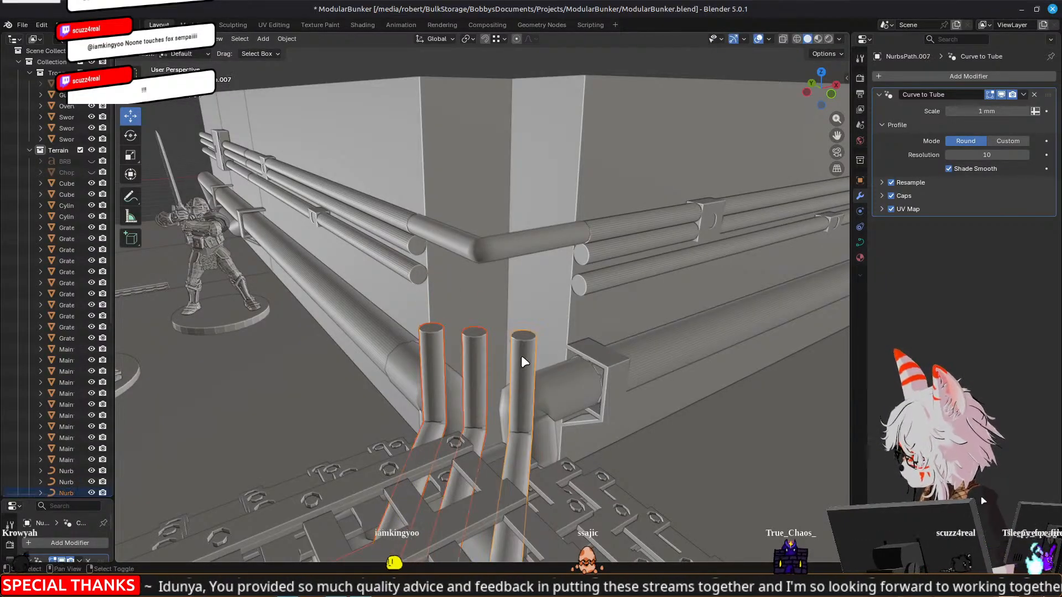
key("Tab")
middle_click_drag(460, 331, 451, 391)
key("g")
key("z")
left_click(545, 310)
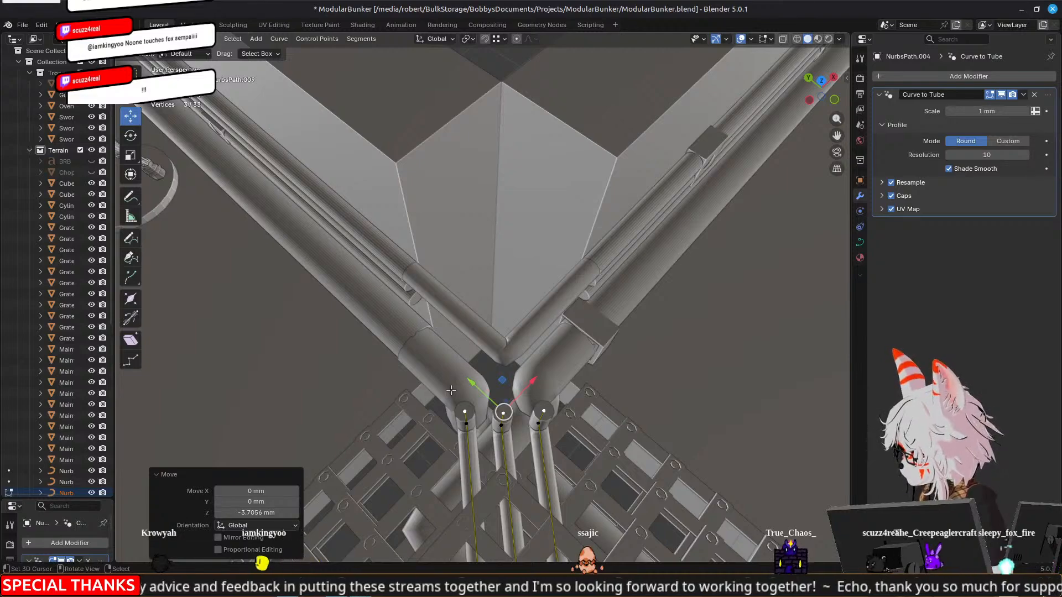
Extrude the three top points diagonally toward the corner, about 4.9 mm in X and 5.6 mm in Y
key("KP_7")
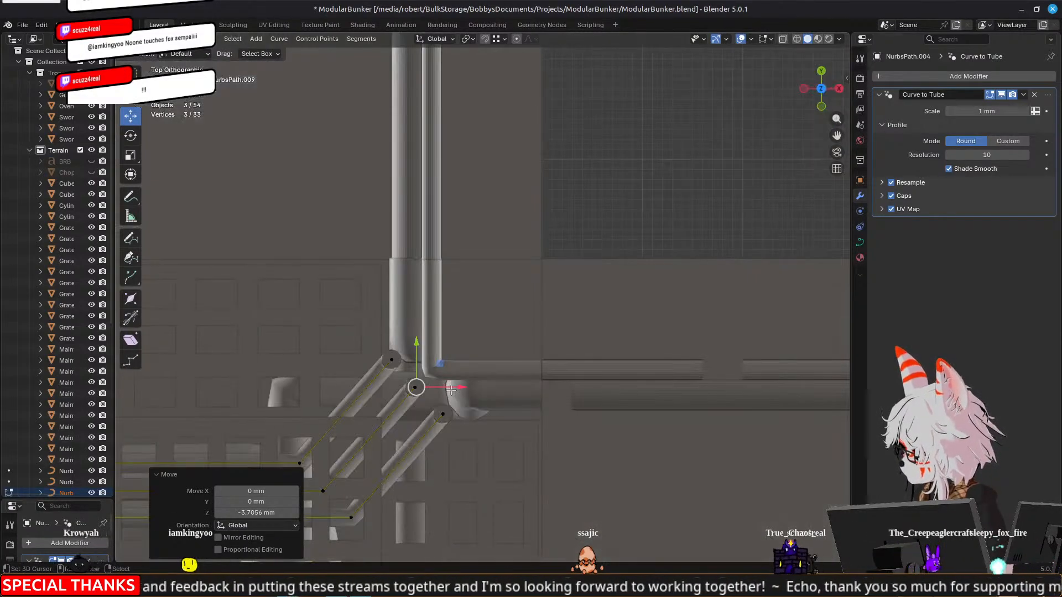
key("e")
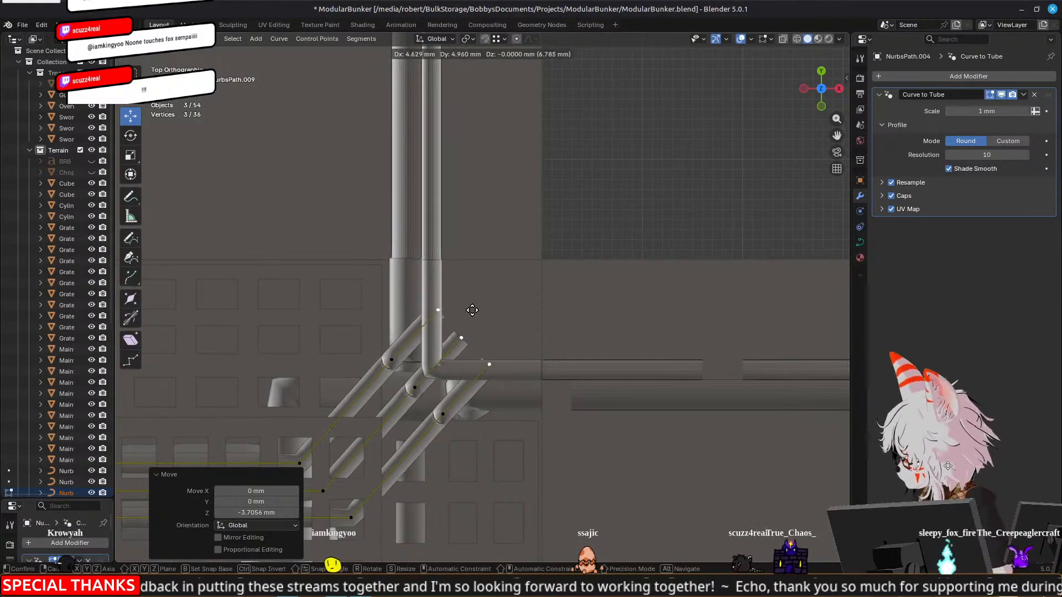
left_click(479, 305)
Pull the three extruded end points back individually in top view so they line up with the uppermost corner pipe
middle_click_drag(478, 305, 431, 353)
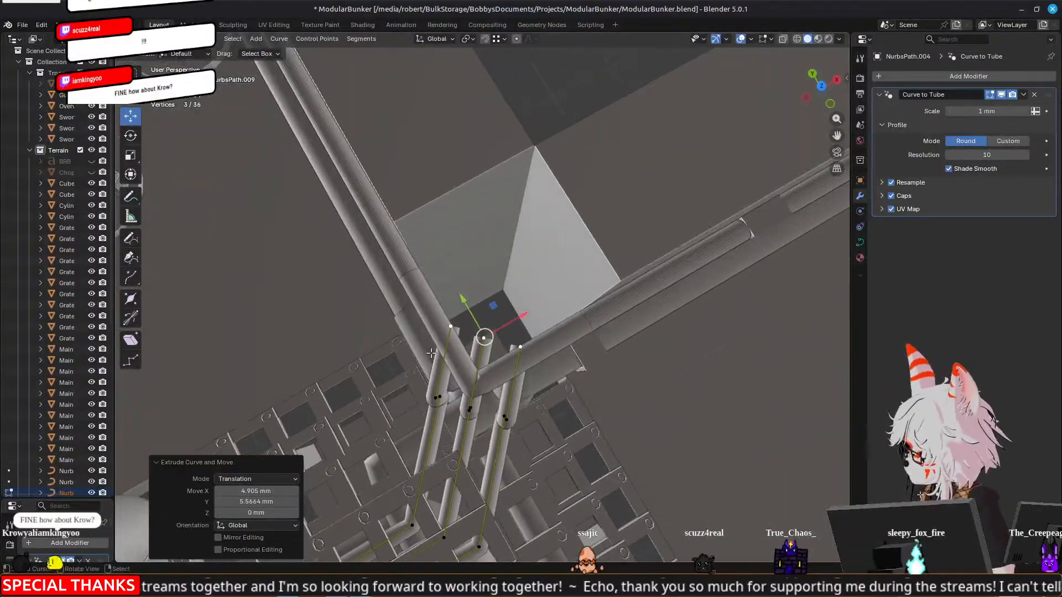
key("KP_7")
scroll(431, 353, "up", 4)
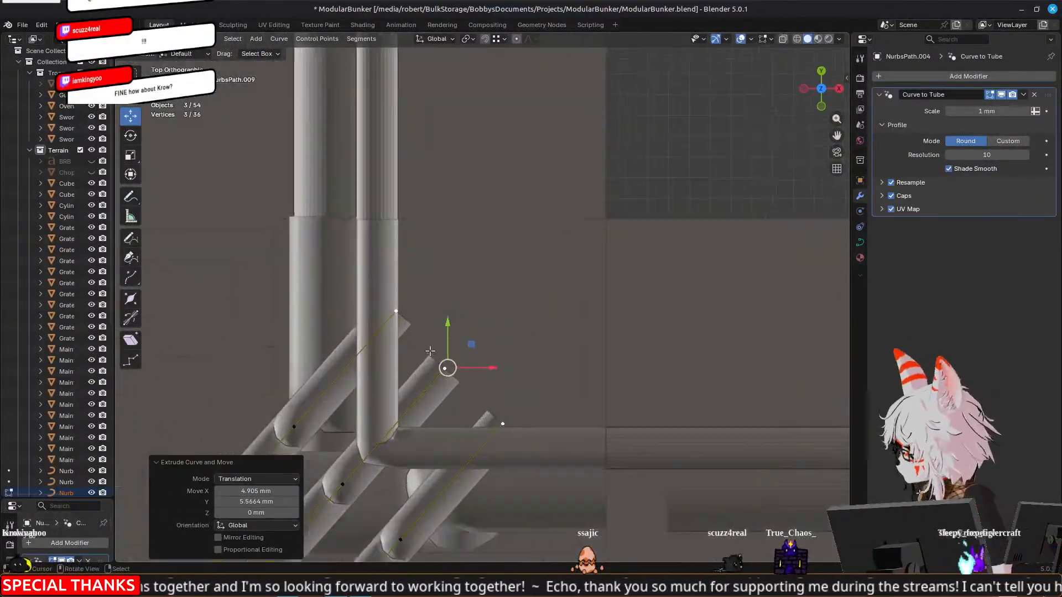
left_click(398, 311)
key("g")
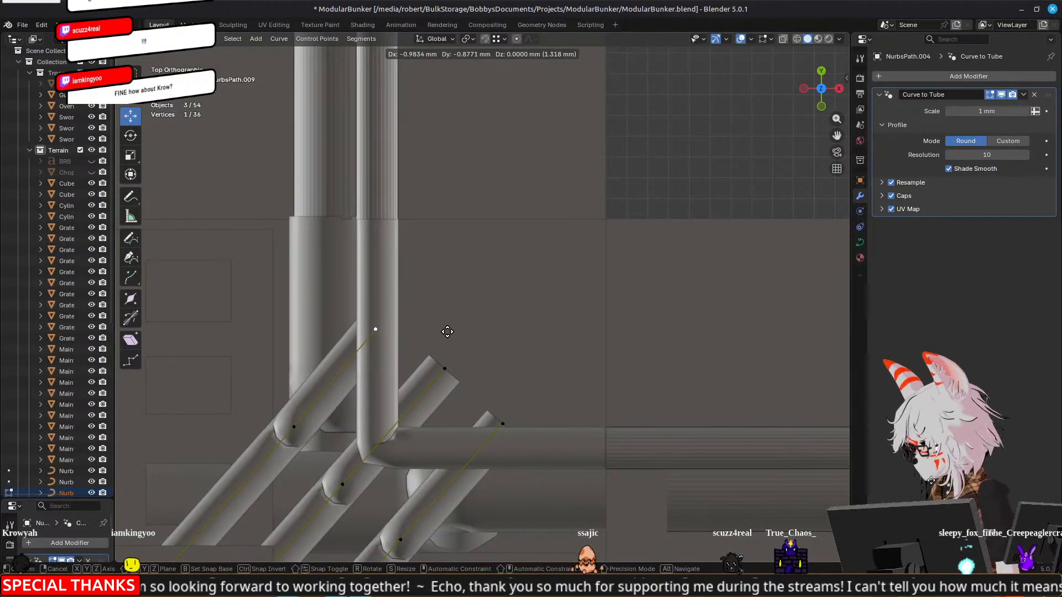
left_click(447, 331)
left_click(445, 368)
key("g")
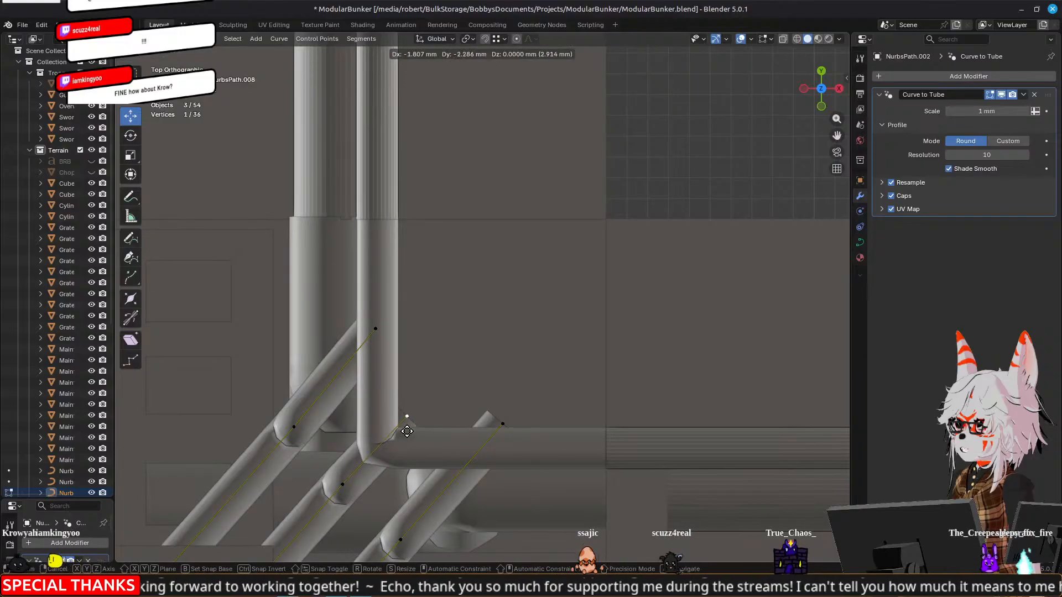
left_click(380, 443)
left_click(502, 424)
key("g")
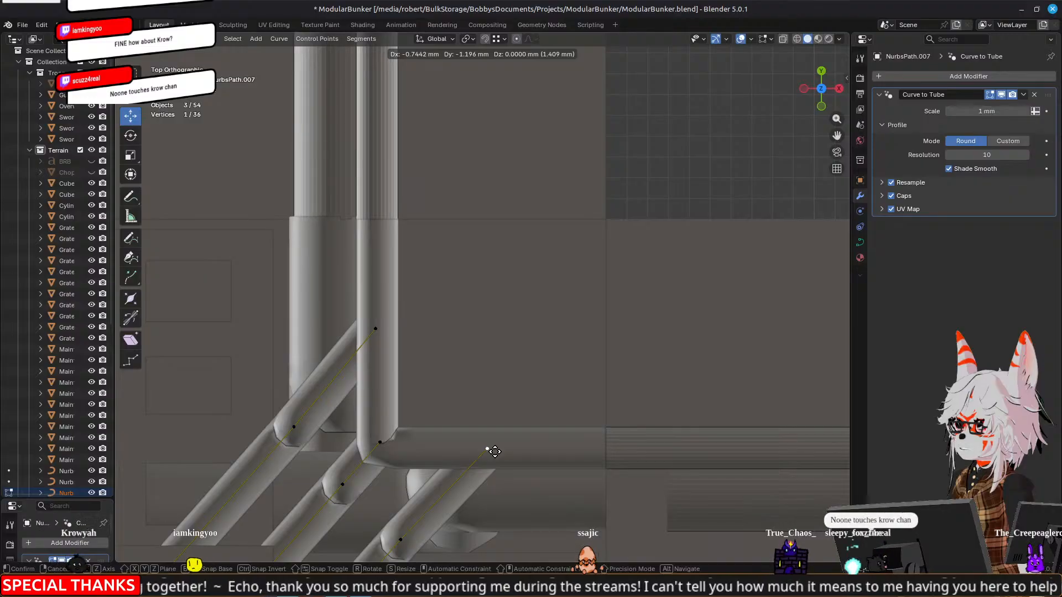
left_click(494, 451)
Extrude the end points of the two outer pipes vertically toward the height of the lower wall pipes
middle_click_drag(487, 446, 474, 350)
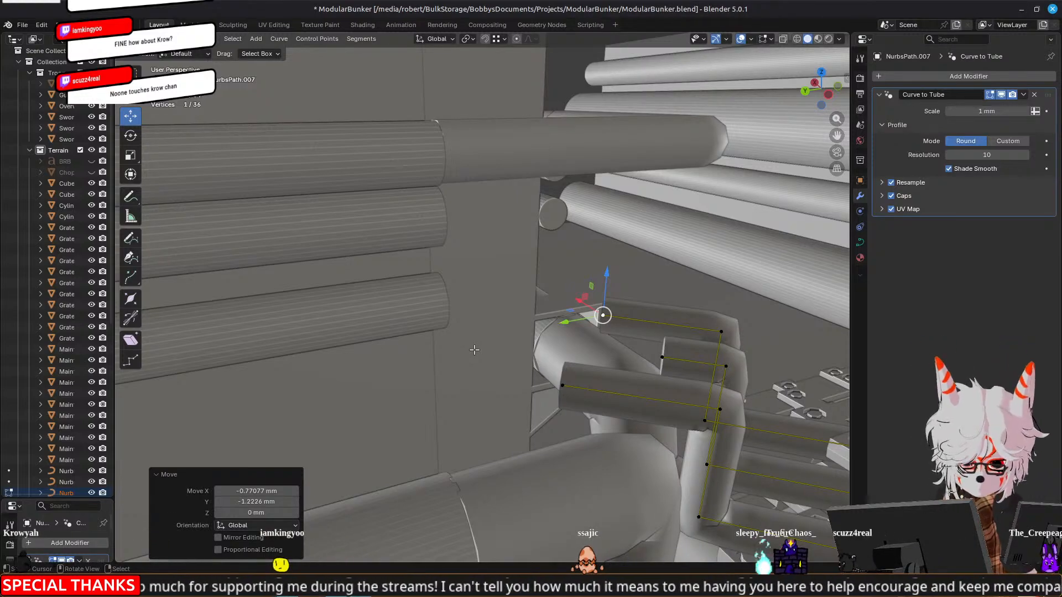
middle_click_drag(680, 314, 639, 318)
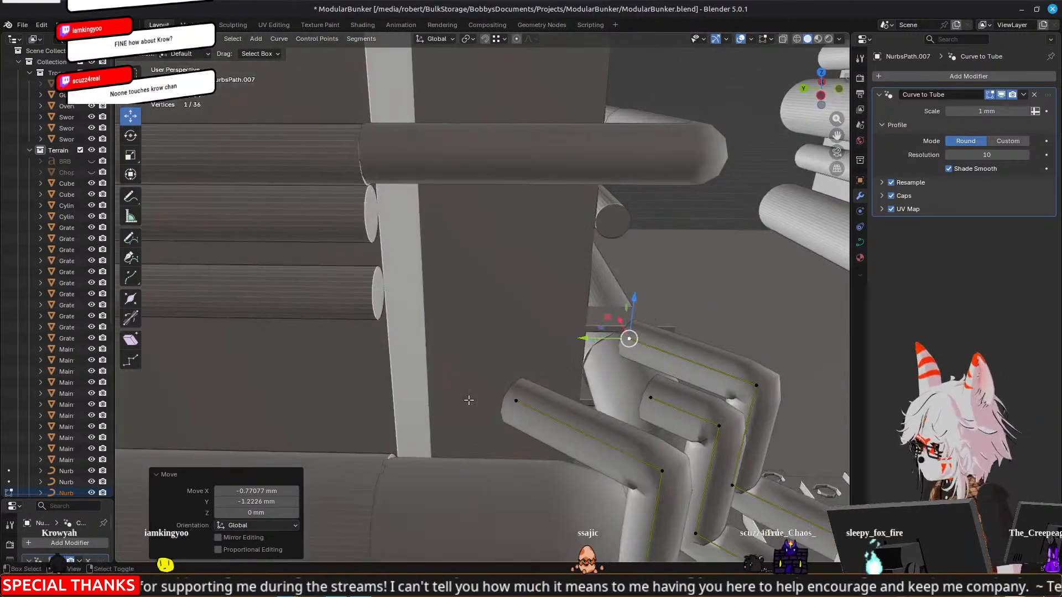
left_click(515, 397, "shift")
scroll(582, 367, "down", 1)
middle_click_drag(581, 367, 533, 314)
key("e")
right_click(532, 314)
left_click_drag(506, 298, 505, 231)
middle_click_drag(401, 302, 495, 302)
key("Tab")
left_click(397, 280)
key("Tab")
left_click(412, 282)
key("e")
right_click(496, 302)
left_click_drag(378, 292, 465, 292)
key("ctrl+z")
key("ctrl+z")
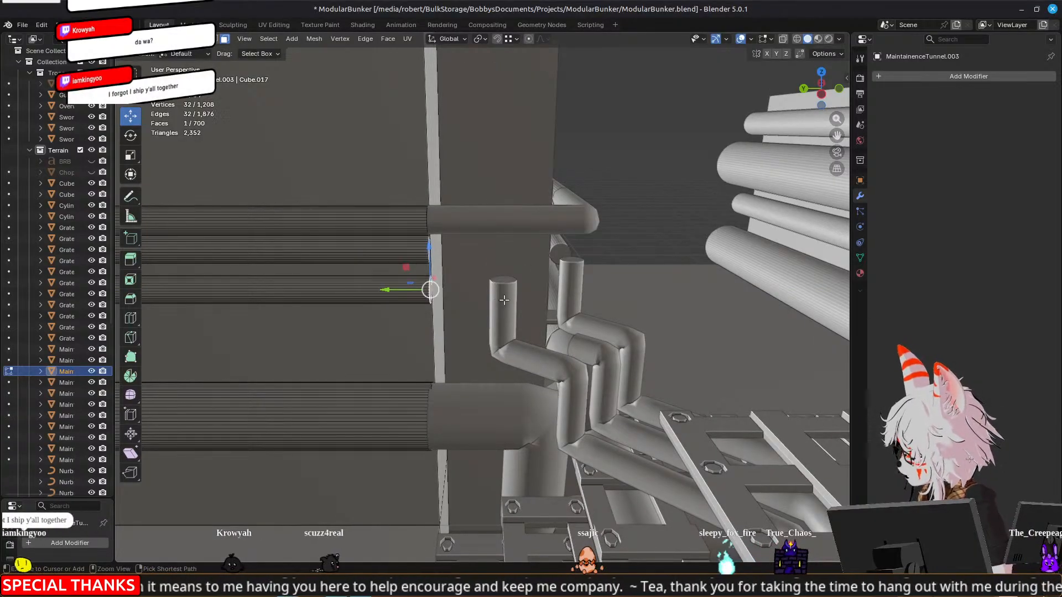
Extrude the raised end of the outer pipe nearest the Y-direction wall along Y to the lowest small wall pipe
key("Tab")
left_click(506, 299)
key("Tab")
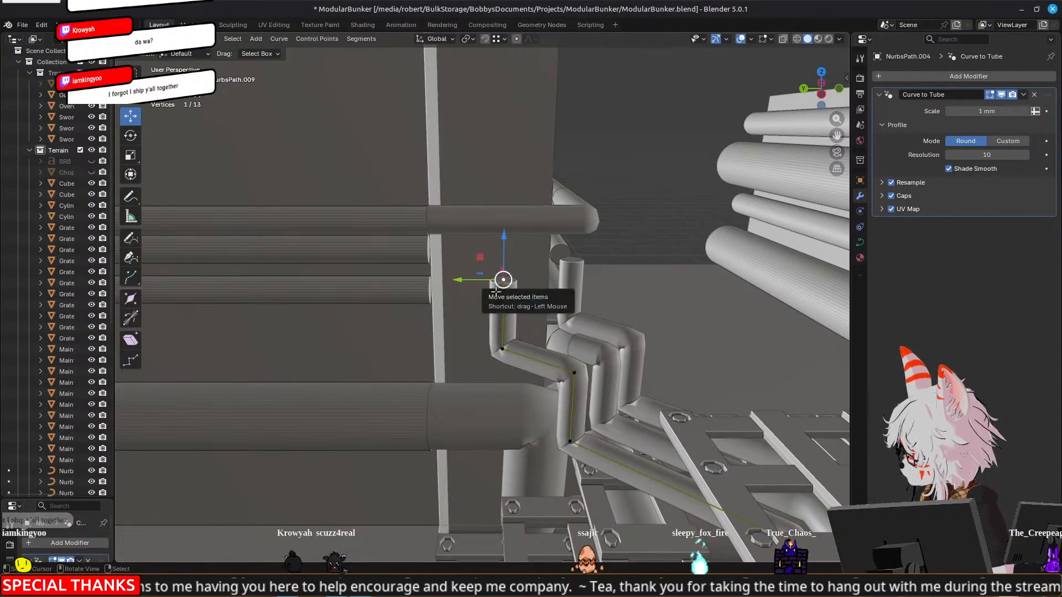
key("e")
key("y")
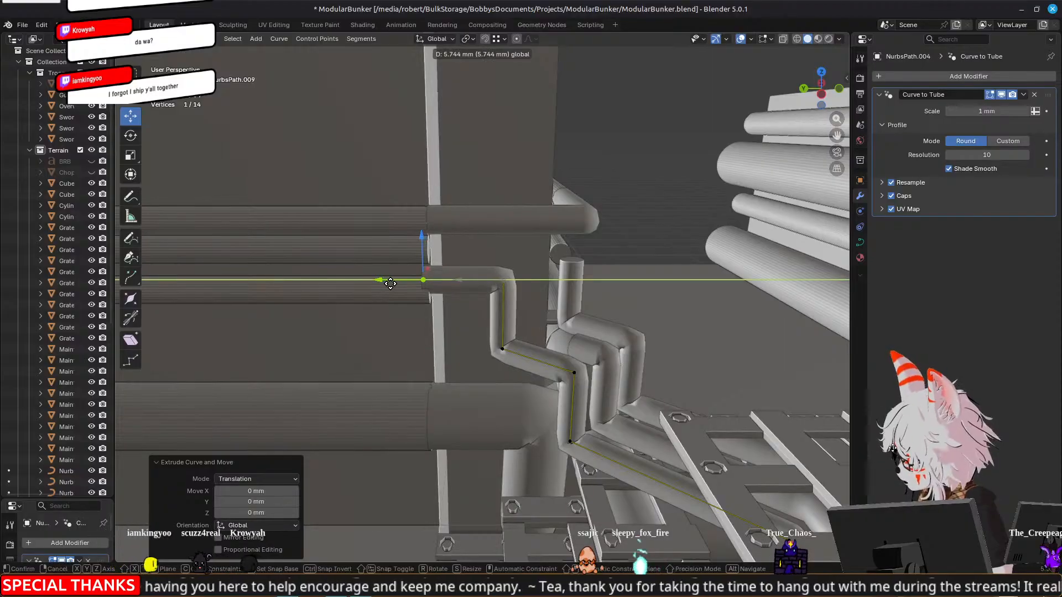
left_click(494, 284)
Lower that pipe's horizontal section along Z to align with the lowest small wall pipe, and adjust its end along Y
left_click(506, 279, "shift")
key("g")
key("z")
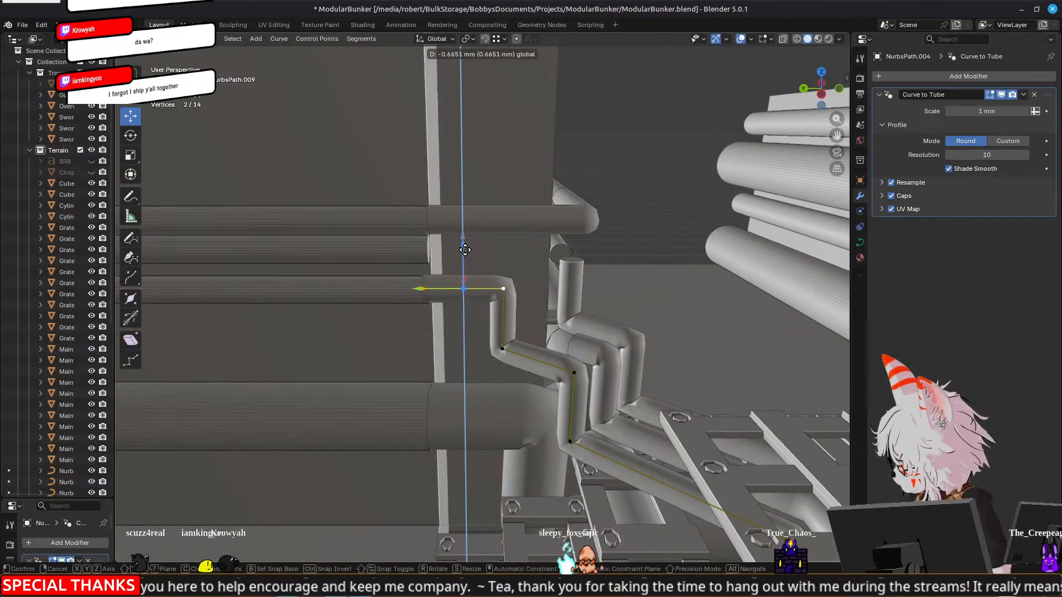
left_click_drag(466, 252, 465, 250)
left_click(423, 291)
left_click_drag(389, 288, 418, 289)
left_click_drag(440, 291, 418, 292)
Extrude the other outer pipe's raised end along X to the adjacent wall's lowest small pipe and lower the section into line
middle_click_drag(623, 301, 532, 289)
left_click(533, 305)
key("e")
left_click(533, 283)
left_click_drag(534, 284, 581, 284)
key("Tab")
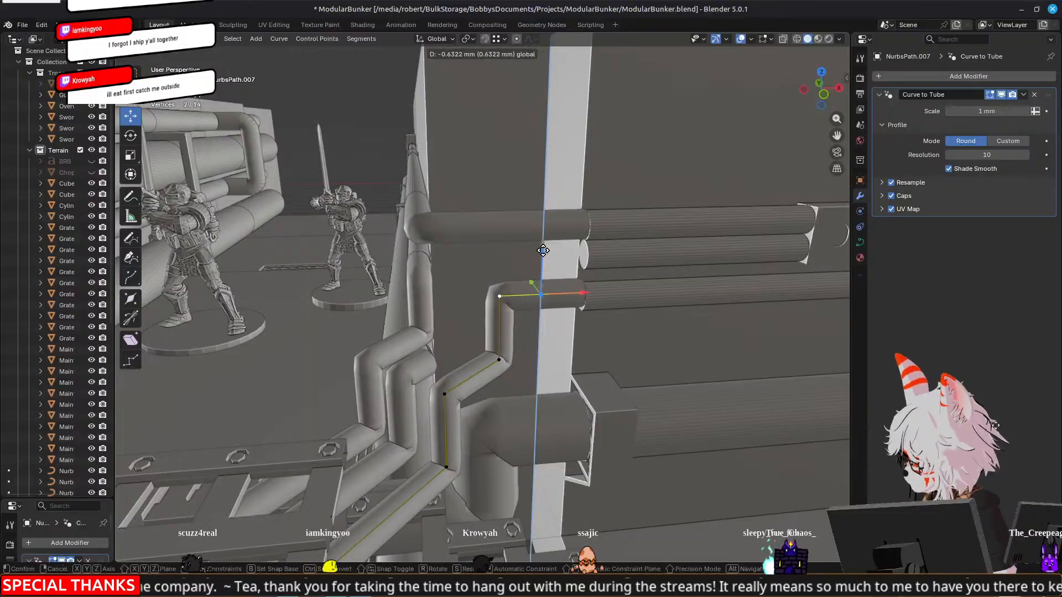
Raise the two upper points of the middle upright pipe about 7.3 mm along Z, toward the open middle wall pipes
scroll(442, 290, "down", 5)
middle_click_drag(360, 316, 592, 163)
middle_click_drag(580, 390, 471, 299)
middle_click_drag(450, 333, 532, 280)
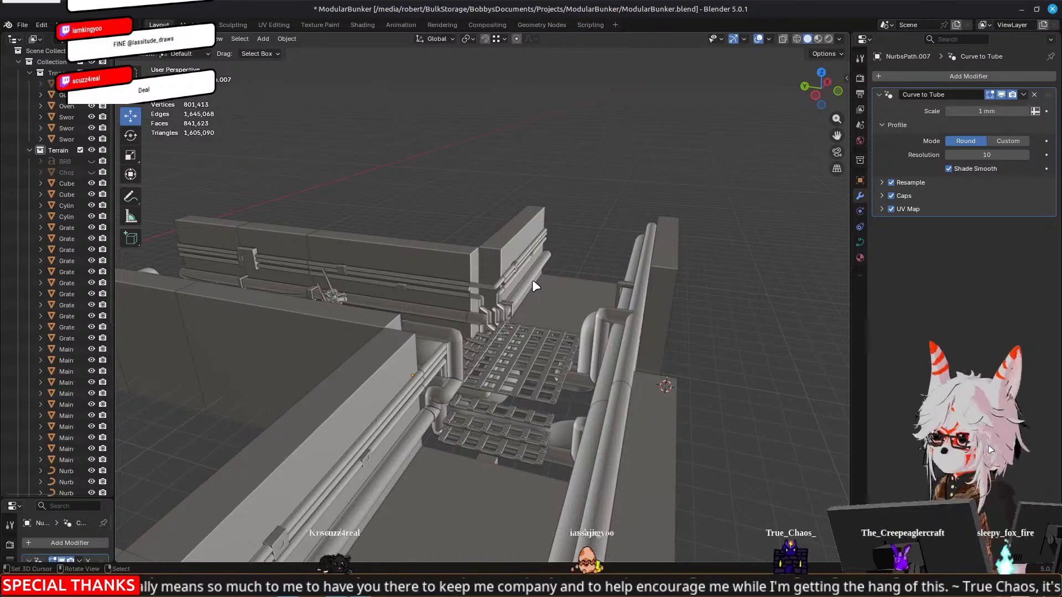
scroll(532, 280, "up", 8)
middle_click_drag(692, 351, 446, 337, "shift")
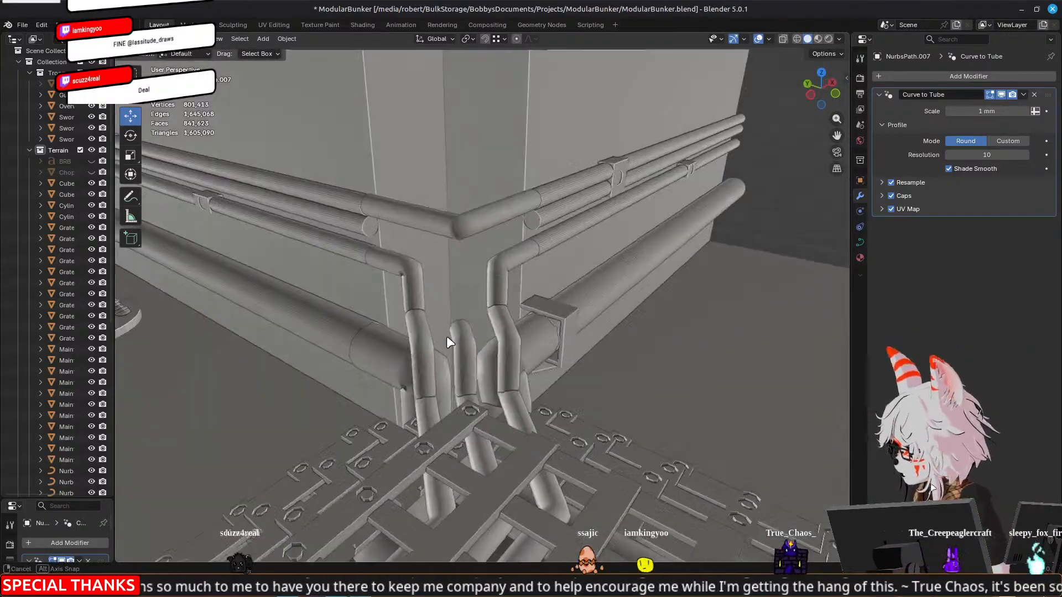
right_click(459, 335)
middle_click_drag(316, 354, 493, 338)
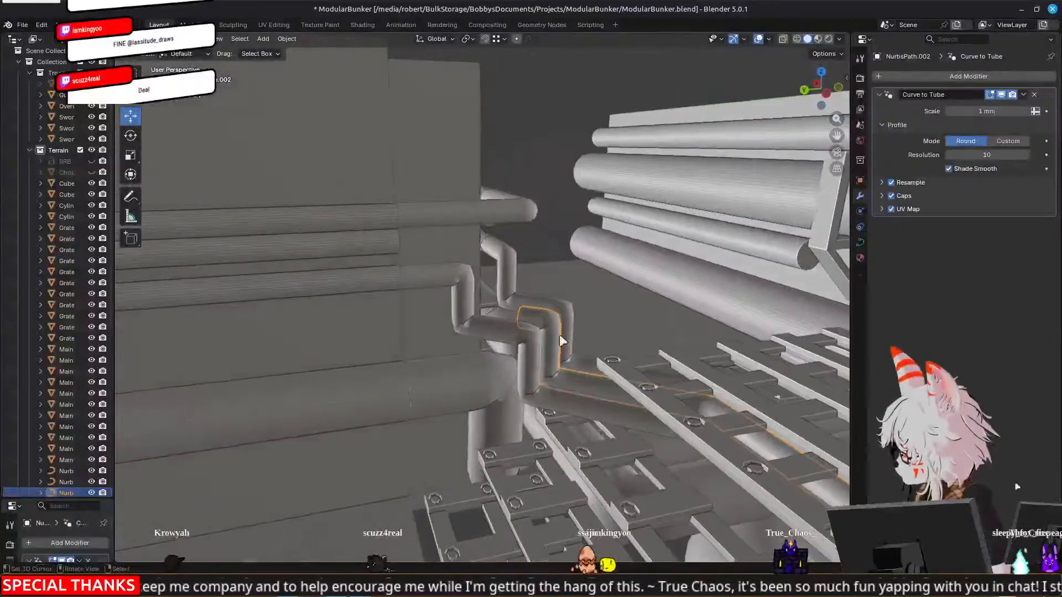
key("Tab")
right_click(553, 320)
right_click(521, 316, "shift")
left_click_drag(529, 294, 540, 220, "ctrl")
middle_click_drag(540, 220, 538, 215)
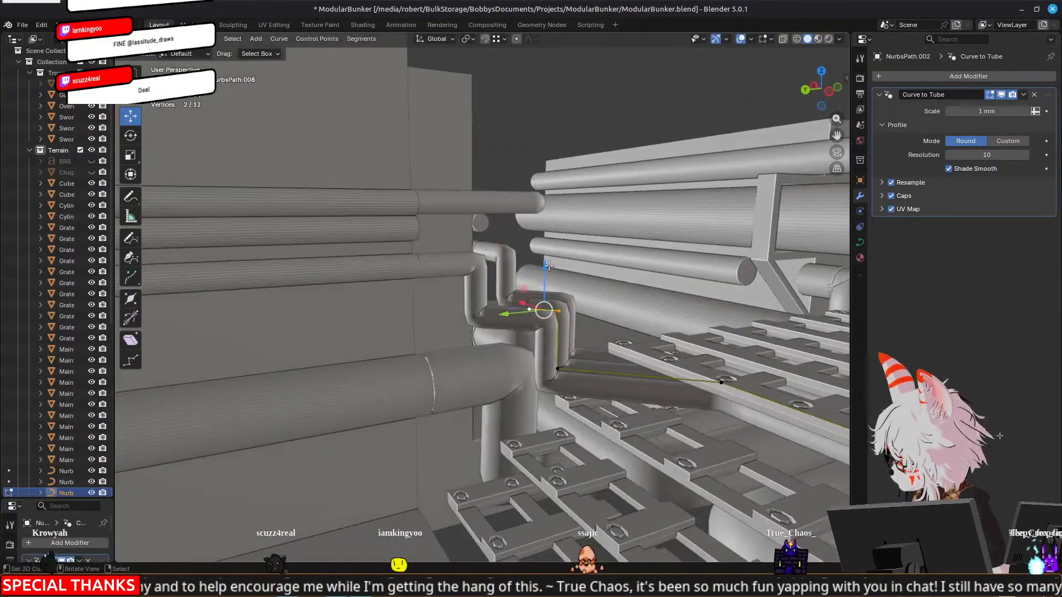
key("g")
key("z")
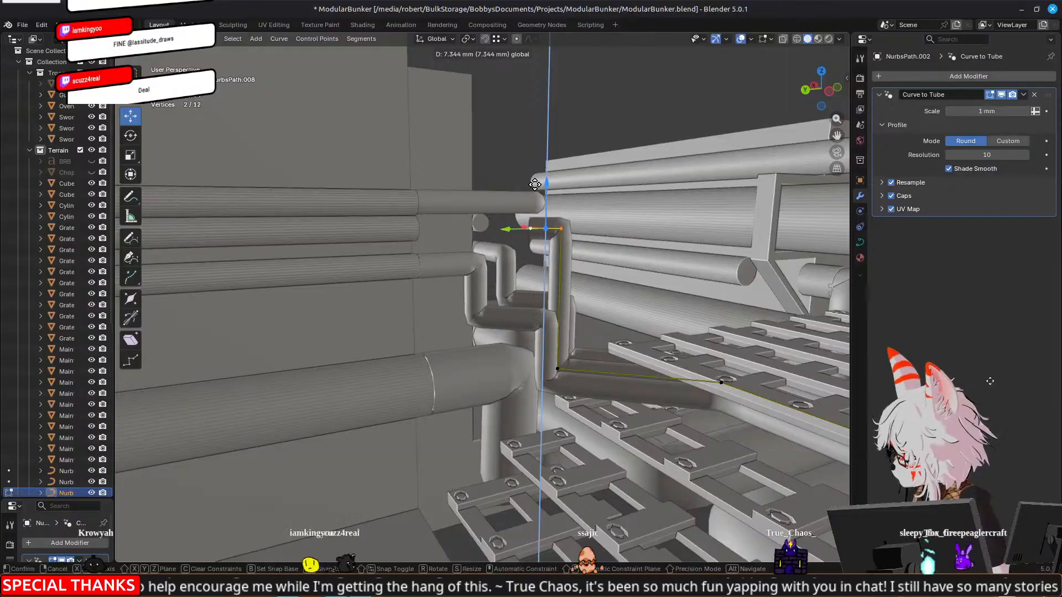
left_click(535, 184)
Nudge the middle pipe's upper points a further 0.28 mm up along Z
middle_click_drag(535, 184, 469, 250)
middle_click_drag(489, 274, 502, 273)
left_click_drag(562, 209, 563, 206)
middle_click_drag(562, 206, 606, 258)
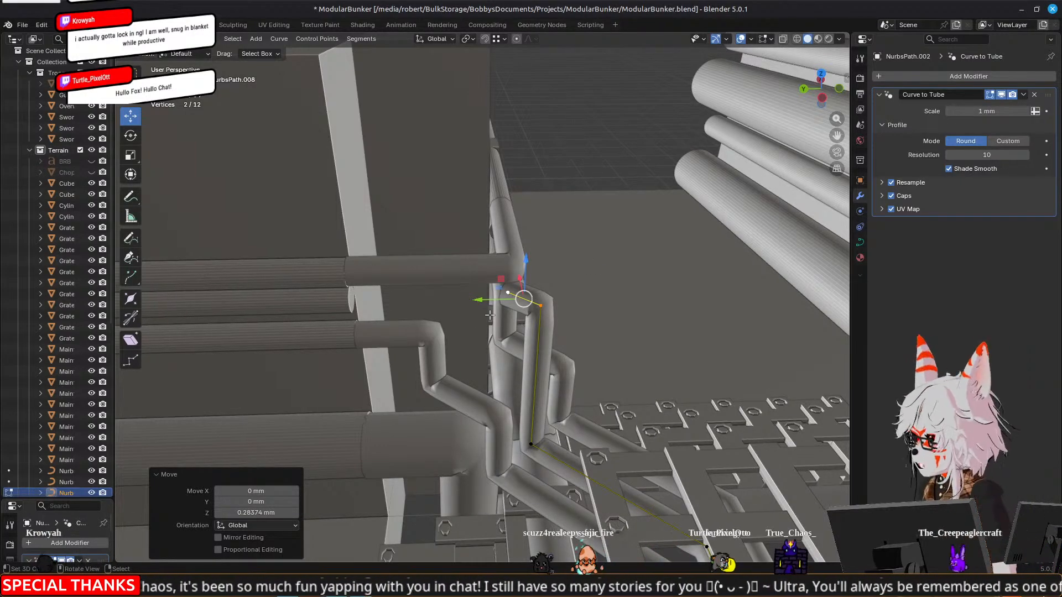
Extend the middle pipe from its end point along Y toward the open middle pipe on the wall
left_click(510, 294)
middle_click_drag(510, 294, 526, 317)
left_click_drag(447, 305, 296, 306)
Extrude a second branch from the middle pipe's junction along X to the adjacent wall's middle pipe, and finish with everything deselected
middle_click_drag(487, 308, 493, 273)
key("e")
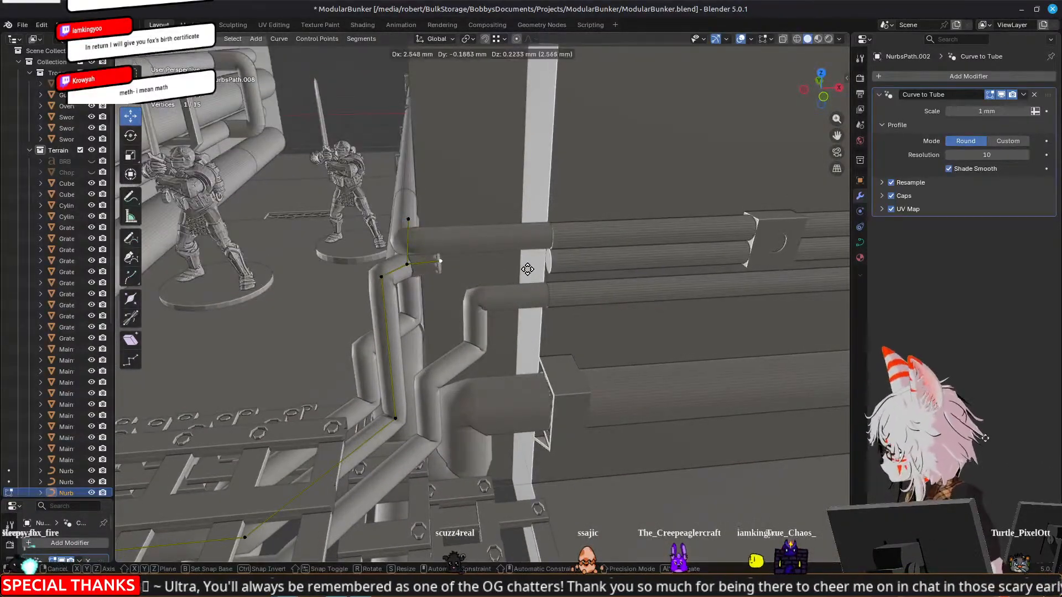
right_click(526, 268)
left_click_drag(451, 263, 593, 263)
middle_click_drag(515, 266, 559, 247)
key("Tab")
scroll(609, 257, "up", 6)
key("Tab")
key("Tab")
key("alt+a")
Select the detached tunnel module outside the bunker and try moving it along Z
middle_click_drag(574, 177, 441, 523)
left_click(442, 527)
scroll(450, 310, "down", 5)
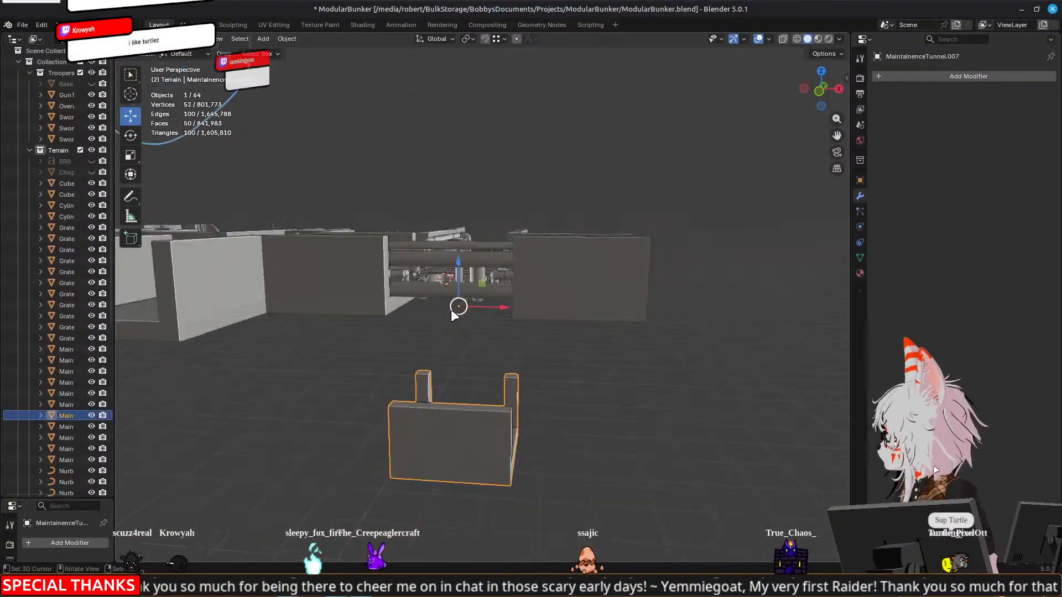
key("g")
key("z")
key("Escape")
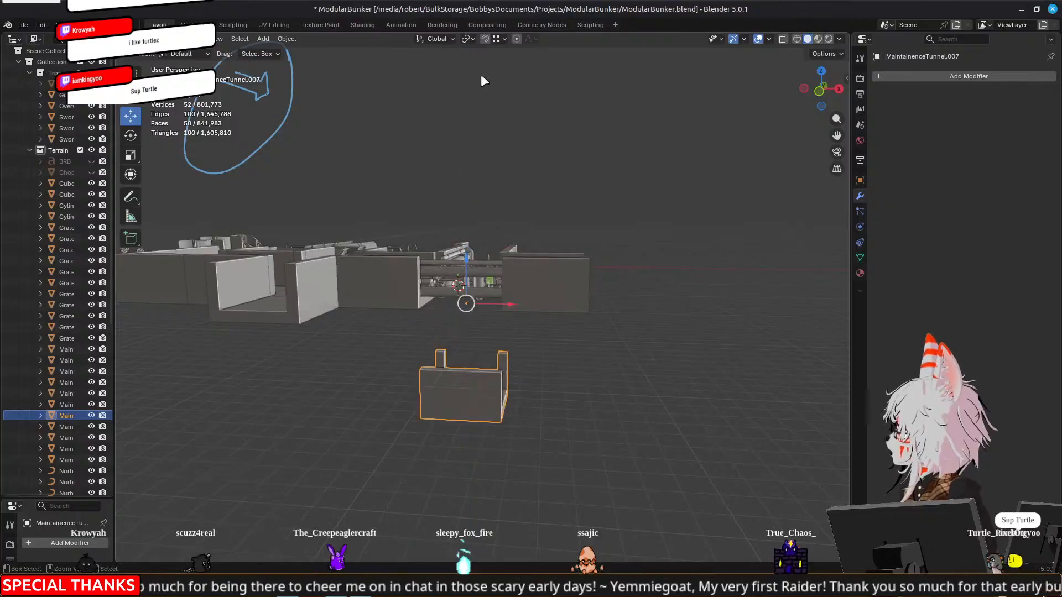
Set snapping to increments and raise the detached tunnel module along Z, back up into the bunker
left_click(501, 27)
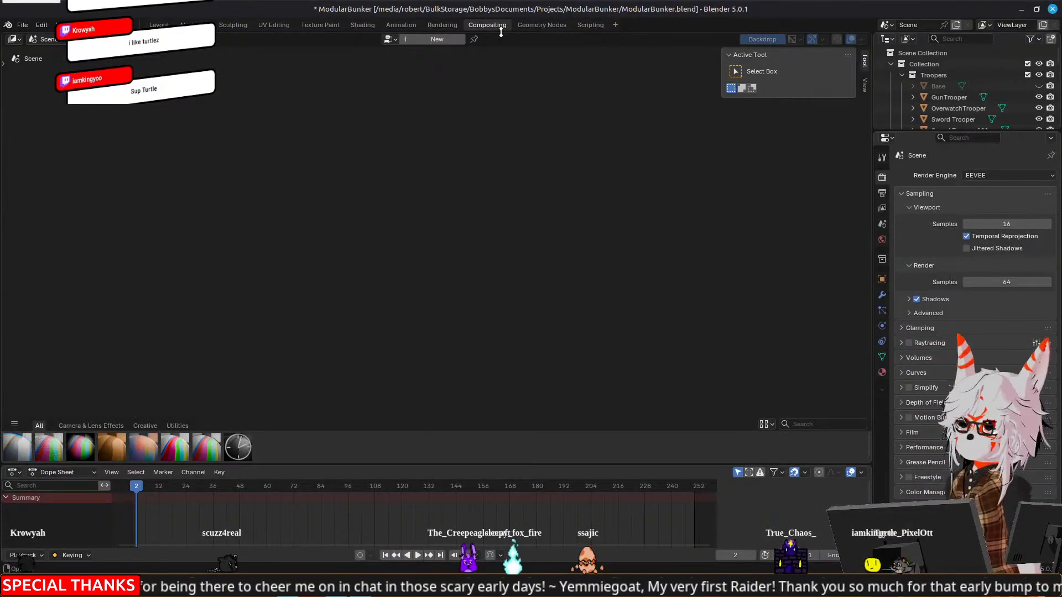
left_click(159, 25)
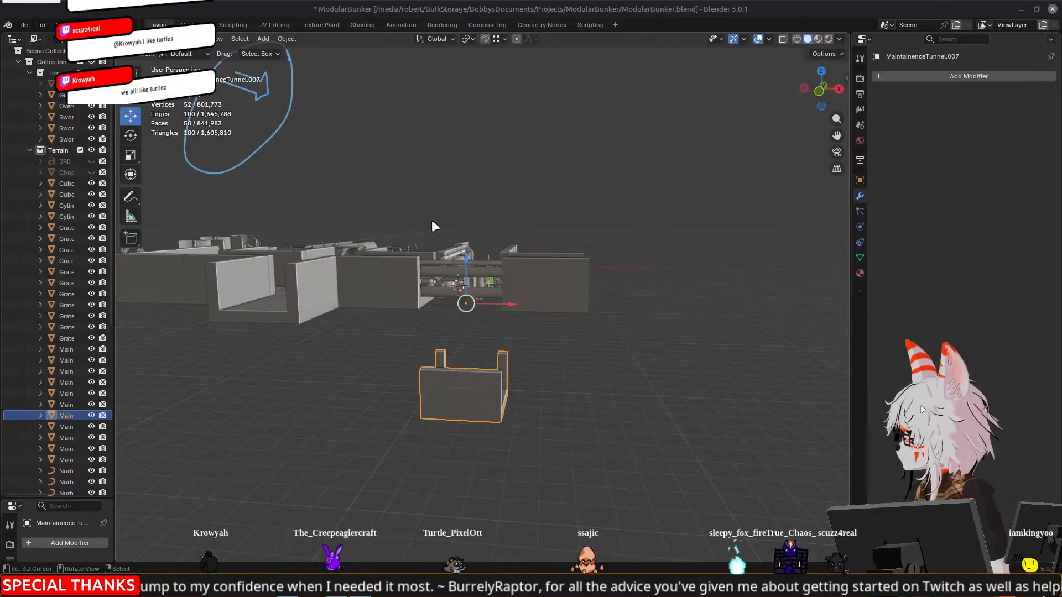
left_click(501, 39)
left_click(490, 97)
key("g")
key("z")
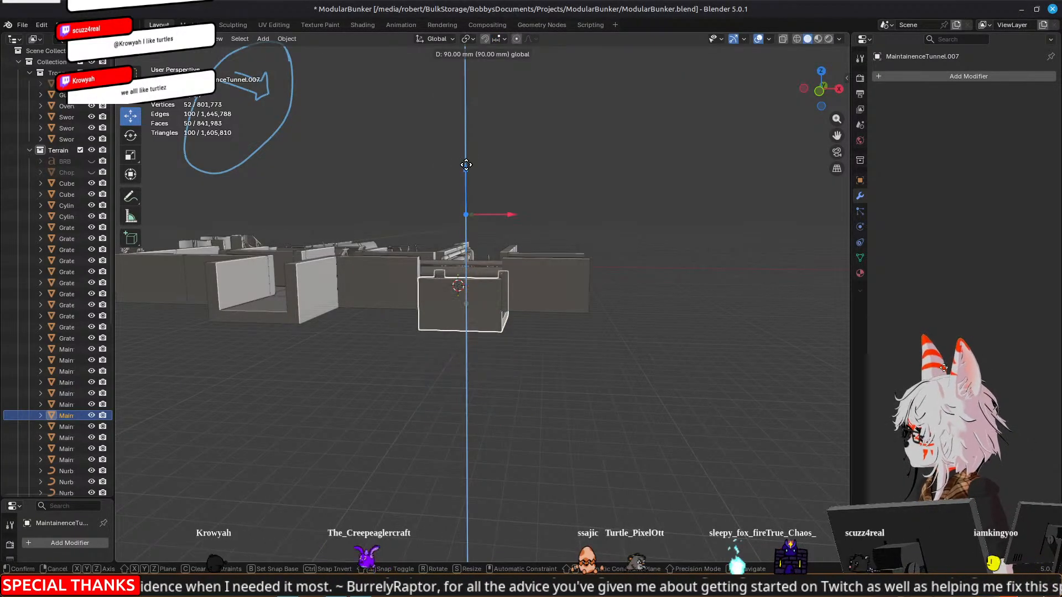
left_click(469, 148)
Examine the grated corner junction from several angles to see how the tunnel module, grates and pipes fit together
middle_click_drag(489, 239, 665, 216)
scroll(667, 304, "up", 4)
scroll(661, 297, "down", 6)
key("Tab")
left_click_drag(472, 349, 474, 237)
key("Tab")
middle_click_drag(458, 290, 479, 303)
scroll(479, 300, "up", 4)
middle_click_drag(586, 245, 508, 281)
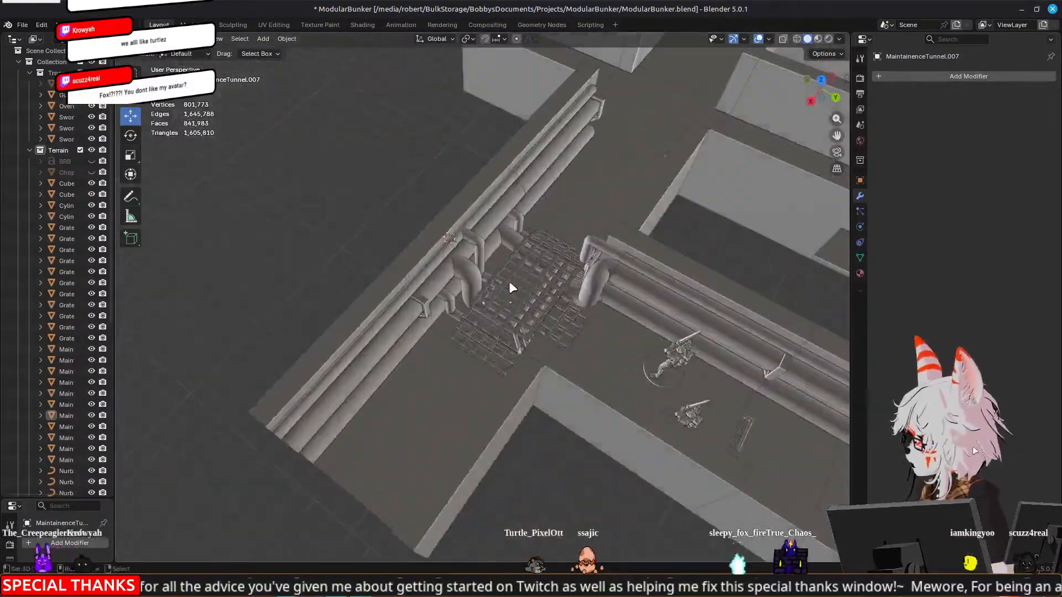
scroll(509, 282, "up", 5)
middle_click_drag(791, 316, 560, 288)
mouse_move(533, 243)
middle_mouse_down()
mouse_move(533, 231)
mouse_move(528, 239)
middle_mouse_up()
Select the three side grates around the central grate and open them together in Edit Mode
left_click(519, 233)
key("Tab")
key("l")
middle_click_drag(520, 224, 670, 306)
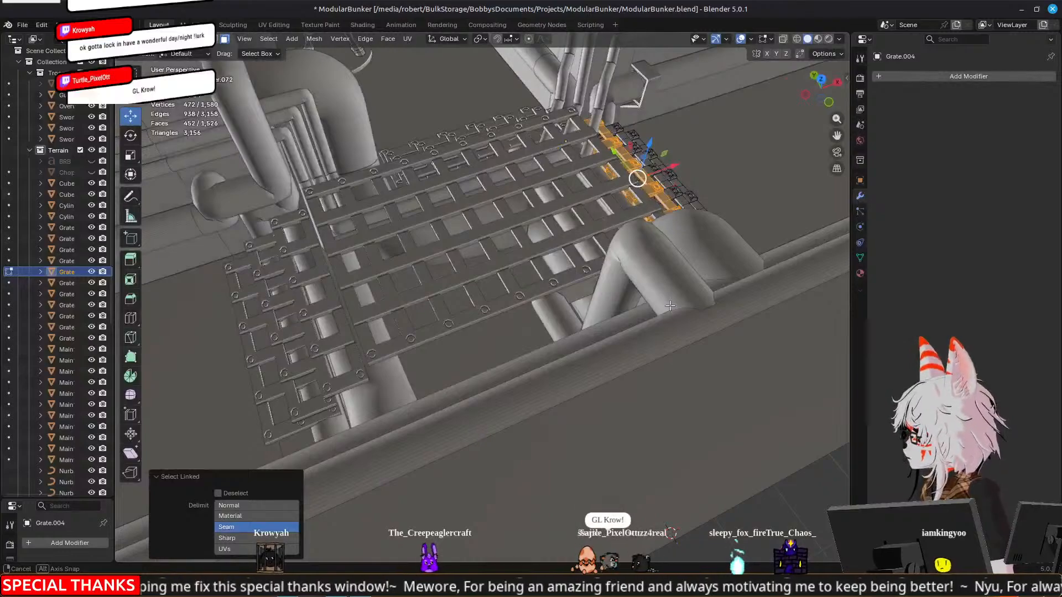
key("Tab")
left_click(325, 303, "shift")
middle_click_drag(284, 296, 379, 360)
left_click(374, 399, "shift")
key("Tab")
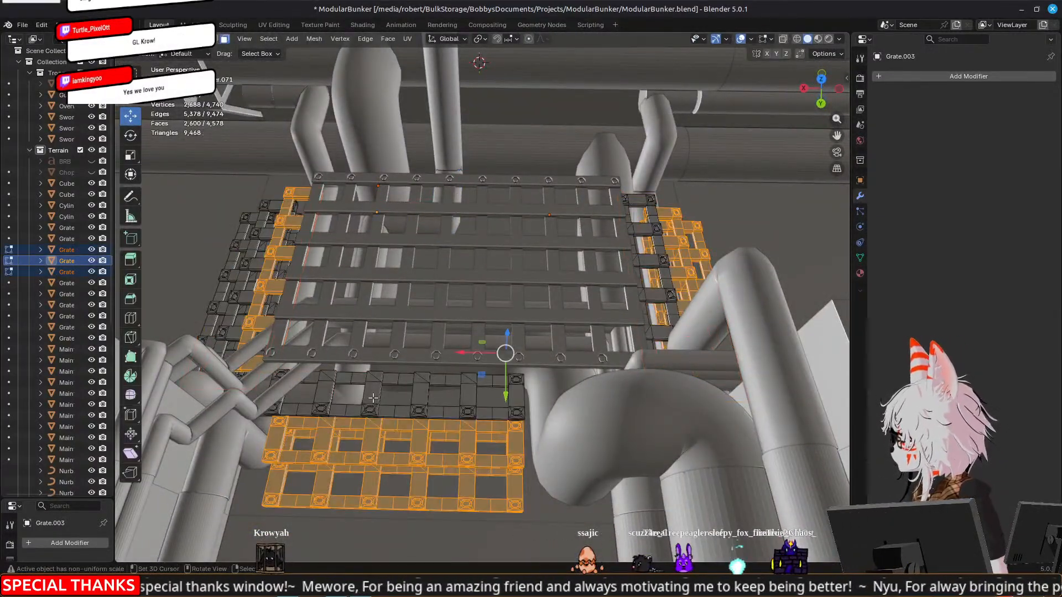
Select the linked innermost strip of each of the three side grates, delete their faces, and leave Edit Mode
key("alt+a")
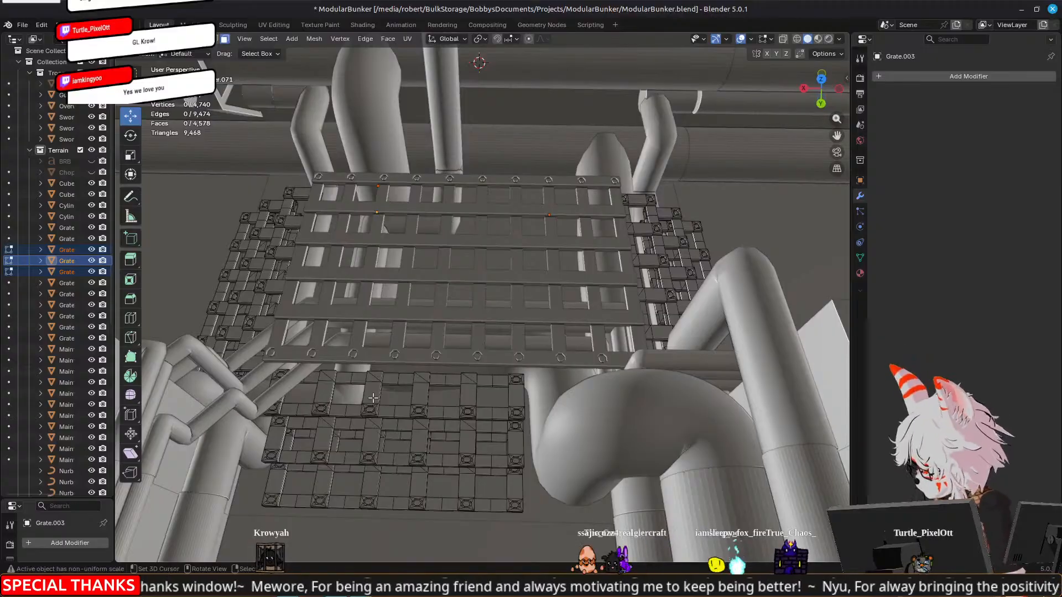
key("l")
key("l")
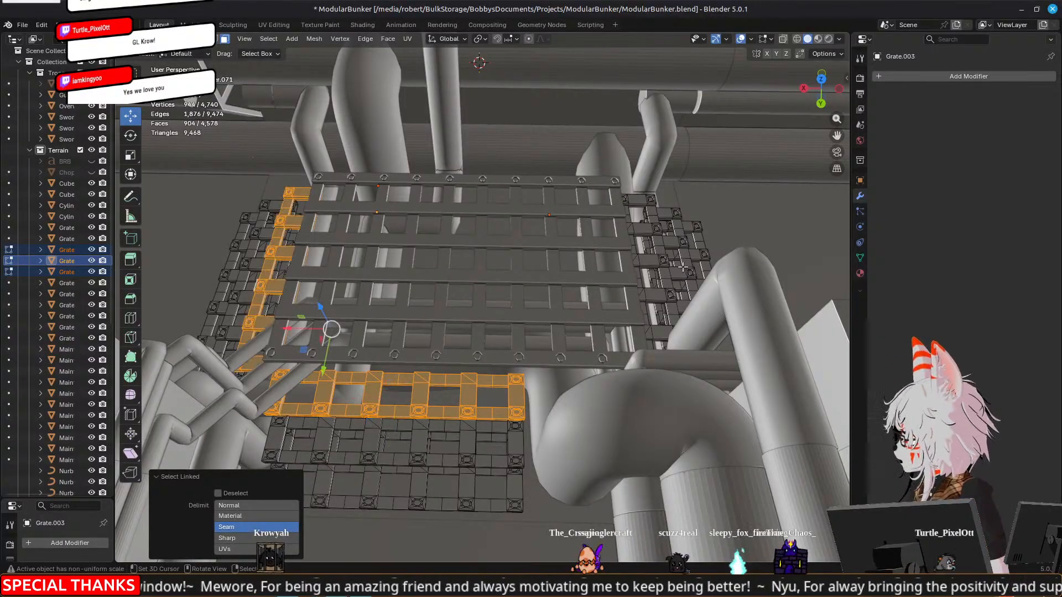
key("l")
key("x")
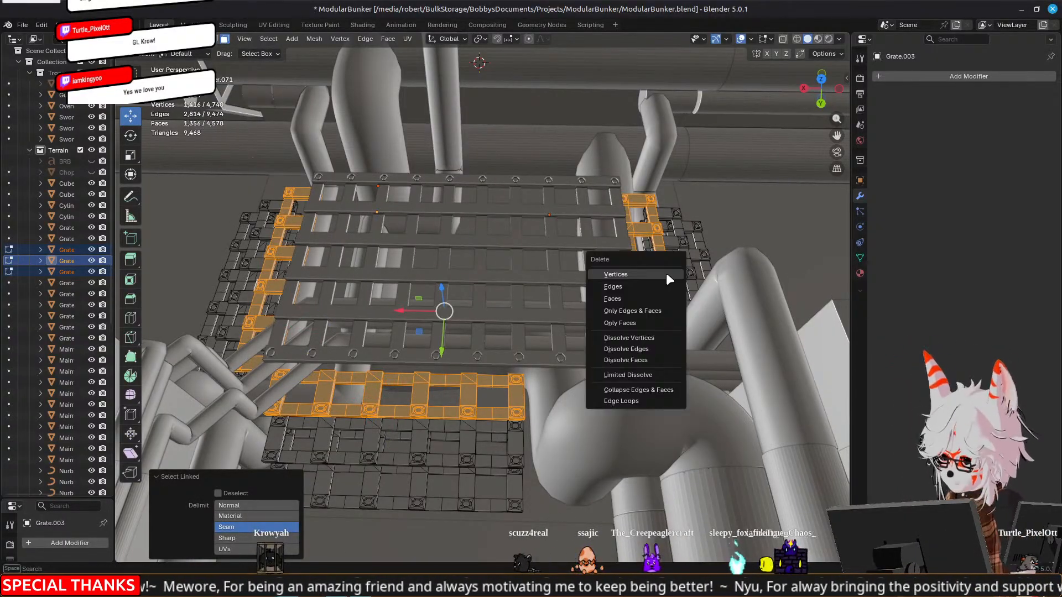
left_click(638, 297)
middle_click_drag(639, 298, 622, 259)
key("Tab")
Select the small pipe runs passing beneath the central grate and open their curves together in Edit Mode
left_click(615, 221)
left_click(748, 235, "shift")
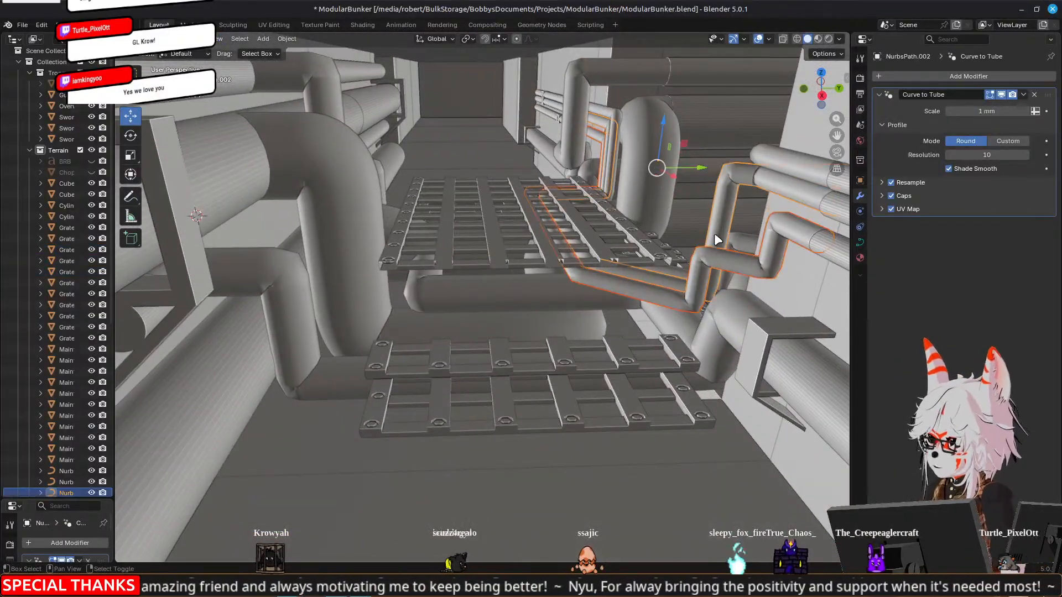
middle_click_drag(718, 279, 748, 265)
key("Tab")
middle_click_drag(740, 307, 585, 242)
Box-select the small pipes' points beneath the central grate, lower them along Z, and fine-tune their height
key("a")
key("a")
key("b")
left_click_drag(501, 198, 724, 258)
key("g")
key("z")
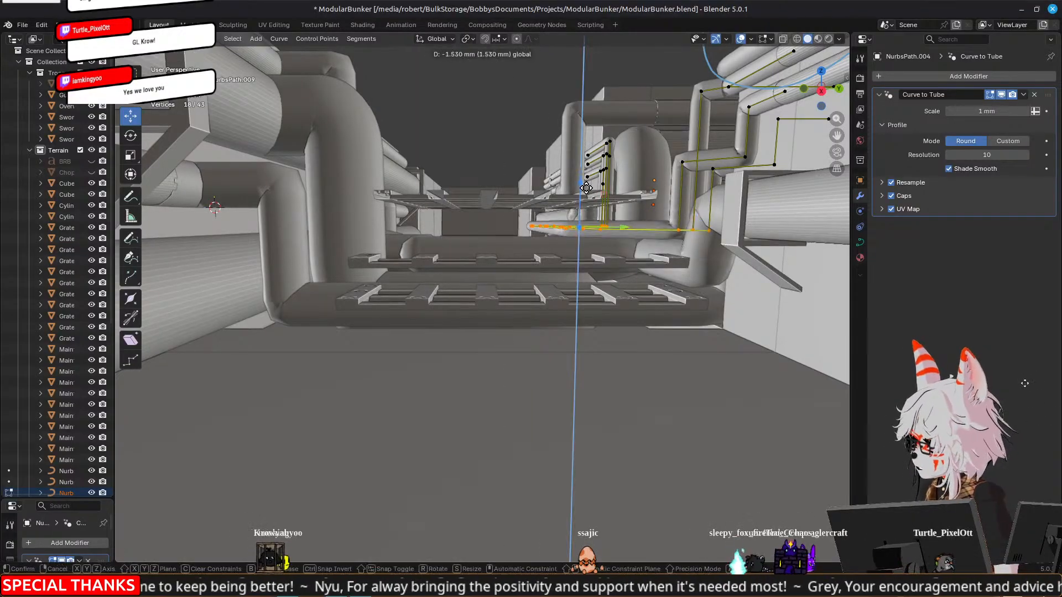
left_click(518, 238)
middle_click_drag(518, 238, 567, 203)
left_click_drag(575, 190, 576, 187)
middle_click_drag(576, 188, 527, 77)
key("Tab")
Select the linked inner strip of one side grate and open all three side grates together in Edit Mode
left_click(520, 216)
left_click_drag(520, 48, 521, 87)
right_click(472, 298)
key("Tab")
right_click(467, 287)
key("l")
middle_click_drag(650, 287, 466, 437)
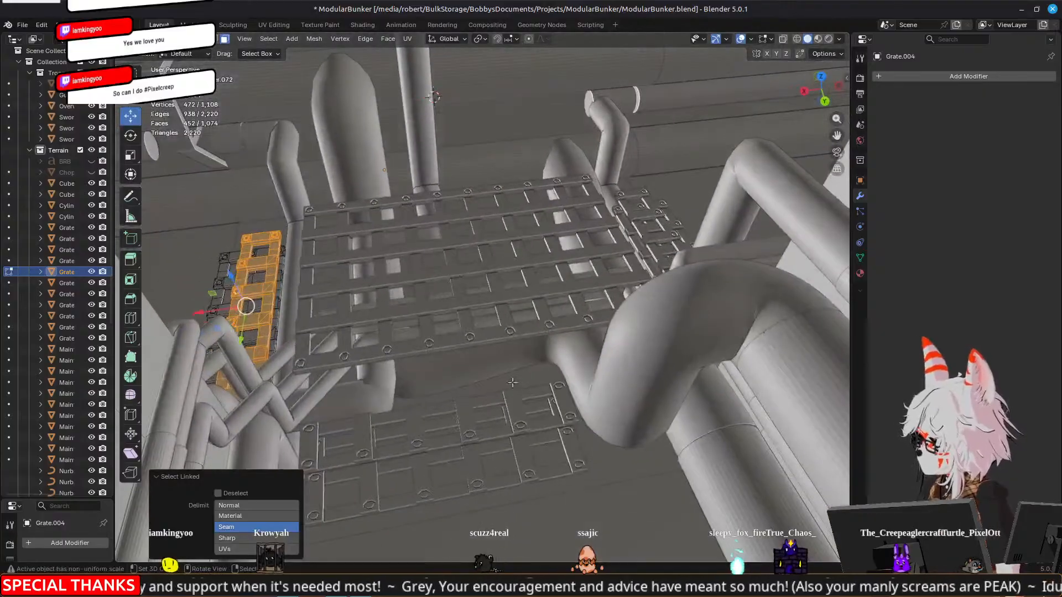
key("Tab")
right_click(467, 437, "shift")
middle_click_drag(610, 377, 655, 301)
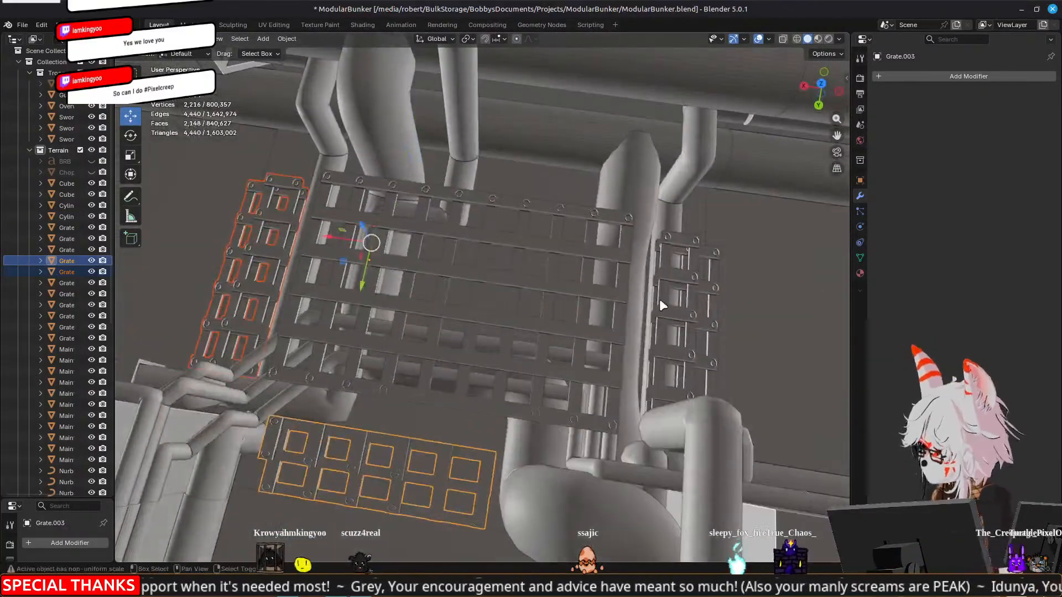
right_click(661, 301, "shift")
key("Tab")
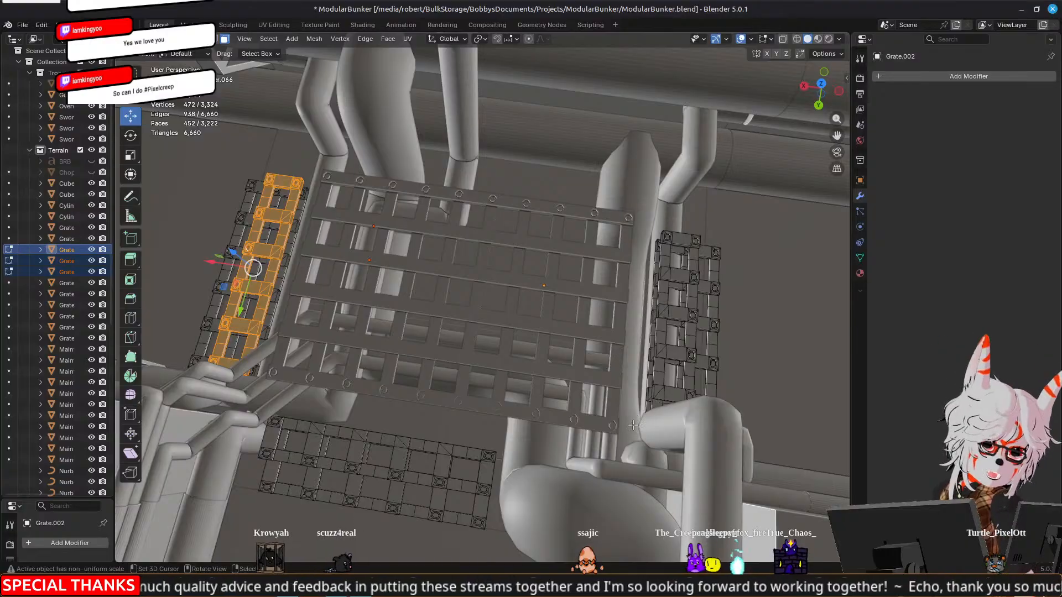
Add the inner strips of the other two side grates to the selection and adjust the strips' height along Z
middle_click_drag(262, 412, 582, 298)
key("l")
key("l")
middle_click_drag(636, 210, 472, 210)
left_click_drag(467, 203, 467, 194)
middle_click_drag(340, 212, 623, 211)
left_click_drag(559, 195, 560, 203)
middle_click_drag(560, 202, 596, 268)
key("Tab")
scroll(581, 224, "down", 4)
key("Tab")
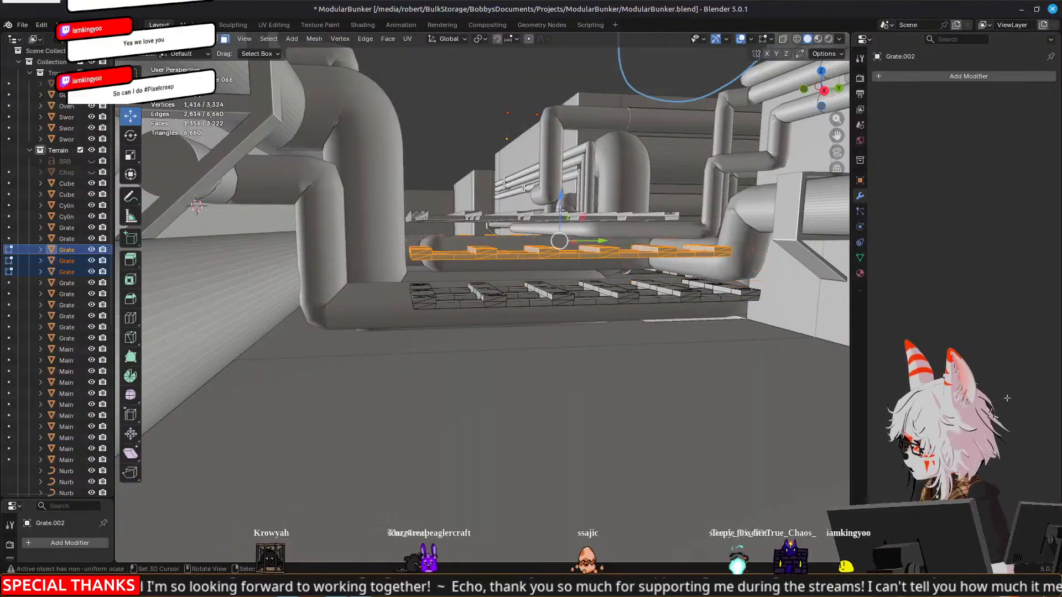
left_click_drag(560, 191, 560, 178)
middle_click_drag(560, 179, 475, 322)
key("Tab")
Move the inner strip of the first side grate 4.457 mm along X toward the central grate
left_click(370, 108)
middle_click_drag(370, 111, 285, 178)
scroll(409, 266, "up", 3)
key("Tab")
middle_click_drag(409, 267, 394, 316)
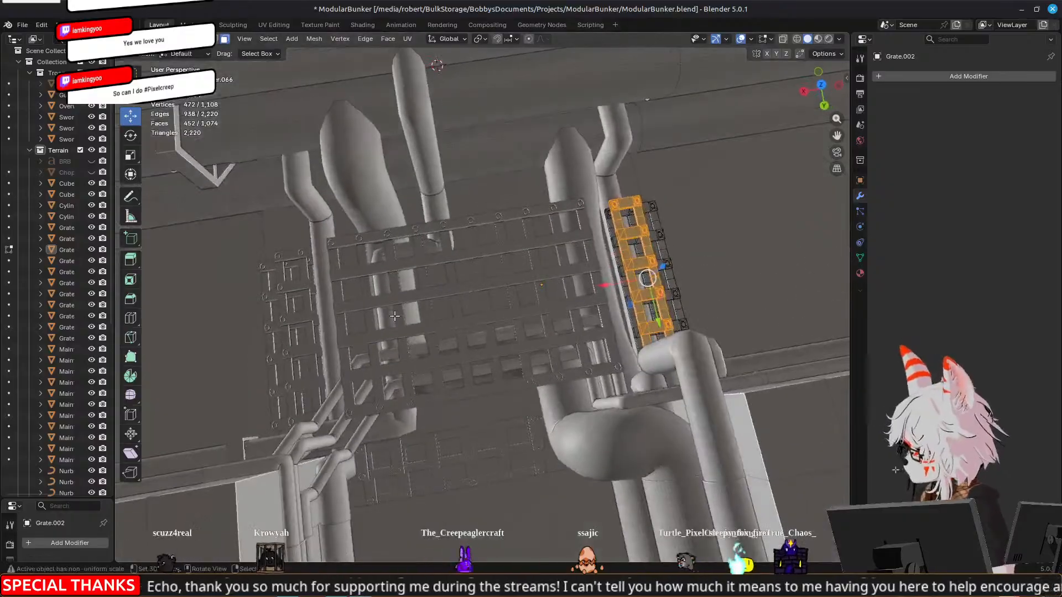
key("KP_7")
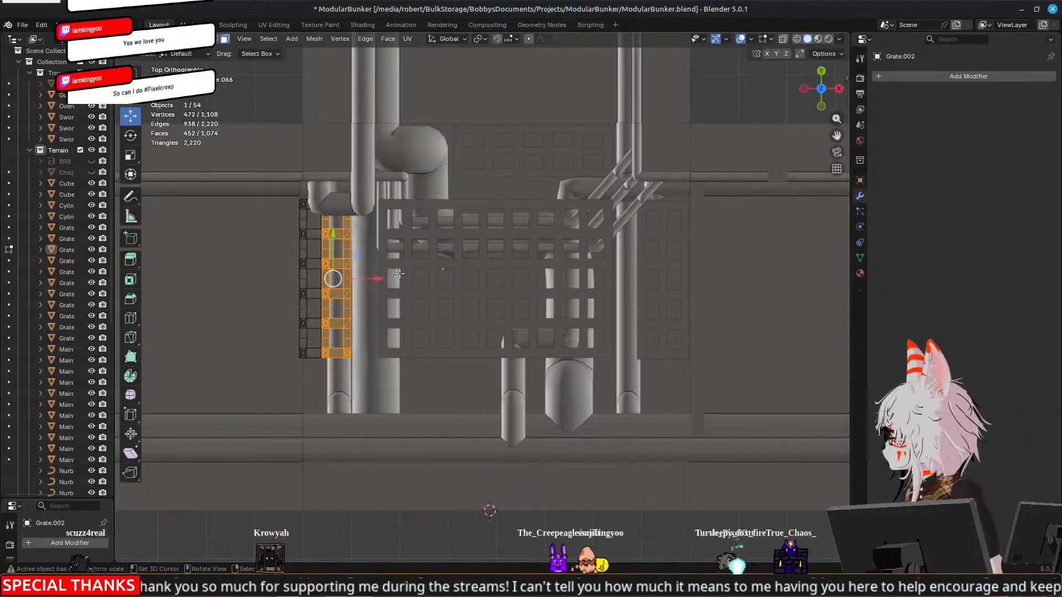
mouse_move(386, 278)
left_mouse_down()
mouse_move(428, 280)
mouse_move(406, 286)
left_mouse_up()
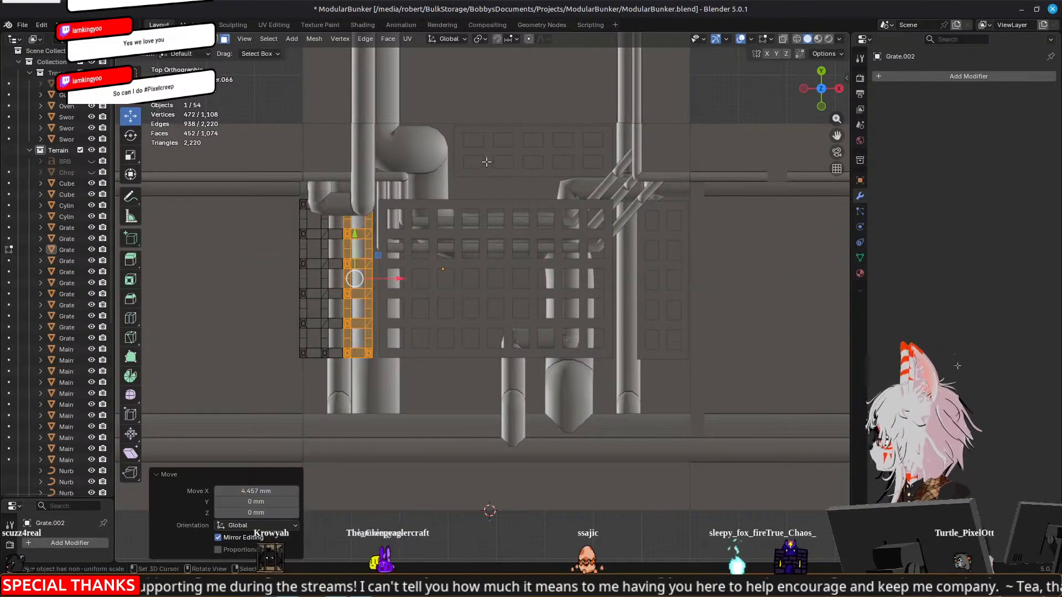
key("Tab")
left_click(500, 162)
key("Tab")
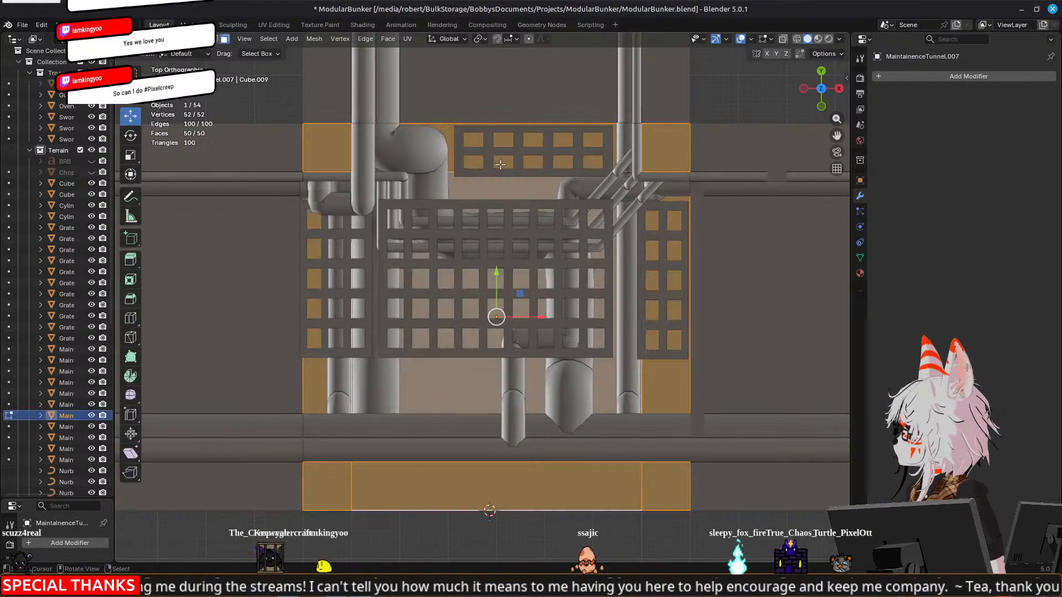
key("Tab")
Move the selected inner strip of the grate at the corridor end -4.5452 mm along Y toward the central grate
middle_click_drag(668, 257, 603, 396)
left_click(568, 396)
key("Tab")
key("g")
key("y")
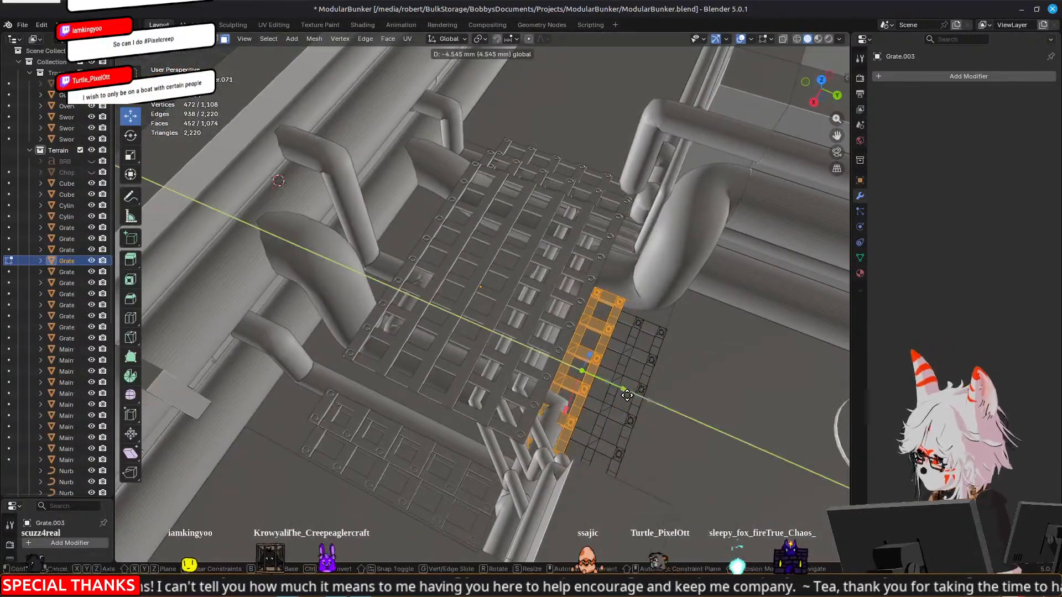
left_click(627, 395)
key("KP_7")
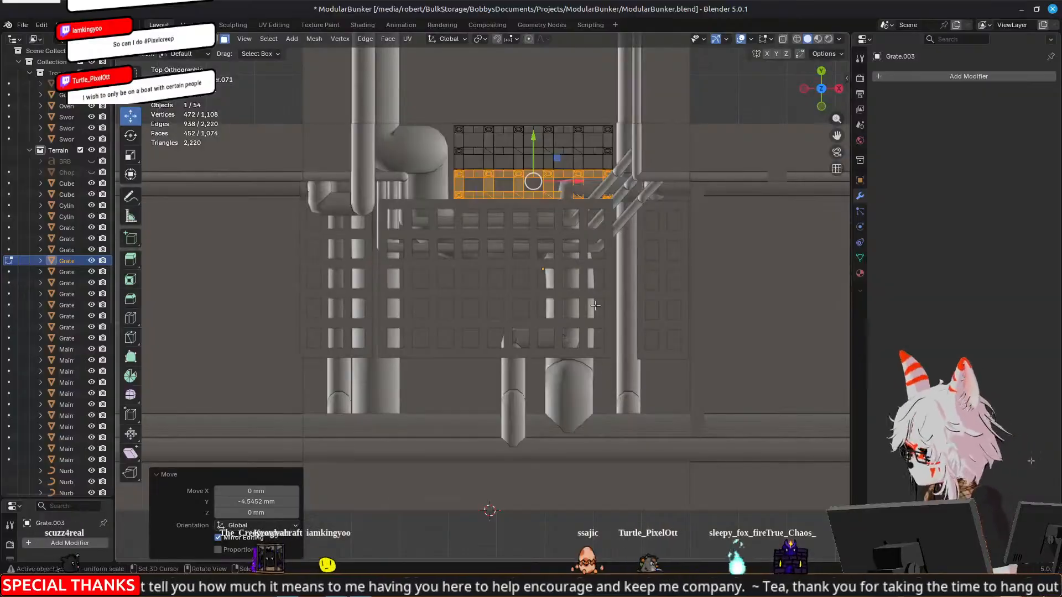
key("Tab")
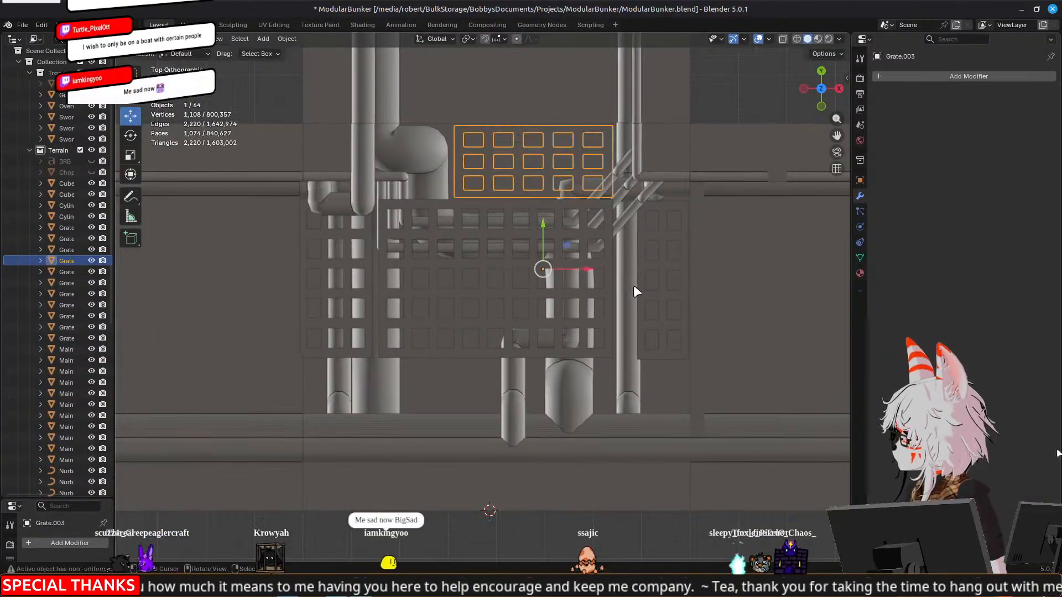
Move the inner strip of the opposite side grate along X toward the central grate and leave Edit Mode
left_click(669, 299)
key("Tab")
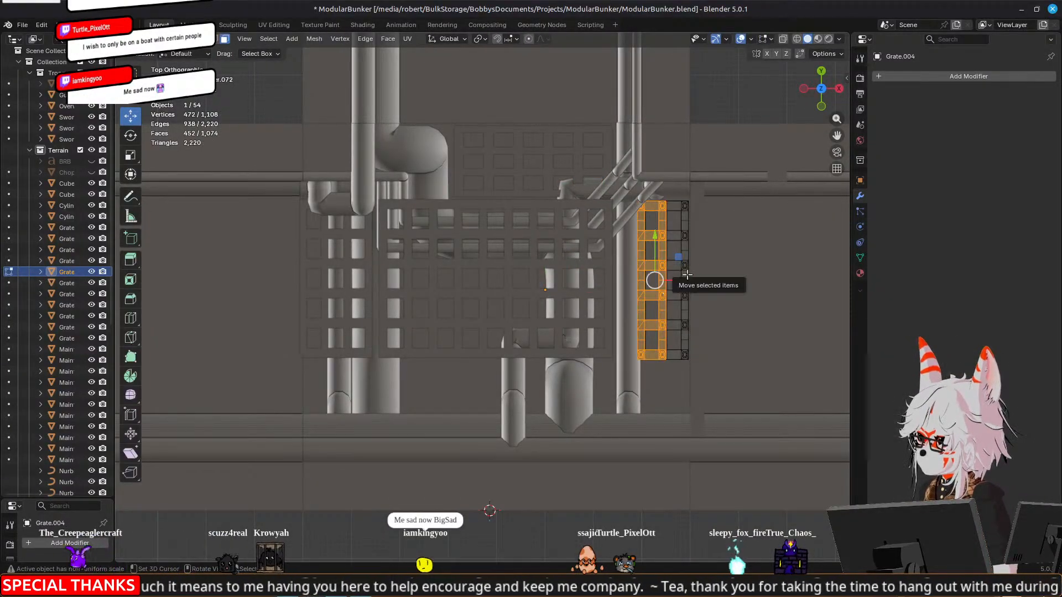
key("g")
key("x")
left_click(680, 286)
middle_click_drag(680, 285, 484, 228)
middle_click_drag(485, 298, 597, 336)
key("Tab")
Move the corner point of the 2.5 mm pipe along Y so its run passes farther beneath the central grate
left_click(609, 356)
key("Tab")
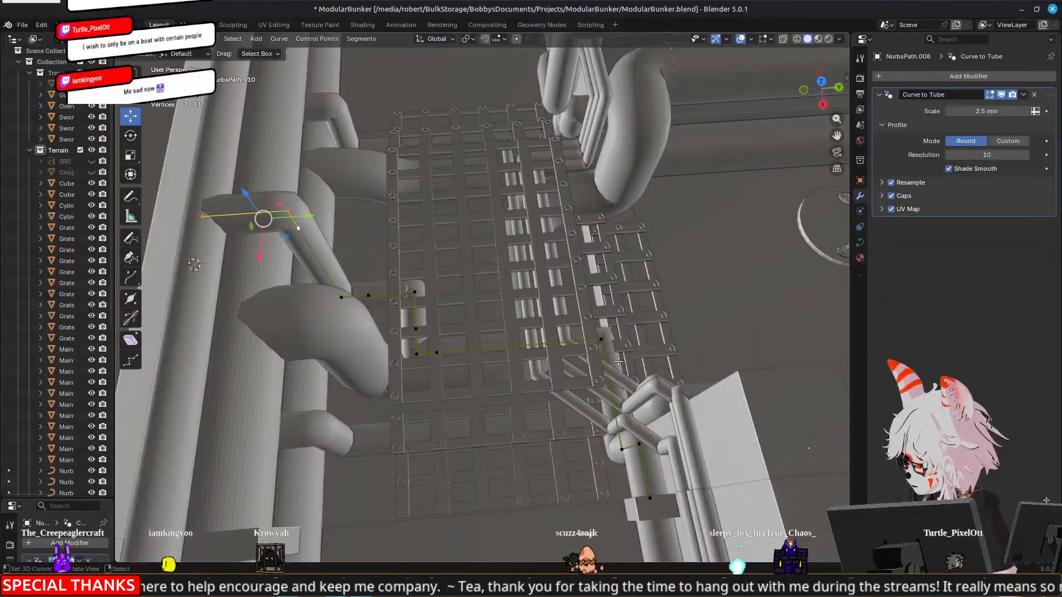
middle_click_drag(636, 395, 580, 292, "shift")
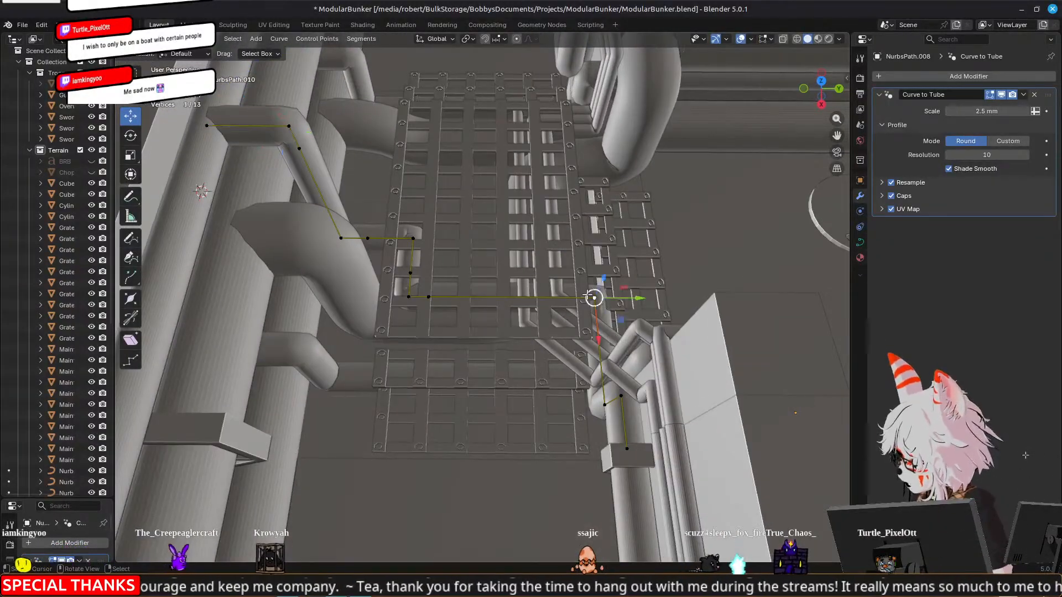
left_click_drag(642, 299, 591, 302)
middle_click_drag(590, 302, 677, 371)
key("Tab")
Delete two points from the 5 mm pipe's run beneath the grate and move its remaining corner point -40 mm along Y
scroll(678, 370, "down", 5)
left_click(224, 324)
middle_click_drag(224, 325, 571, 245)
left_click(572, 244)
key("Tab")
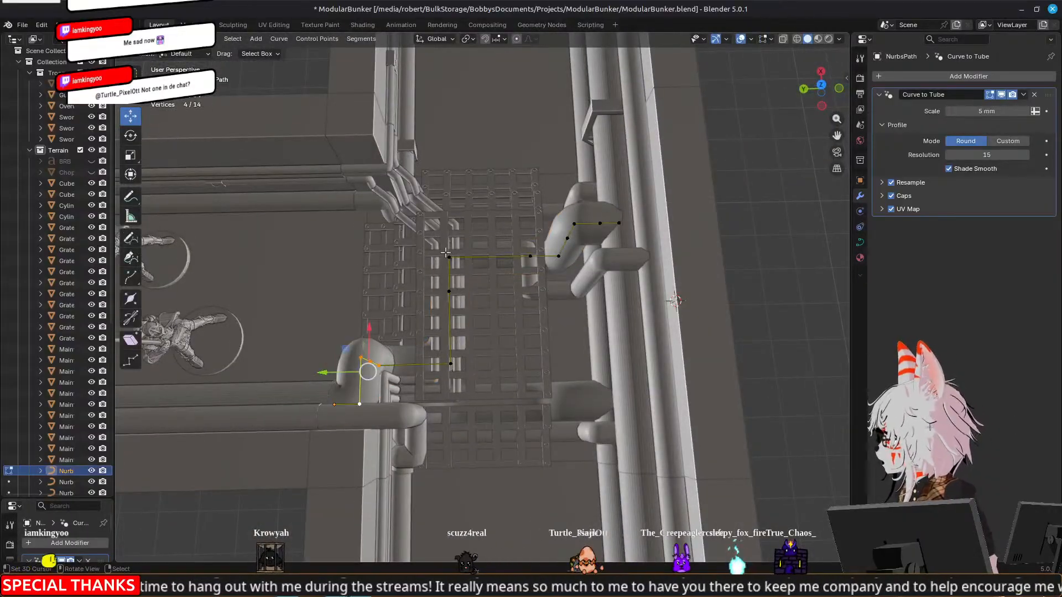
left_click(450, 260)
left_click(529, 256, "shift")
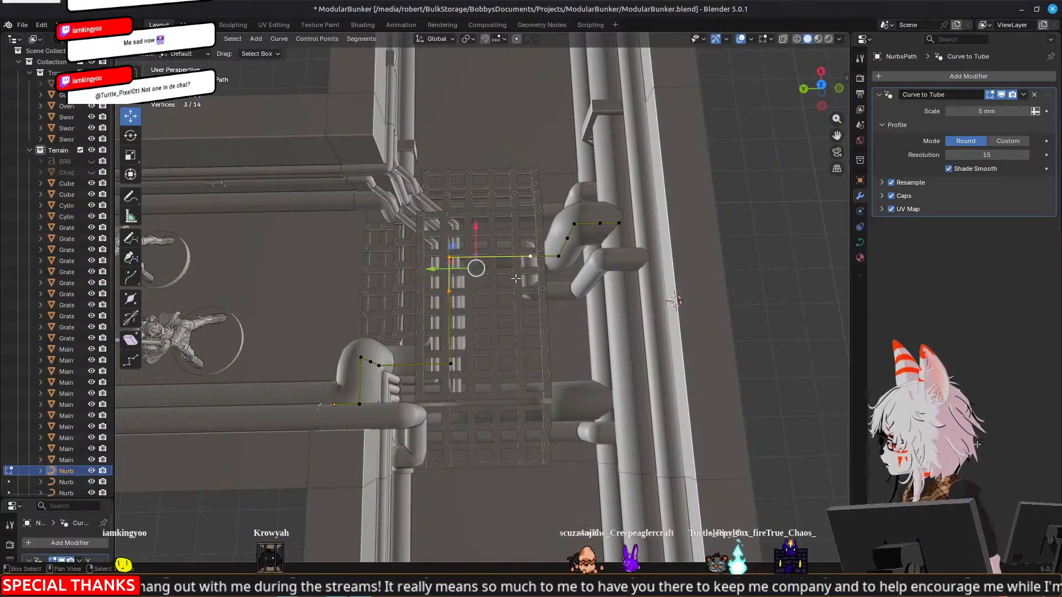
left_click(447, 288)
key("x")
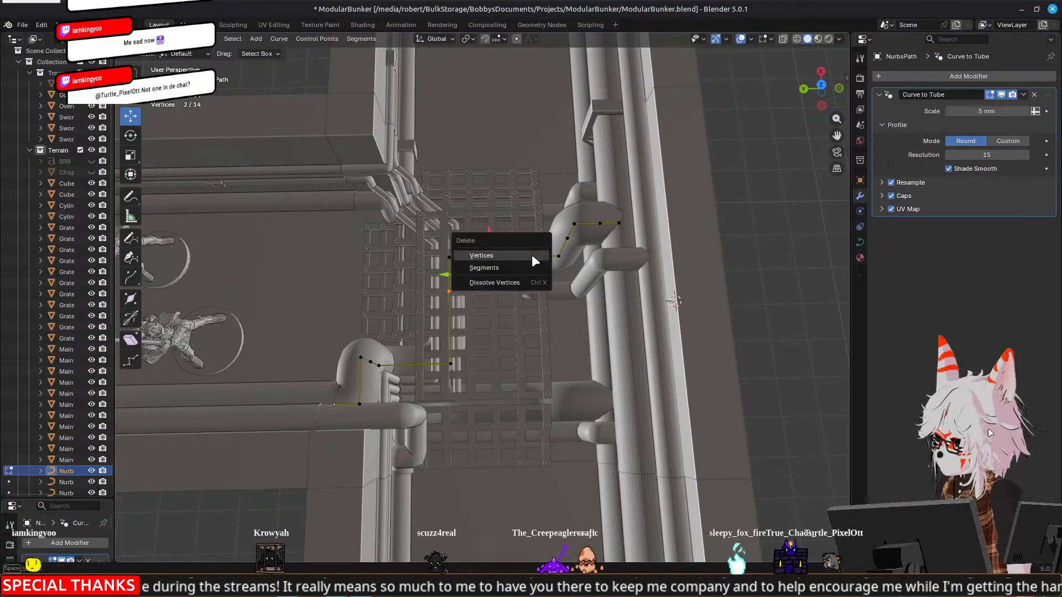
left_click(532, 255)
left_click(401, 257)
left_click_drag(401, 258, 543, 255)
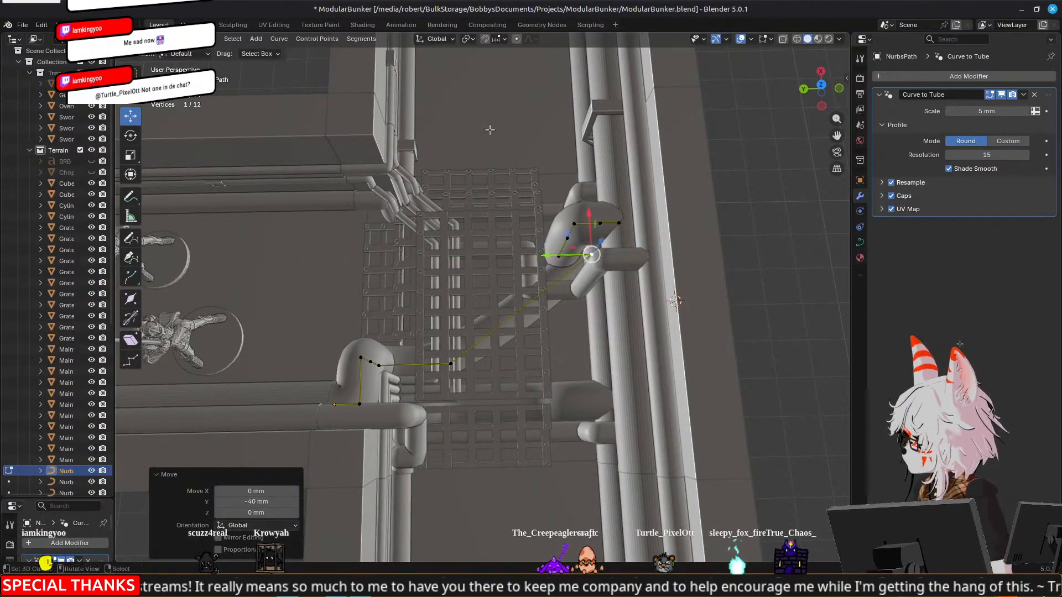
Set snapping to vertices and shift the 5 mm pipe's corner point slightly further along negative Y
left_click(447, 40)
left_click(505, 39)
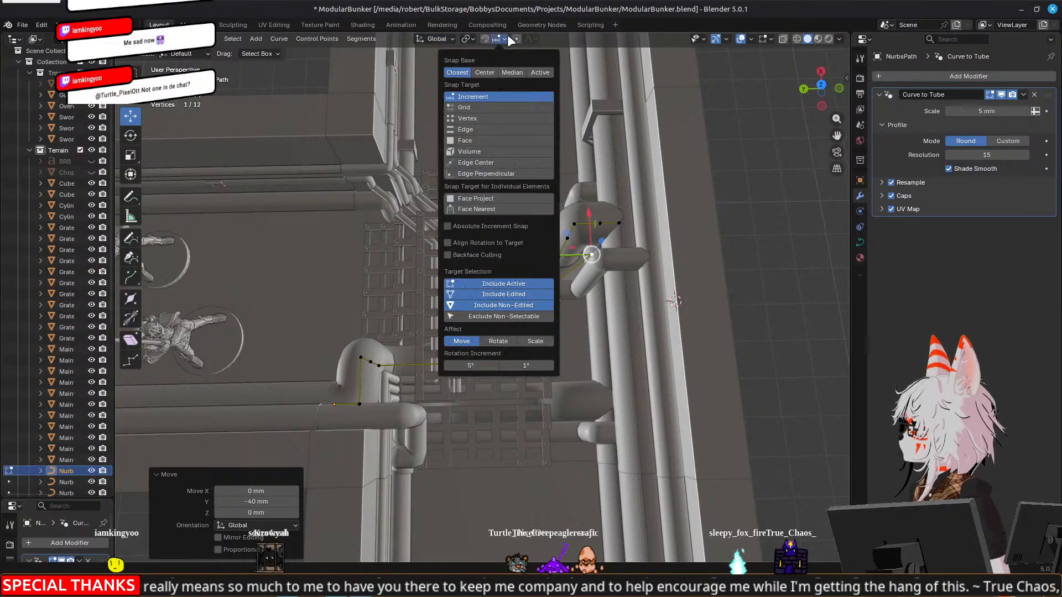
left_click(465, 119)
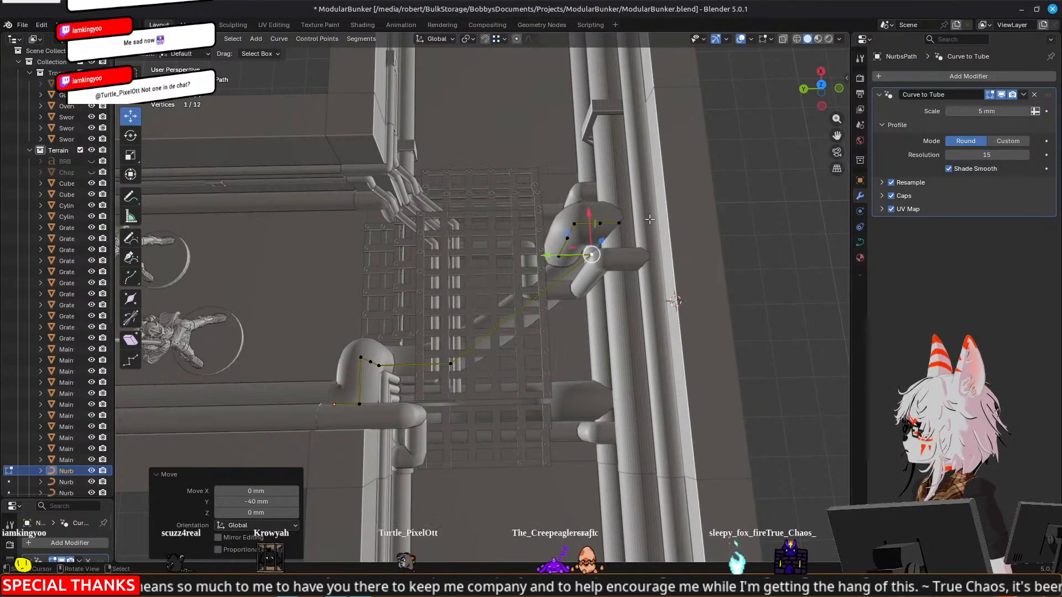
left_click_drag(549, 256, 558, 255, "ctrl")
left_click_drag(556, 215, 447, 364, "ctrl")
key("Tab")
middle_click_drag(627, 396, 469, 405)
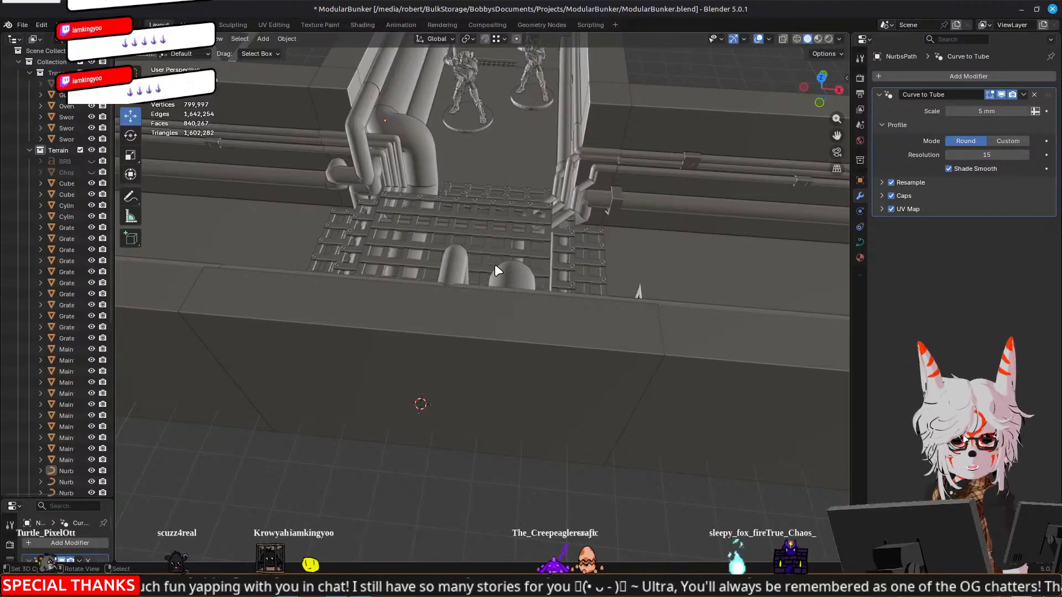
middle_click_drag(493, 265, 310, 247)
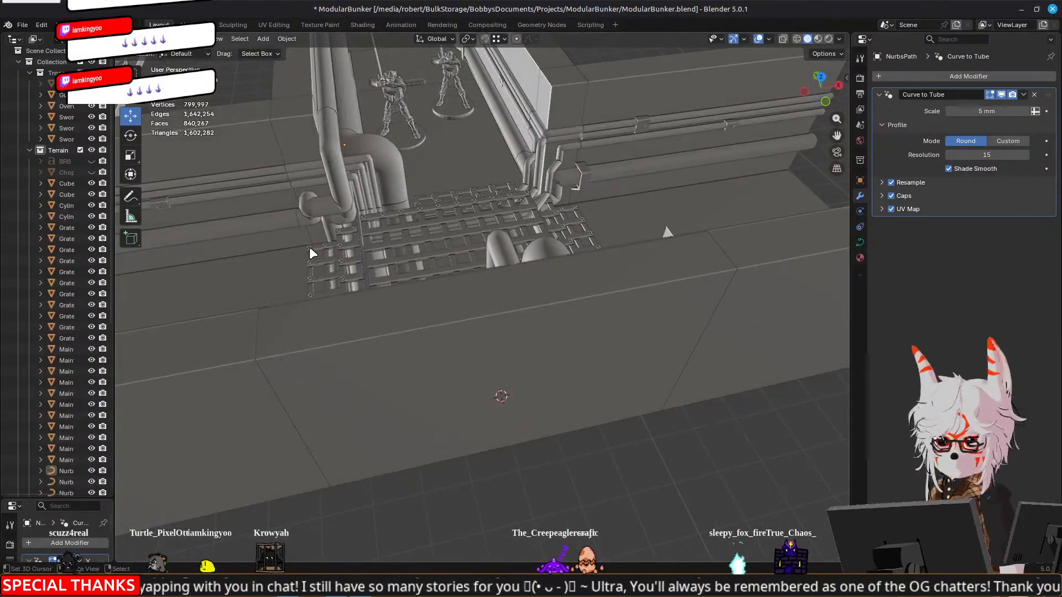
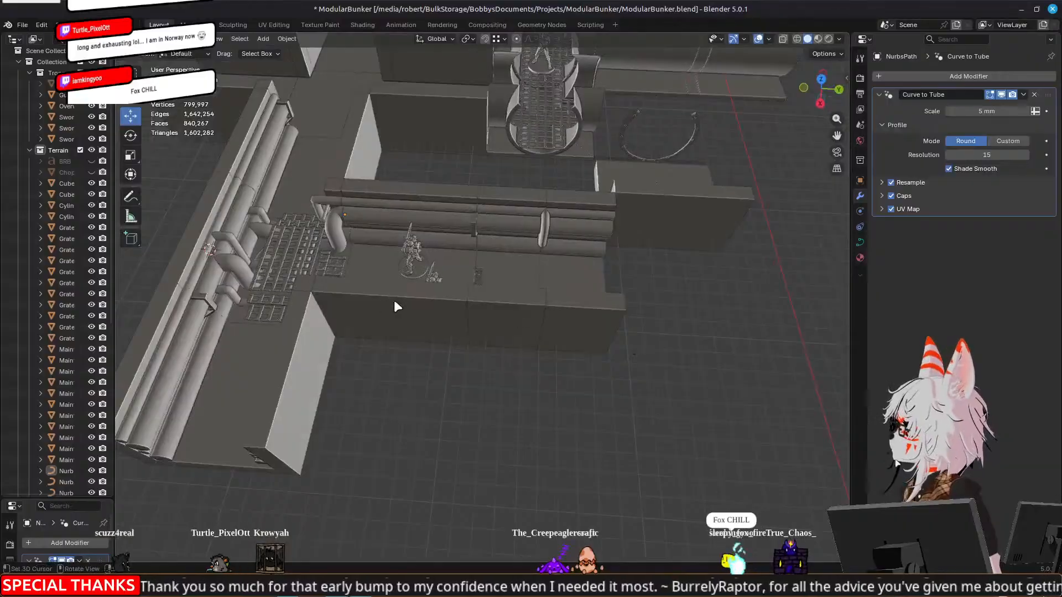
Duplicate the pipe-lined tunnel section next to the grate junction, set snapping to increments, and move the copy 160 mm along Y
middle_click_drag(345, 268, 593, 427)
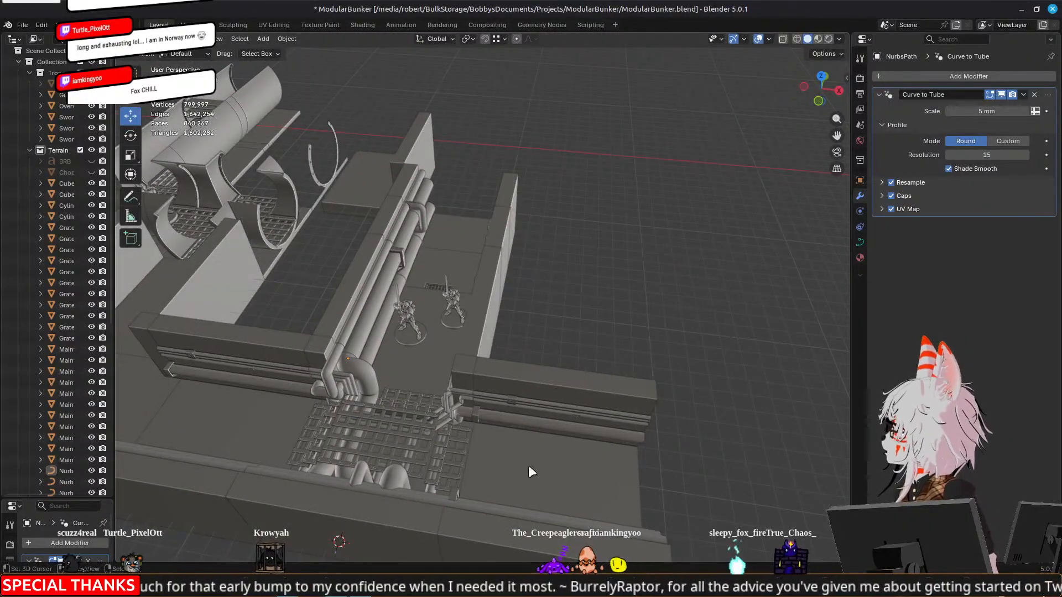
middle_click_drag(510, 459, 570, 354)
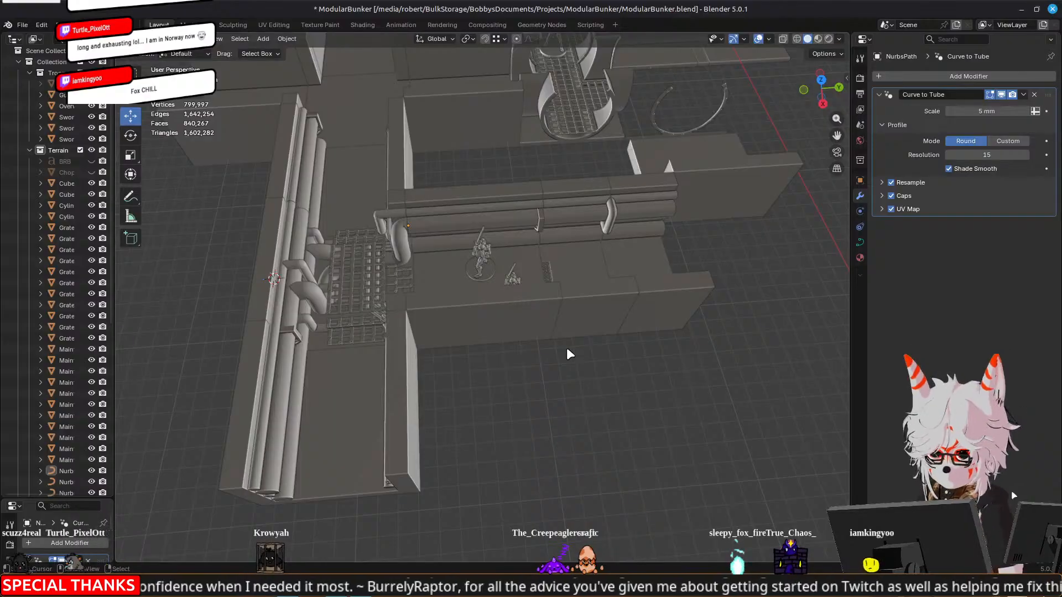
middle_click_drag(396, 360, 412, 355)
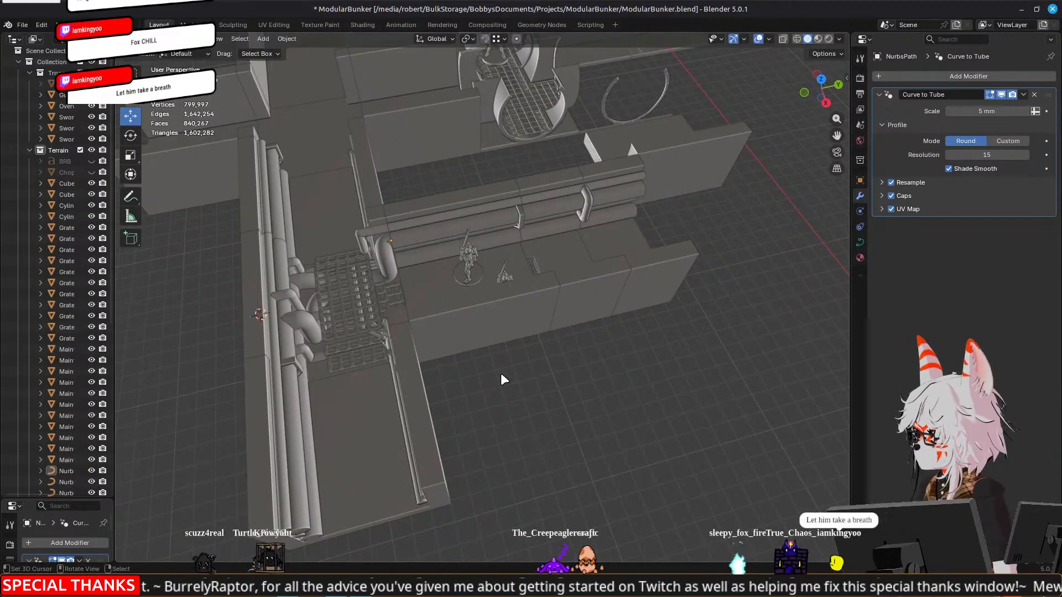
middle_click_drag(500, 372, 346, 330)
left_click(520, 295)
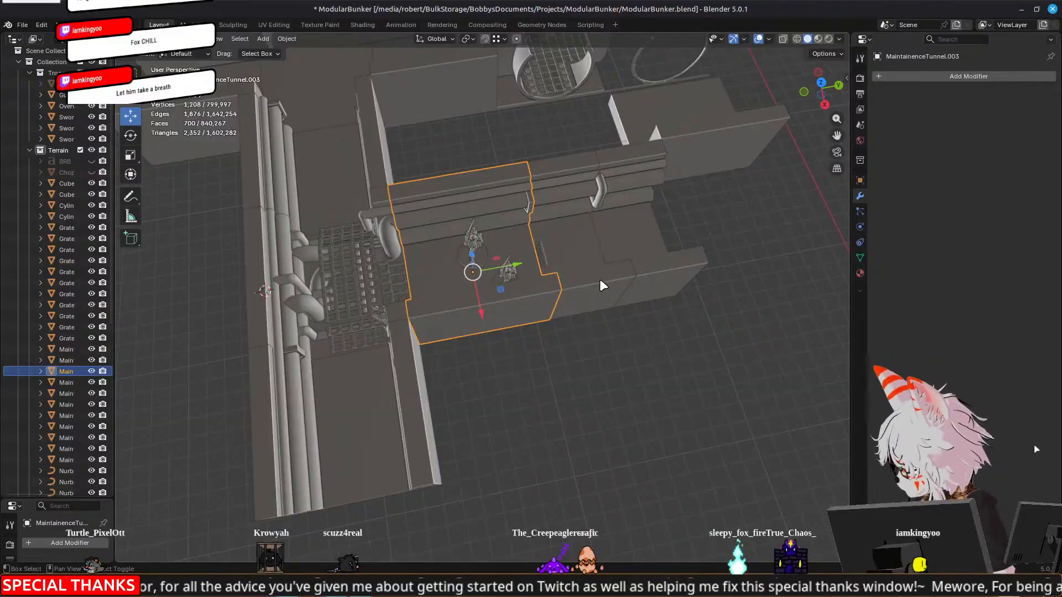
key("shift+d")
key("Escape")
key("g")
key("y")
key("Escape")
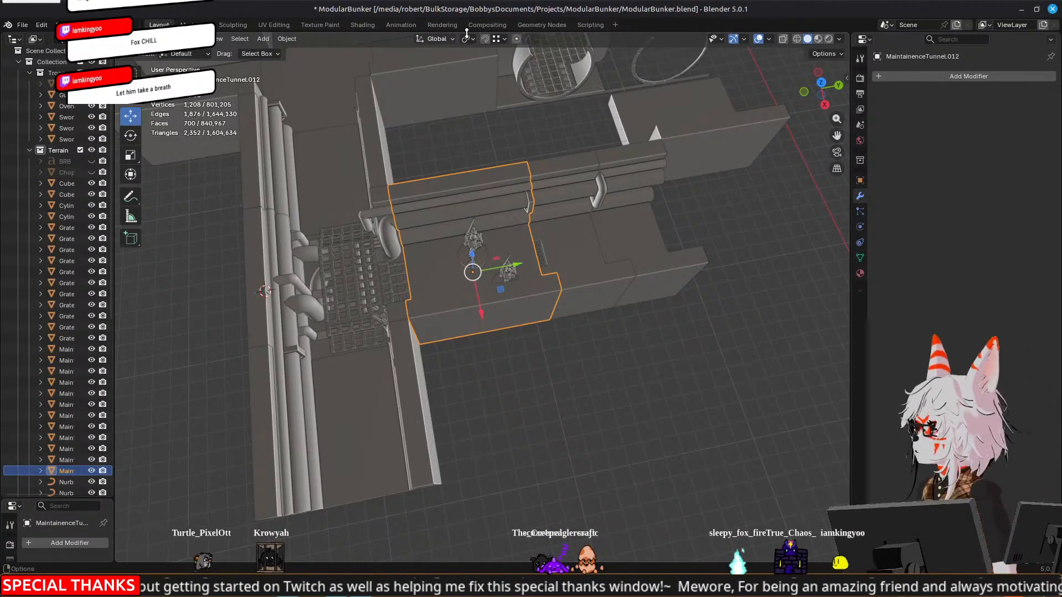
left_click(501, 38)
left_click(503, 97)
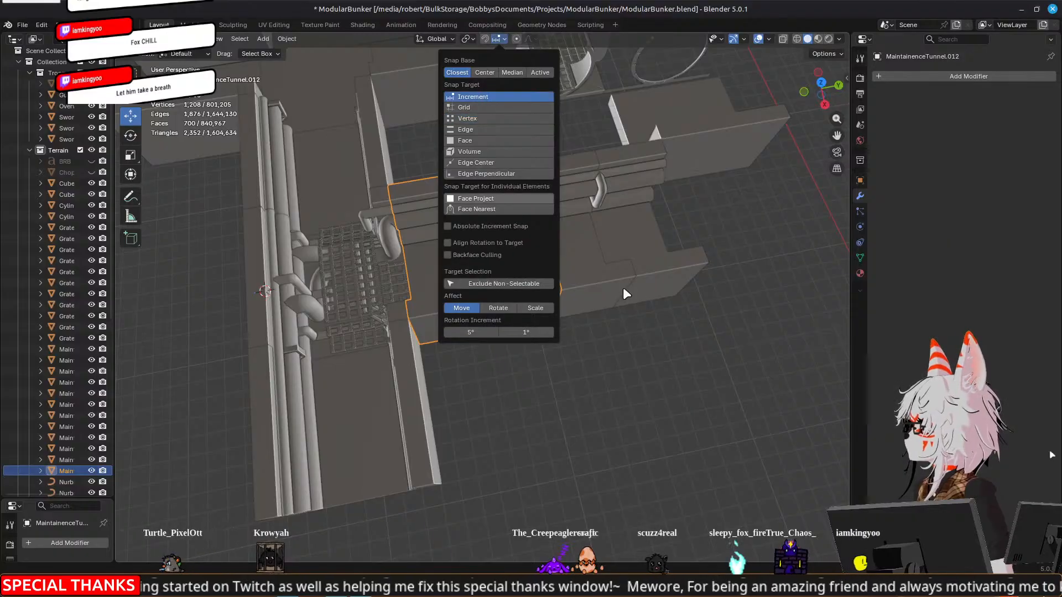
left_click_drag(516, 265, 766, 239)
middle_click_drag(751, 332, 530, 343, "shift")
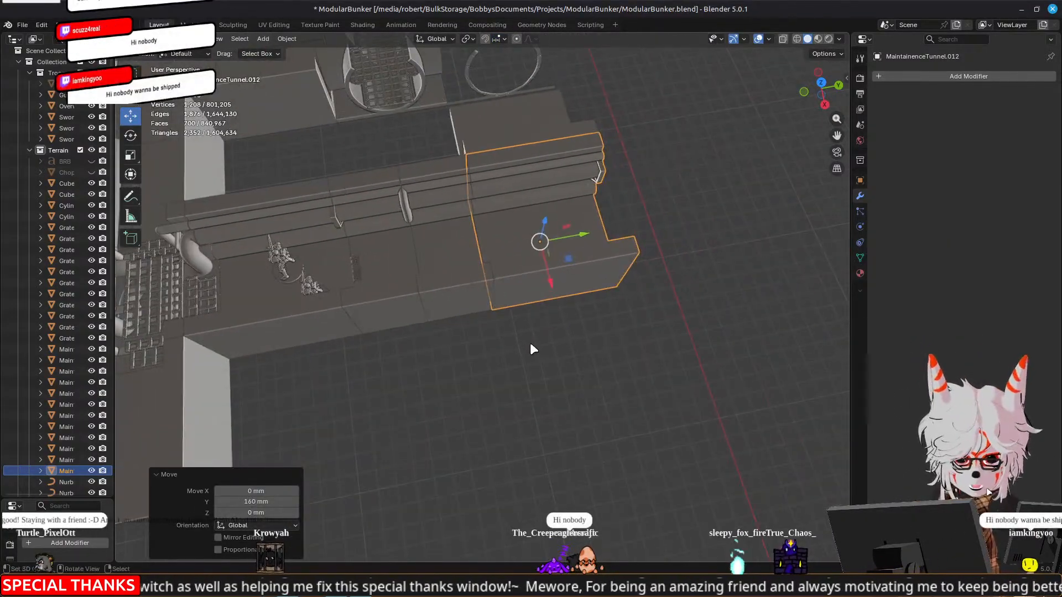
Enter Edit Mode on the duplicated tunnel section and clear its mesh selection
scroll(477, 276, "up", 4)
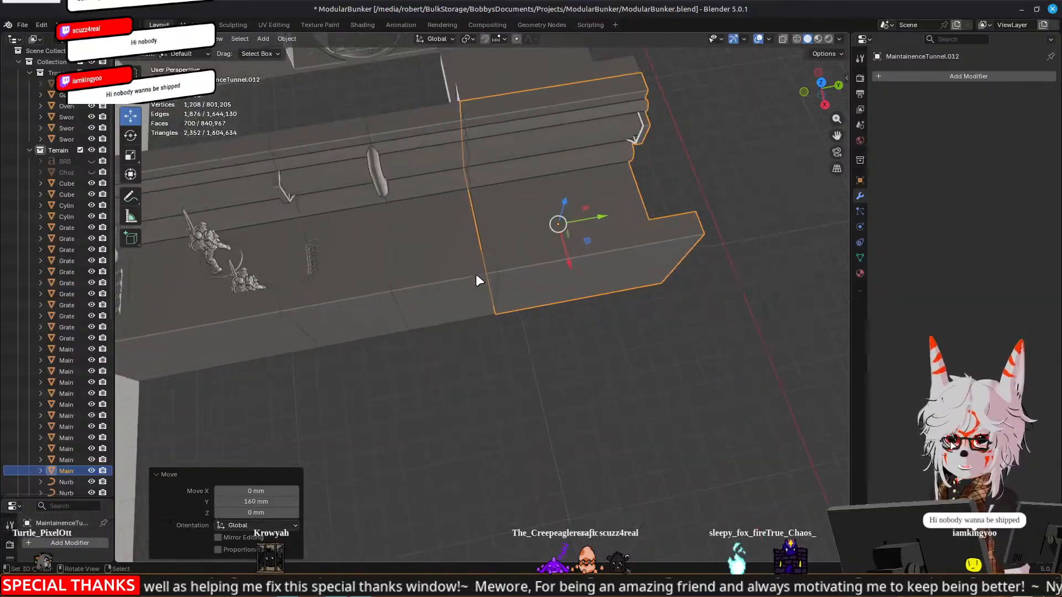
mouse_move(538, 196)
middle_mouse_down()
mouse_move(526, 330)
mouse_move(490, 320)
mouse_move(514, 310)
mouse_move(466, 266)
mouse_move(355, 320)
mouse_move(392, 276)
mouse_move(411, 396)
mouse_move(633, 231)
middle_mouse_up()
key("Tab")
key("l")
middle_click_drag(718, 298, 669, 292)
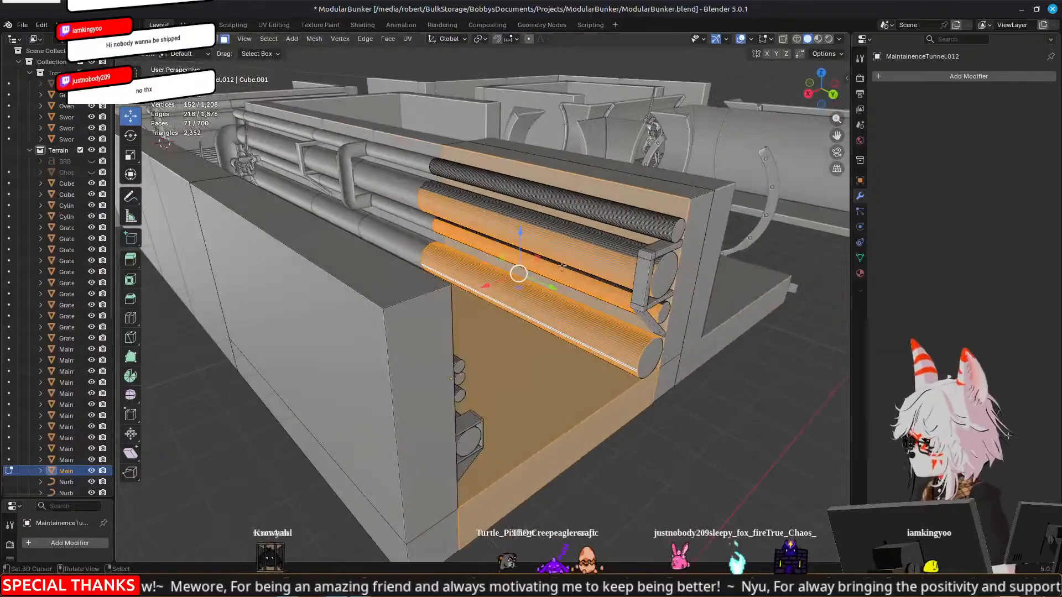
key("a")
key("a")
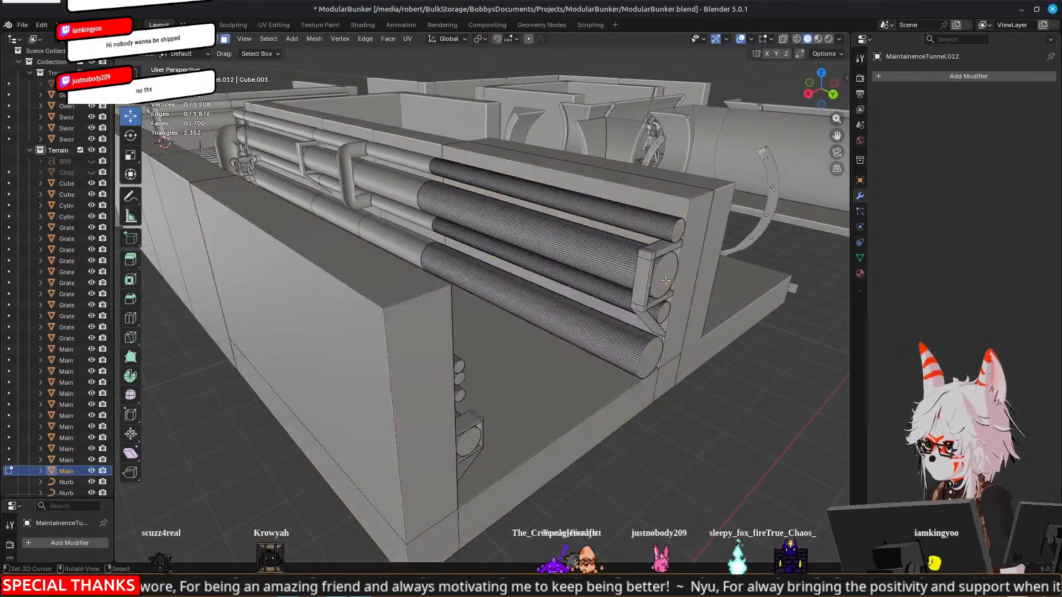
Shorten the three upper pipes by moving their end faces about -58.6 mm along Y, and leave Edit Mode
left_click(662, 273)
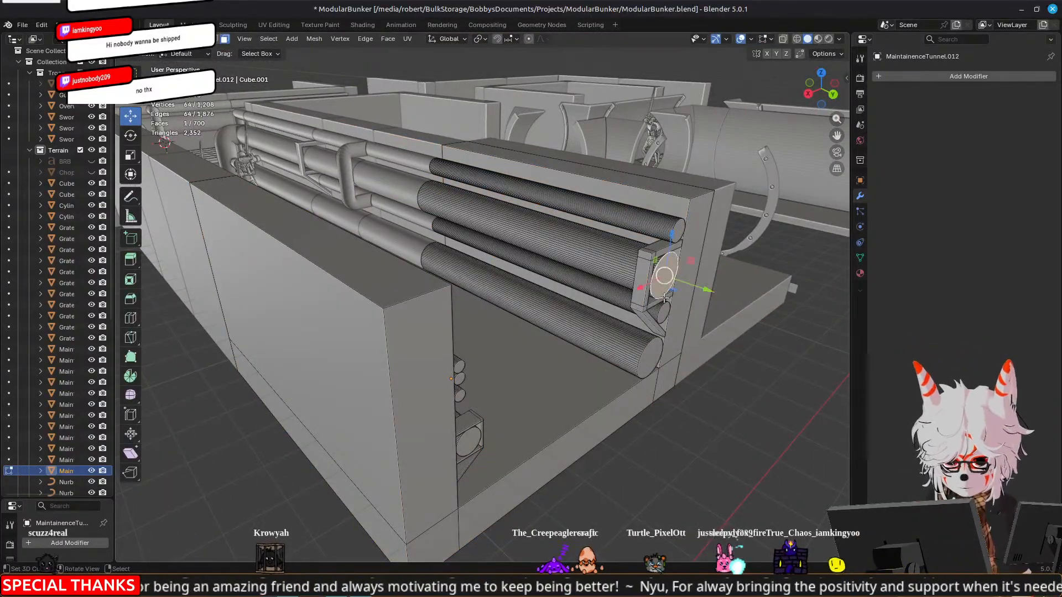
left_click(650, 342, "shift")
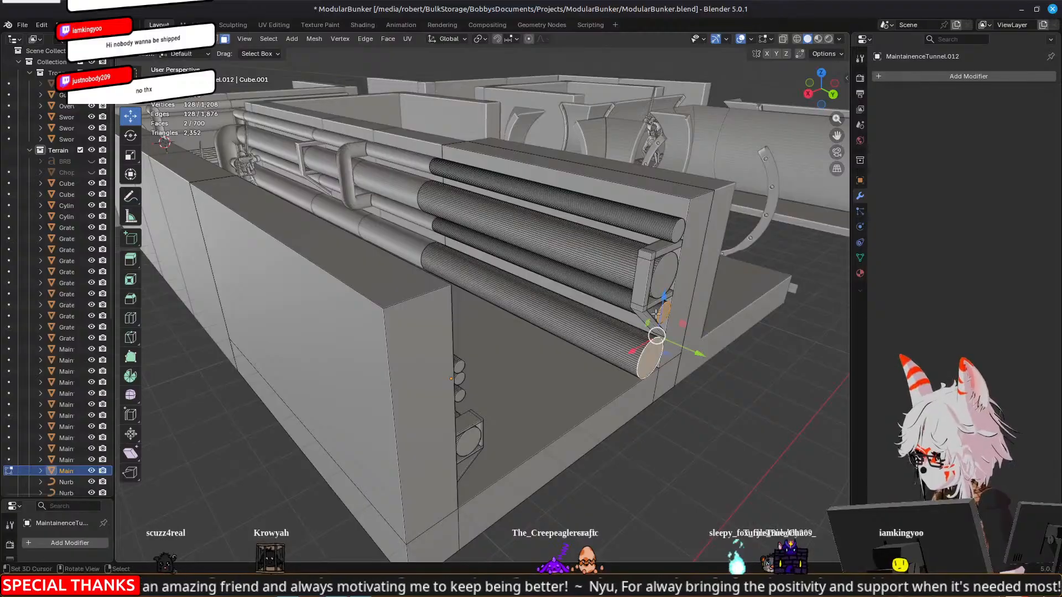
left_click(670, 234, "shift")
middle_click_drag(671, 233, 610, 306)
left_click_drag(628, 212, 399, 208)
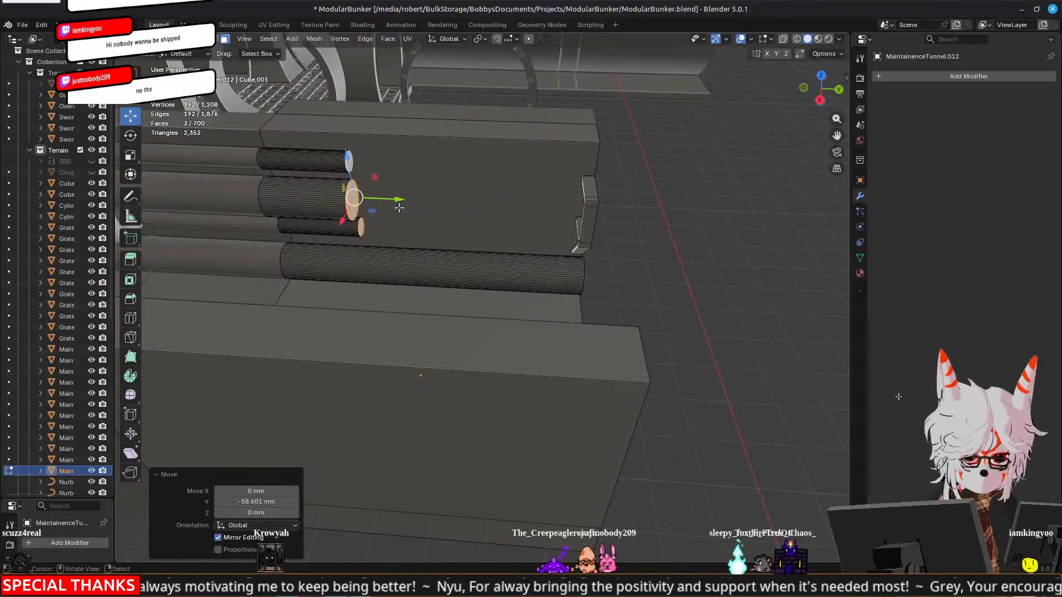
middle_click_drag(399, 208, 550, 277, "shift")
key("Tab")
scroll(549, 269, "down", 3)
left_click(665, 488)
Duplicate the original pipe-lined tunnel section beside the grate junction again and move the copy 240 mm along Y
middle_click_drag(361, 419, 467, 308)
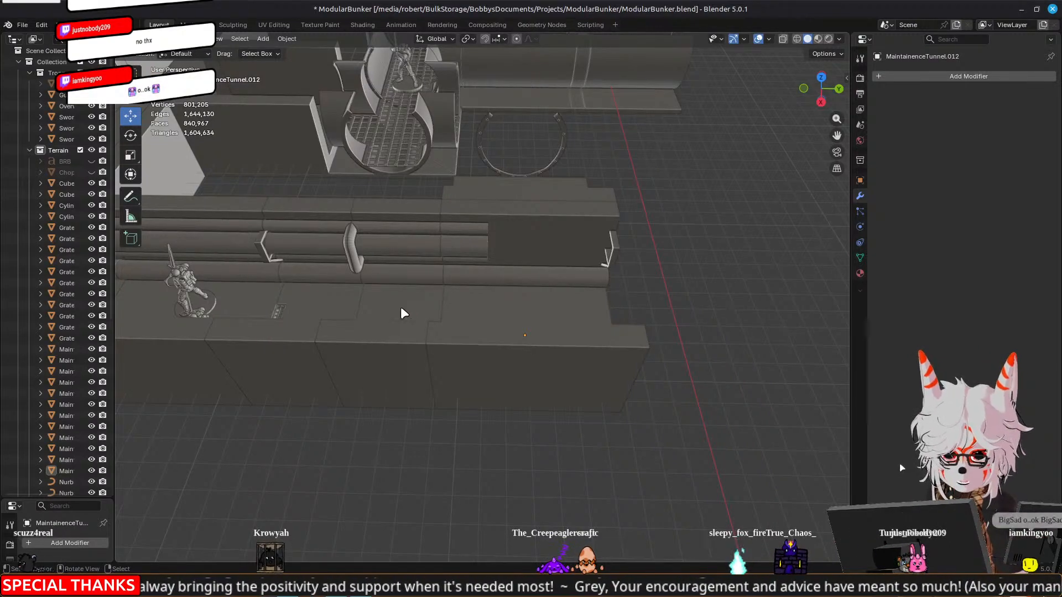
left_click(330, 290)
left_click(394, 294)
middle_click_drag(394, 294, 406, 330)
left_click(402, 331)
scroll(507, 312, "down", 2)
key("shift+d")
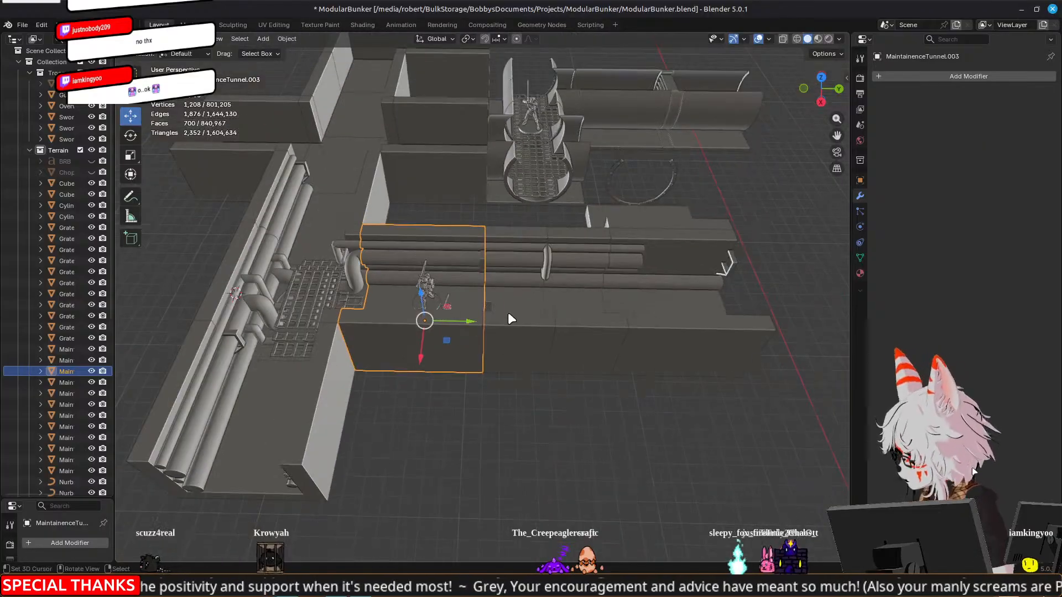
right_click(509, 311)
left_click_drag(468, 321, 843, 327, "ctrl")
middle_click_drag(619, 347, 477, 348, "shift")
Examine the wall gap between the shortened pipes and the bracket of the following tunnel section from several angles
scroll(586, 334, "up", 4)
middle_click_drag(732, 318, 591, 327, "shift")
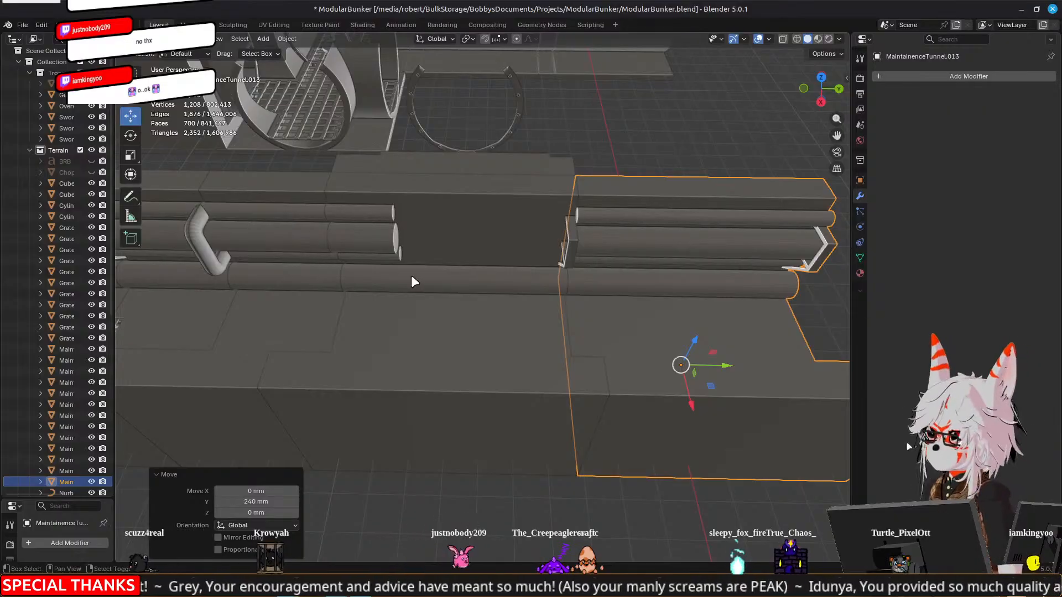
left_click(369, 244)
key("Tab")
middle_click_drag(294, 287, 386, 298, "shift")
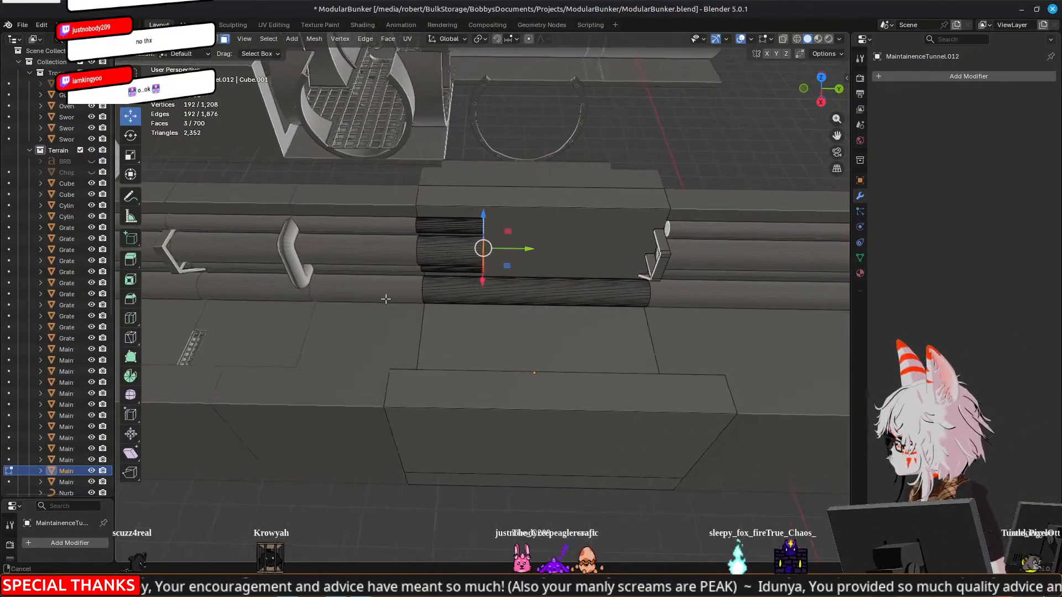
scroll(509, 319, "up", 1)
scroll(509, 319, "up", 1)
middle_click_drag(642, 316, 615, 322)
key("Tab")
right_click(633, 251)
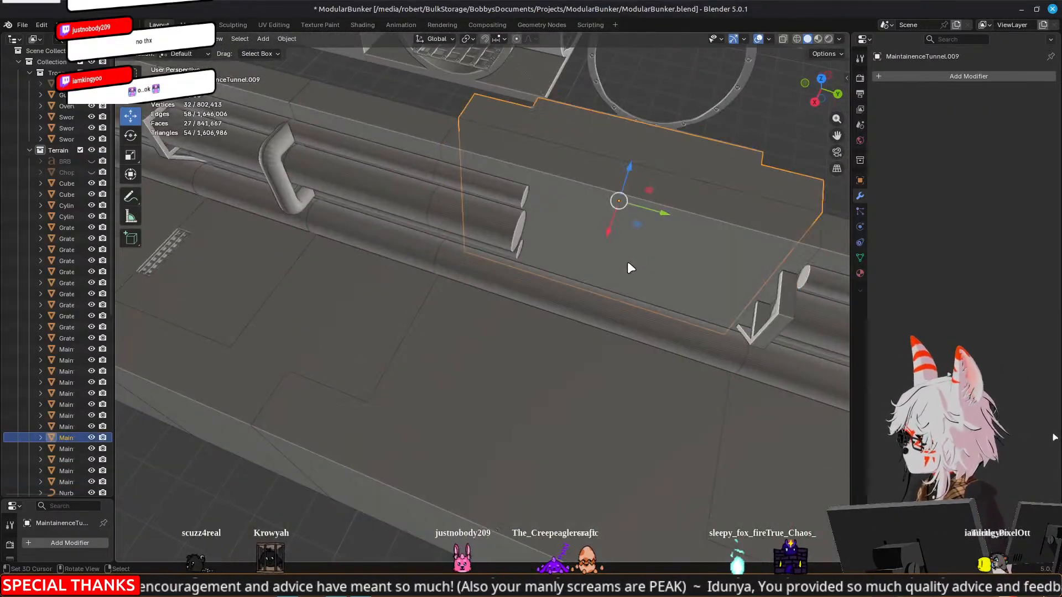
scroll(576, 297, "down", 3)
left_click(575, 297)
middle_click_drag(565, 294, 490, 240)
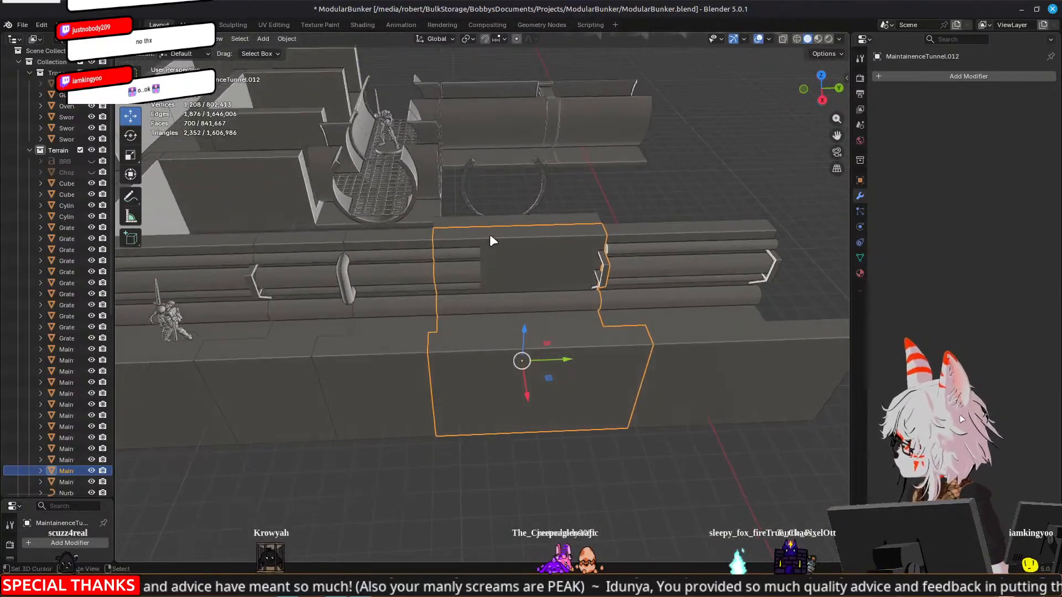
middle_click_drag(489, 398, 424, 377)
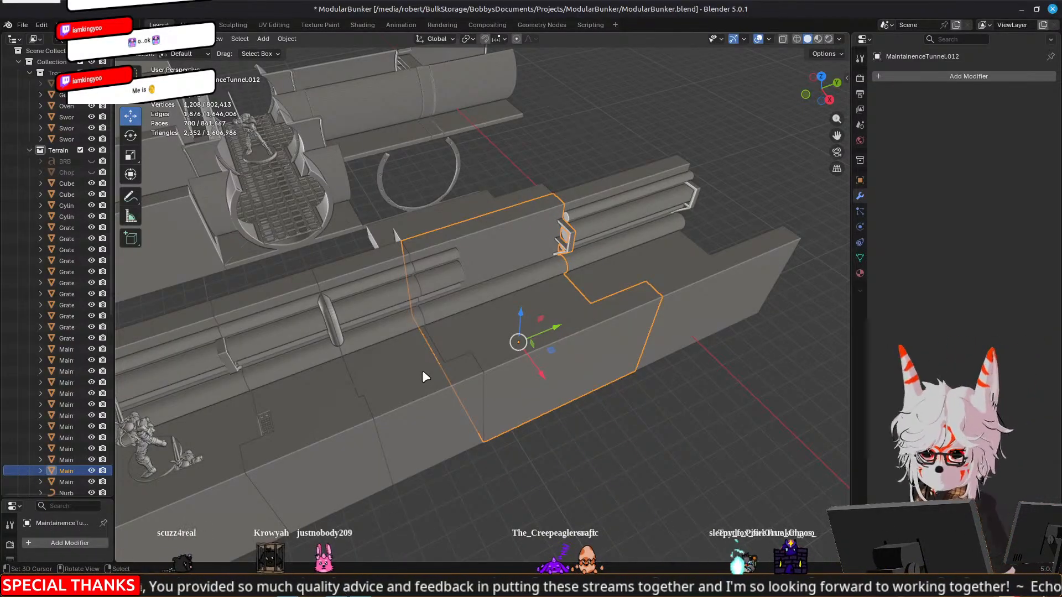
middle_click_drag(436, 368, 503, 249)
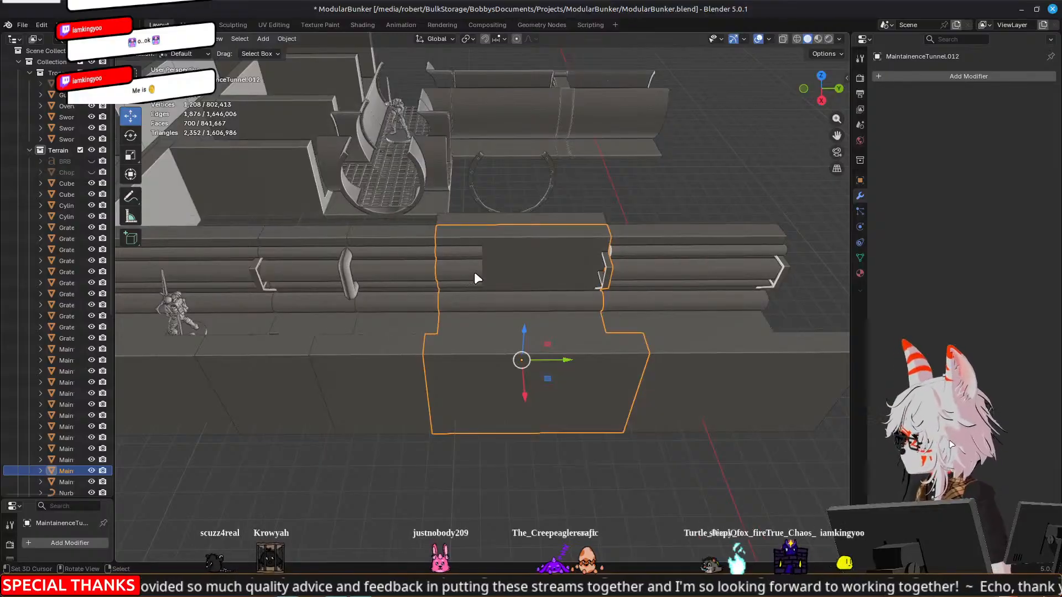
Move the end faces of the middle section's three shortened pipes about -8.86 mm along Y and leave Edit Mode
key("Tab")
scroll(475, 274, "up", 3)
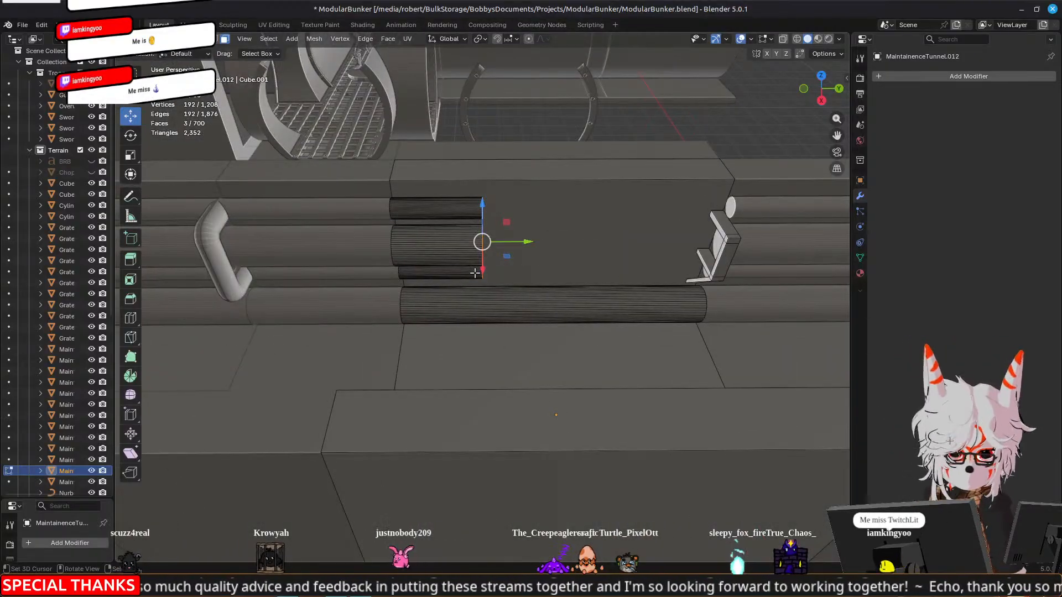
left_click(449, 261)
key("ctrl+l")
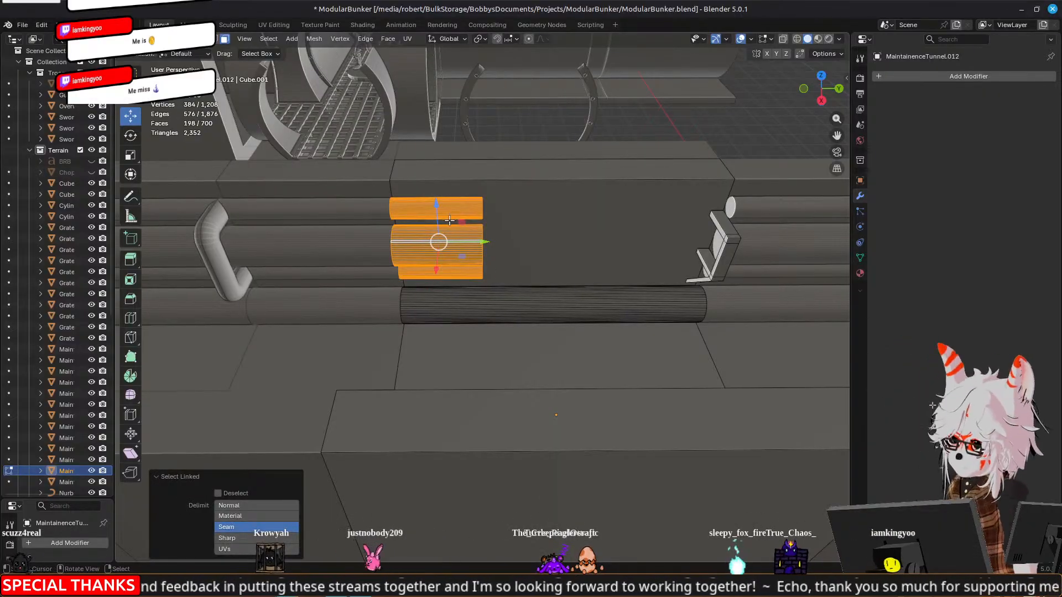
middle_click_drag(576, 232, 556, 228)
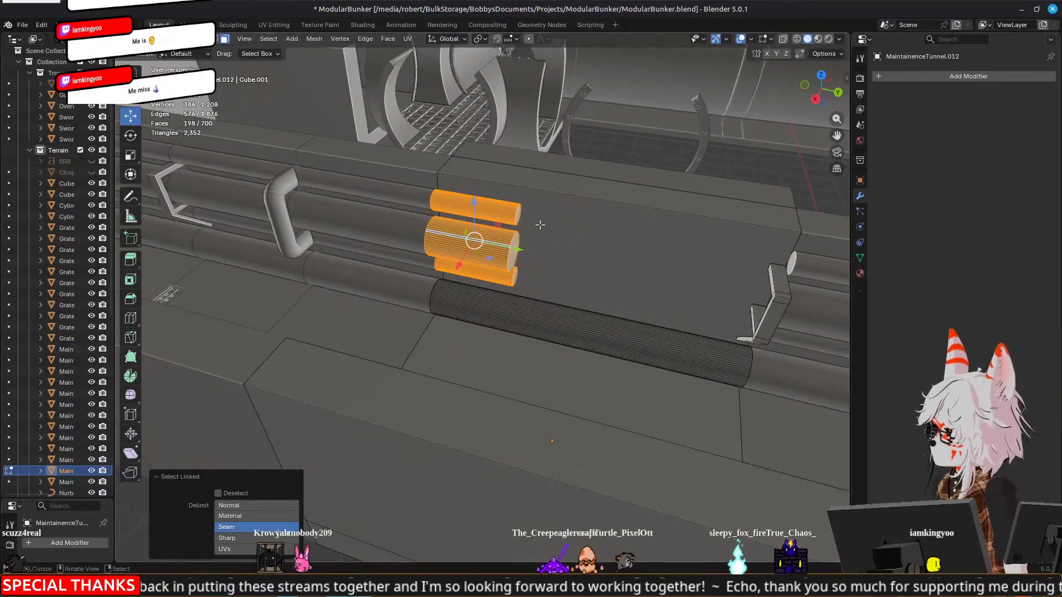
left_click(517, 214)
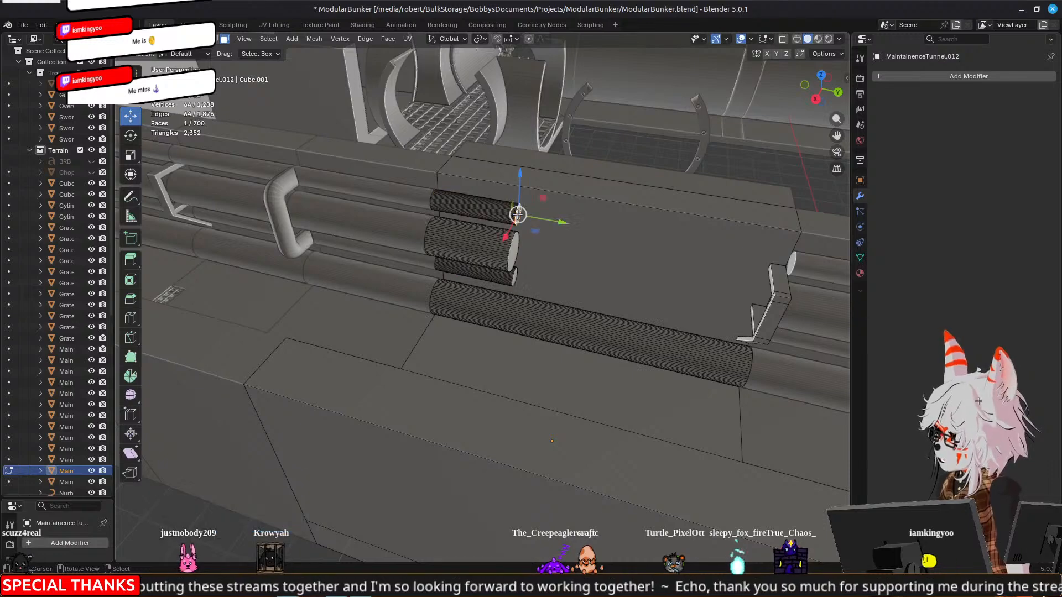
left_click(509, 250, "shift")
left_click_drag(544, 256, 517, 247)
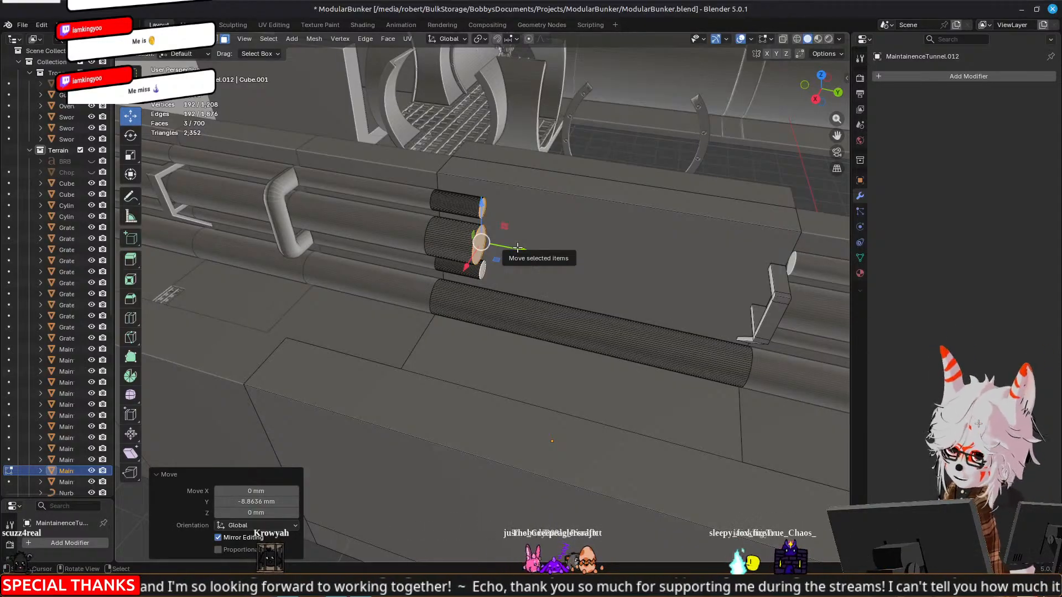
key("Tab")
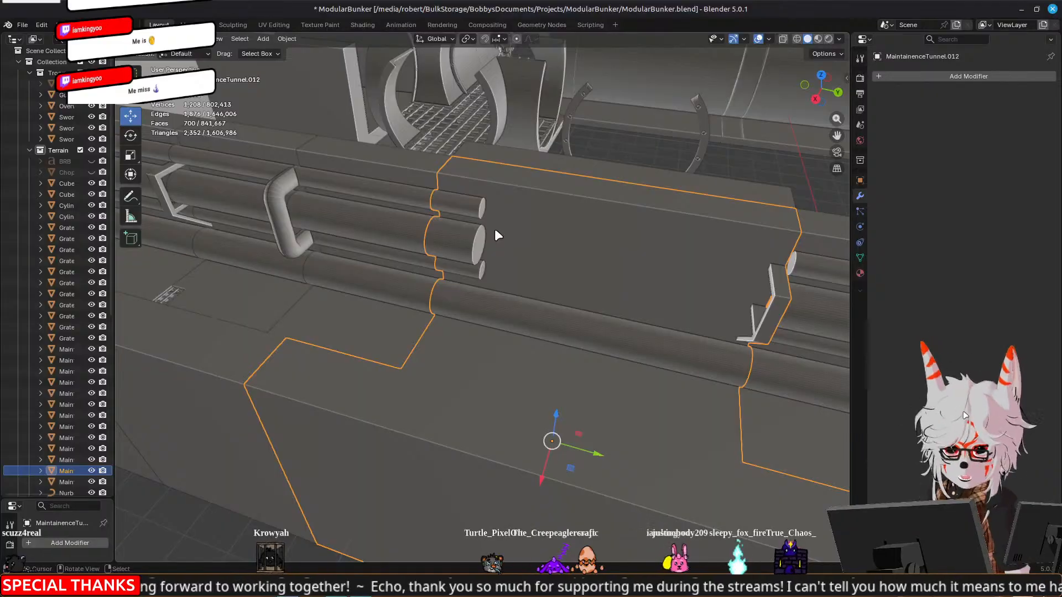
Examine how the middle tunnel section, the floor piece behind it and the half-ring pipeway arch line up
middle_click_drag(497, 241, 427, 355)
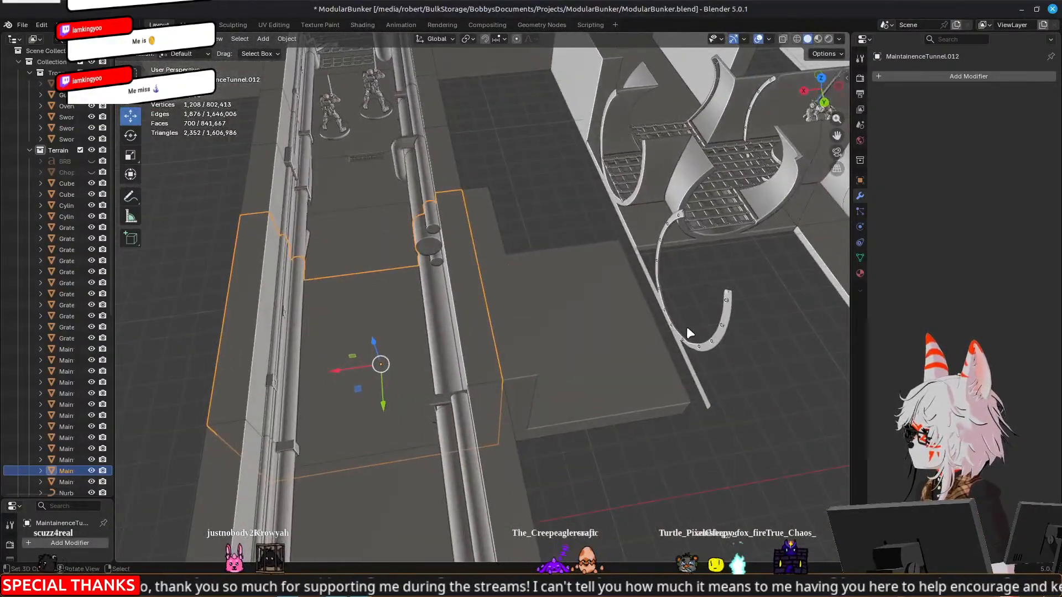
left_click(672, 316)
middle_click_drag(672, 316, 636, 244)
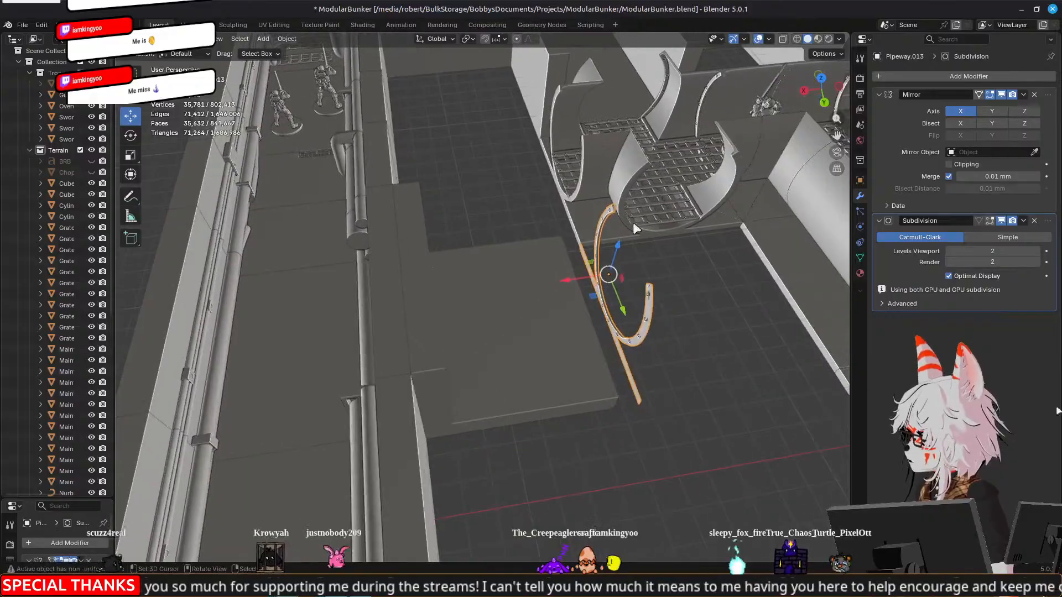
middle_click_drag(633, 201, 661, 262)
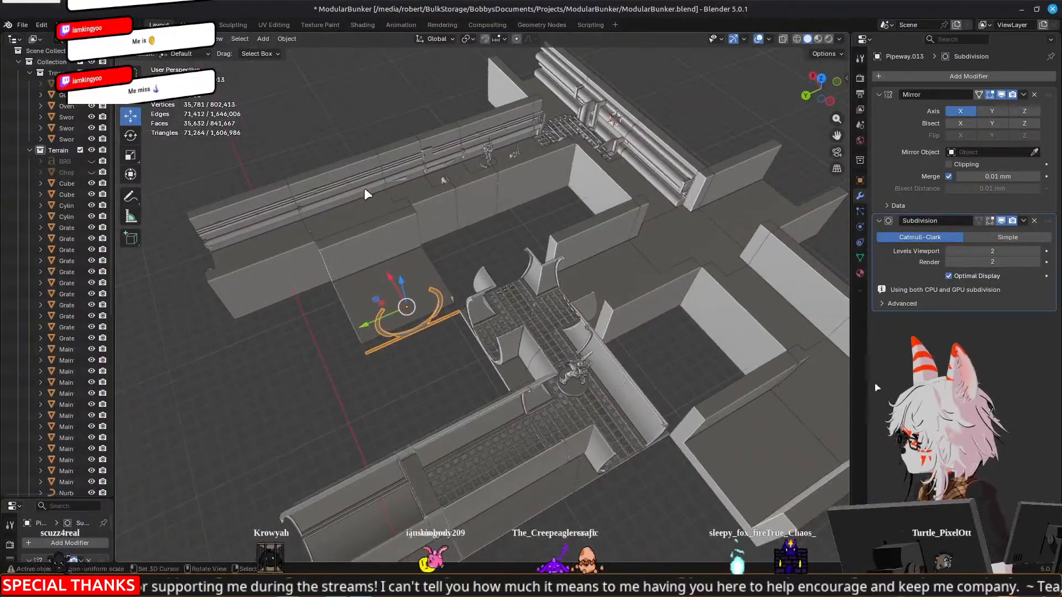
left_click(357, 214)
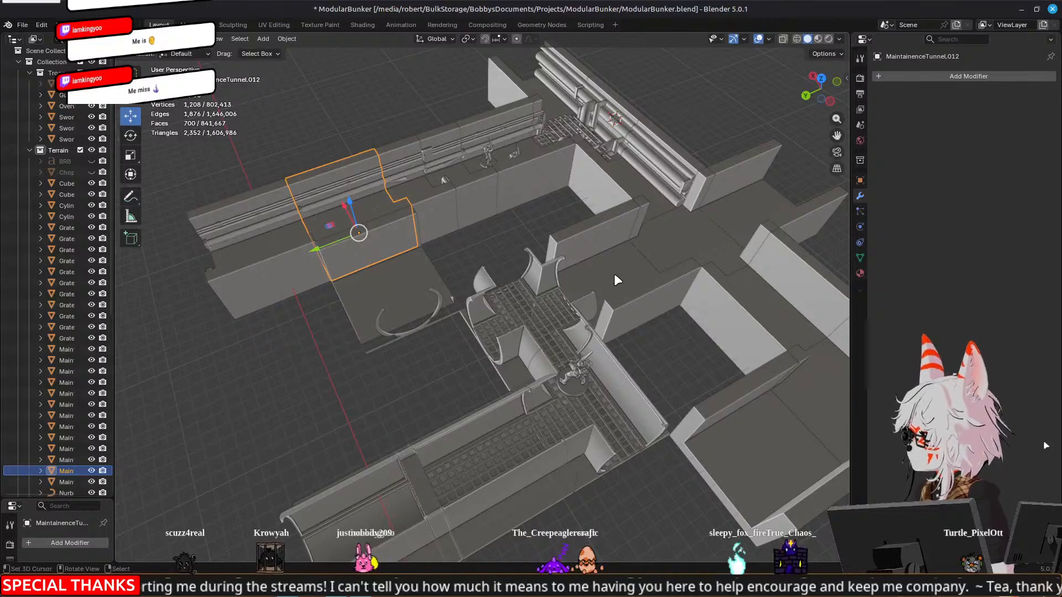
left_click(573, 289)
middle_click_drag(573, 288, 531, 303)
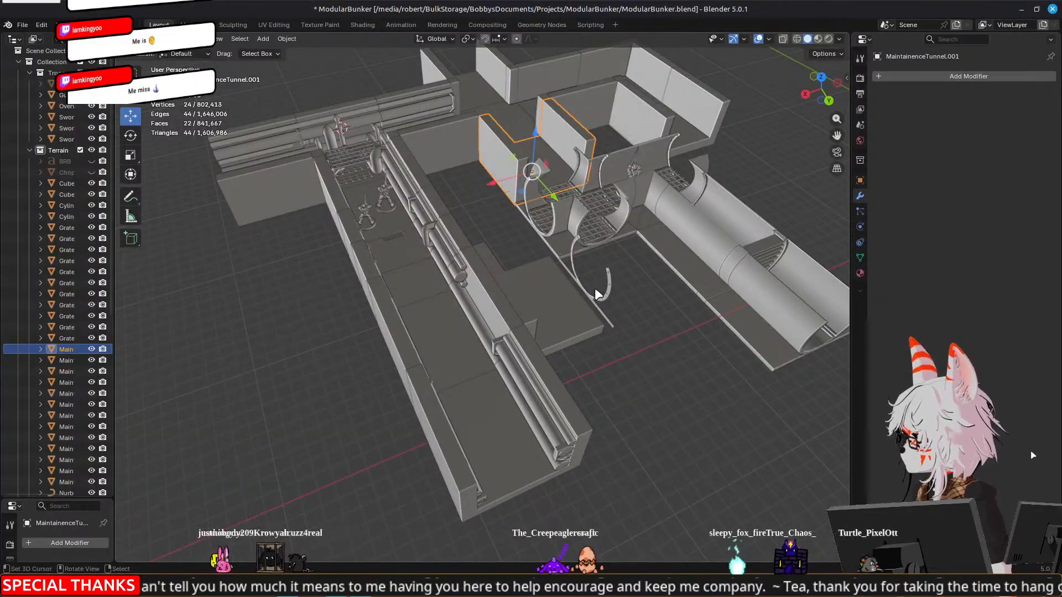
left_click(574, 284)
scroll(447, 297, "up", 4)
mouse_move(410, 342)
middle_mouse_down()
mouse_move(472, 332)
mouse_move(374, 306)
mouse_move(367, 321)
mouse_move(419, 348)
middle_mouse_up()
scroll(517, 316, "down", 5)
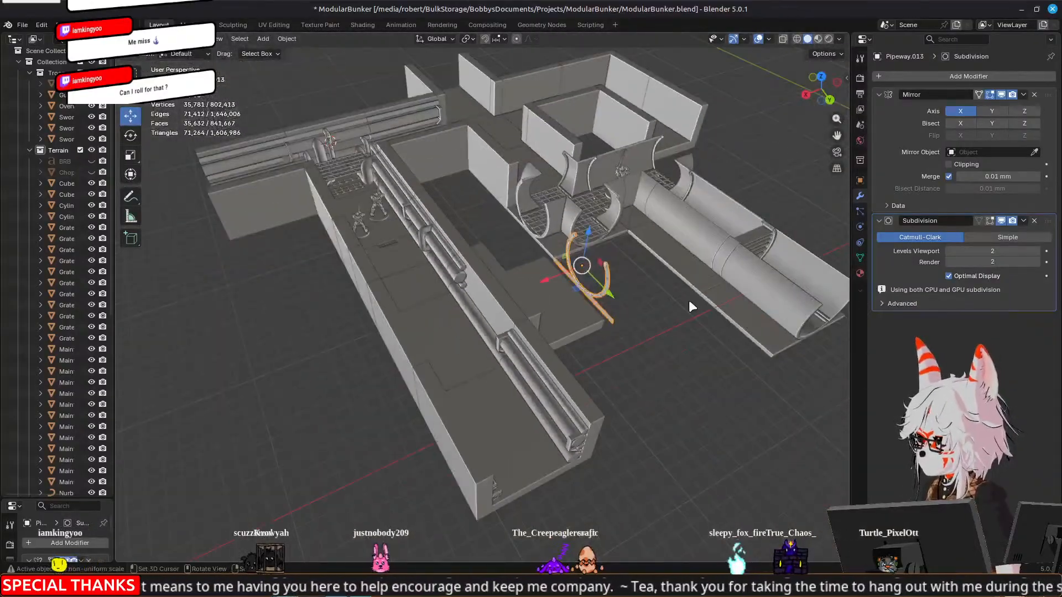
Duplicate the four-way pipe junction with its grate and move the copy along Y to sit beside the original
scroll(688, 300, "up", 3)
left_click(541, 178)
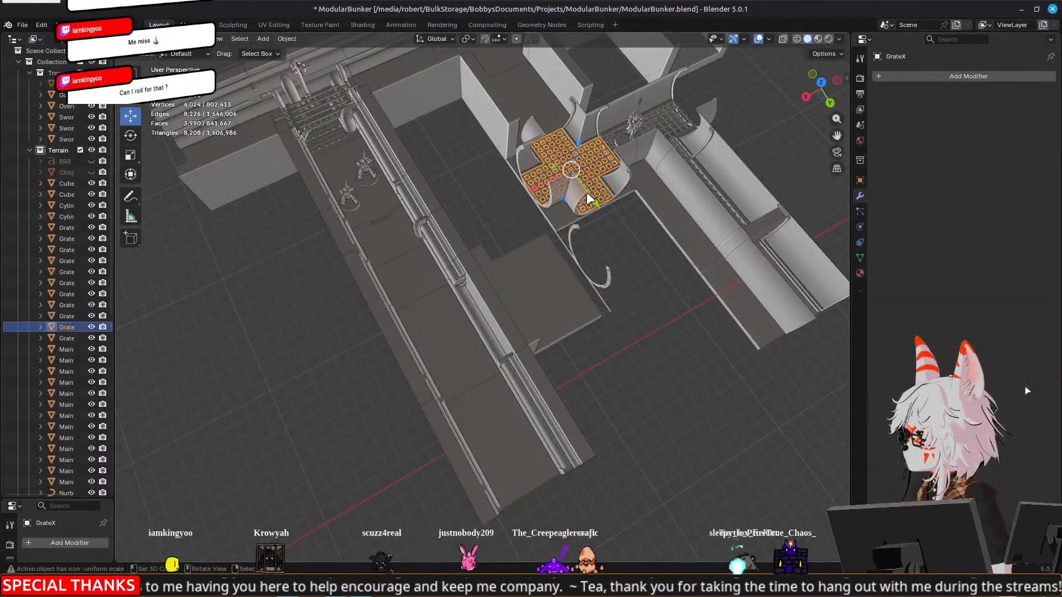
left_click(555, 213)
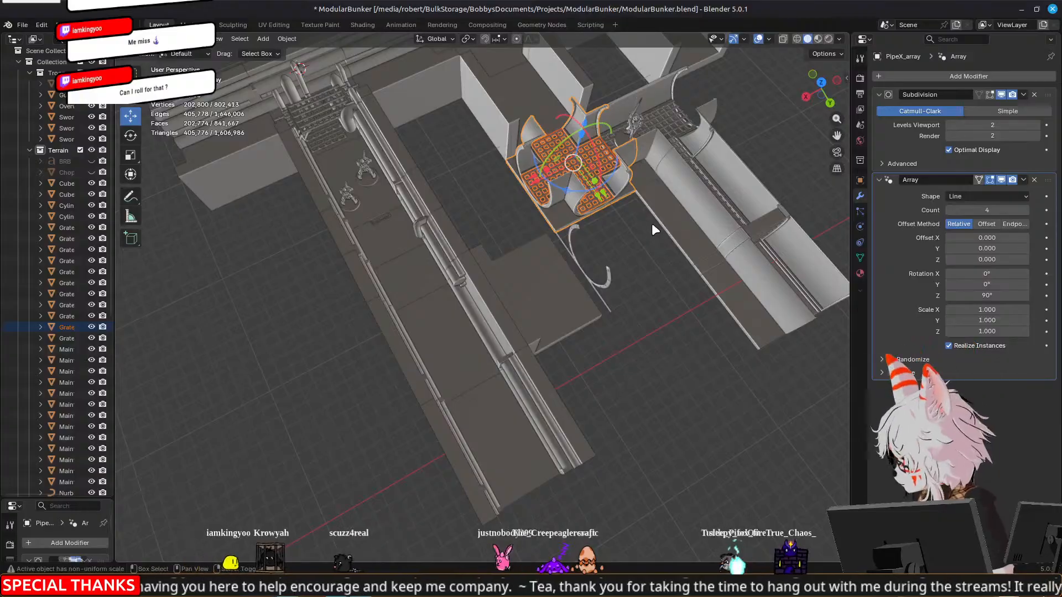
key("shift+d")
key("Escape")
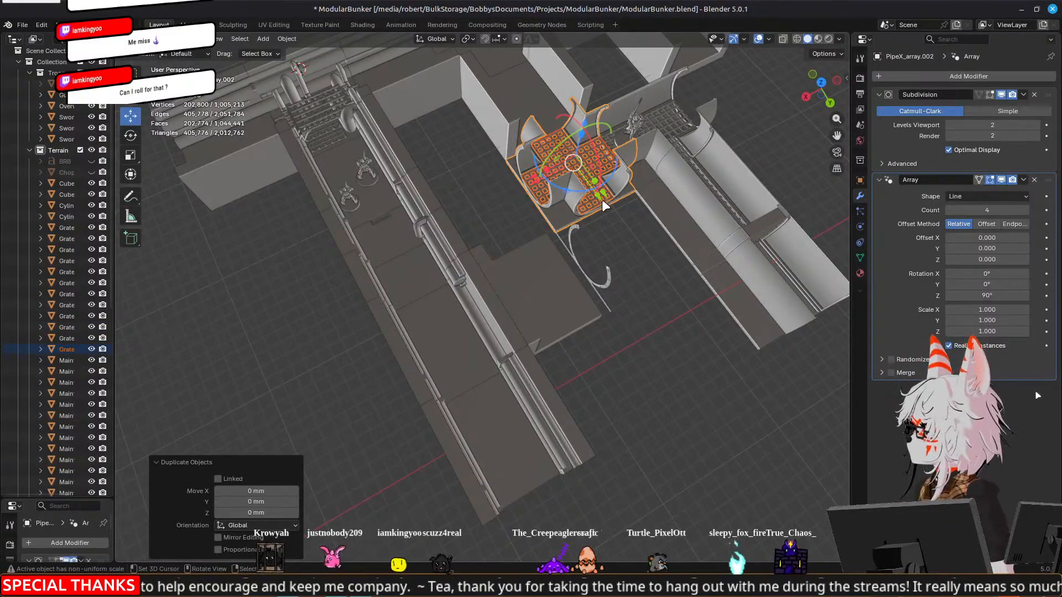
left_click_drag(618, 225, 647, 286, "ctrl")
left_click_drag(588, 252, 496, 292)
key("ctrl+z")
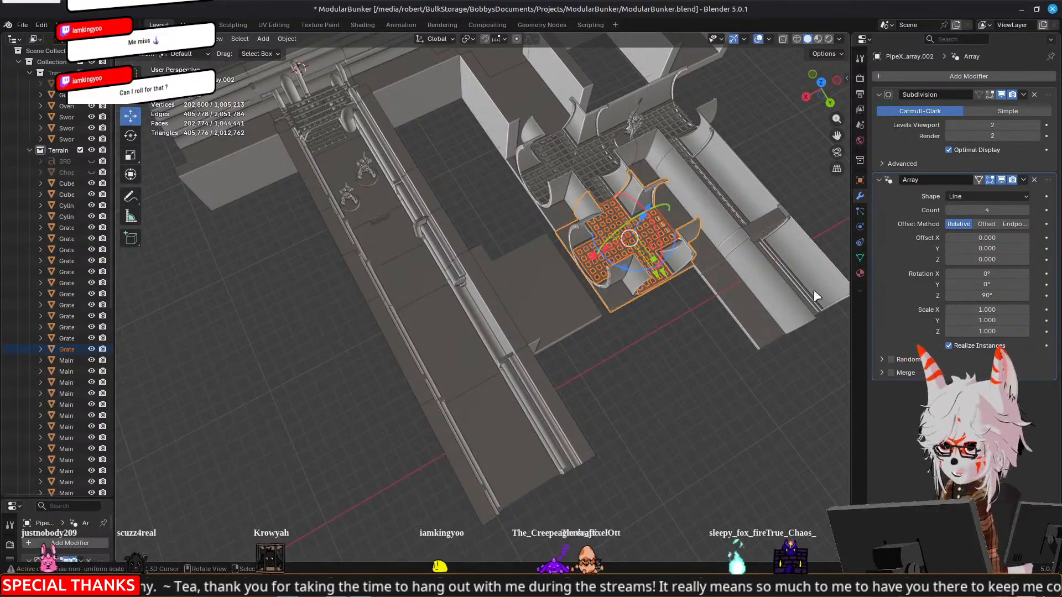
Apply the copied junction's Array modifier and try the junction 90 mm along X, overlapping the pipe-lined tunnel wall
left_click(1023, 180)
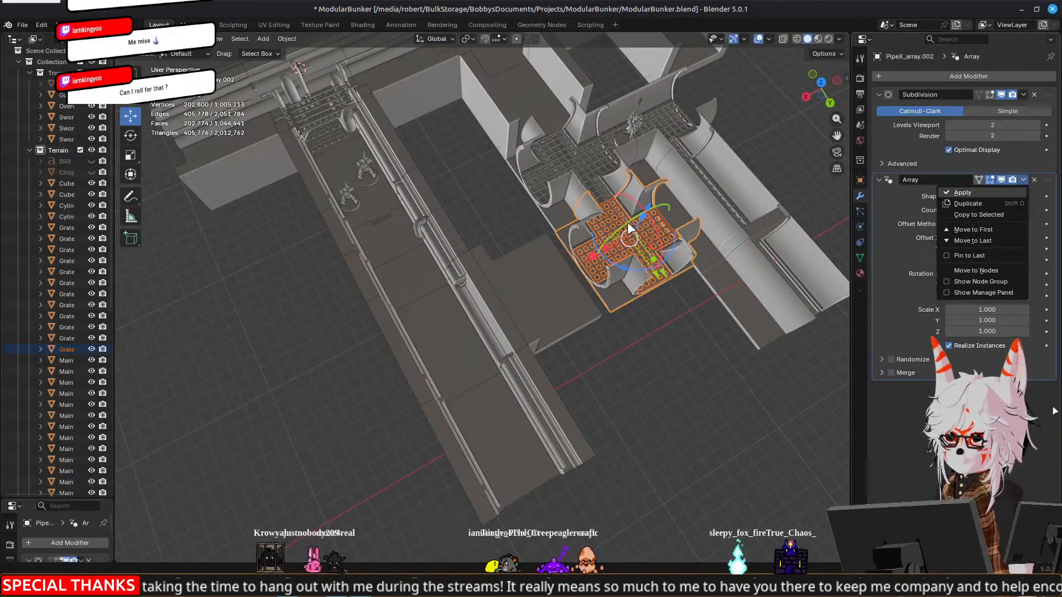
left_click(972, 193)
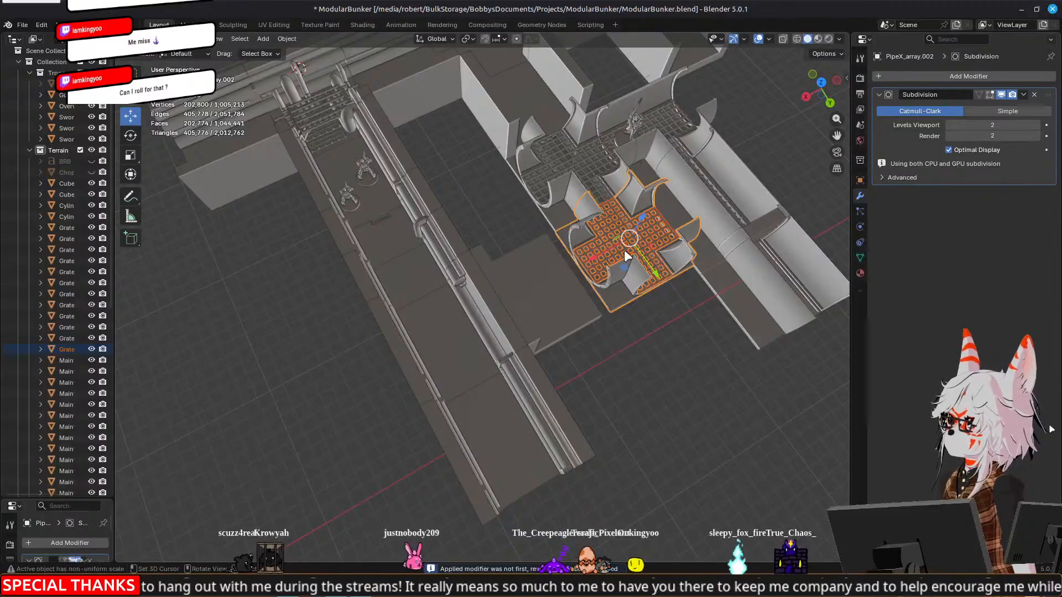
left_click_drag(603, 255, 505, 313)
scroll(471, 321, "up", 4)
middle_click_drag(334, 381, 474, 221)
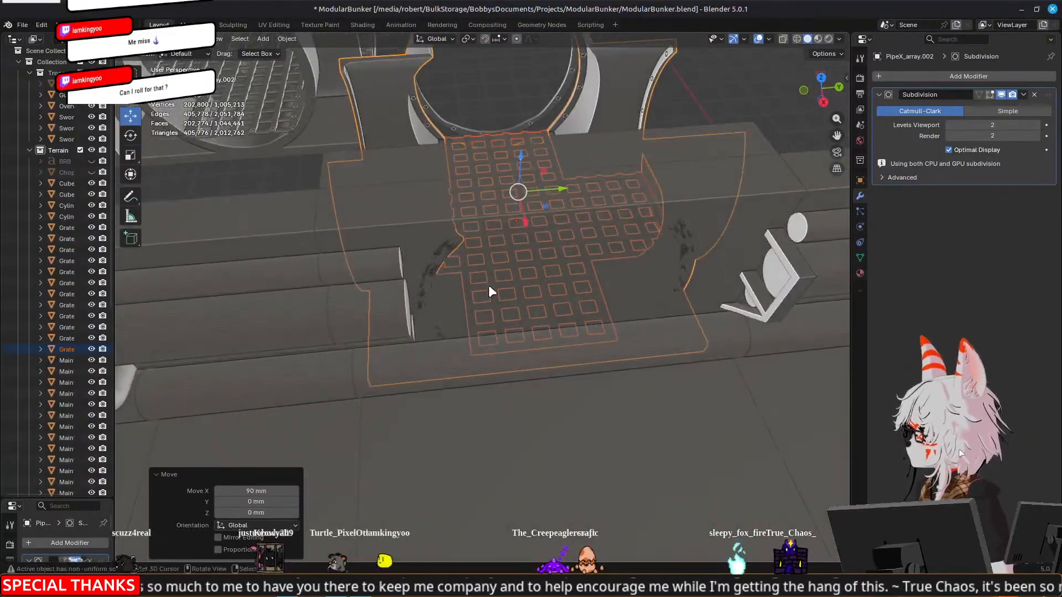
middle_click_drag(539, 201, 557, 231)
scroll(557, 230, "down", 5)
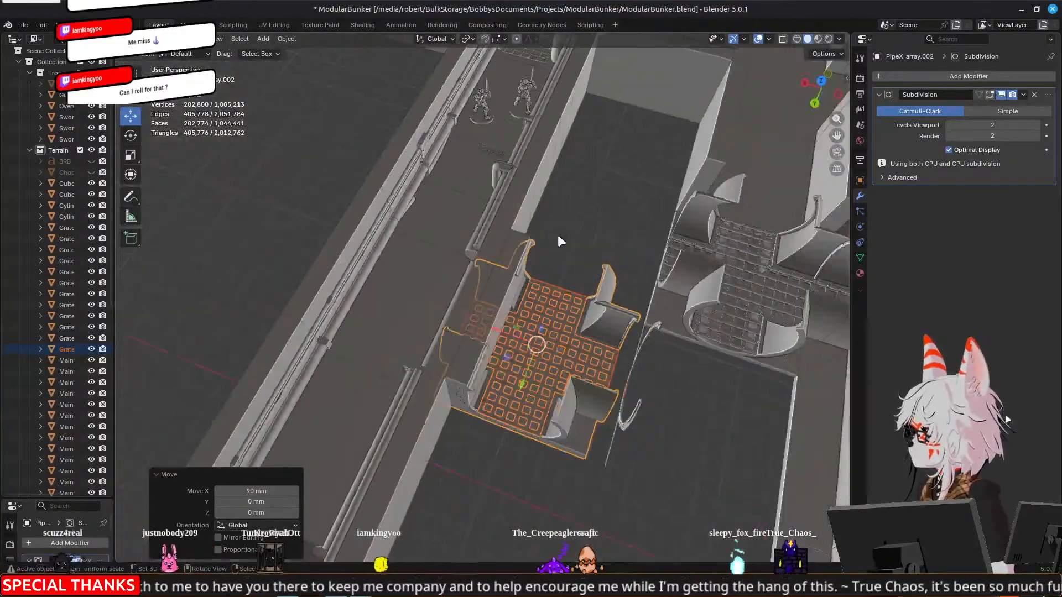
left_click_drag(506, 323, 528, 342)
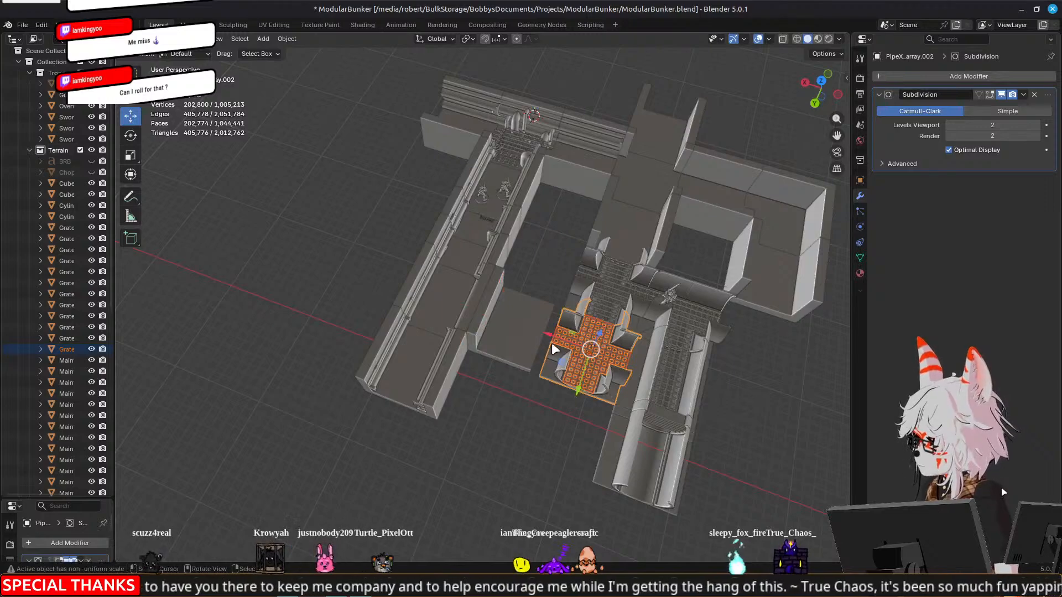
Shift the half-ring pipeway arch 10 mm along X and move the adjoining floor piece 160 mm along Y
left_click(551, 338)
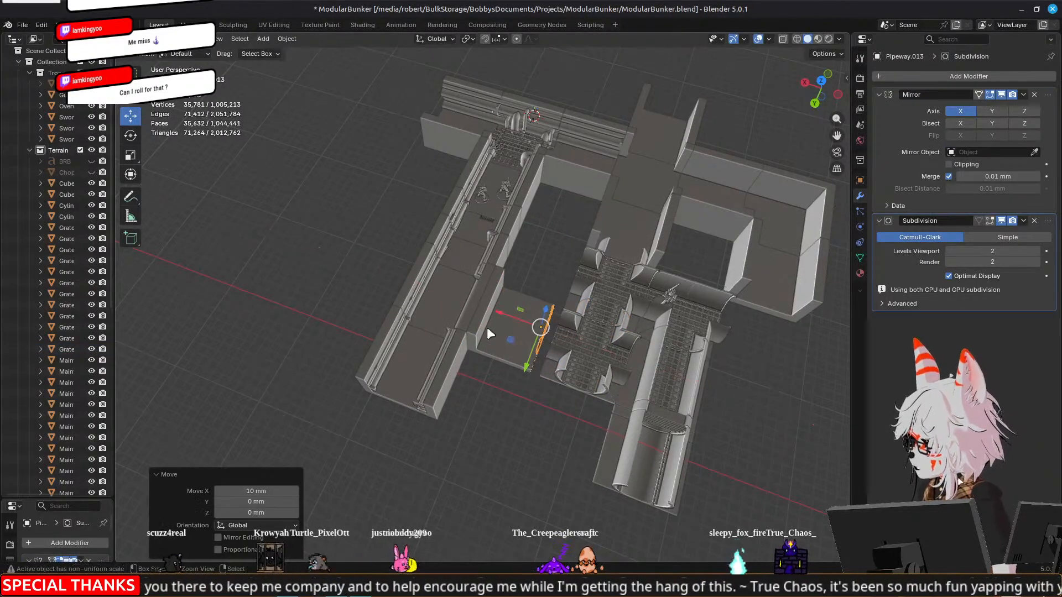
left_click(510, 316)
left_click_drag(495, 390, 427, 515)
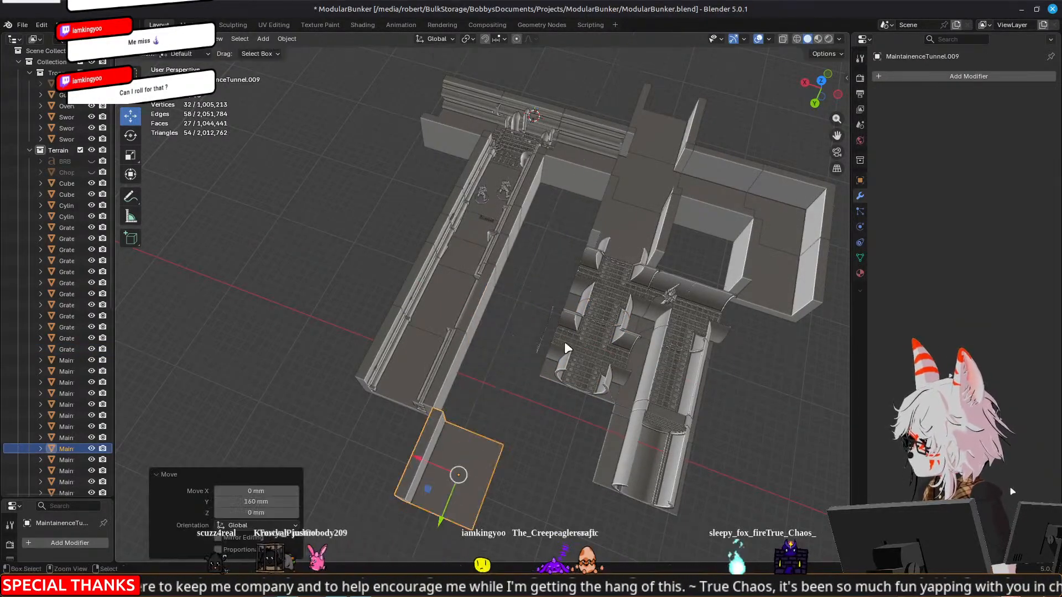
Move the half-ring pipeway arch 80 mm along X into the tunnel wall's open segment
left_click(543, 336)
scroll(667, 351, "up", 4)
middle_click_drag(669, 351, 591, 283)
key("g")
key("x")
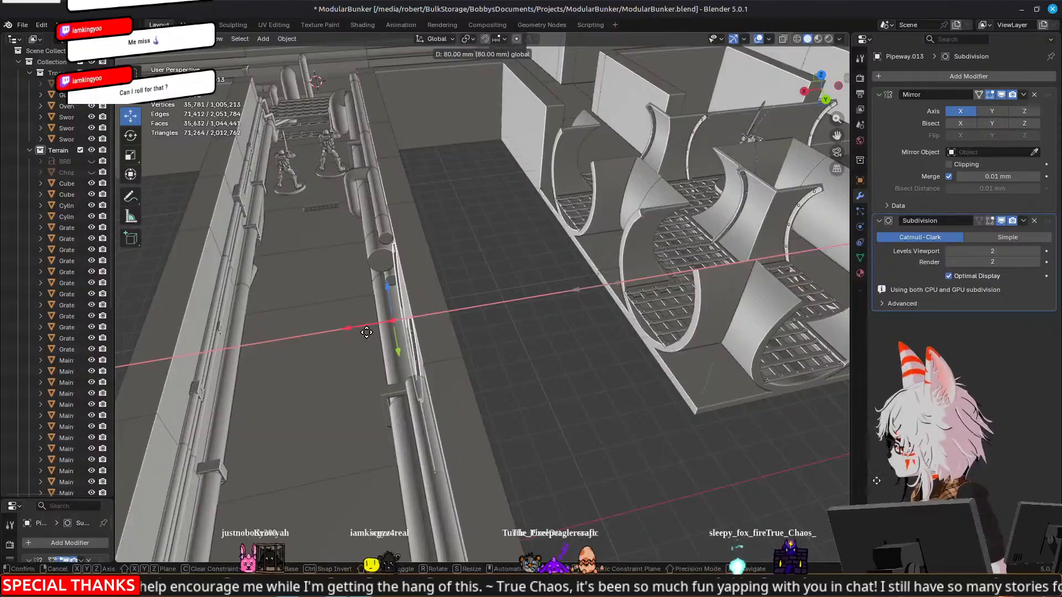
left_click(371, 354)
Examine how the half-ring arch sits in the tunnel wall between the shortened pipes and the following bracket
middle_click_drag(371, 354, 525, 317)
middle_click_drag(680, 278, 594, 313, "shift")
left_click(798, 198)
scroll(436, 311, "up", 3)
middle_click_drag(437, 311, 603, 347)
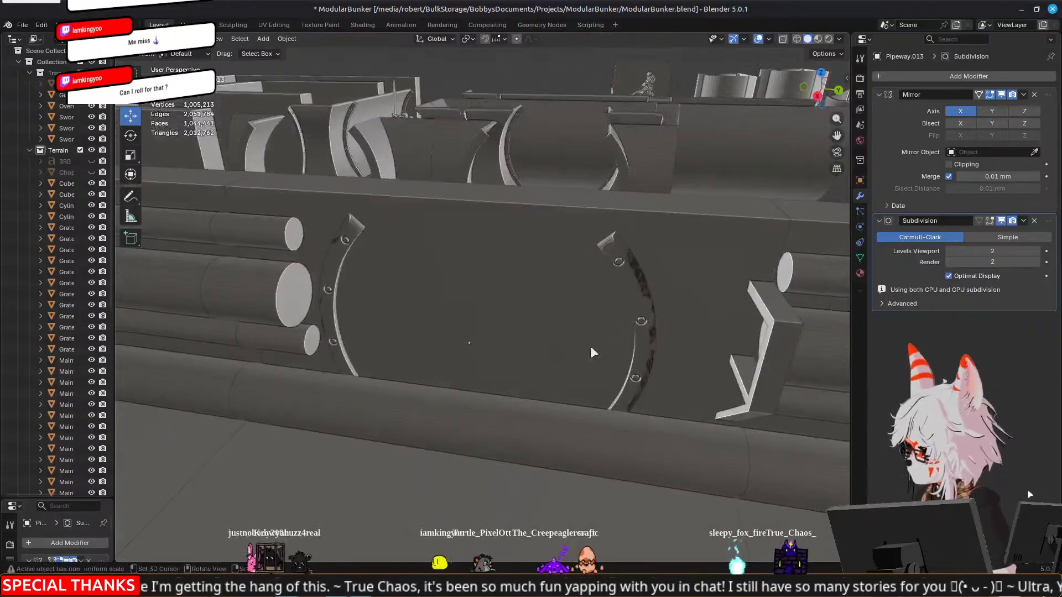
middle_click_drag(531, 277, 472, 236)
middle_click_drag(425, 200, 601, 242)
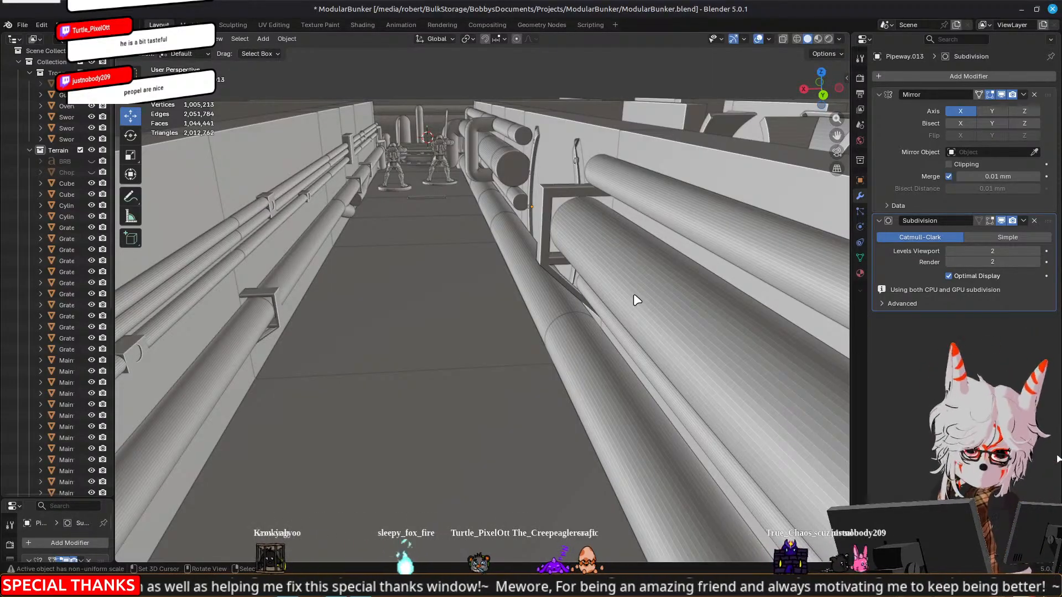
middle_click_drag(422, 268, 480, 294)
middle_click_drag(628, 228, 478, 302, "shift")
Delete the middle tunnel section's three shortened pipe stubs beside the arch in Edit Mode and return to Object Mode
left_click(478, 302)
middle_click_drag(430, 331, 437, 270)
key("Tab")
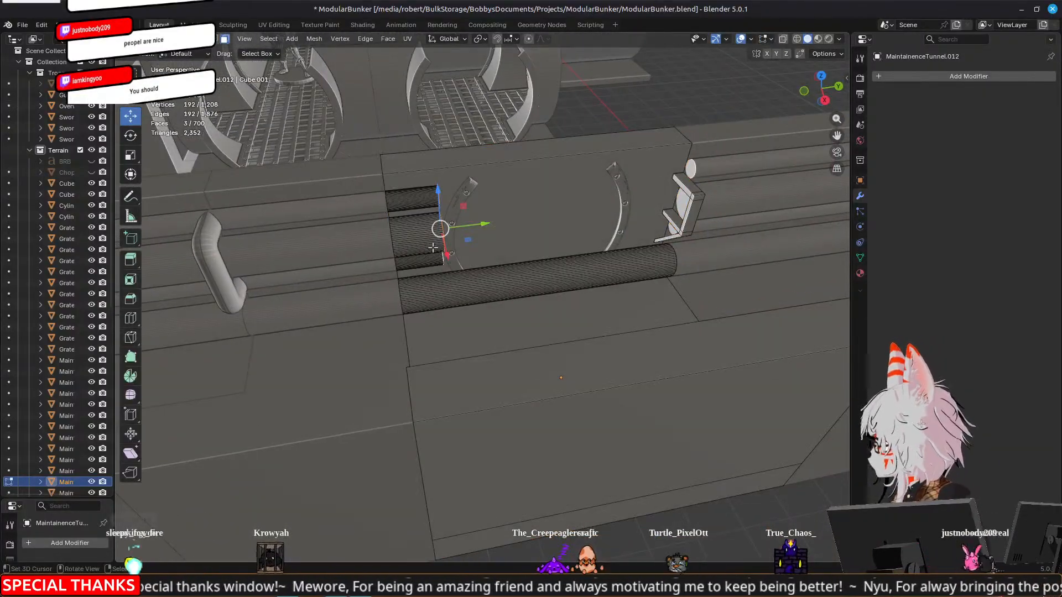
key("l")
left_click(414, 197)
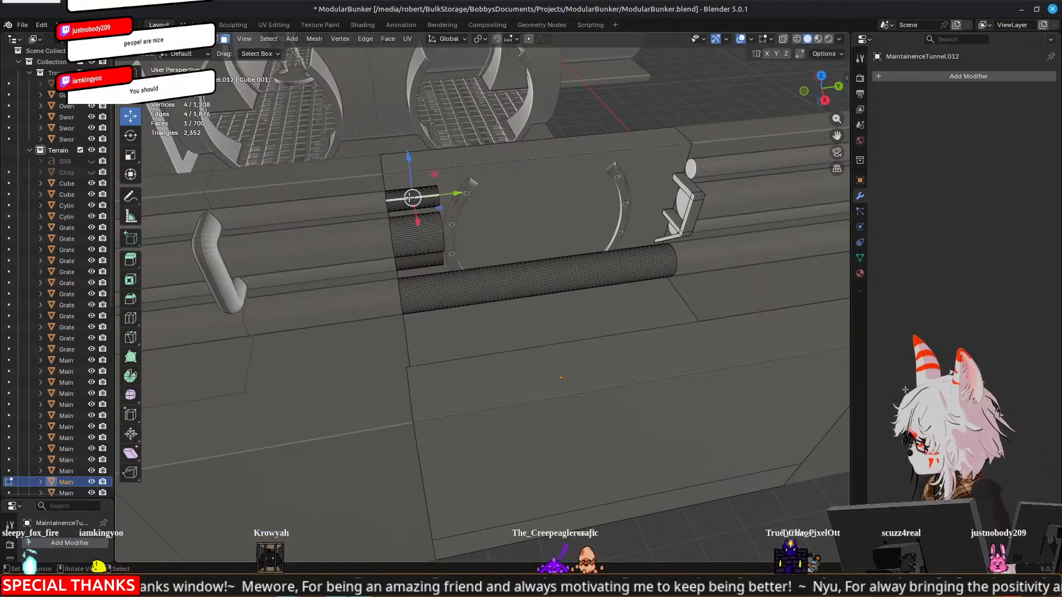
key("l")
key("l")
key("l")
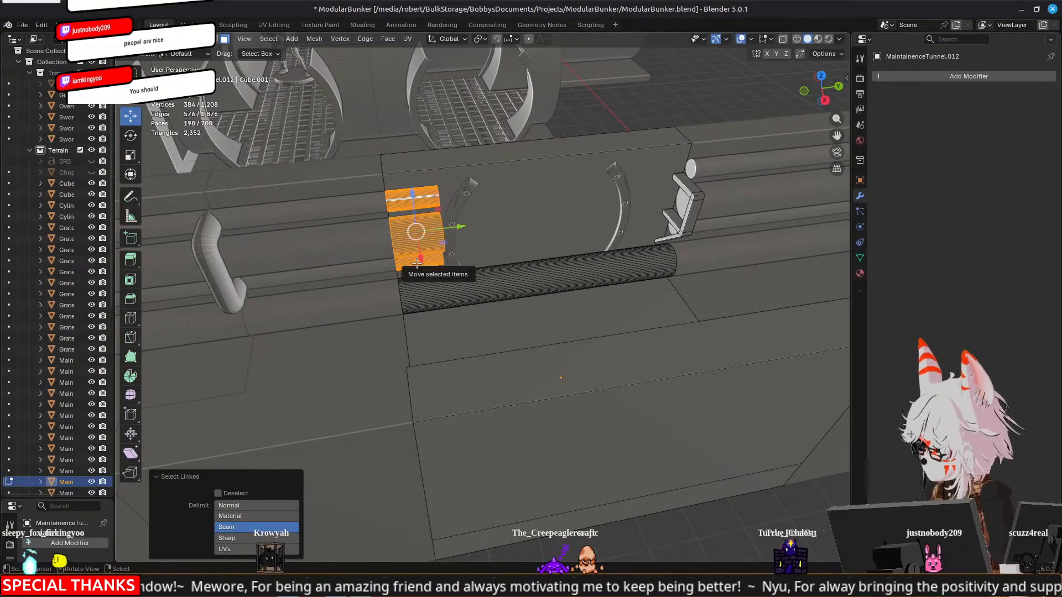
key("x")
left_click(401, 289)
middle_click_drag(400, 288, 512, 277)
key("Tab")
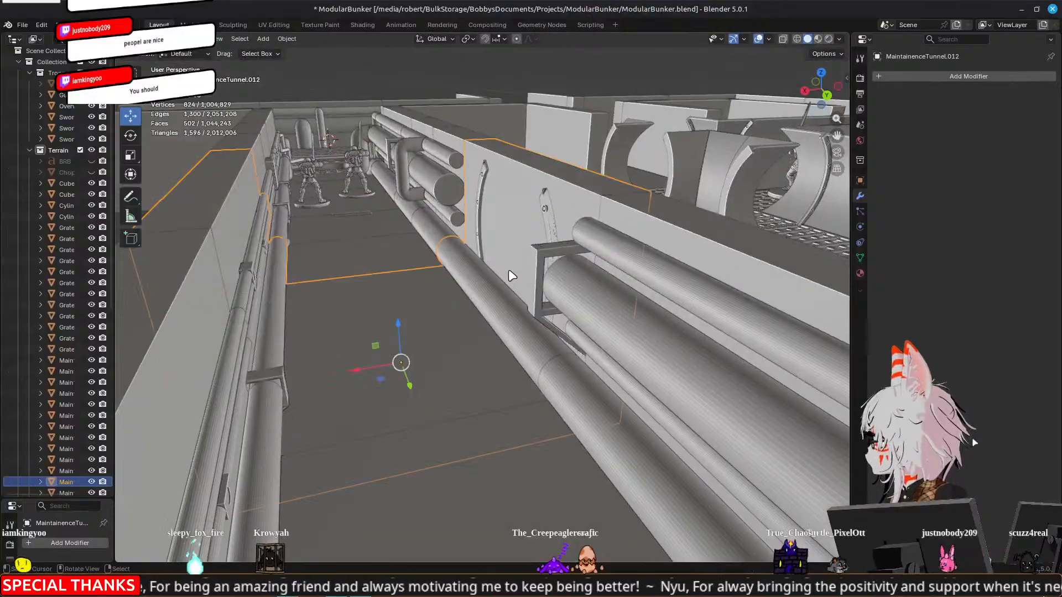
Examine the cleared wall around the arch and the bent pipes at the grate junction from several angles
middle_click_drag(390, 275, 492, 301)
middle_click_drag(396, 247, 459, 334)
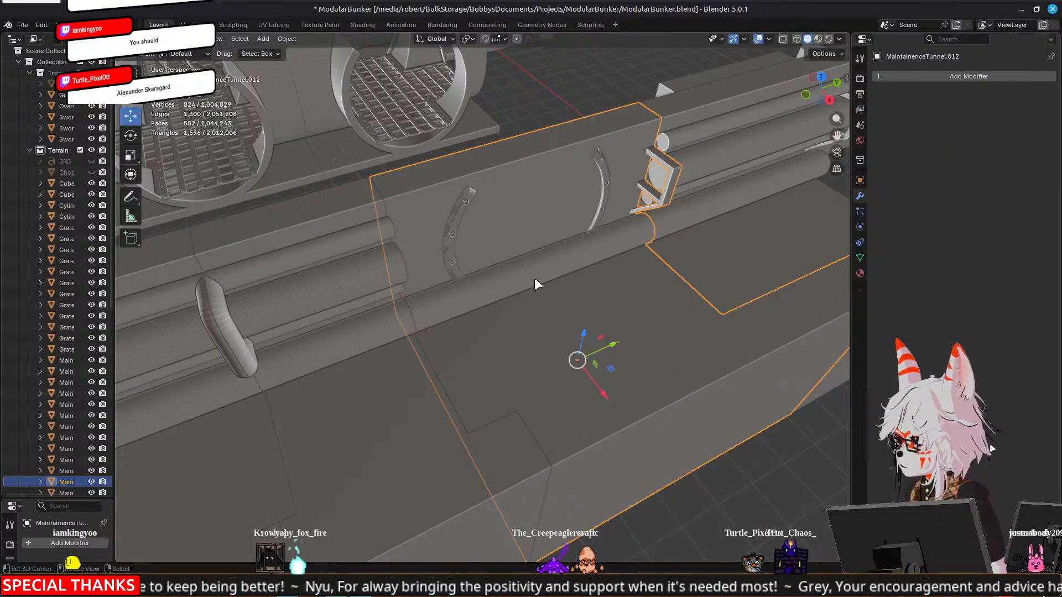
middle_click_drag(529, 277, 638, 240)
middle_click_drag(551, 319, 446, 197)
left_click(409, 160)
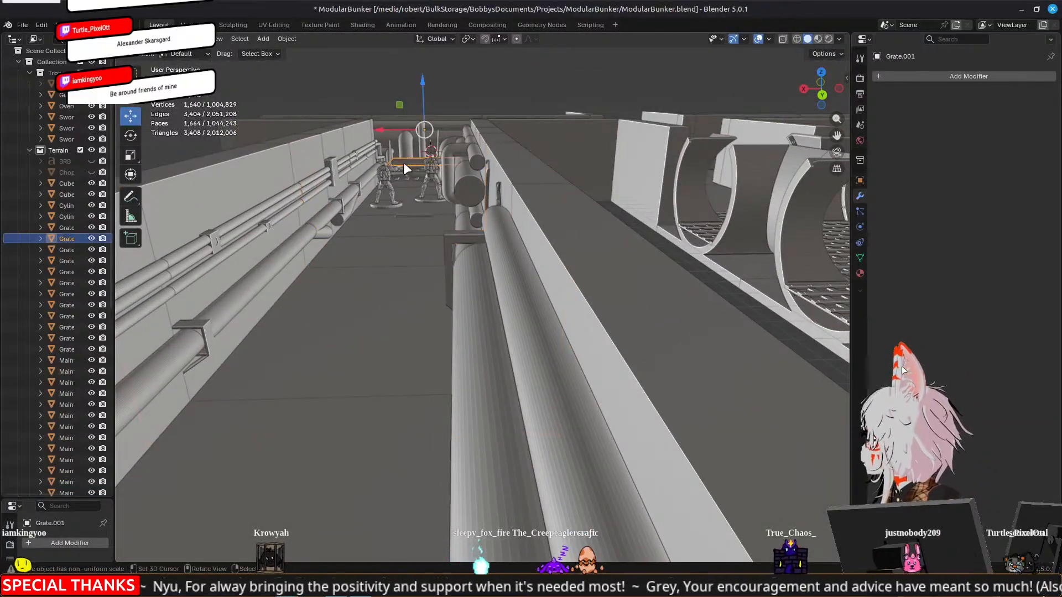
middle_click_drag(407, 161, 426, 190)
middle_click_drag(411, 292, 309, 298)
middle_click_drag(494, 250, 692, 337)
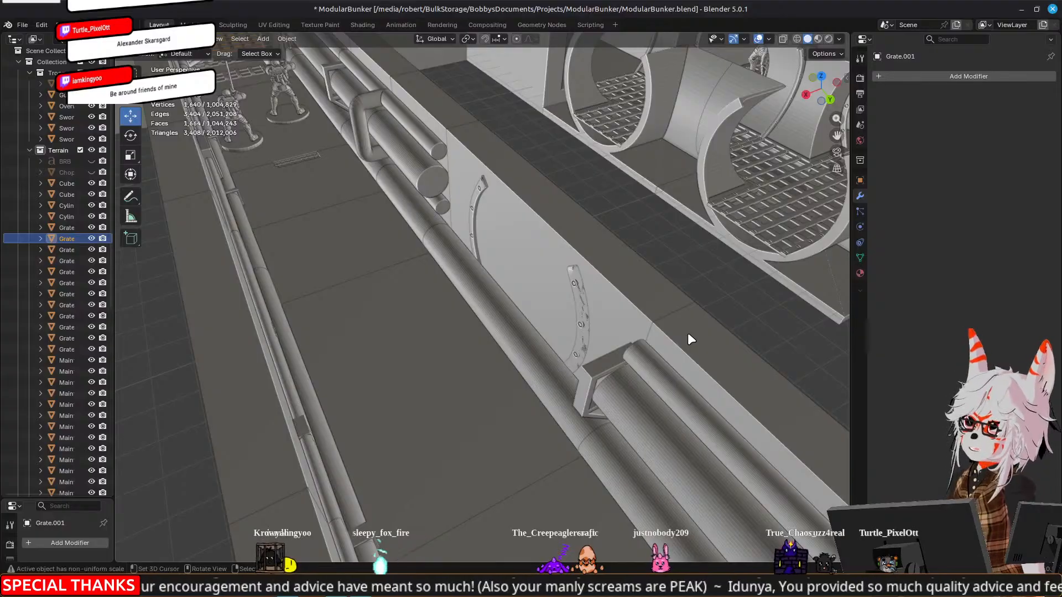
middle_click_drag(477, 315, 543, 326)
middle_click_drag(535, 265, 457, 387, "shift")
scroll(456, 387, "down", 3)
middle_click_drag(145, 338, 672, 334, "shift")
scroll(613, 333, "up", 4)
middle_click_drag(775, 331, 636, 308, "shift")
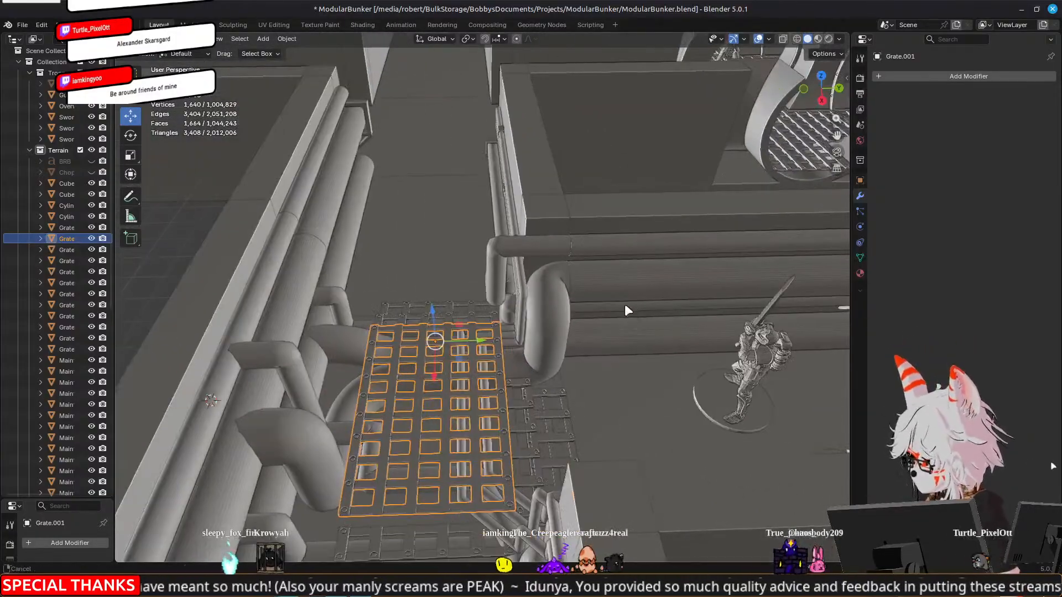
Duplicate the thin bent pipe at the grate junction and move the copy 239.84 mm along Y, next to the arch
left_click(498, 294)
middle_click_drag(391, 333, 636, 331)
scroll(419, 349, "down", 2)
key("shift+d")
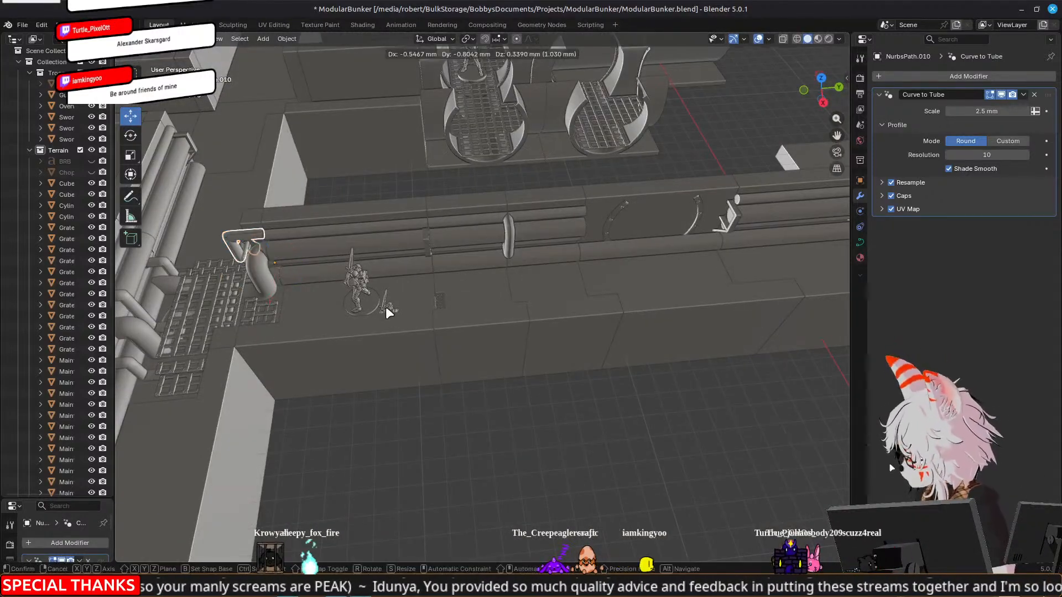
right_click(386, 309)
key("y")
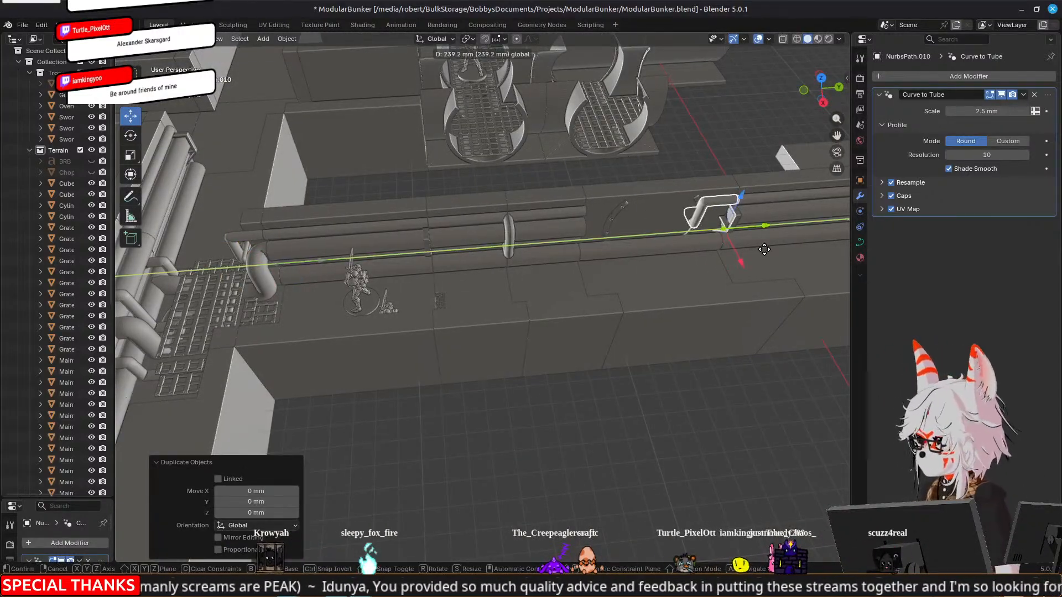
left_click(765, 250)
Delete two intermediate control points from the upper straight run of the copied thin pipe curve
middle_click_drag(737, 262, 556, 268, "shift")
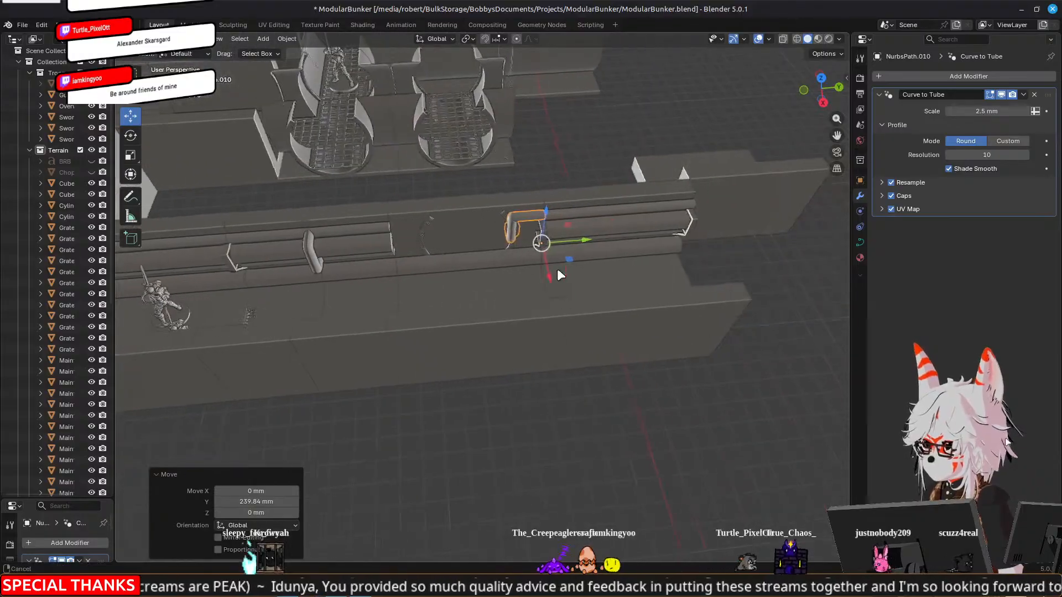
scroll(552, 258, "up", 5)
middle_click_drag(572, 214, 546, 238, "shift")
key("Tab")
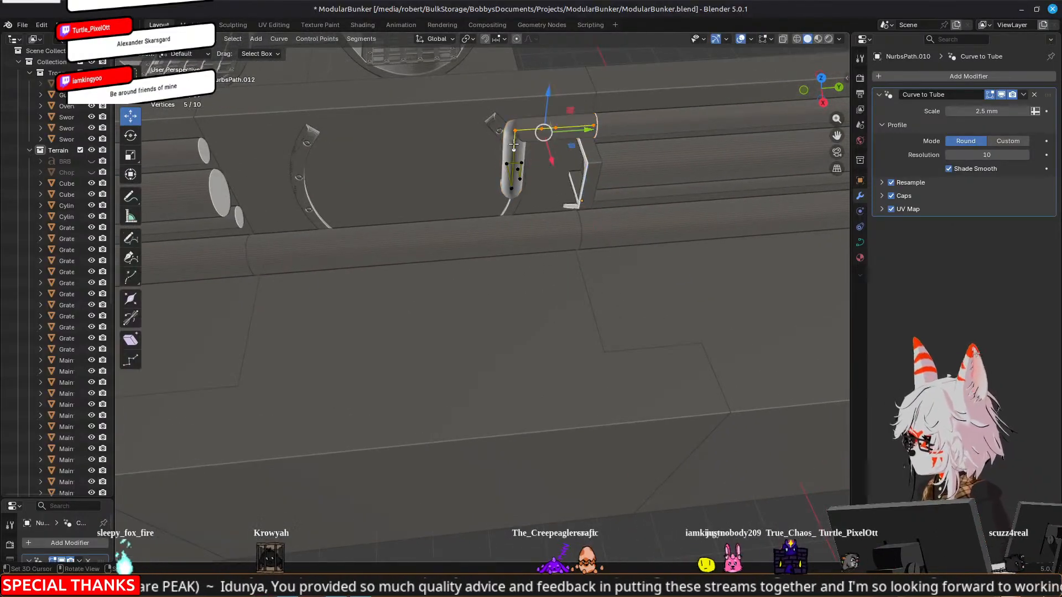
left_click(557, 129)
key("x")
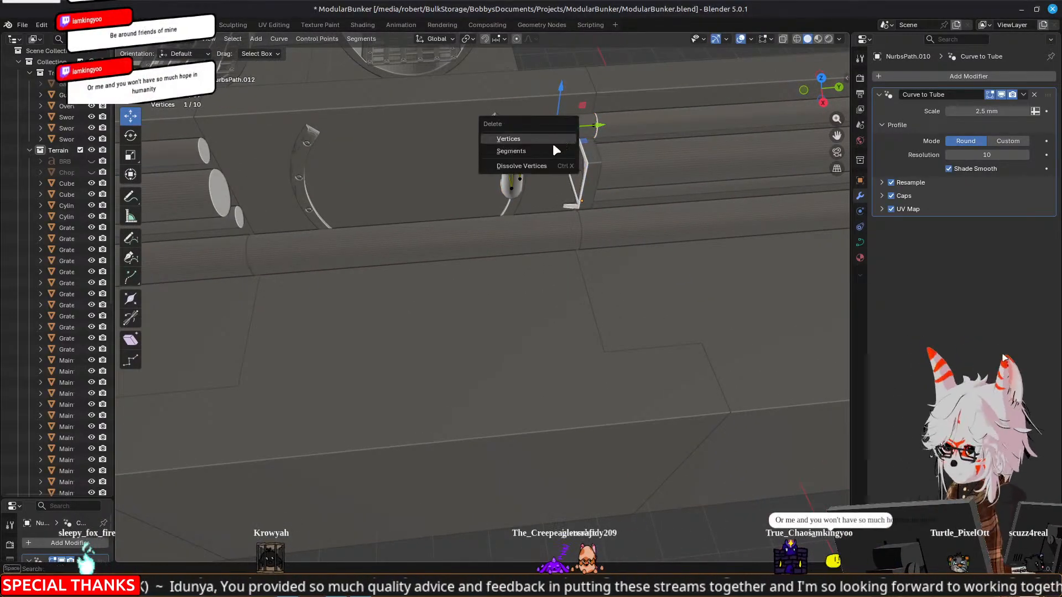
left_click(553, 135)
left_click(541, 128)
key("x")
left_click(554, 135)
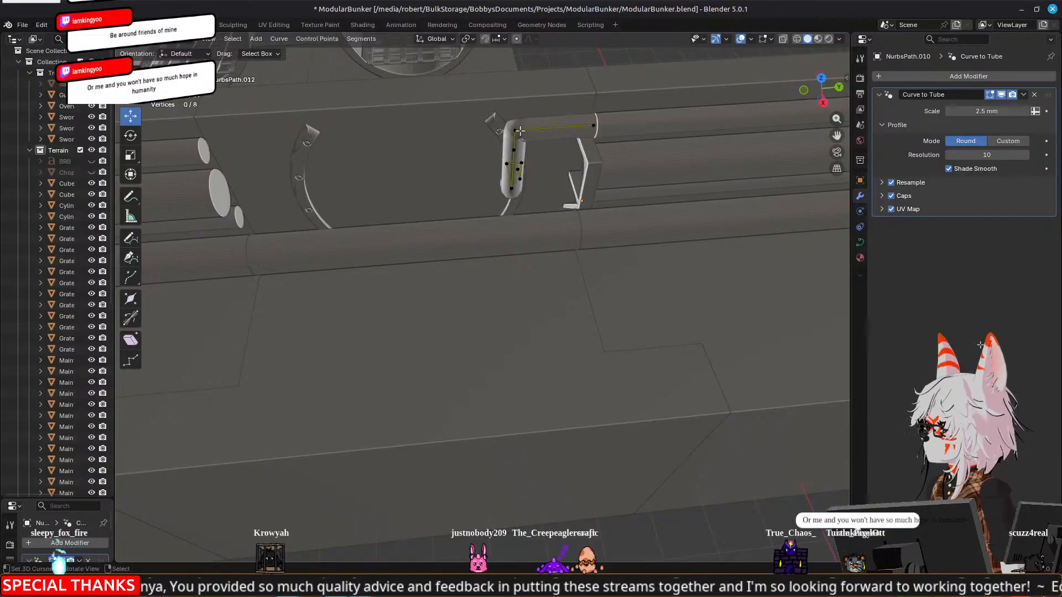
Delete the four control points that form the copied thin pipe's rear tail behind the tunnel wall
middle_click_drag(553, 135, 381, 183)
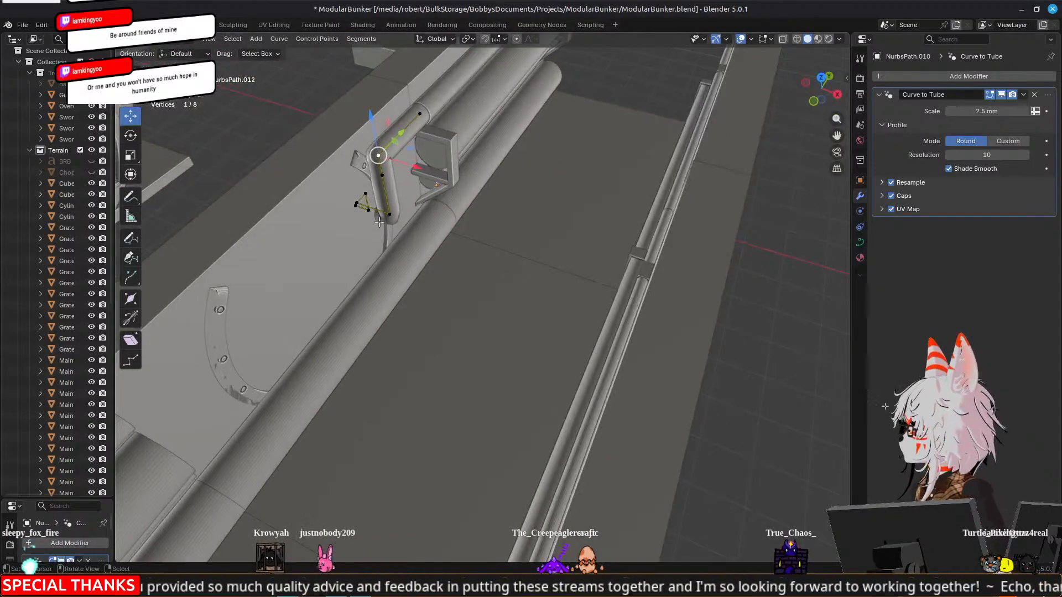
left_click(367, 191, "shift")
left_click(366, 191, "shift")
left_click(357, 202, "shift")
key("x")
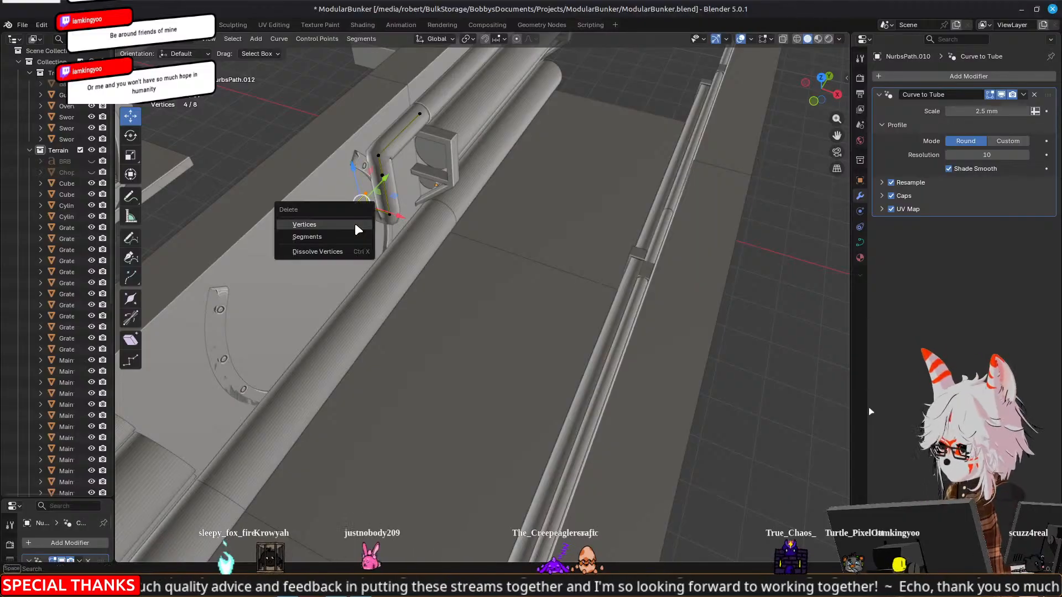
left_click(354, 224)
Move the three control points of the thin pipe's vertical bend about 3.68 mm along Y, away from the arch
right_click(388, 216)
right_click(382, 175, "shift")
middle_click_drag(382, 176, 342, 177)
right_click(442, 134, "shift")
key("g")
key("y")
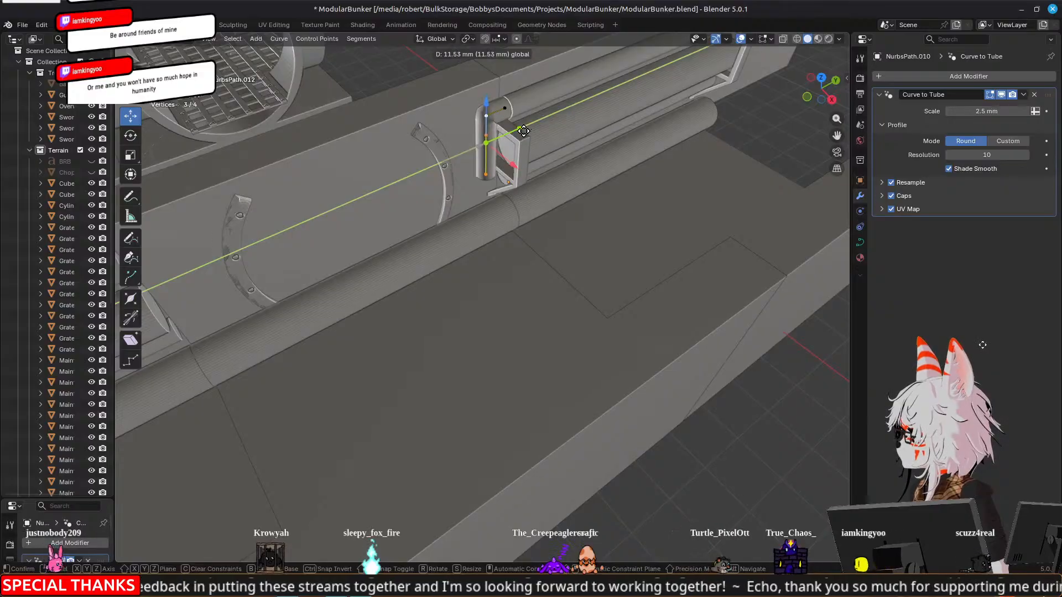
left_click(494, 142)
Inspect the trimmed thin pipe and its lower end point against the neighbouring pipes and arch, and leave Edit Mode
middle_click_drag(494, 142, 478, 232)
left_click(364, 260)
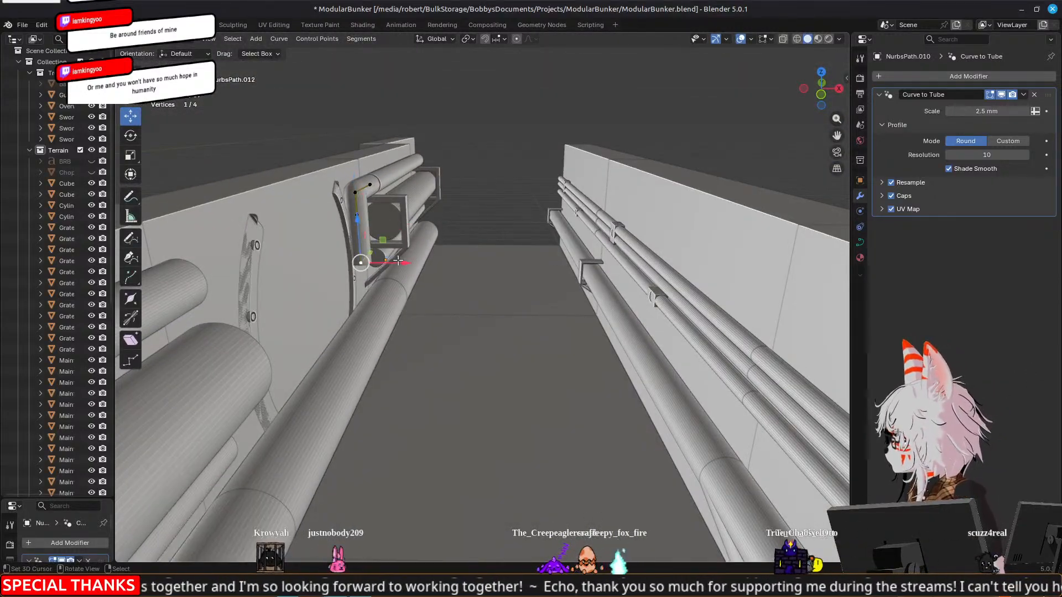
middle_click_drag(549, 261, 502, 270)
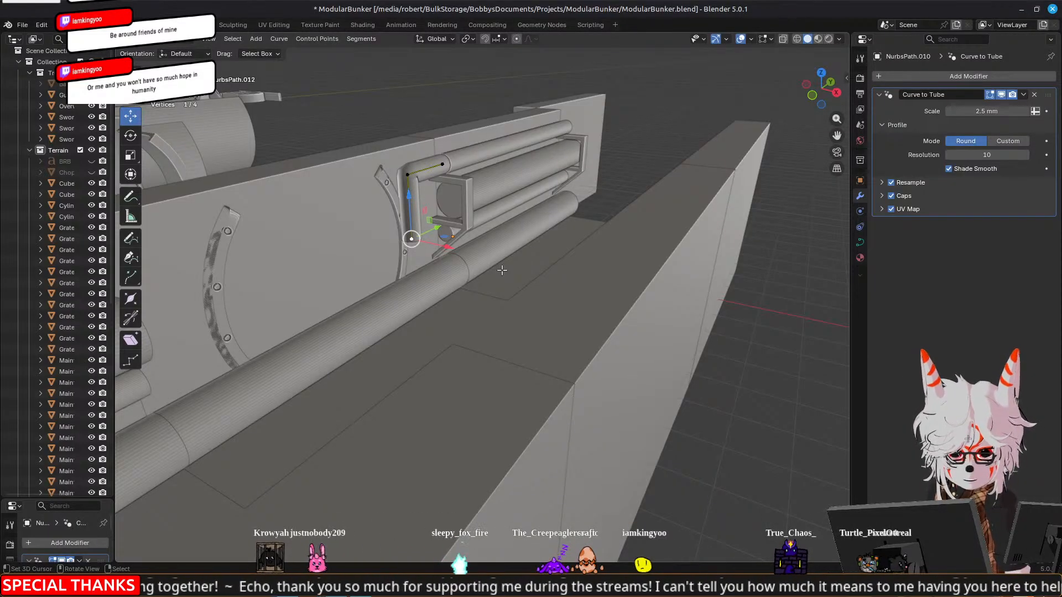
middle_click_drag(500, 272, 797, 216)
middle_click_drag(448, 320, 491, 315)
key("Tab")
Duplicate the thick bent pipe at the grate junction and move the copy 154.77 mm along Y toward the arch
right_click(473, 322)
key("Tab")
middle_click_drag(683, 326, 632, 337)
scroll(632, 338, "down", 2)
key("Tab")
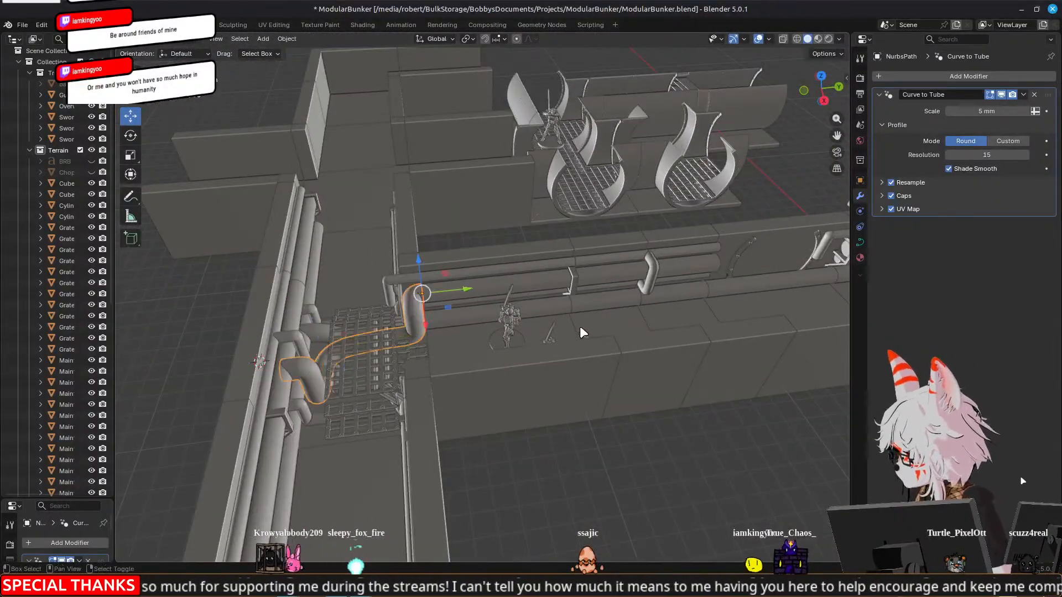
key("shift+d")
key("Escape")
left_click_drag(452, 294, 733, 276)
middle_click_drag(733, 277, 403, 316)
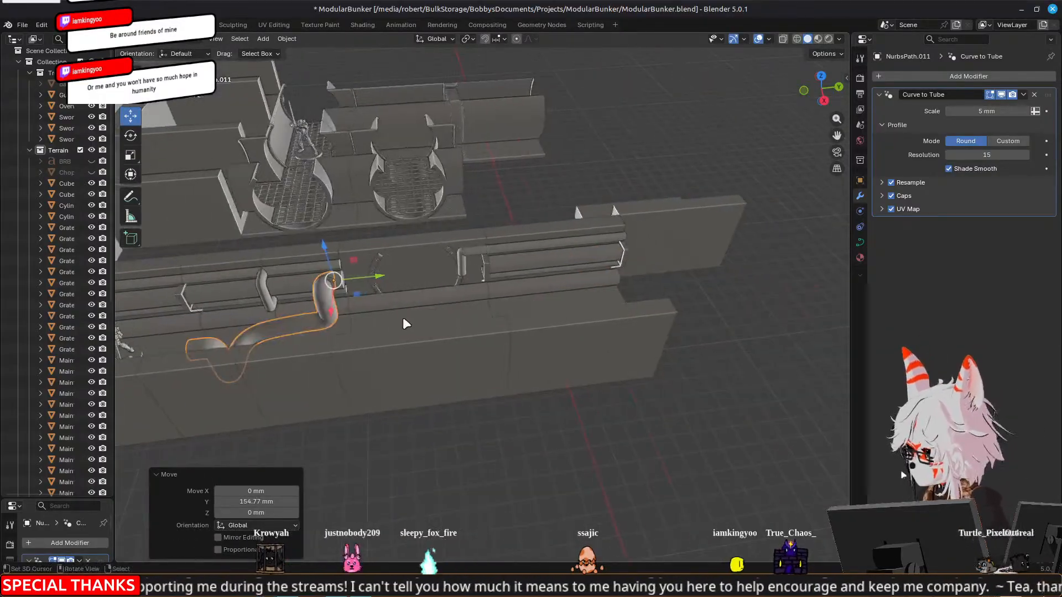
Move the copied thick bent pipe about 83.6 mm farther along Y past the arch, and nudge it back about 0.47 mm
scroll(403, 319, "up", 3)
key("g")
key("y")
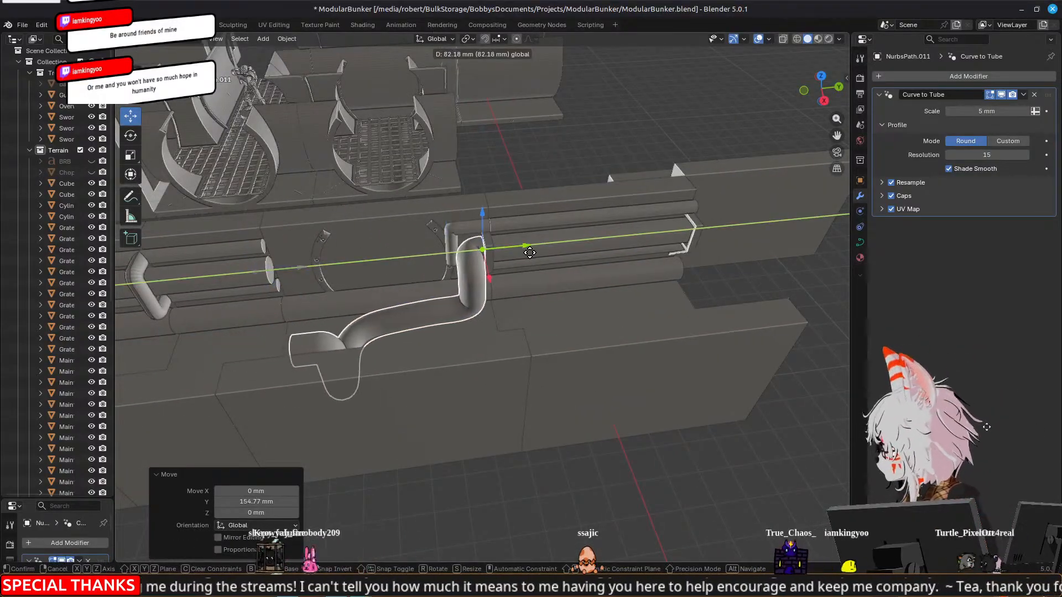
left_click(559, 294)
scroll(560, 267, "up", 4)
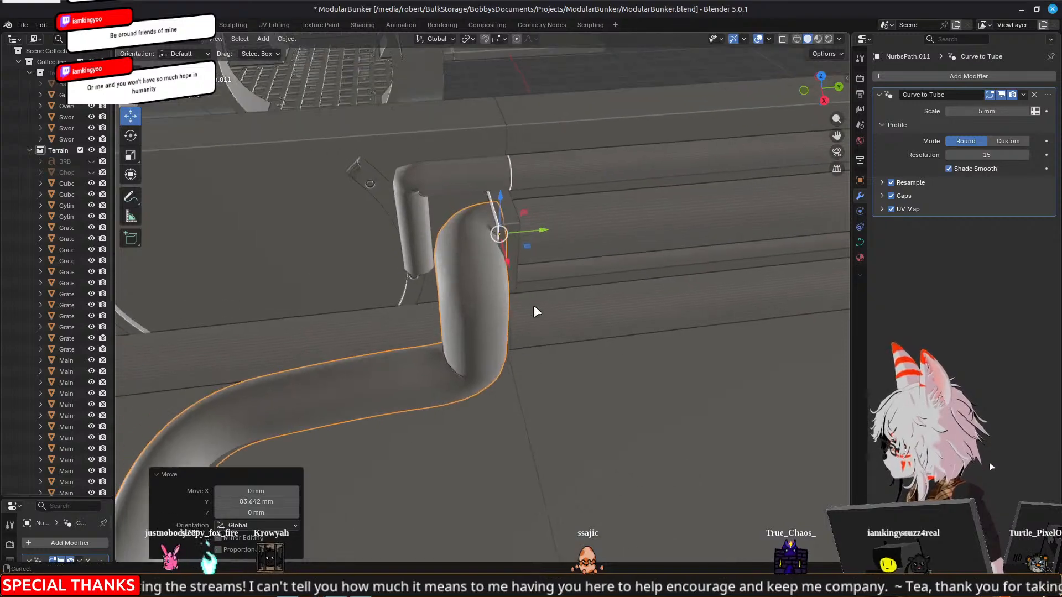
middle_click_drag(534, 311, 526, 240)
key("g")
key("y")
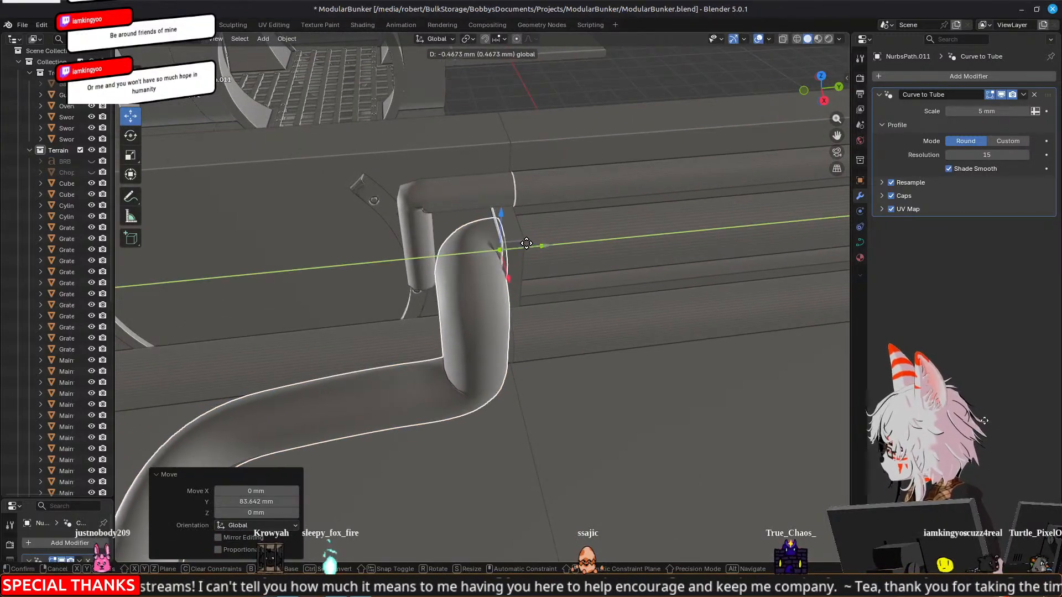
left_click(526, 243)
Delete the six control points forming the copied thick pipe's tail beyond its short lower run
middle_click_drag(636, 297, 548, 366)
key("Tab")
right_click(598, 370)
right_click(607, 331, "shift")
right_click(612, 313, "shift")
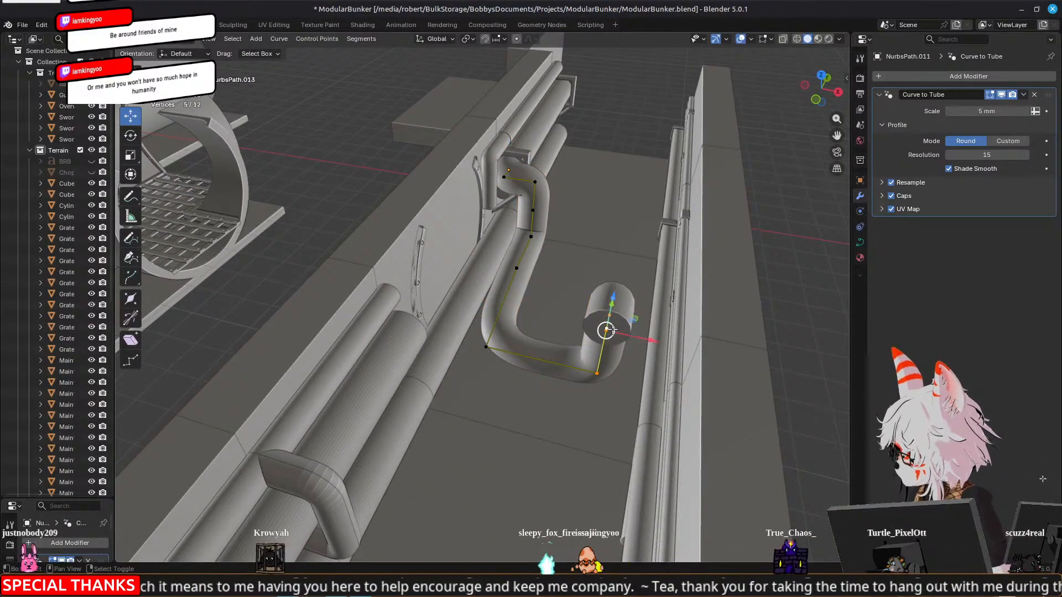
key("x")
left_click(612, 328)
middle_click_drag(612, 329, 445, 303)
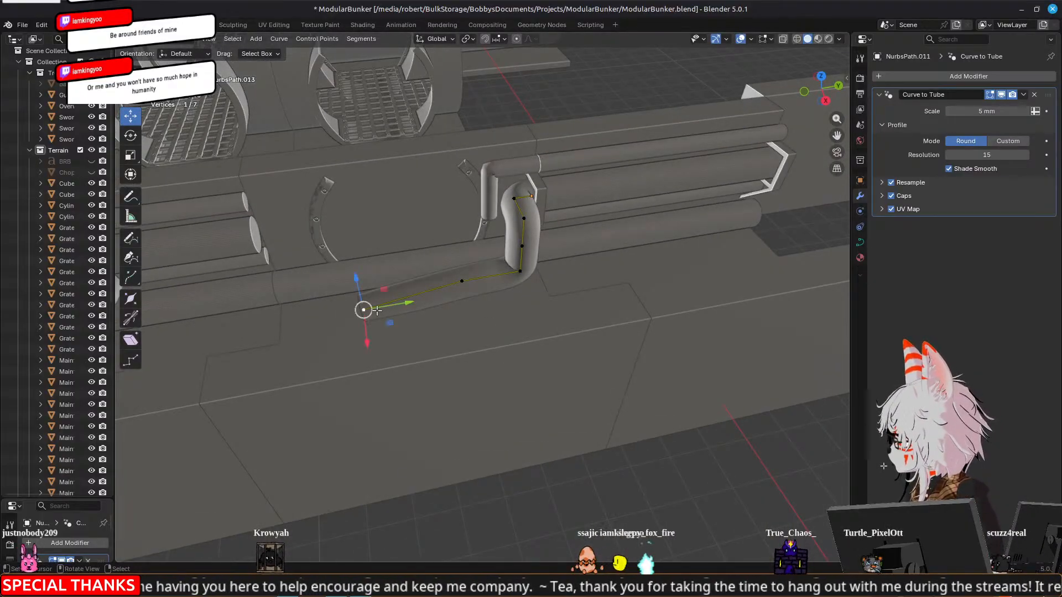
key("x")
left_click(377, 309)
Move the thick pipe's lower end point 10.963 mm along Y toward its vertical bend
left_click(462, 280)
scroll(426, 255, "up", 5)
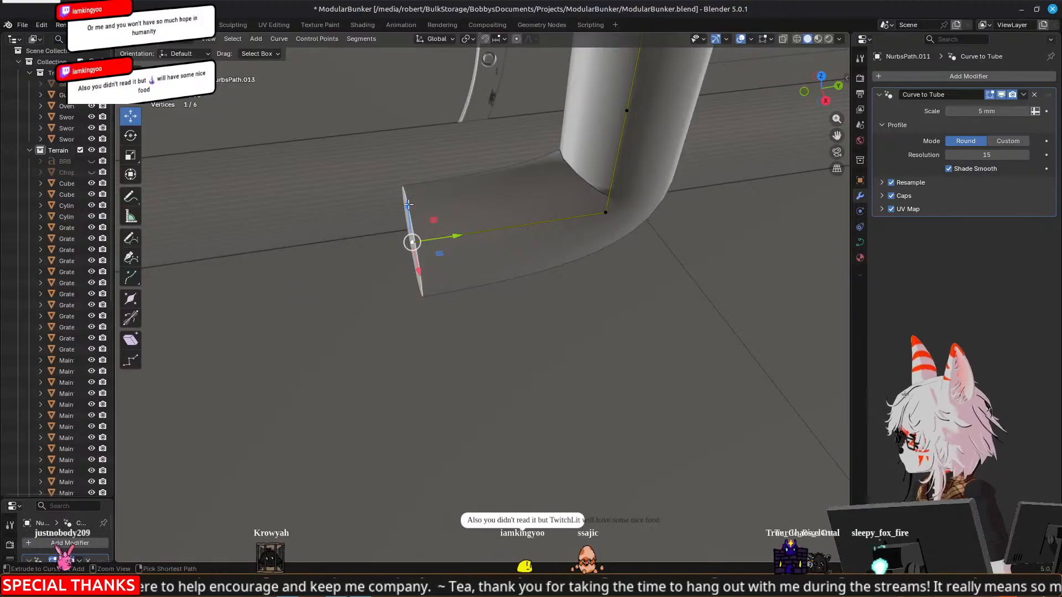
left_click(408, 204)
left_click_drag(449, 229, 574, 221)
middle_click_drag(574, 222, 553, 309)
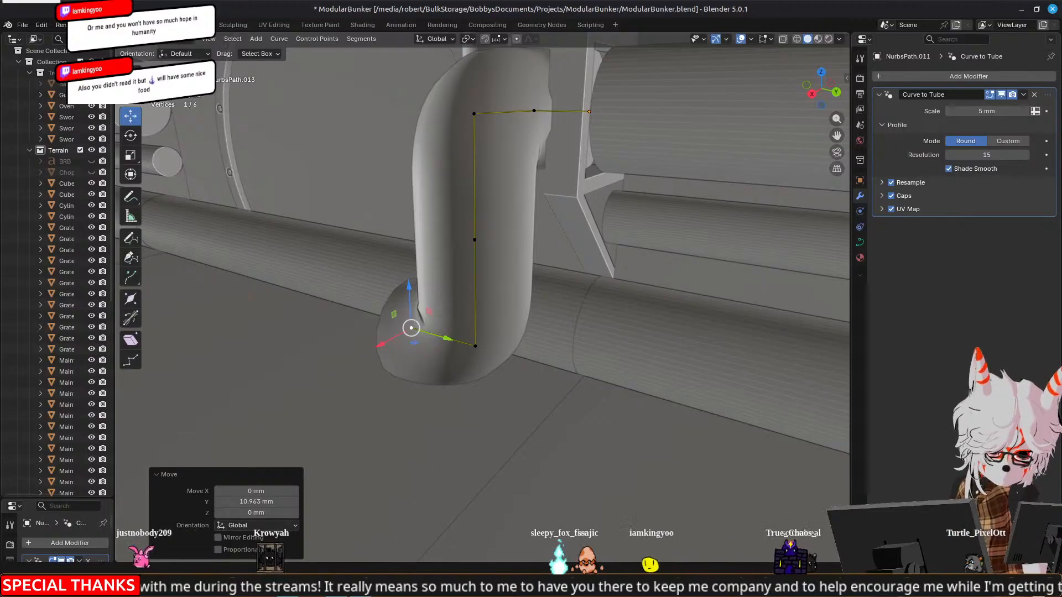
Extrude the lower end point into a horizontal run below the arch, shifting the new point −49.329 mm and back 32.487 mm along Y
middle_click_drag(531, 199, 538, 232)
left_click_drag(548, 177, 543, 220)
right_click(458, 304)
middle_click_drag(418, 307, 406, 334)
scroll(445, 327, "down", 6)
key("e")
right_click(595, 363)
left_click_drag(559, 338, 363, 350)
middle_click_drag(330, 320, 533, 321, "shift")
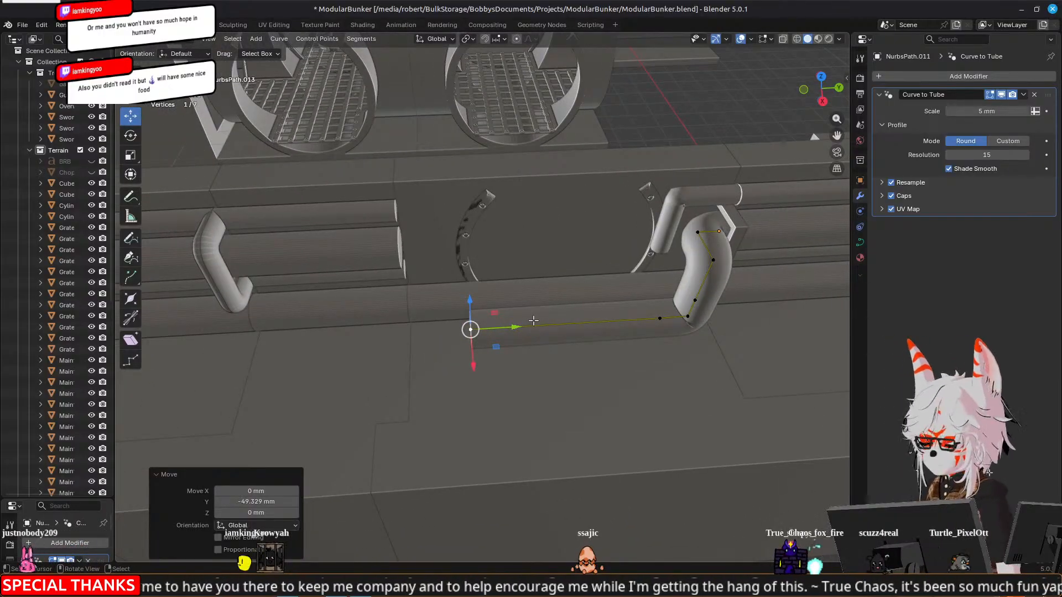
left_click_drag(515, 327, 696, 313)
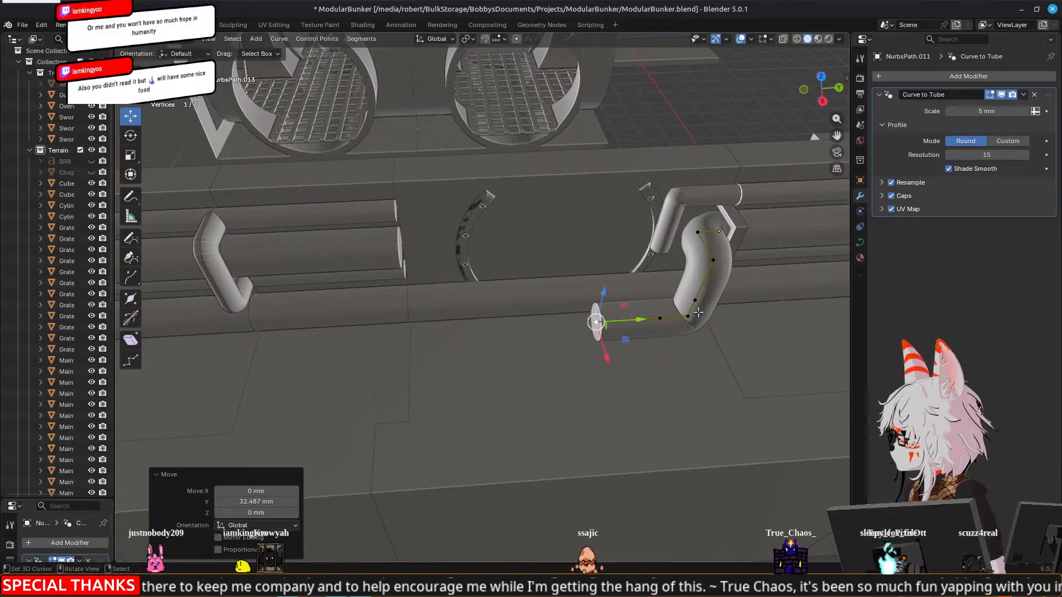
Duplicate all the thick pipe's control points −50.742 mm along Y and mirror the copy with a Y scale of −1
left_click(697, 299)
key("a")
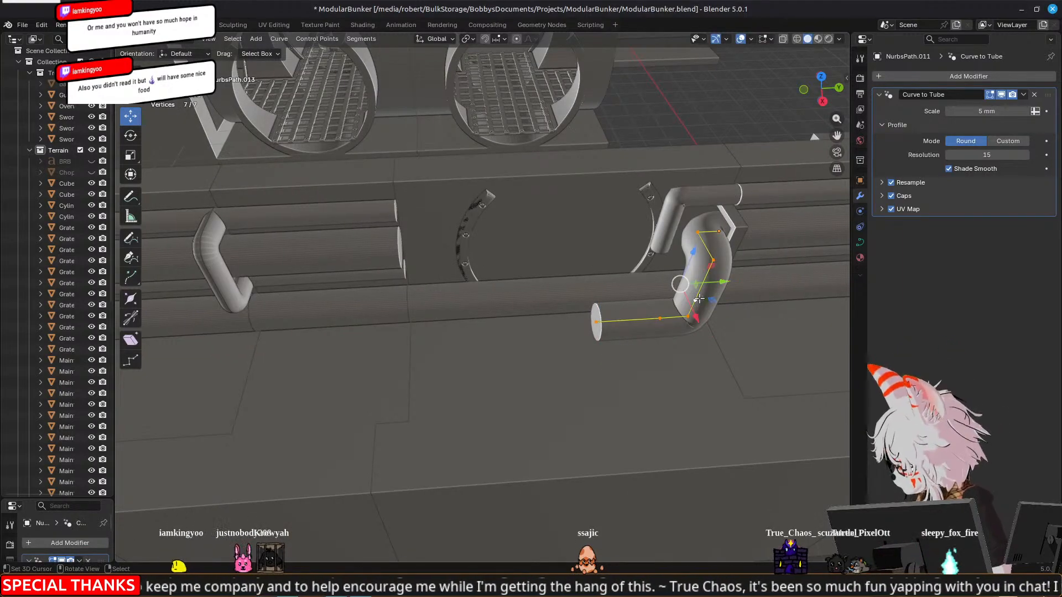
right_click(700, 299)
left_click_drag(716, 283, 518, 293)
type("s")
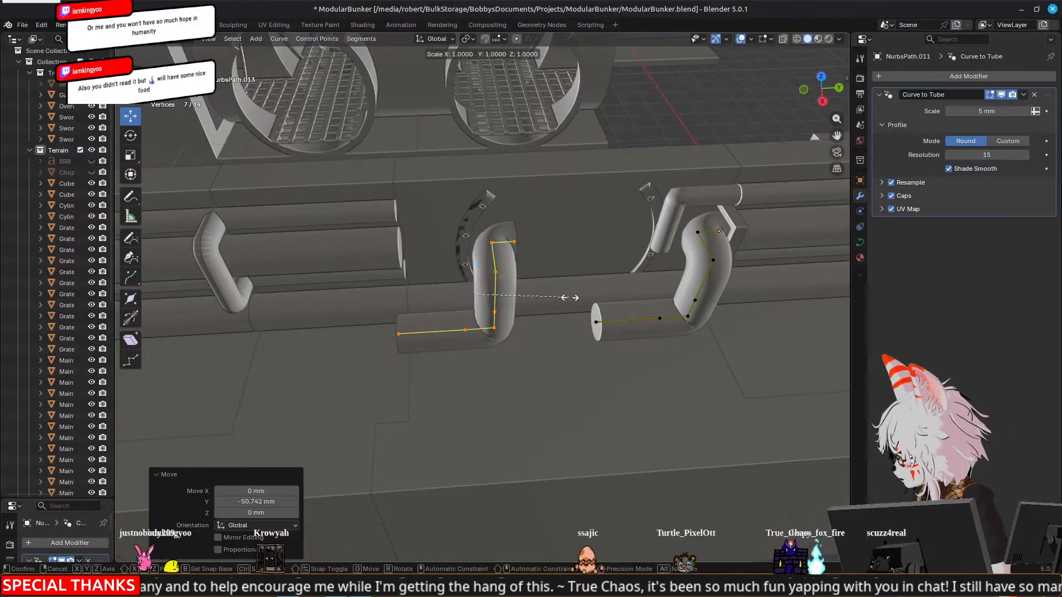
type("y-1")
key("Return")
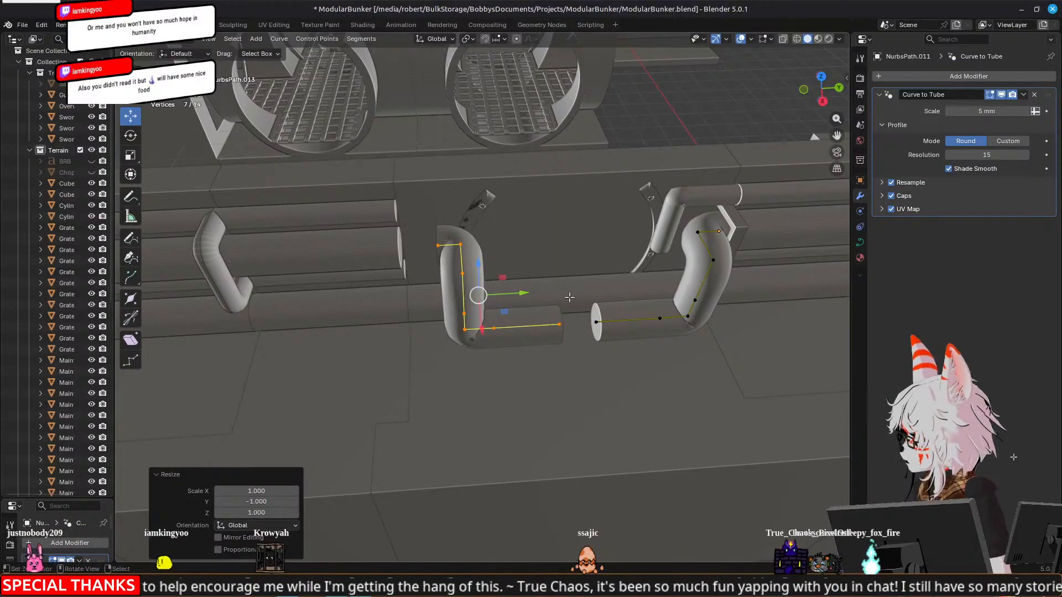
Move the mirrored half along Y to the cut wall pipe, and stretch its inner end point about 19.5 mm to meet the other half
left_click_drag(526, 295, 487, 295)
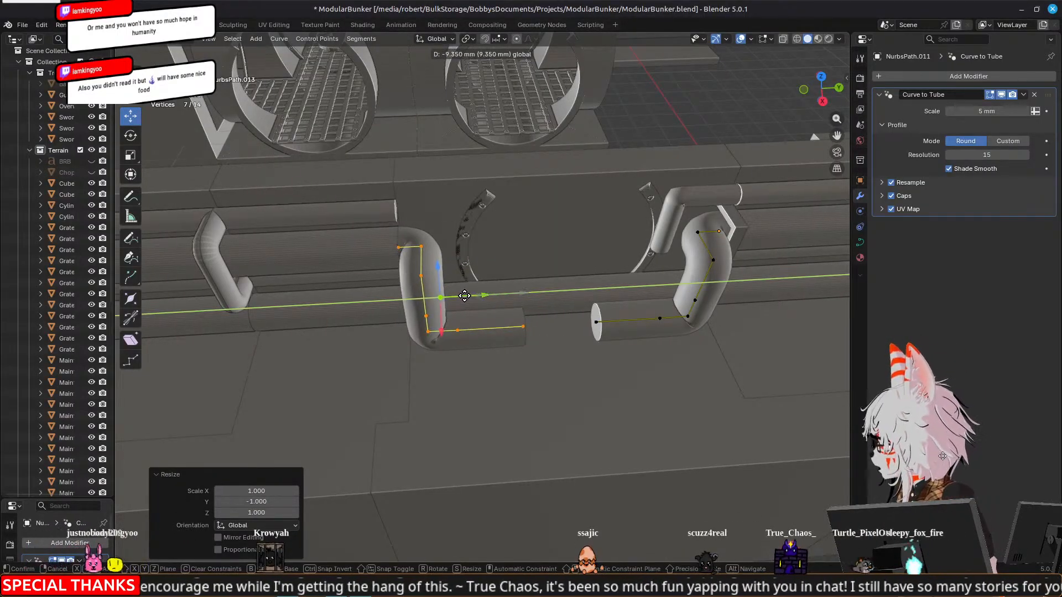
left_click(524, 327)
key("g")
key("y")
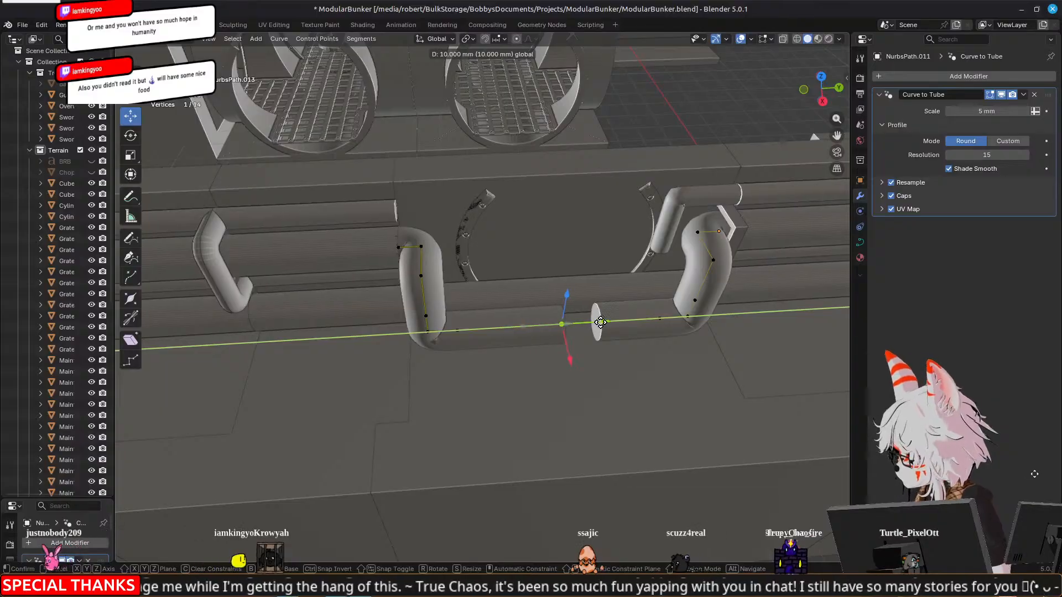
left_click(632, 317)
middle_click_drag(672, 386, 564, 379)
key("Tab")
Select the control points of the bypass pipe's vertical bends and lower run, and check their position against the neighbouring wall pipes
scroll(563, 378, "down", 4)
middle_click_drag(442, 381, 604, 370)
scroll(731, 314, "up", 5)
middle_click_drag(735, 319, 537, 332)
mouse_move(667, 199)
middle_mouse_down()
mouse_move(569, 190)
mouse_move(566, 175)
mouse_move(576, 198)
mouse_move(651, 206)
mouse_move(662, 190)
middle_mouse_up()
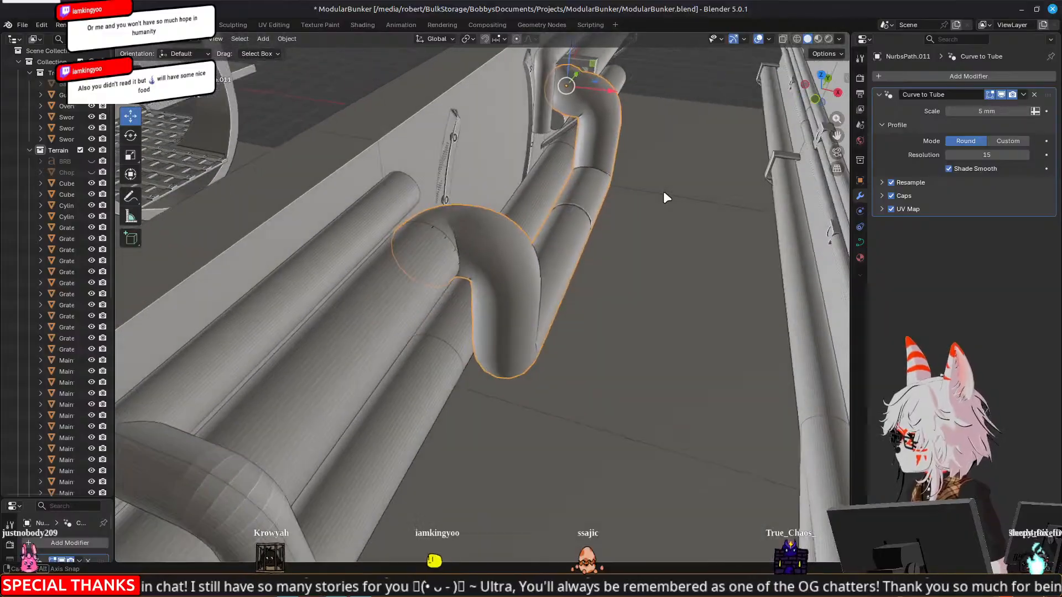
key("Tab")
left_click(599, 126)
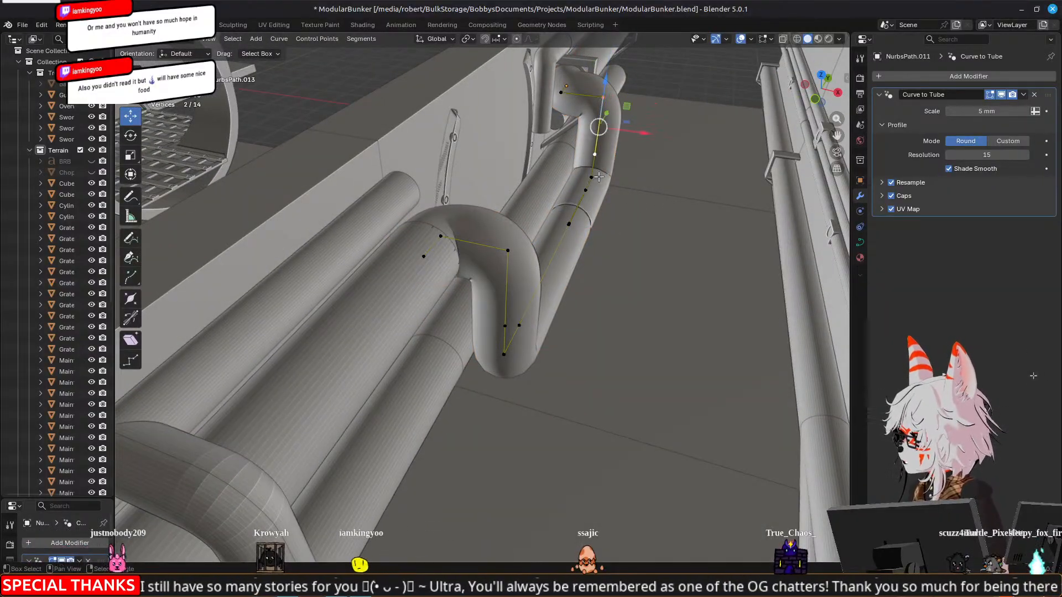
left_click(569, 224, "shift")
left_click(519, 325, "shift")
left_click(503, 354, "shift")
left_click(505, 327, "shift")
left_click_drag(587, 215, 627, 217)
middle_click_drag(739, 261, 651, 204)
middle_click_drag(648, 167, 472, 288)
key("Tab")
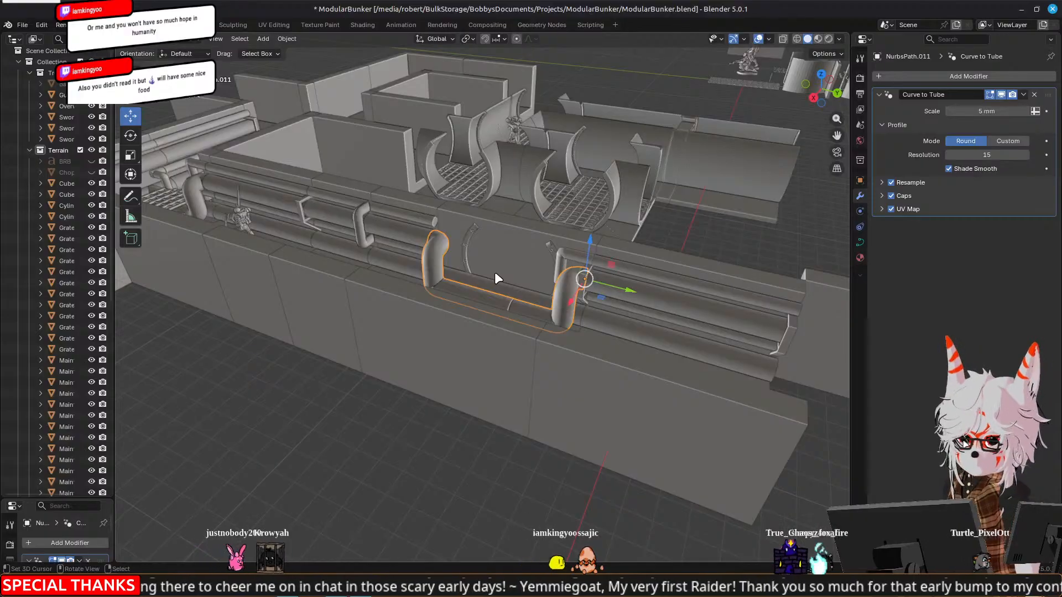
Examine the cut upper wall pipe and the thin bent pipe beside the arch in Edit Mode
middle_click_drag(546, 267, 479, 299)
scroll(480, 300, "up", 6)
middle_click_drag(507, 267, 484, 292)
key("Tab")
key("Tab")
left_click(283, 152)
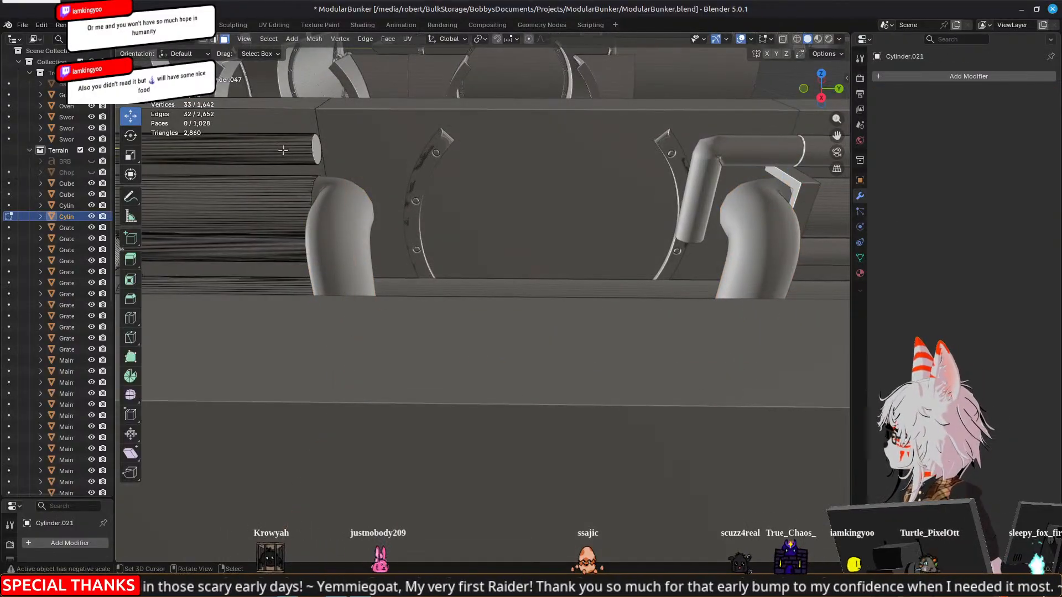
left_click(697, 209)
middle_click_drag(536, 257, 692, 334)
scroll(641, 314, "down", 6)
scroll(374, 273, "up", 3)
key("Tab")
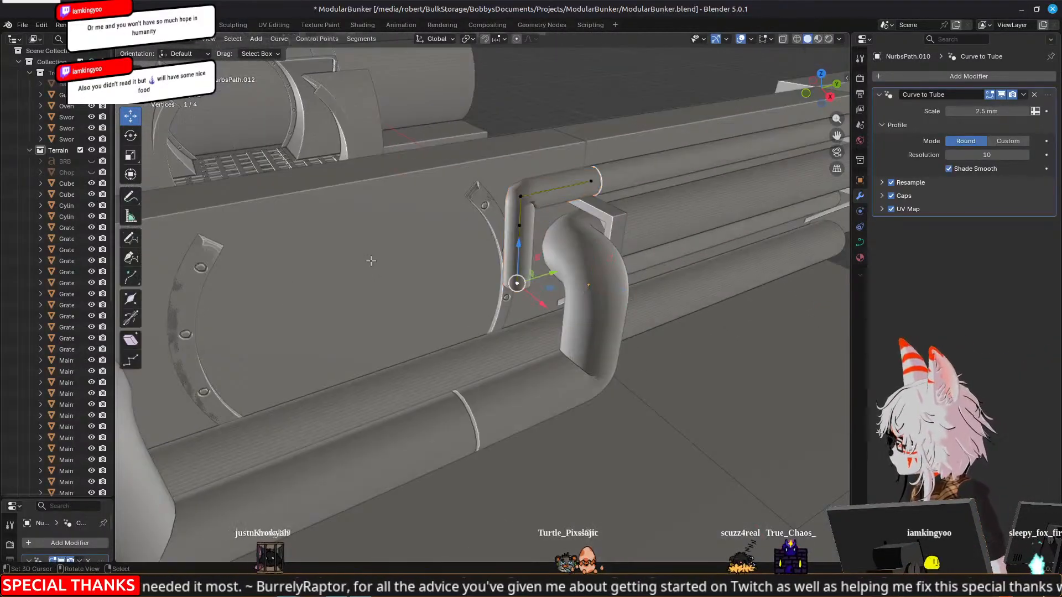
key("Tab")
Inspect the arch wall segment and its rerouted pipes from several angles, leaving Edit Mode and clearing the selection
right_click(371, 265)
key("Tab")
scroll(372, 267, "down", 4)
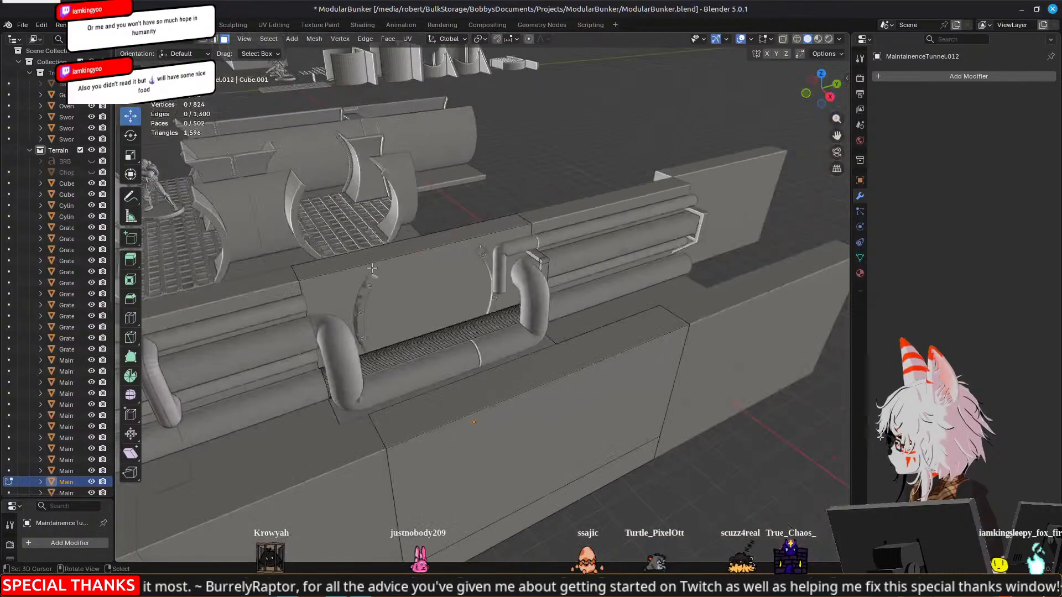
middle_click_drag(596, 268, 381, 275)
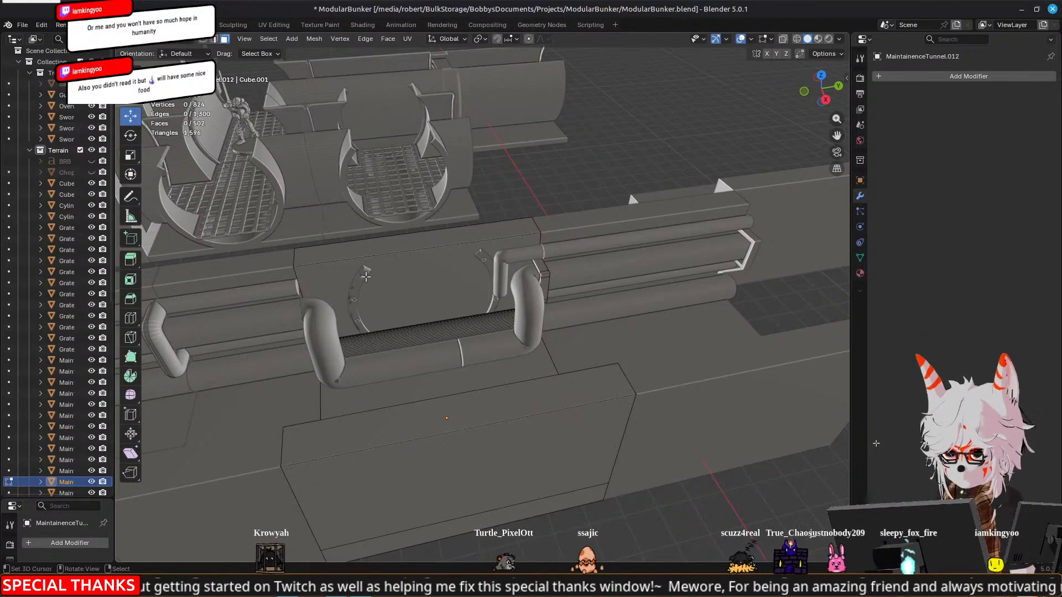
middle_click_drag(365, 276, 398, 326)
key("Tab")
mouse_move(572, 324)
middle_mouse_down()
mouse_move(500, 343)
mouse_move(333, 334)
mouse_move(452, 317)
mouse_move(591, 327)
mouse_move(472, 315)
mouse_move(573, 303)
middle_mouse_up()
key("Tab")
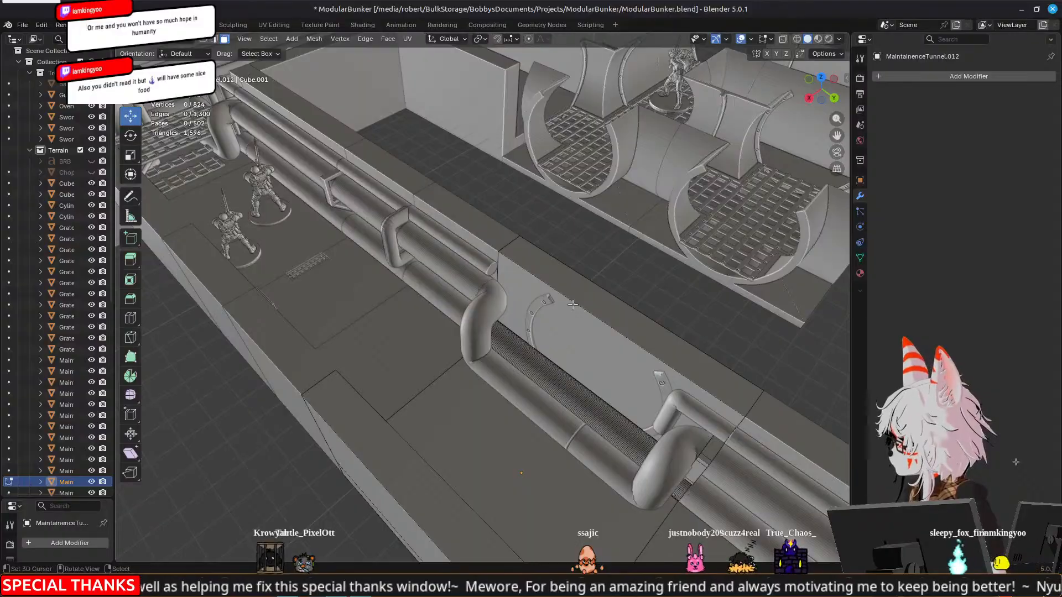
scroll(573, 304, "down", 8)
scroll(573, 304, "up", 2)
middle_click_drag(572, 304, 679, 306, "shift")
mouse_move(748, 309)
middle_mouse_down()
mouse_move(705, 305)
mouse_move(757, 300)
middle_mouse_up()
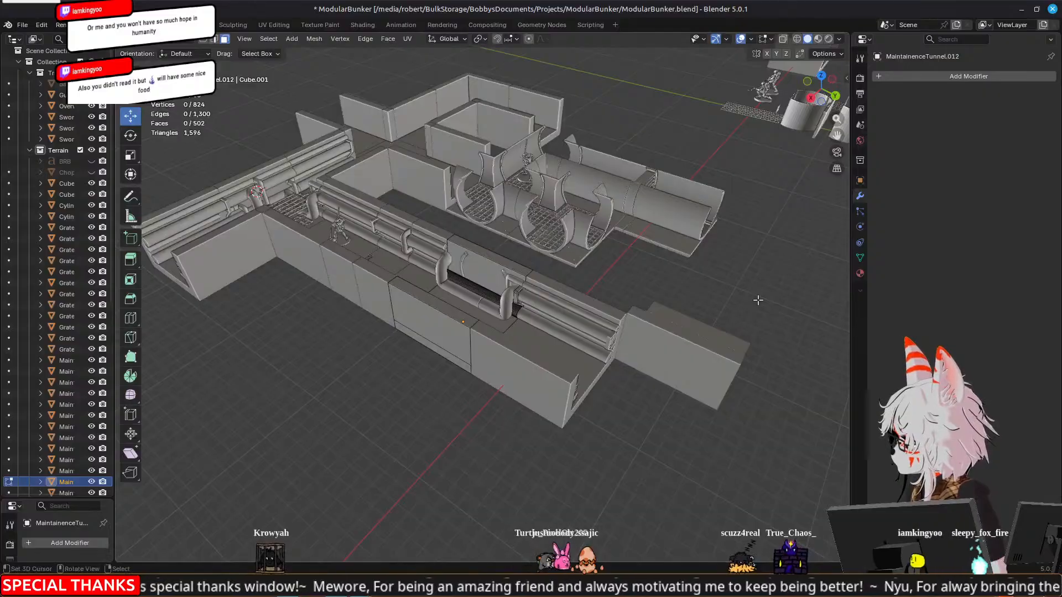
scroll(360, 278, "up", 5)
key("Tab")
middle_click_drag(360, 277, 678, 424)
left_click(675, 425)
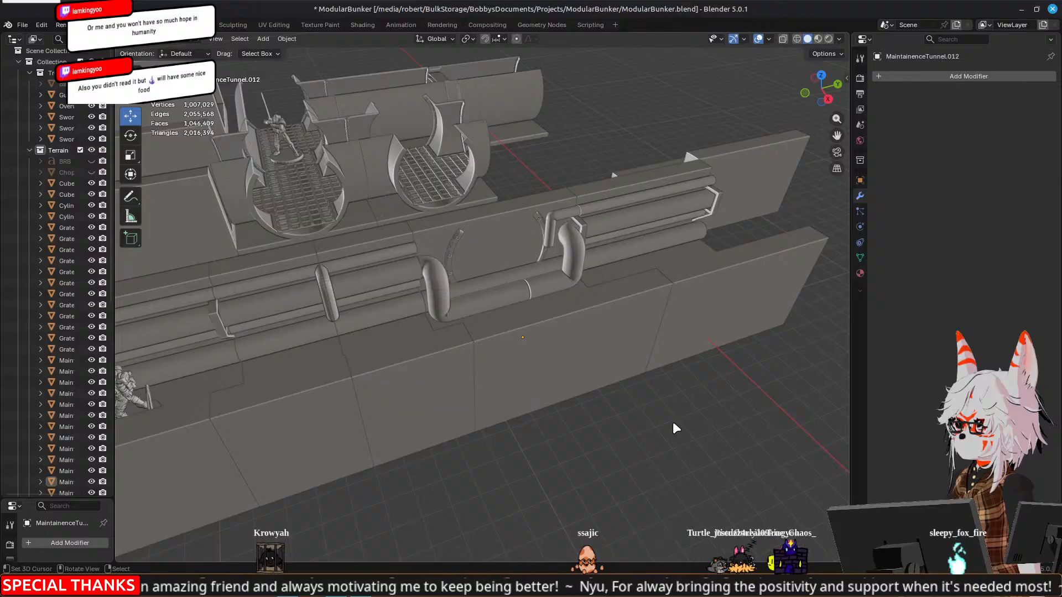
middle_click_drag(675, 429, 609, 223)
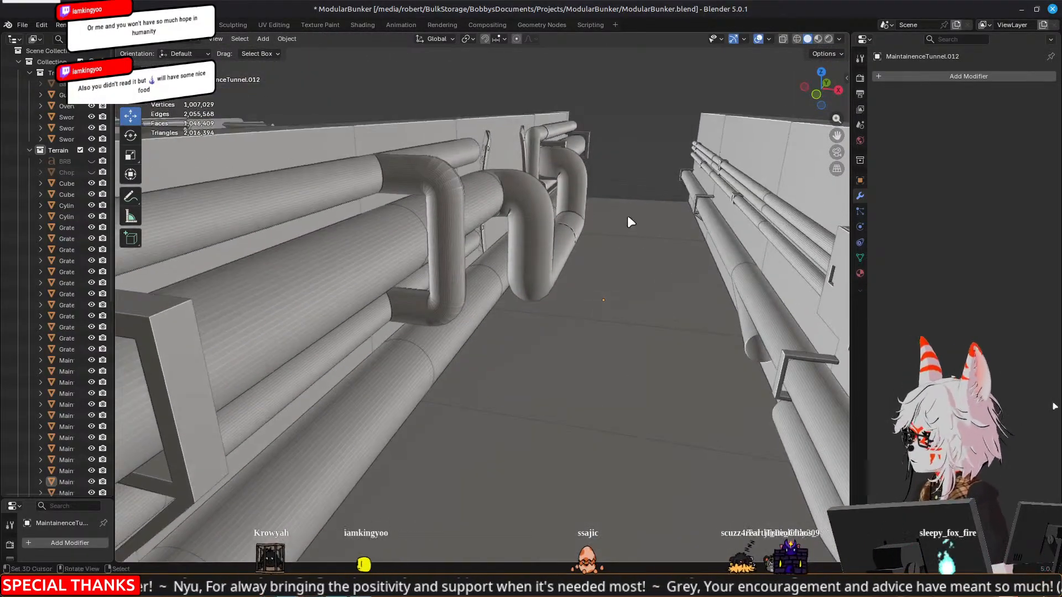
middle_click_drag(620, 174, 447, 359)
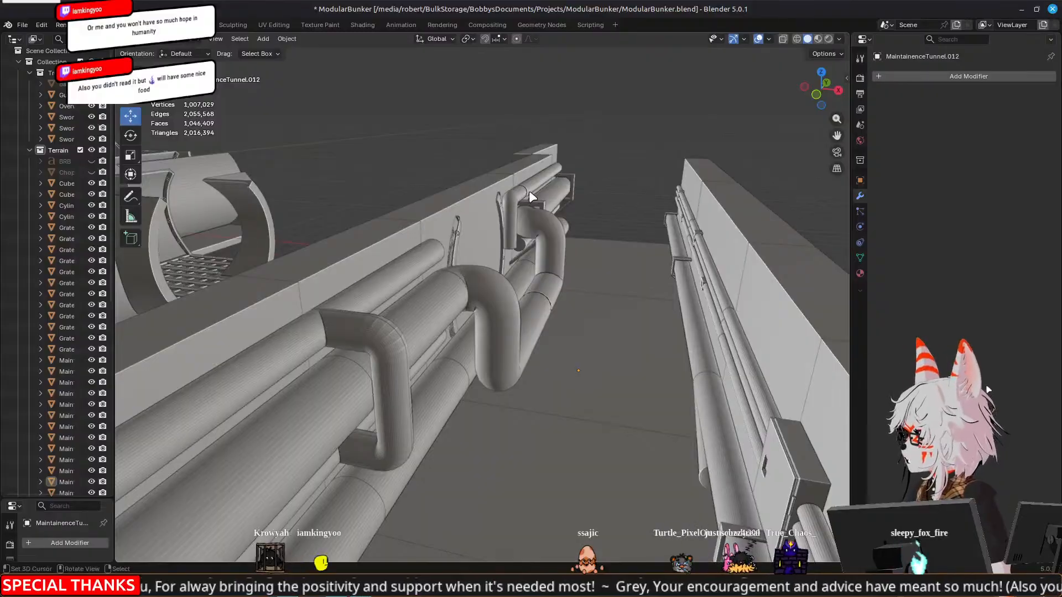
middle_click_drag(626, 211, 367, 401)
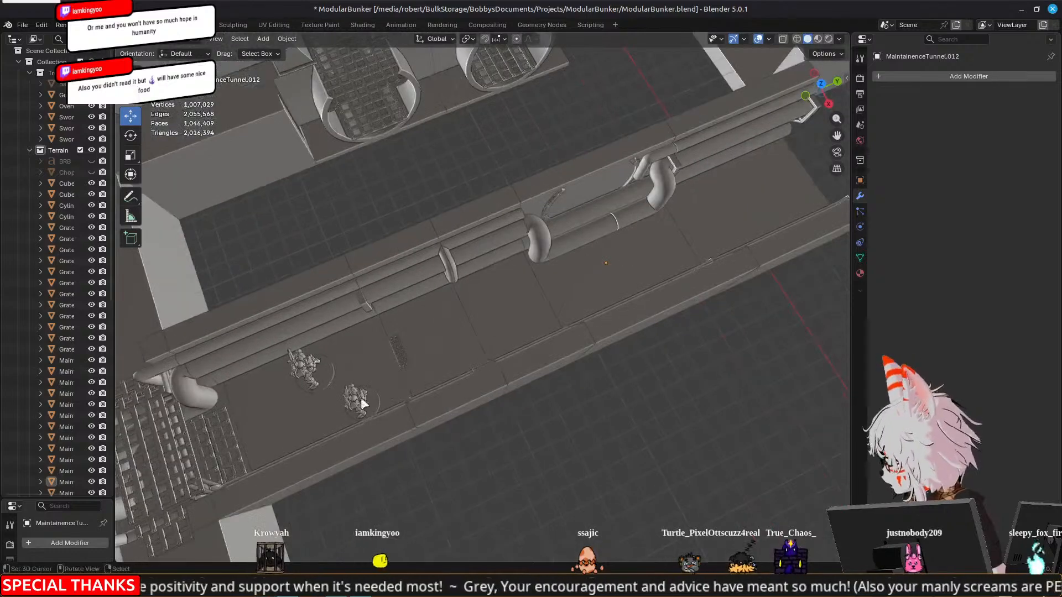
Try moving the sword trooper nearest the outer wall behind the arch by −55.801 mm X, 131.91 mm Y and 30.393 mm Z, and undo it
left_click(354, 407)
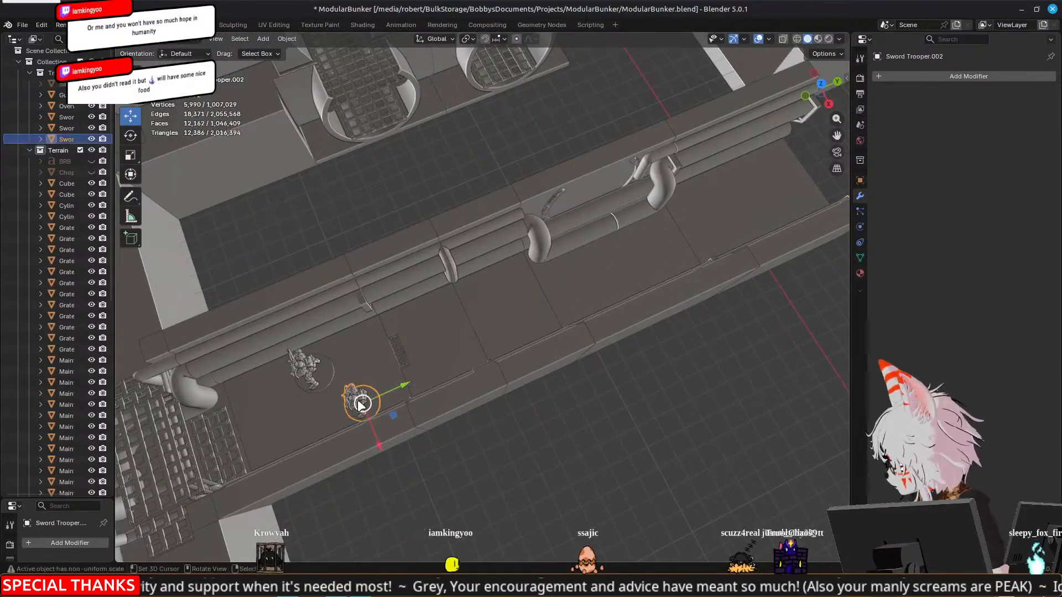
key("g")
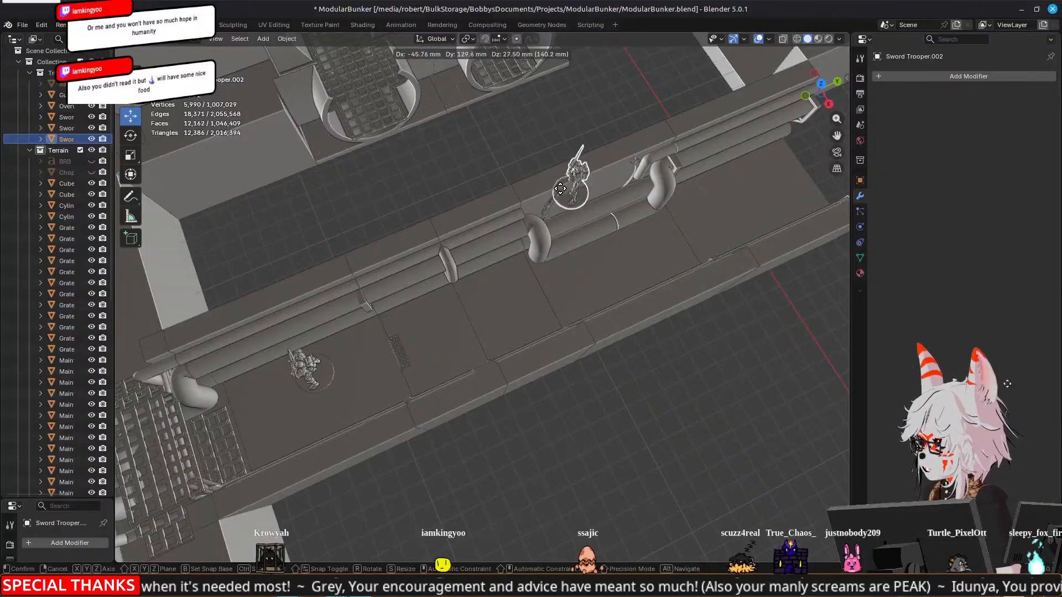
left_click(561, 173)
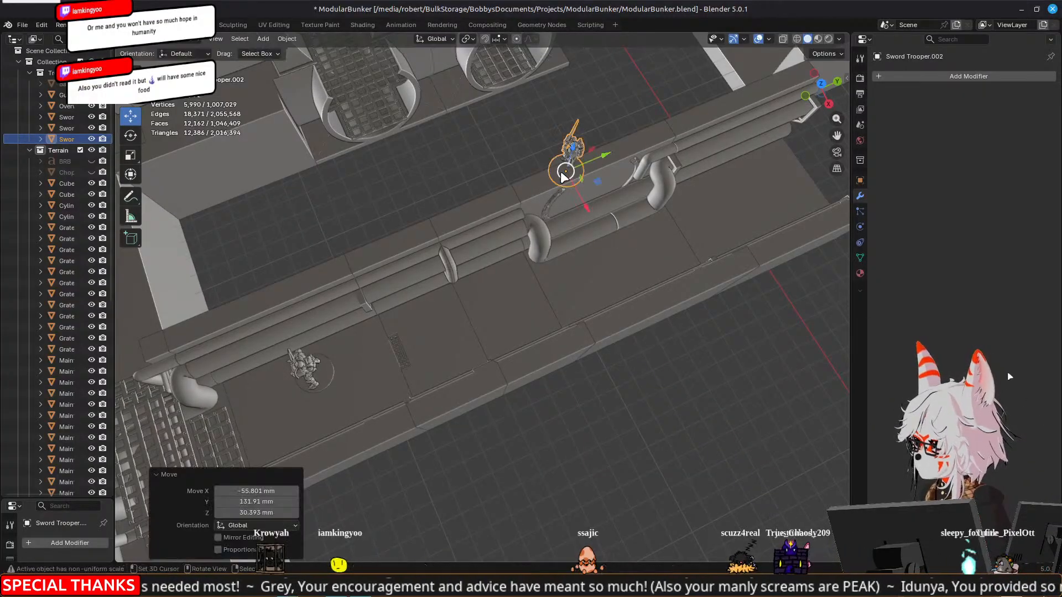
key("g")
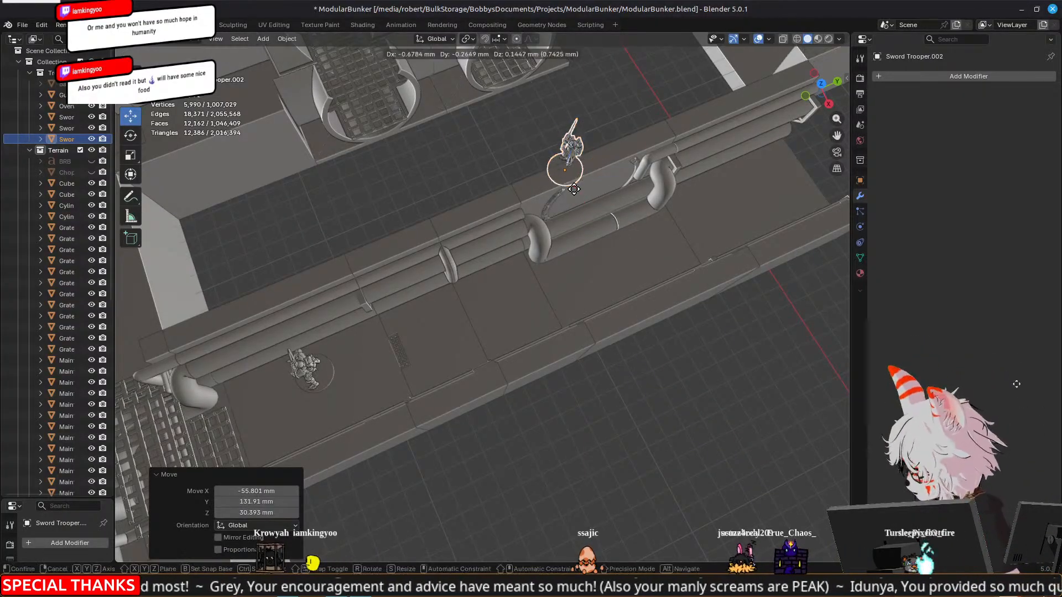
right_click(609, 307)
key("ctrl+z")
Review the tunnel lengthwise and the whole bunker layout from above, and examine the arch opening with its bypass pipes
middle_click_drag(466, 319, 555, 272)
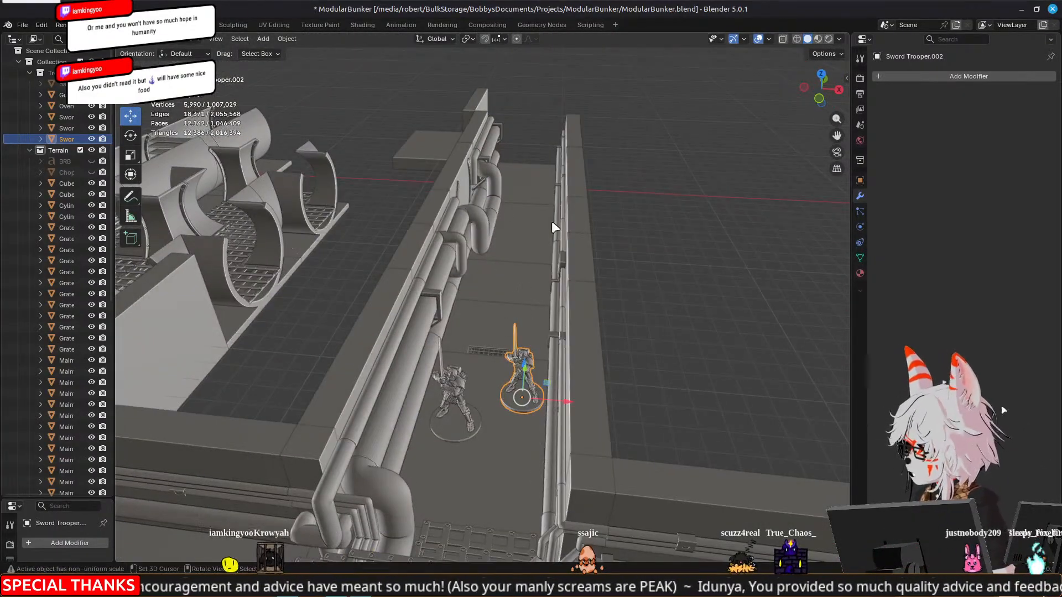
middle_click_drag(529, 198, 389, 376)
scroll(497, 287, "down", 4)
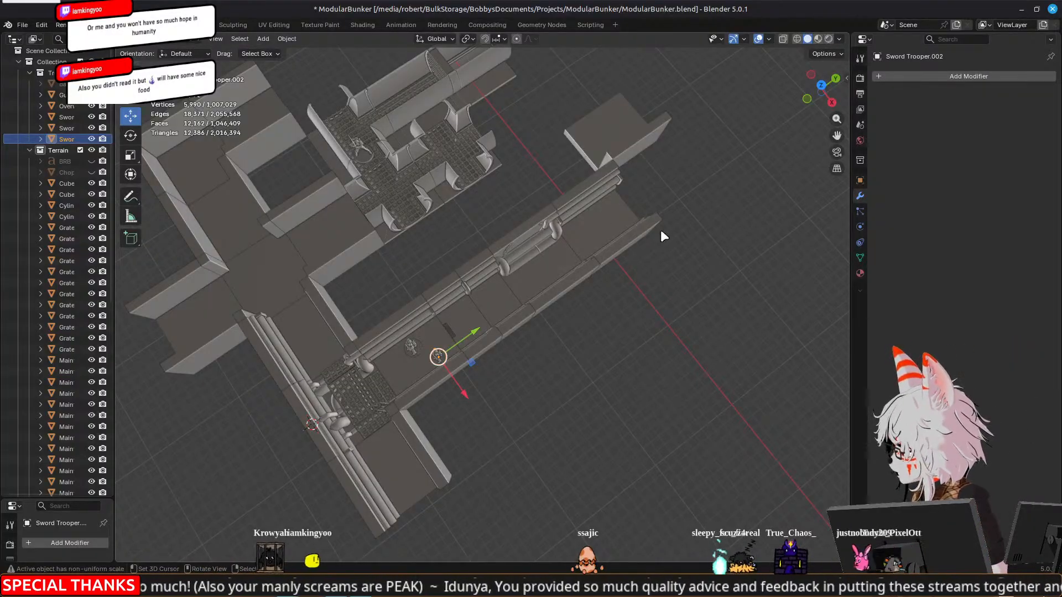
middle_click_drag(302, 367, 354, 326)
scroll(365, 321, "up", 6)
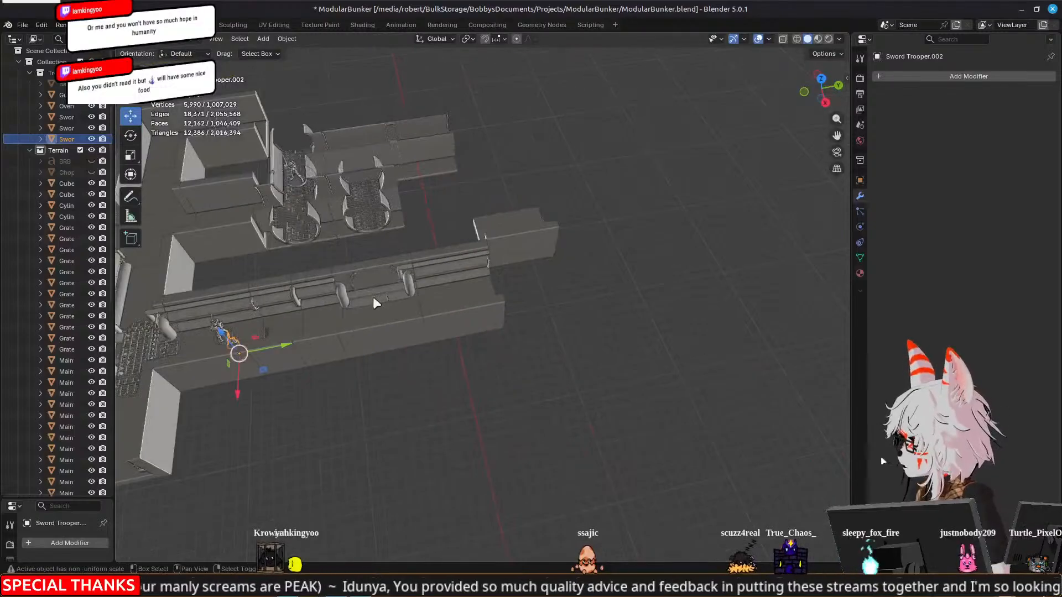
middle_click_drag(511, 297, 774, 346, "shift")
middle_click_drag(513, 344, 510, 309)
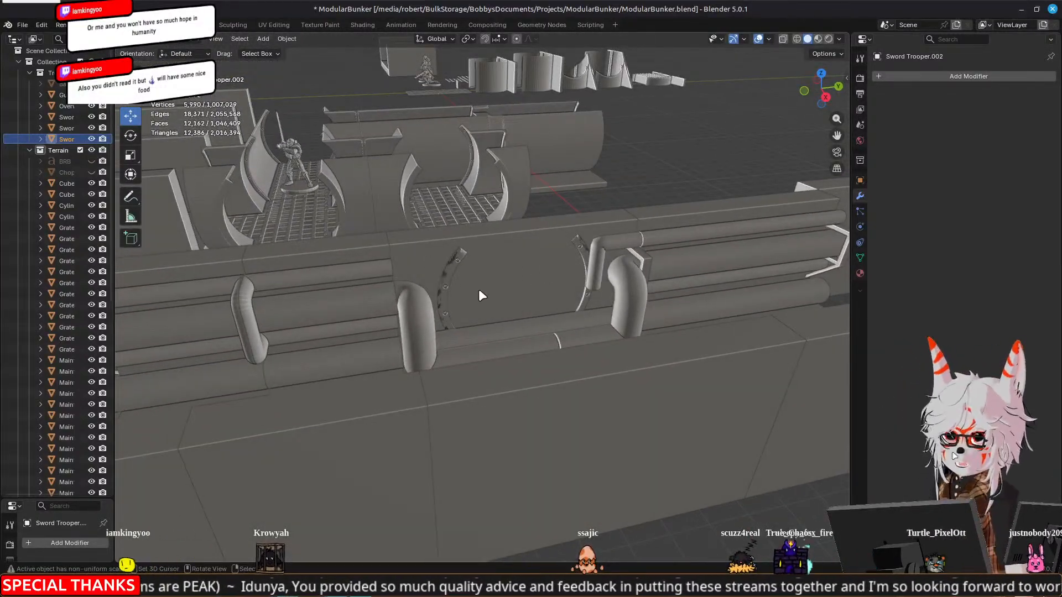
Try deleting the wall segment behind the pipeway arch together with its thick bypass pipe
middle_click_drag(391, 308, 638, 362)
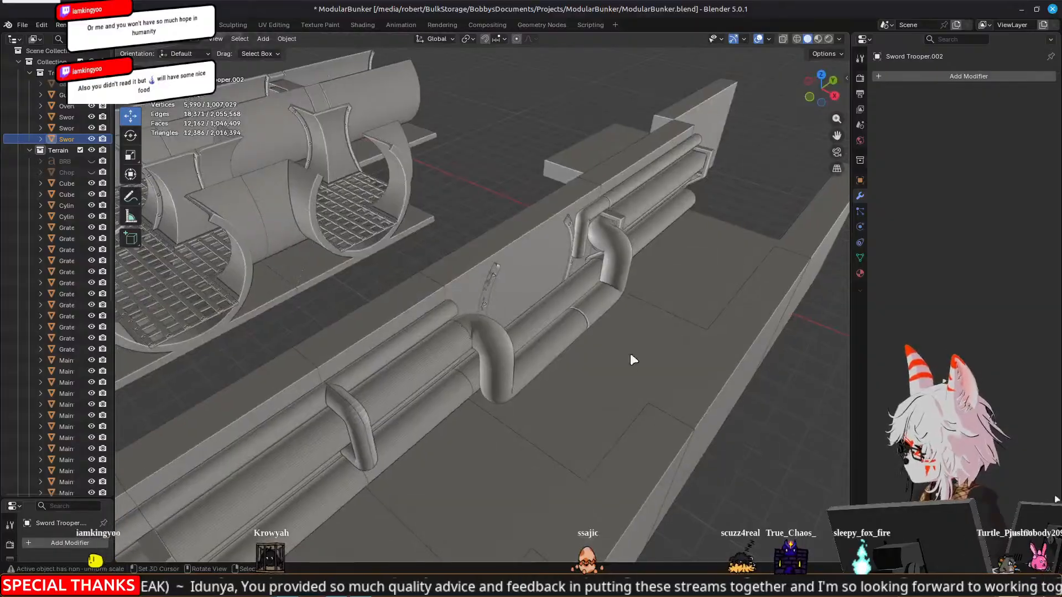
middle_click_drag(479, 332, 470, 304)
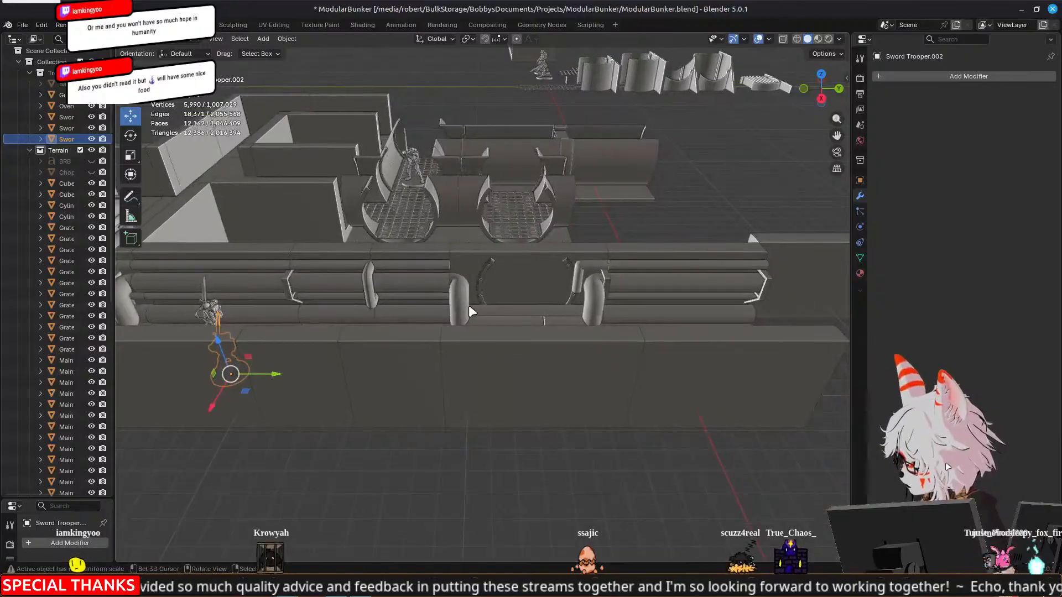
left_click(517, 346)
middle_click_drag(537, 358, 495, 362)
left_click(505, 362)
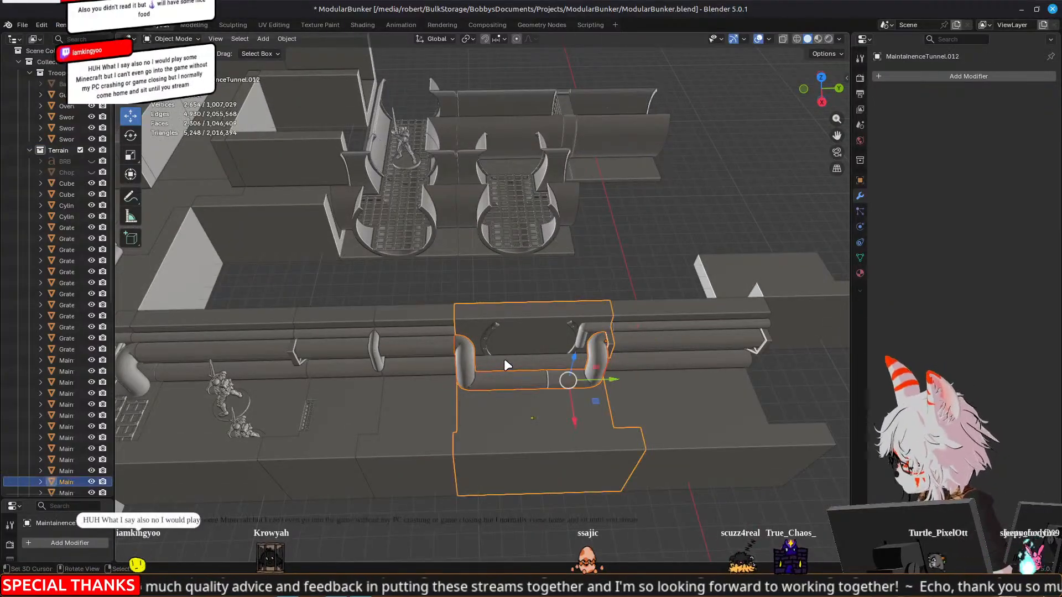
key("Delete")
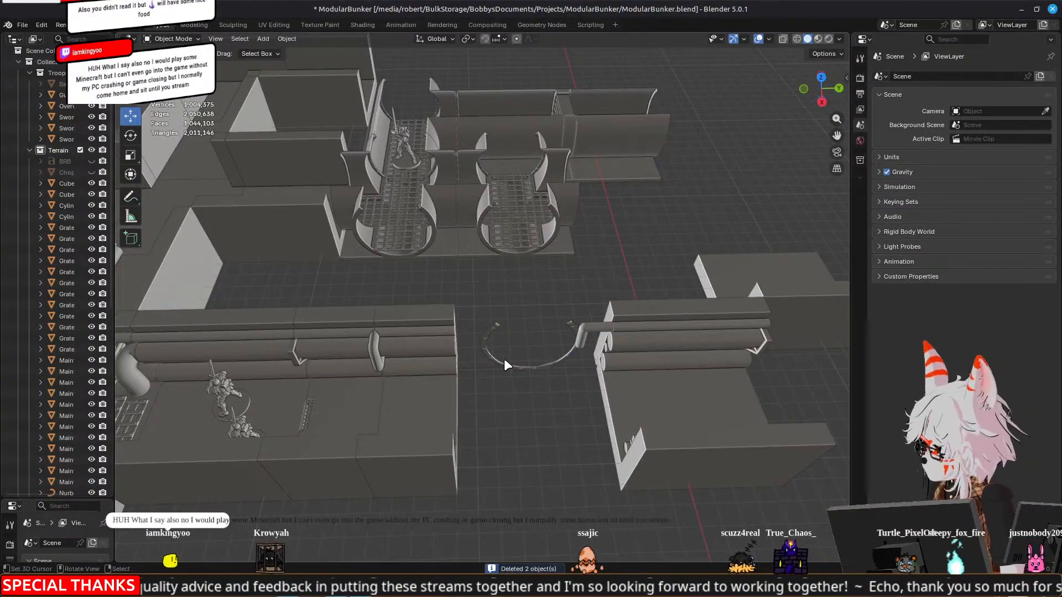
Examine the freestanding pipeway arch and the adjoining wall segment across the gap, checking the arch briefly in Edit Mode
middle_click_drag(452, 388, 753, 325)
left_click(761, 305)
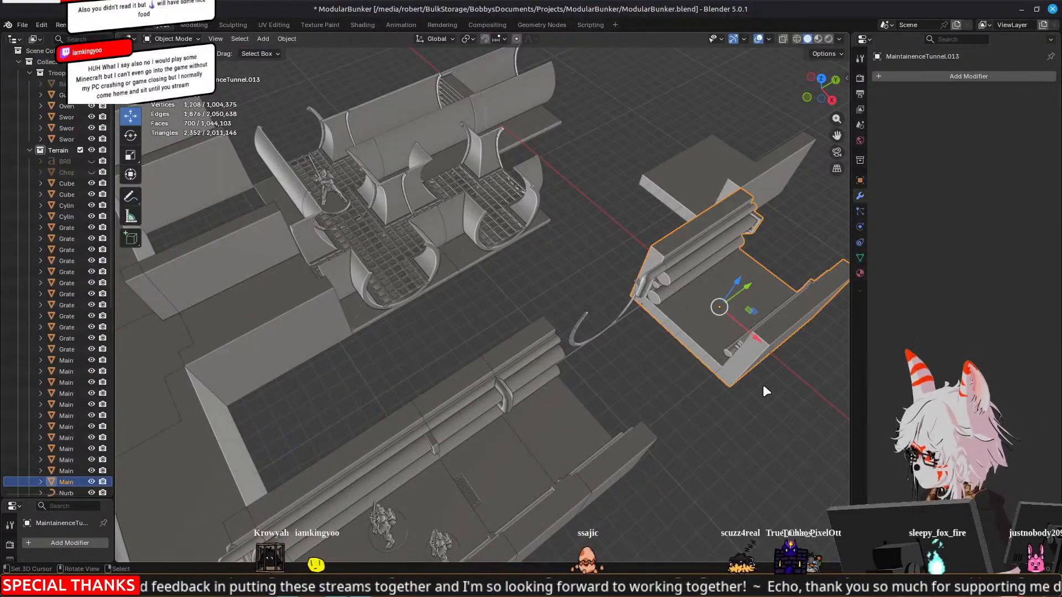
left_click(576, 333)
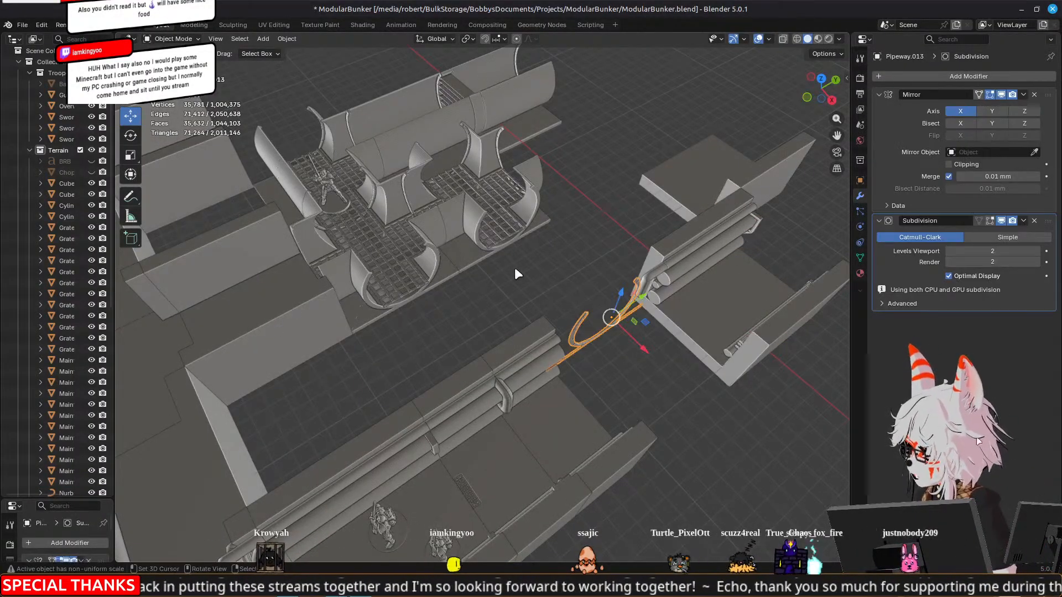
middle_click_drag(456, 284, 468, 283)
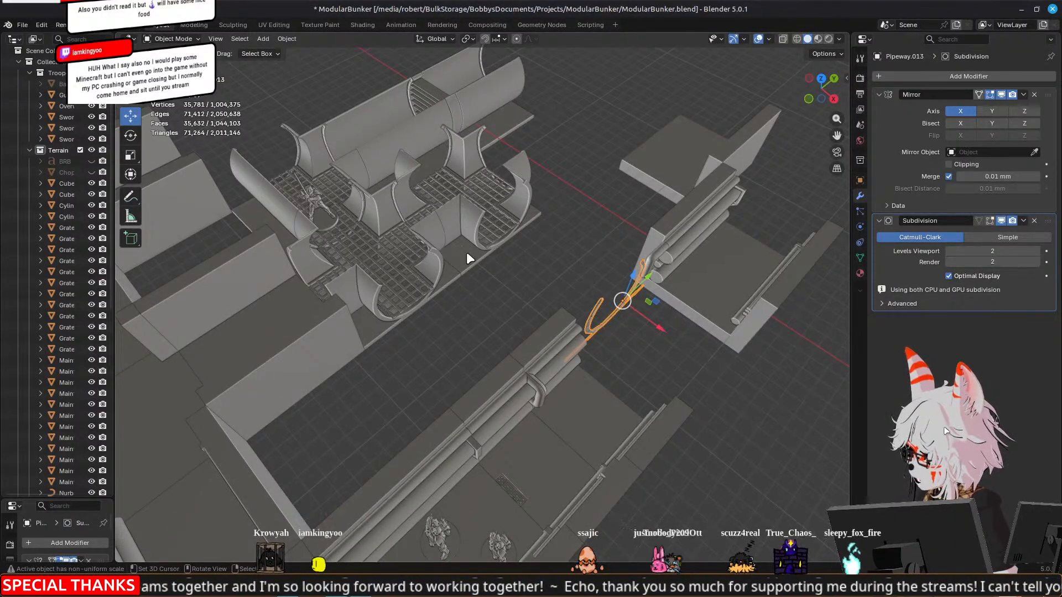
scroll(410, 390, "down", 3)
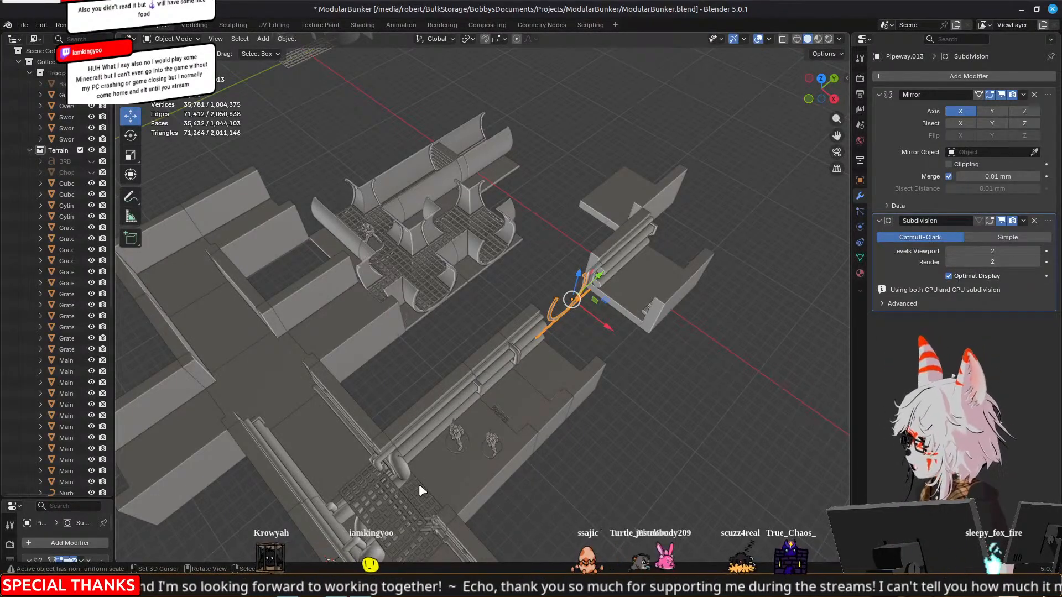
middle_click_drag(420, 484, 548, 451)
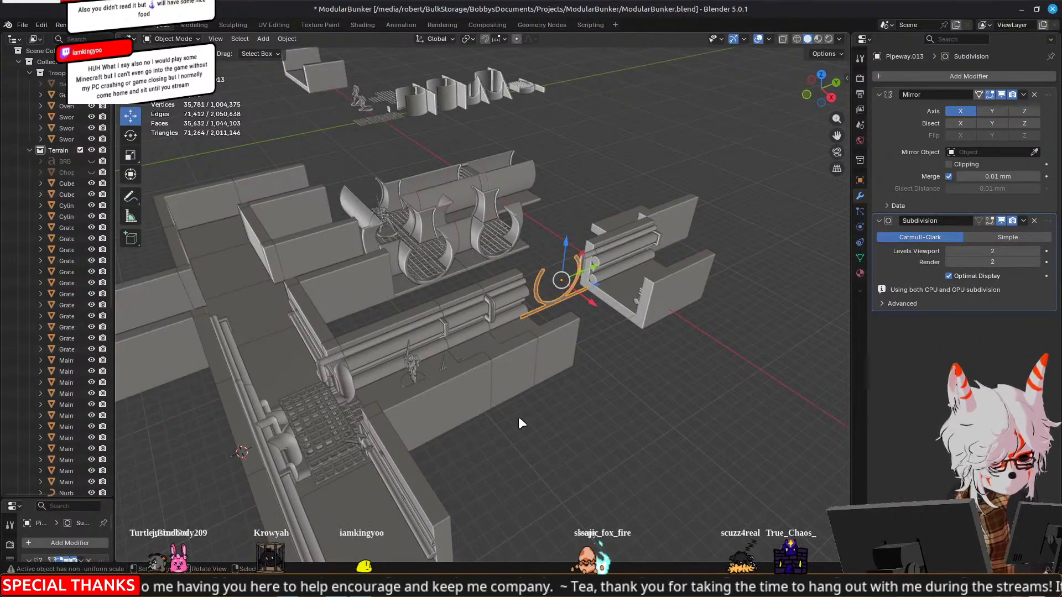
middle_click_drag(520, 422, 594, 323)
scroll(587, 315, "up", 3)
middle_click_drag(339, 258, 466, 285, "shift")
middle_click_drag(602, 271, 515, 277)
middle_click_drag(629, 310, 563, 310, "shift")
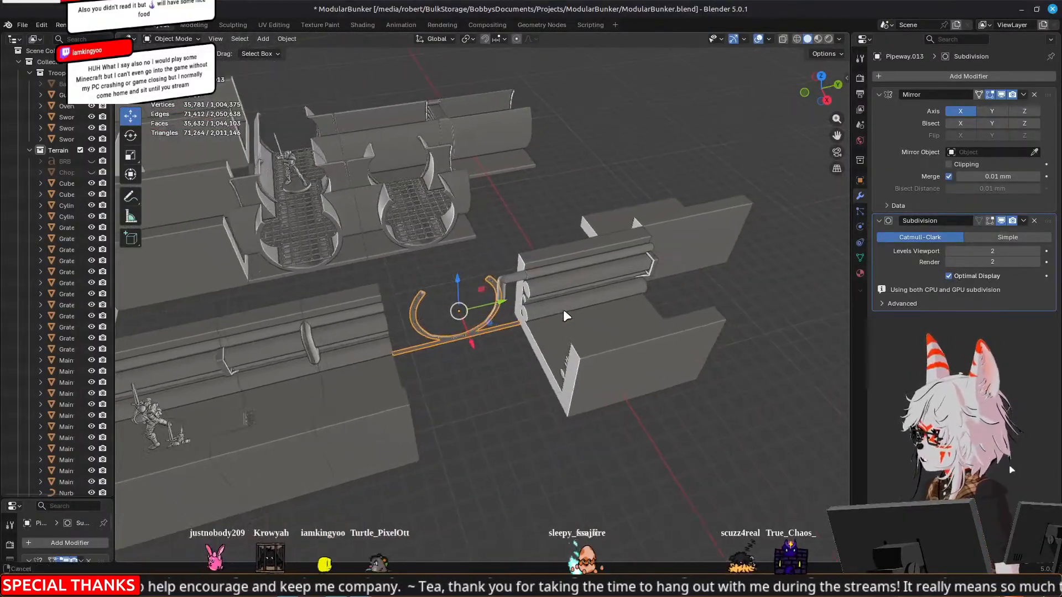
scroll(566, 315, "up", 4)
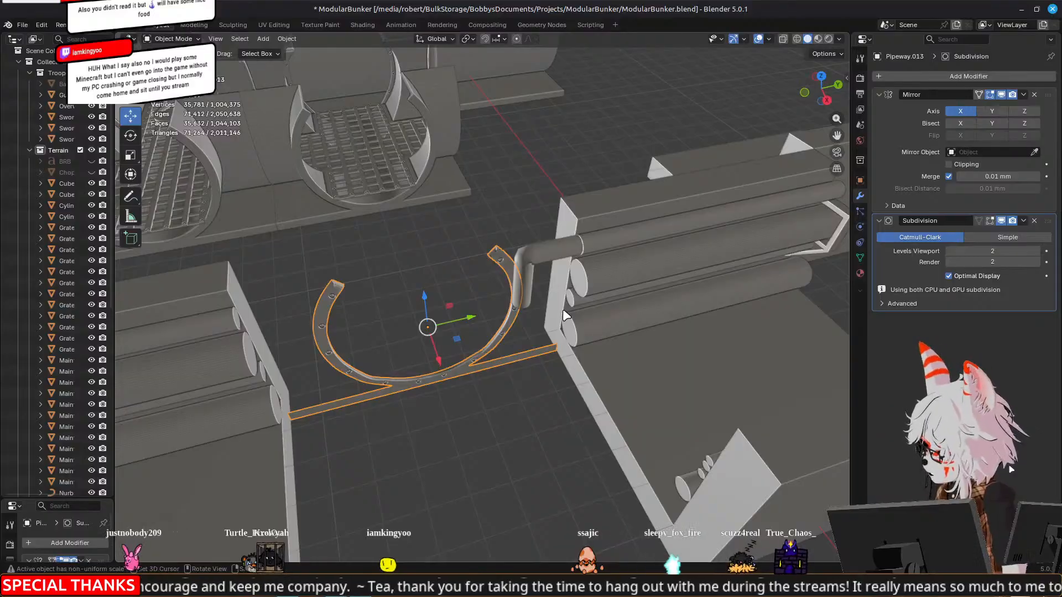
key("Tab")
key("Tab")
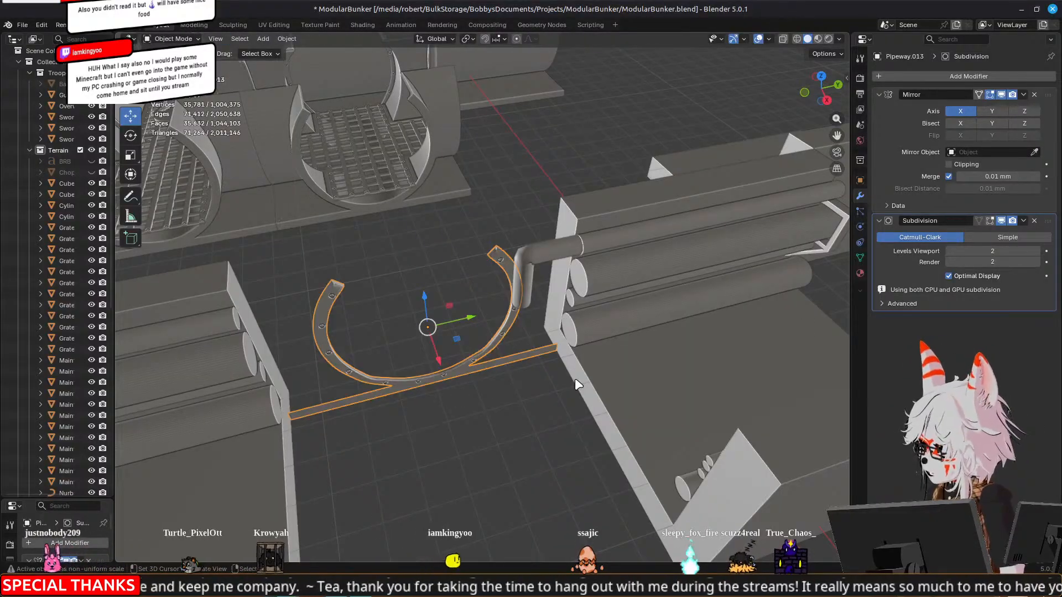
Clear the selection and review the tunnel gap, the grate junction and the surrounding corridors from several angles
left_click(396, 432)
scroll(403, 440, "down", 8)
middle_click_drag(276, 406, 632, 268)
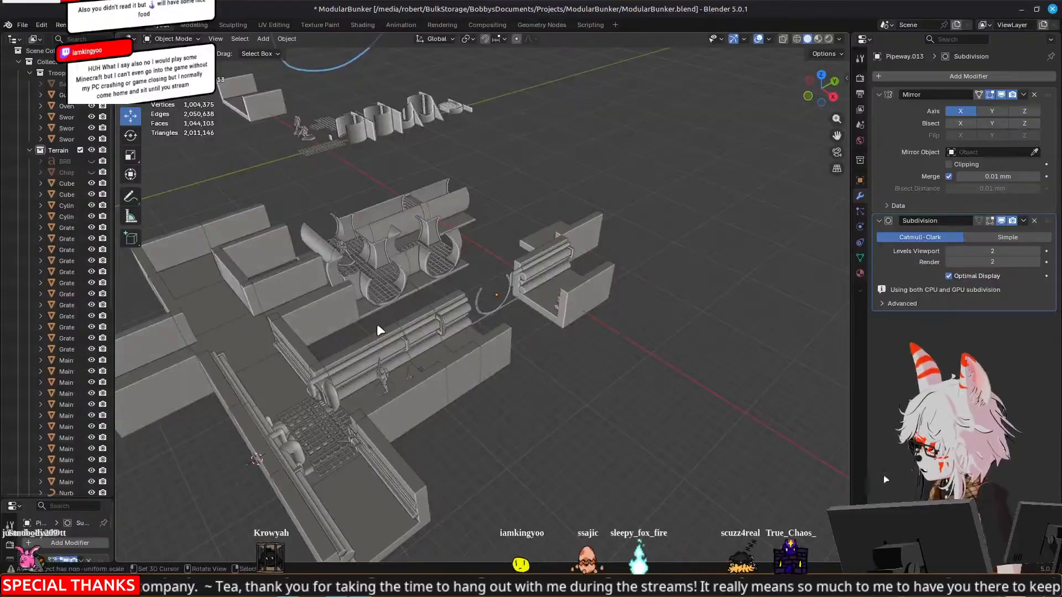
scroll(370, 334, "up", 2)
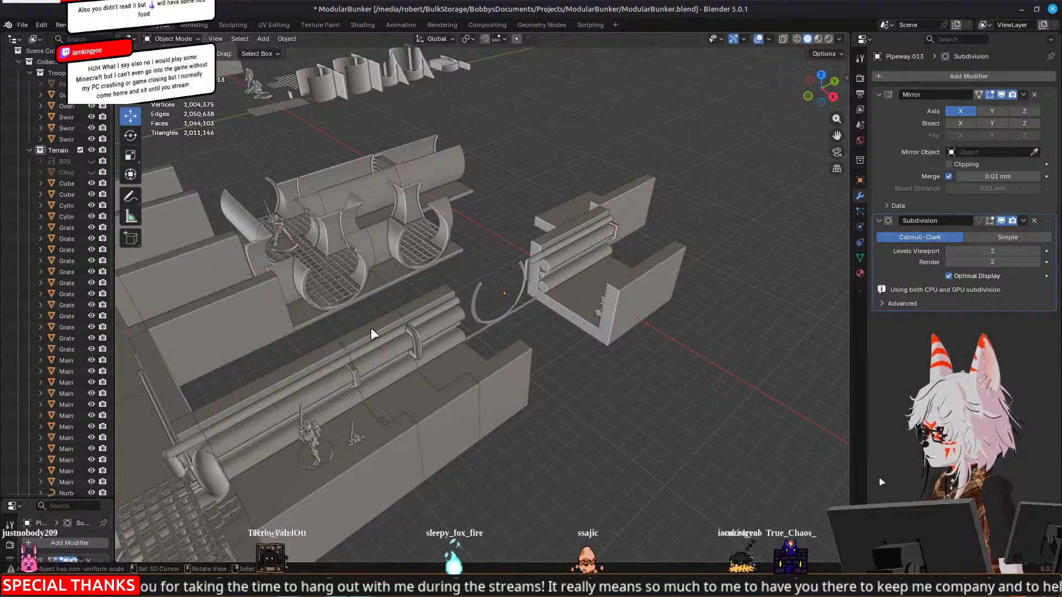
scroll(371, 327, "up", 4)
middle_click_drag(374, 327, 493, 271, "shift")
scroll(493, 271, "down", 6)
middle_click_drag(378, 310, 589, 314)
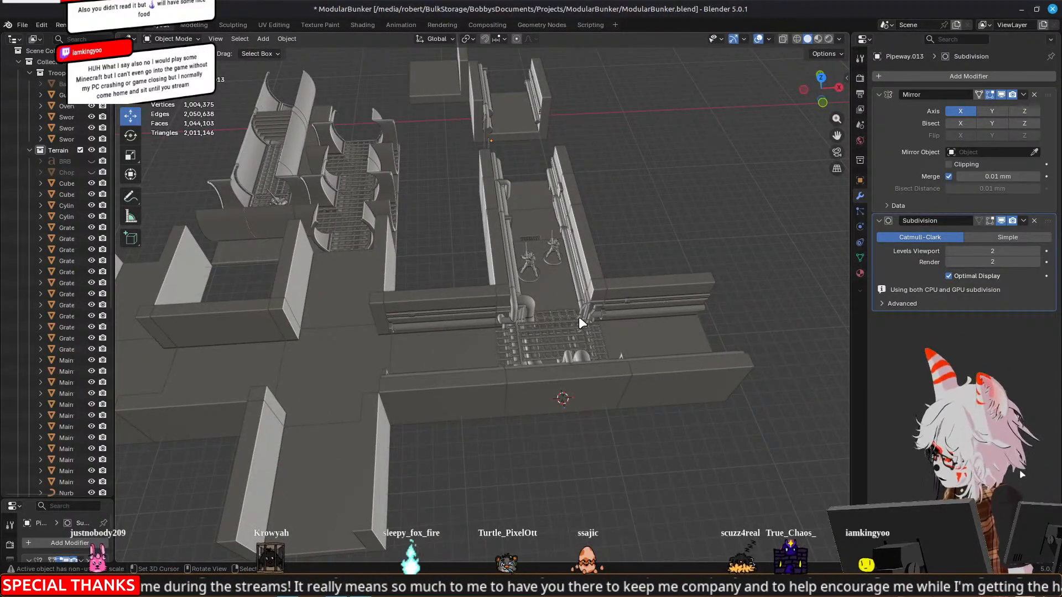
middle_click_drag(666, 287, 508, 308)
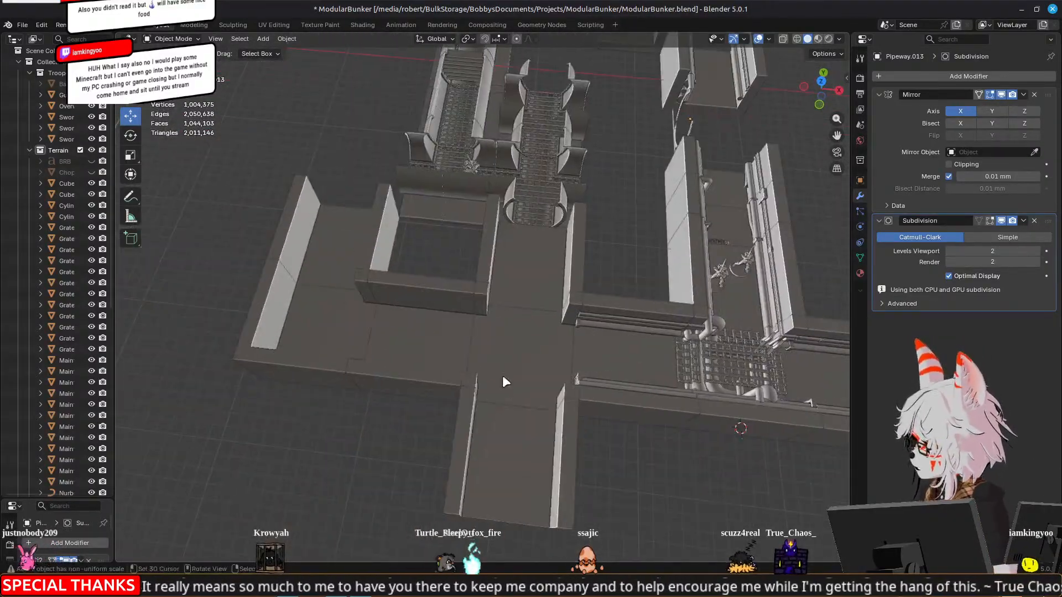
middle_click_drag(744, 213, 423, 286)
scroll(558, 261, "up", 5)
scroll(389, 248, "down", 5)
Undo the deletion of the arch wall segment and its bypass pipe
key("ctrl+z")
key("ctrl+z")
key("ctrl+z")
left_click(586, 317)
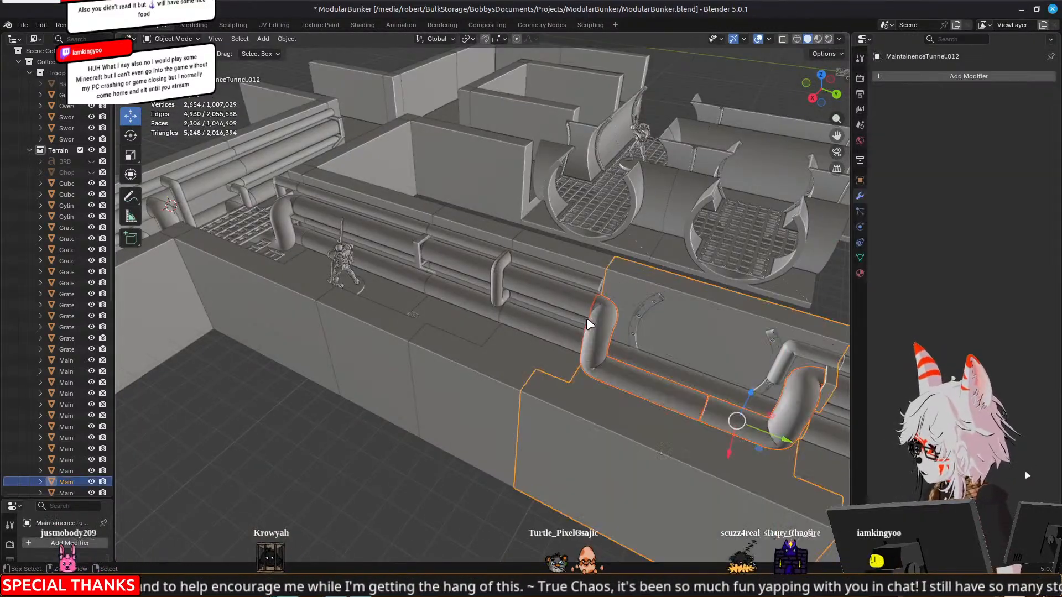
Inspect the wall segment beside the arch, the tunnel's pipe runs end-on, and the bent pipes at the grate junction
middle_click_drag(536, 330, 395, 341)
middle_click_drag(669, 317, 522, 311)
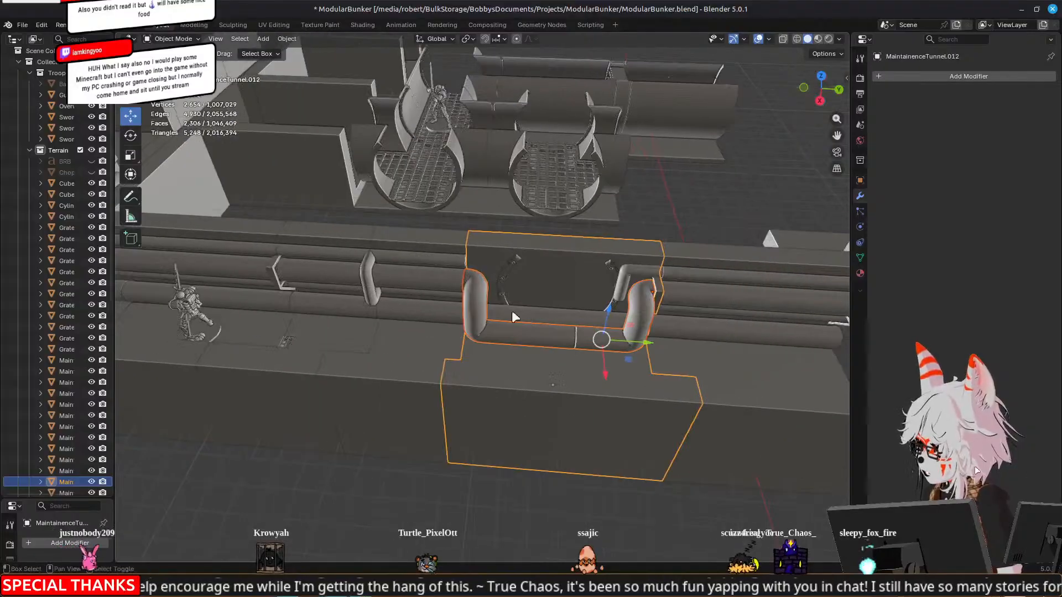
left_click(442, 317)
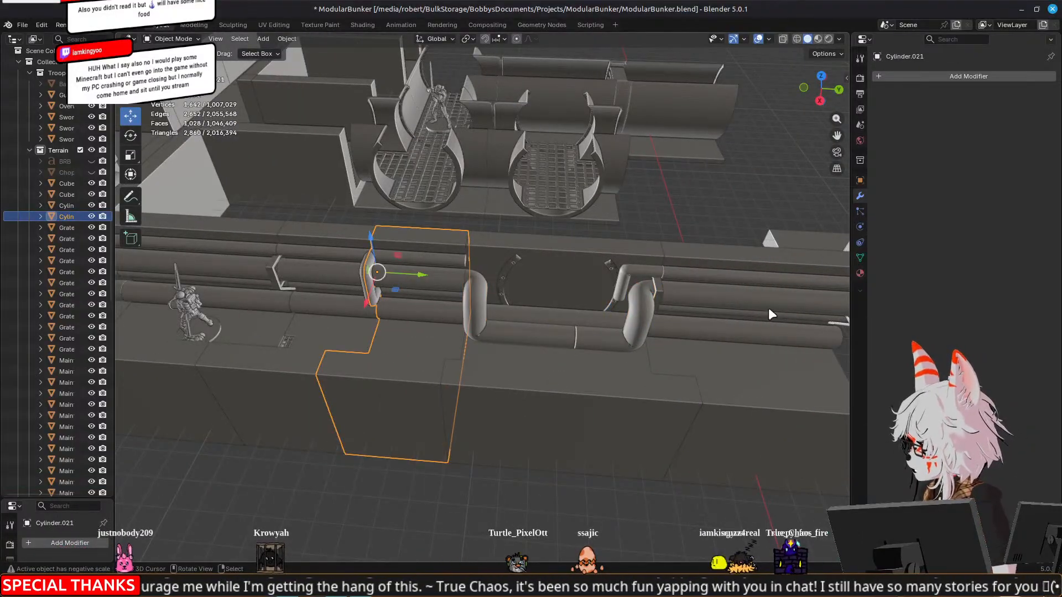
middle_click_drag(360, 307, 480, 251)
middle_click_drag(618, 271, 418, 268)
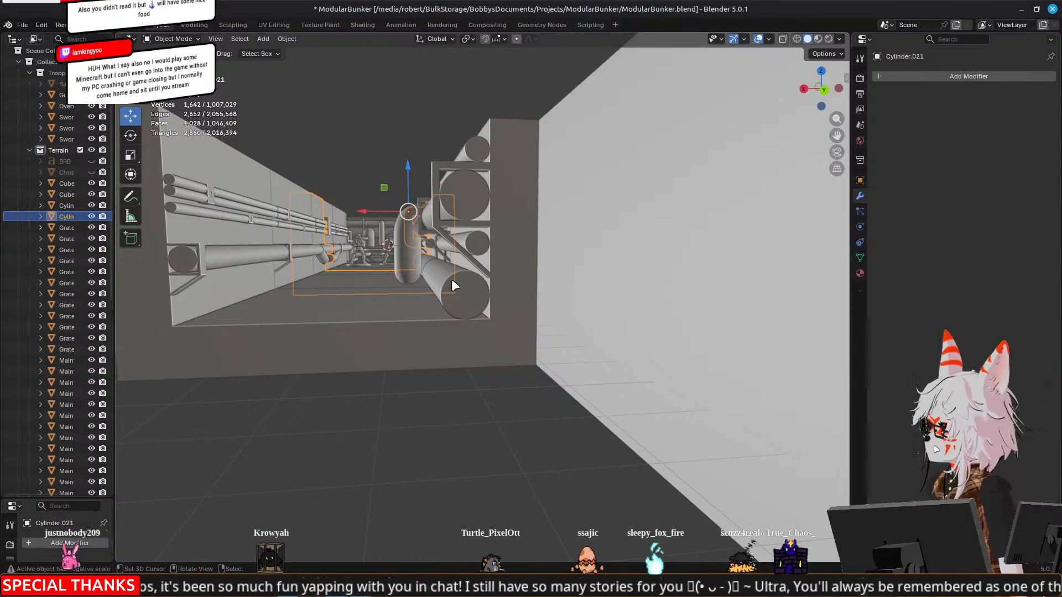
middle_click_drag(452, 284, 554, 309)
middle_click_drag(444, 351, 556, 137)
middle_click_drag(581, 218, 569, 331)
scroll(565, 324, "up", 4)
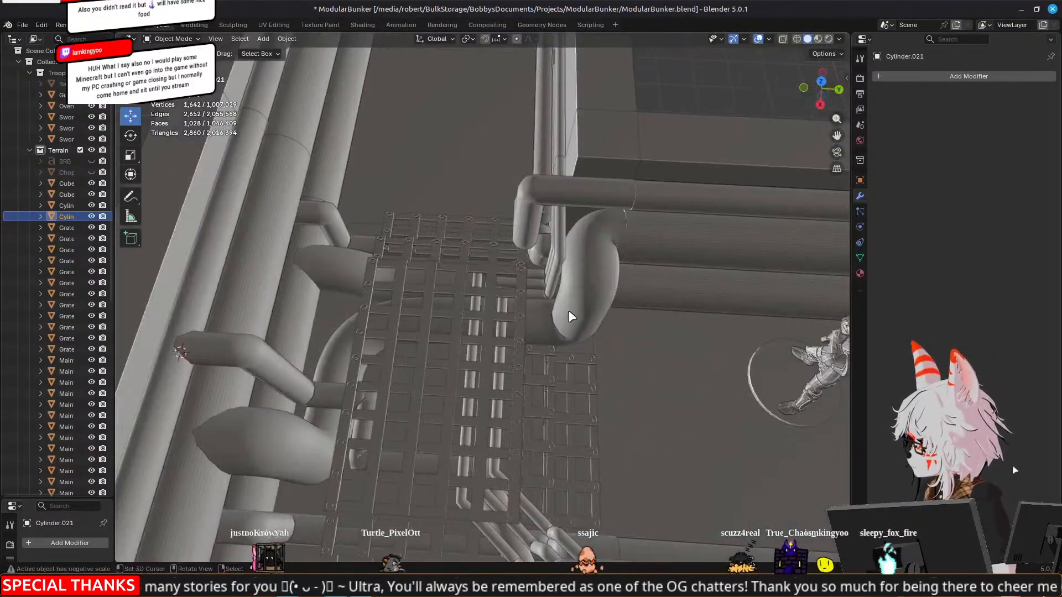
Select together the five tunnel wall segments running from the grate junction past the arch, including the arch segment
right_click(694, 285)
scroll(695, 288, "down", 5)
key("Tab")
scroll(766, 299, "up", 5)
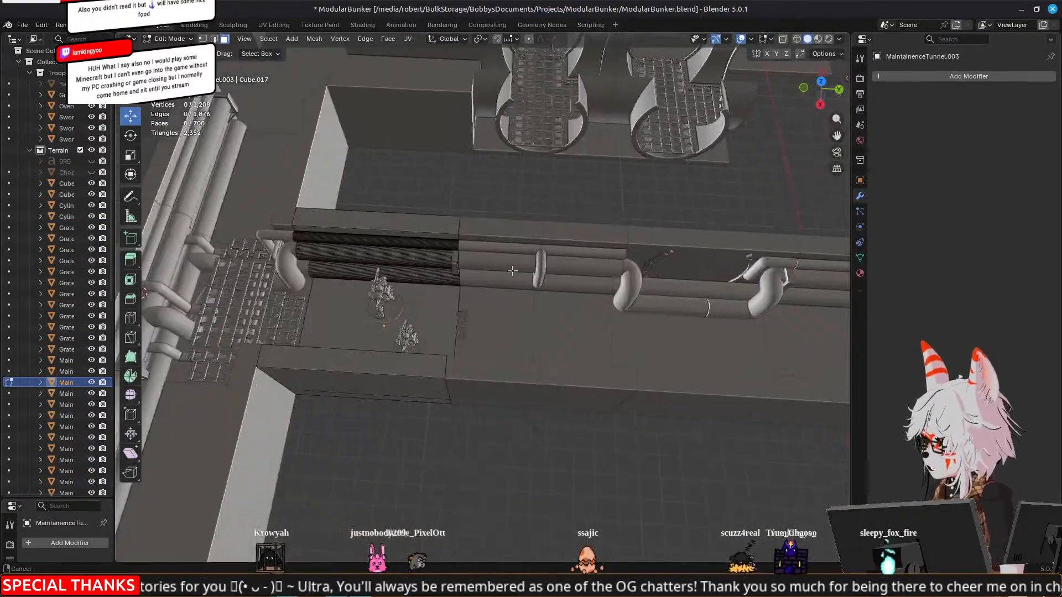
right_click(392, 267)
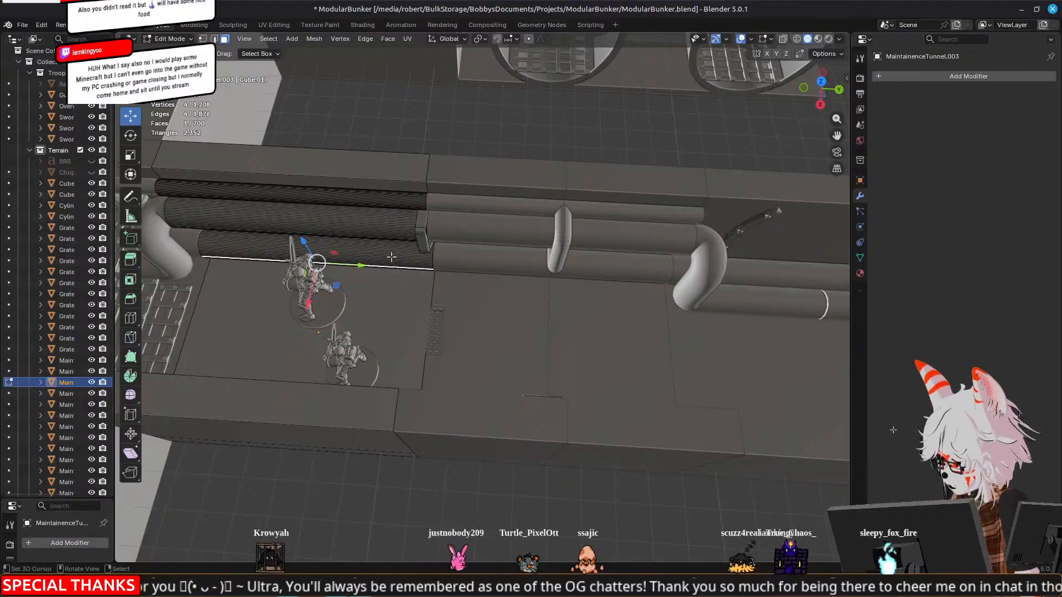
key("Tab")
right_click(470, 266, "shift")
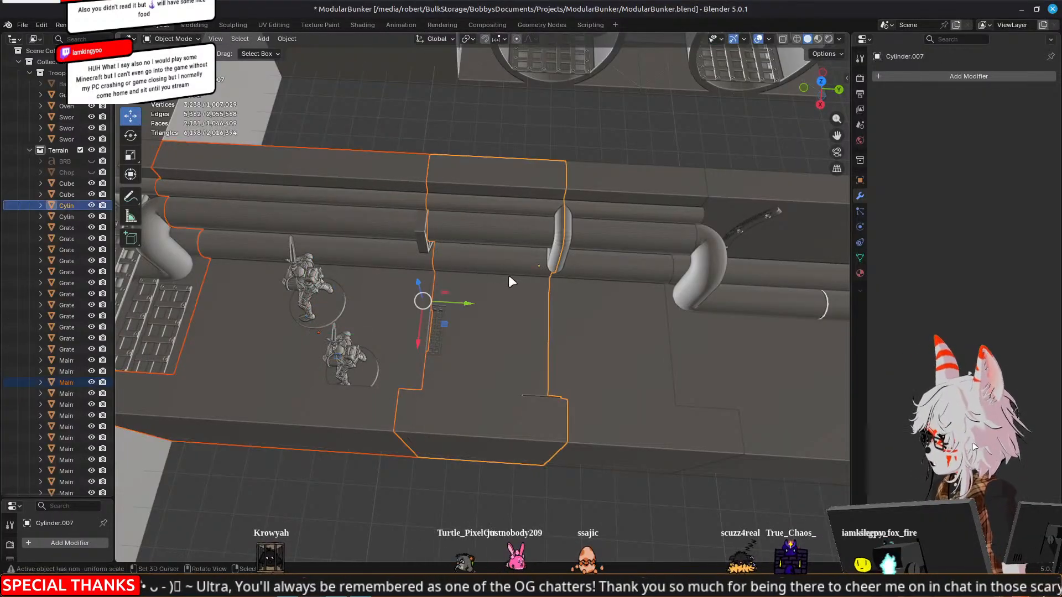
scroll(525, 293, "down", 3)
right_click(547, 313, "shift")
right_click(667, 331, "shift")
right_click(775, 330, "shift")
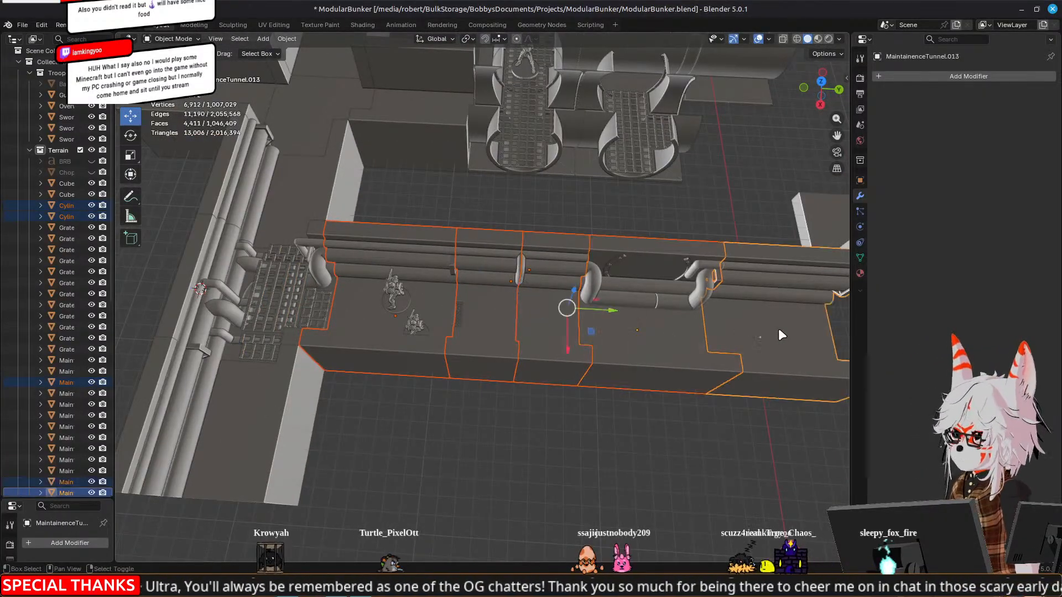
Delete the faces of the lowest, floor-level pipe along all the selected wall segments and return to Object Mode
key("Tab")
right_click(764, 299)
key("l")
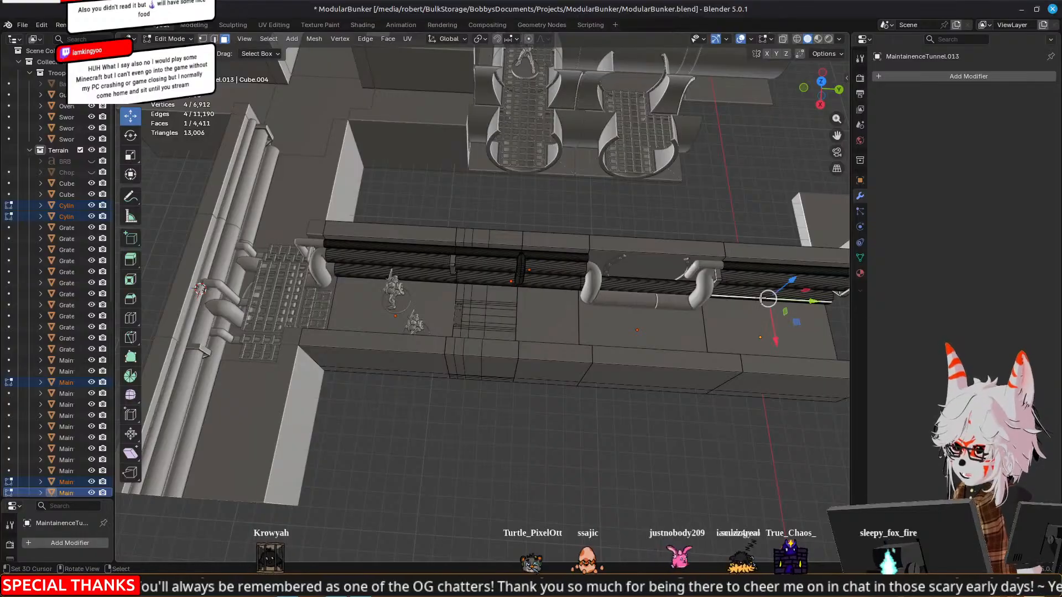
key("l")
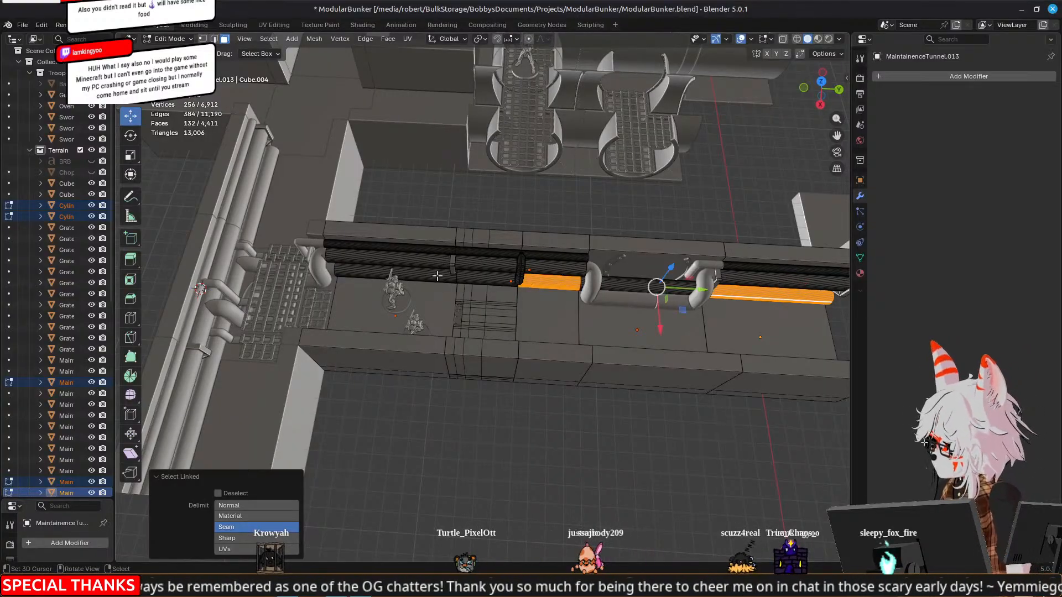
key("l")
key("l")
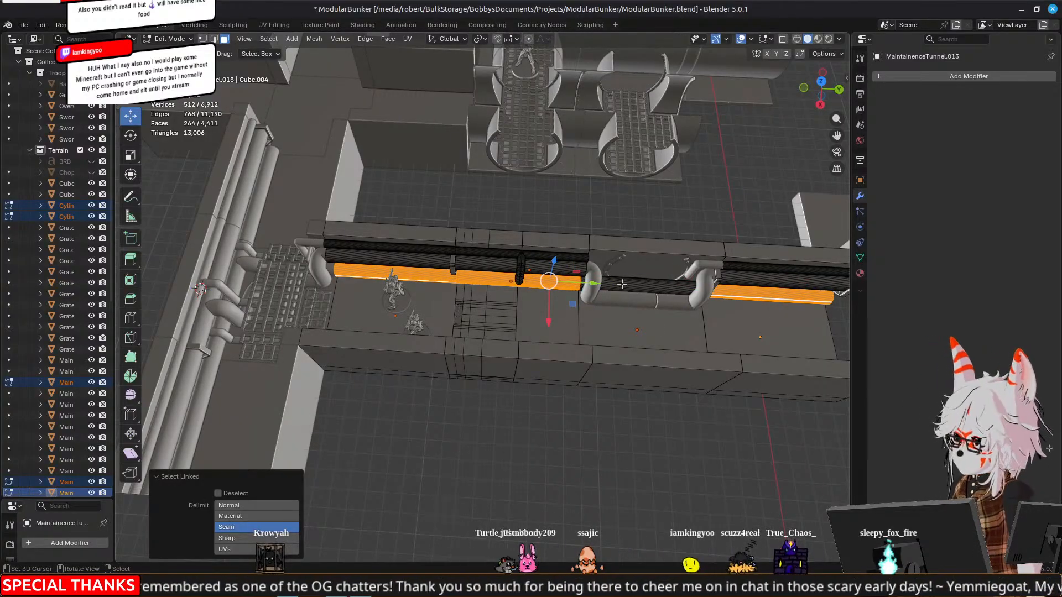
key("l")
key("x")
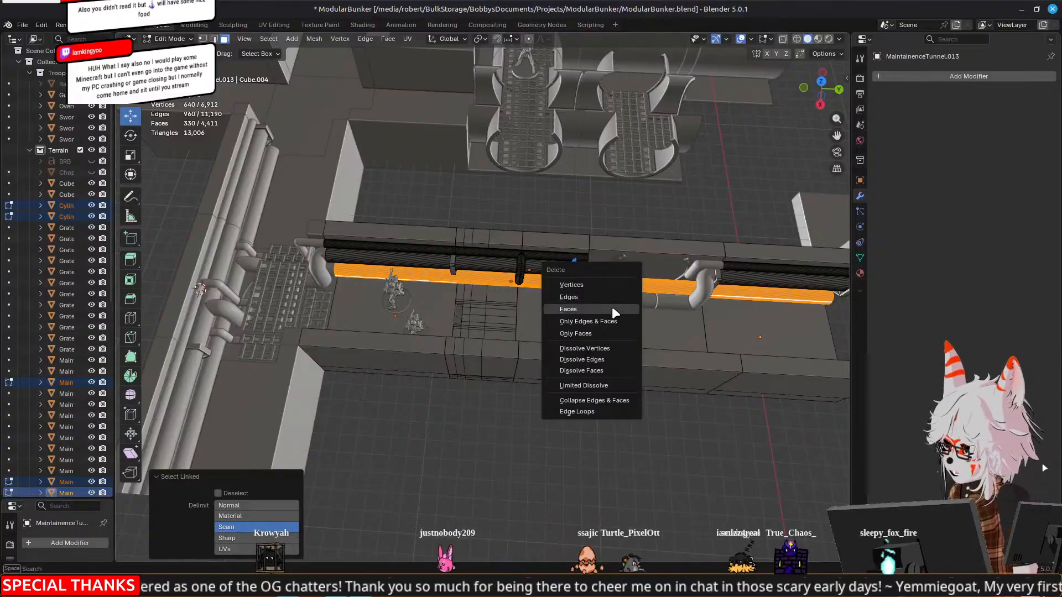
left_click(611, 307)
key("Tab")
Delete the leftover floor-level pipe piece behind the thick bend at the grate junction
middle_click_drag(419, 313, 548, 286)
scroll(475, 258, "up", 5)
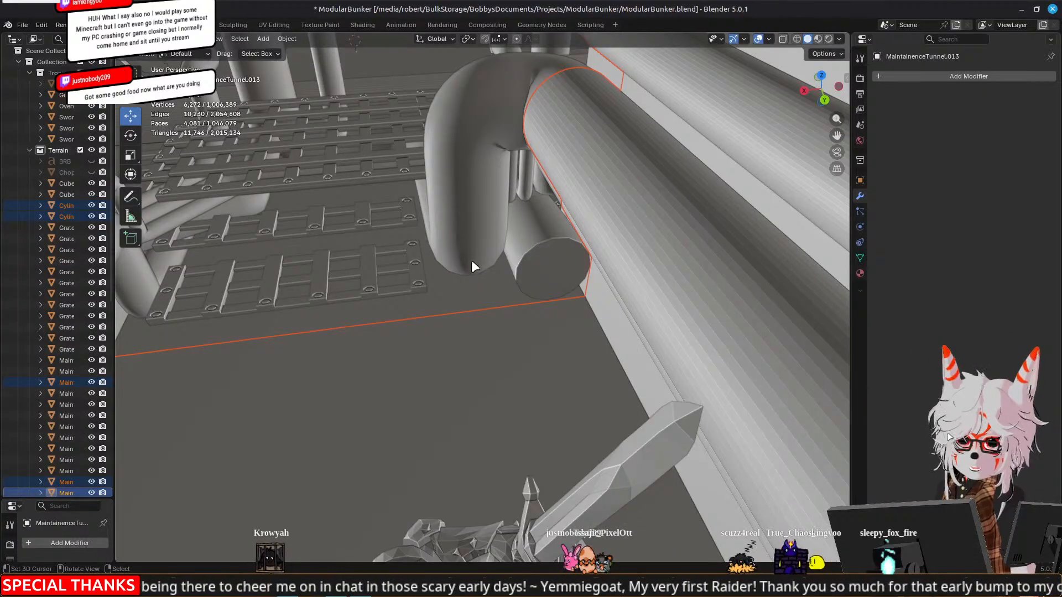
left_click(540, 250)
key("x")
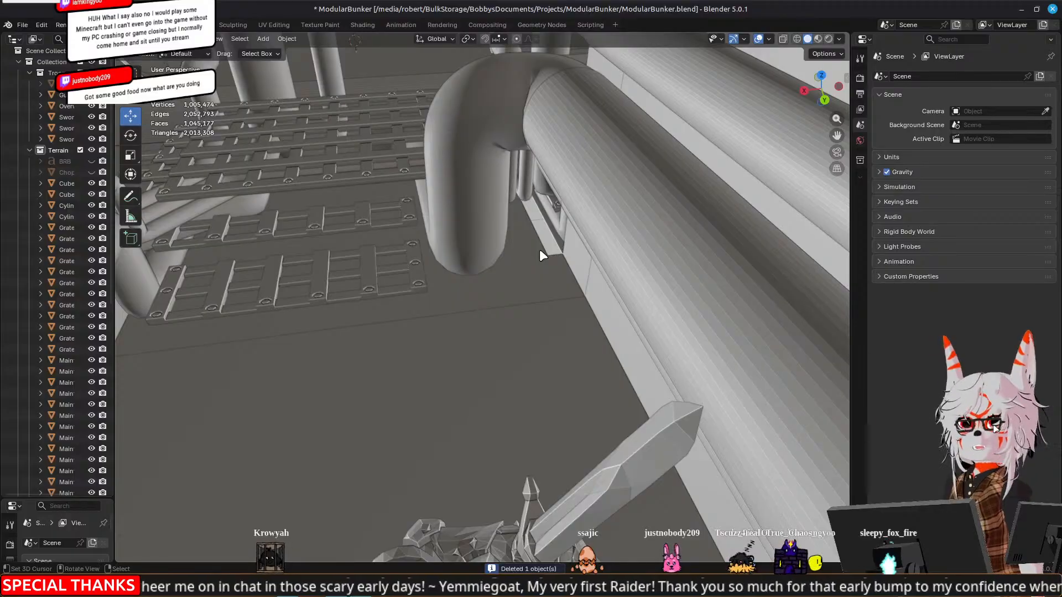
Examine the grate junction and the bent pipes descending beneath it from above and from both sides
scroll(540, 249, "down", 9)
middle_click_drag(264, 260, 337, 271)
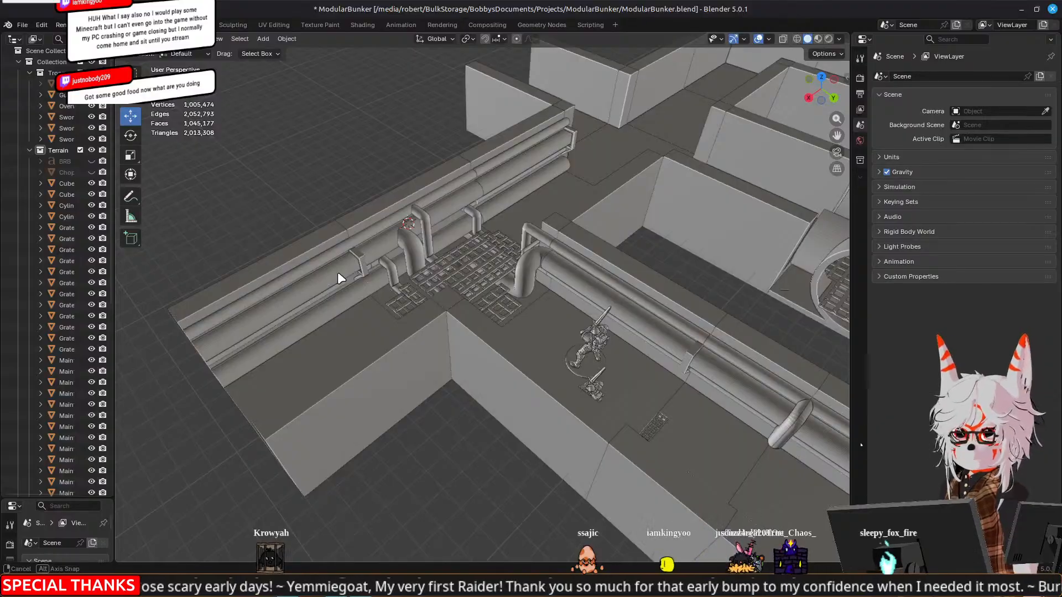
middle_click_drag(338, 271, 313, 288)
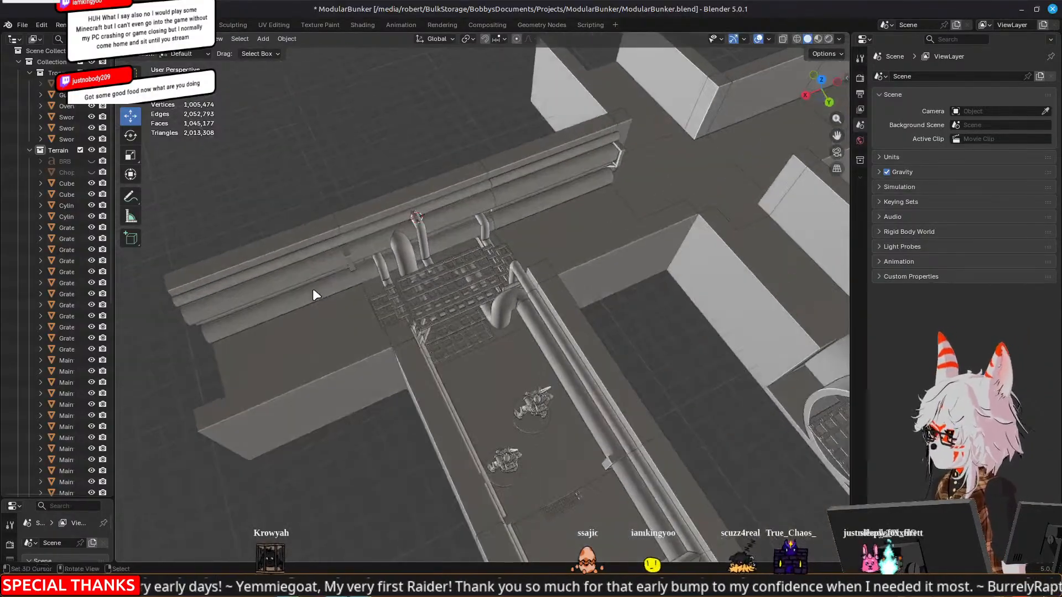
scroll(311, 286, "up", 5)
middle_click_drag(251, 196, 173, 288, "shift")
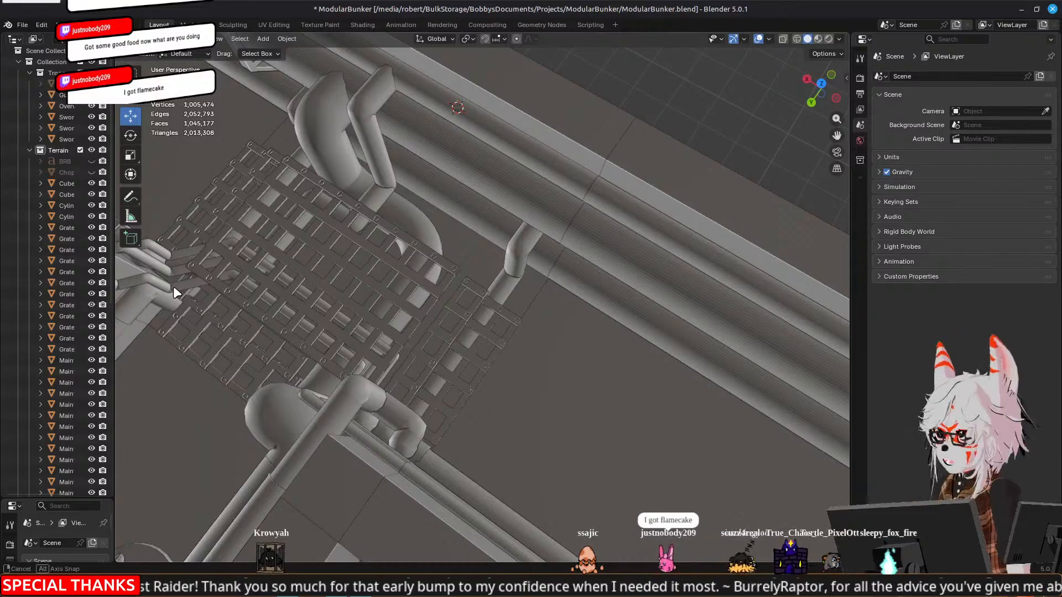
middle_click_drag(173, 286, 351, 297)
scroll(351, 297, "down", 5)
middle_click_drag(565, 365, 526, 356)
middle_click_drag(519, 335, 723, 365)
middle_click_drag(287, 297, 324, 276)
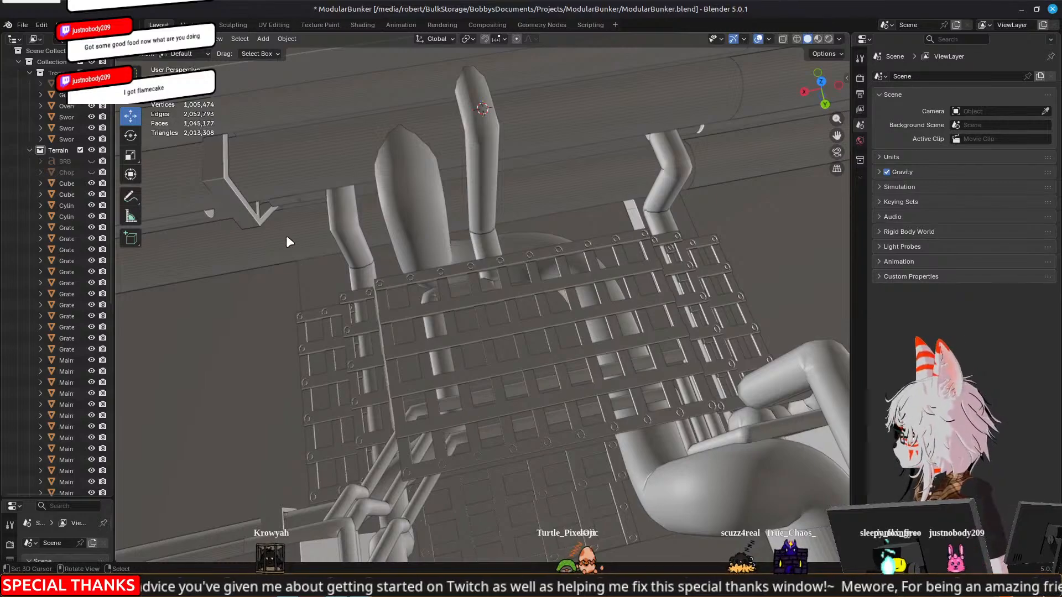
Delete the faces of the lowest pipe on the three wall segments behind the grate junction and return to Object Mode
left_click(291, 237)
middle_click_drag(294, 235, 360, 254)
middle_click_drag(532, 236, 519, 247)
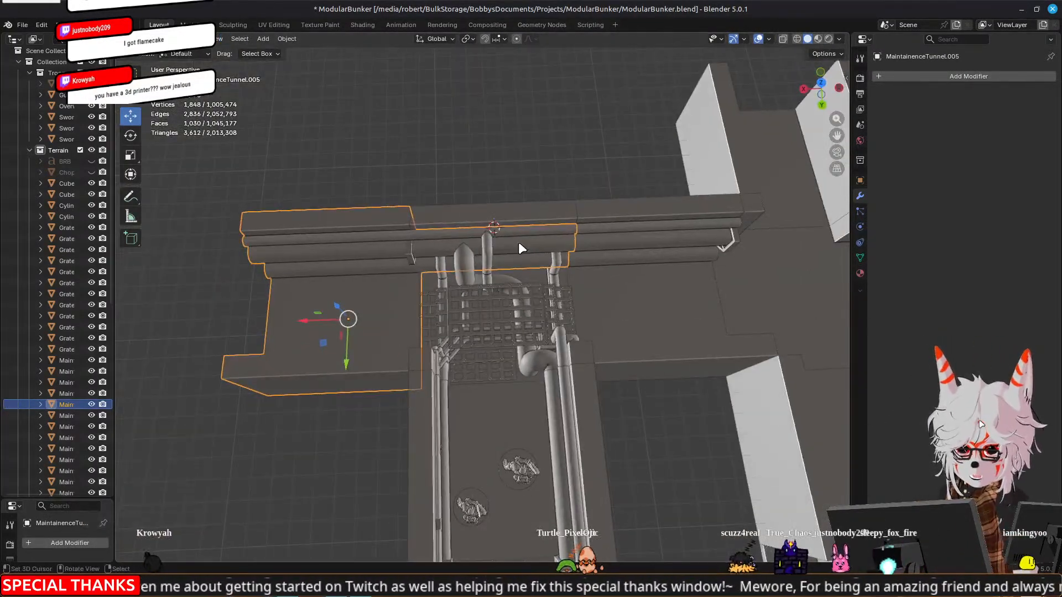
scroll(653, 235, "up", 3)
left_click(356, 250, "shift")
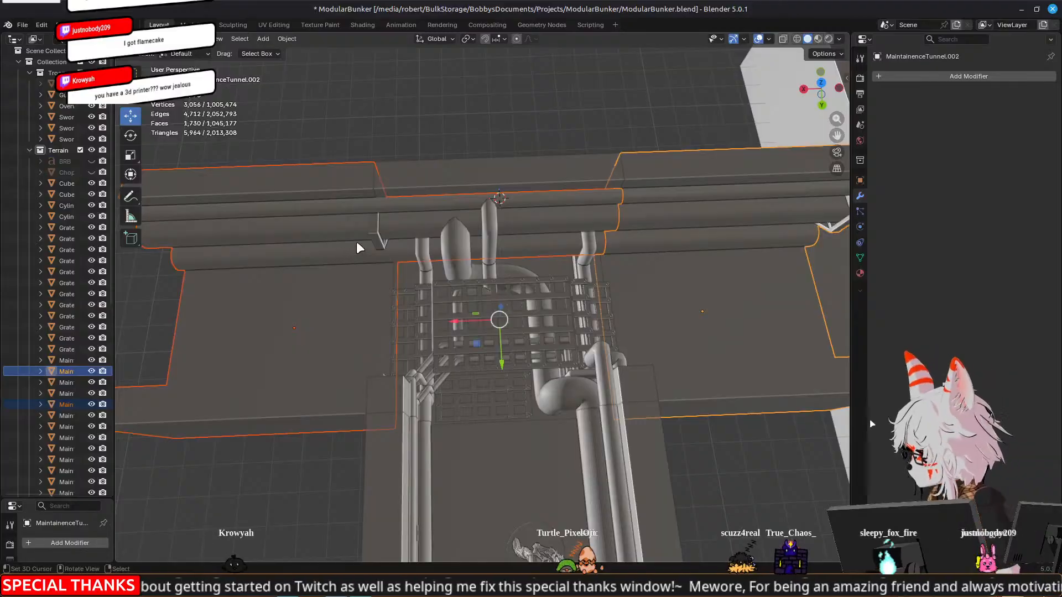
key("Tab")
key("l")
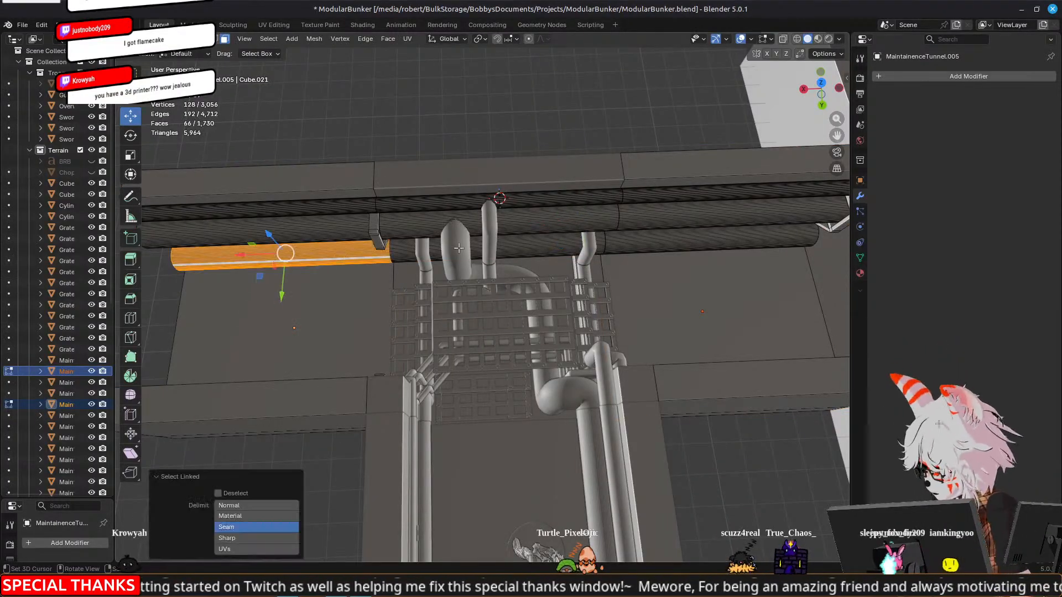
key("l")
key("l")
key("x")
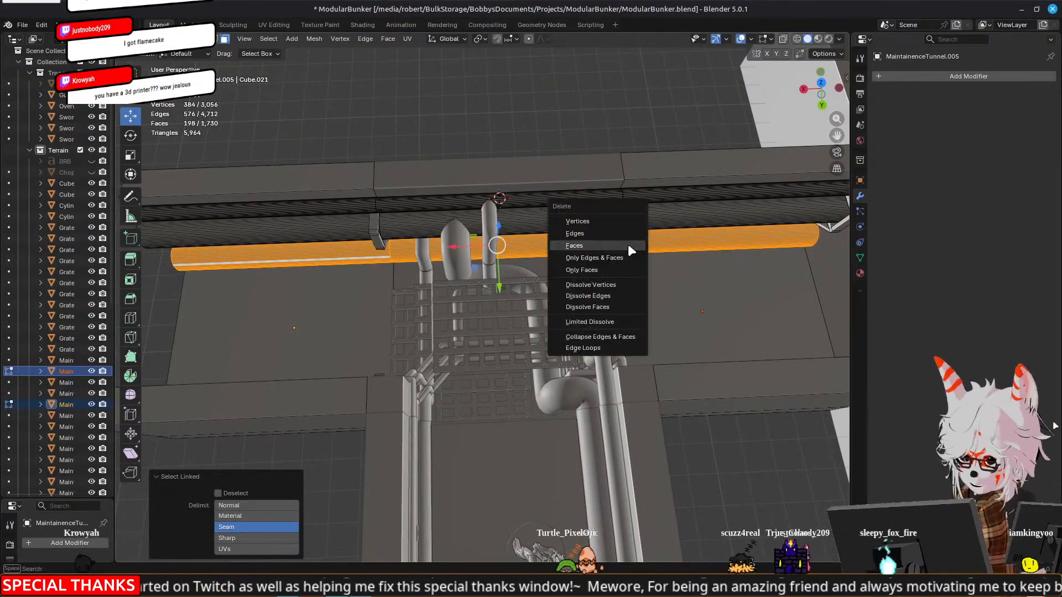
left_click(574, 245)
key("Tab")
Open the thick bent pipe's path beneath the grate for editing and select its corner control point
middle_click_drag(628, 244, 347, 330)
left_click(411, 227)
key("Tab")
middle_click_drag(553, 345, 597, 266)
left_click_drag(615, 268, 642, 270)
middle_click_drag(567, 276, 512, 210)
Try moving the thick pipe's corner control point -10 mm along X
key("g")
key("x")
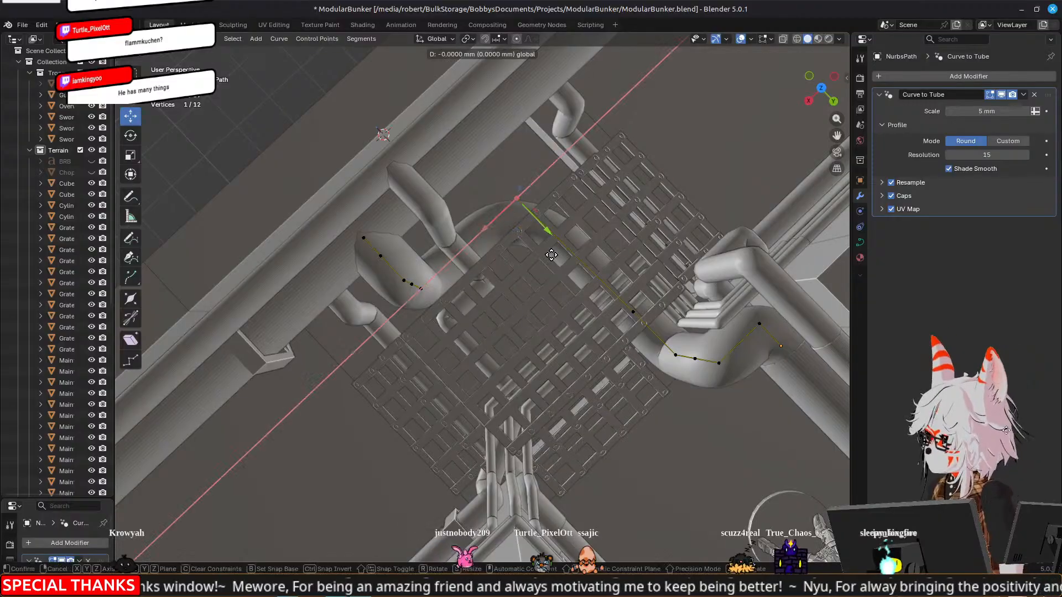
left_click(666, 349)
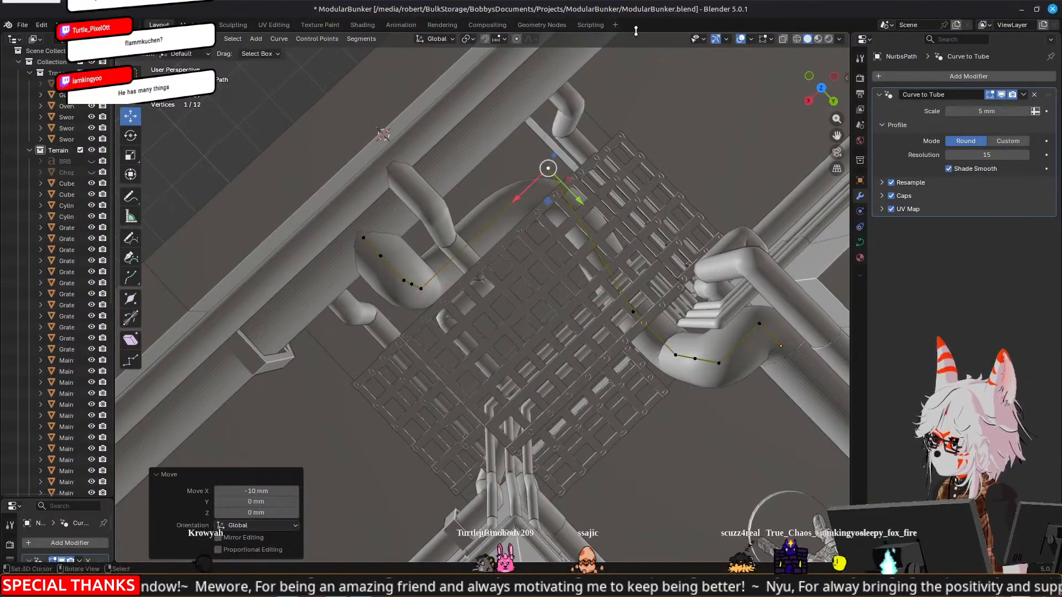
Set the snap target to Vertex and undo the corner control point's shift along X
left_click(501, 39)
left_click(479, 118)
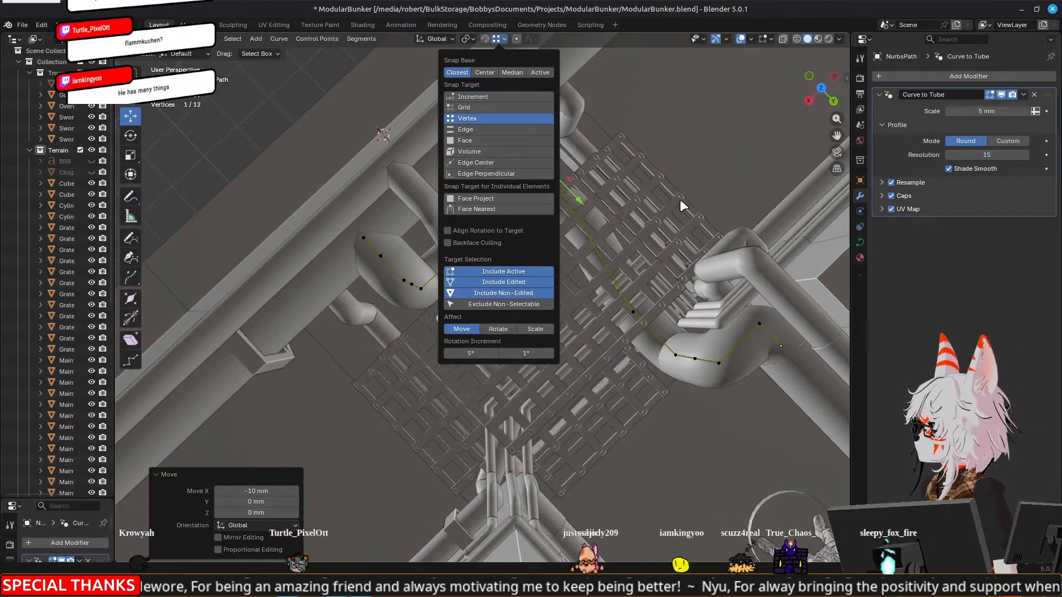
key("g")
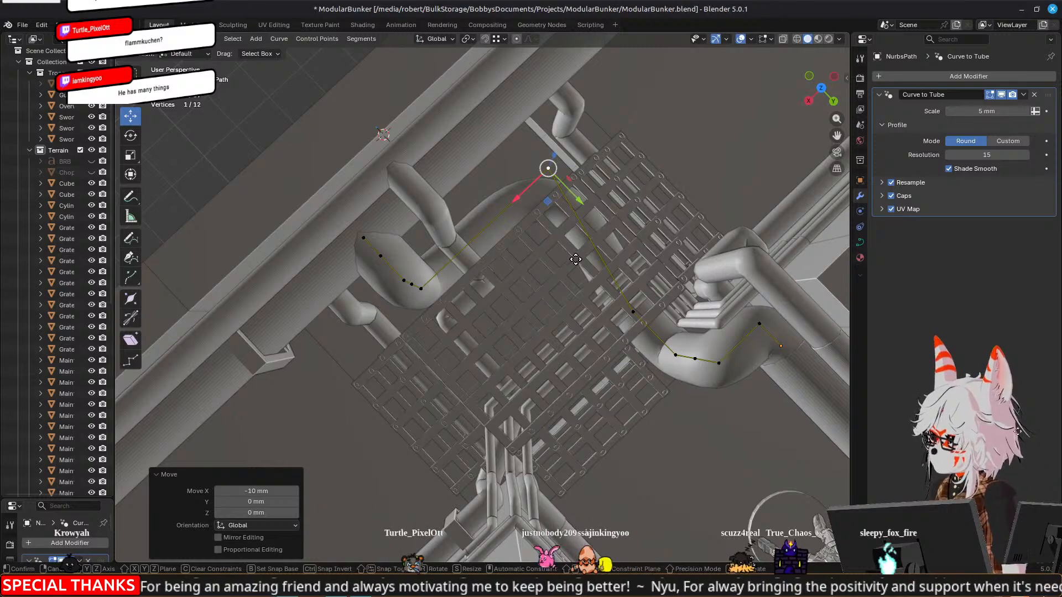
left_click(557, 231)
scroll(557, 230, "up", 2)
scroll(556, 229, "down", 6)
middle_click_drag(555, 229, 503, 138)
key("ctrl+z")
Examine how the thick pipe's path runs under the grate and past the neighbouring thin pipes
scroll(486, 289, "up", 4)
middle_click_drag(486, 266, 583, 256)
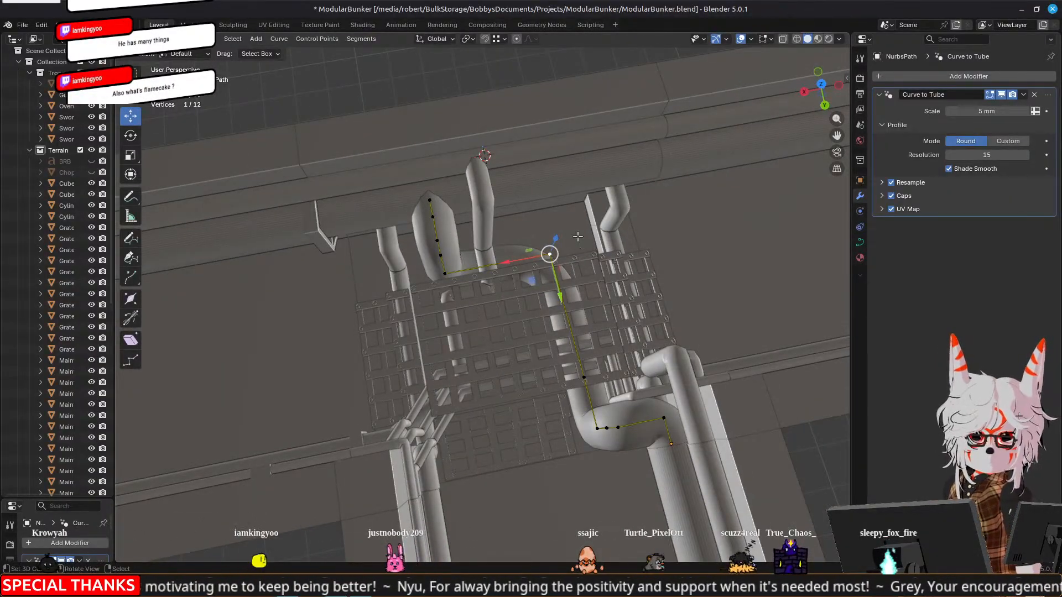
middle_click_drag(582, 244, 520, 217)
scroll(520, 217, "up", 2)
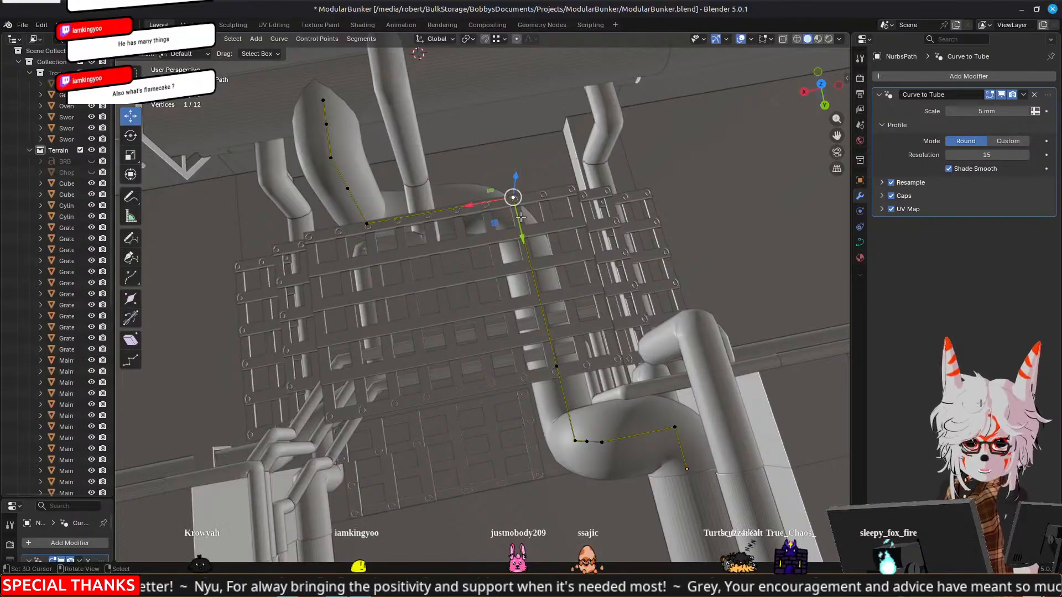
scroll(459, 234, "down", 3)
left_click_drag(459, 244, 530, 386)
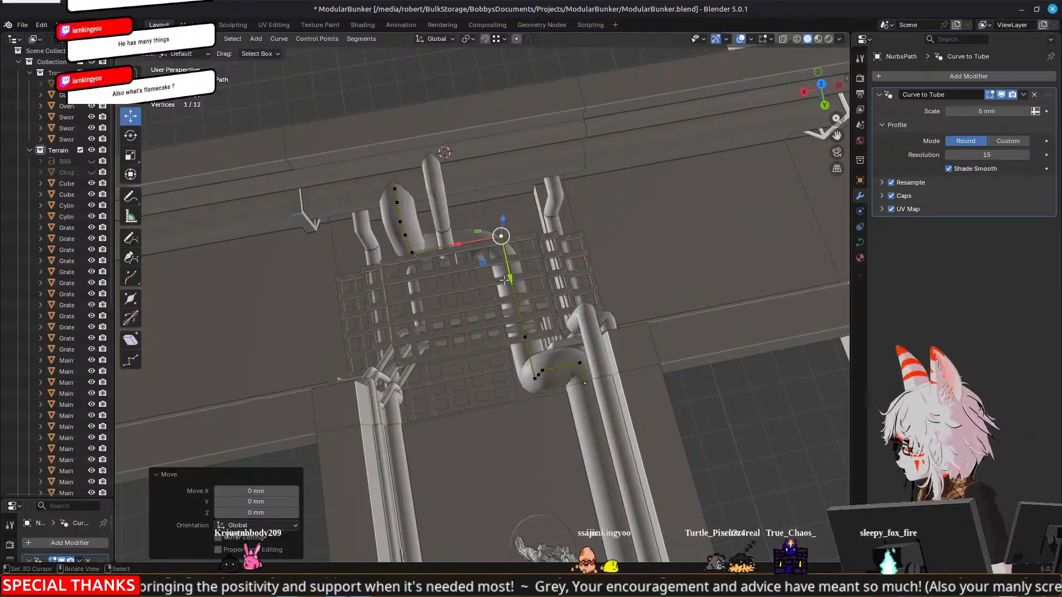
scroll(504, 279, "up", 3)
middle_click_drag(410, 252, 393, 254)
left_click_drag(504, 224, 351, 245, "ctrl")
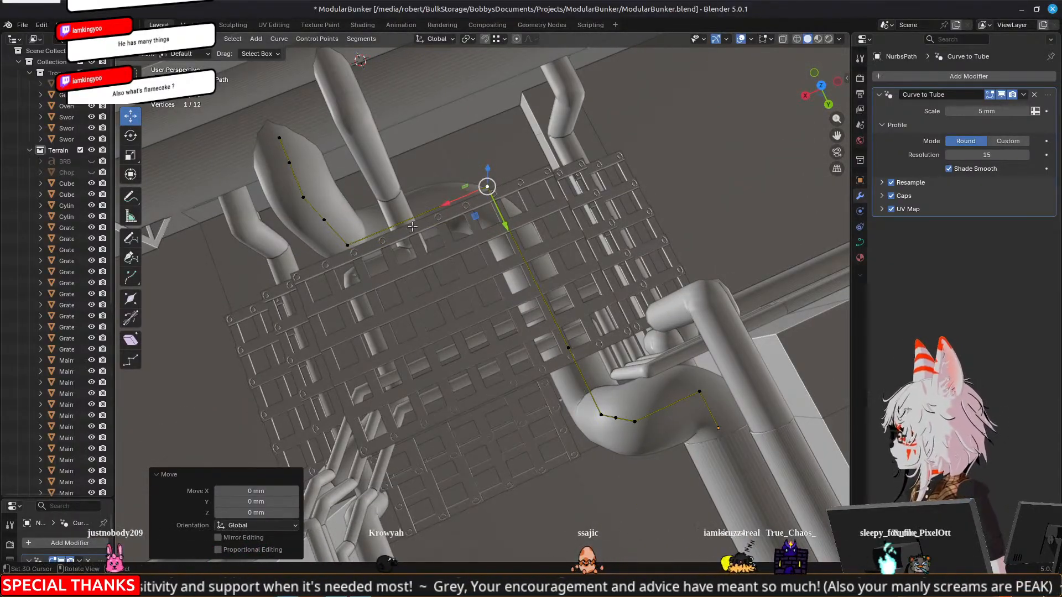
Subdivide the two path segments on either side of the thick pipe's corner, adding one control point to each
left_click(416, 218)
left_click(348, 245)
left_click(487, 186, "shift")
right_click(437, 220)
left_click(427, 213)
left_click(487, 186)
left_click(569, 347, "shift")
right_click(571, 350)
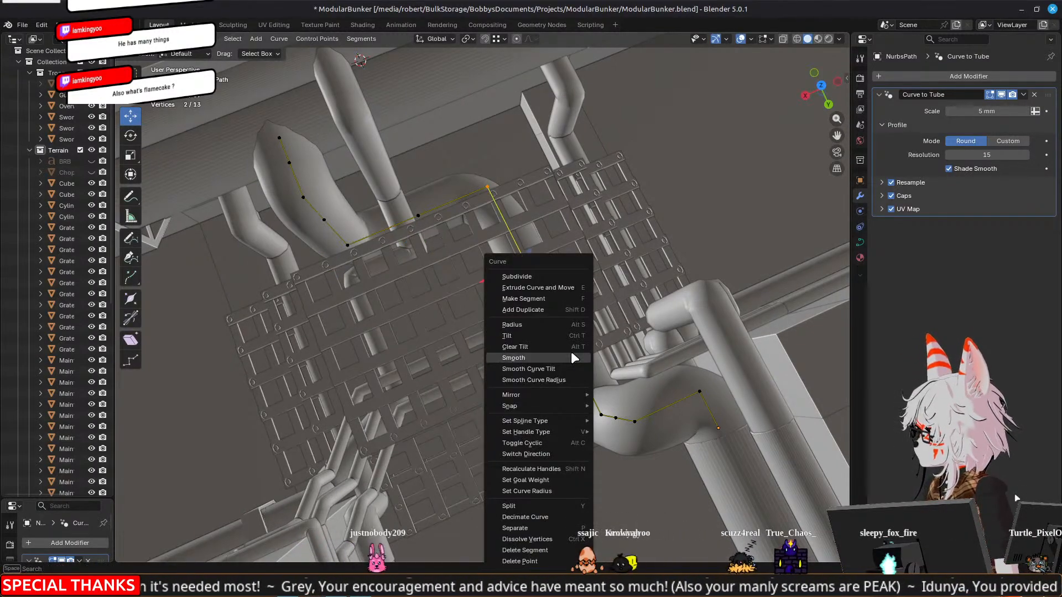
left_click(549, 276)
left_click(529, 264)
left_click_drag(544, 299, 512, 266)
Delete the two outermost control points at the wall end of the thick pipe's path
left_click(419, 217)
left_click_drag(384, 228, 407, 219)
middle_click_drag(406, 219, 525, 250)
right_click(428, 221)
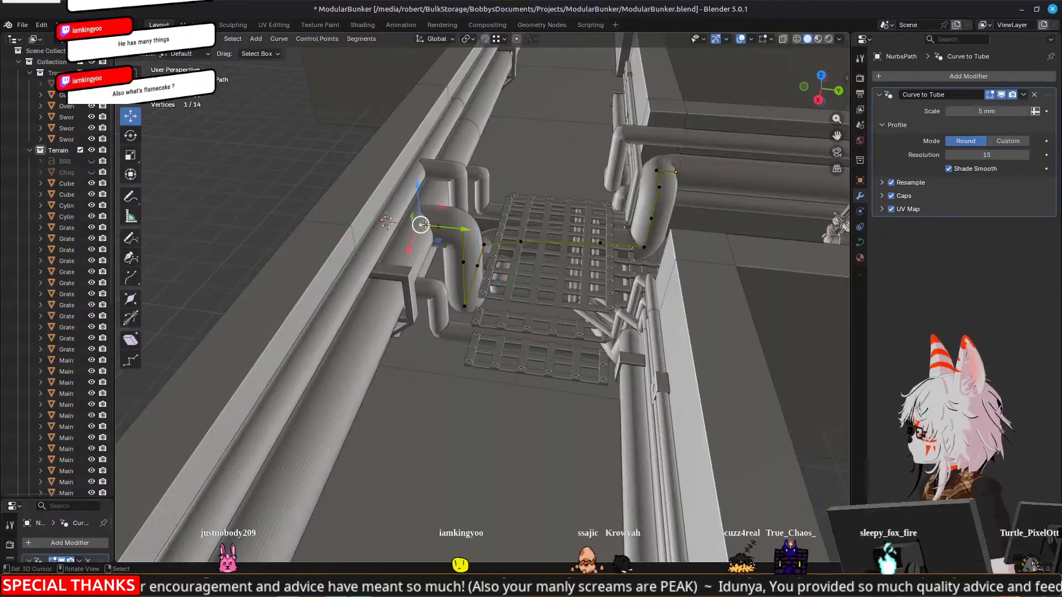
right_click(441, 226, "shift")
key("x")
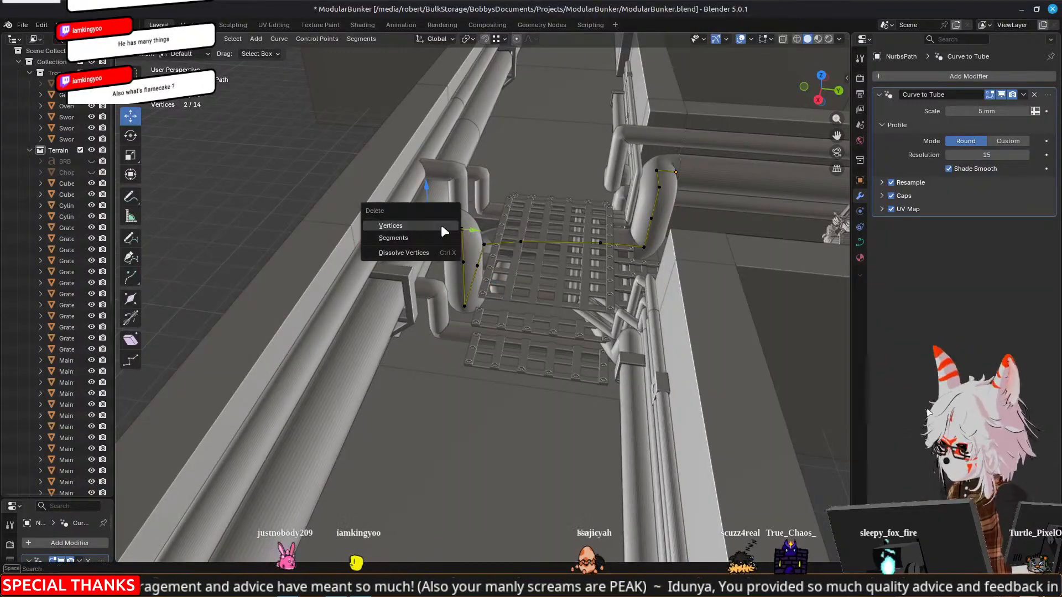
left_click(440, 225)
Move the six control points from the wall end to just past the corner -11.057 mm along Y, then return to Object Mode
right_click(466, 304, "shift")
right_click(479, 267, "shift")
mouse_move(596, 275)
middle_mouse_down()
mouse_move(487, 296)
mouse_move(469, 323)
mouse_move(604, 281)
middle_mouse_up()
right_click(607, 283, "shift")
right_click(597, 311, "shift")
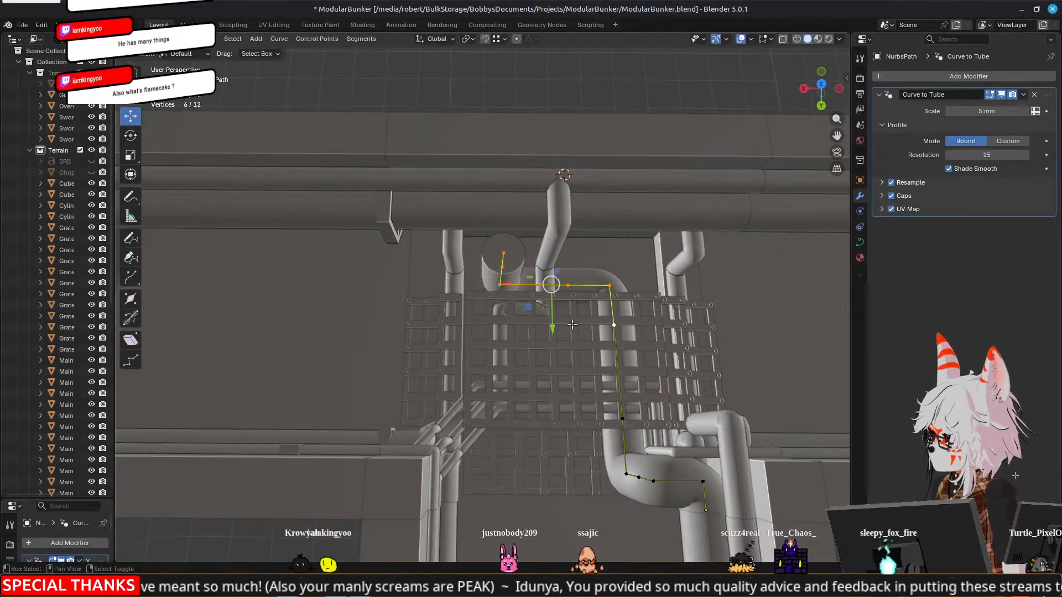
left_click_drag(552, 322, 549, 277)
middle_click_drag(494, 299, 607, 233)
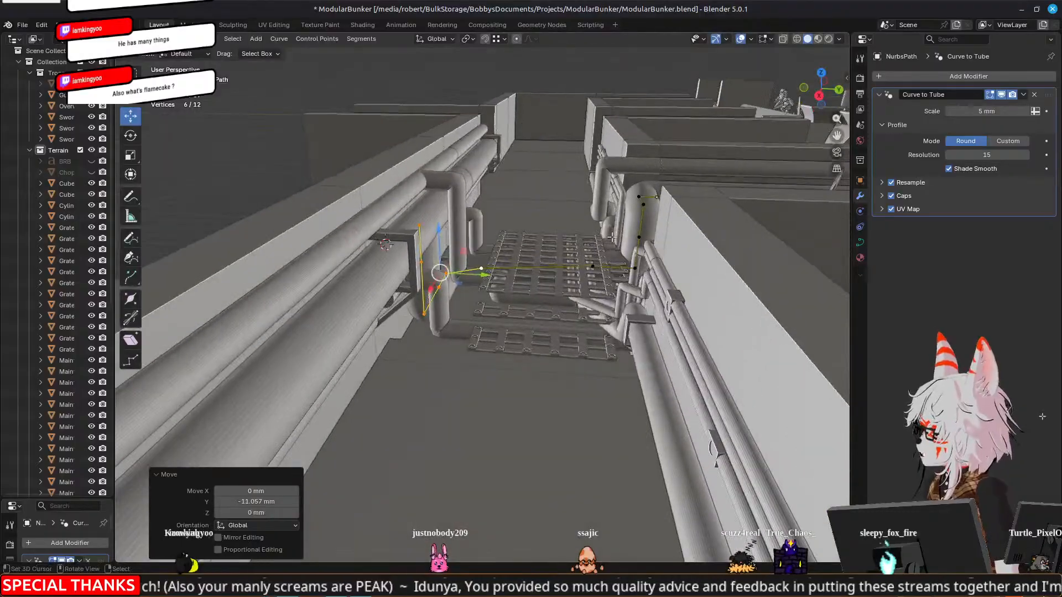
key("Tab")
Examine the pipe routing at the grate junction, through the tunnel's open end and along the bent pipes beside the arch
scroll(533, 281, "up", 4)
mouse_move(533, 281)
middle_mouse_down()
mouse_move(516, 243)
mouse_move(459, 269)
mouse_move(469, 210)
mouse_move(459, 229)
mouse_move(477, 243)
mouse_move(470, 235)
mouse_move(460, 251)
mouse_move(552, 249)
mouse_move(617, 283)
mouse_move(565, 298)
mouse_move(633, 313)
mouse_move(636, 267)
mouse_move(609, 285)
mouse_move(522, 284)
middle_mouse_up()
right_click(515, 244)
scroll(522, 283, "down", 5)
left_click(473, 157)
middle_click_drag(474, 158, 490, 140)
scroll(490, 139, "up", 6)
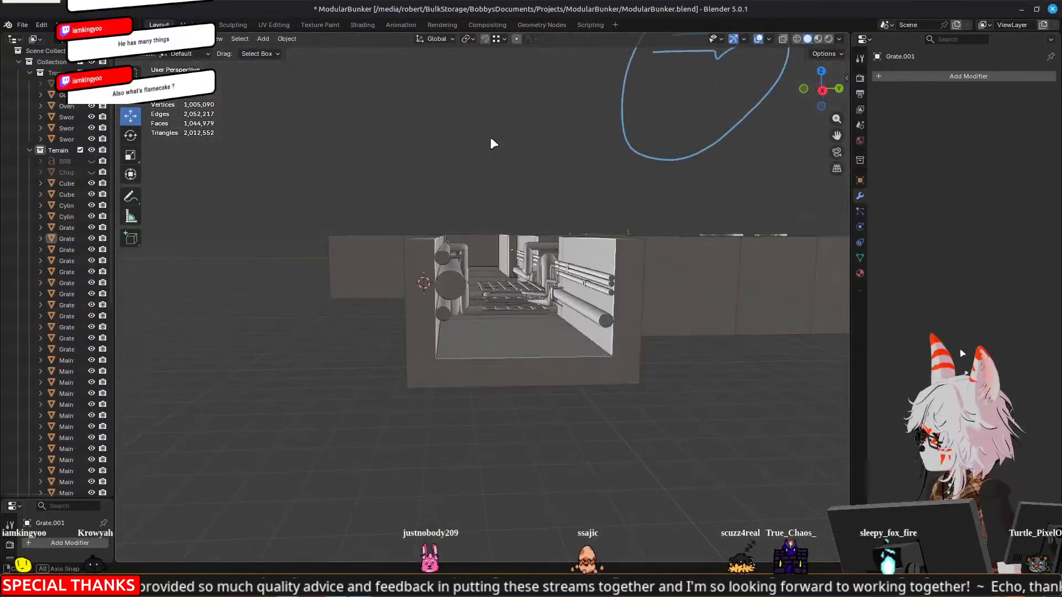
middle_click_drag(605, 296, 401, 295)
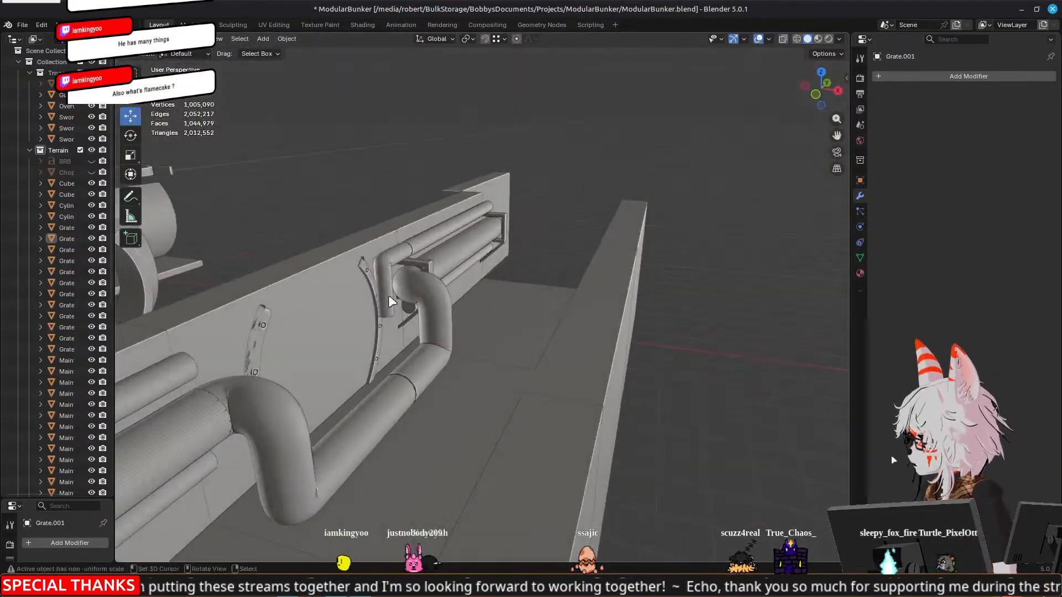
middle_click_drag(339, 353, 528, 204)
middle_click_drag(346, 252, 501, 224)
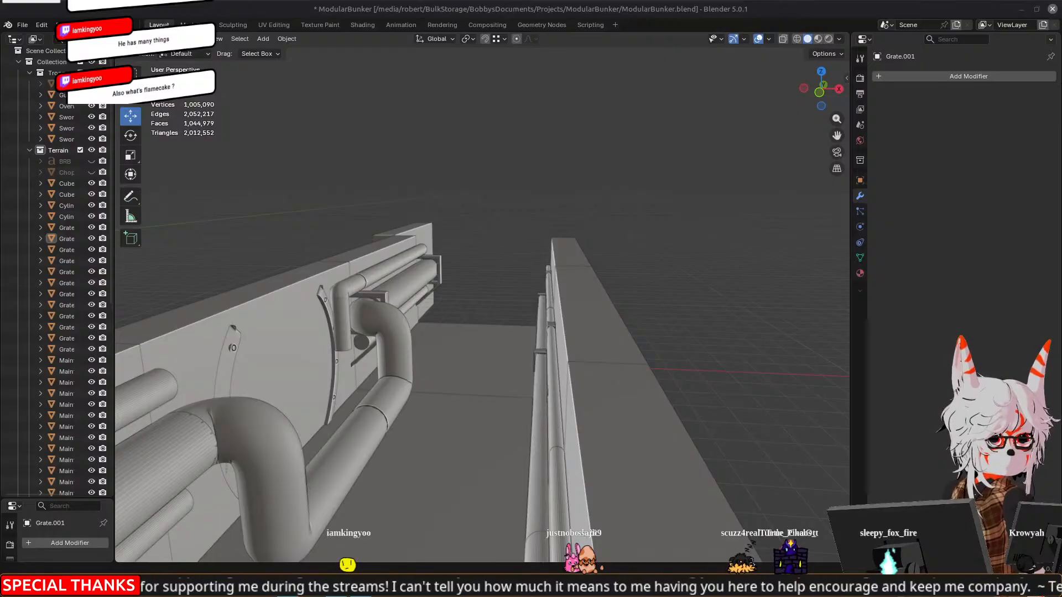
Switch to the Brave browser, preview flamecake image results, and view the weddinghero.com.au source page before returning to the results
left_click_drag(989, 92, 837, 63)
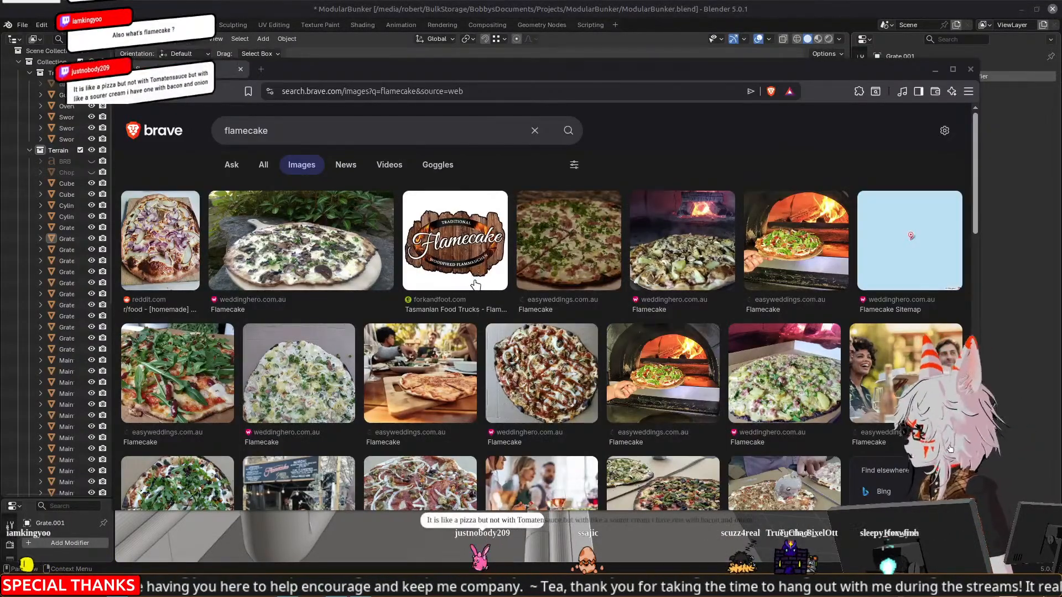
left_click(168, 246)
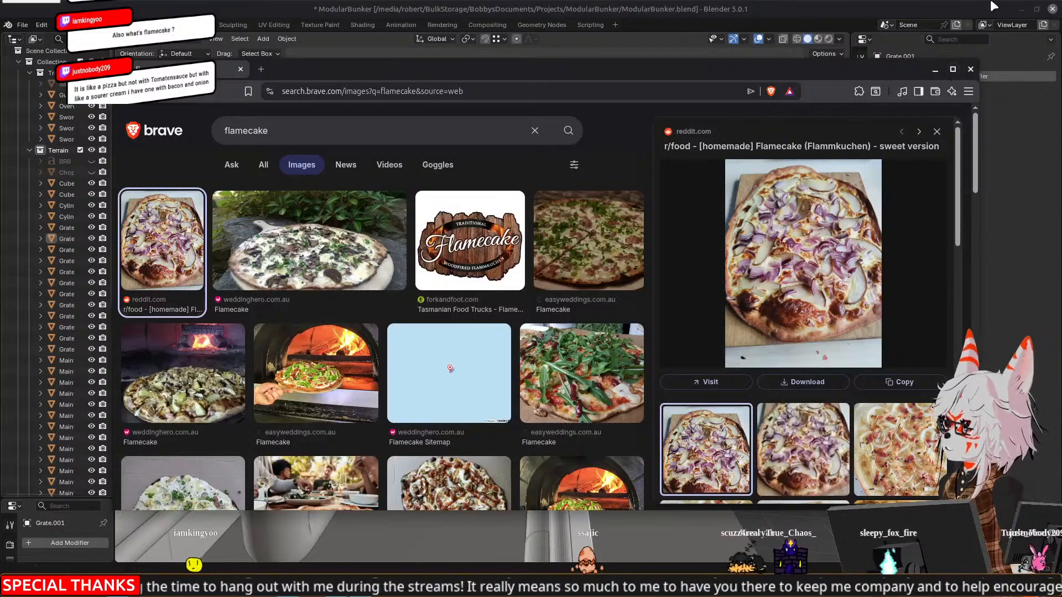
left_click(327, 262)
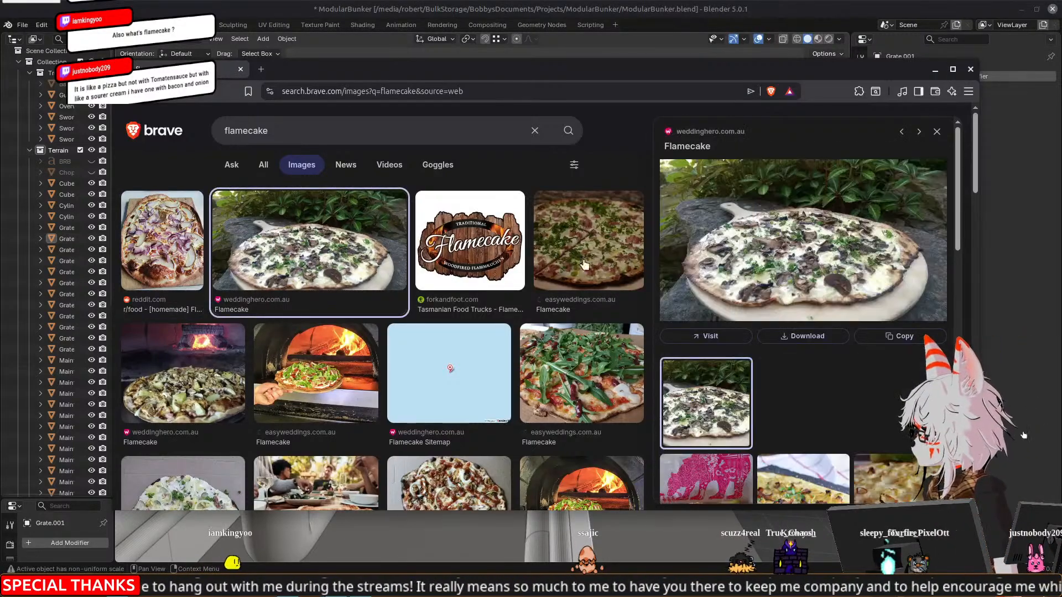
left_click(810, 251)
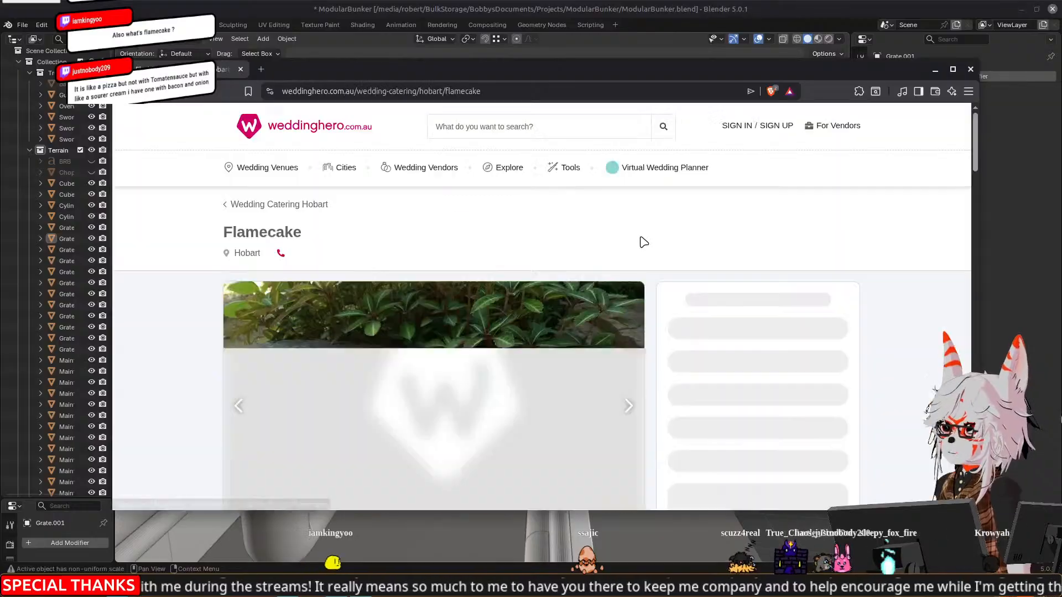
scroll(476, 365, "down", 2)
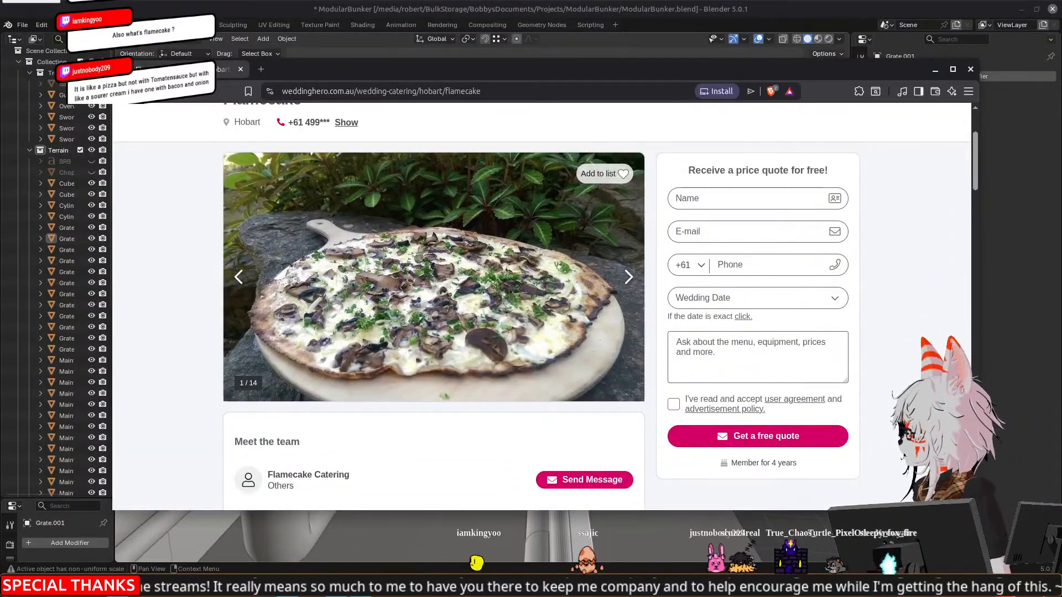
key("alt+Left")
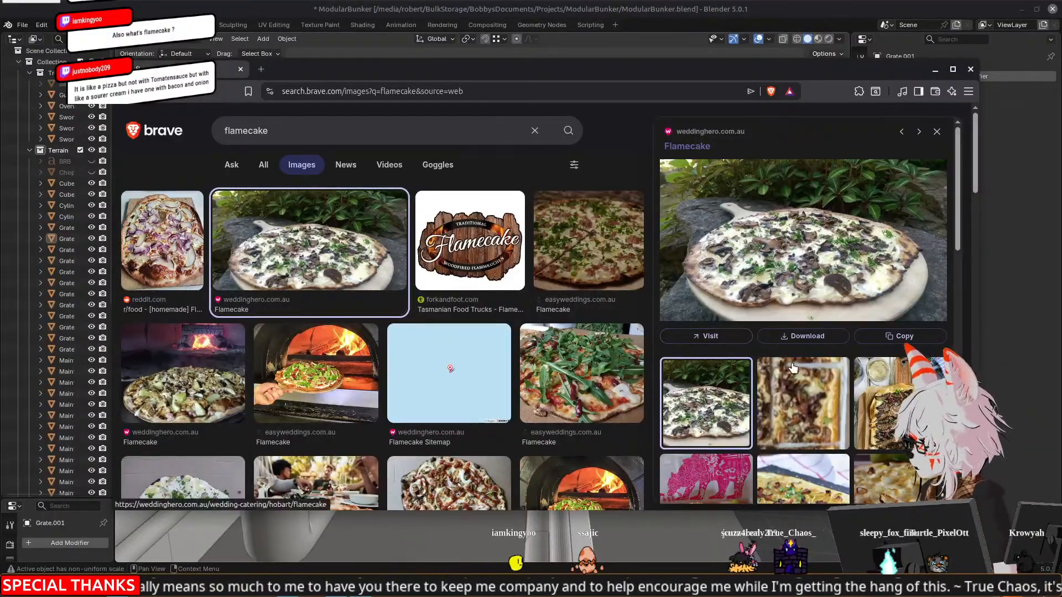
Preview several more flamecake pictures and look through the image results further down
scroll(388, 456, "down", 2)
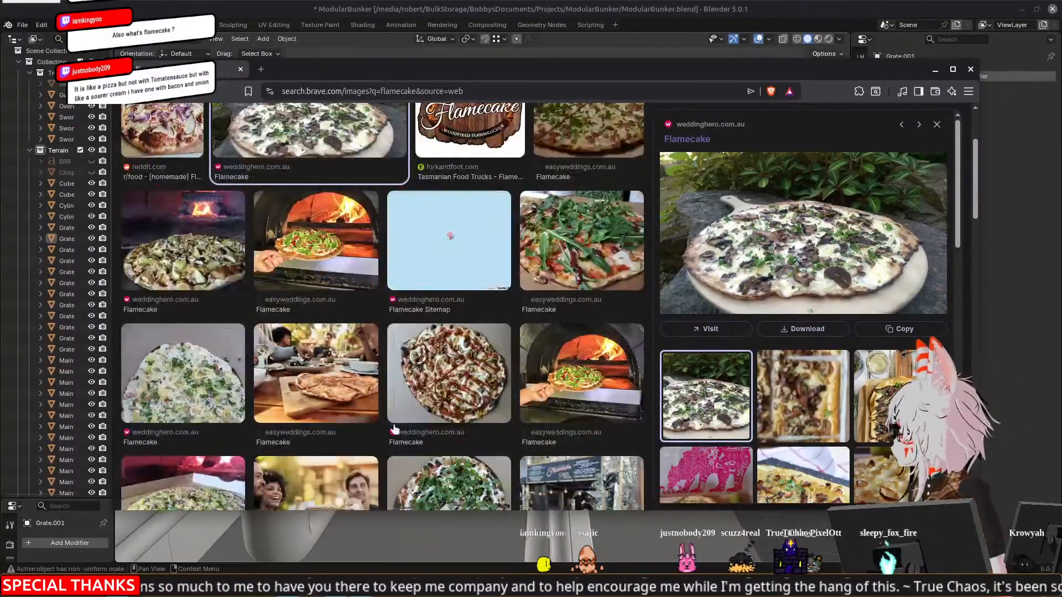
left_click(445, 375)
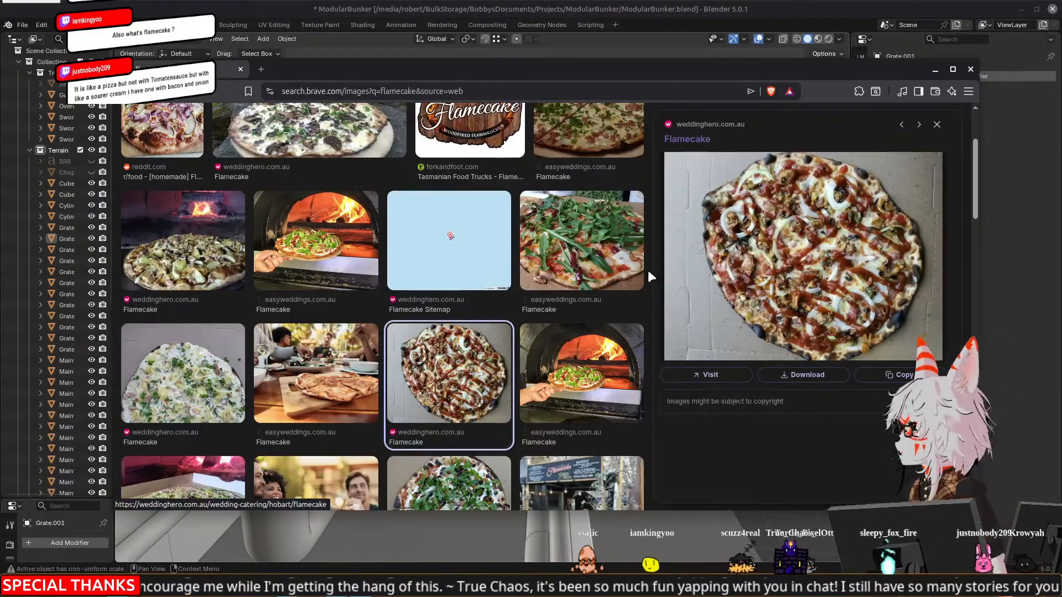
scroll(651, 276, "up", 3)
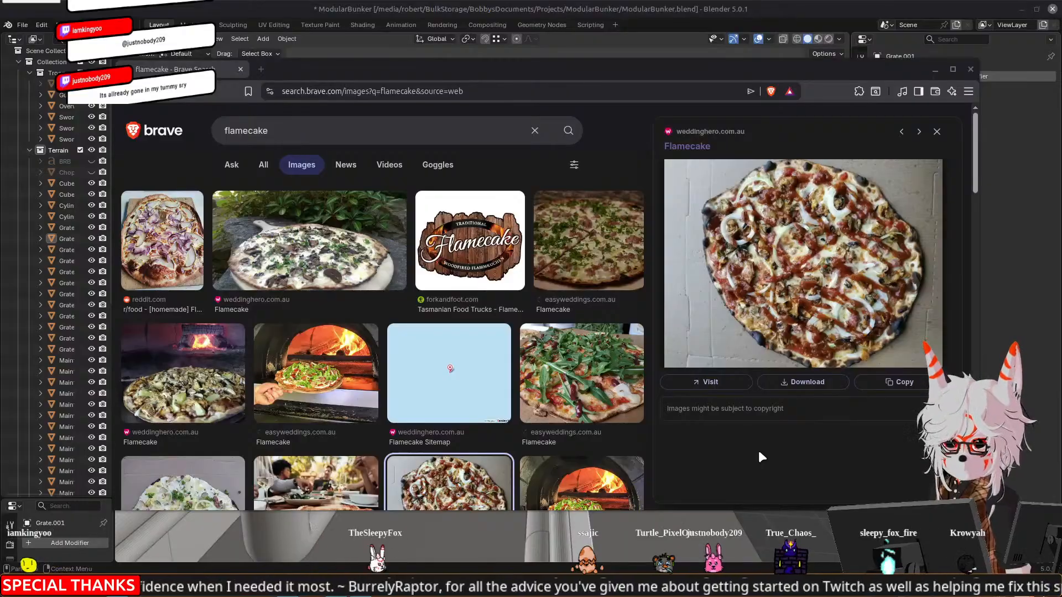
left_click(597, 260)
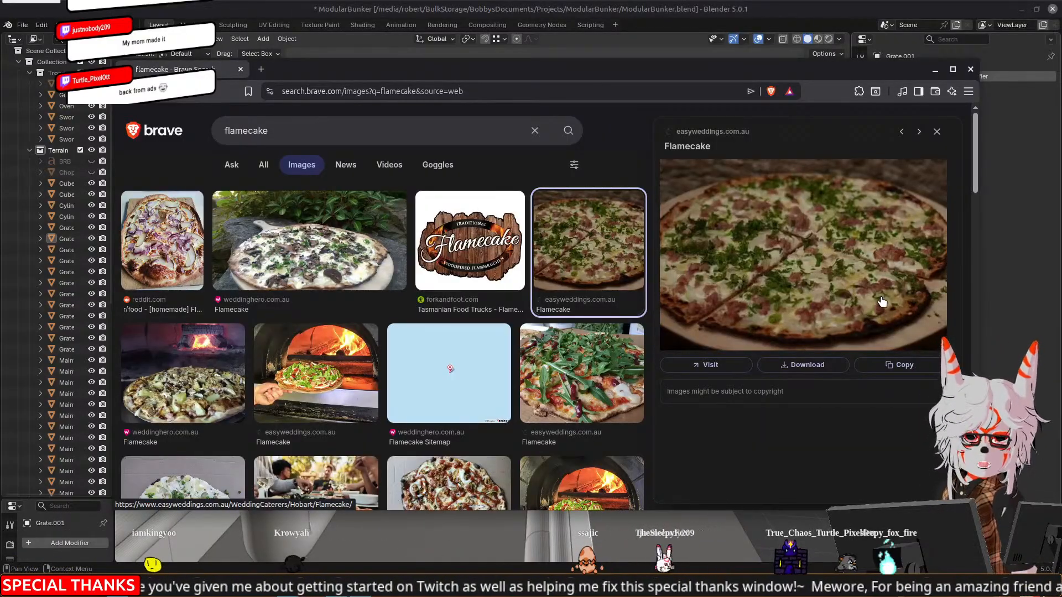
left_click(201, 394)
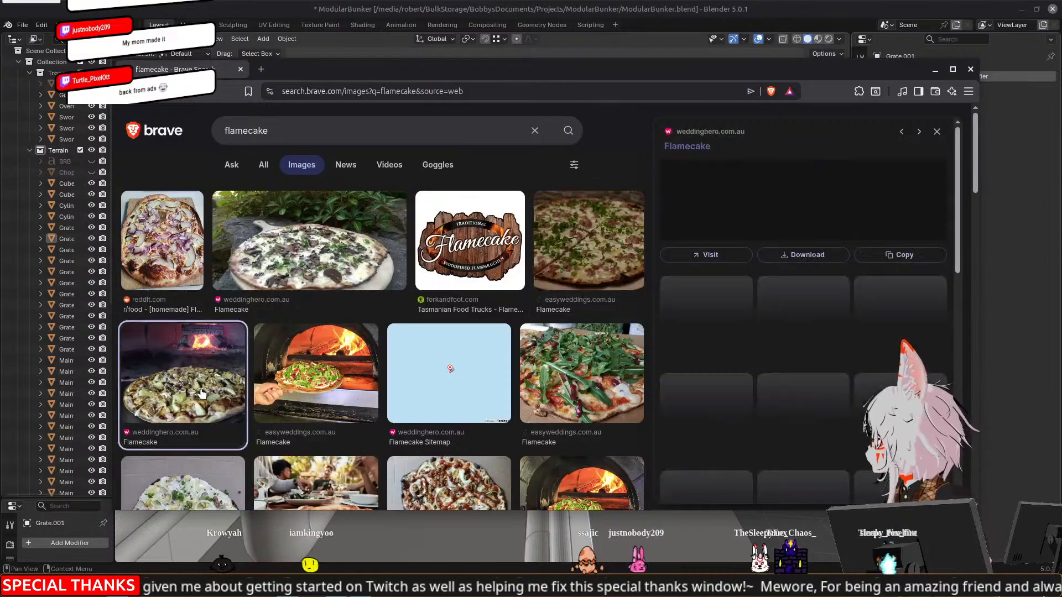
left_click(402, 302)
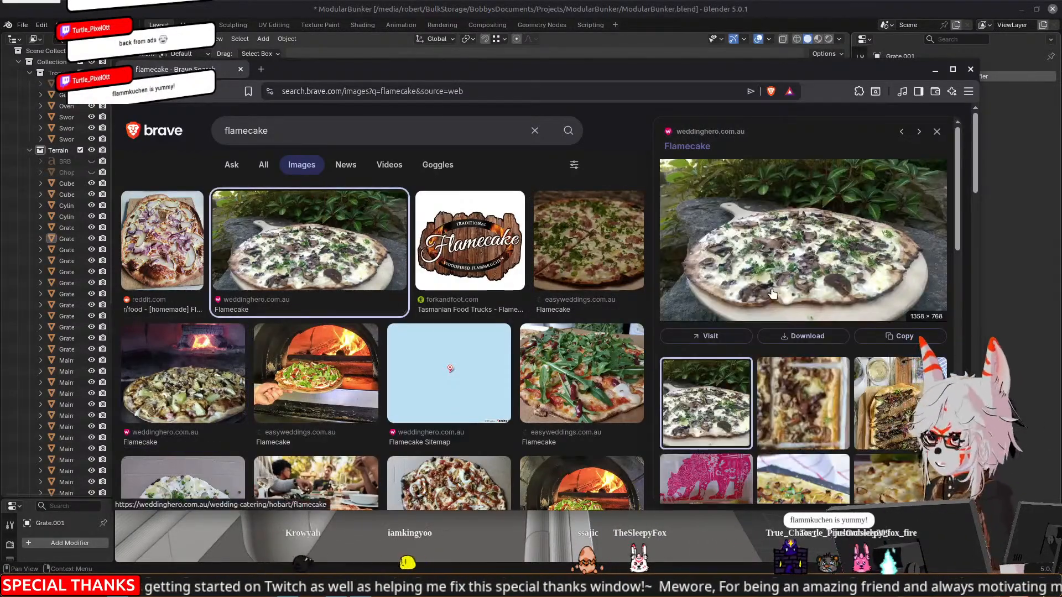
scroll(545, 386, "down", 3)
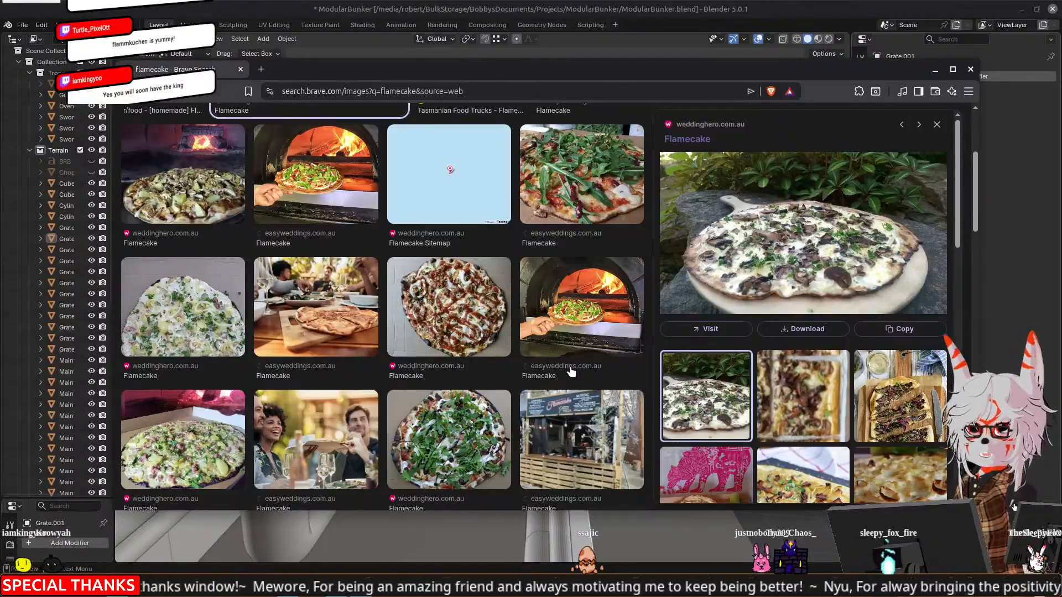
scroll(568, 369, "down", 4)
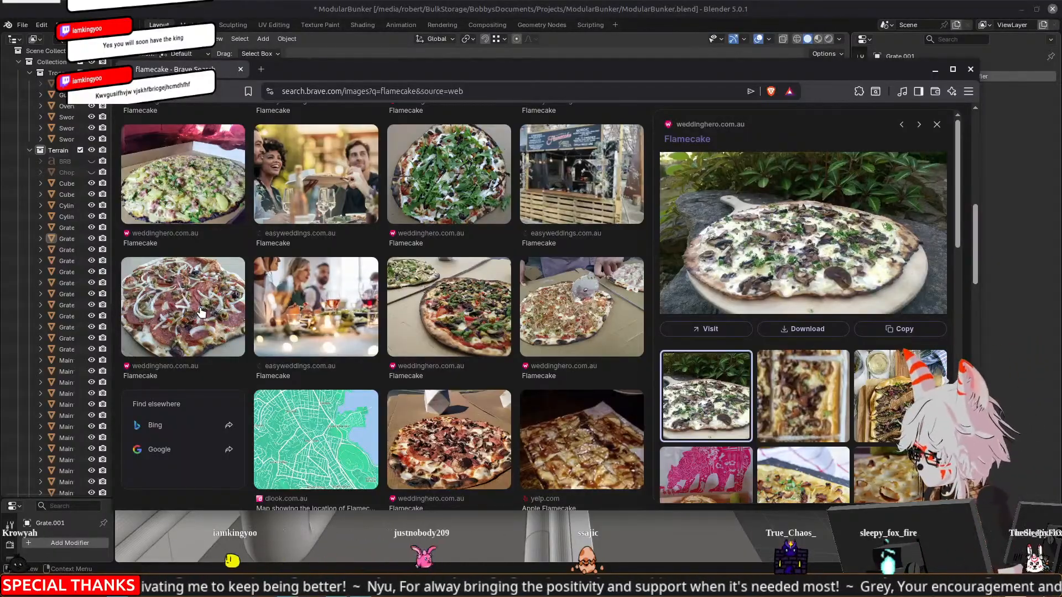
scroll(215, 249, "down", 3)
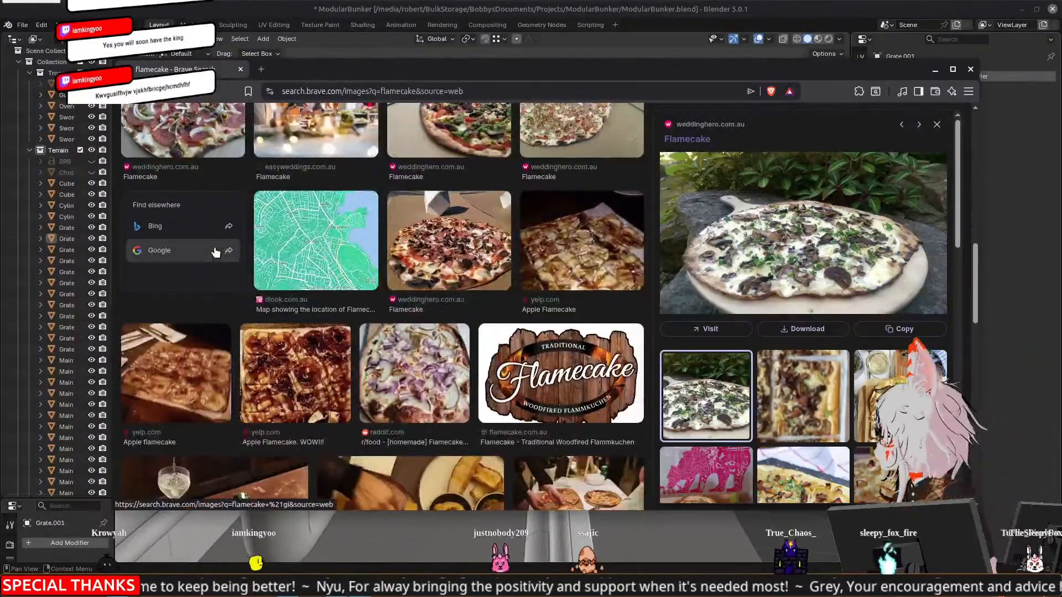
Look through the remaining flamecake image results, then close the browser window to return to Blender
scroll(214, 251, "down", 3)
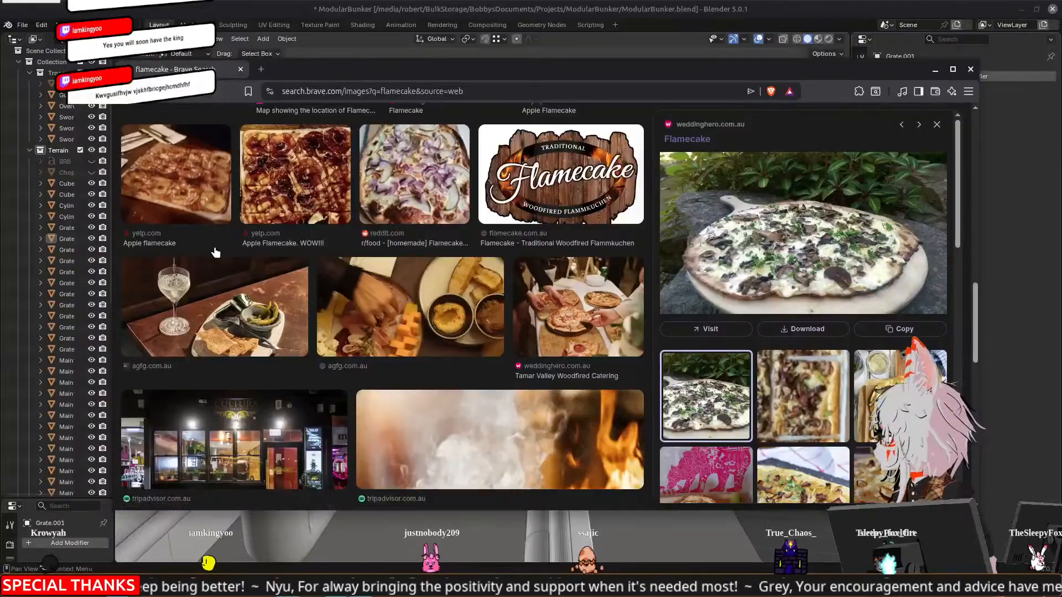
scroll(216, 252, "down", 3)
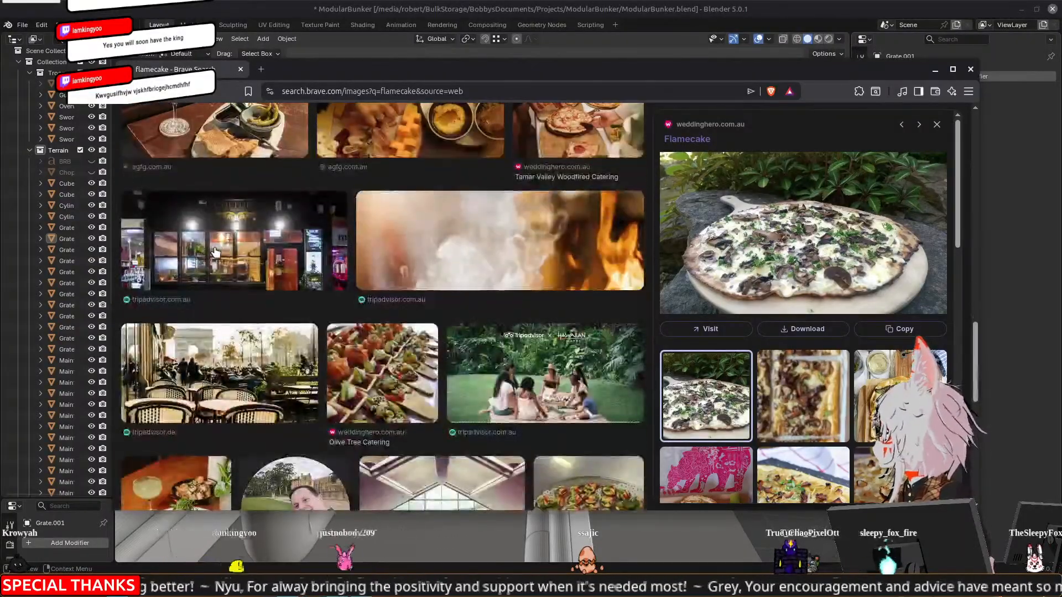
scroll(216, 252, "up", 5)
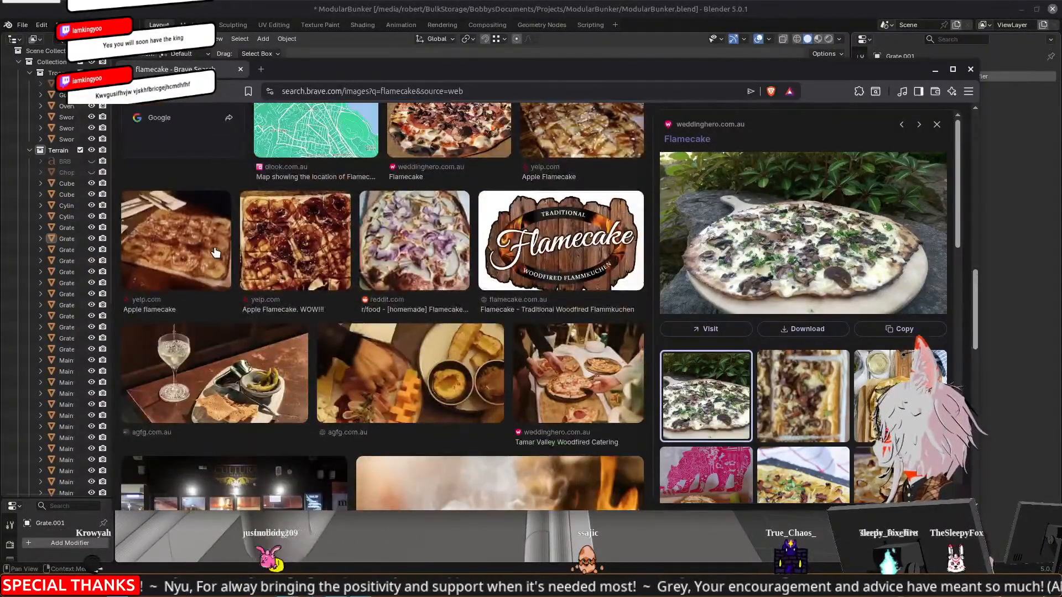
scroll(215, 252, "up", 3)
scroll(216, 253, "up", 2)
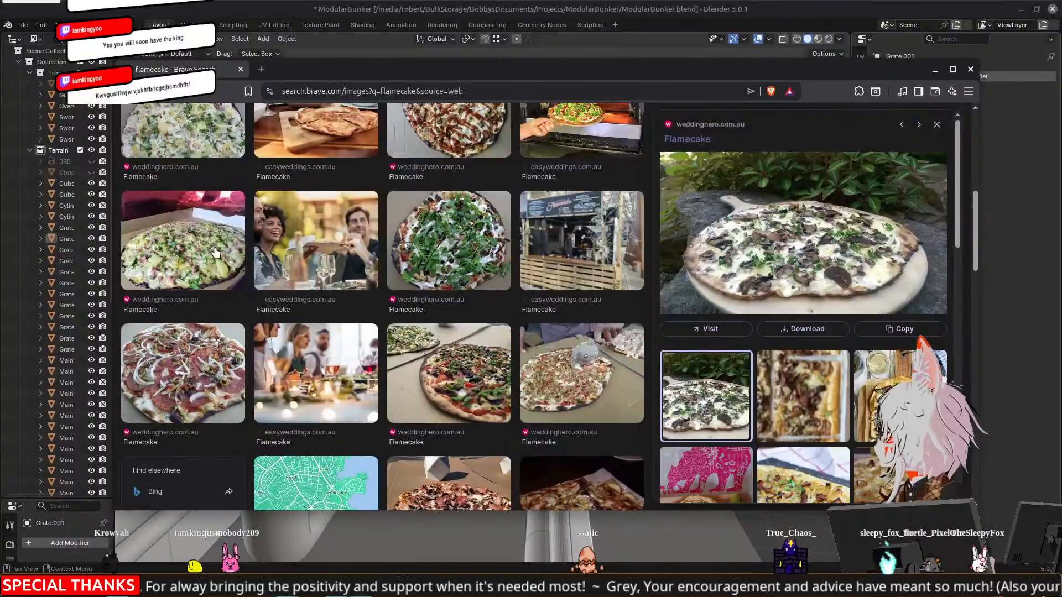
scroll(216, 253, "up", 6)
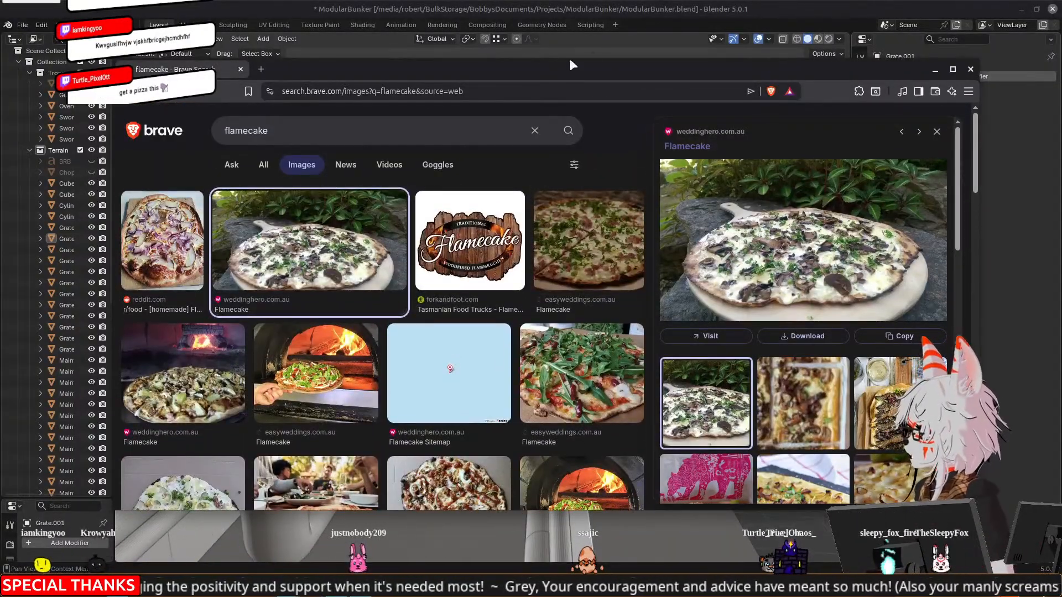
left_click(971, 69)
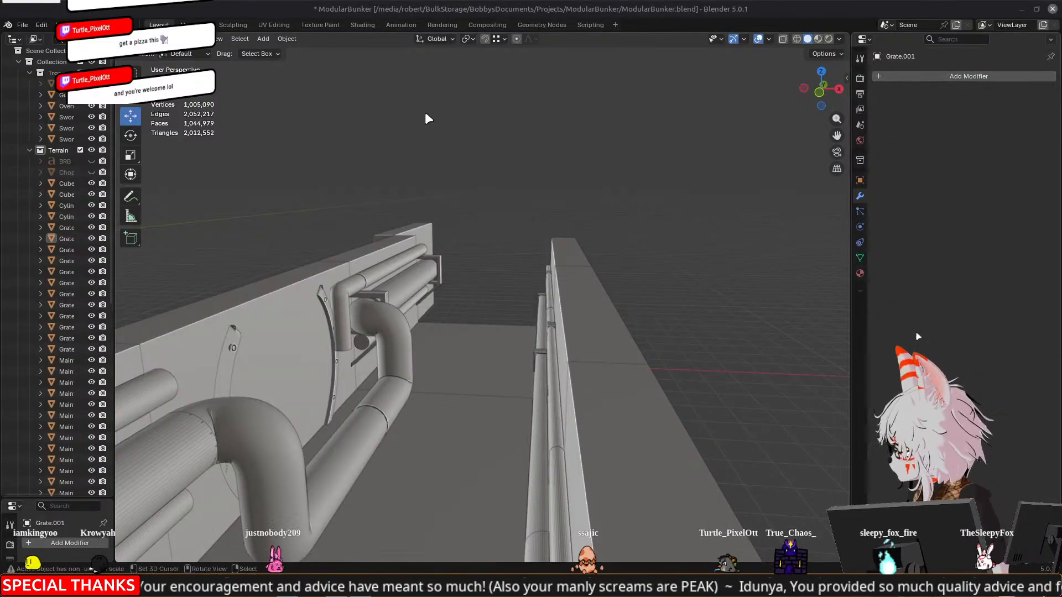
In Edit Mode, delete the two outer control points at the upper bends of the thick pipe's detour beneath the arch
scroll(437, 317, "up", 3)
middle_click_drag(437, 317, 376, 304, "shift")
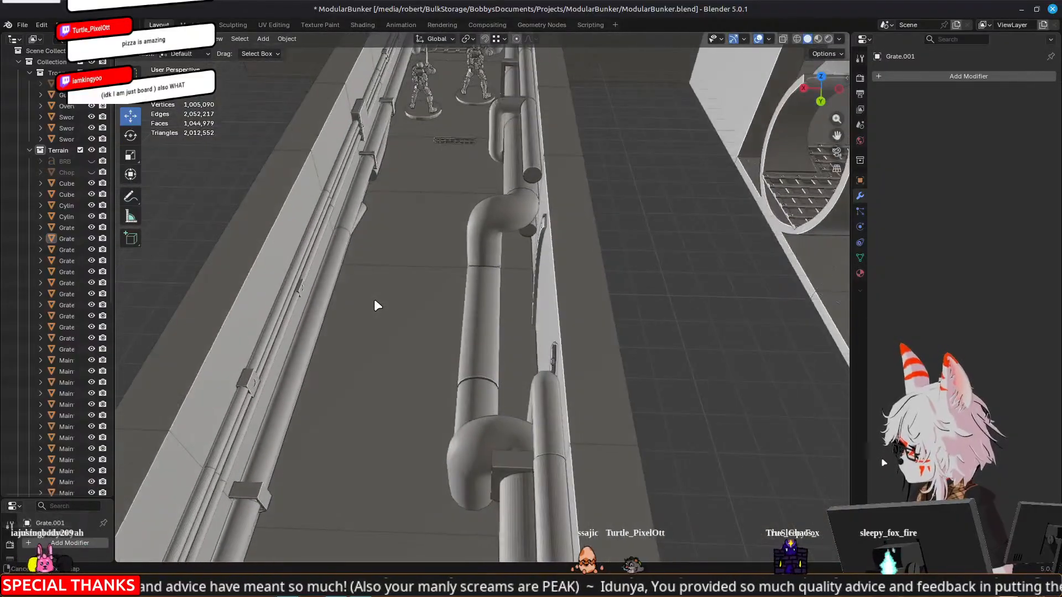
left_click(479, 297)
middle_click_drag(479, 298, 631, 301)
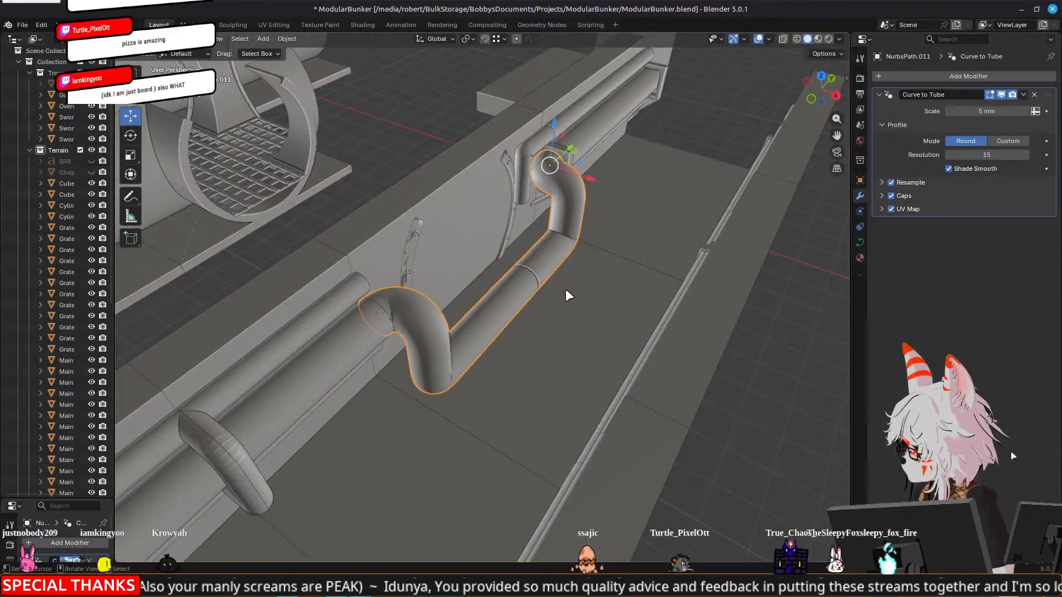
key("Tab")
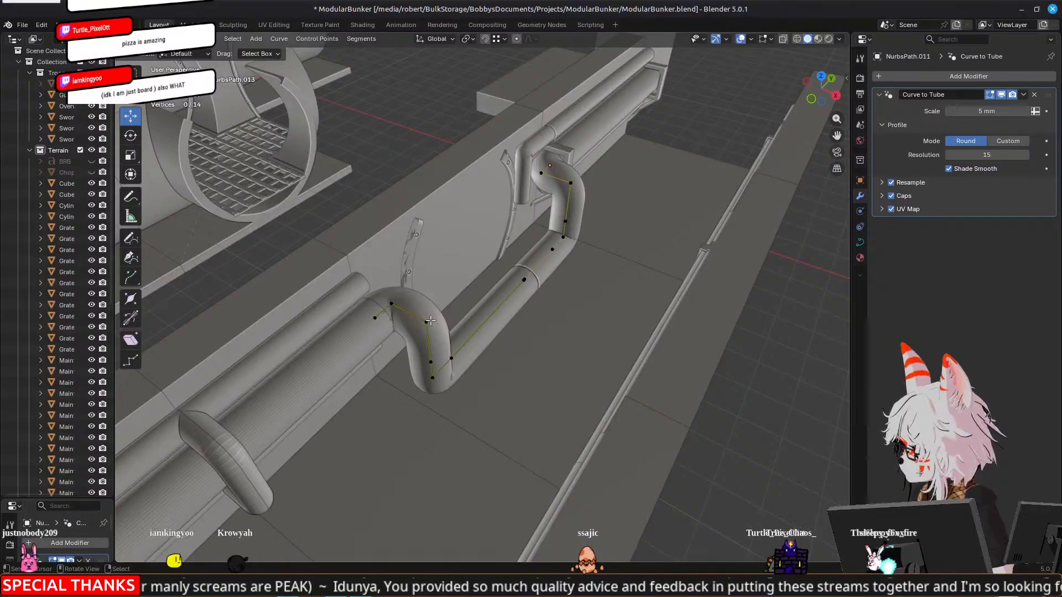
left_click(582, 190, "shift")
key("x")
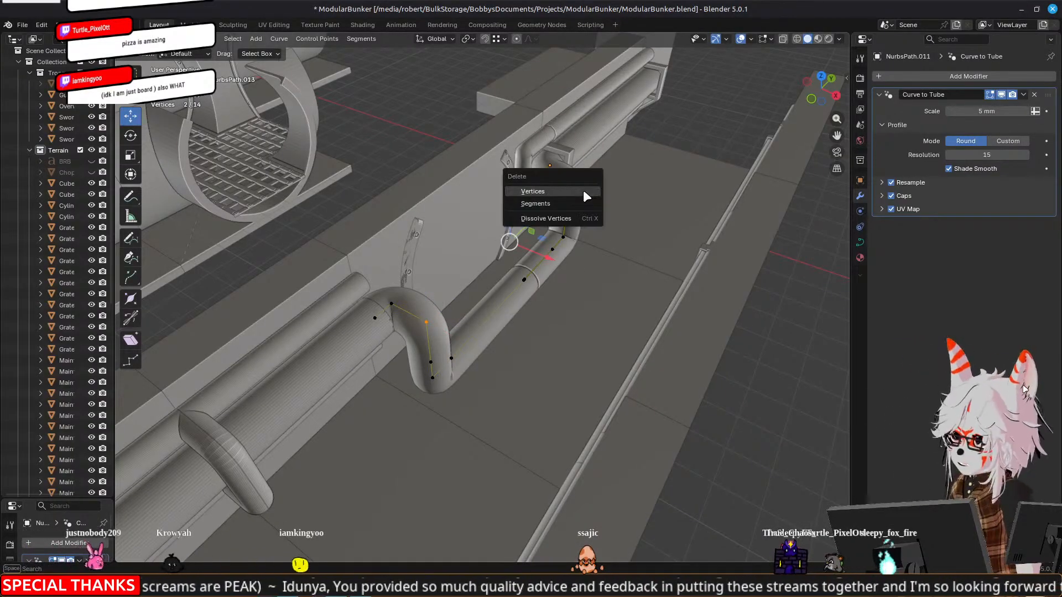
left_click(583, 190)
Move the eight lower control points of the thick pipe -10 mm along X toward the wall, then return to Object Mode
left_click(575, 224)
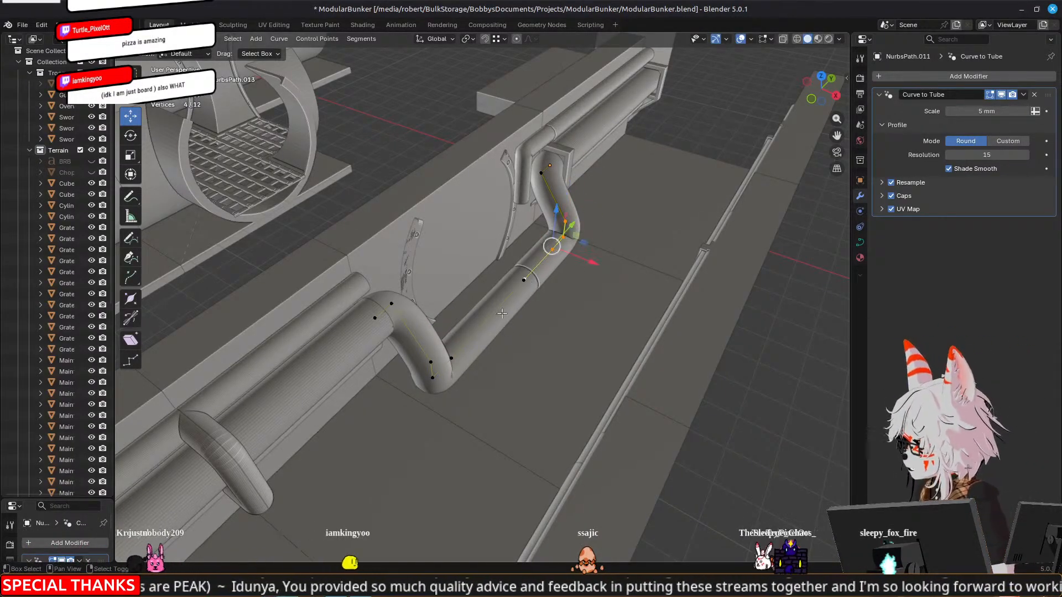
left_click(524, 279, "shift")
left_click(432, 378, "shift")
left_click(431, 362, "shift")
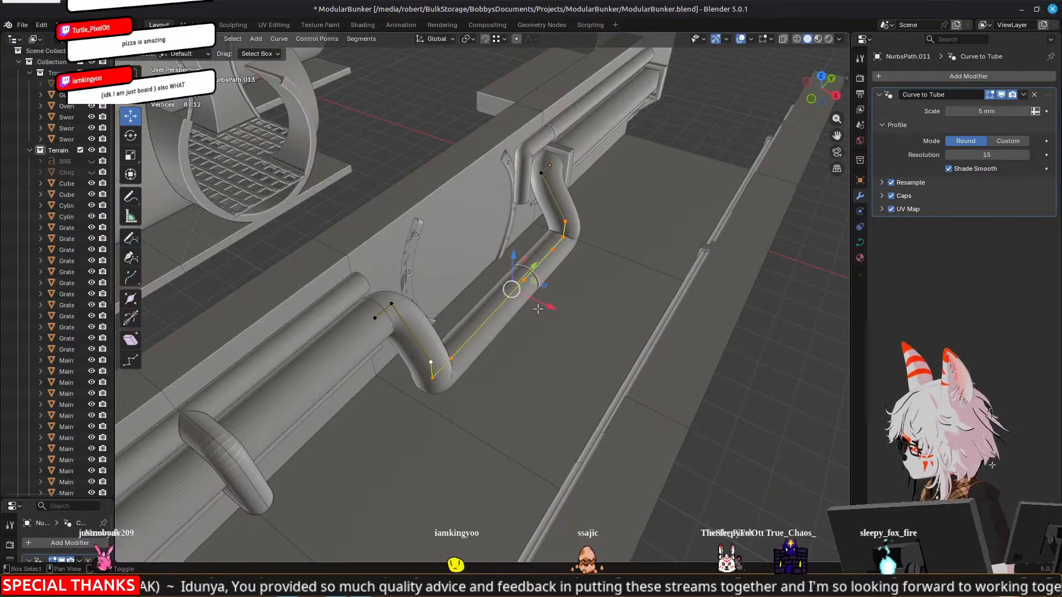
key("g")
key("shift+z")
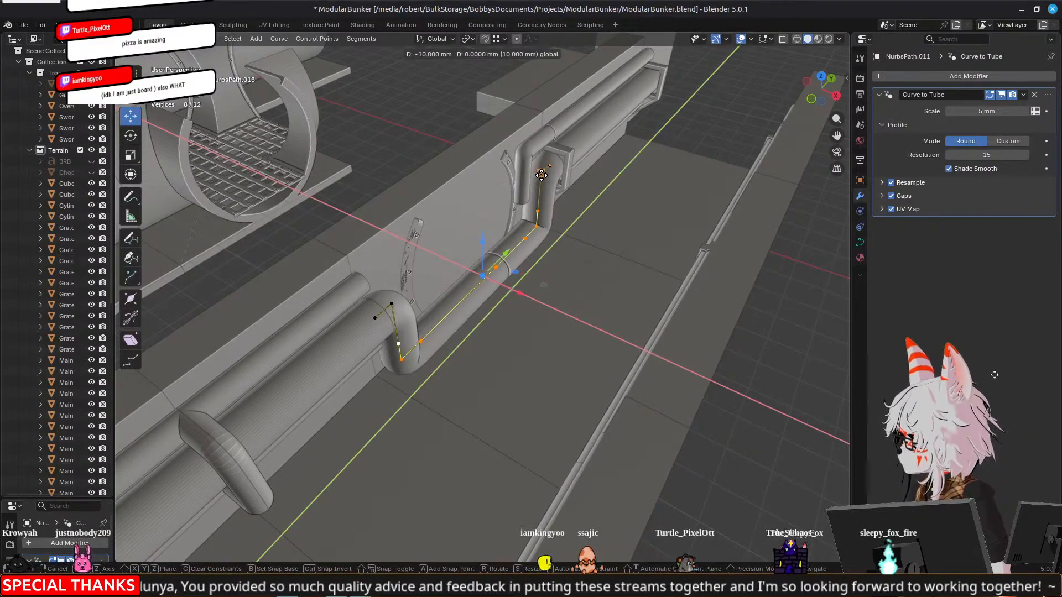
left_click(539, 194)
middle_click_drag(664, 293, 530, 264)
middle_click_drag(317, 233, 514, 221)
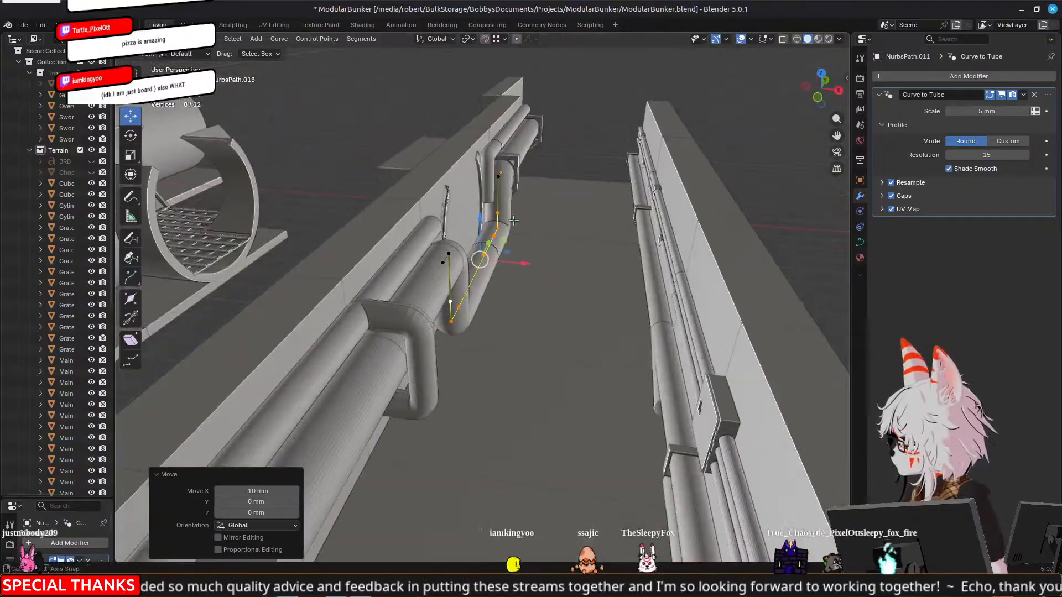
key("Tab")
middle_click_drag(575, 176, 544, 165)
Edit the thin upper pipe beside the arch and move its three bend and end control points 7.455 mm along Y
left_click(553, 147)
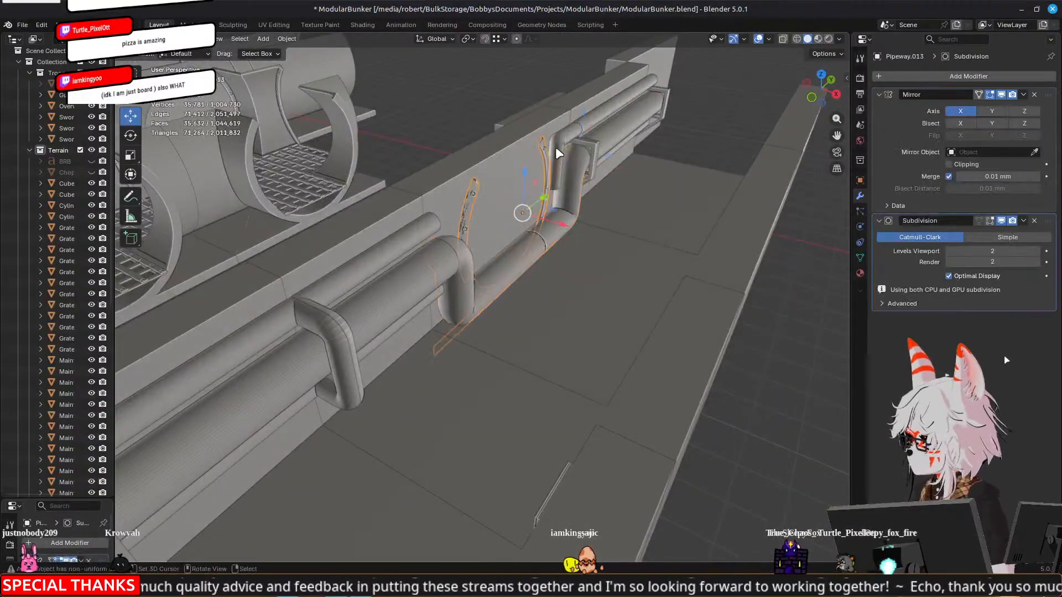
left_click(560, 145)
middle_click_drag(639, 186, 605, 189)
key("Tab")
middle_click_drag(662, 167, 502, 200, "shift")
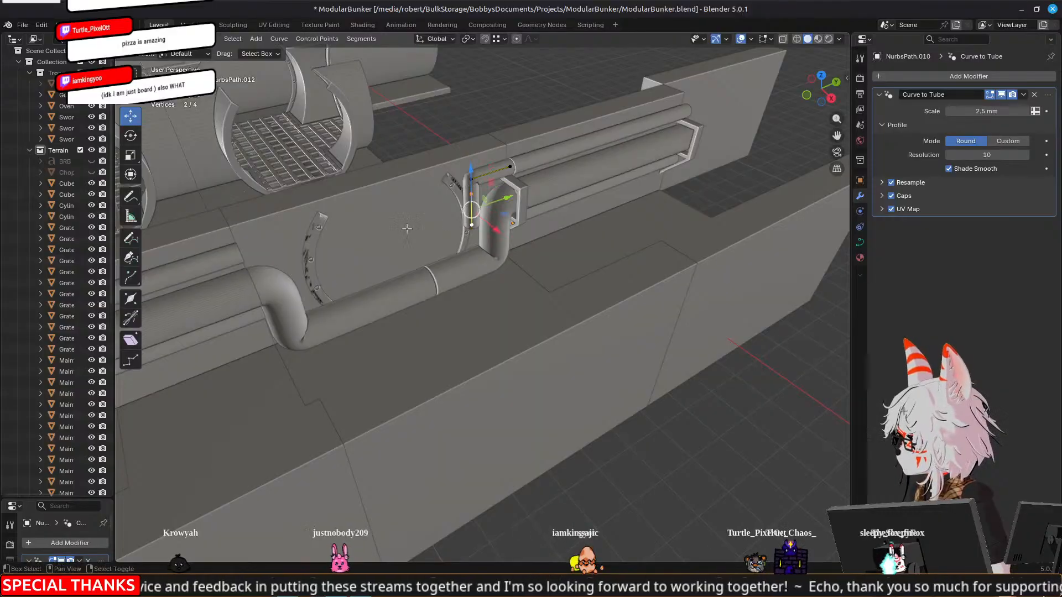
middle_click_drag(414, 228, 488, 227)
left_click_drag(412, 247, 422, 248)
left_click_drag(372, 206, 370, 190)
left_click_drag(420, 230, 431, 230)
middle_click_drag(611, 228, 452, 266)
left_click(413, 206, "shift")
left_click_drag(451, 215, 472, 210)
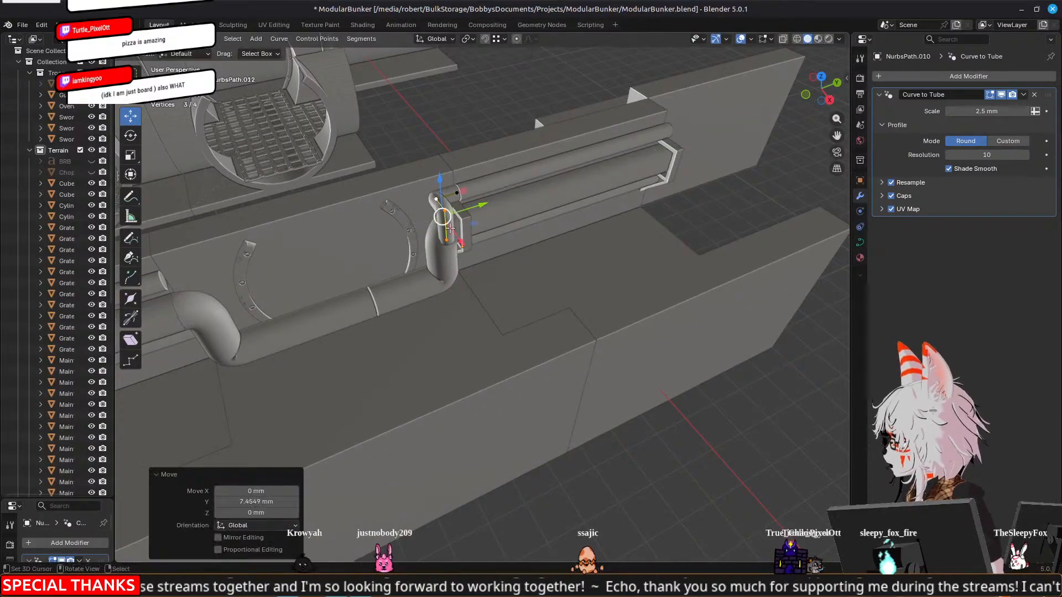
Move the thin pipe's outer bend and lower end point outward along X, clear of the thick pipe
middle_click_drag(391, 254, 478, 236, "shift")
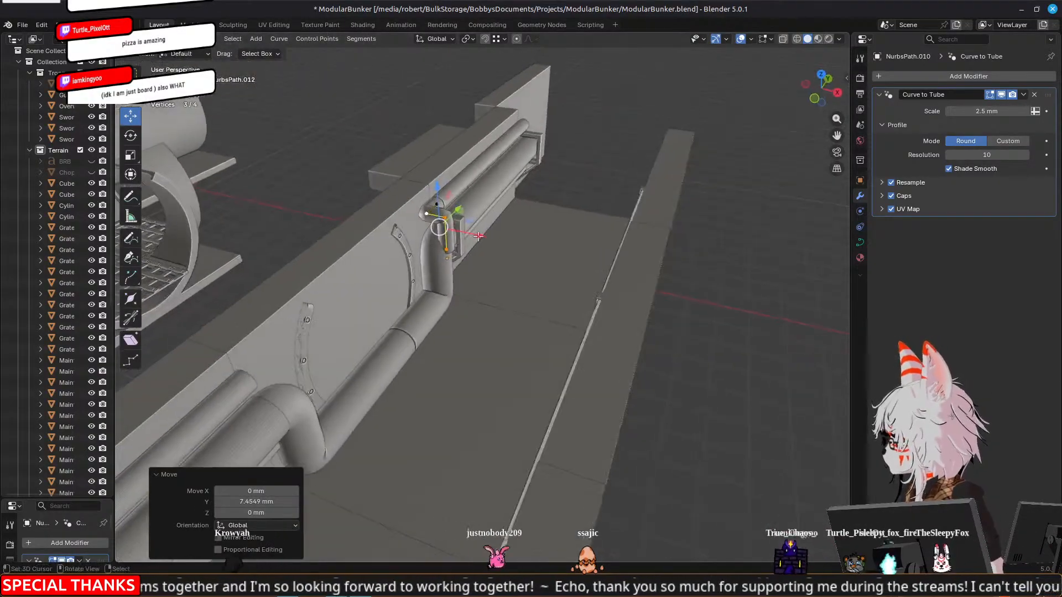
left_click(450, 250, "shift")
left_click_drag(470, 242, 480, 244)
middle_click_drag(480, 243, 641, 243)
left_click(576, 203)
middle_click_drag(576, 203, 515, 224)
left_click_drag(524, 204, 530, 205)
right_click(494, 233)
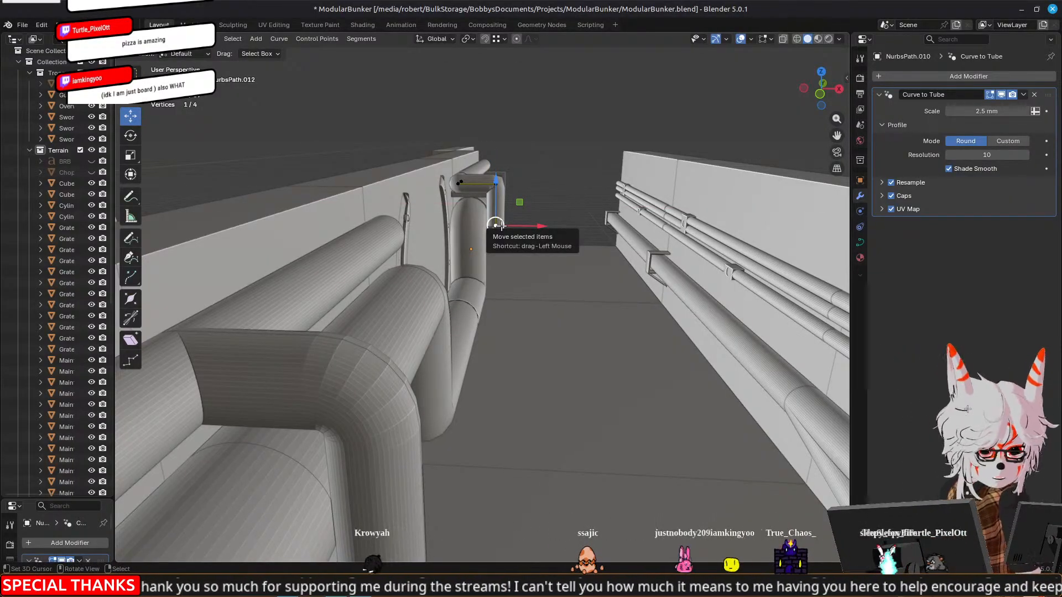
middle_click_drag(496, 225, 530, 224)
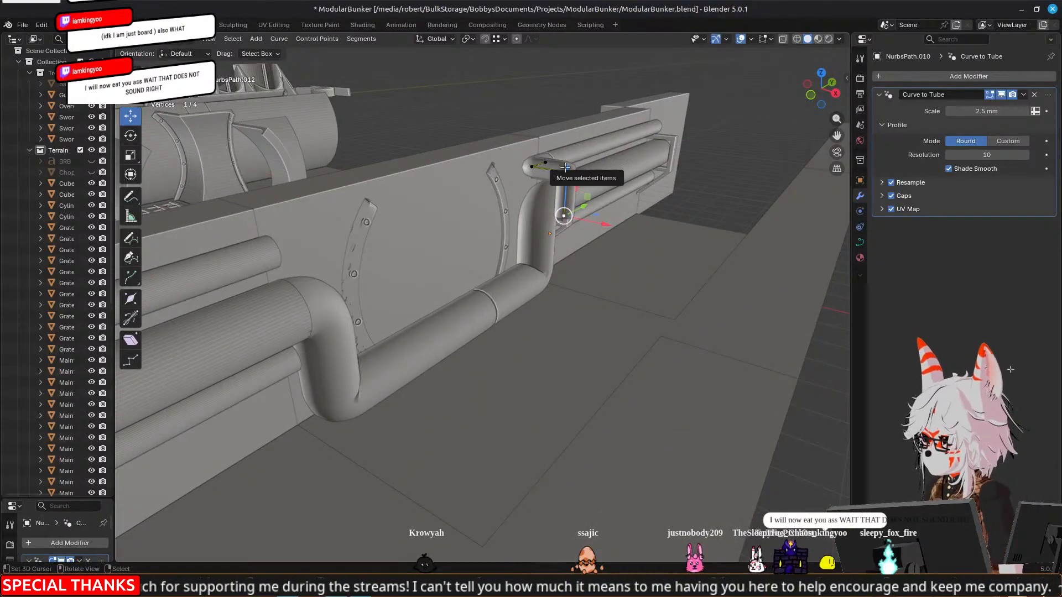
Lower the thin pipe's end point along Z toward the floor and extrude another point 6.612 mm below it
left_click_drag(565, 167, 570, 226)
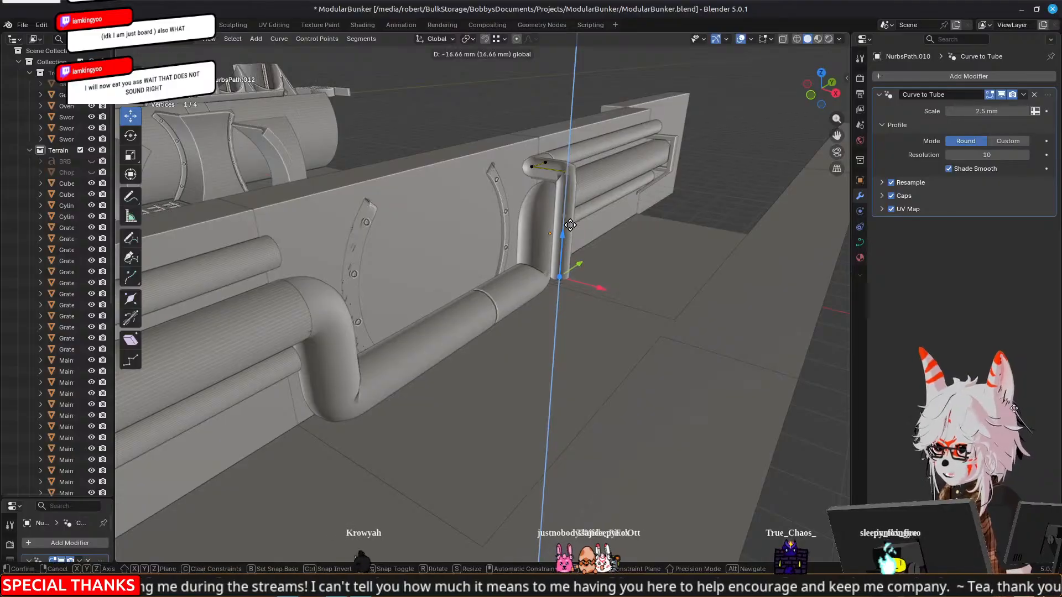
left_click_drag(569, 219, 567, 241)
key("e")
right_click(563, 217)
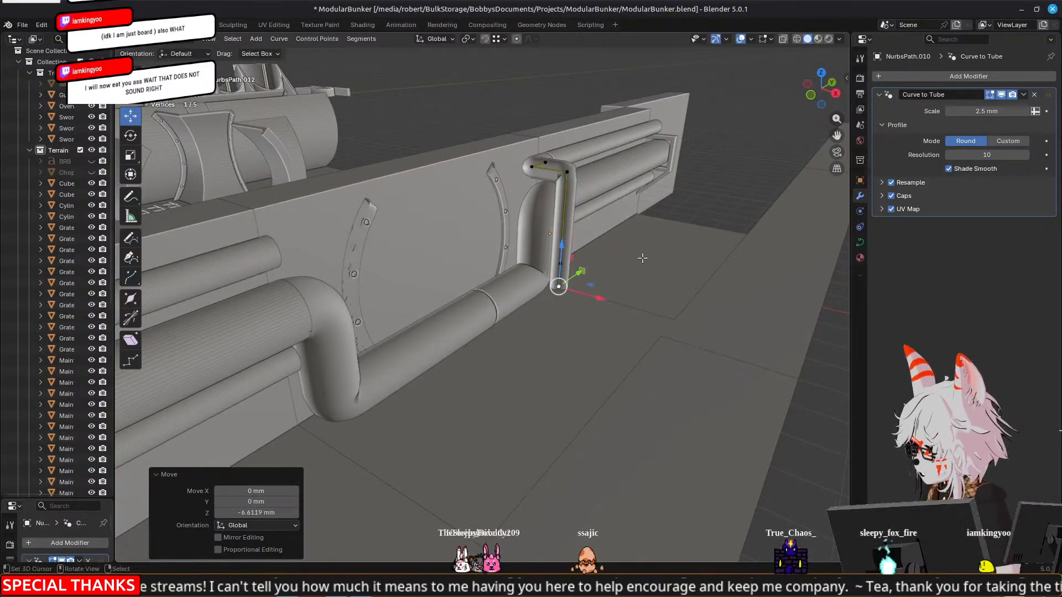
Extrude a new end point from the thin pipe's bottom and move it -5.987 mm along Y
scroll(738, 270, "up", 3)
middle_click_drag(742, 271, 446, 269, "shift")
scroll(658, 330, "up", 1)
scroll(455, 294, "down", 2)
key("e")
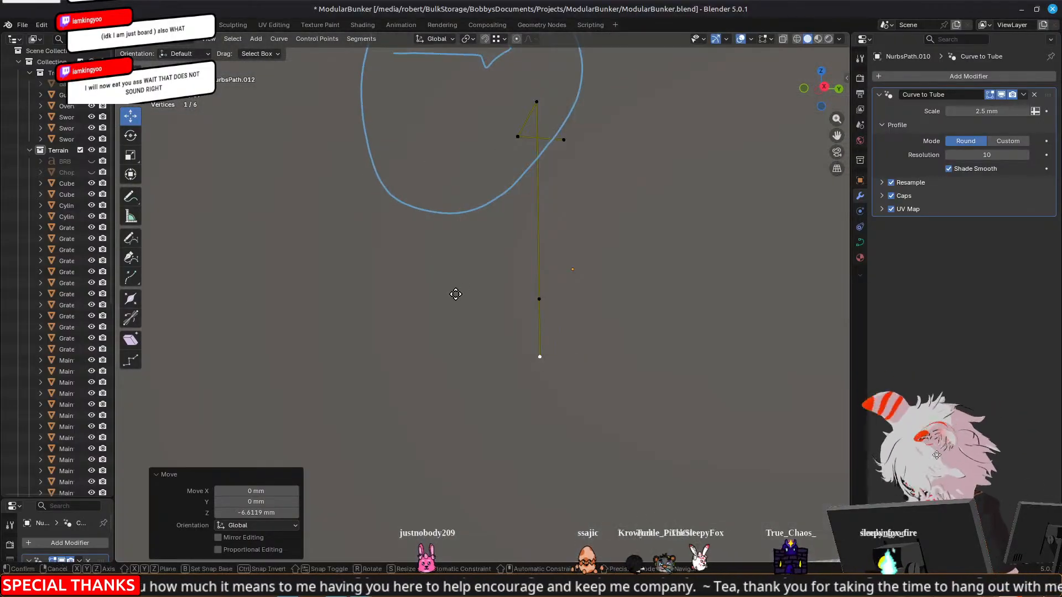
right_click(455, 293)
left_click_drag(583, 354, 531, 356)
scroll(547, 368, "up", 3)
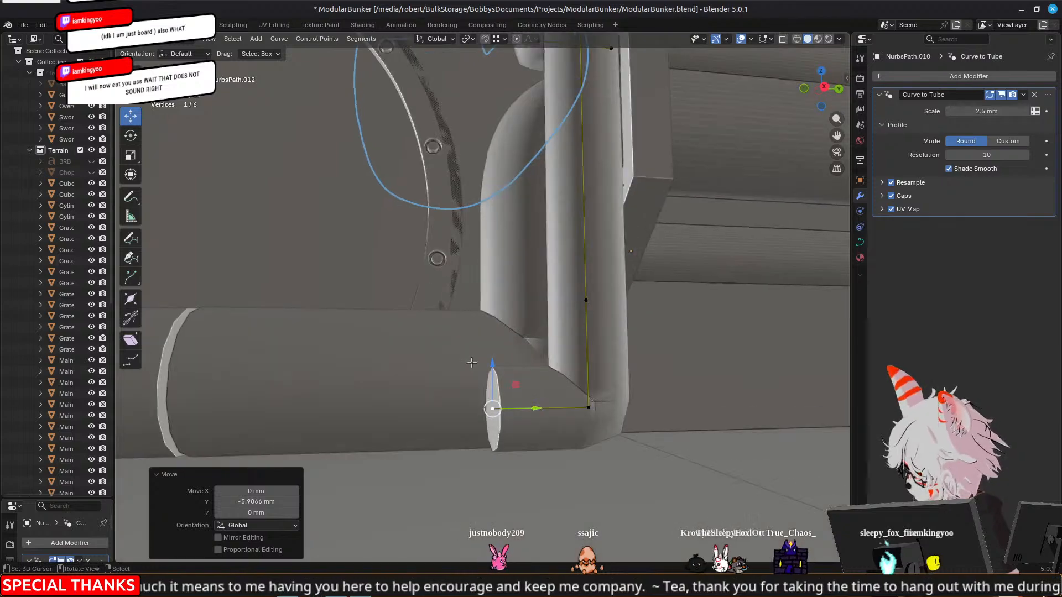
Lower the control point above the thin pipe's floor bend 0.853 mm along Z, then lower the bottom control points closer to the floor
middle_click_drag(586, 410, 638, 330, "shift")
left_click(636, 220)
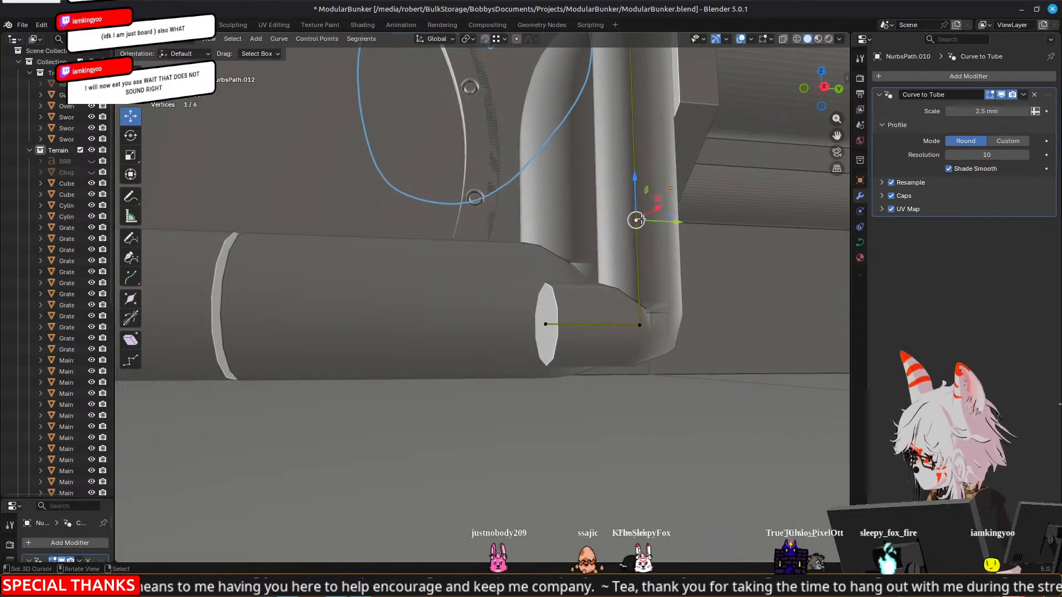
left_click_drag(637, 190, 637, 203)
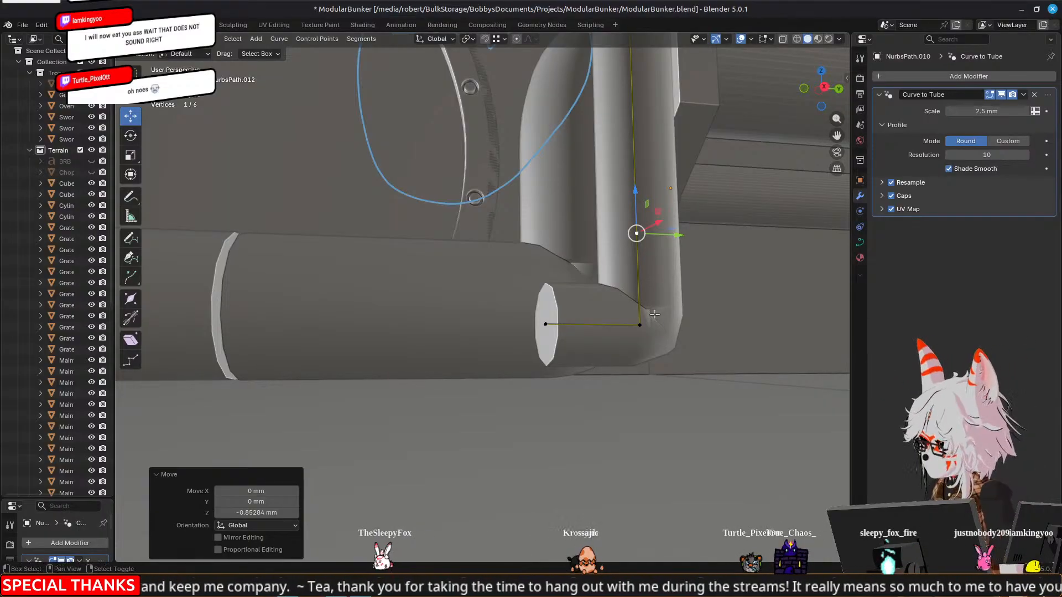
left_click(560, 331, "ctrl")
left_click_drag(606, 251, 608, 275)
Move the thin pipe's end point -58.663 mm along Y, running it beside the thick pipe to its far bend
left_click(546, 343)
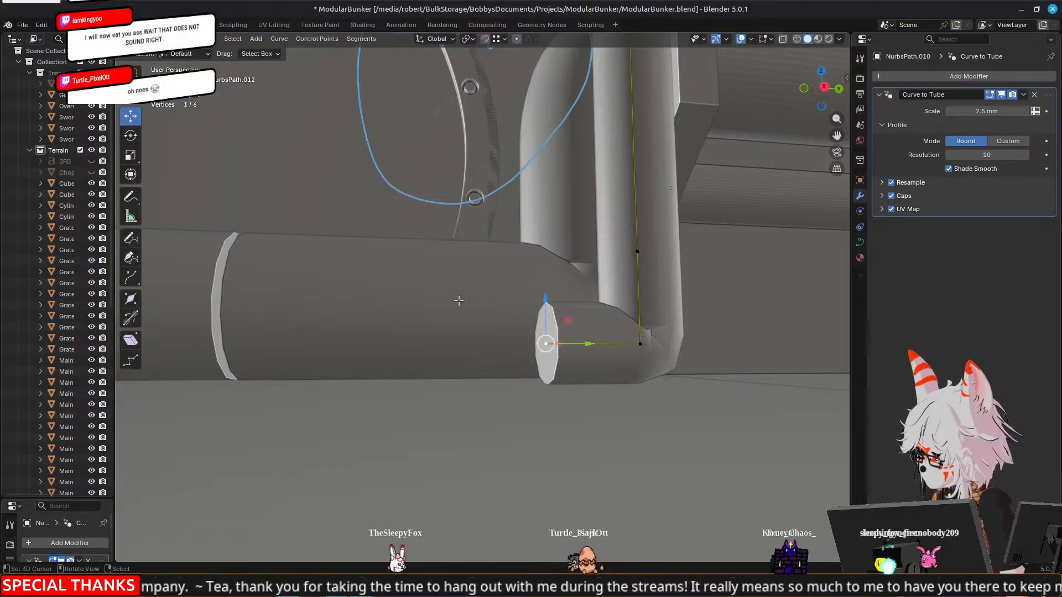
scroll(431, 276, "down", 3)
middle_click_drag(377, 285, 359, 316)
scroll(310, 314, "down", 4)
middle_click_drag(275, 310, 509, 294, "shift")
middle_click_drag(634, 290, 622, 290)
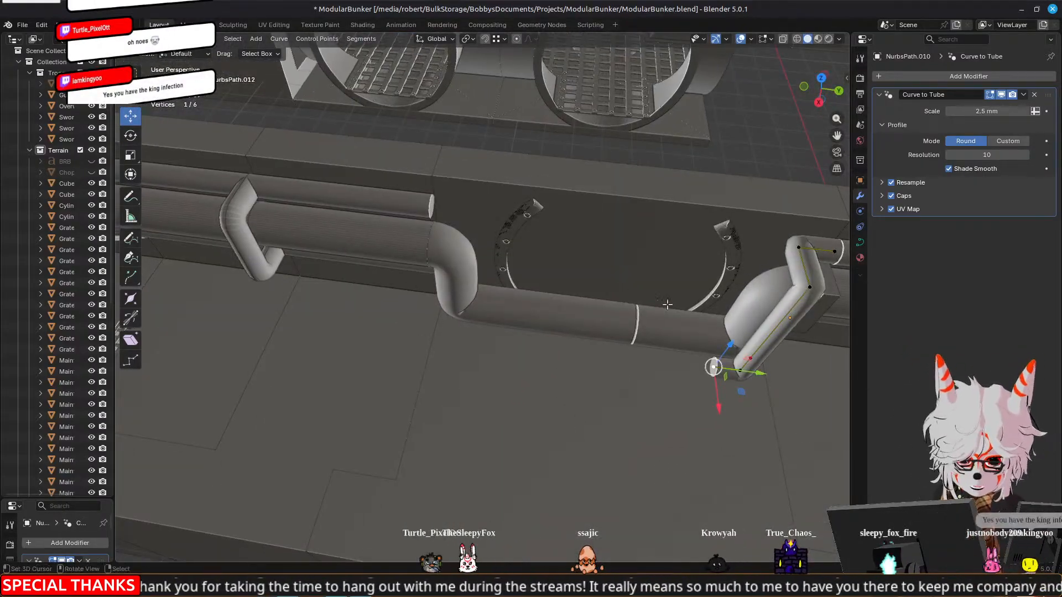
left_click_drag(755, 377, 508, 363)
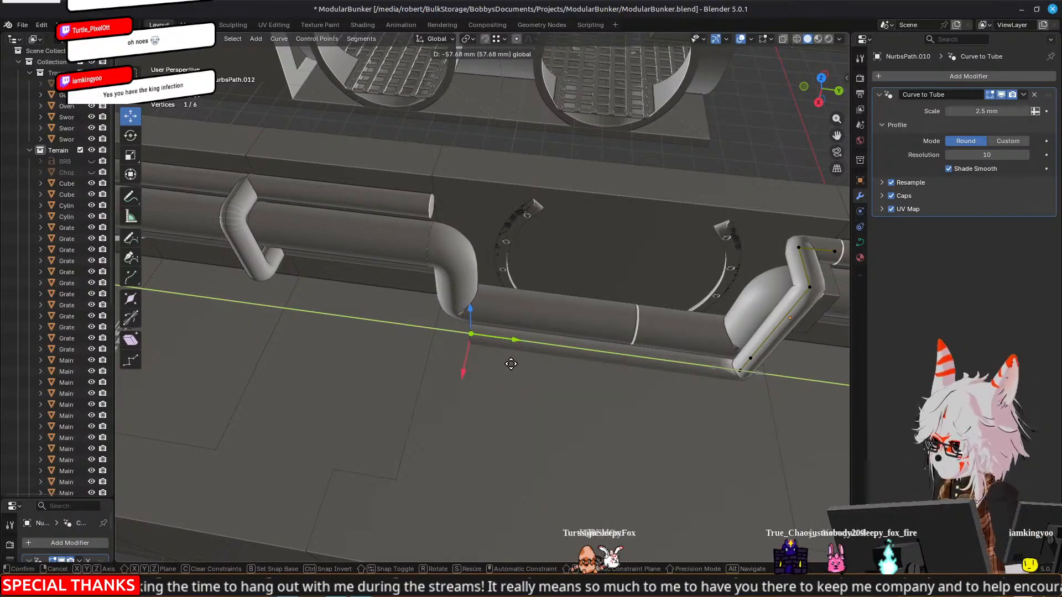
left_click_drag(506, 367, 506, 366)
Extrude a new end point from the thin pipe's floor run and shift it slightly farther along Y, undoing the vertical move
middle_click_drag(526, 343, 603, 339, "shift")
key("e")
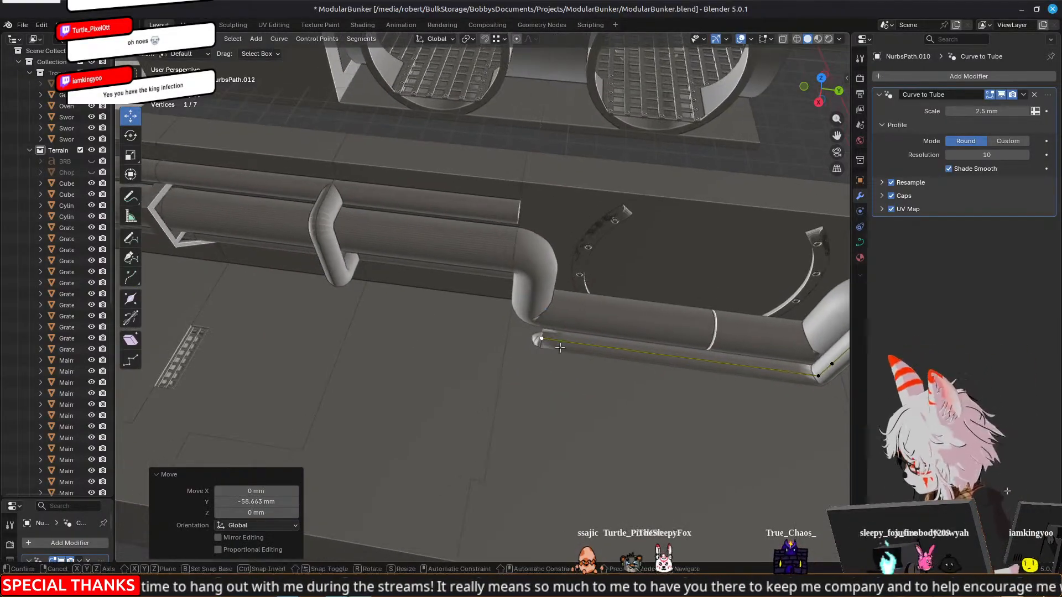
right_click(604, 338)
left_click_drag(541, 314, 549, 311)
key("ctrl+z")
left_click_drag(588, 347, 562, 343)
middle_click_drag(630, 328, 590, 325, "shift")
Extrude a point upward along Z from the floor run's far end, then lower it 1.433 mm to tighten the bend
scroll(579, 326, "up", 2)
key("e")
right_click(560, 323)
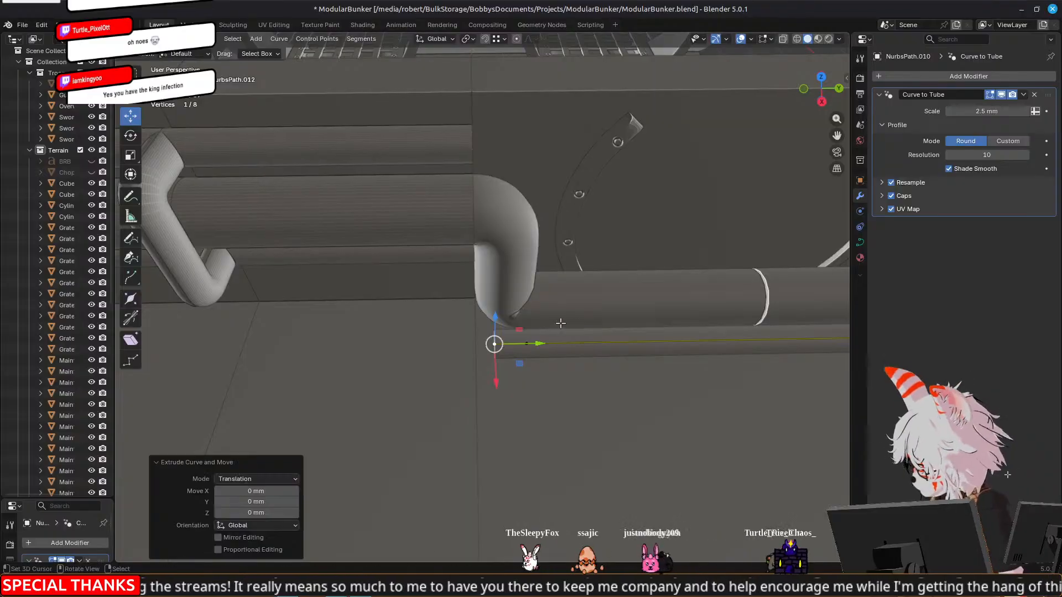
left_click_drag(501, 321, 500, 290)
middle_click_drag(391, 320, 566, 243)
left_click_drag(544, 221, 545, 241)
middle_click_drag(544, 241, 596, 296)
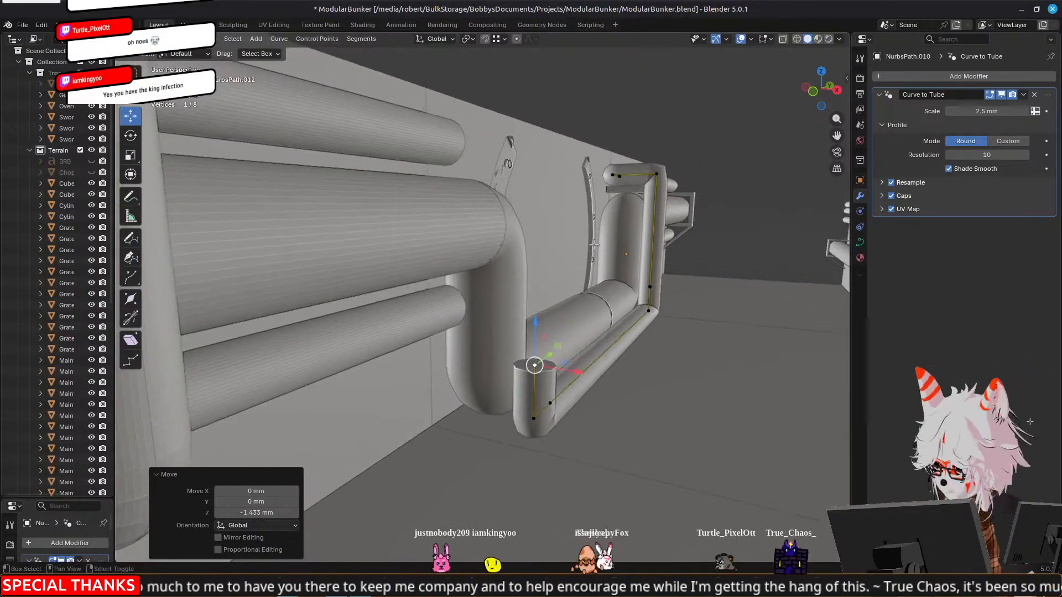
Extrude the thin pipe's rising end and move the new point 20.125 mm up along Z
scroll(537, 294, "down", 2)
key("e")
right_click(537, 294)
left_click_drag(521, 300, 515, 155)
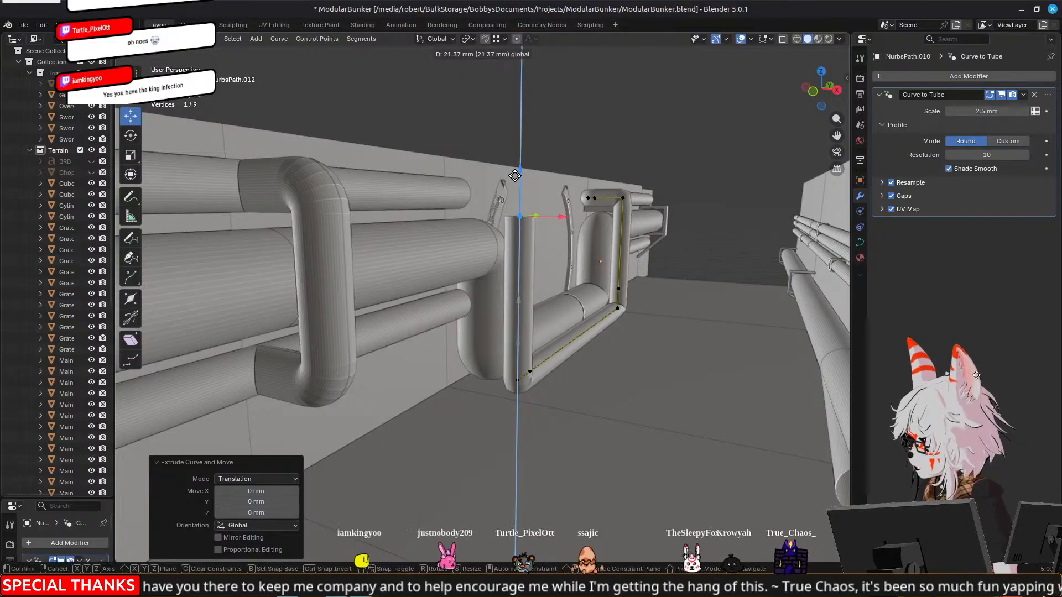
left_click(516, 183)
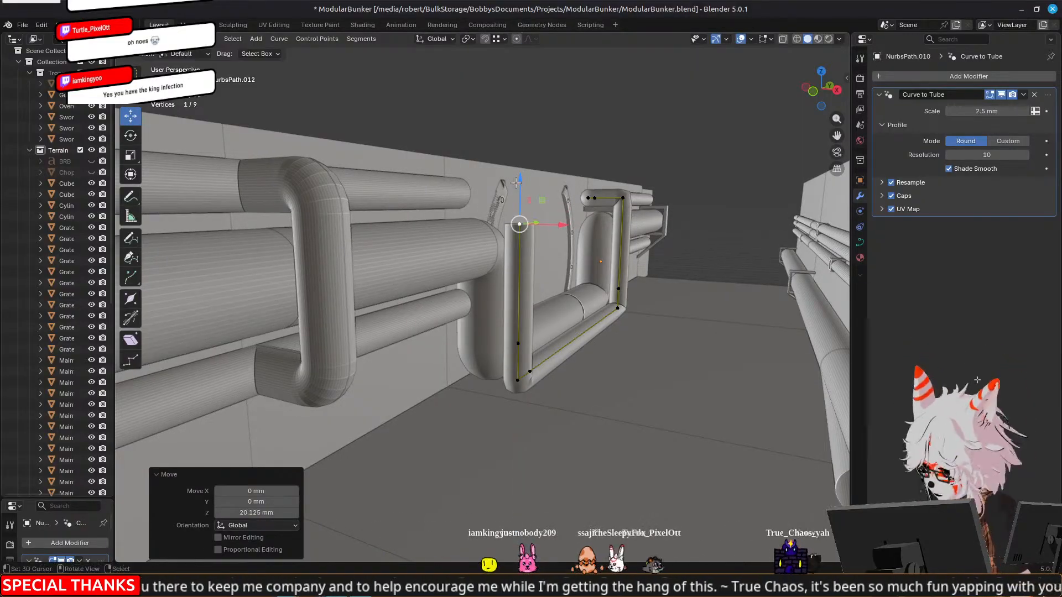
Extrude another point from the thin pipe's rising end and move it 4.9073 mm up along Z
key("e")
right_click(515, 185)
left_click_drag(519, 179, 585, 198)
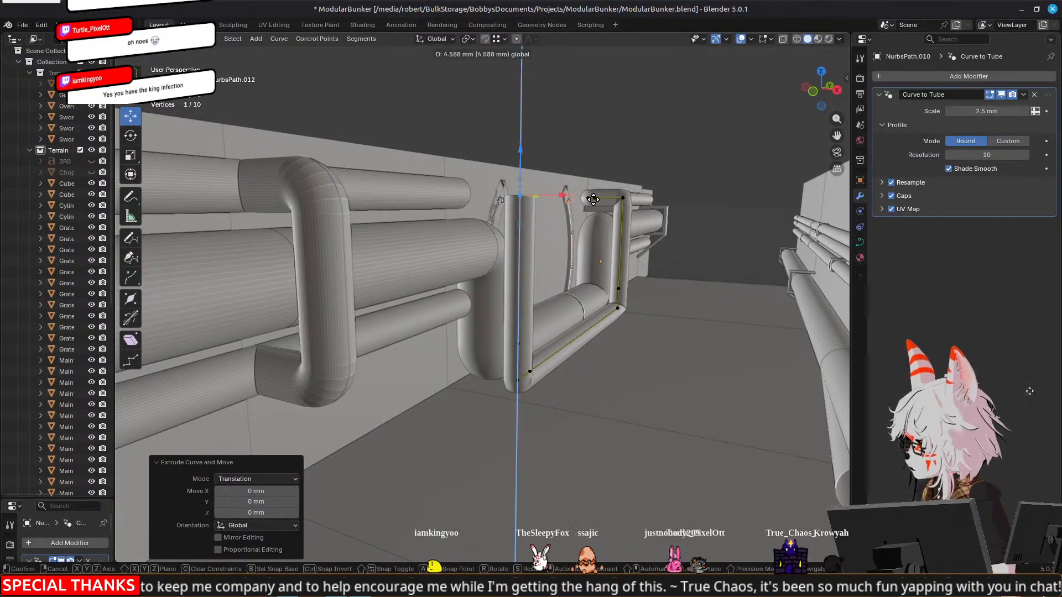
left_click(587, 198)
Extrude two successive points from the thin pipe's raised end along X toward the wall
key("e")
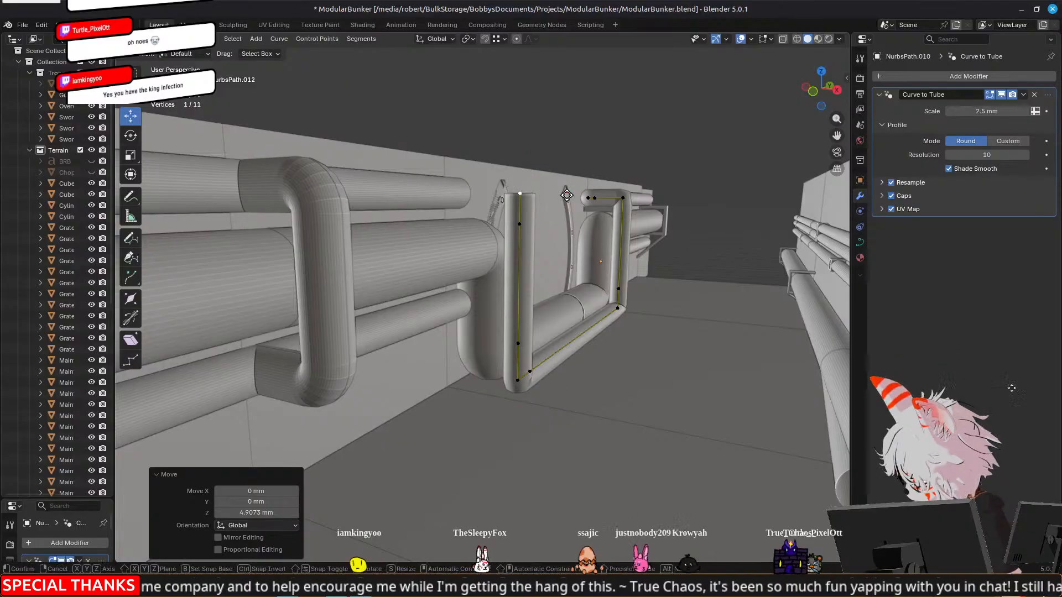
right_click(559, 193)
middle_click_drag(549, 189, 559, 207)
mouse_move(551, 212)
left_mouse_down()
mouse_move(523, 209)
mouse_move(536, 210)
left_mouse_up()
middle_click_drag(536, 210, 623, 270)
key("e")
right_click(530, 326)
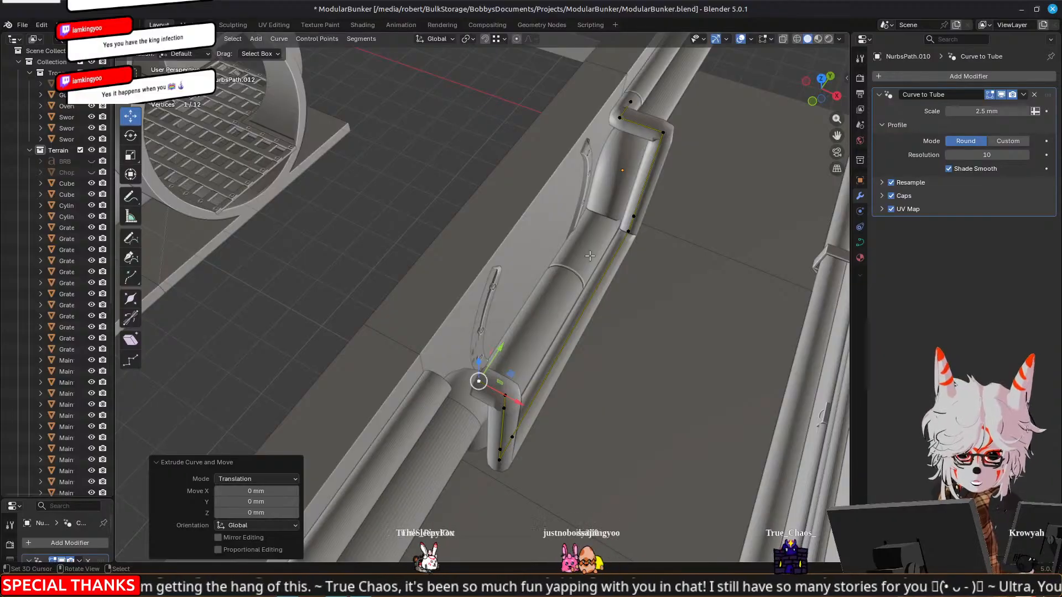
left_click_drag(520, 402, 488, 384)
Select the seven points of the thin pipe's new riser and move them 3.0739 mm along Y
middle_click_drag(612, 232, 551, 244)
left_click(397, 381, "shift")
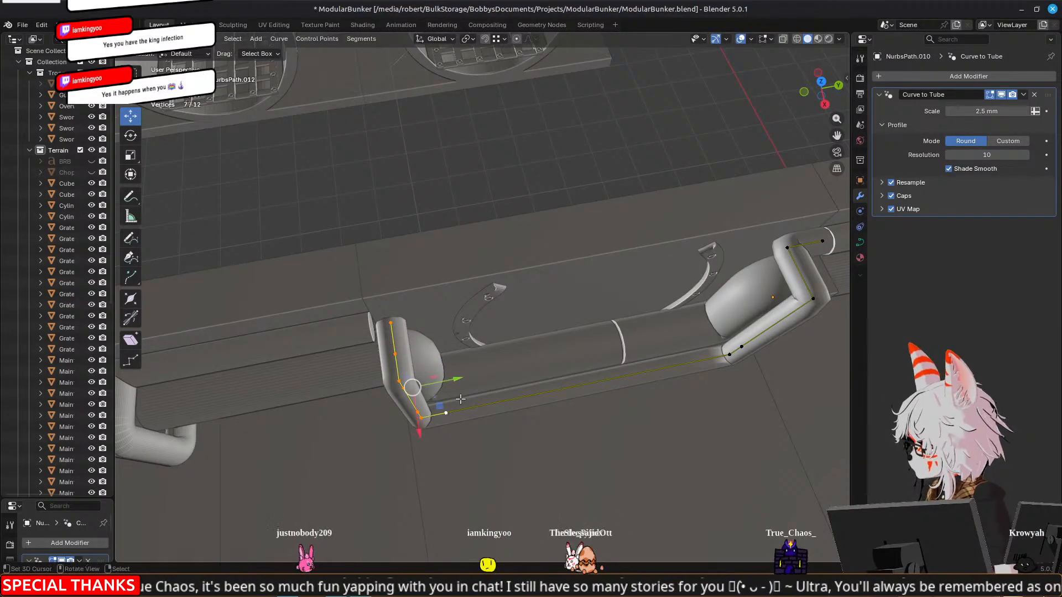
key("y")
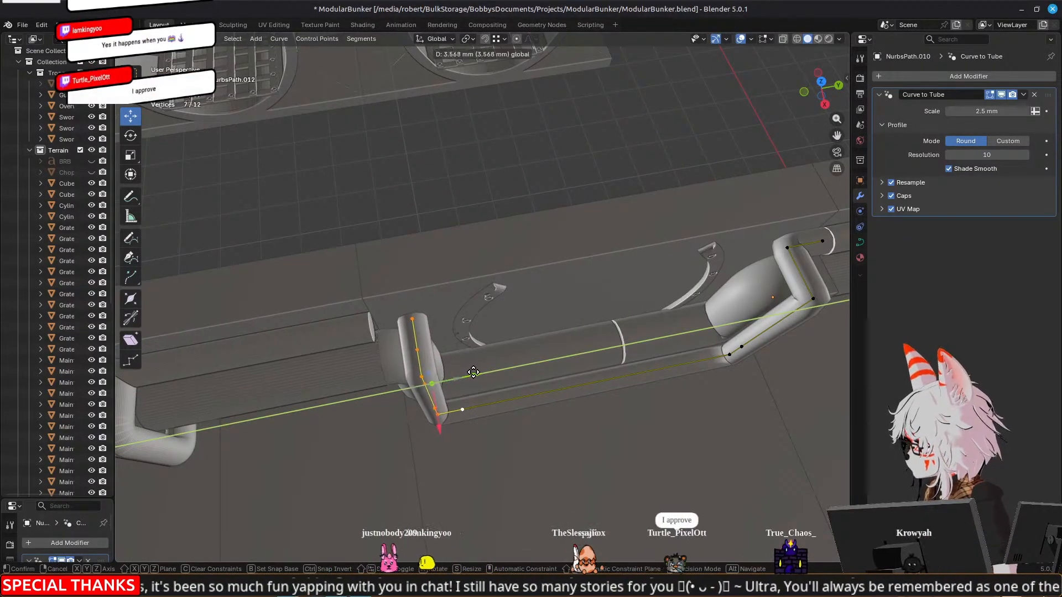
left_click(471, 373)
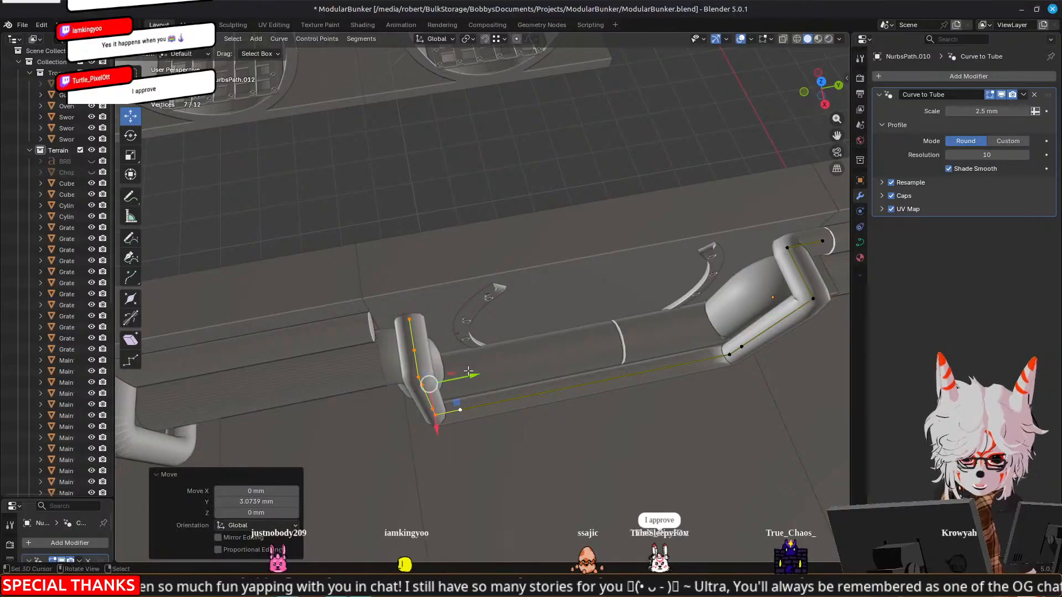
Extrude the thin pipe's wall-side end along negative Y to meet the existing upper pipe, finishing the curve edit
middle_click_drag(557, 379, 564, 345)
right_click(398, 310)
middle_click_drag(398, 311, 387, 305)
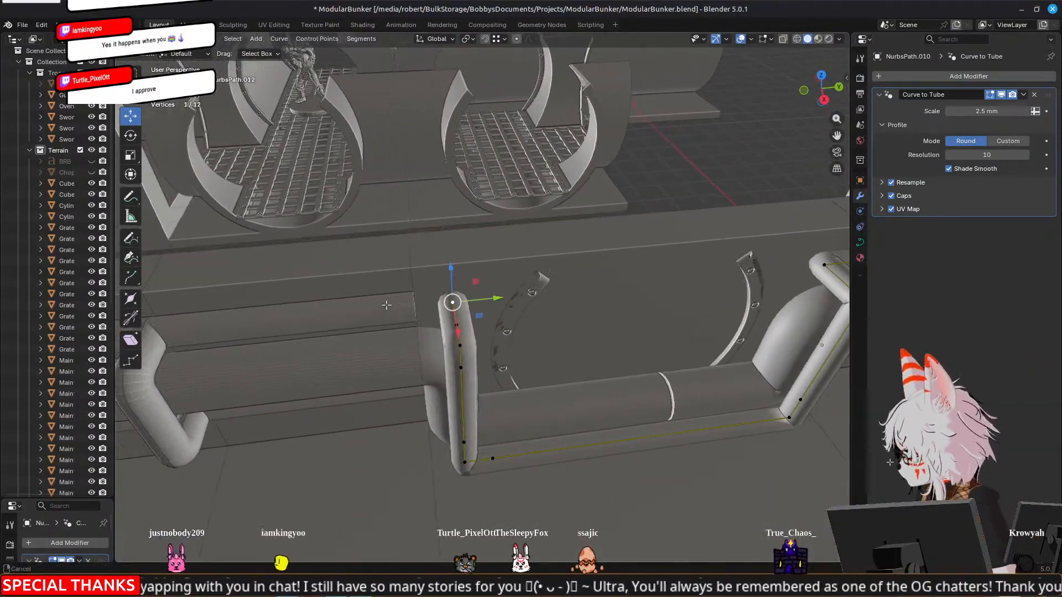
key("e")
right_click(388, 305)
left_click_drag(498, 300, 416, 302)
key("Tab")
Move the four points of the thick pipe's negative-Y bend 4.4707 mm along Y, away from the existing pipes
scroll(438, 363, "down", 3)
mouse_move(440, 357)
middle_mouse_down()
mouse_move(654, 323)
mouse_move(763, 373)
mouse_move(559, 372)
mouse_move(572, 339)
mouse_move(624, 371)
mouse_move(768, 348)
mouse_move(745, 375)
mouse_move(658, 387)
mouse_move(585, 354)
mouse_move(570, 323)
mouse_move(427, 376)
mouse_move(360, 367)
mouse_move(387, 406)
mouse_move(509, 417)
mouse_move(447, 349)
middle_mouse_up()
left_click(444, 348)
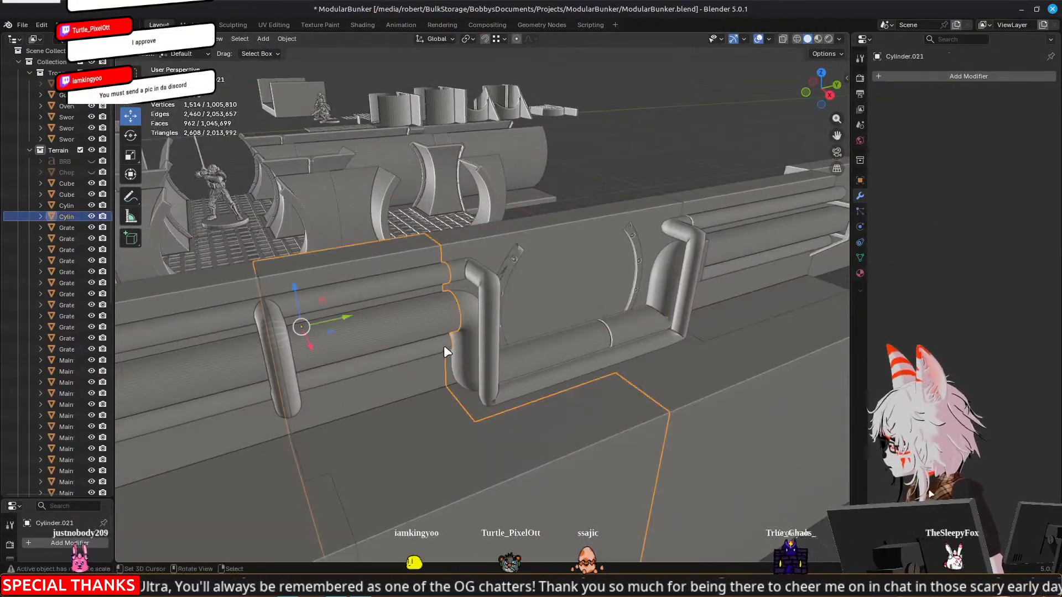
left_click(480, 315)
mouse_move(489, 316)
middle_mouse_down()
mouse_move(444, 327)
mouse_move(481, 334)
middle_mouse_up()
left_click(512, 370)
key("Tab")
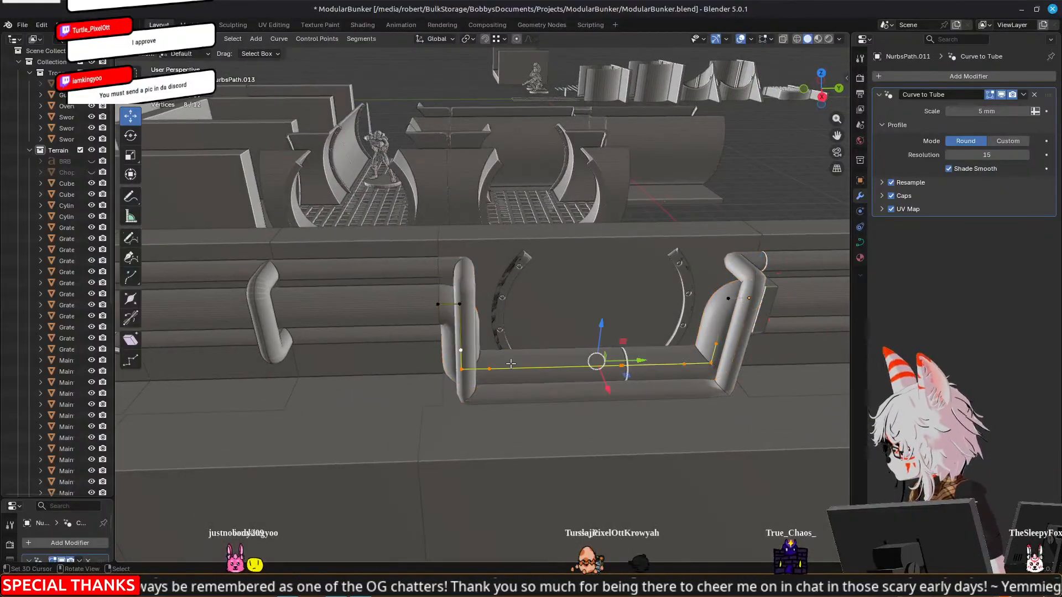
left_click(459, 304)
left_click(489, 369, "shift")
left_click(621, 366, "shift")
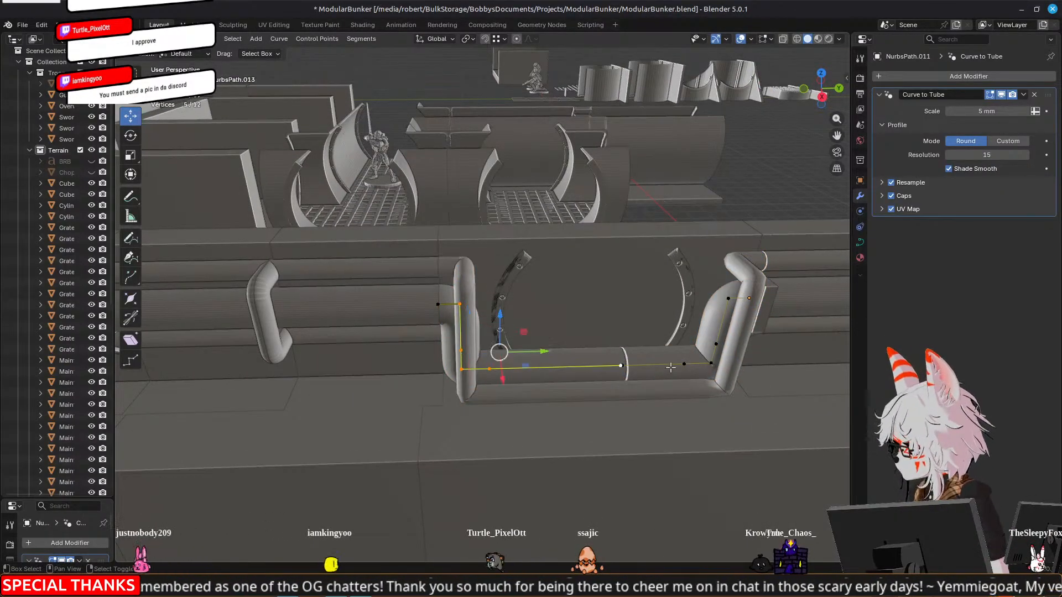
left_click(490, 369)
left_click(459, 349, "shift")
left_click(459, 305, "shift")
left_click_drag(501, 345, 524, 346)
left_click_drag(523, 345, 520, 344)
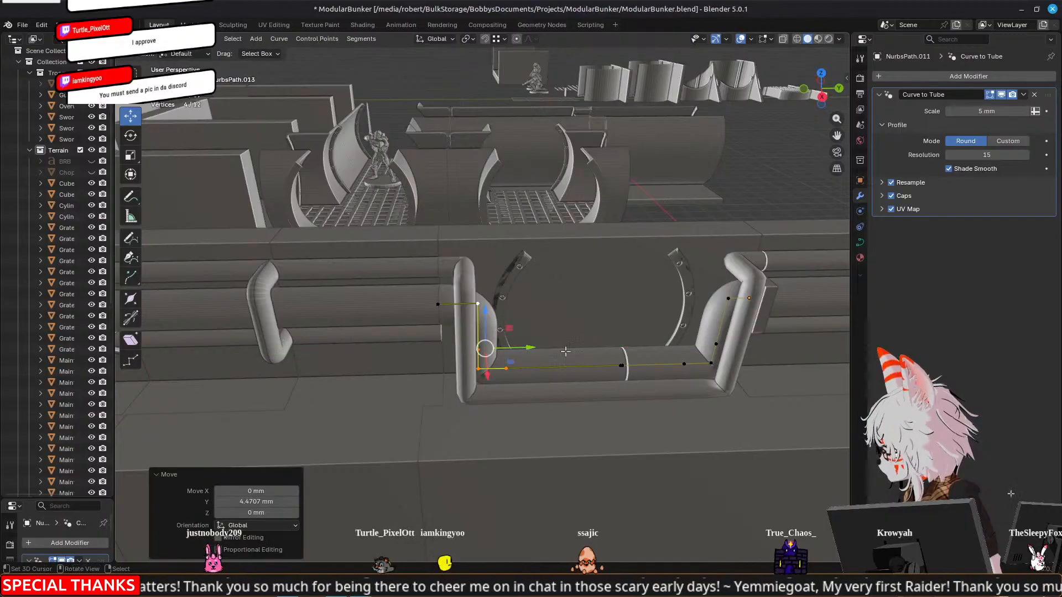
Shift the four points of the thick pipe's positive-Y bend inward along negative Y
middle_click_drag(769, 348, 679, 337, "shift")
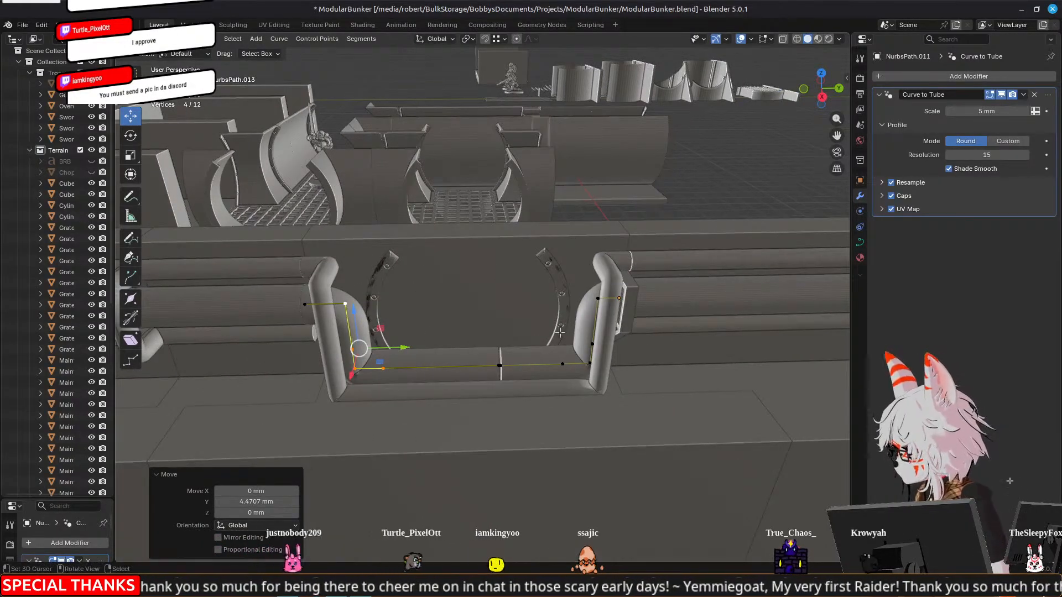
right_click(597, 299)
right_click(592, 344, "shift")
right_click(590, 363, "shift")
right_click(563, 364, "shift")
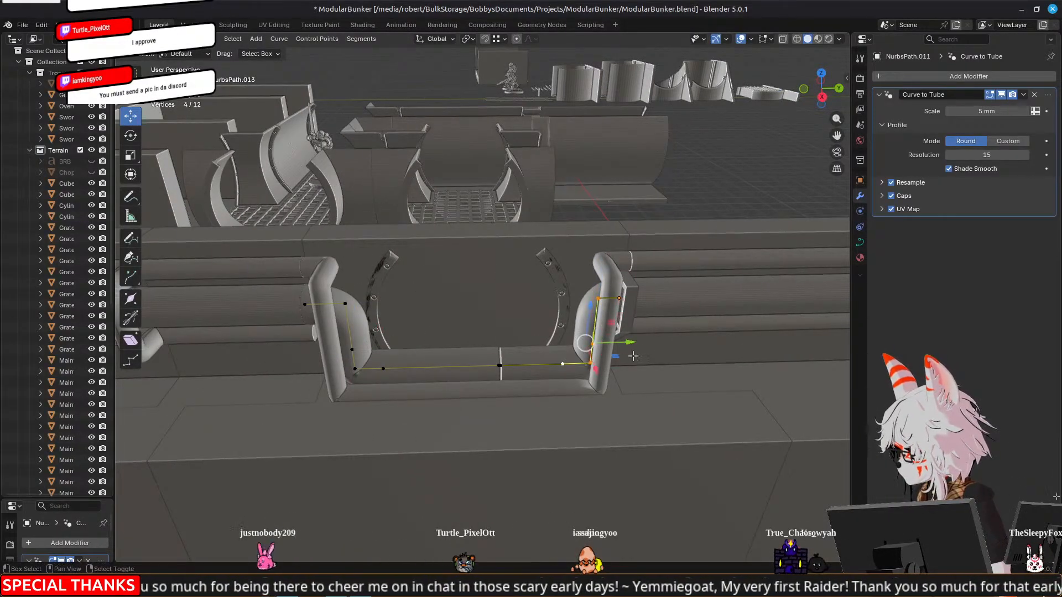
left_click_drag(629, 342, 615, 343)
middle_click_drag(712, 363, 595, 327)
key("Tab")
Select the thin pipe's negative-Y riser points and move them along Y to follow the thick pipe's bend
right_click(604, 331)
key("Tab")
middle_click_drag(406, 360, 439, 360)
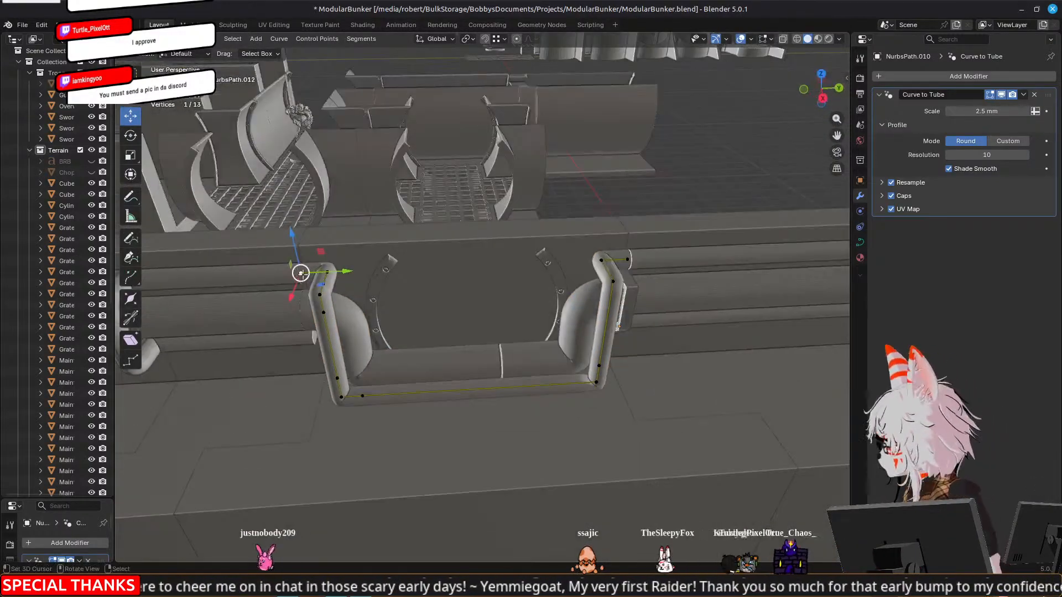
left_click(320, 295, "shift")
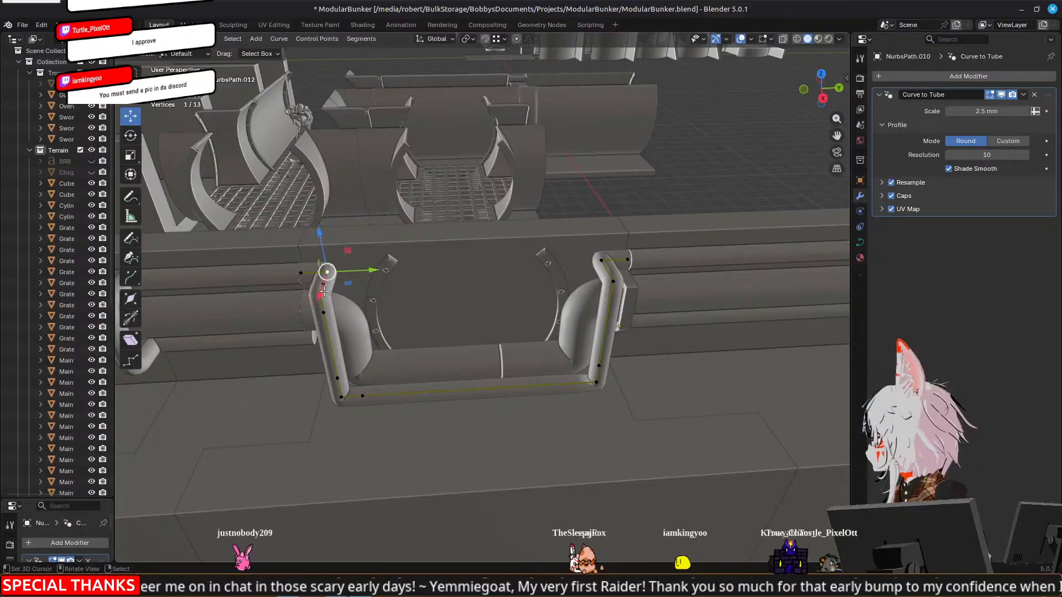
left_click(319, 302, "shift")
left_click(323, 307, "shift")
right_click(317, 302, "shift")
right_click(339, 398, "shift")
right_click(338, 383, "shift")
right_click(365, 394, "shift")
middle_click_drag(381, 375, 487, 267)
key("g")
key("y")
left_click(462, 333)
Move the thin pipe's positive-Y riser points inward along negative Y to follow the thick pipe's bend
right_click(504, 268)
right_click(509, 290, "shift")
right_click(506, 372, "shift")
right_click(506, 389, "shift")
left_click_drag(545, 330, 521, 333)
key("Tab")
Duplicate the thin pipe in place and move the copy's three positive-Y end points -17.217 mm along Z
mouse_move(436, 345)
middle_mouse_down()
mouse_move(419, 323)
mouse_move(436, 328)
middle_mouse_up()
key("shift+d")
right_click(436, 327)
key("Tab")
middle_click_drag(573, 328, 485, 300)
left_click(481, 272)
left_click(481, 297, "shift")
left_click_drag(505, 221, 505, 279)
middle_click_drag(505, 279, 500, 350)
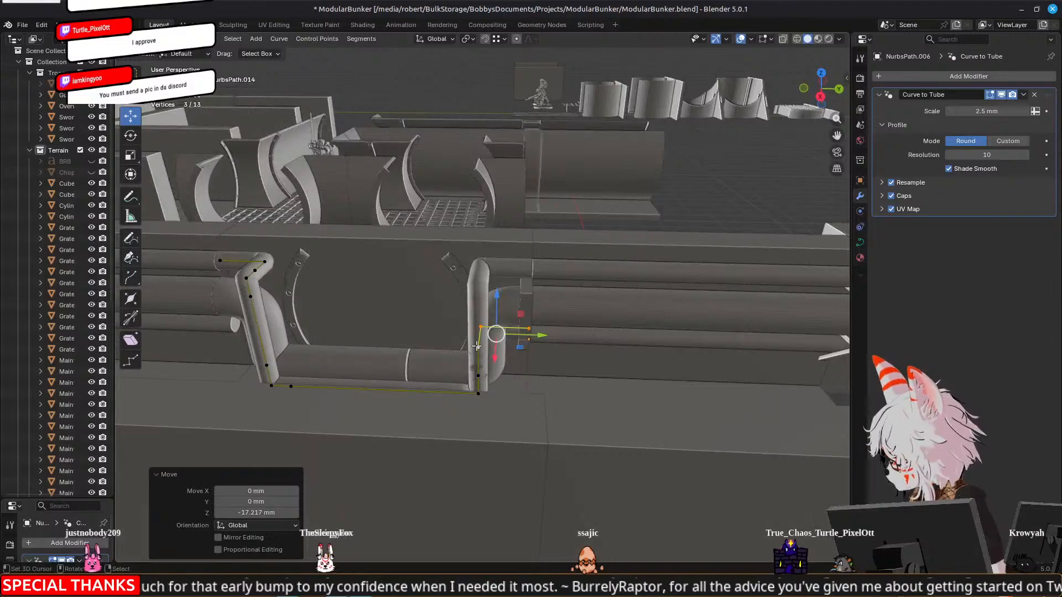
Select the four points of the duplicated pipe's positive-Y riser and move them 7.4161 mm along Y
left_click(477, 347)
left_click(479, 376, "shift")
left_click(478, 394, "shift")
left_click(481, 327, "shift")
left_click_drag(520, 365, 559, 371)
middle_click_drag(553, 368, 455, 357)
Delete the seven vertices forming the duplicated pipe's negative-Y riser and its wall connection
middle_click_drag(305, 353, 390, 261, "shift")
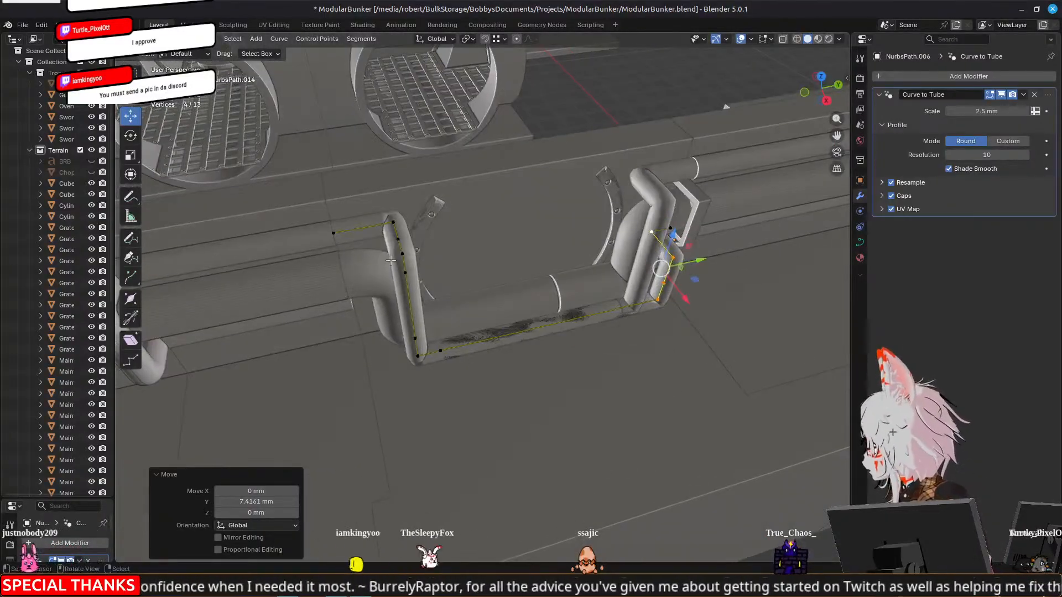
right_click_drag(327, 228, 331, 227)
right_click(394, 223, "shift")
right_click(402, 255, "shift")
right_click(406, 272, "shift")
right_click(398, 240, "shift")
right_click(415, 338, "shift")
right_click(418, 356, "shift")
key("x")
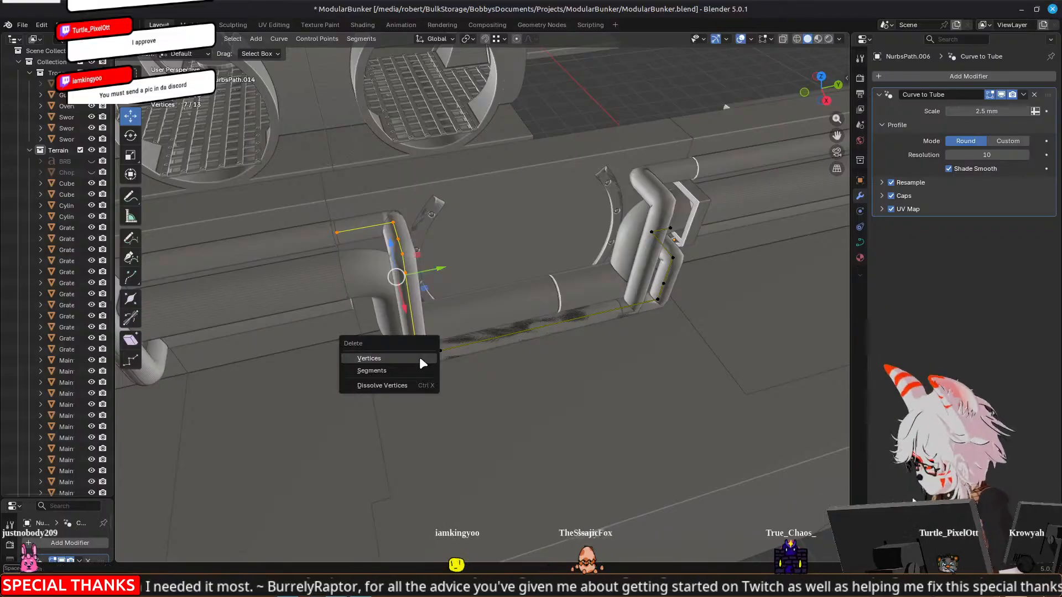
left_click(368, 358)
Shorten the duplicated pipe's floor run by moving its end point 25.323 mm along Y
right_click(440, 350)
key("g")
key("y")
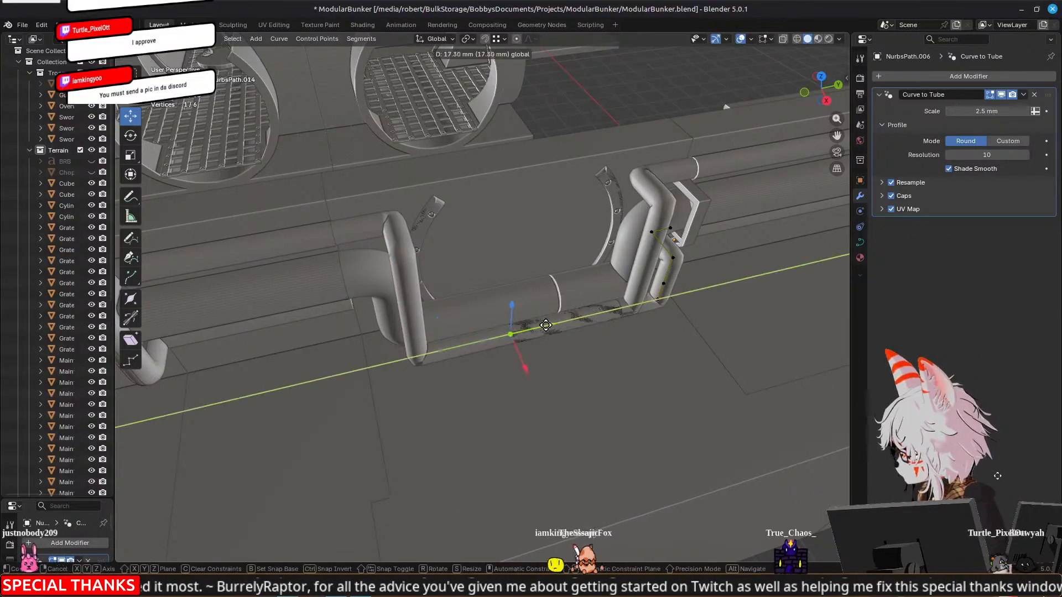
left_click(575, 318)
middle_click_drag(678, 289, 540, 292, "shift")
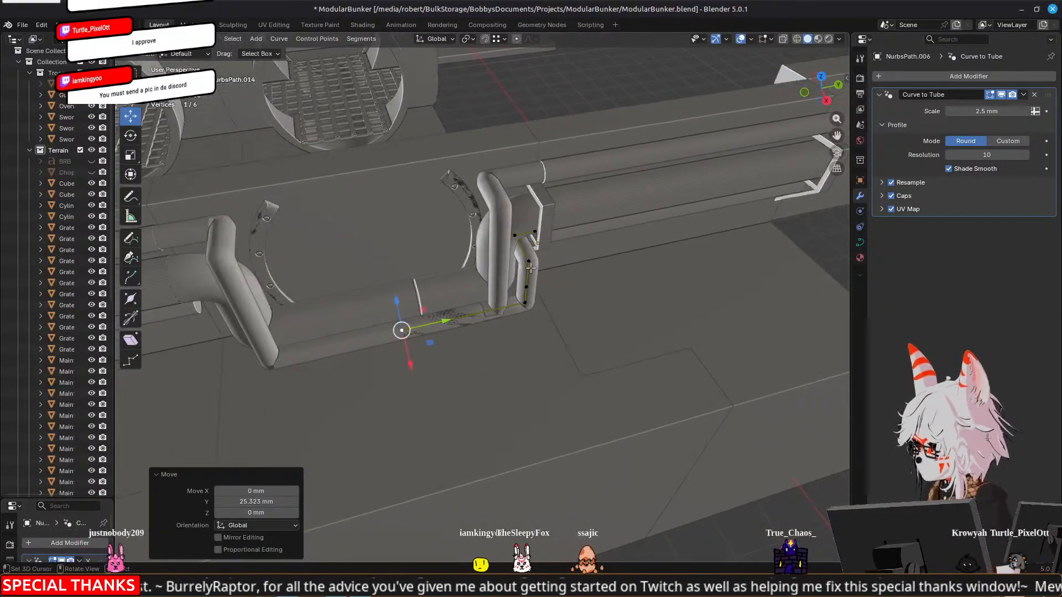
Shift the four lower points of the duplicated pipe along X, away from the original thin pipe
right_click(531, 265)
right_click(529, 288, "shift")
right_click(530, 303, "shift")
right_click(408, 331, "shift")
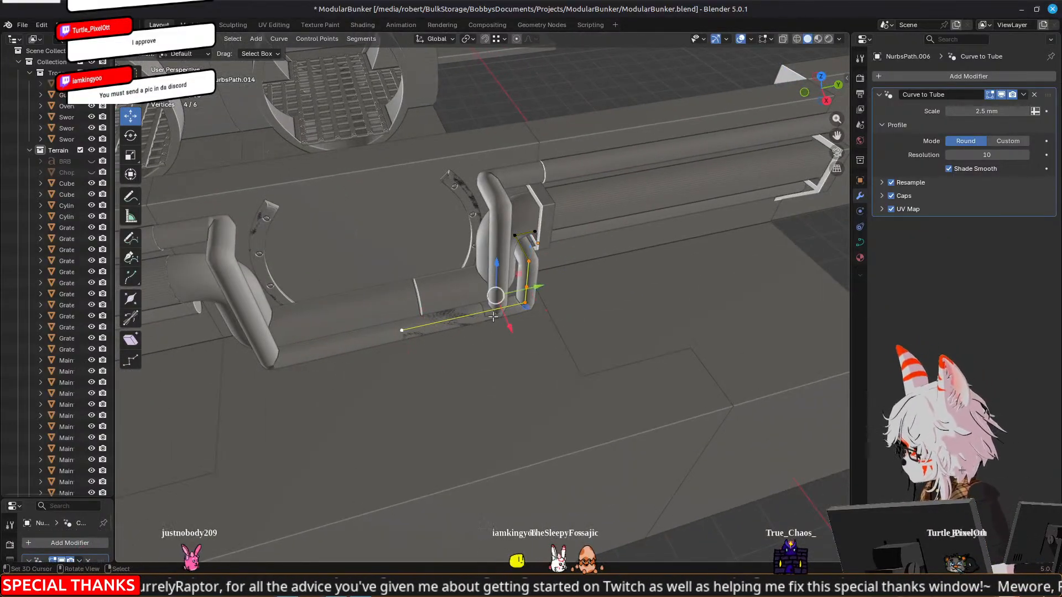
key("x")
left_click(521, 347)
middle_click_drag(521, 347, 391, 266)
left_click(575, 290)
scroll(397, 260, "down", 4)
middle_click_drag(520, 235, 433, 217)
key("Tab")
Try deleting the maintenance tunnel segment behind the rerouted pipes, inspect the gap, and undo the deletion
left_click(433, 215)
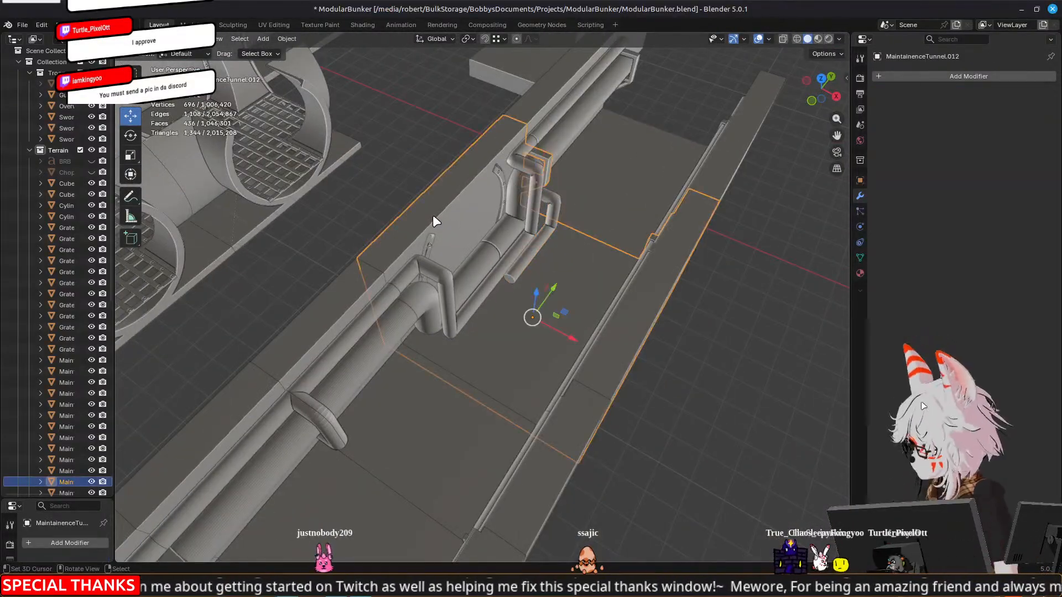
key("Delete")
scroll(436, 210, "down", 3)
left_click(442, 203)
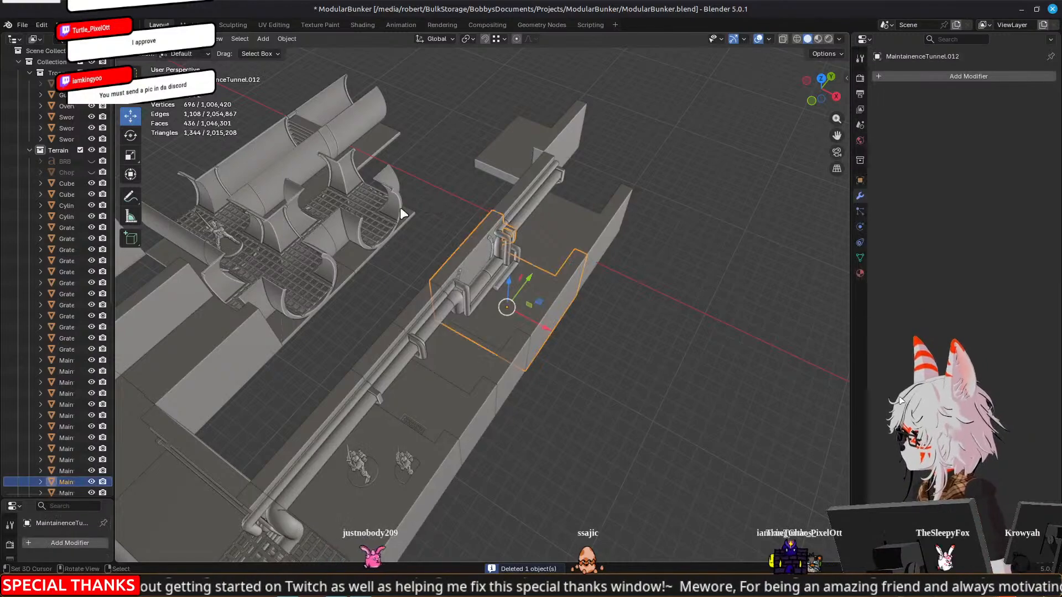
middle_click_drag(405, 204, 478, 208)
scroll(553, 227, "up", 3)
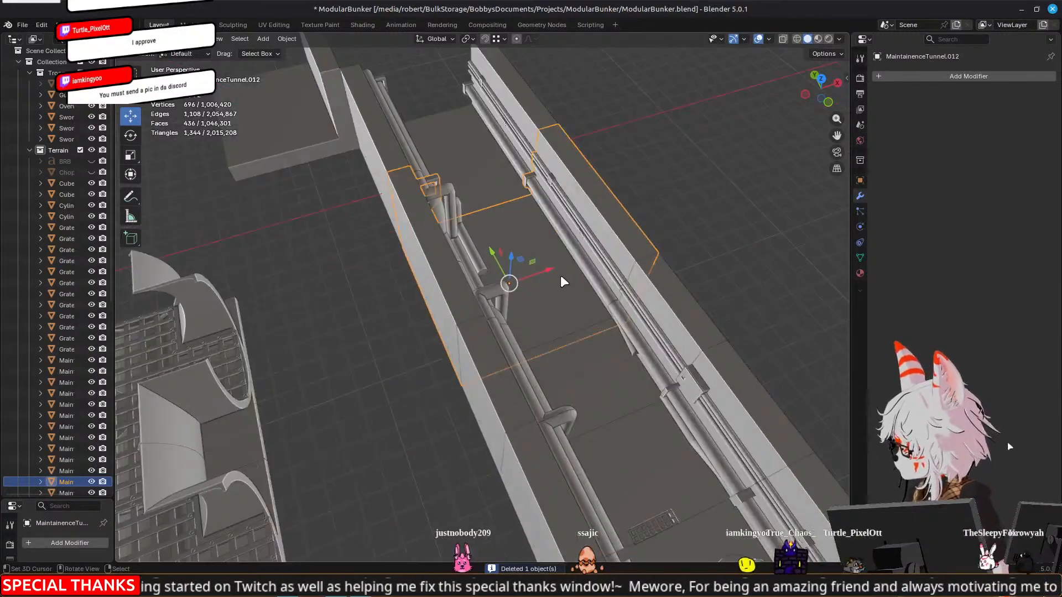
left_click_drag(545, 270, 610, 244)
key("ctrl+z")
Delete the three wall faces of the tunnel segment behind the rerouted pipes to open the wall, and clear the selection
middle_click_drag(632, 248, 528, 245)
key("Tab")
left_click(434, 228)
middle_click_drag(338, 238, 454, 221)
left_click(439, 275, "shift")
middle_click_drag(438, 275, 368, 285)
left_click(460, 244, "shift")
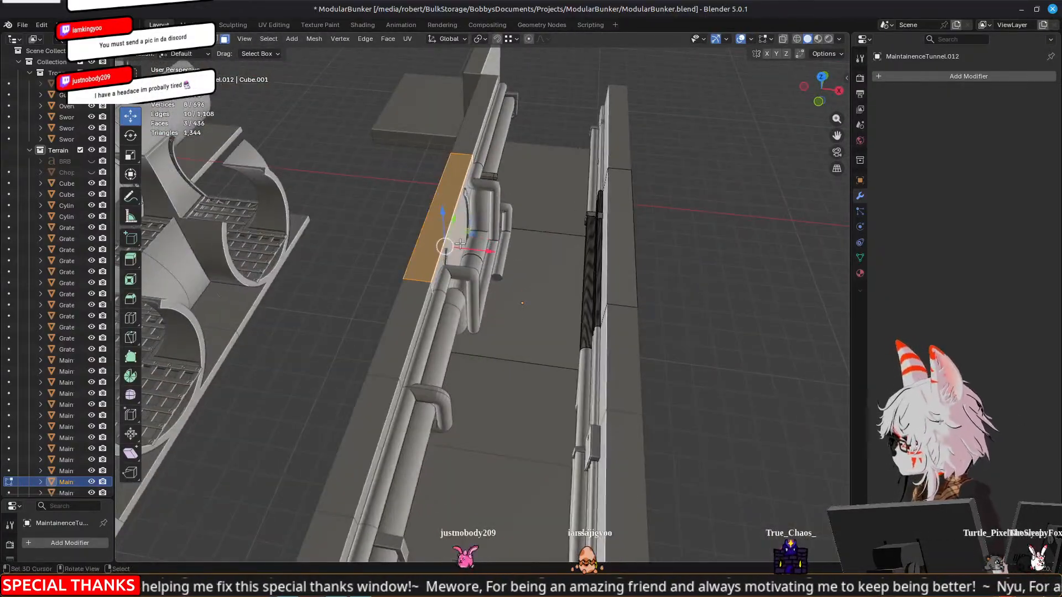
key("x")
left_click(454, 270)
middle_click_drag(454, 270, 478, 334)
key("Tab")
middle_click_drag(348, 378, 486, 400)
key("alt+a")
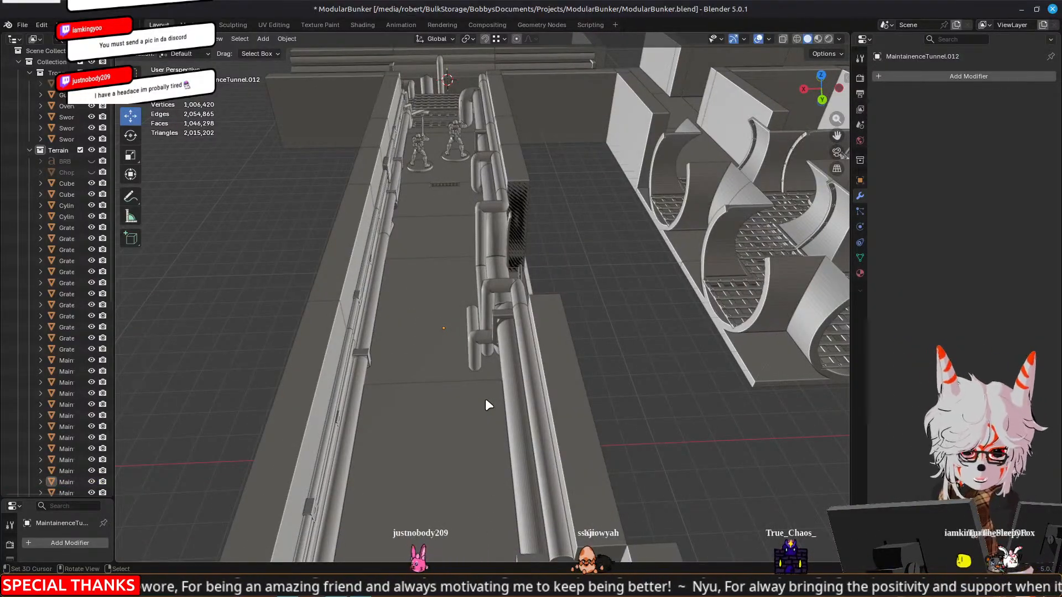
Try moving the pipeway arch along X toward the outer side of the wall opening and undo the move
scroll(521, 346, "up", 4)
middle_click_drag(631, 344, 602, 344)
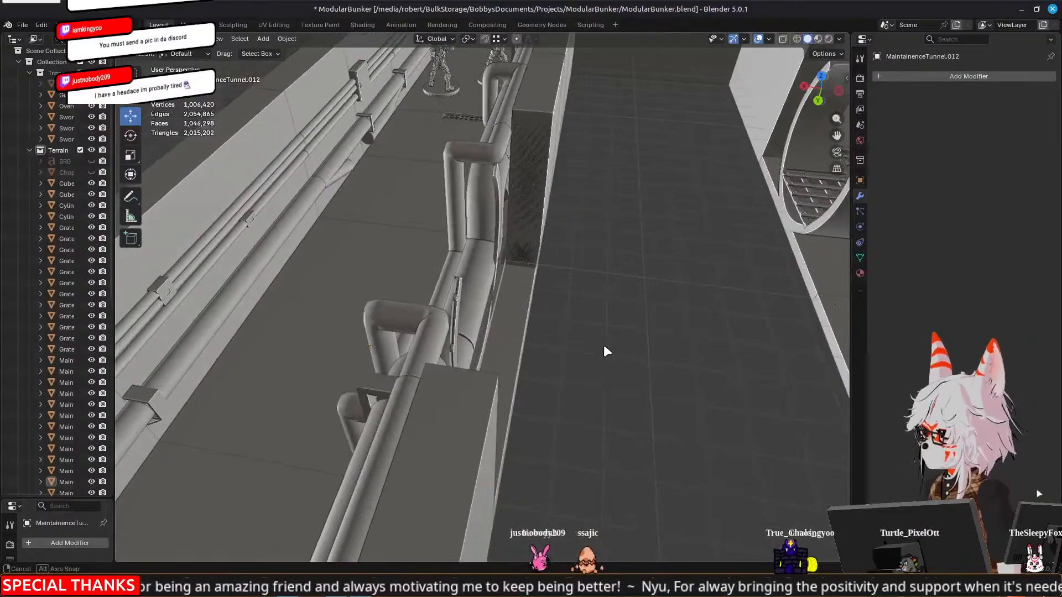
left_click(460, 296)
left_click_drag(421, 271, 550, 286)
key("ctrl+z")
Set the snap target to Increment and move the pipeway arch -10 mm along X
left_click(503, 38)
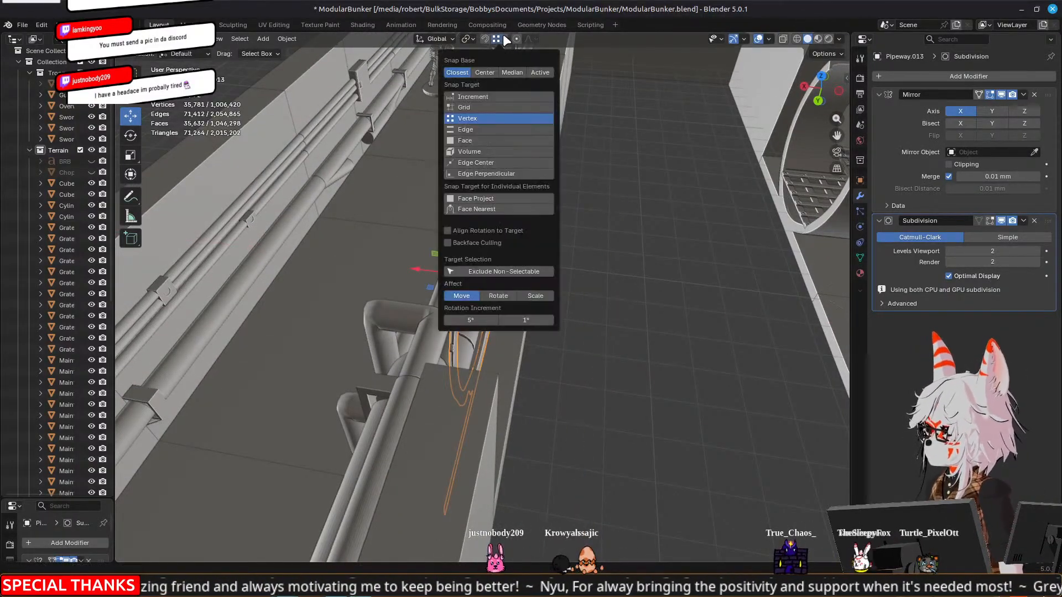
left_click(468, 92)
left_click_drag(419, 270, 477, 282)
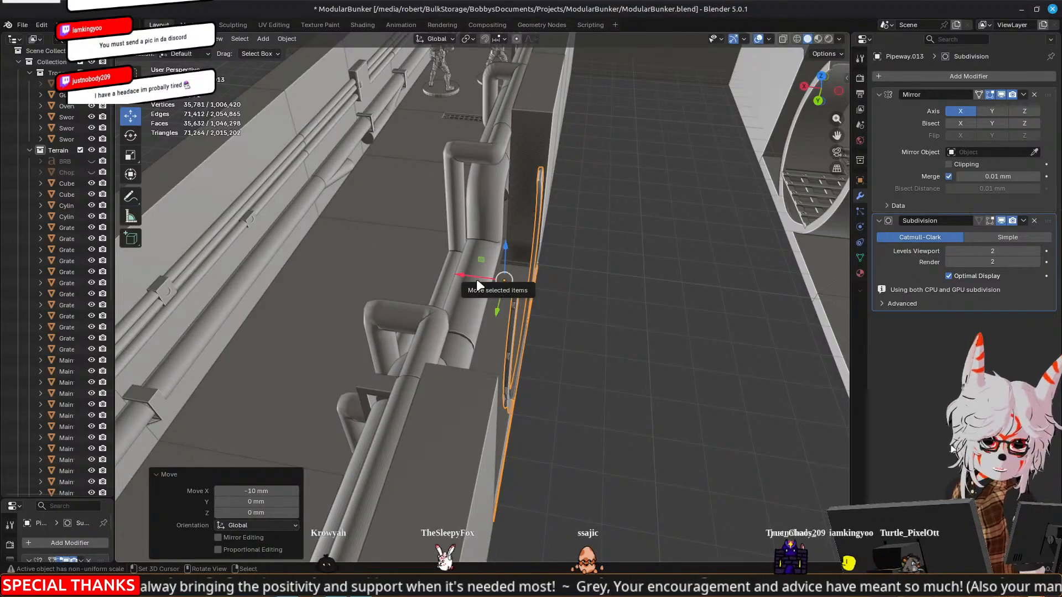
middle_click_drag(466, 270, 596, 273)
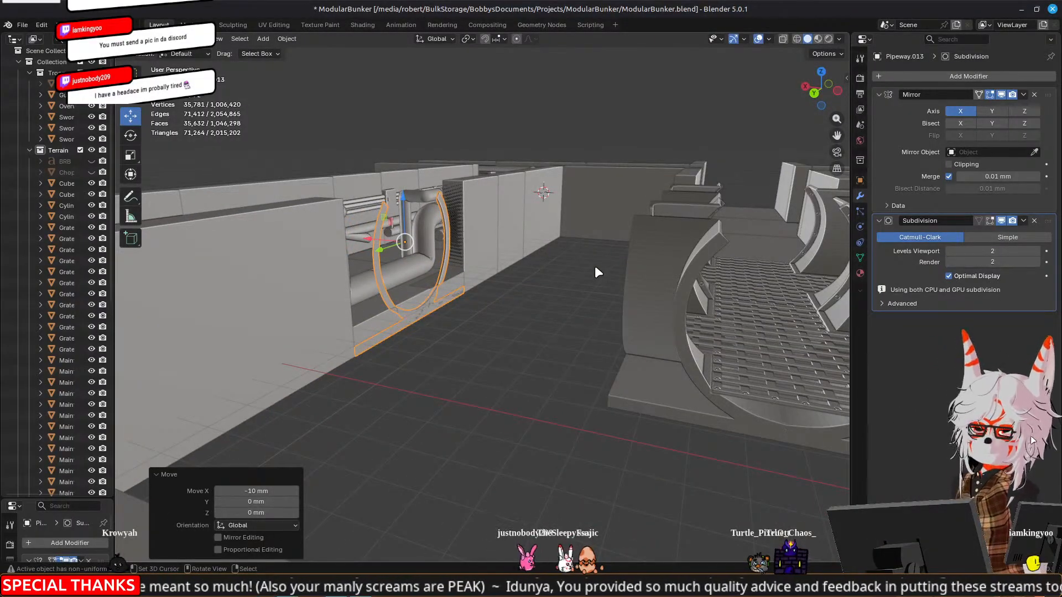
scroll(519, 297, "up", 4)
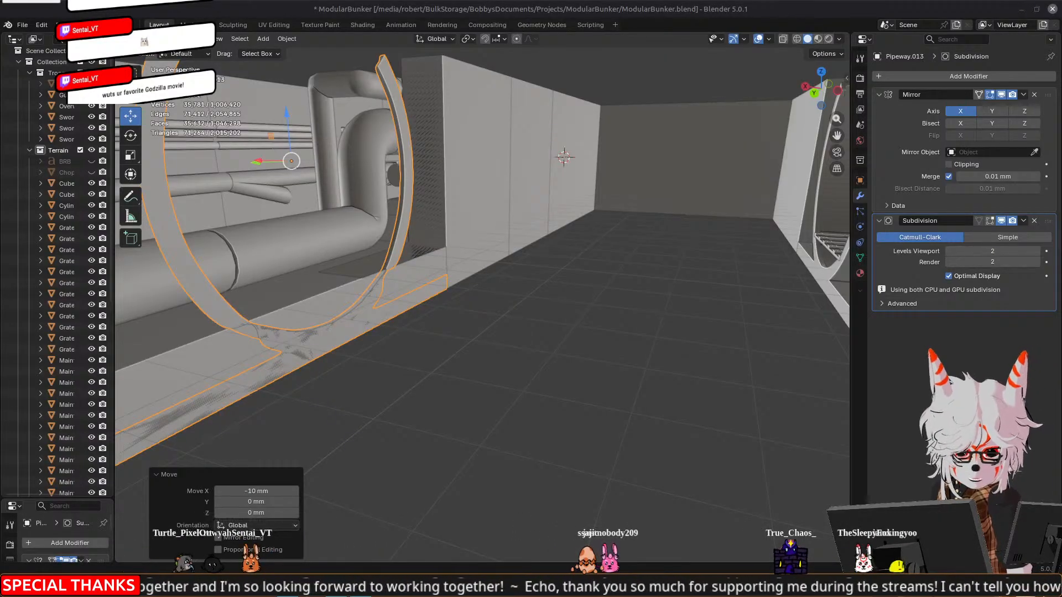
middle_click_drag(652, 215, 662, 252)
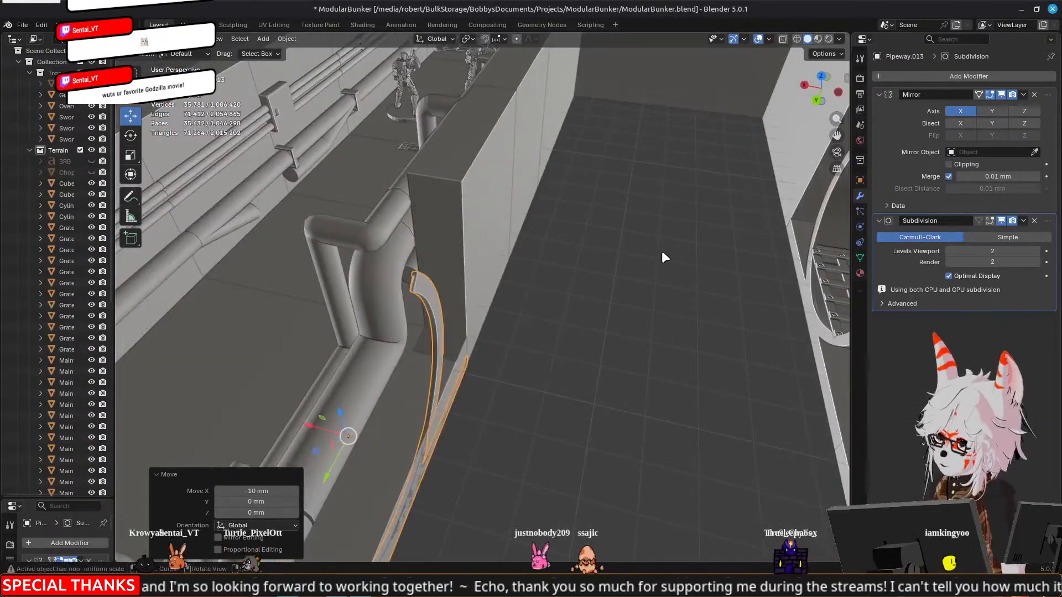
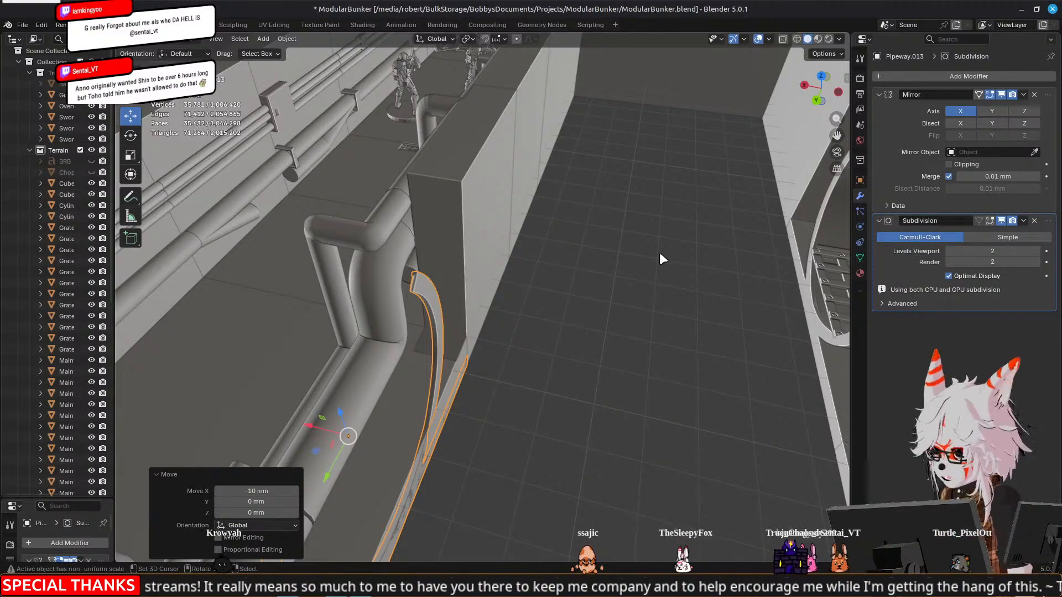
Examine the repositioned pipeway arch against the wall opening and the rerouted pipes from above and from both sides
middle_click_drag(281, 304, 398, 310)
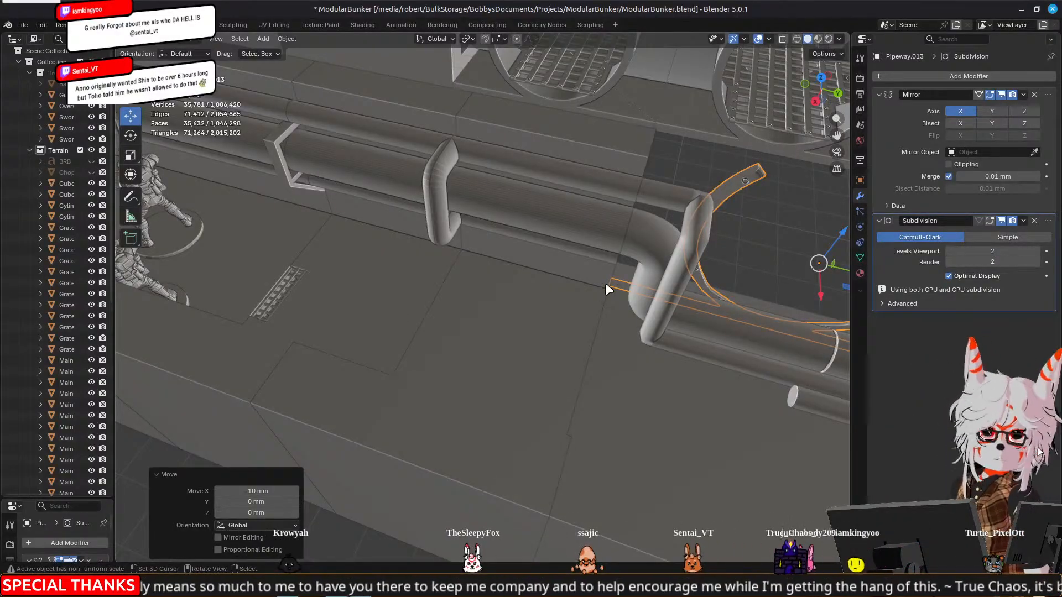
middle_click_drag(607, 289, 534, 322)
scroll(604, 304, "down", 3)
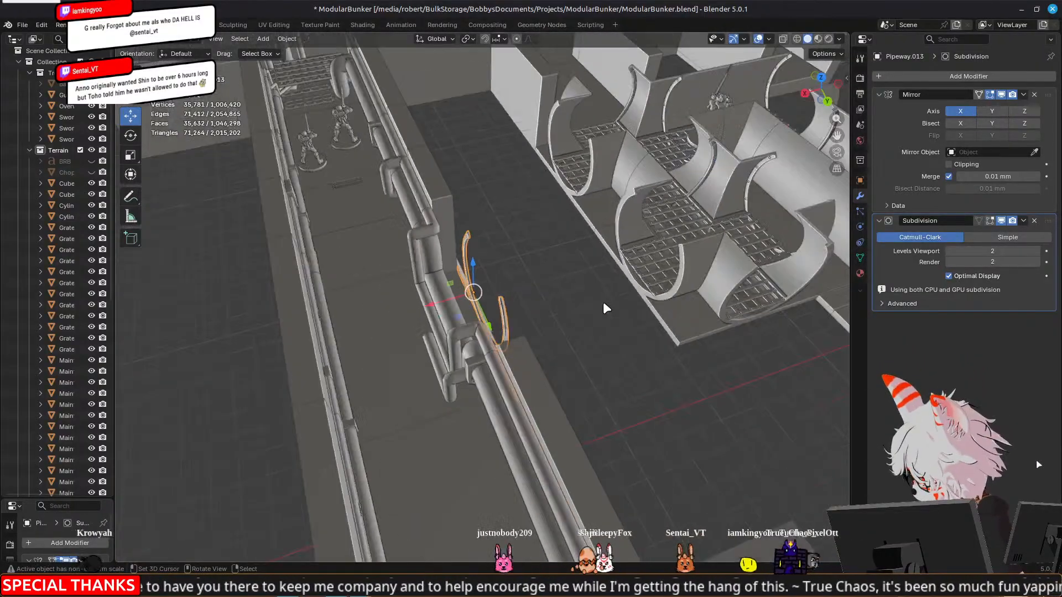
key("KP_7")
scroll(556, 216, "up", 3)
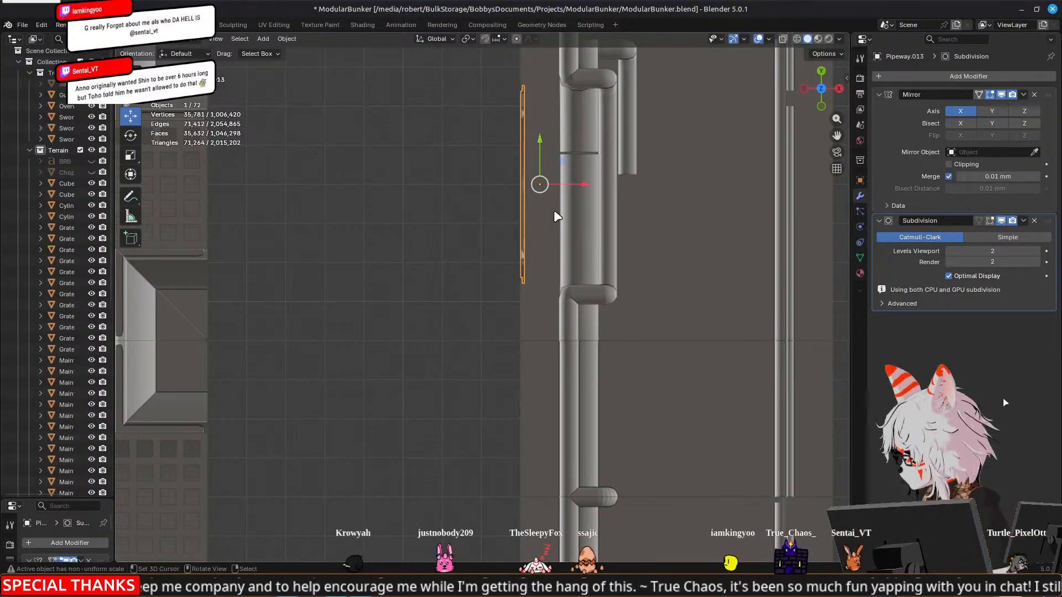
scroll(553, 210, "down", 3)
middle_click_drag(385, 257, 515, 276)
scroll(516, 275, "up", 4)
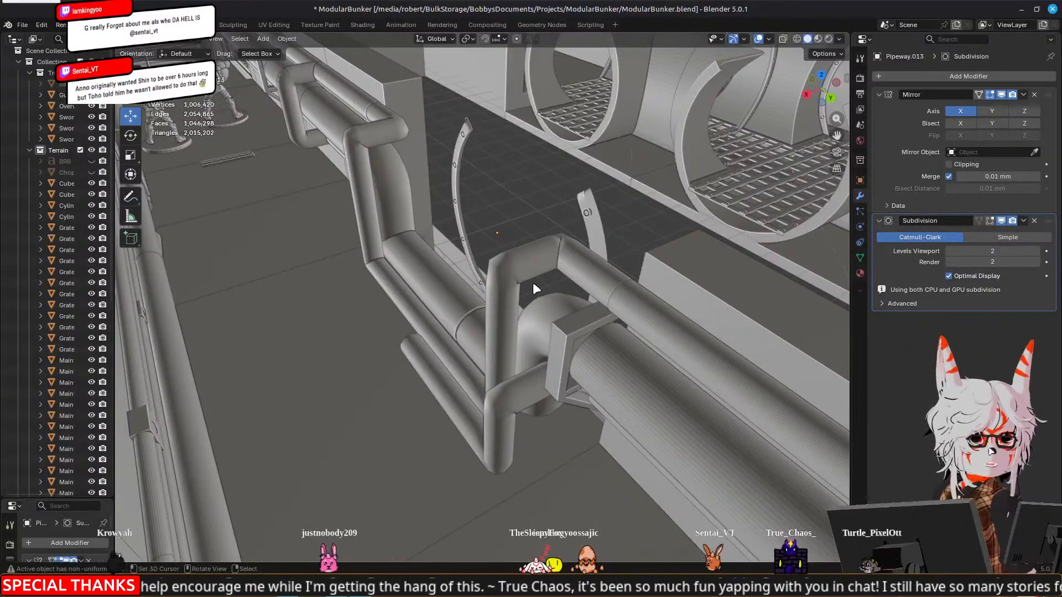
middle_click_drag(568, 254, 486, 273)
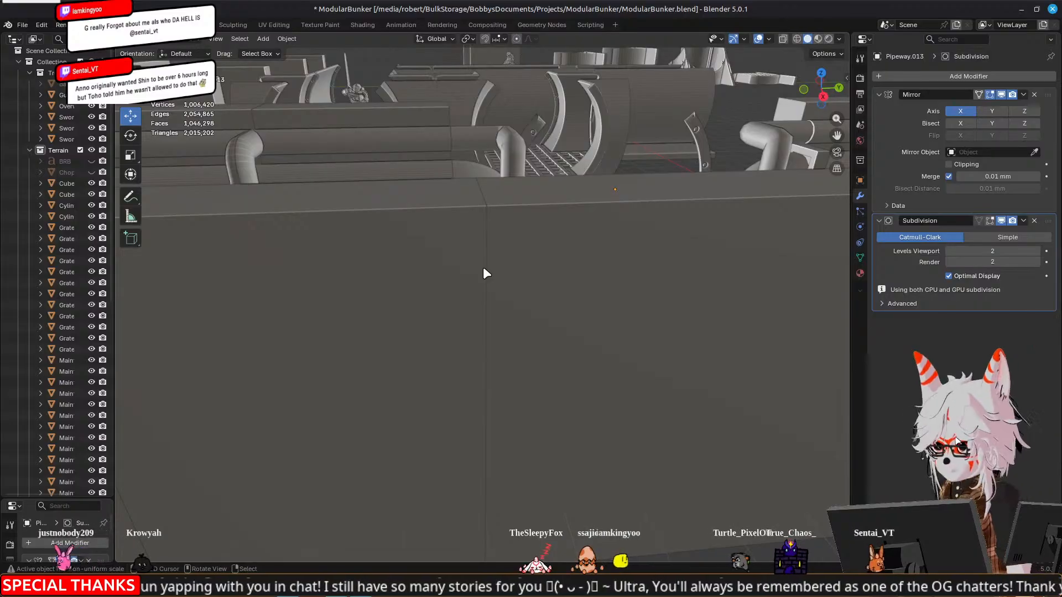
middle_click_drag(524, 255, 415, 300)
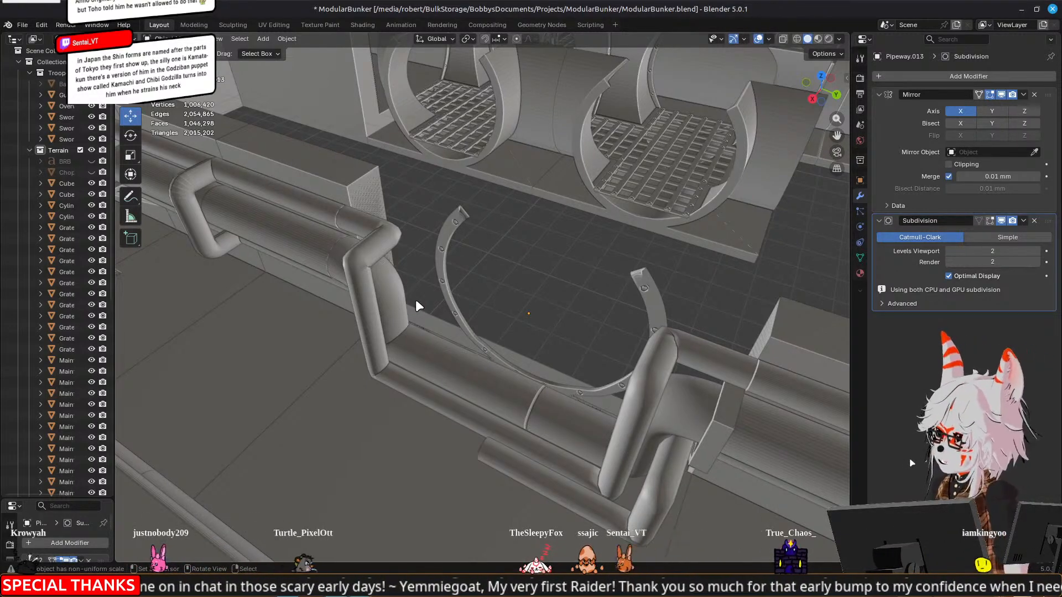
middle_click_drag(504, 280, 547, 273)
Open the maintenance tunnel segment around the arch in Edit Mode and examine the cut wall faces, leaving the mesh unedited
left_click(371, 208)
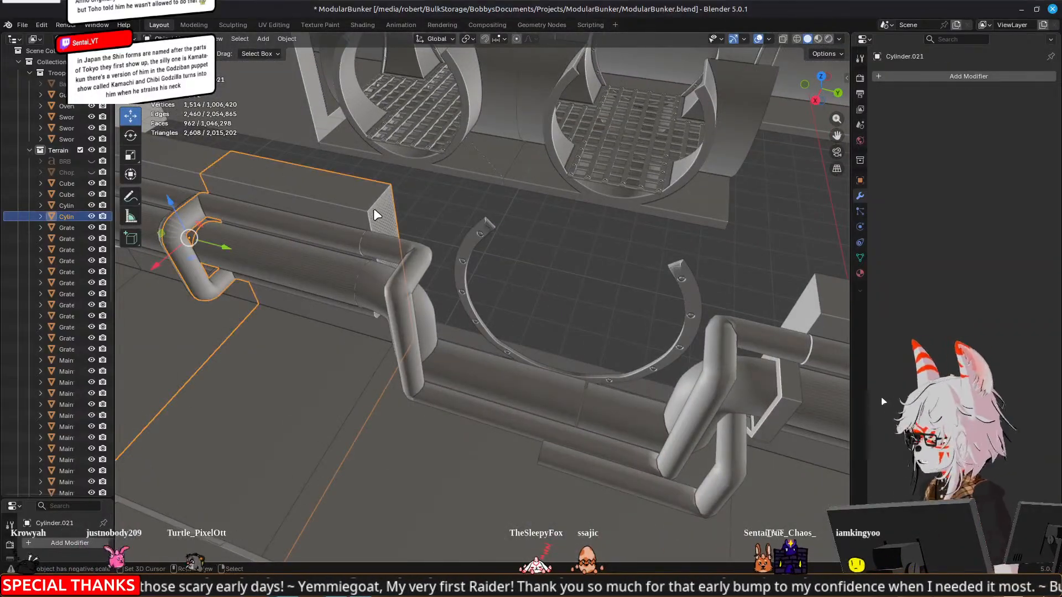
left_click(377, 216)
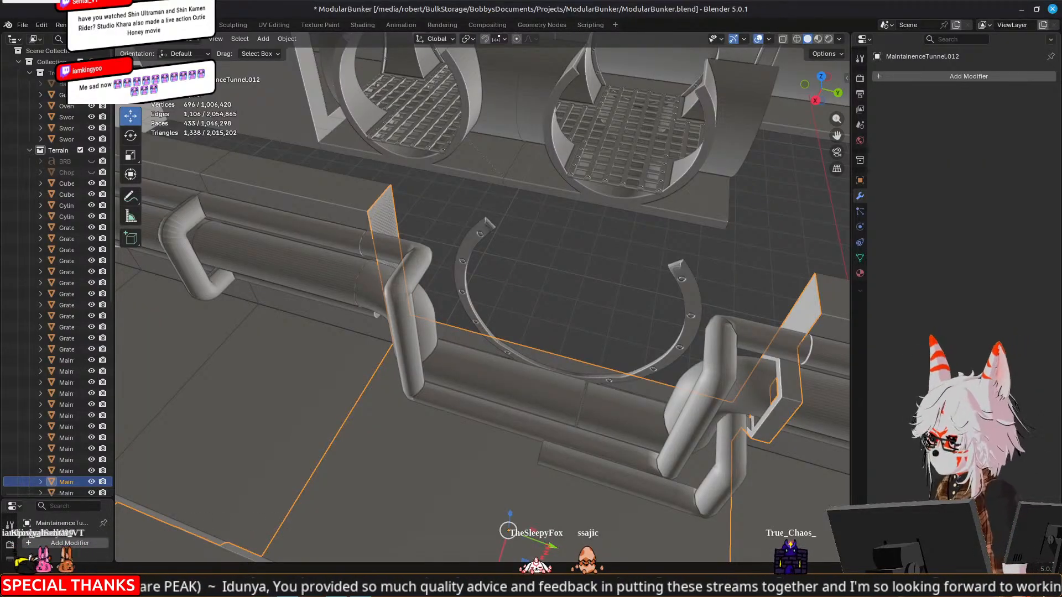
middle_click_drag(681, 281, 574, 284)
key("Tab")
middle_click_drag(330, 245, 674, 224)
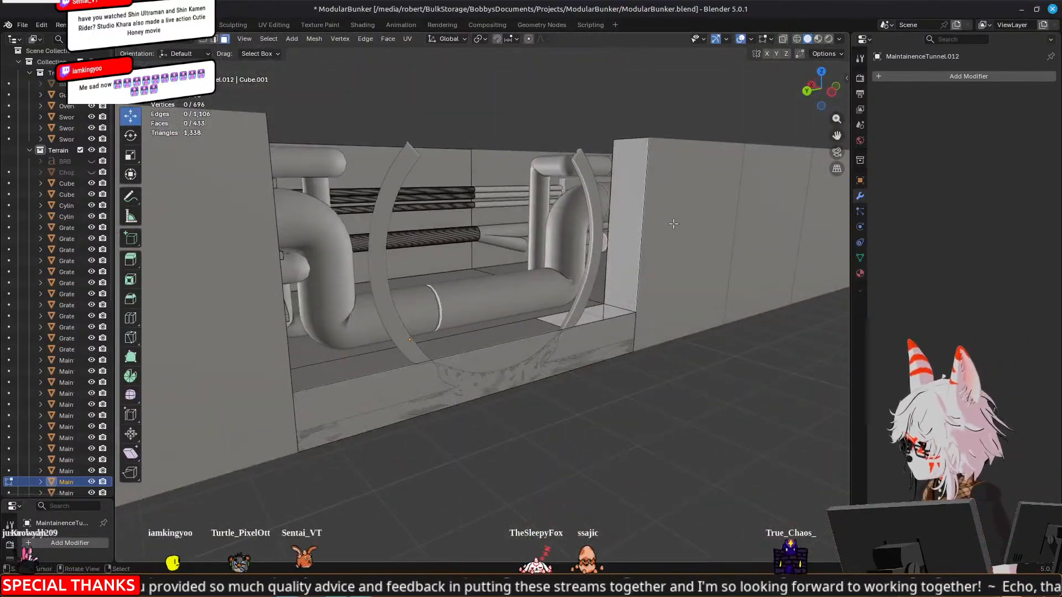
middle_click_drag(579, 286, 517, 206)
middle_click_drag(745, 195, 543, 273)
scroll(543, 273, "up", 4)
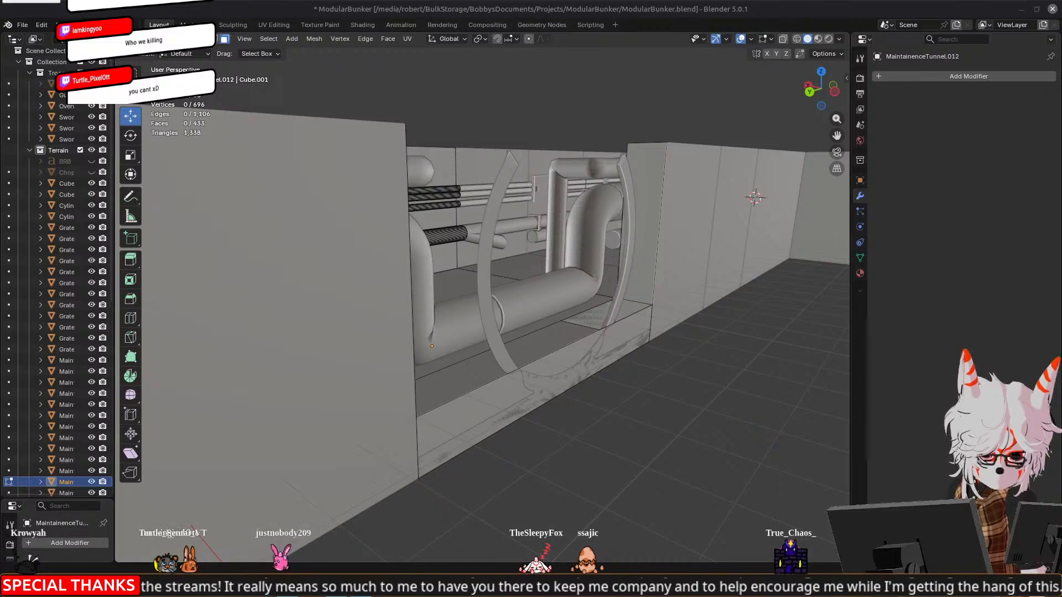
middle_click_drag(486, 260, 513, 286)
key("Tab")
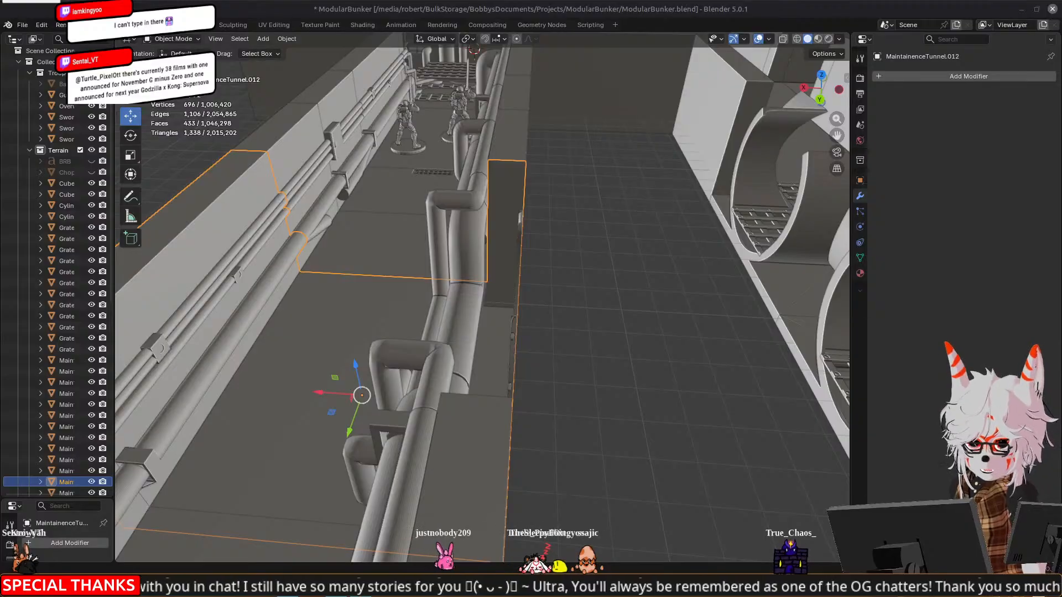
Clear the selection and examine how the rerouted pipes run beneath the arch, both up close and across the whole tunnel
middle_click_drag(417, 284, 462, 283)
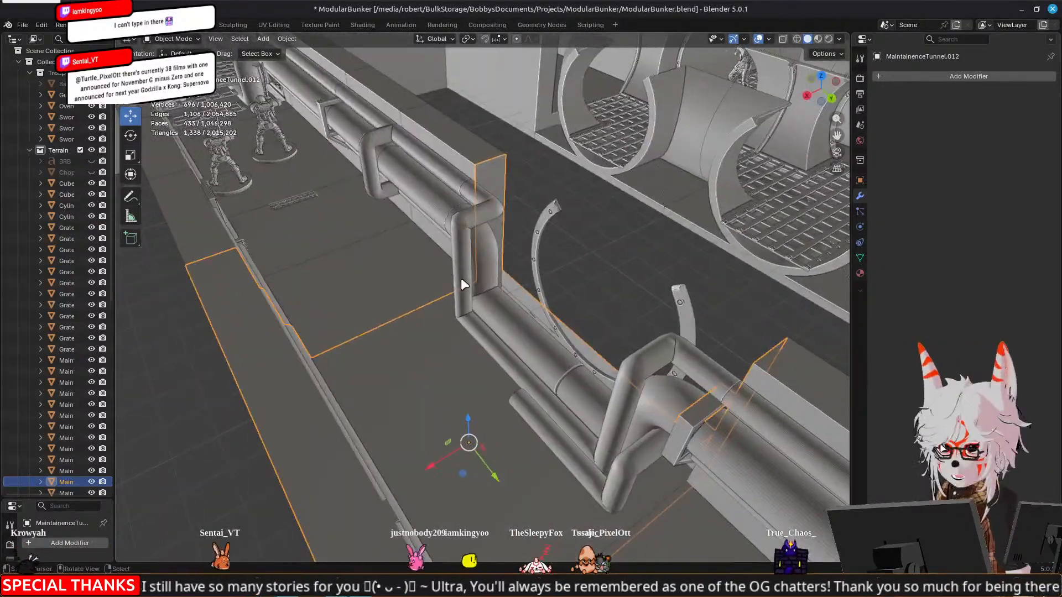
left_click(616, 250)
middle_click_drag(616, 250, 617, 274)
middle_click_drag(537, 255, 612, 207)
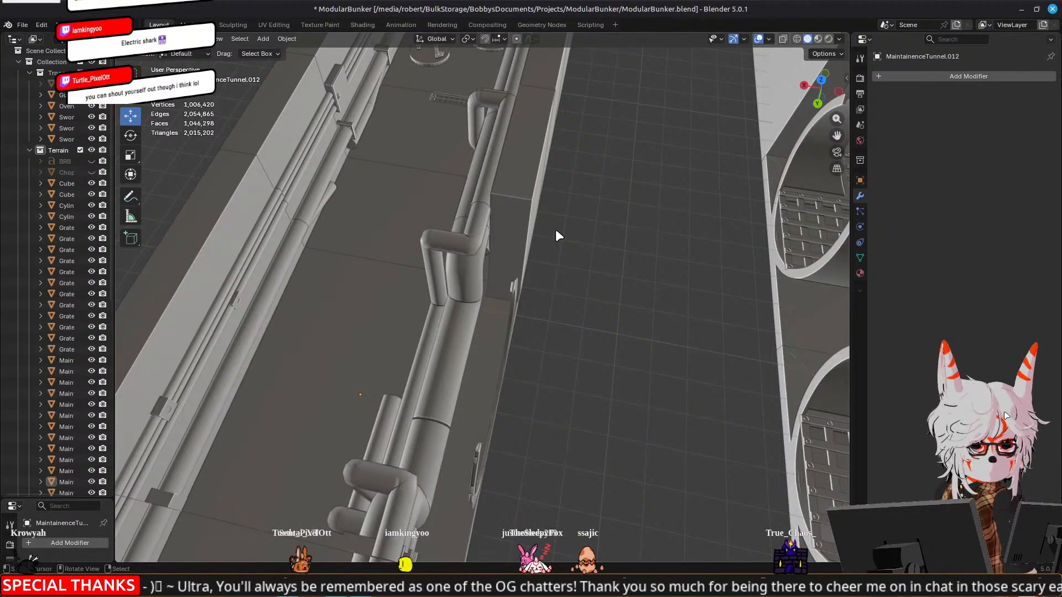
middle_click_drag(556, 233, 324, 275)
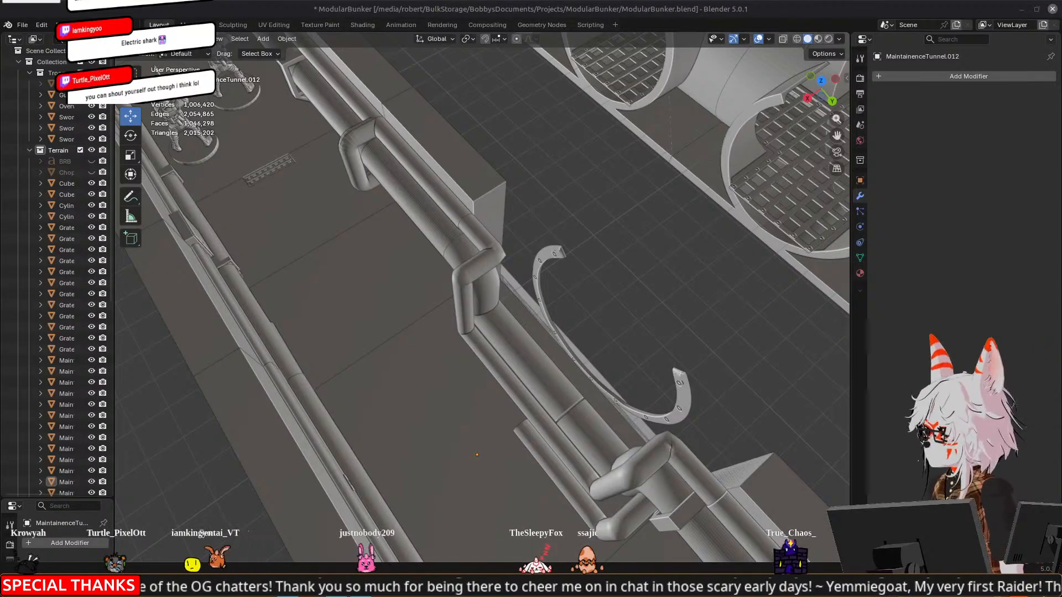
middle_click_drag(432, 272, 608, 295)
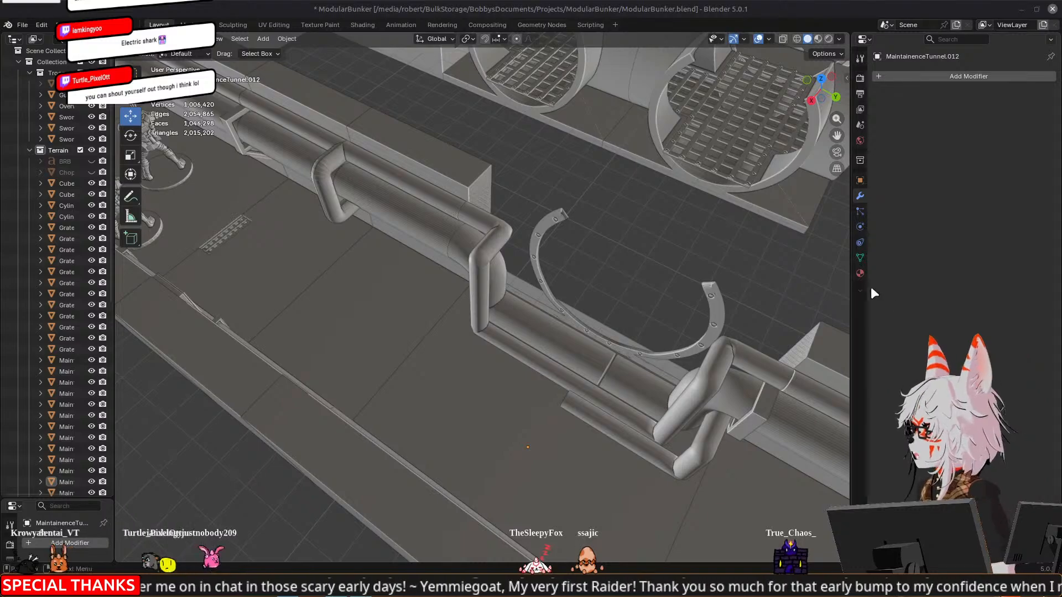
middle_click_drag(393, 293, 457, 288)
middle_click_drag(599, 206, 624, 330)
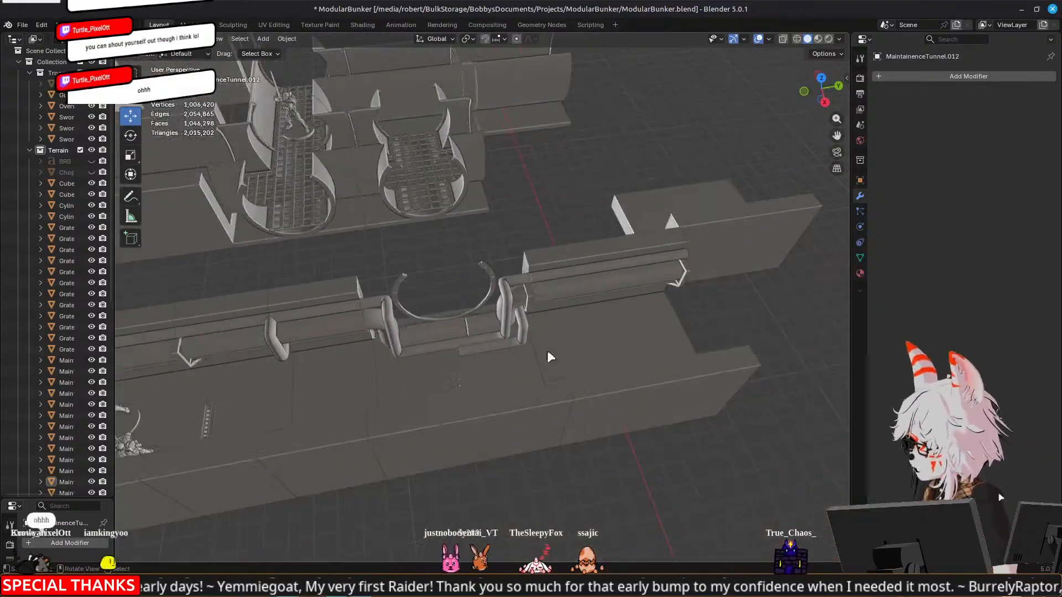
middle_click_drag(450, 391, 447, 335)
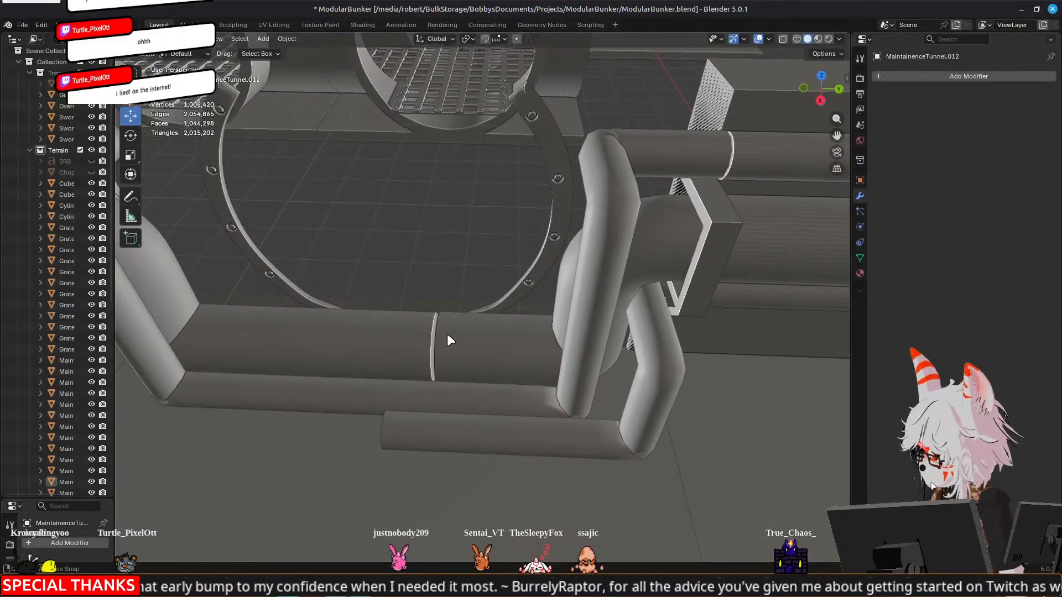
scroll(447, 334, "down", 5)
scroll(542, 279, "up", 3)
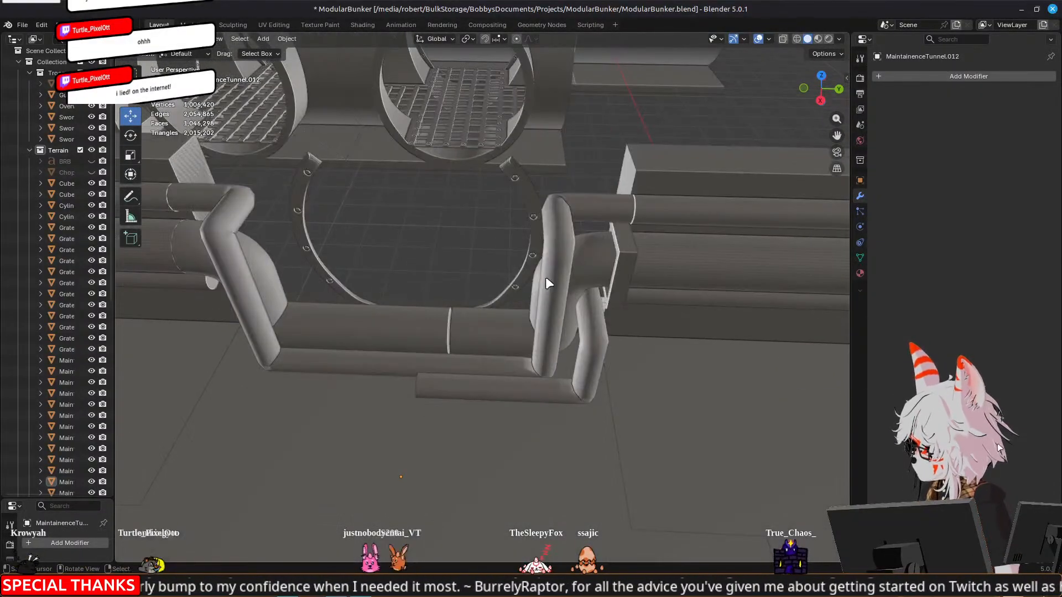
In a wireframe side view, move the four control points of the thick pipe's lower-Y bend 1.6372 mm along Y
left_click(588, 269)
key("Tab")
key("KP_1")
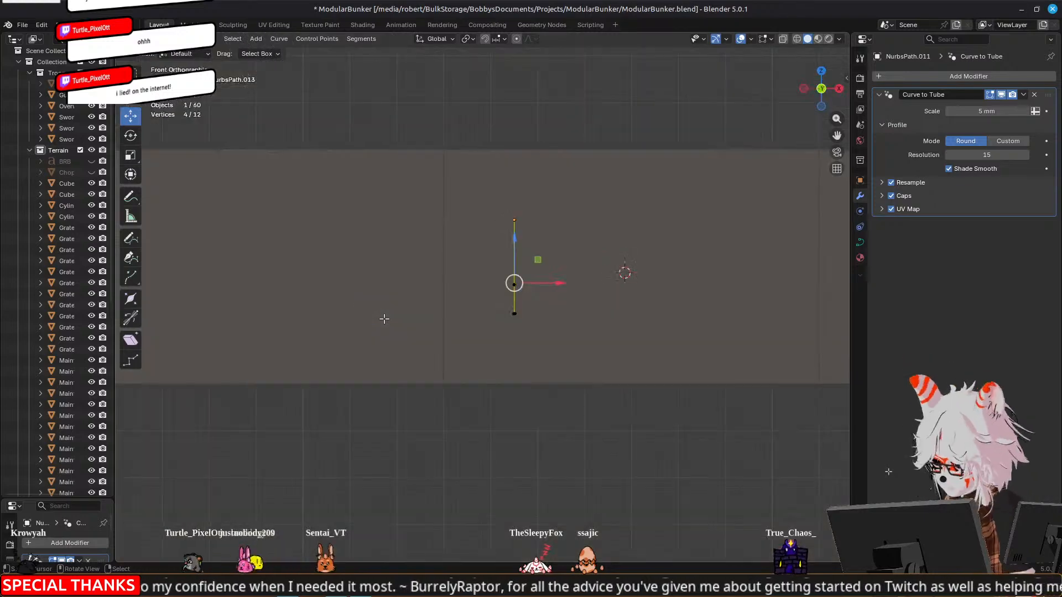
key("KP_3")
key("z")
left_click(276, 313)
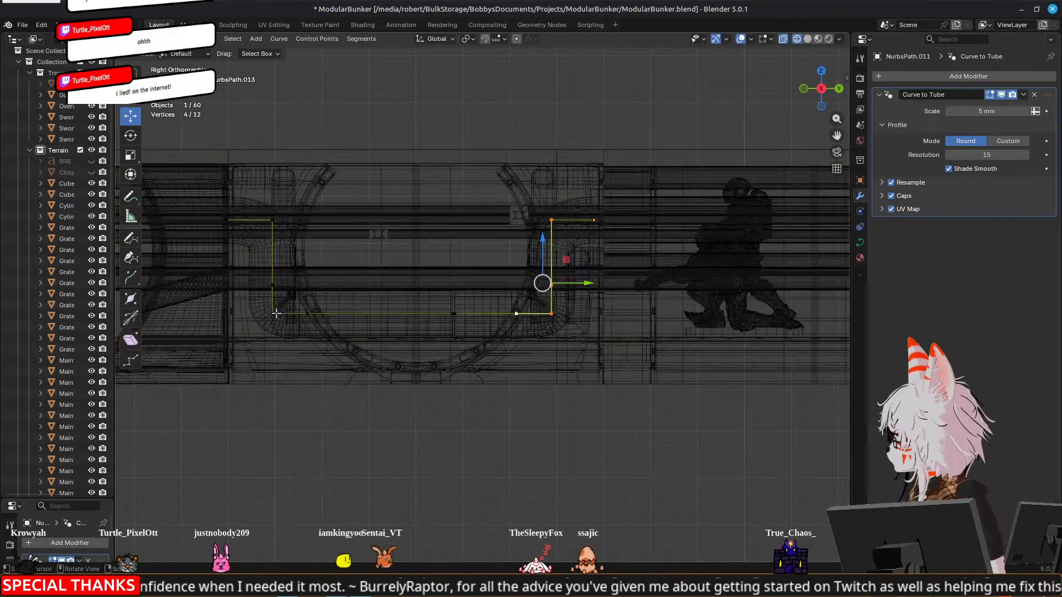
scroll(283, 310, "up", 2)
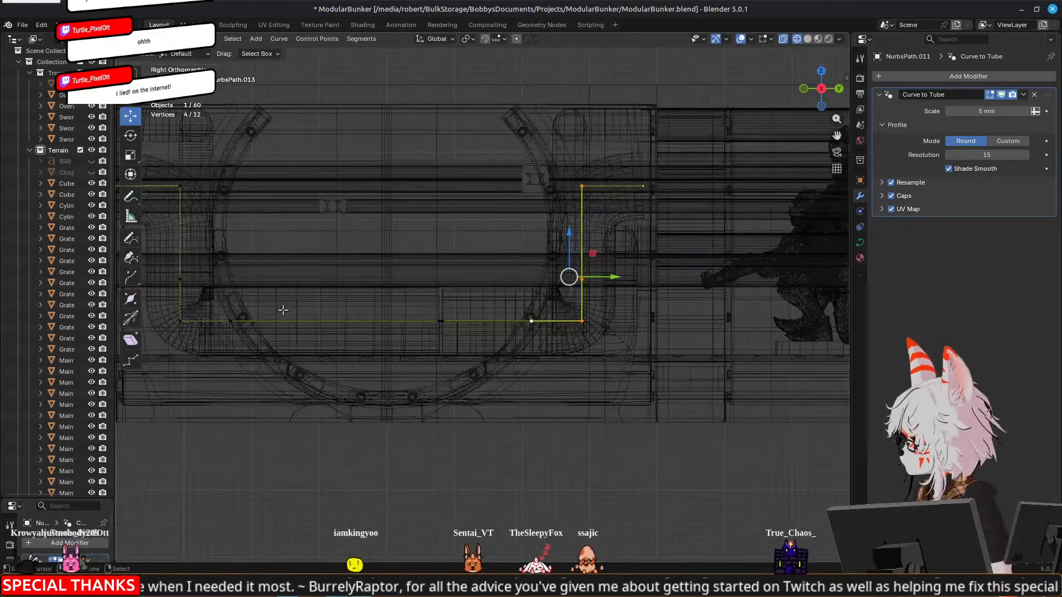
middle_click_drag(181, 203, 311, 197, "shift")
left_click(311, 183)
left_click(313, 271, "shift")
left_click(314, 316, "shift")
left_click(359, 316, "shift")
left_click_drag(375, 273, 379, 272)
Return the viewport to solid shading and finish editing the thick pipe's path
middle_click_drag(446, 249, 583, 269)
key("z")
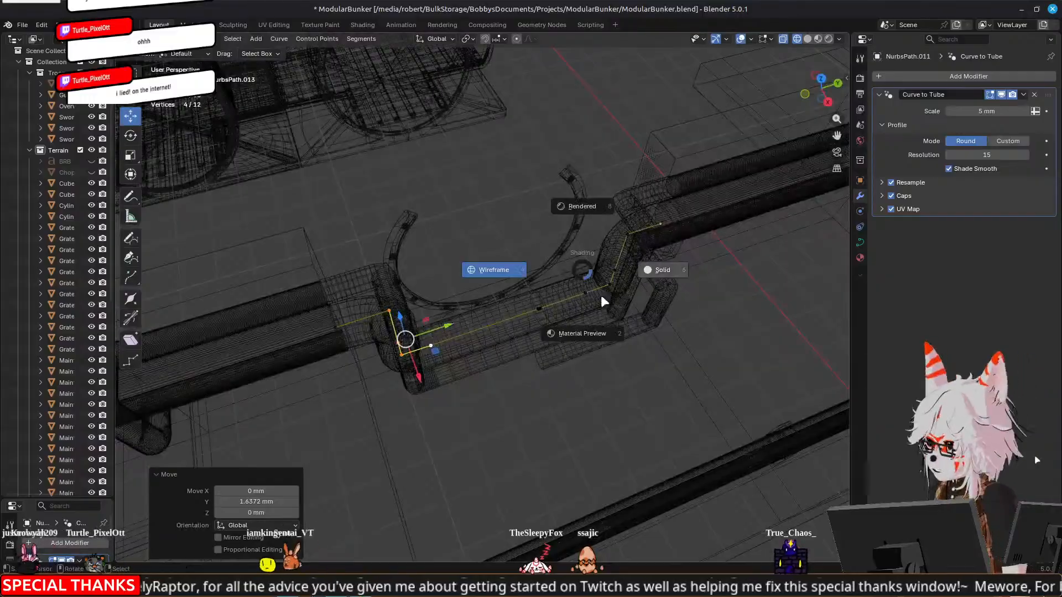
left_click(599, 323)
key("z")
left_click(704, 263)
left_click(397, 227)
key("Tab")
middle_click_drag(397, 227, 329, 248)
Move the eight control points of the long thin pipe's lowered section -15.774 mm along X, toward the arch
left_click(552, 196)
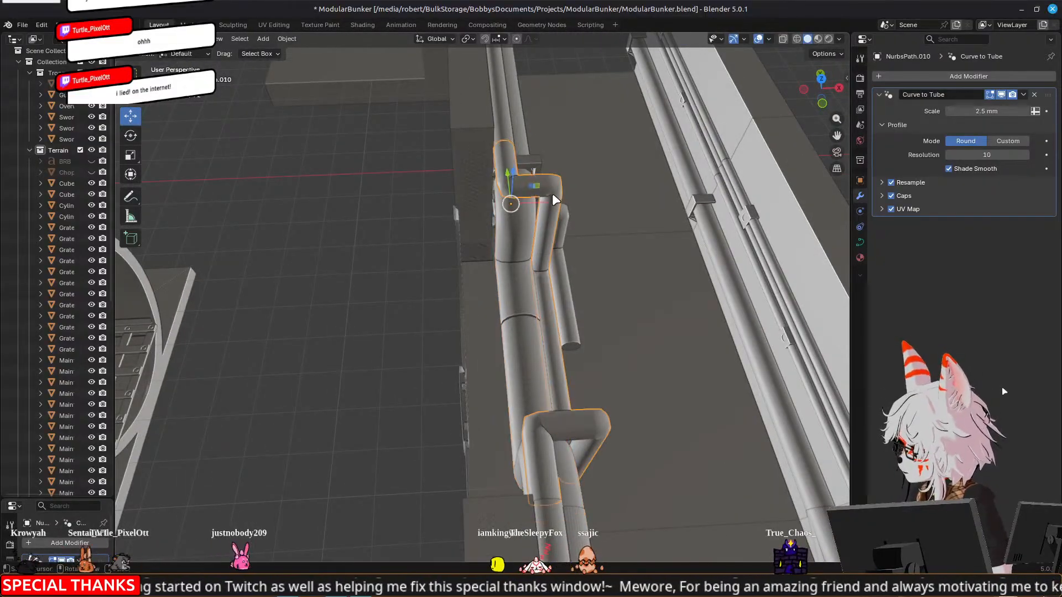
key("Tab")
middle_click_drag(664, 318, 629, 325)
left_click(523, 427, "shift")
left_click(548, 430, "shift")
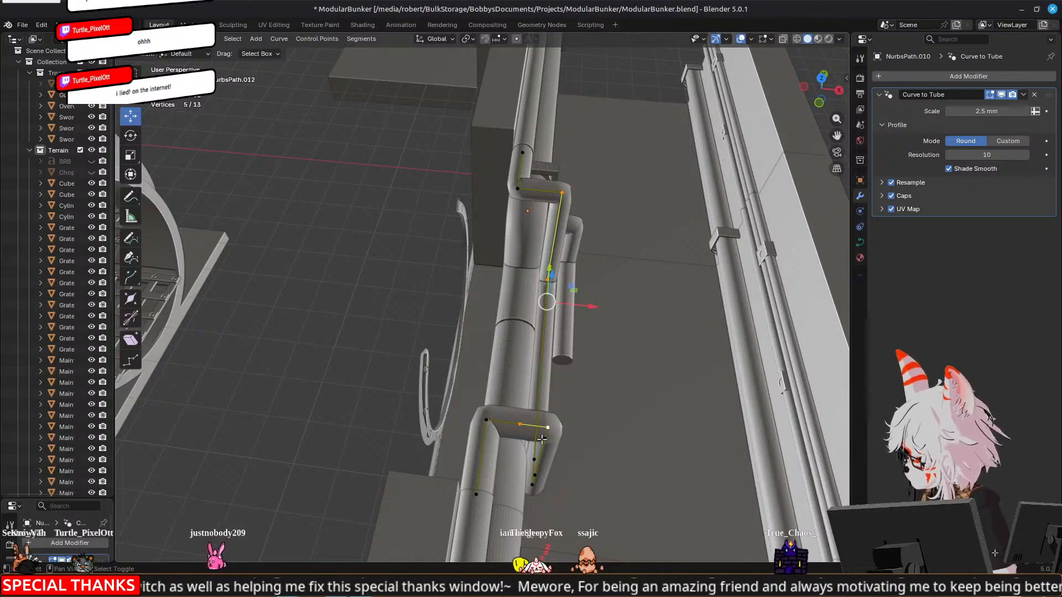
left_click(521, 424, "shift")
left_click(546, 439, "shift")
left_click(535, 460, "shift")
left_click(535, 476, "shift")
left_click(533, 485, "shift")
left_click_drag(577, 370, 506, 364)
Examine the shifted thin pipe's clearance to the arch and thick pipe from both sides of the wall, and finish editing its path
middle_click_drag(487, 384, 669, 313)
scroll(667, 312, "up", 4)
middle_click_drag(608, 286, 613, 310)
middle_click_drag(663, 344, 542, 292)
middle_click_drag(493, 343, 565, 290)
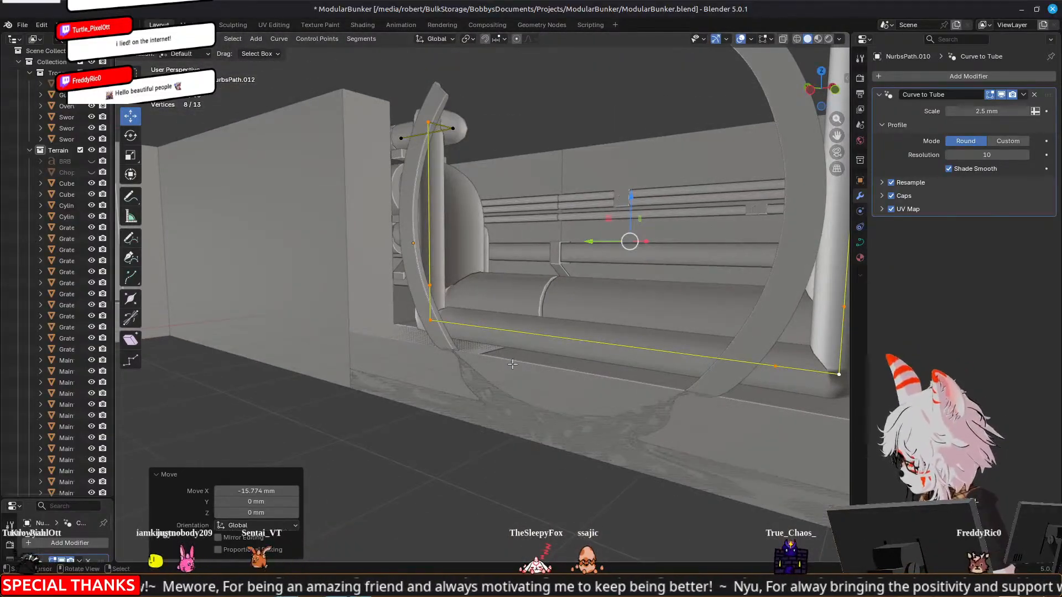
middle_click_drag(526, 371, 510, 381)
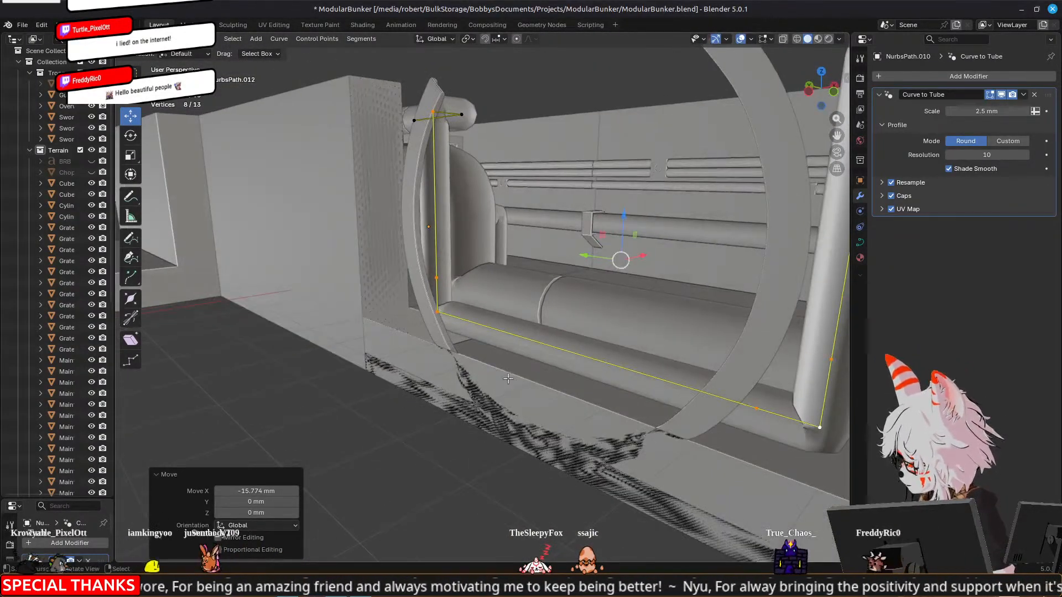
middle_click_drag(559, 426, 392, 427)
middle_click_drag(408, 255, 677, 279, "shift")
mouse_move(430, 271)
middle_mouse_down()
mouse_move(458, 272)
mouse_move(428, 272)
middle_mouse_up()
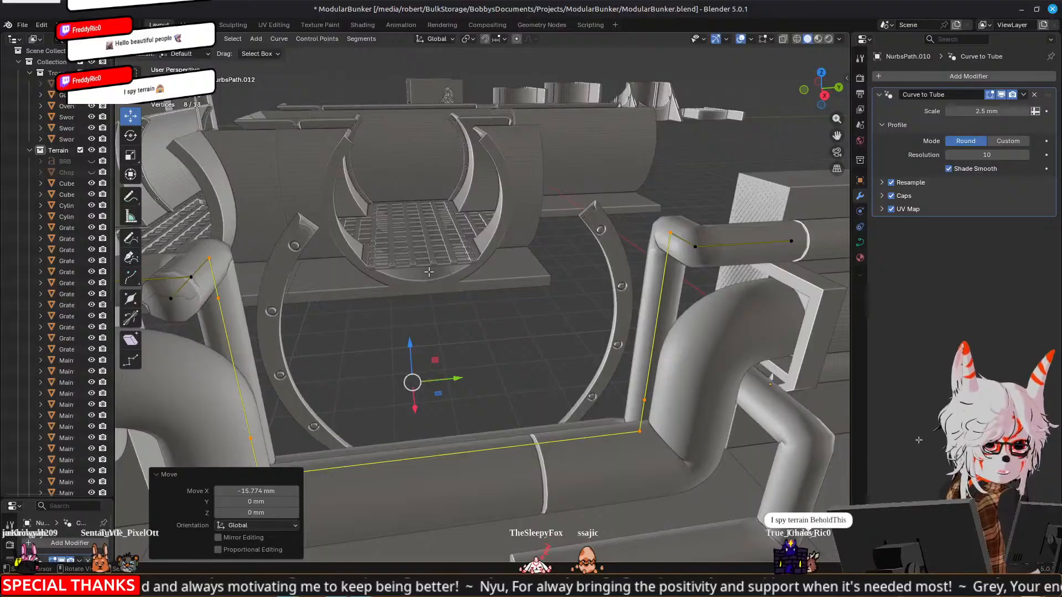
scroll(429, 272, "down", 3)
middle_click_drag(350, 274, 430, 329)
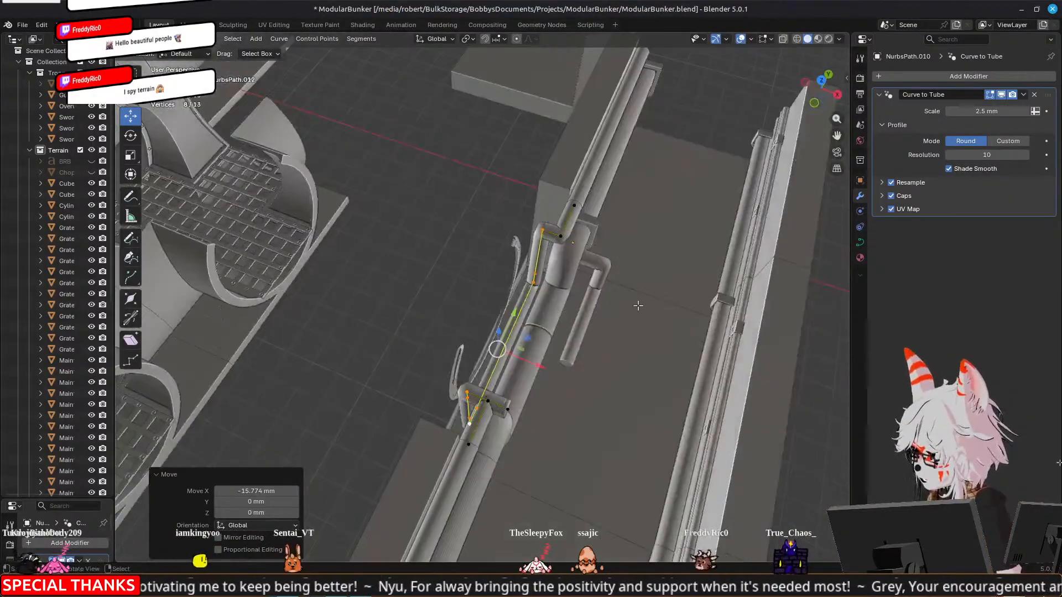
scroll(639, 305, "up", 4)
key("Tab")
Move the four control points of the short thin pipe's lowered end -4.454 mm along X, closer to the thick pipe
left_click(656, 294)
middle_click_drag(694, 328, 615, 283, "shift")
key("Tab")
left_click(612, 214)
left_click(553, 365, "ctrl")
left_click_drag(621, 285, 602, 278)
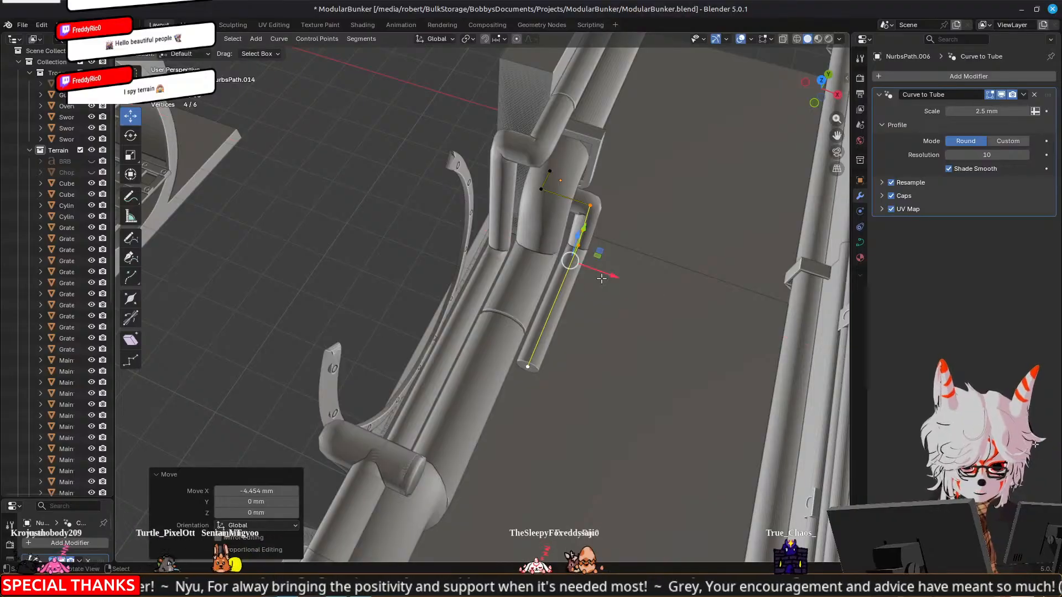
middle_click_drag(675, 322, 628, 250, "shift")
key("Tab")
key("Tab")
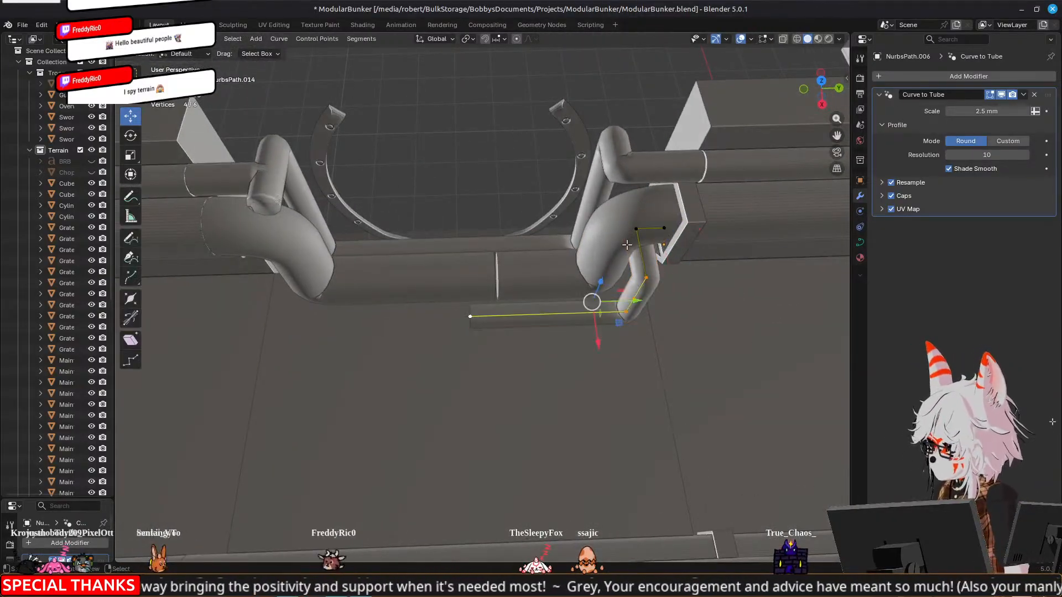
Duplicate all of the short thin pipe's control points in place within its path
key("g")
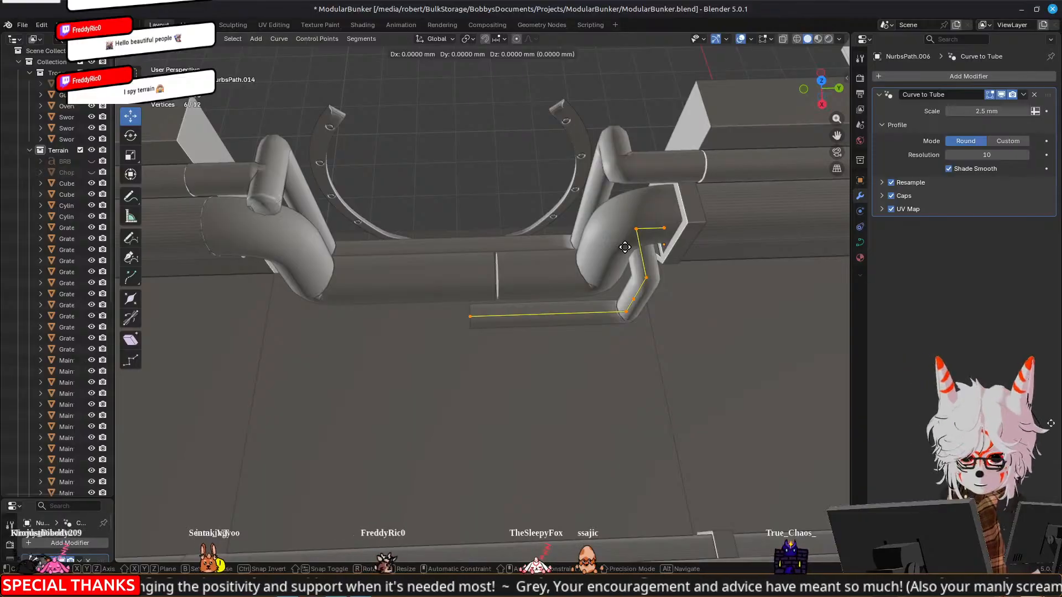
right_click(624, 248)
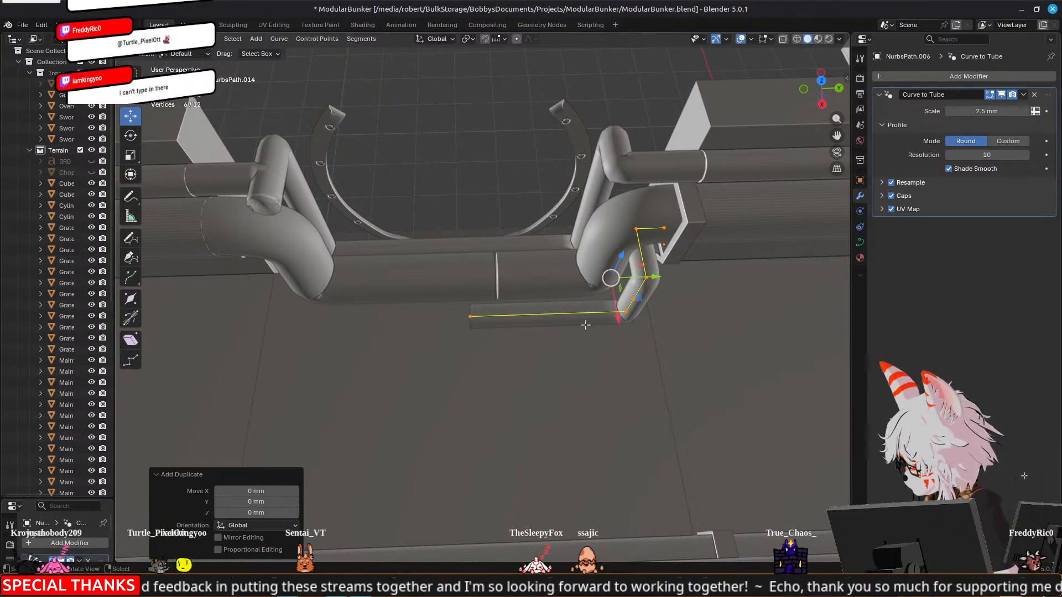
Try moving the duplicated path -17.5 mm along Y, undo that, and mirror the duplicate by scaling it -1 along Y
left_click_drag(653, 278, 563, 281, "ctrl")
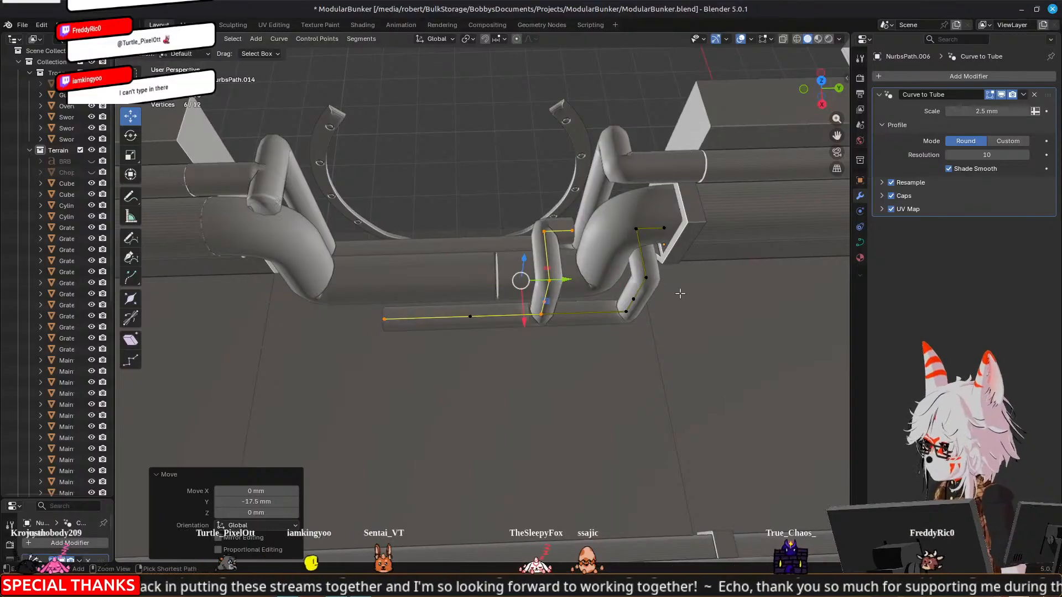
key("ctrl+z")
type("sy")
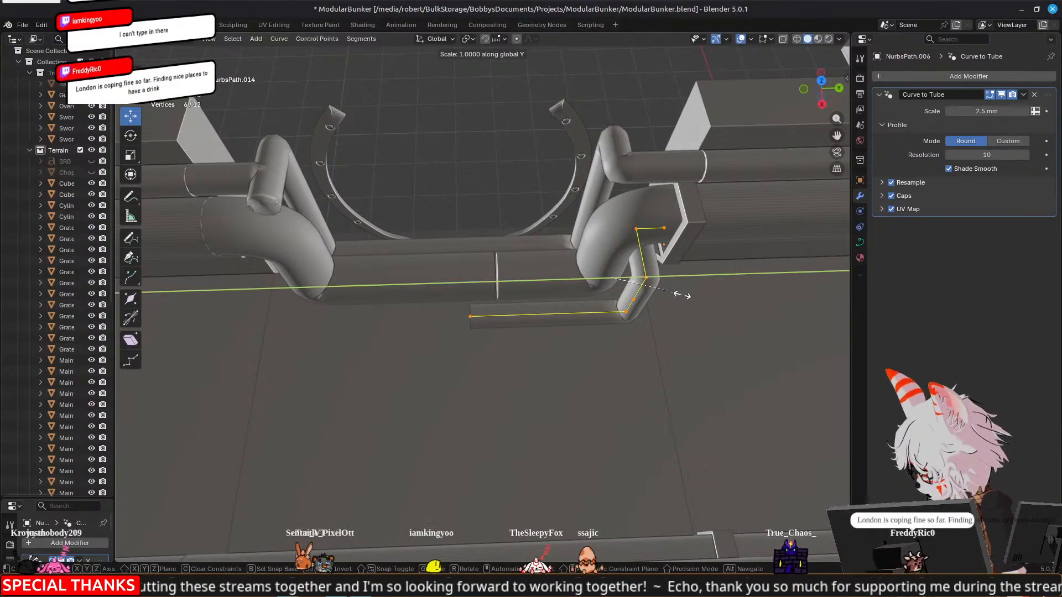
type("-1")
key("Return")
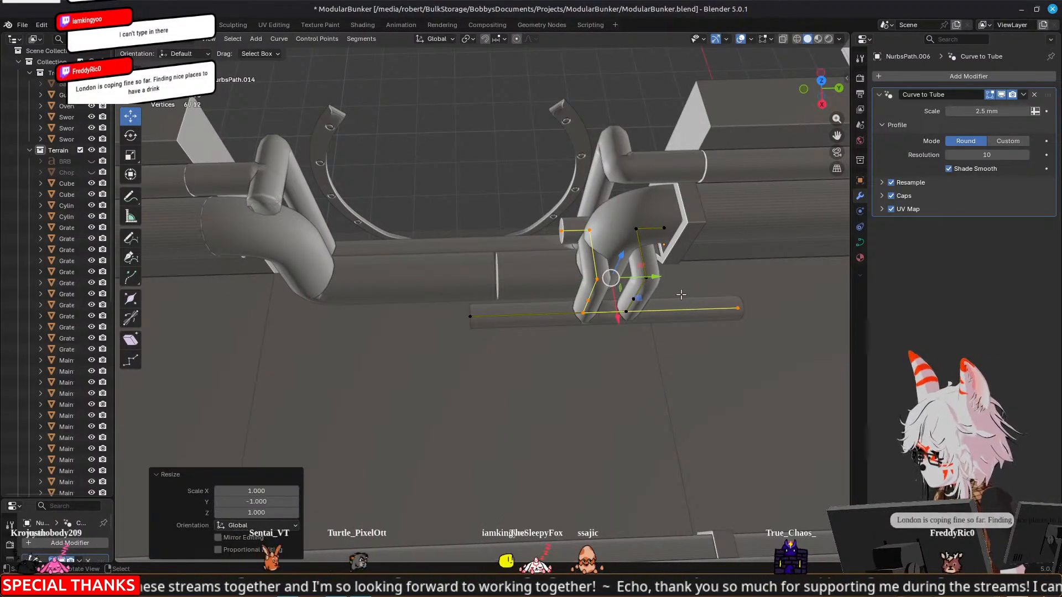
Move the mirrored duplicate of the short thin pipe -55.795 mm along Y to meet the original half
key("g")
key("y")
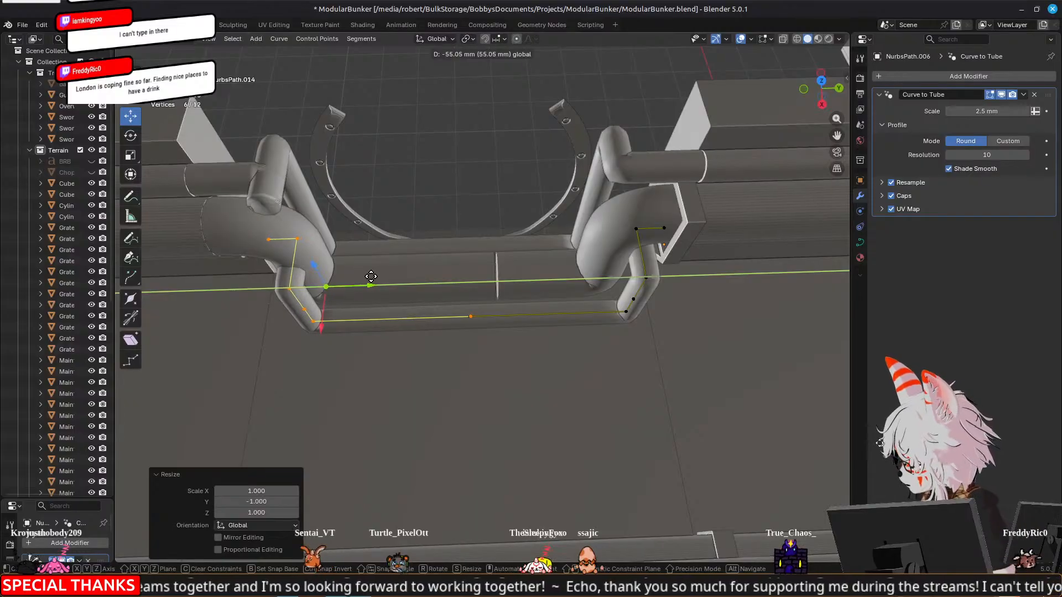
left_click(371, 278)
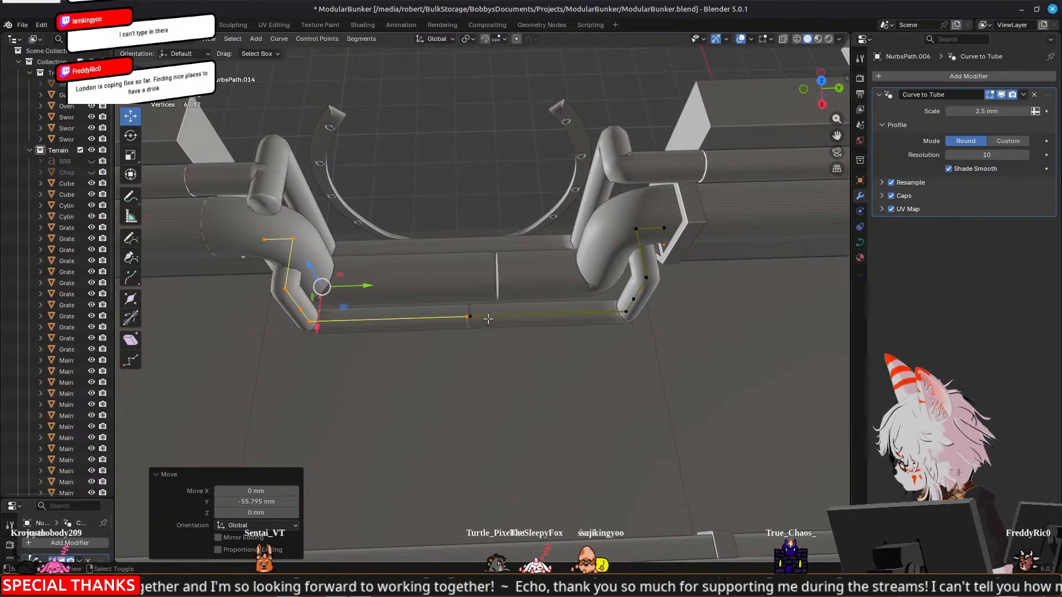
Nudge the mirrored half, together with the adjoining middle end point, -2.0783 mm along Y and finish editing the path
left_click(469, 317, "shift")
mouse_move(384, 289)
left_mouse_down()
mouse_move(407, 291)
mouse_move(369, 293)
left_mouse_up()
middle_click_drag(334, 298, 516, 265, "shift")
scroll(399, 295, "up", 3)
left_click_drag(526, 270, 508, 280)
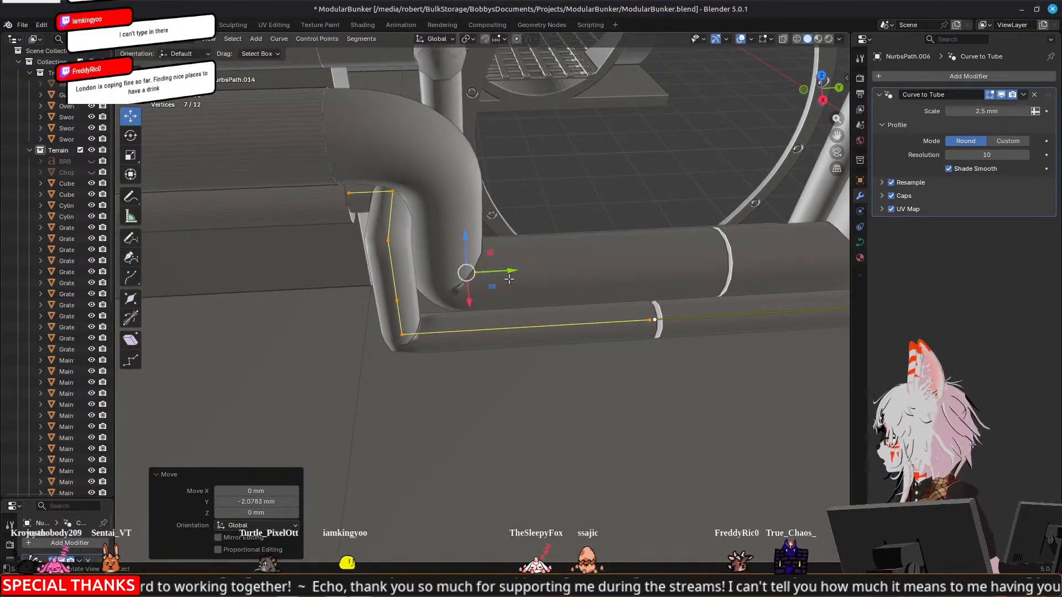
scroll(509, 280, "down", 3)
middle_click_drag(807, 271, 695, 258, "shift")
key("Tab")
Duplicate the straight pipeway section and its grate, rotate the copies -90° about Z, and move them 160 mm along X to the arch
middle_click_drag(299, 224, 562, 287)
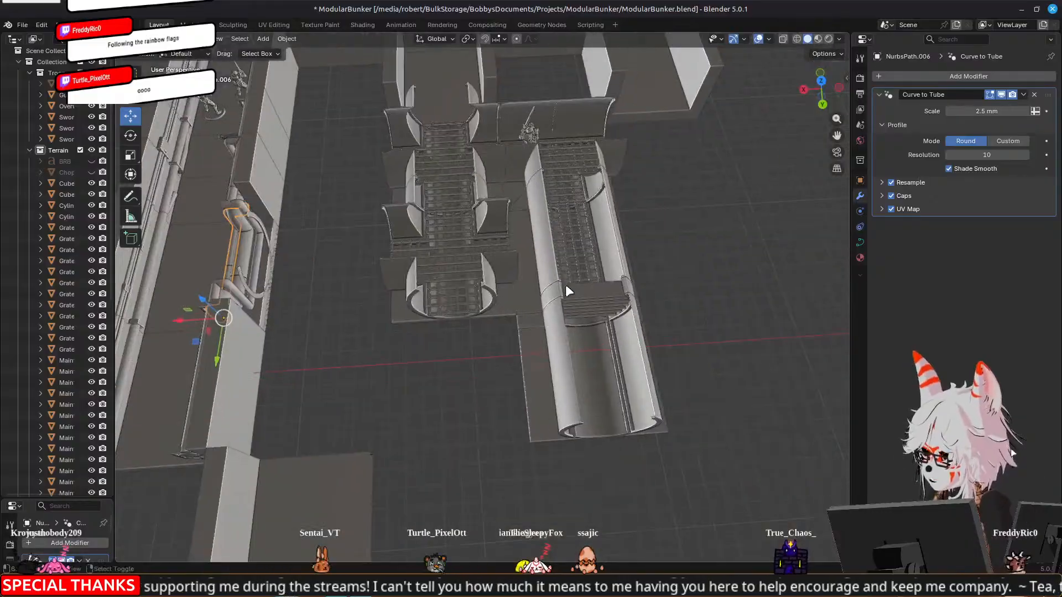
left_click(577, 268)
left_click(625, 246, "shift")
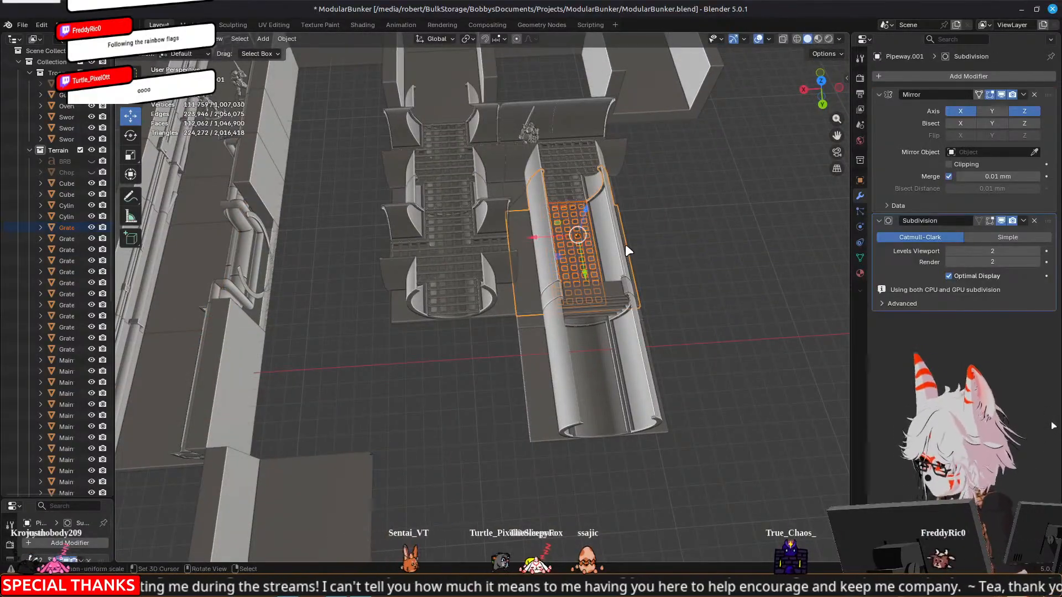
key("KP_7")
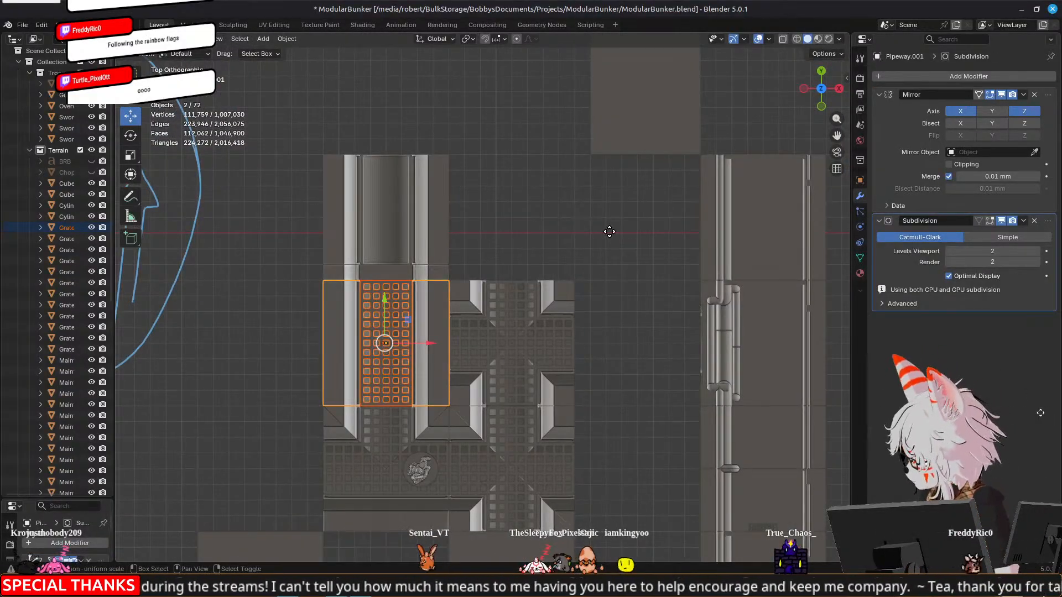
key("shift+d")
key("r")
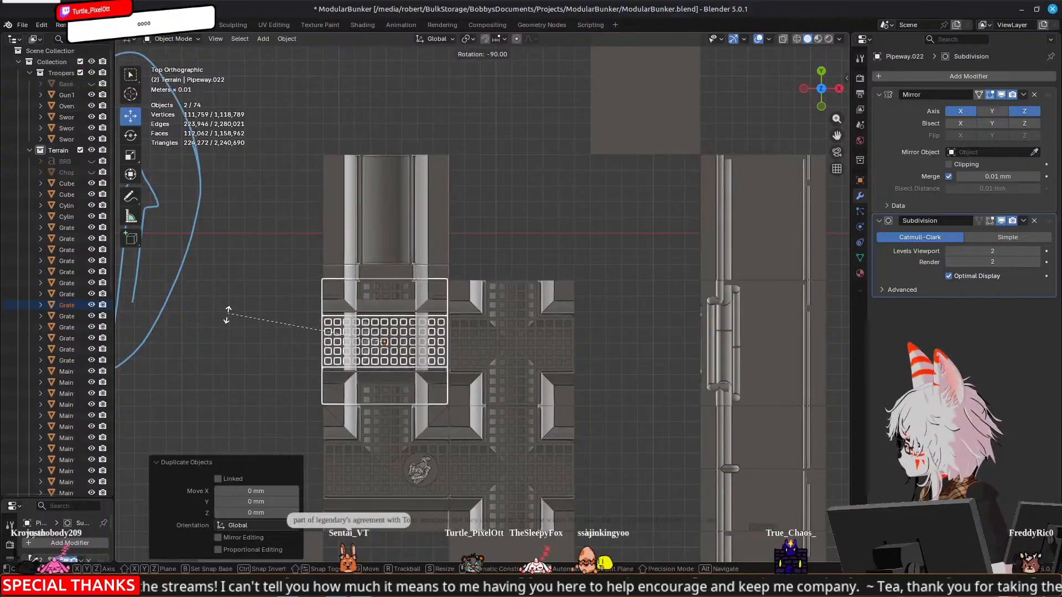
left_click(227, 308)
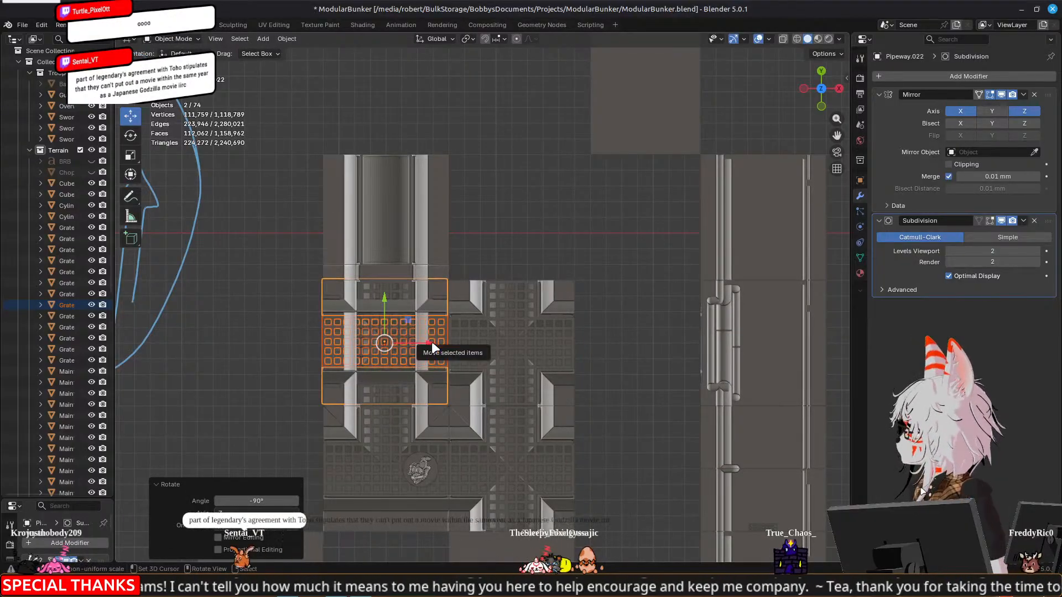
key("g")
key("x")
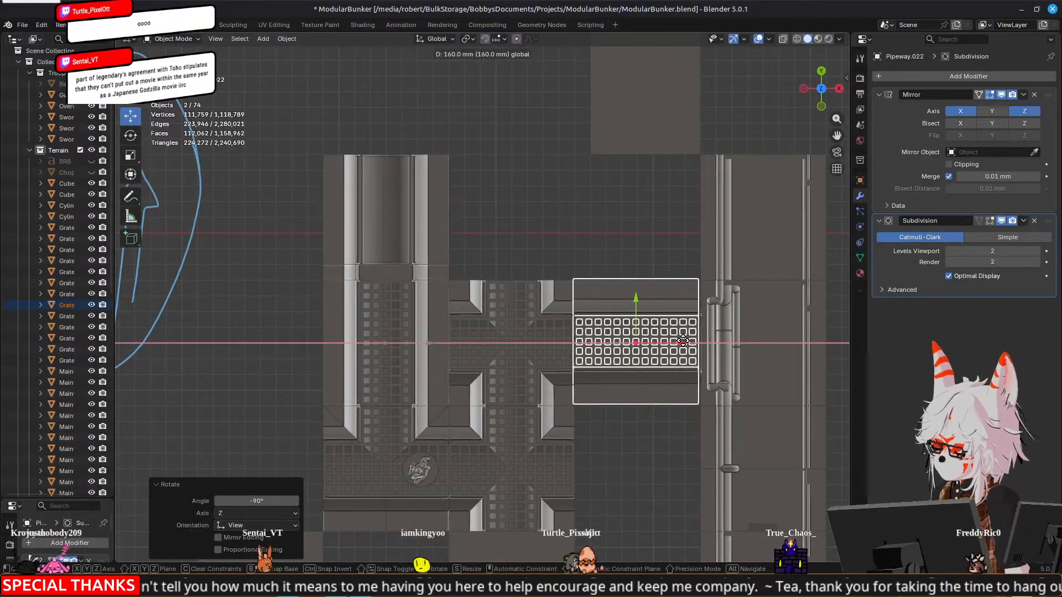
left_click(680, 342)
Examine how the rotated pipeway section meets the arch opening and the rerouted pipes from both sides of the wall
middle_click_drag(664, 343, 388, 308)
key("alt+a")
scroll(449, 267, "up", 4)
middle_click_drag(450, 266, 420, 215)
scroll(503, 294, "up", 3)
scroll(480, 311, "down", 5)
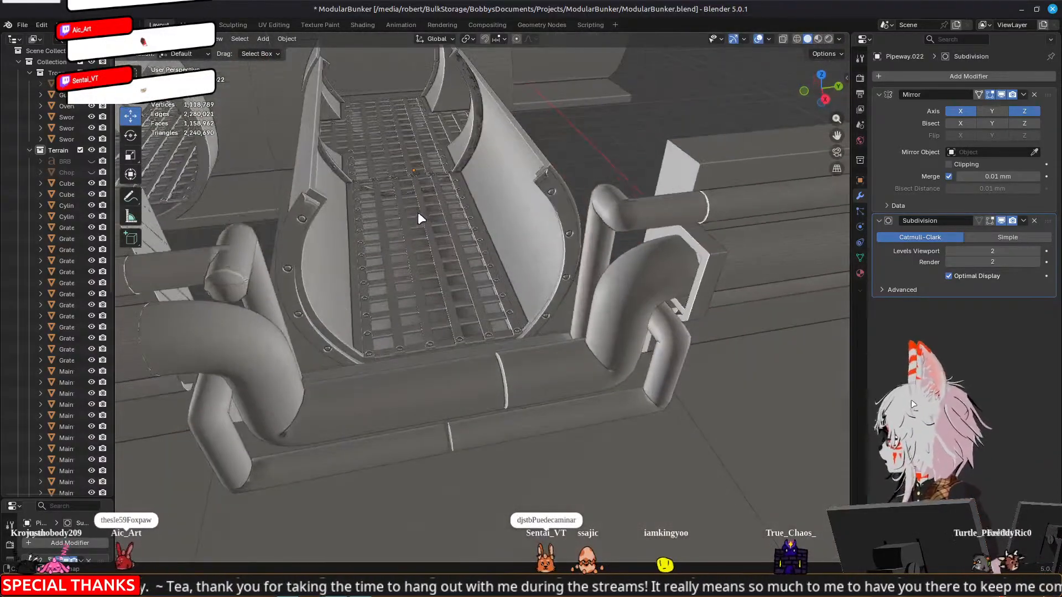
middle_click_drag(334, 190, 462, 303, "shift")
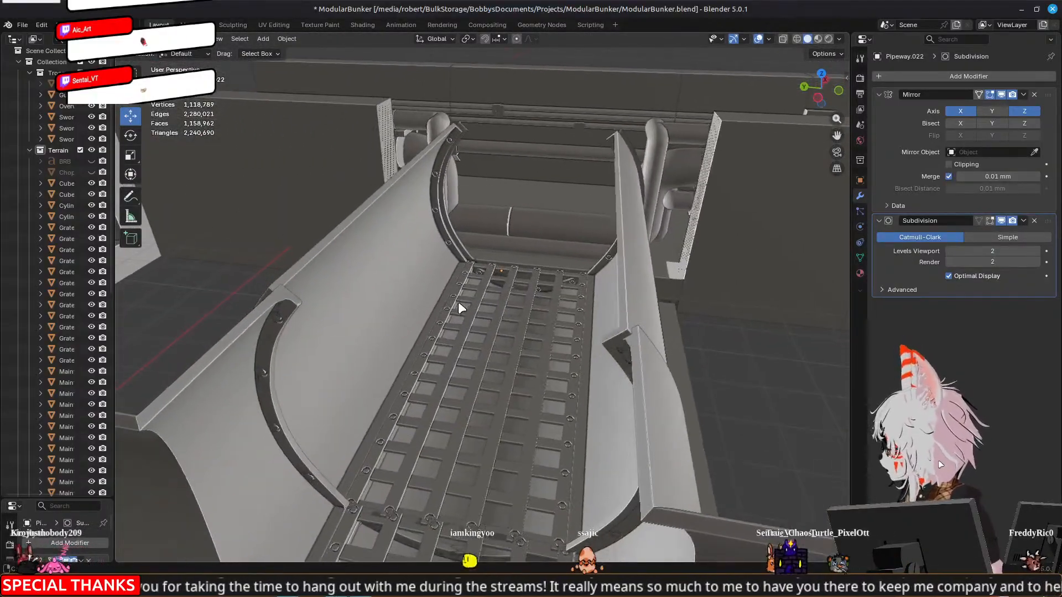
Delete the rotated copies of the pipeway section and grate in front of the arch
left_click(374, 301)
middle_click_drag(512, 357, 444, 283)
left_click_drag(446, 265, 419, 167)
key("ctrl+z")
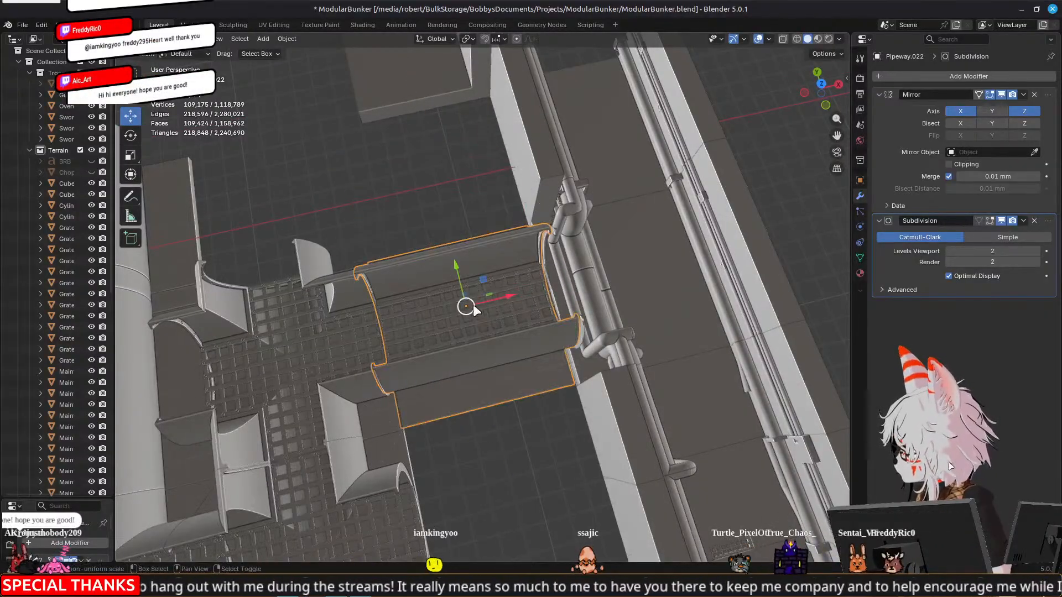
key("ctrl+z")
key("ctrl+shift+z")
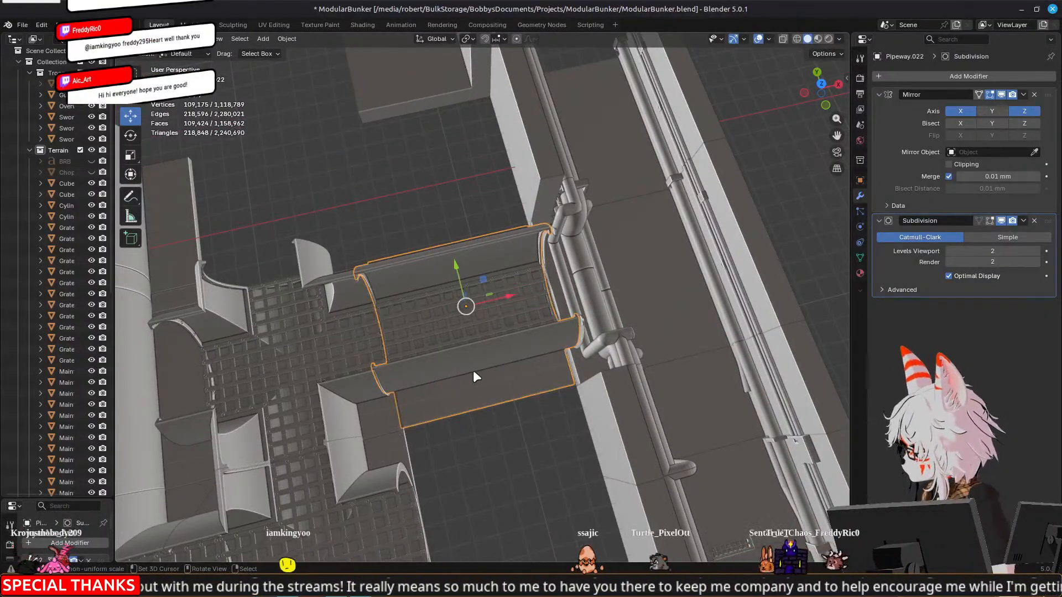
key("Delete")
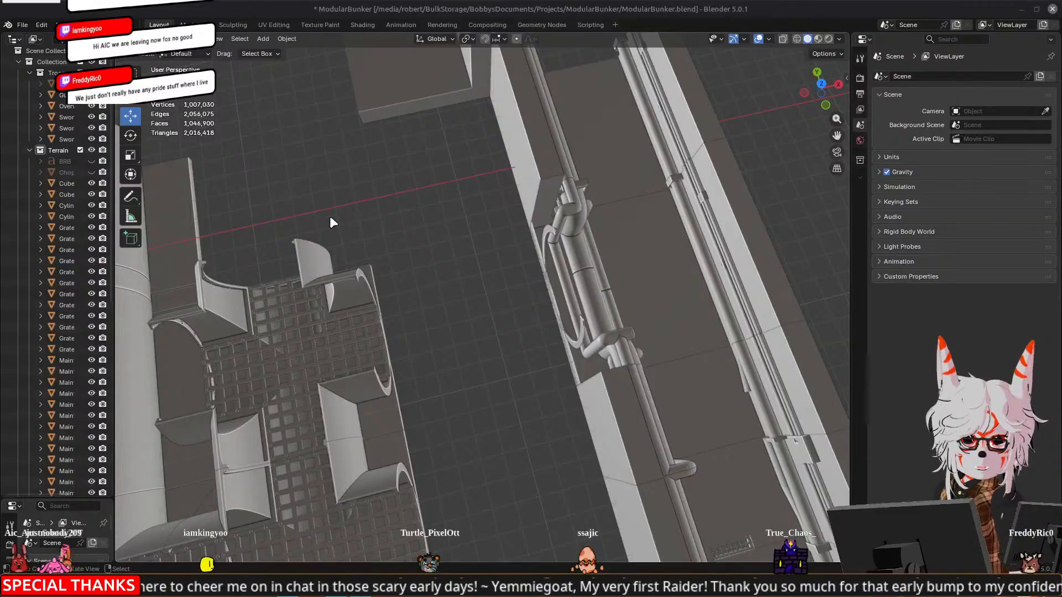
Duplicate the straight pipeway section and its grate in place and join the copies into one object, keeping the pipeway section active
middle_click_drag(565, 239, 752, 274)
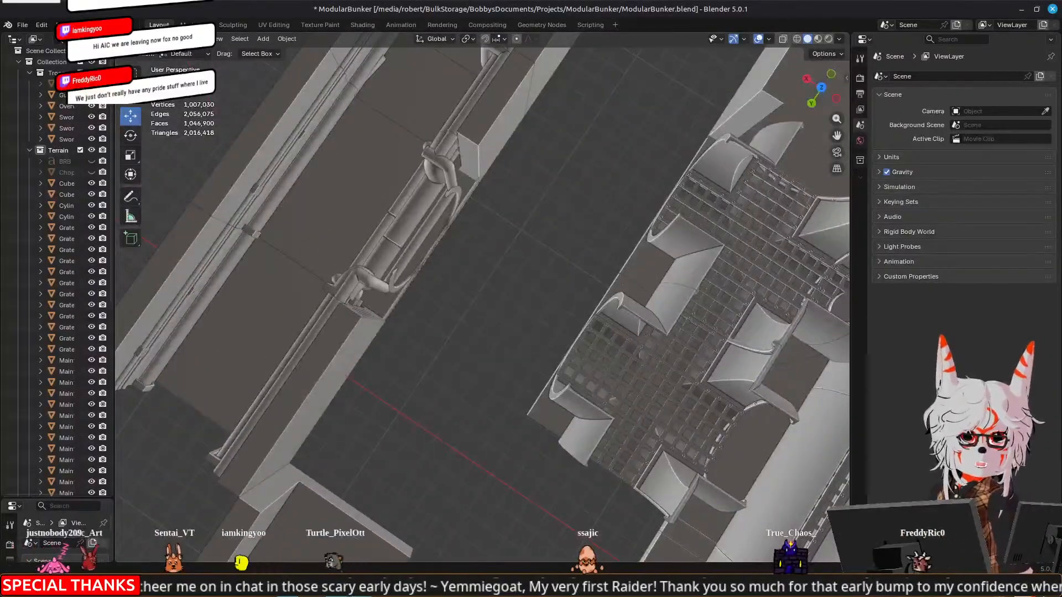
middle_click_drag(409, 278, 550, 290)
scroll(700, 301, "down", 3)
middle_click_drag(619, 279, 481, 338)
left_click(512, 290)
left_click(542, 309)
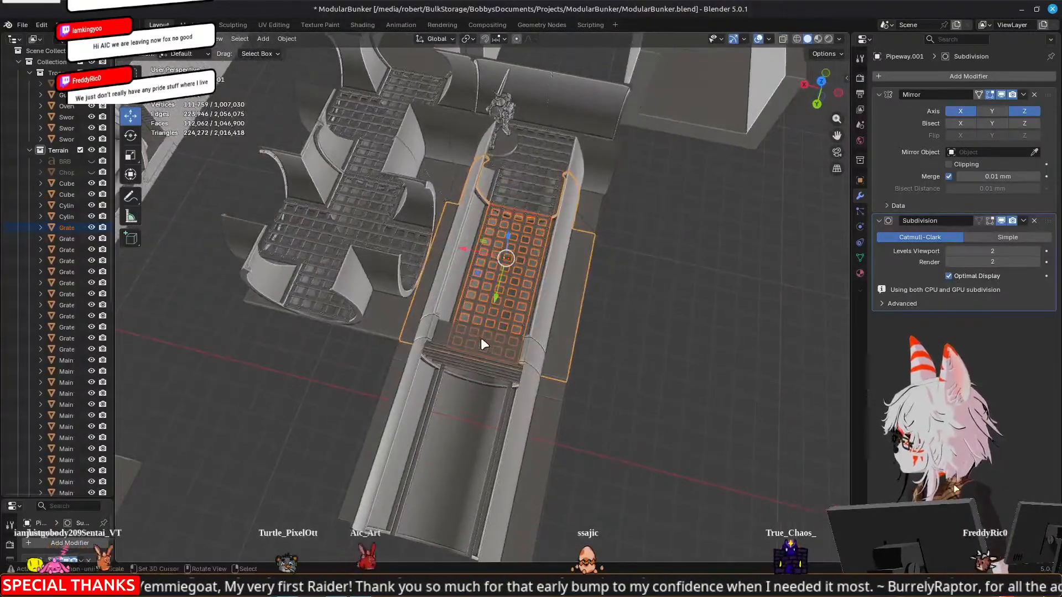
key("KP_7")
scroll(476, 337, "up", 3)
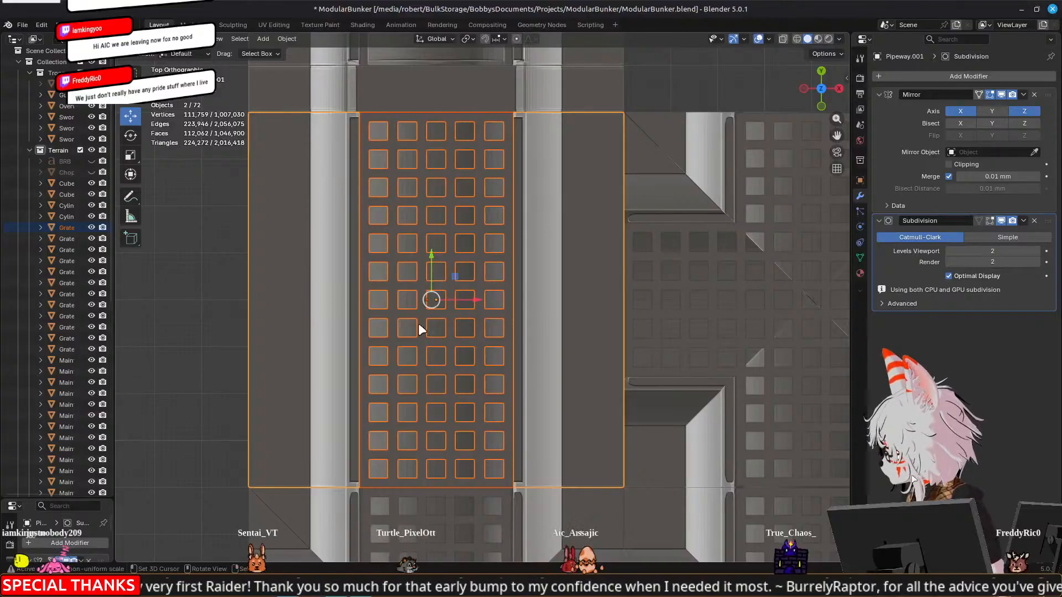
left_click(422, 142, "shift")
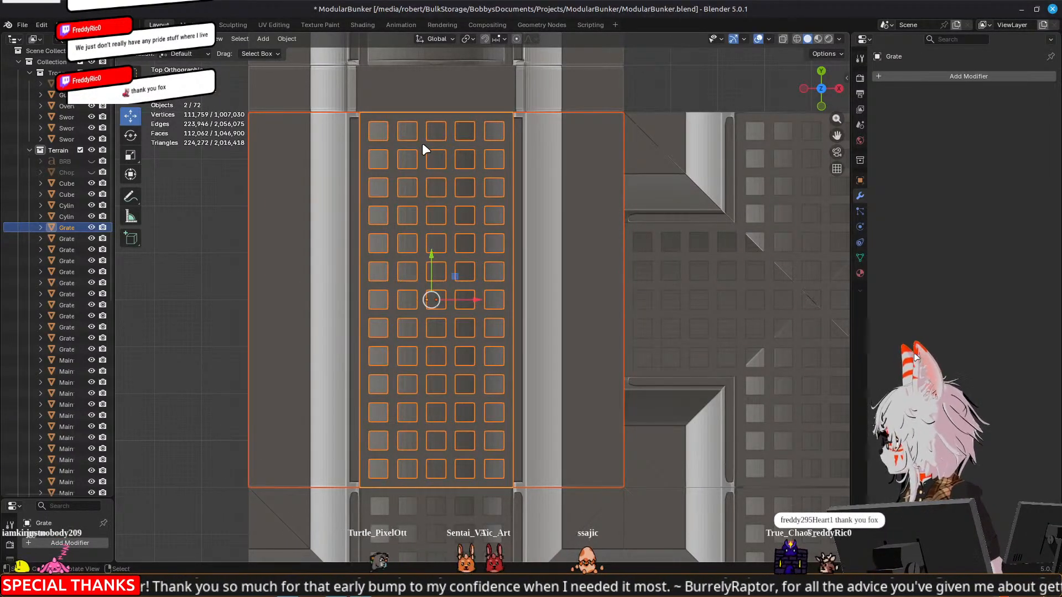
left_click(305, 259, "shift")
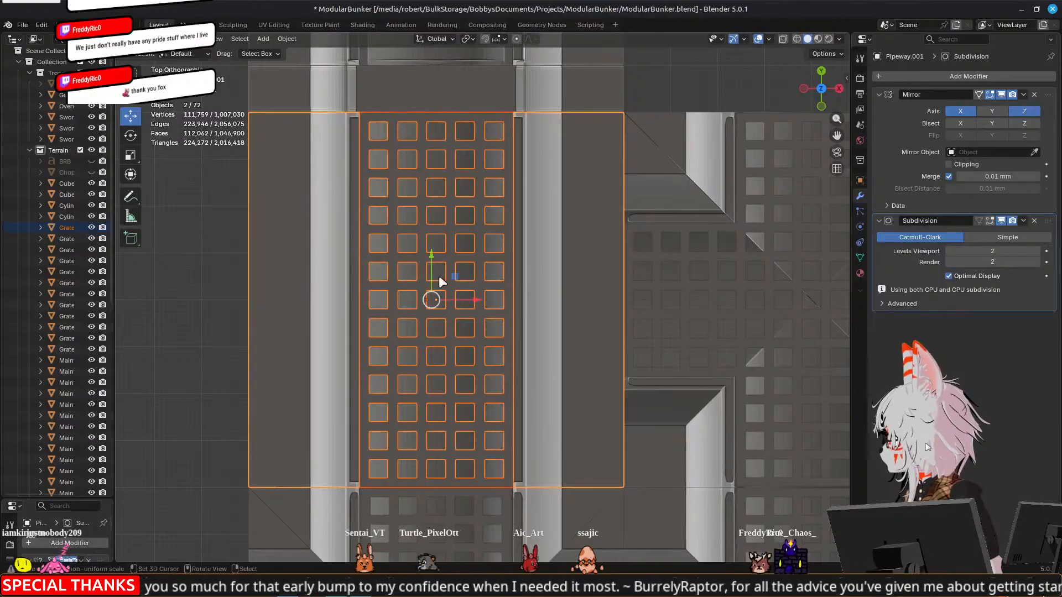
scroll(449, 300, "down", 5)
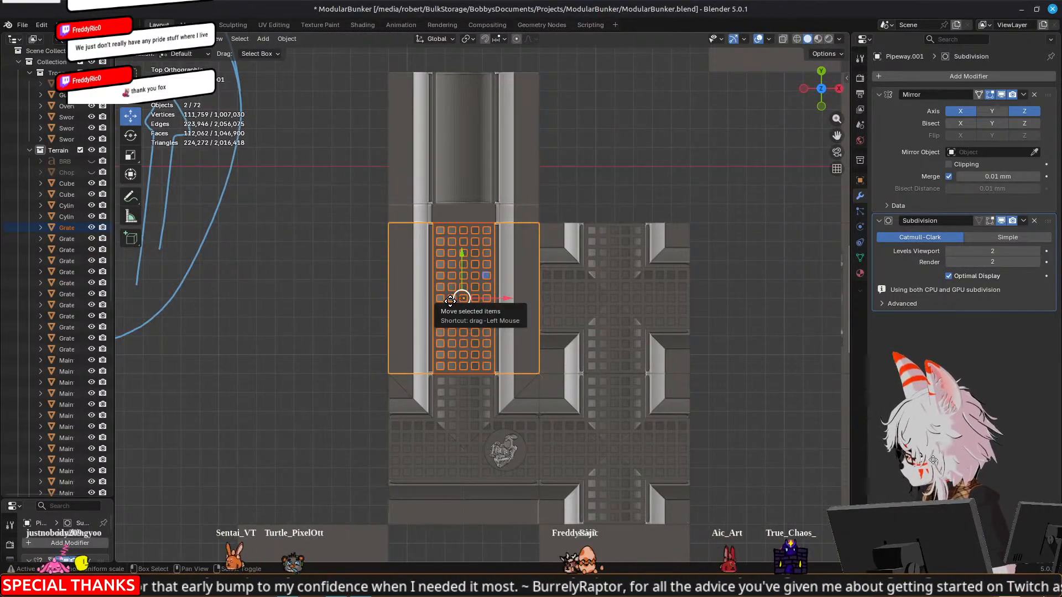
key("shift+d")
right_click(479, 299)
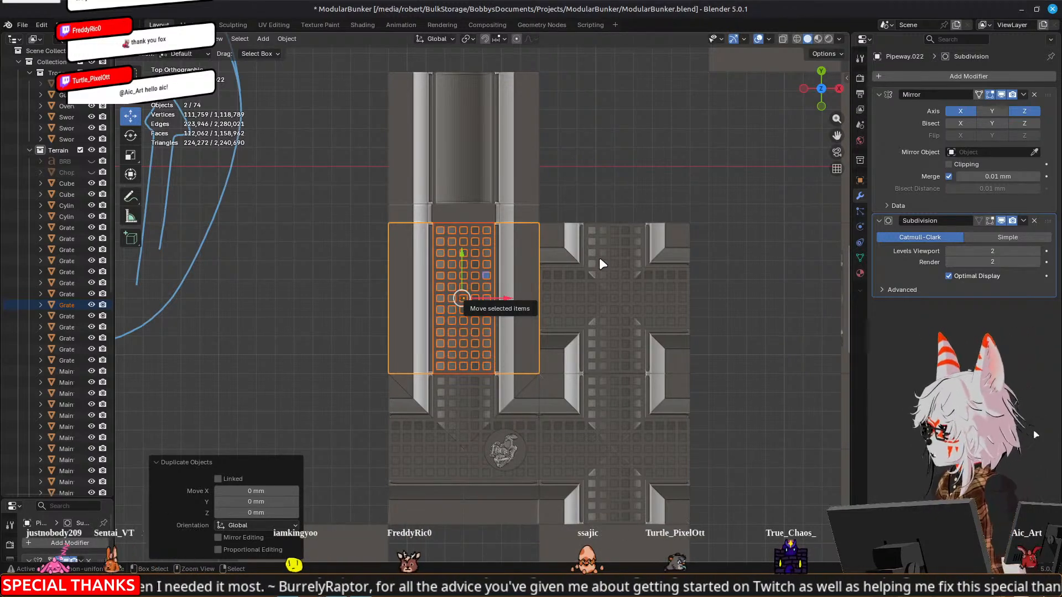
key("ctrl+z")
scroll(601, 262, "down", 3)
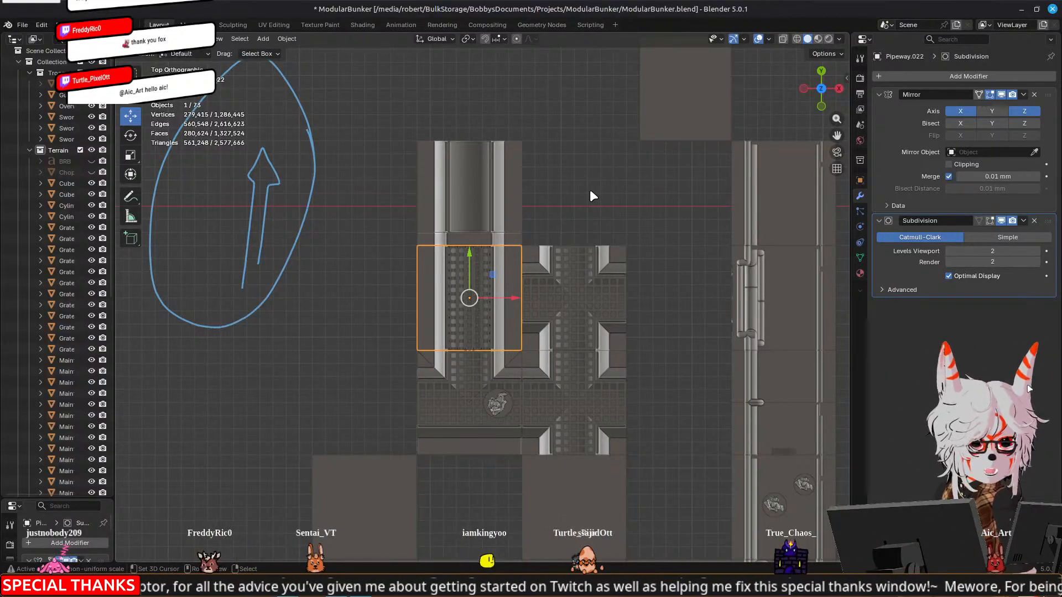
Rotate the joined pipeway copy 90° in top view and move it 160 mm along X to connect with the arch
key("r")
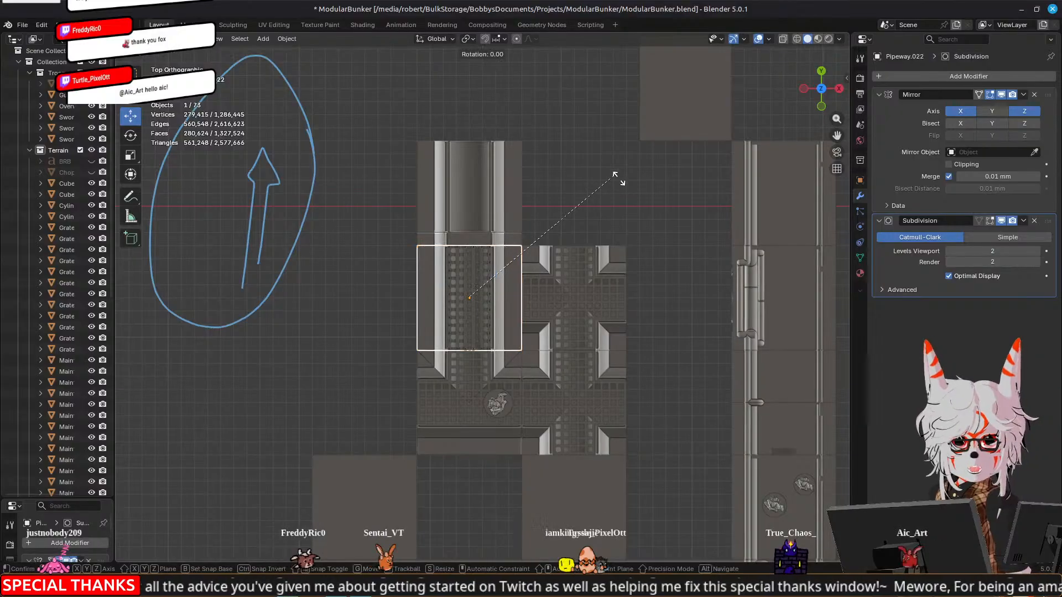
left_click(590, 446)
left_click_drag(515, 299, 727, 290)
middle_click_drag(728, 310, 648, 310, "shift")
scroll(649, 309, "up", 6)
middle_click_drag(804, 303, 594, 308, "shift")
middle_click_drag(712, 305, 627, 274)
scroll(624, 267, "down", 3)
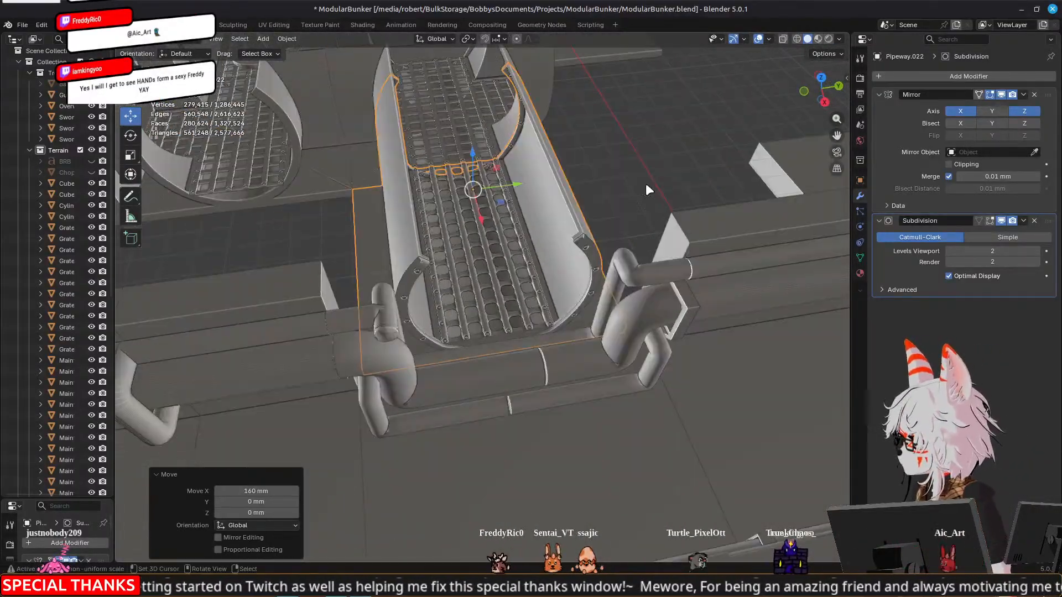
Remove the Subdivision modifier from the joined pipeway copy and deselect it
left_click(646, 186)
middle_click_drag(586, 240, 569, 275)
left_click(490, 254)
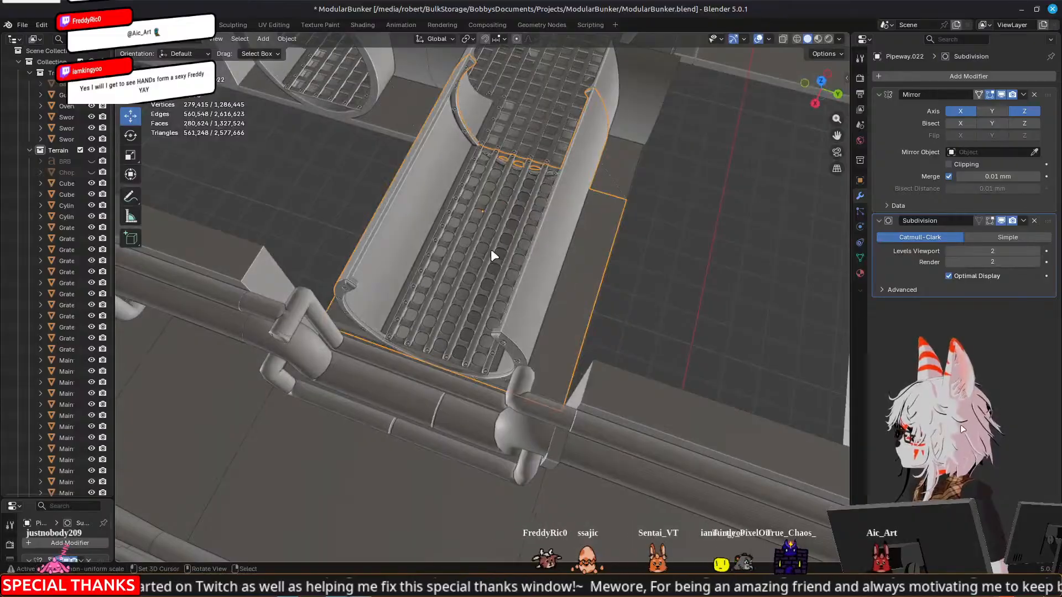
left_click(1033, 220)
left_click(753, 259)
middle_click_drag(743, 263, 313, 261)
scroll(340, 264, "up", 3)
middle_click_drag(416, 270, 470, 270)
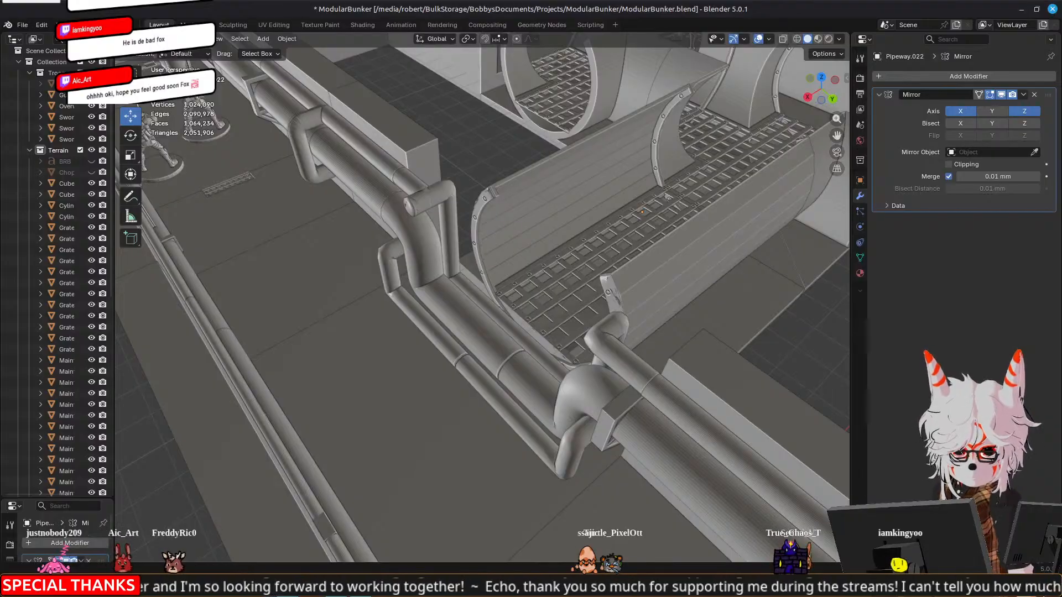
Delete the surplus end control point jutting out of the rerouted pipe closest to the arch and finish editing its path
middle_click_drag(417, 283, 544, 267)
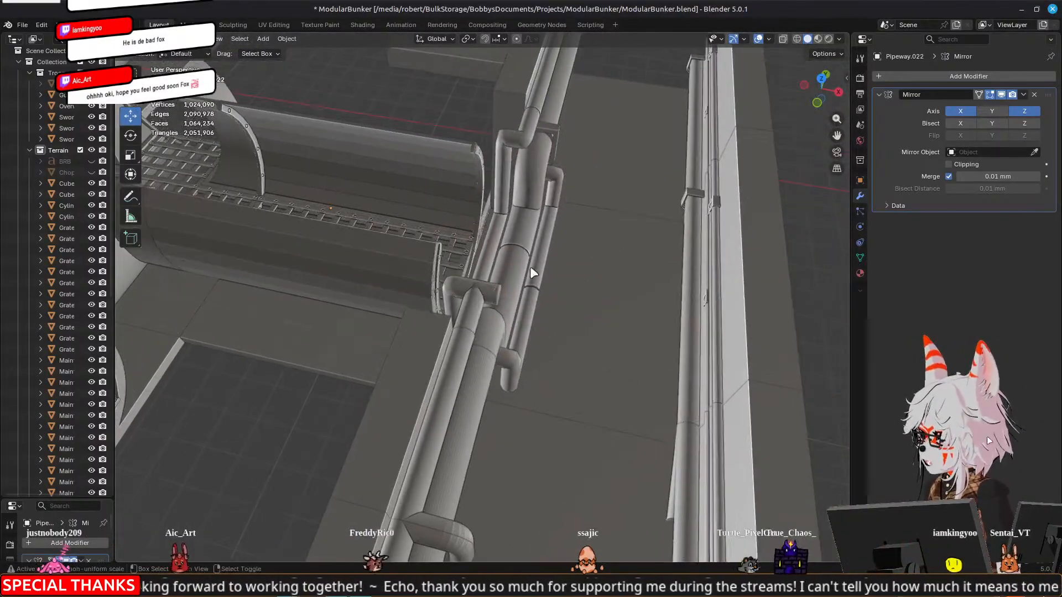
left_click(493, 288)
scroll(562, 299, "up", 3)
key("Tab")
middle_click_drag(601, 299, 587, 300)
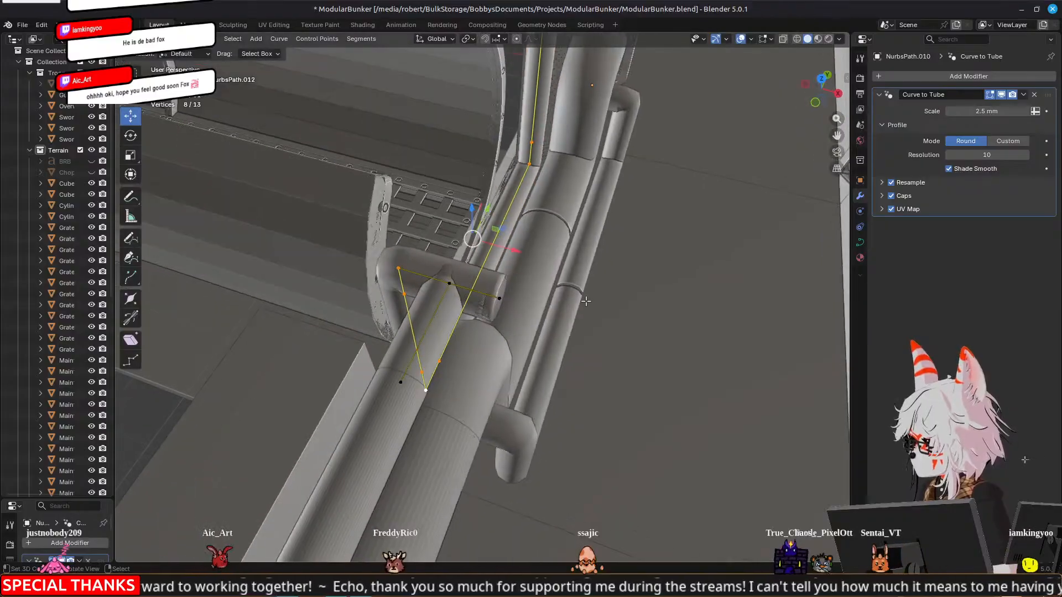
left_click(500, 298)
middle_click_drag(501, 298, 560, 302)
middle_click_drag(693, 291, 610, 293)
key("Tab")
key("Tab")
key("x")
left_click(537, 335)
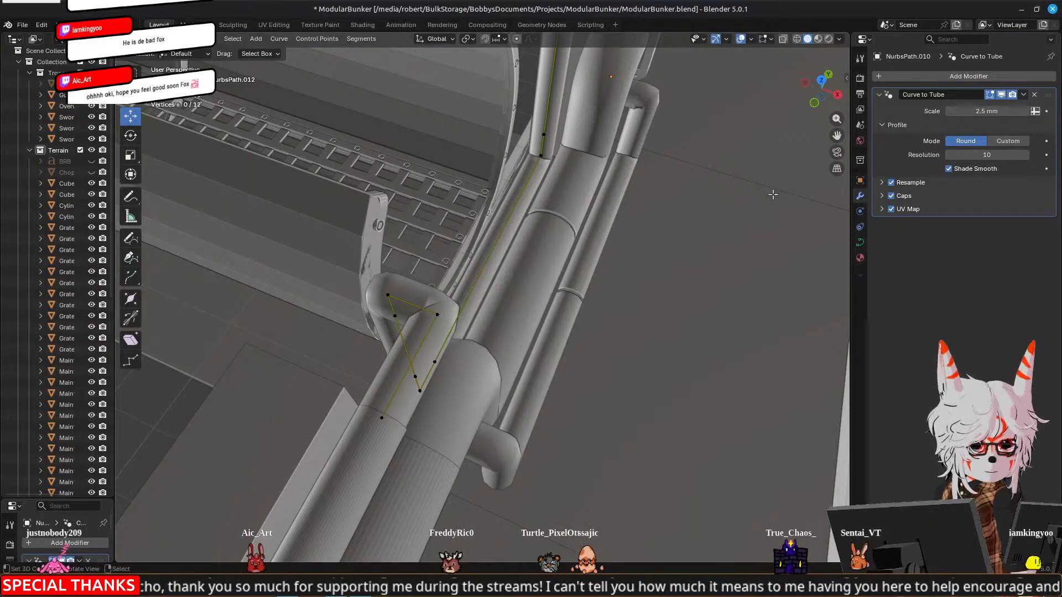
key("Tab")
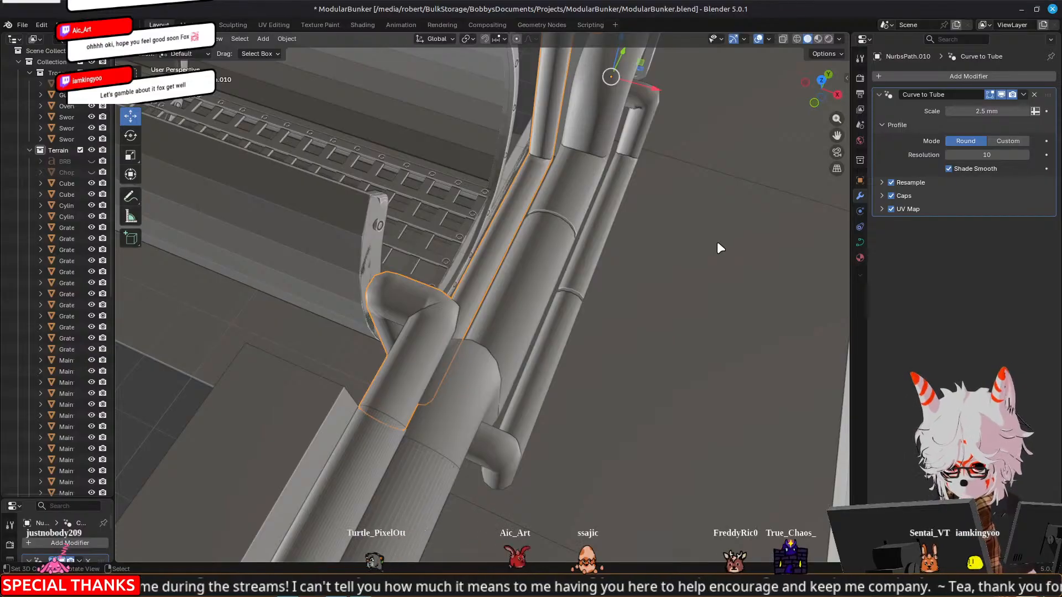
Examine the corrected pipe's route around the arch from the tunnel side and from inside the pipeway
scroll(717, 244, "down", 5)
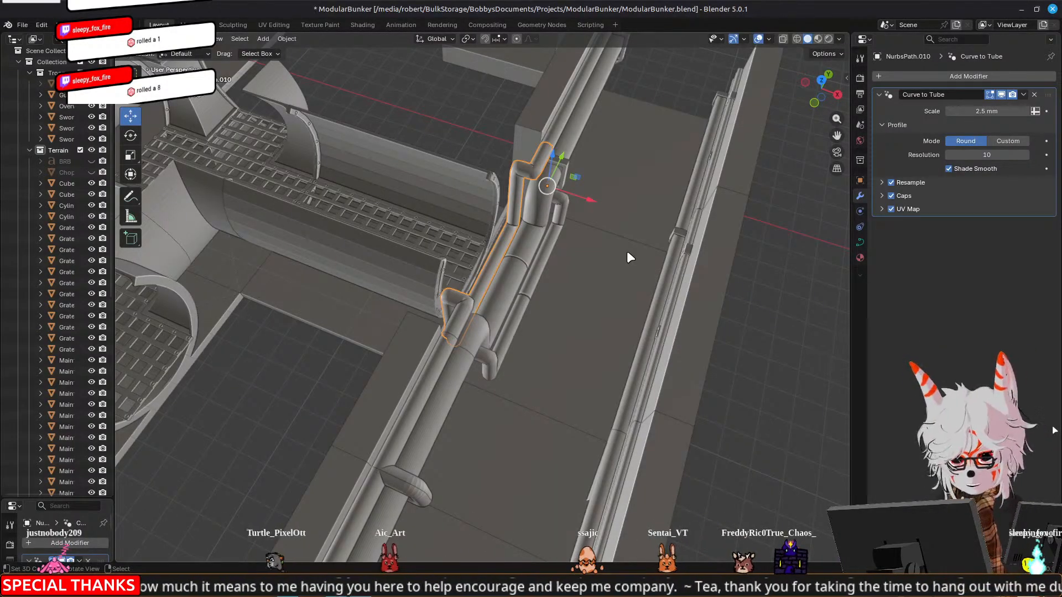
middle_click_drag(626, 251, 475, 207)
scroll(475, 207, "up", 3)
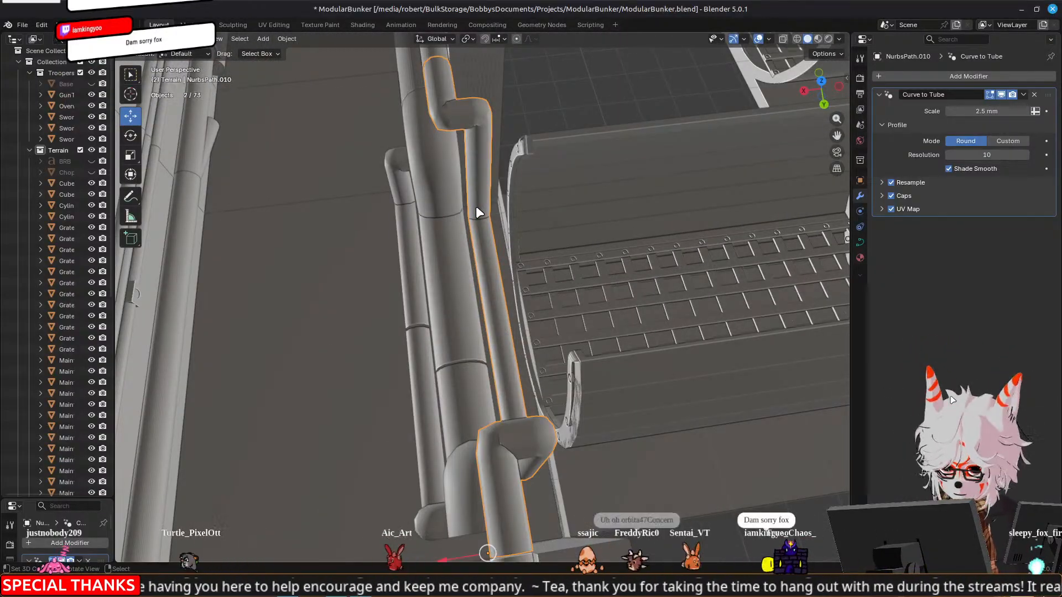
middle_click_drag(479, 212, 232, 253)
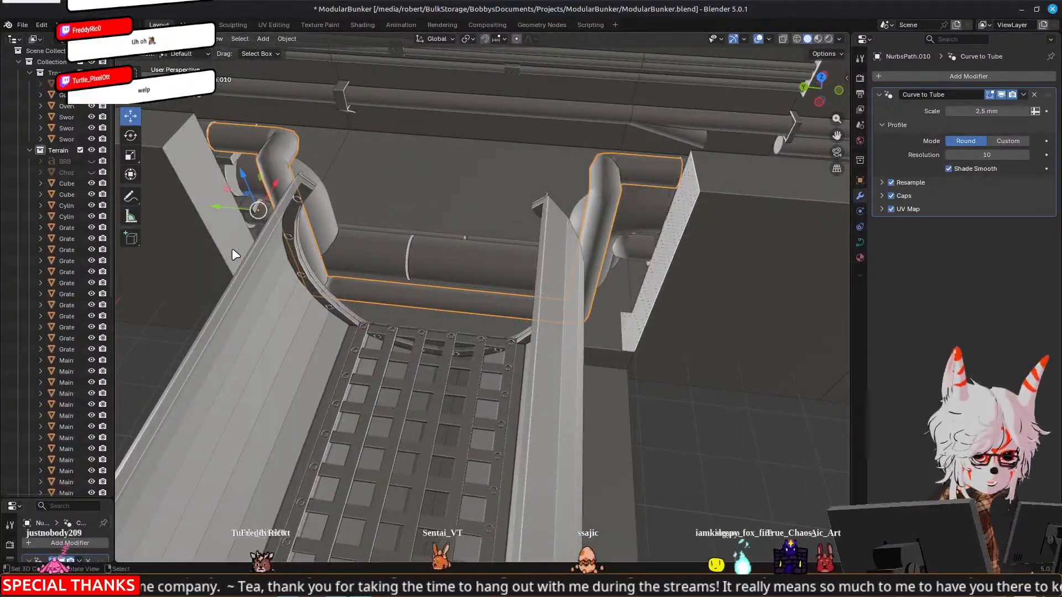
middle_click_drag(449, 270, 394, 280)
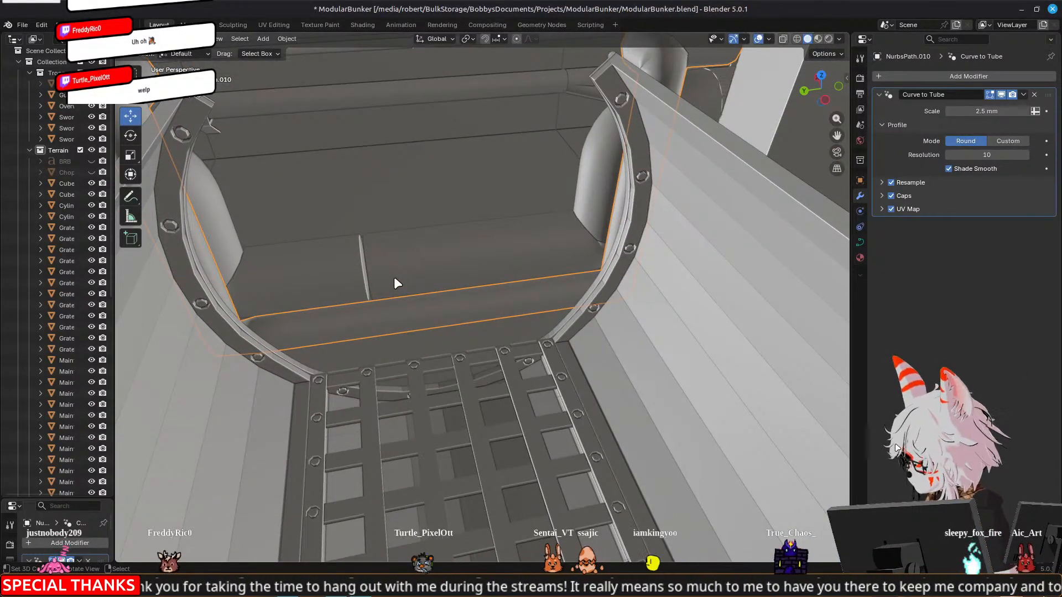
scroll(396, 280, "down", 8)
middle_click_drag(321, 284, 448, 295)
scroll(447, 295, "up", 4)
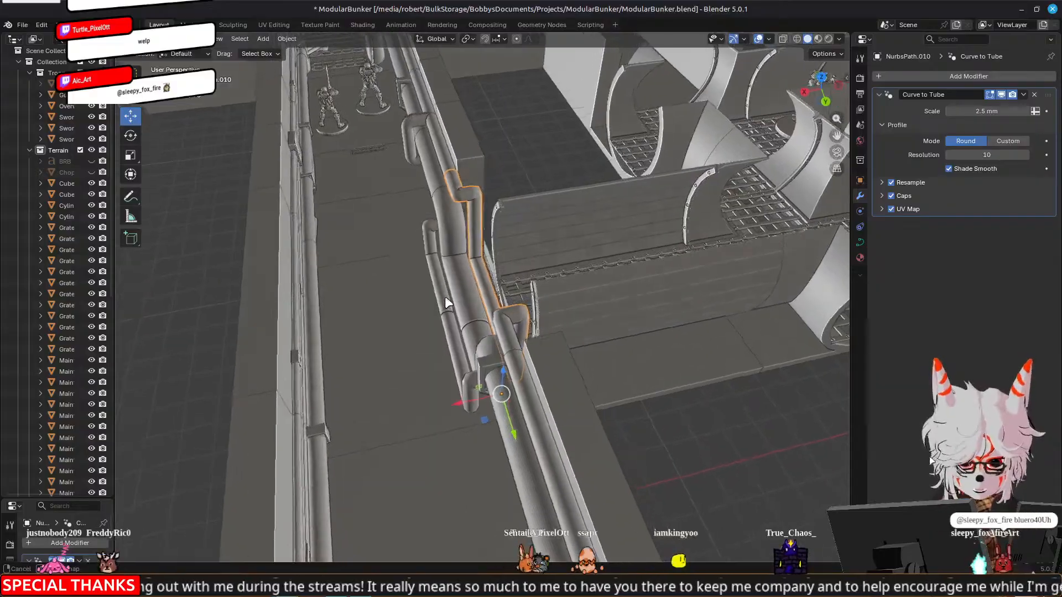
scroll(467, 271, "up", 2)
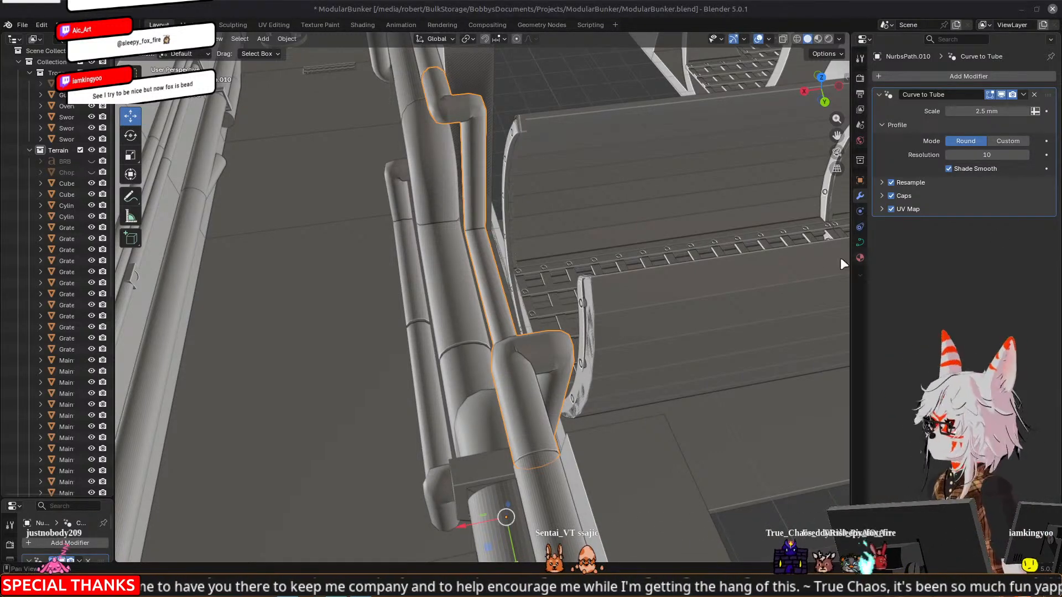
Review the pipe runs along the whole maintenance tunnel, including the grated pipe crossing and the new pipeway connection
scroll(479, 248, "down", 5)
middle_click_drag(293, 162, 525, 348)
middle_click_drag(477, 383, 421, 260)
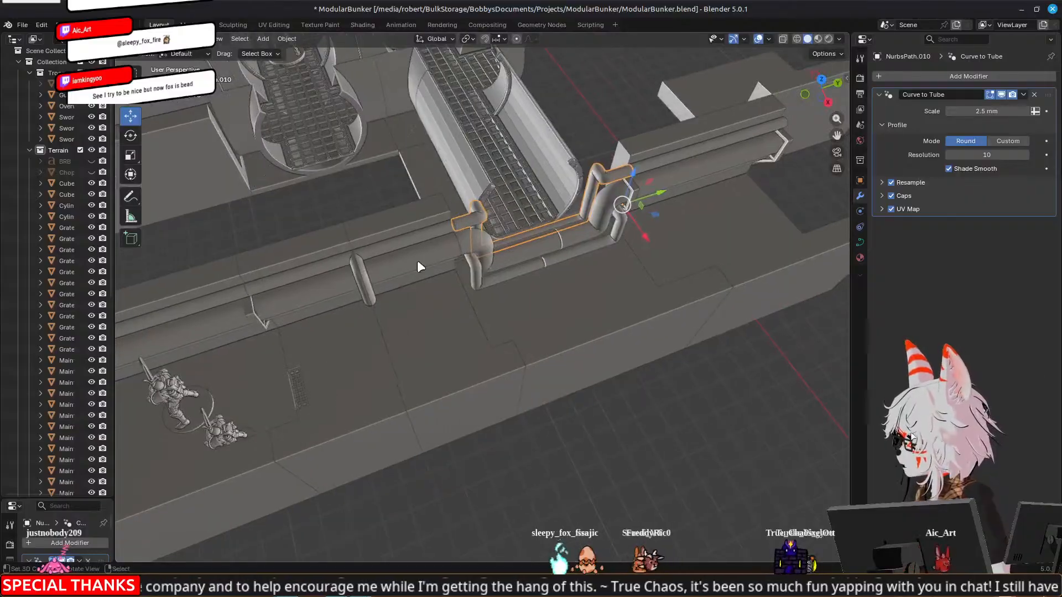
middle_click_drag(646, 262, 461, 432)
middle_click_drag(517, 313, 510, 337)
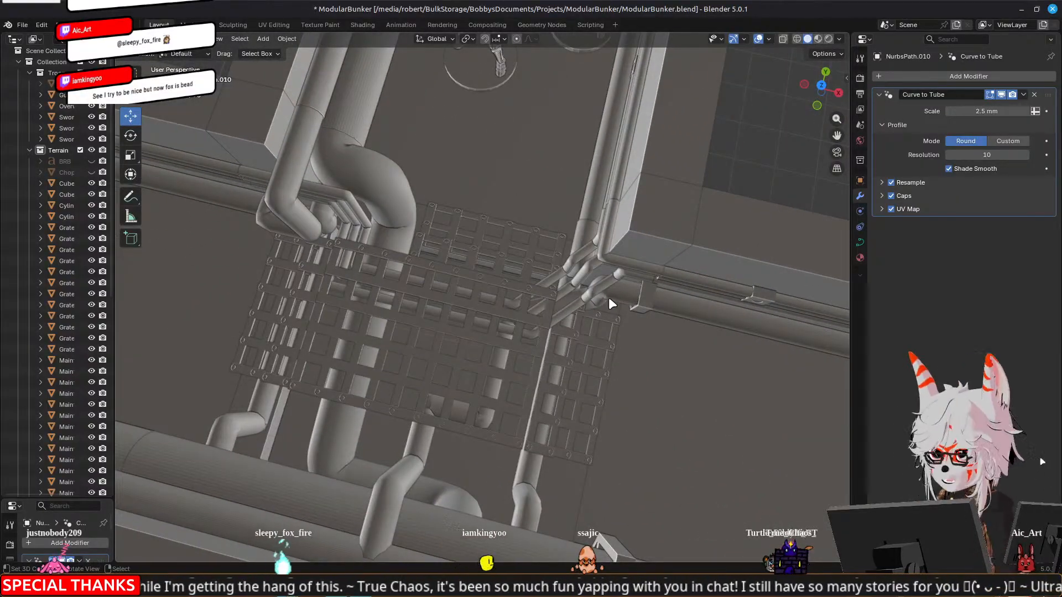
scroll(607, 300, "down", 3)
middle_click_drag(607, 308, 730, 254)
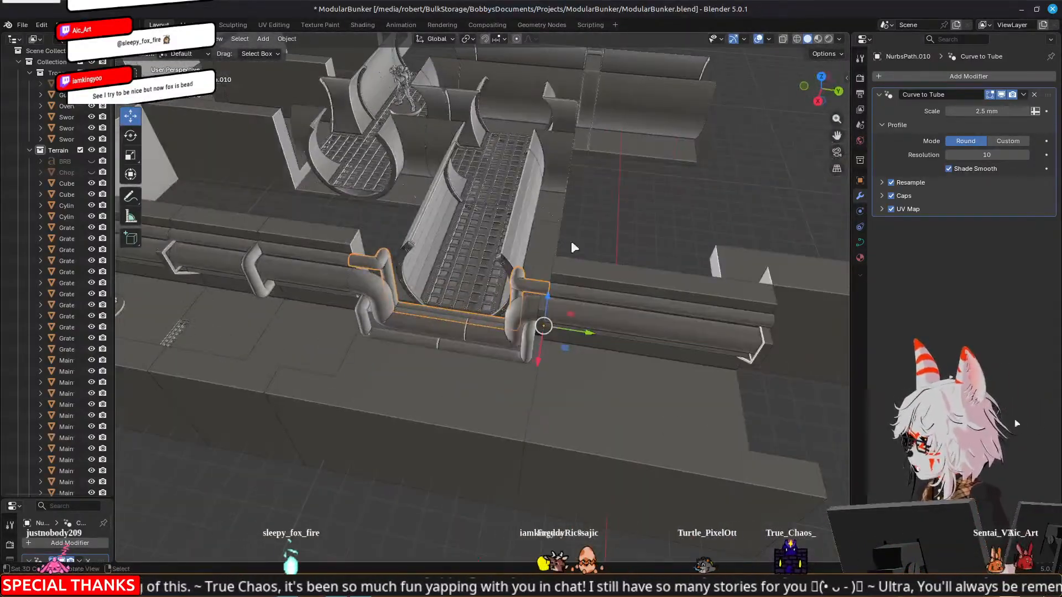
middle_click_drag(282, 214, 351, 224, "shift")
middle_click_drag(698, 220, 698, 225)
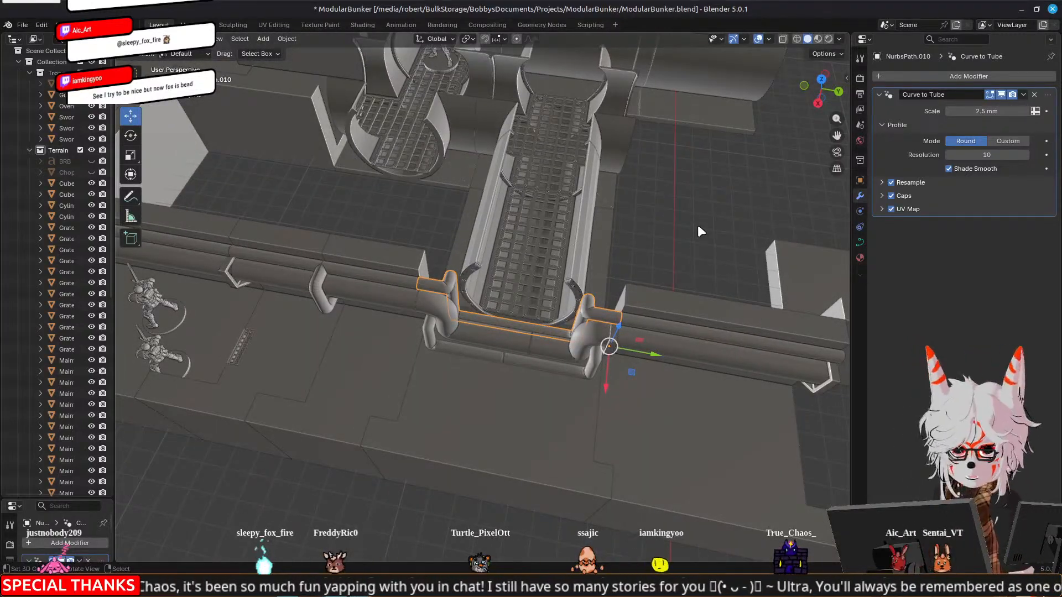